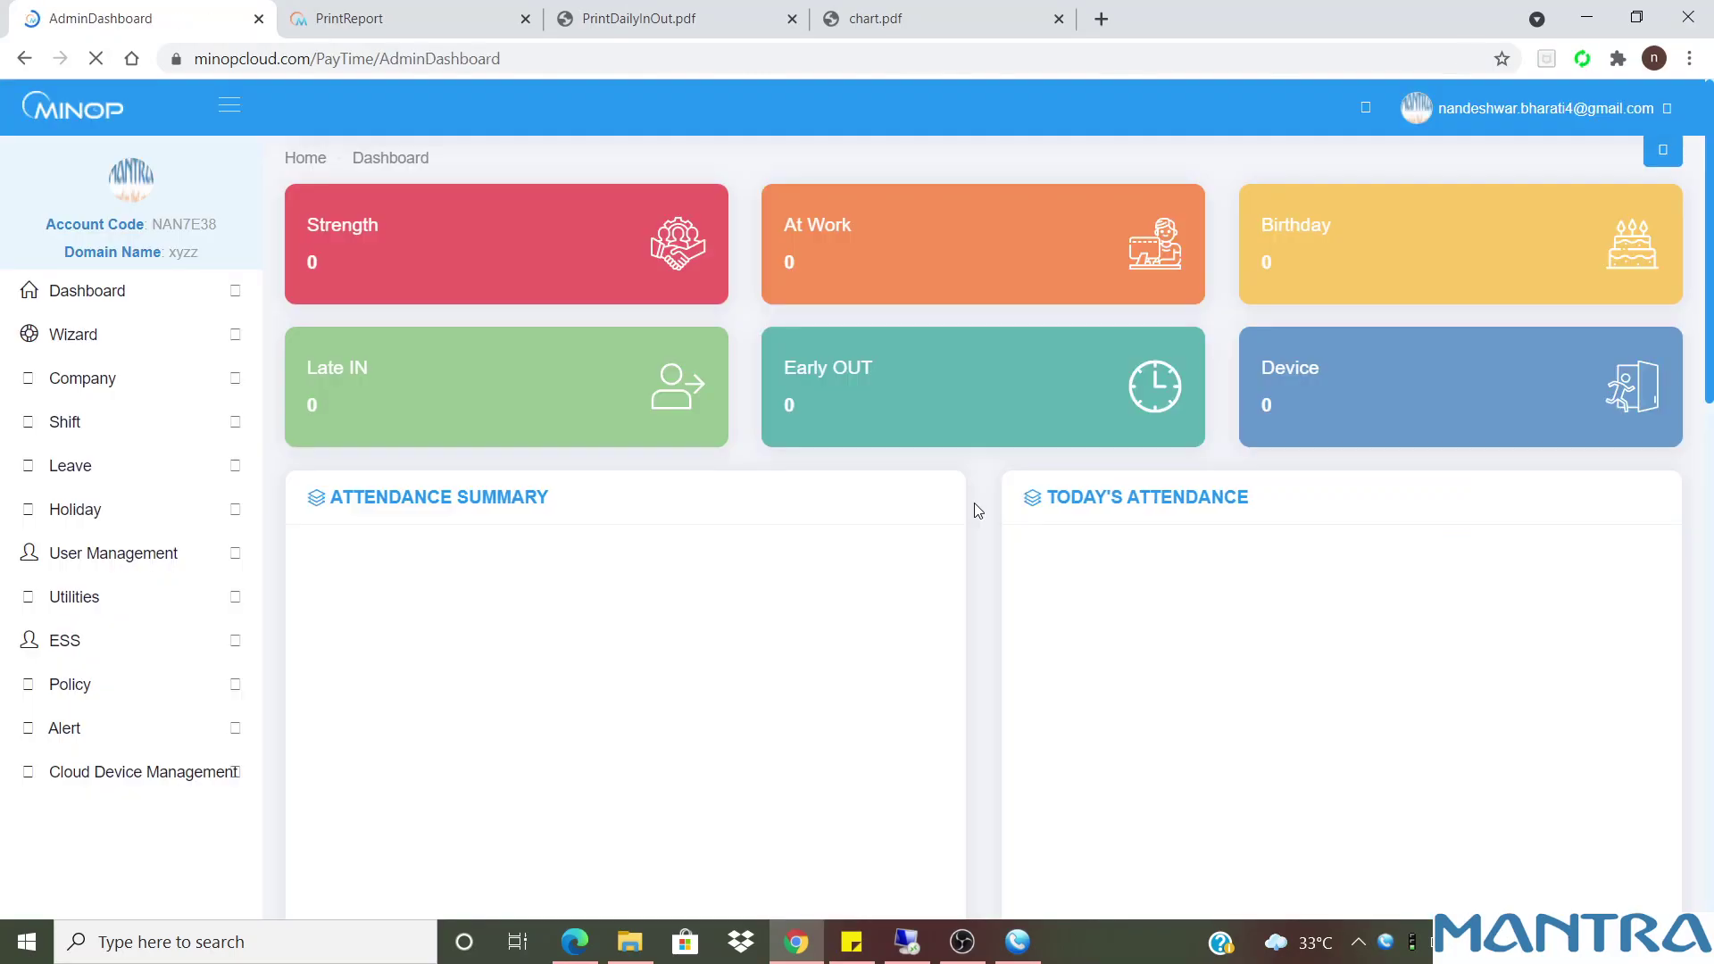
# Go to Company > Transaction Year in the sidebar to list the Y-2021 year
pyautogui.click(231, 106)
pyautogui.moveTo(80, 335)
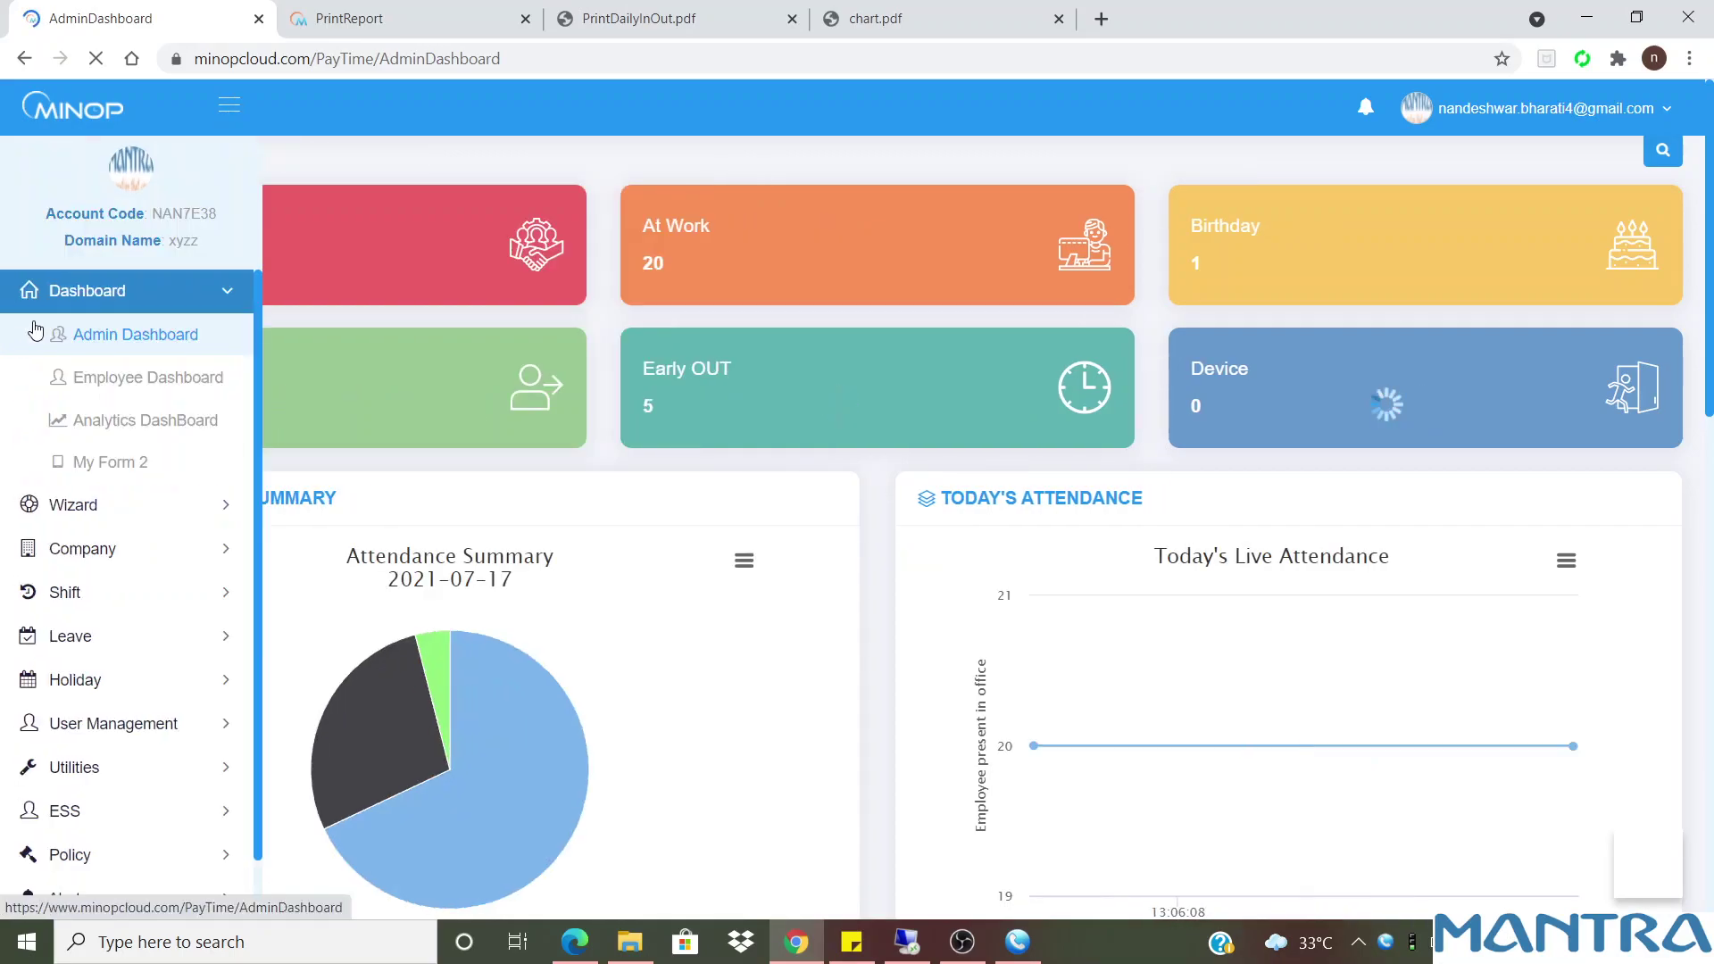
pyautogui.click(148, 561)
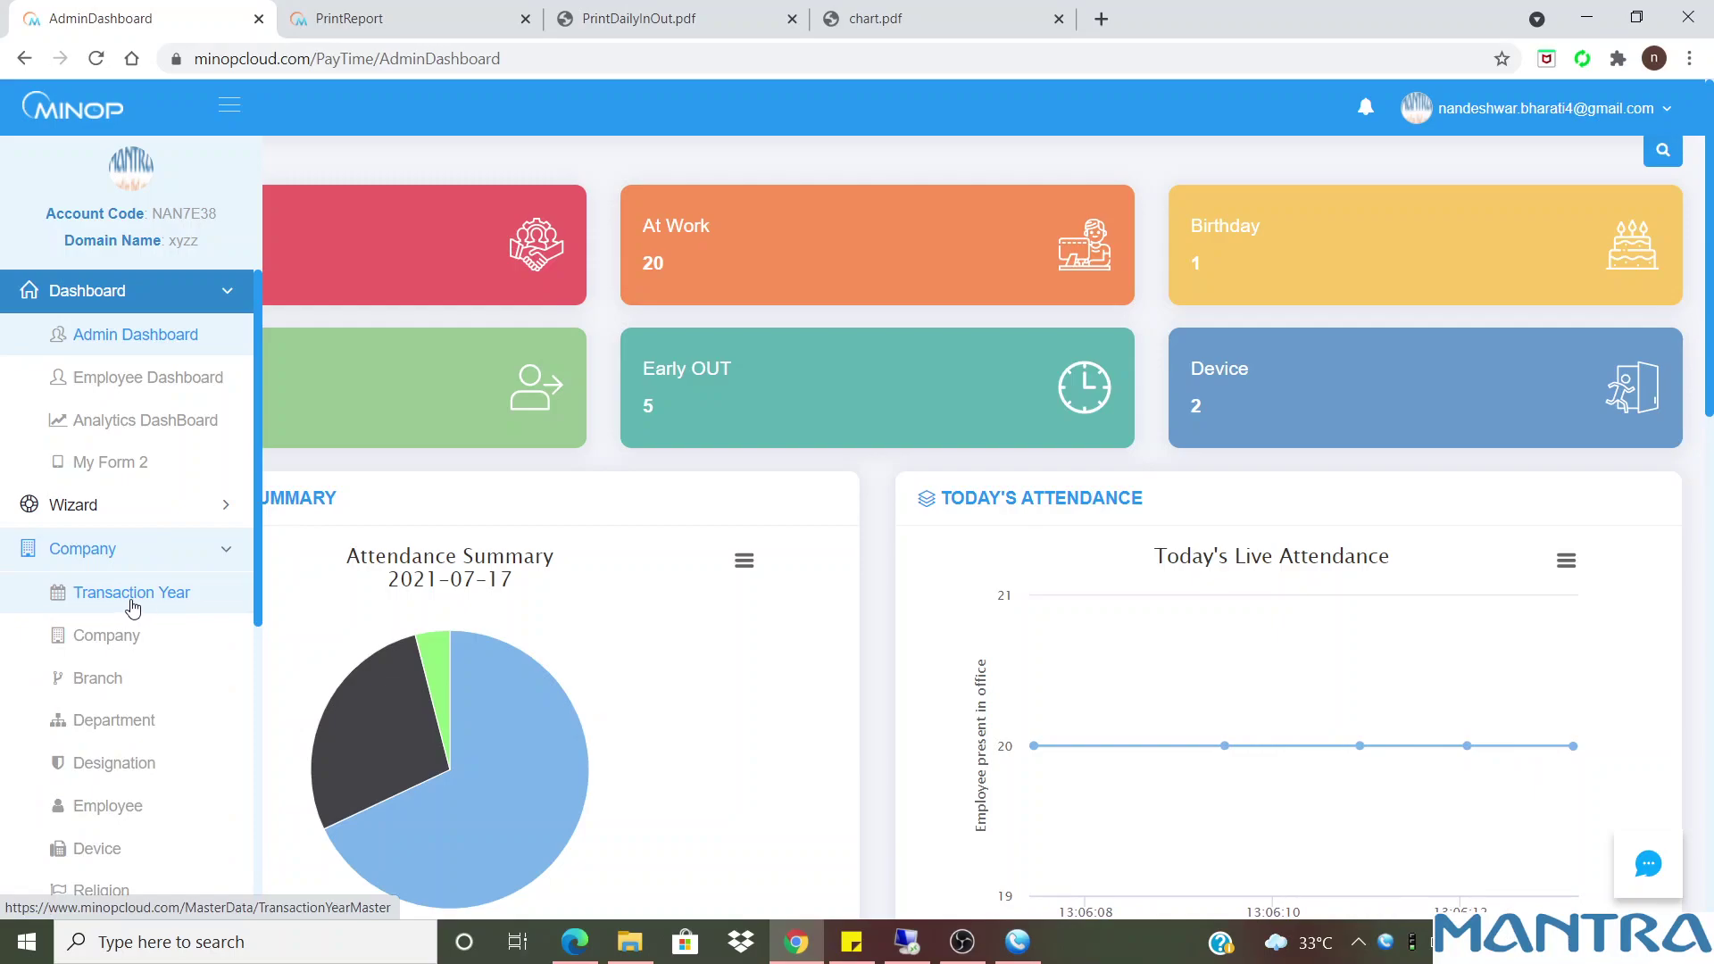
pyautogui.click(146, 596)
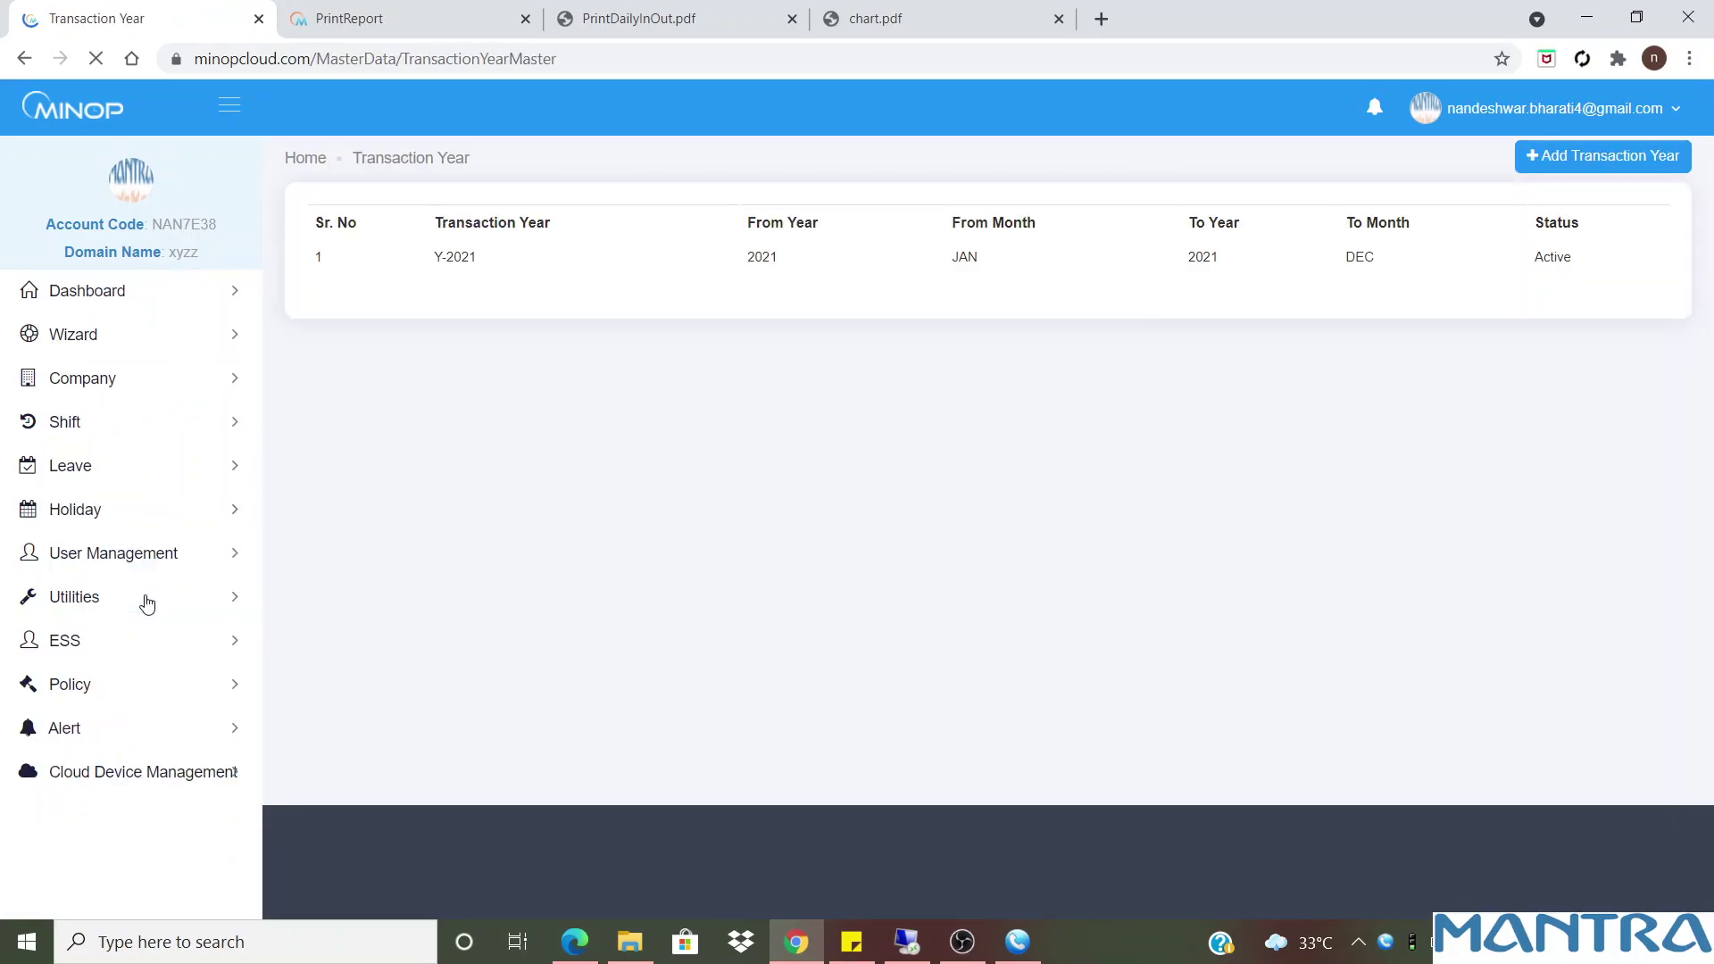
pyautogui.moveTo(417, 345); pyautogui.dragTo(1578, 338)
pyautogui.click(608, 398)
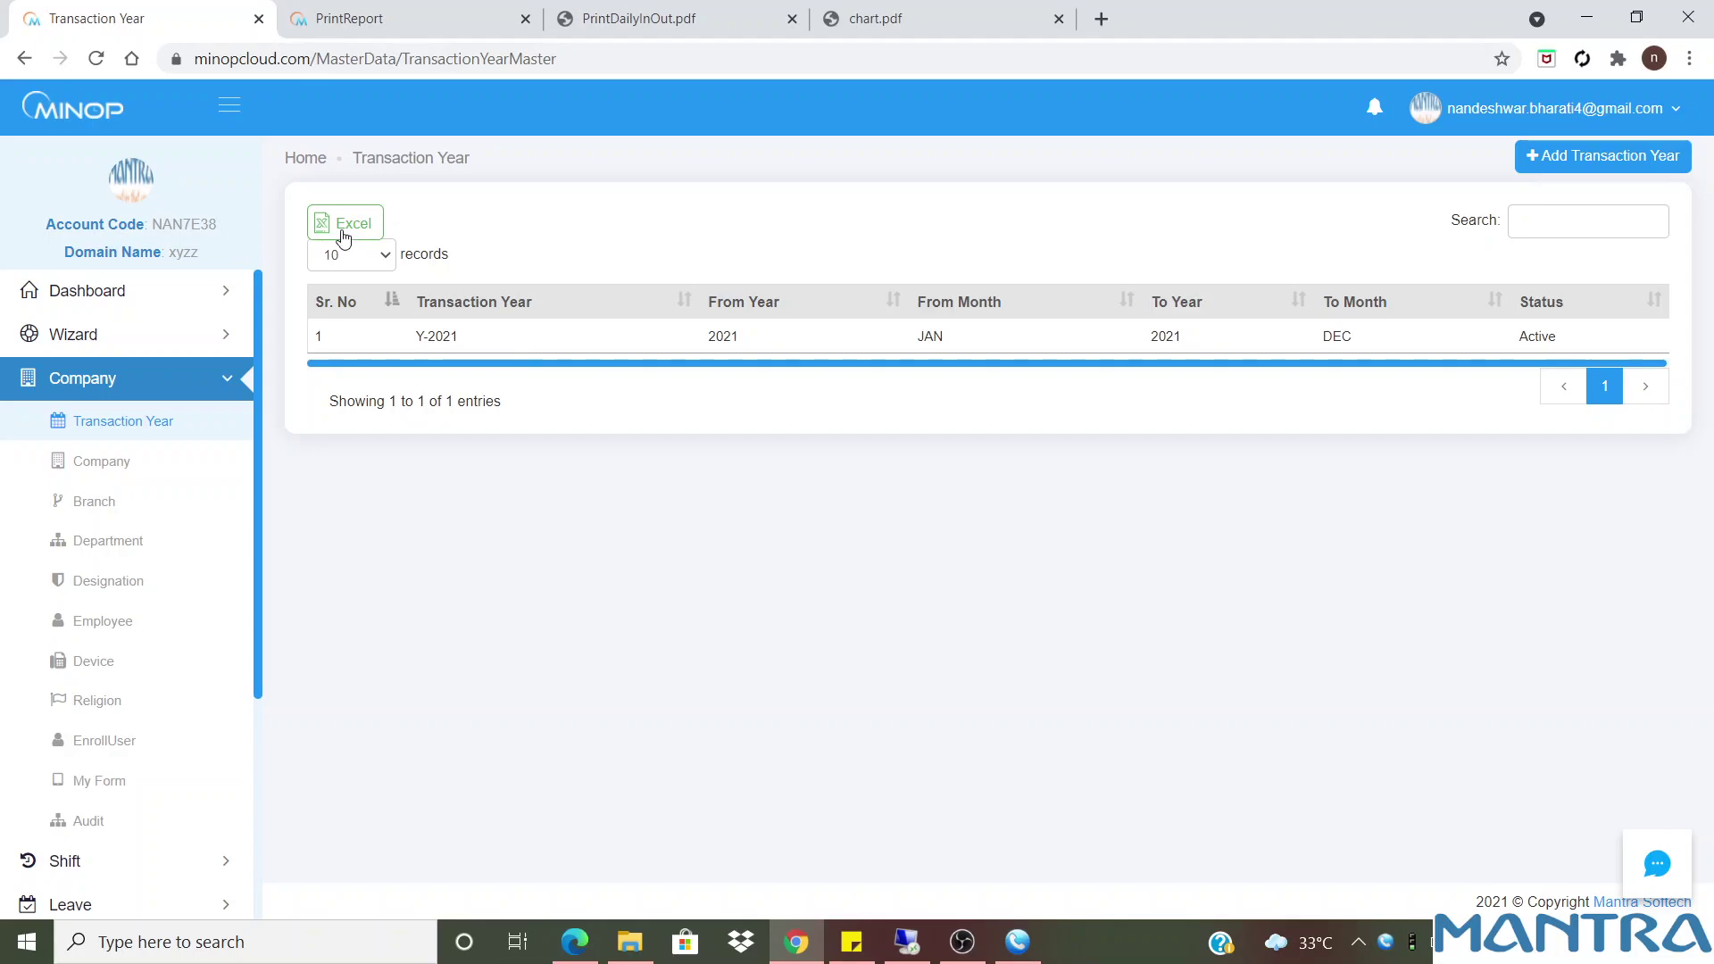
pyautogui.click(1566, 163)
pyautogui.click(1123, 308)
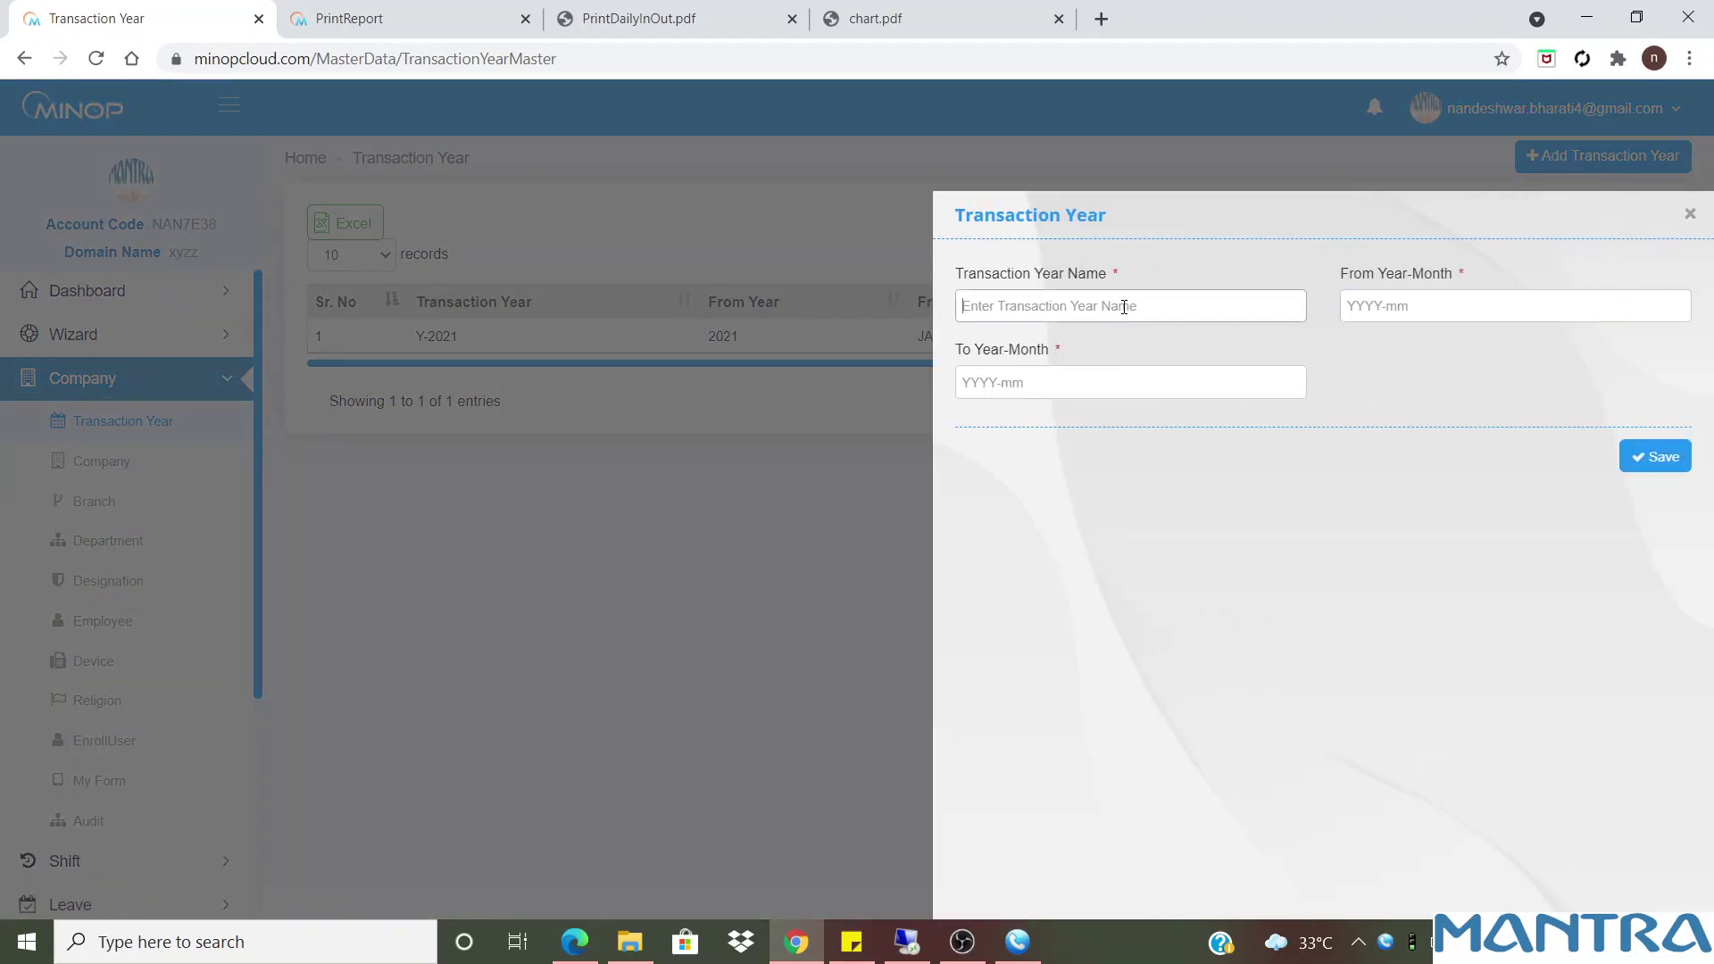
pyautogui.click(1398, 308)
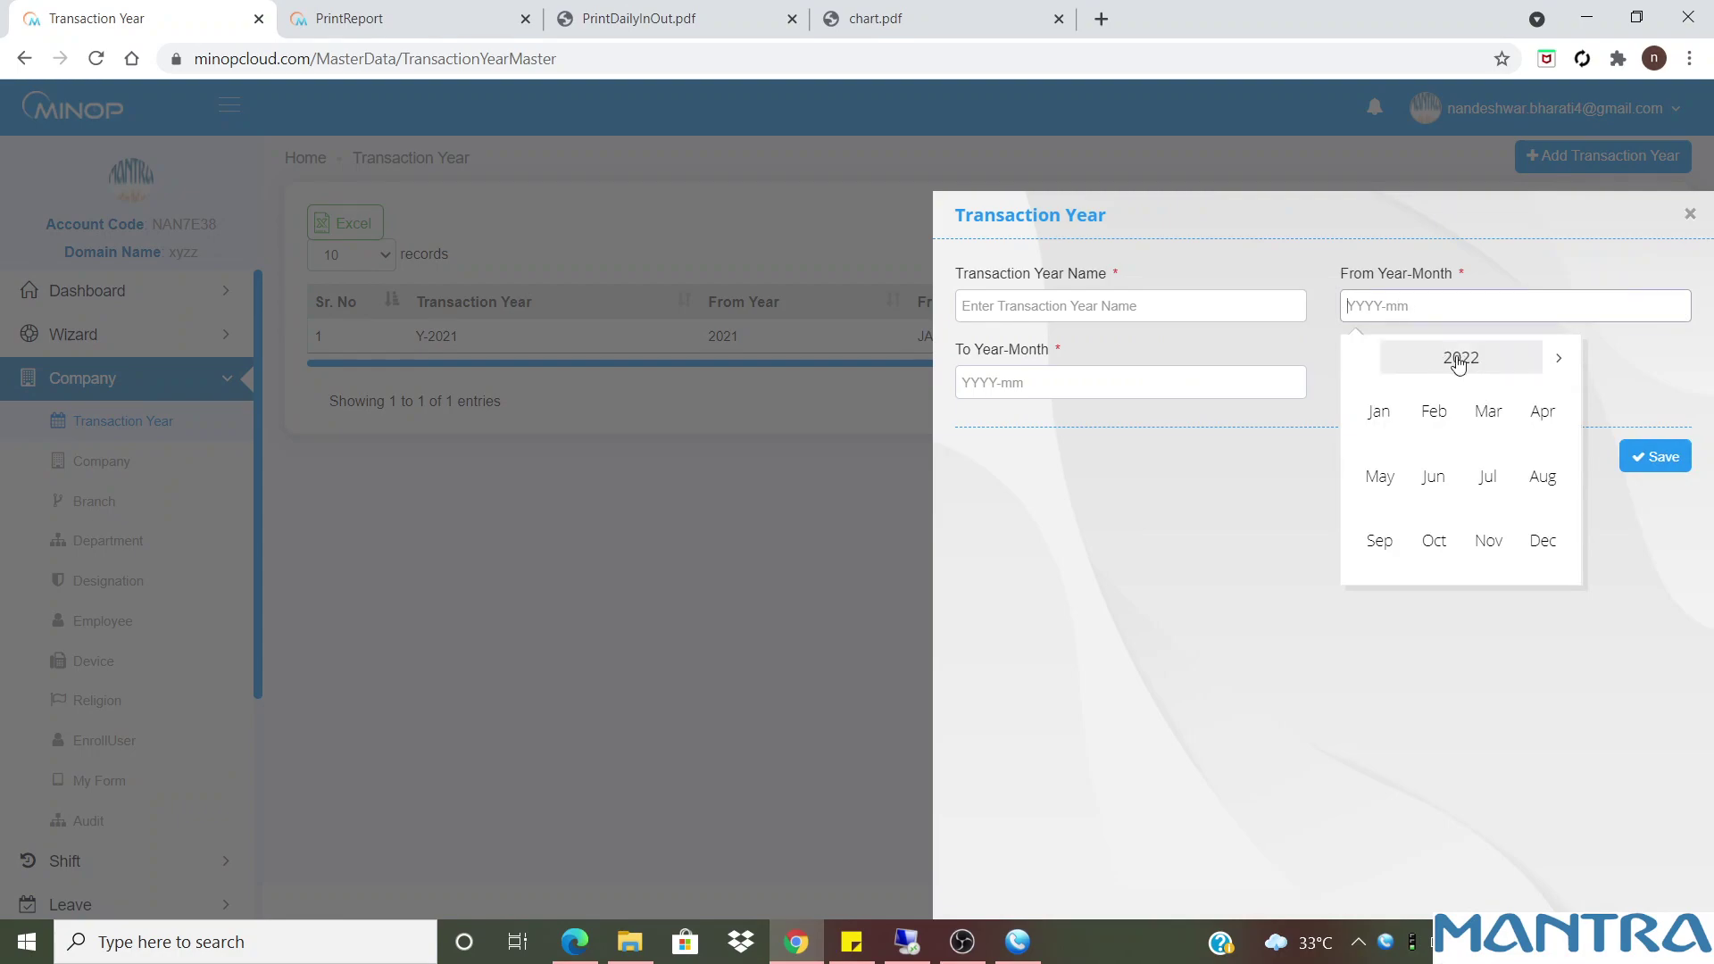
pyautogui.click(1077, 379)
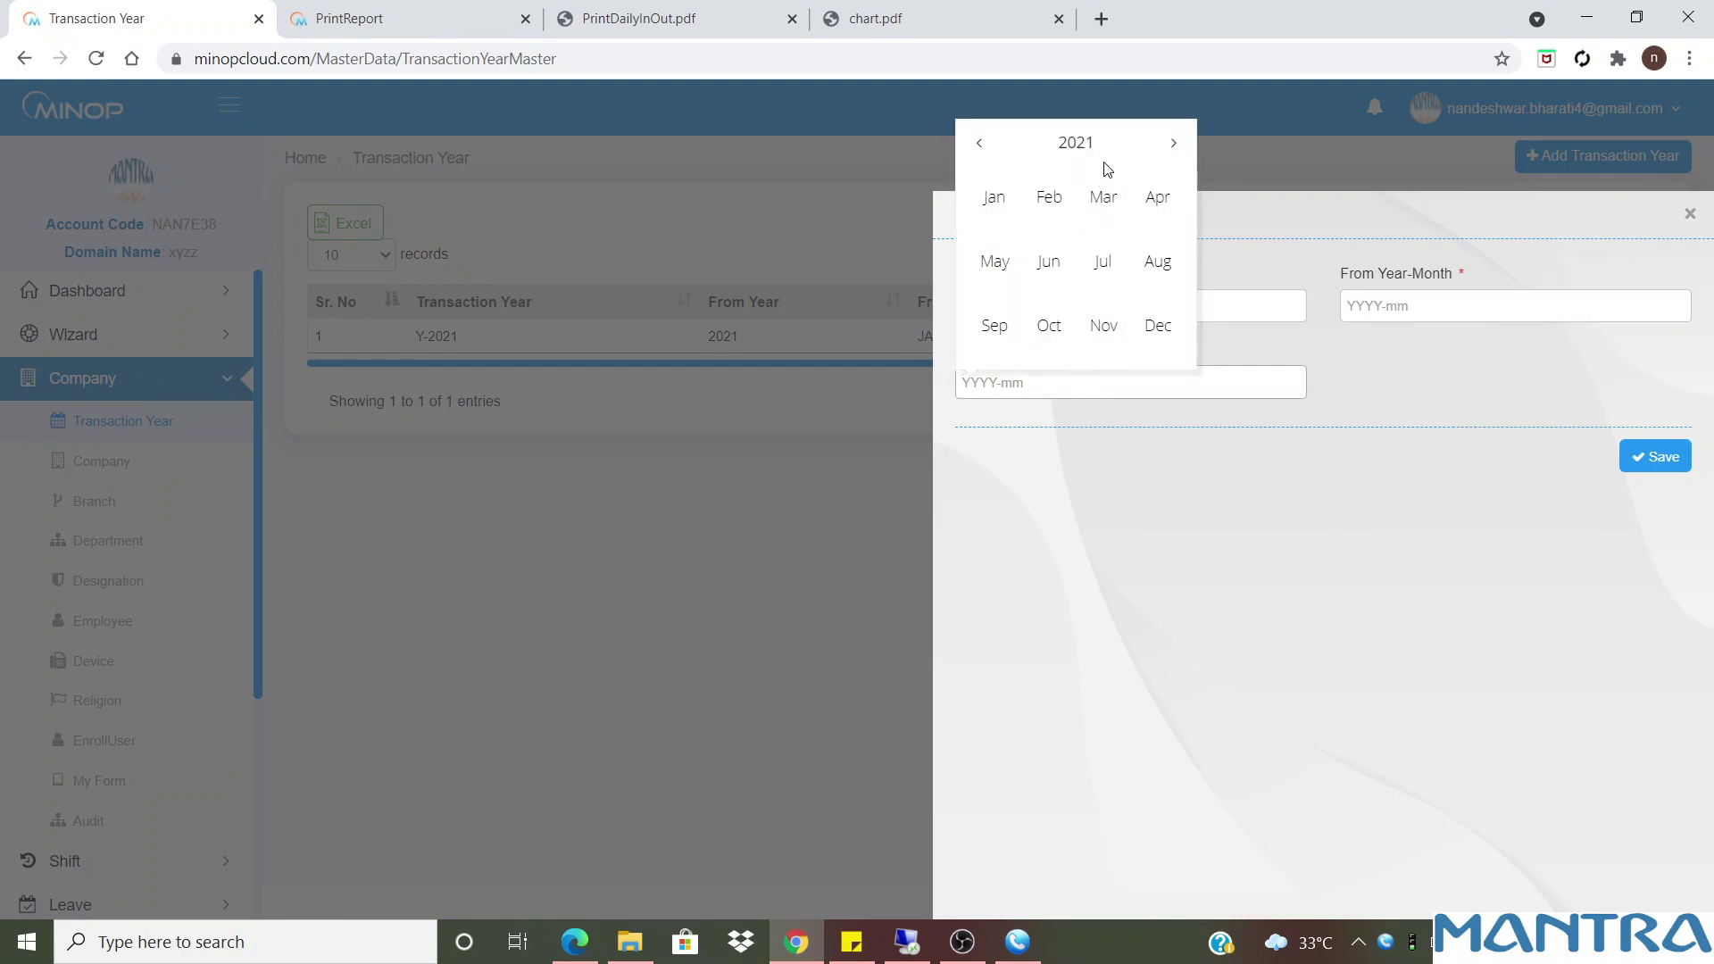
pyautogui.click(1379, 371)
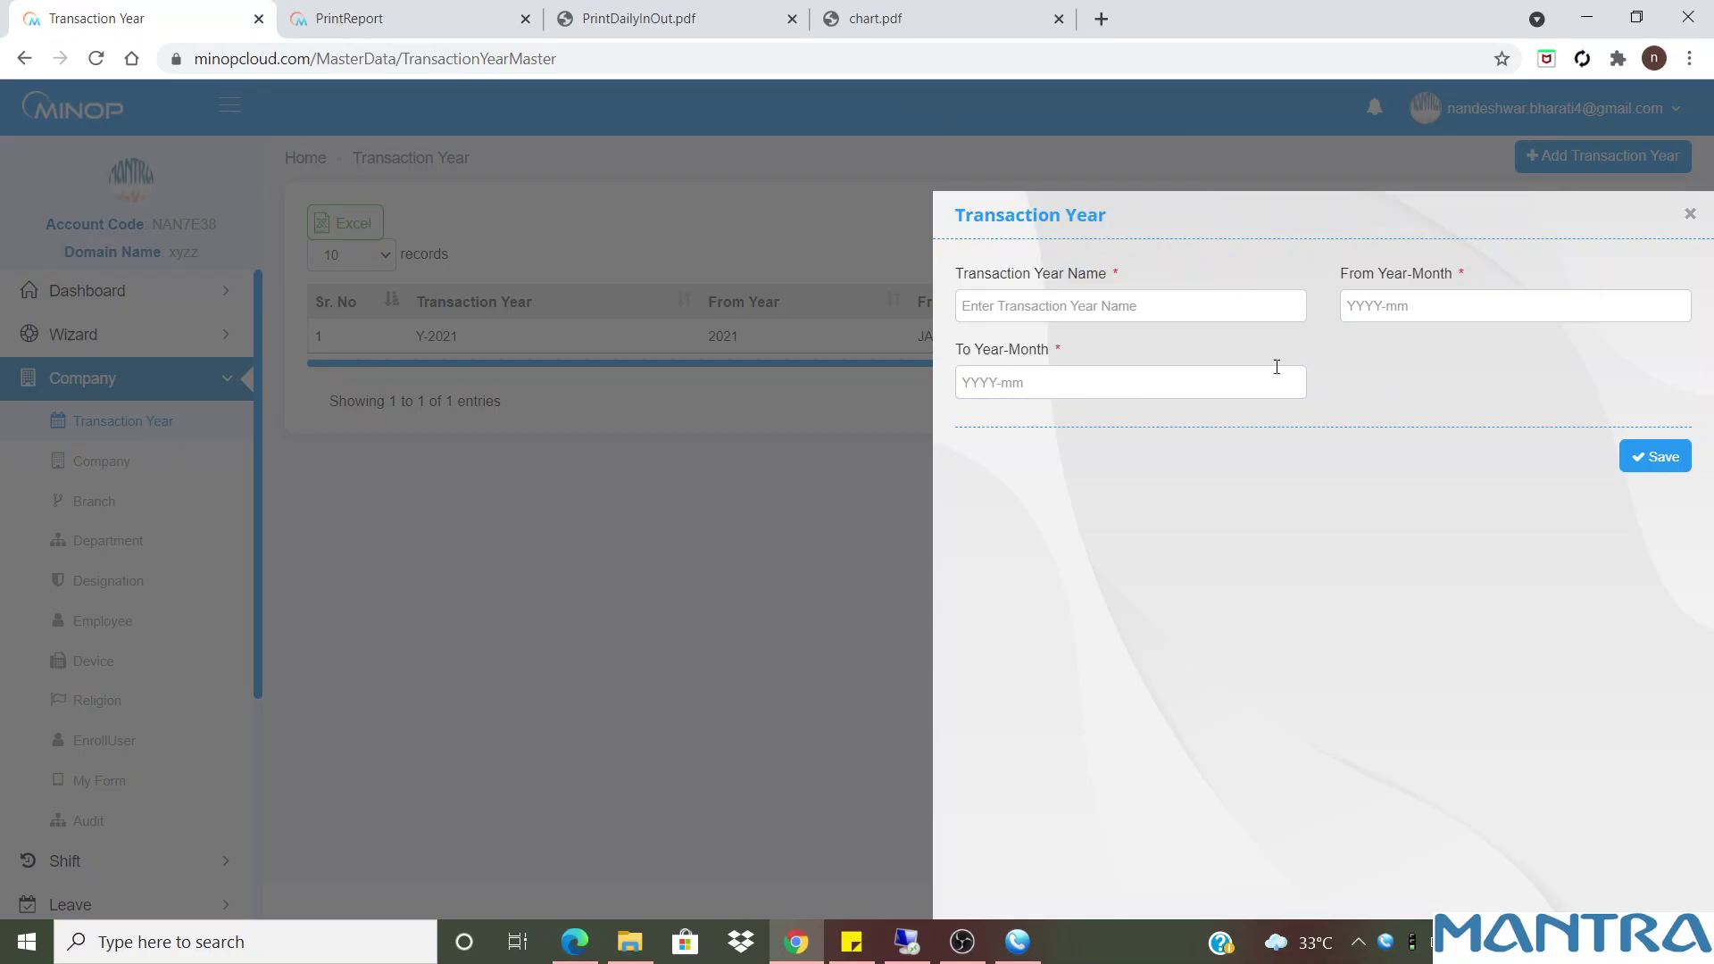
pyautogui.click(1690, 215)
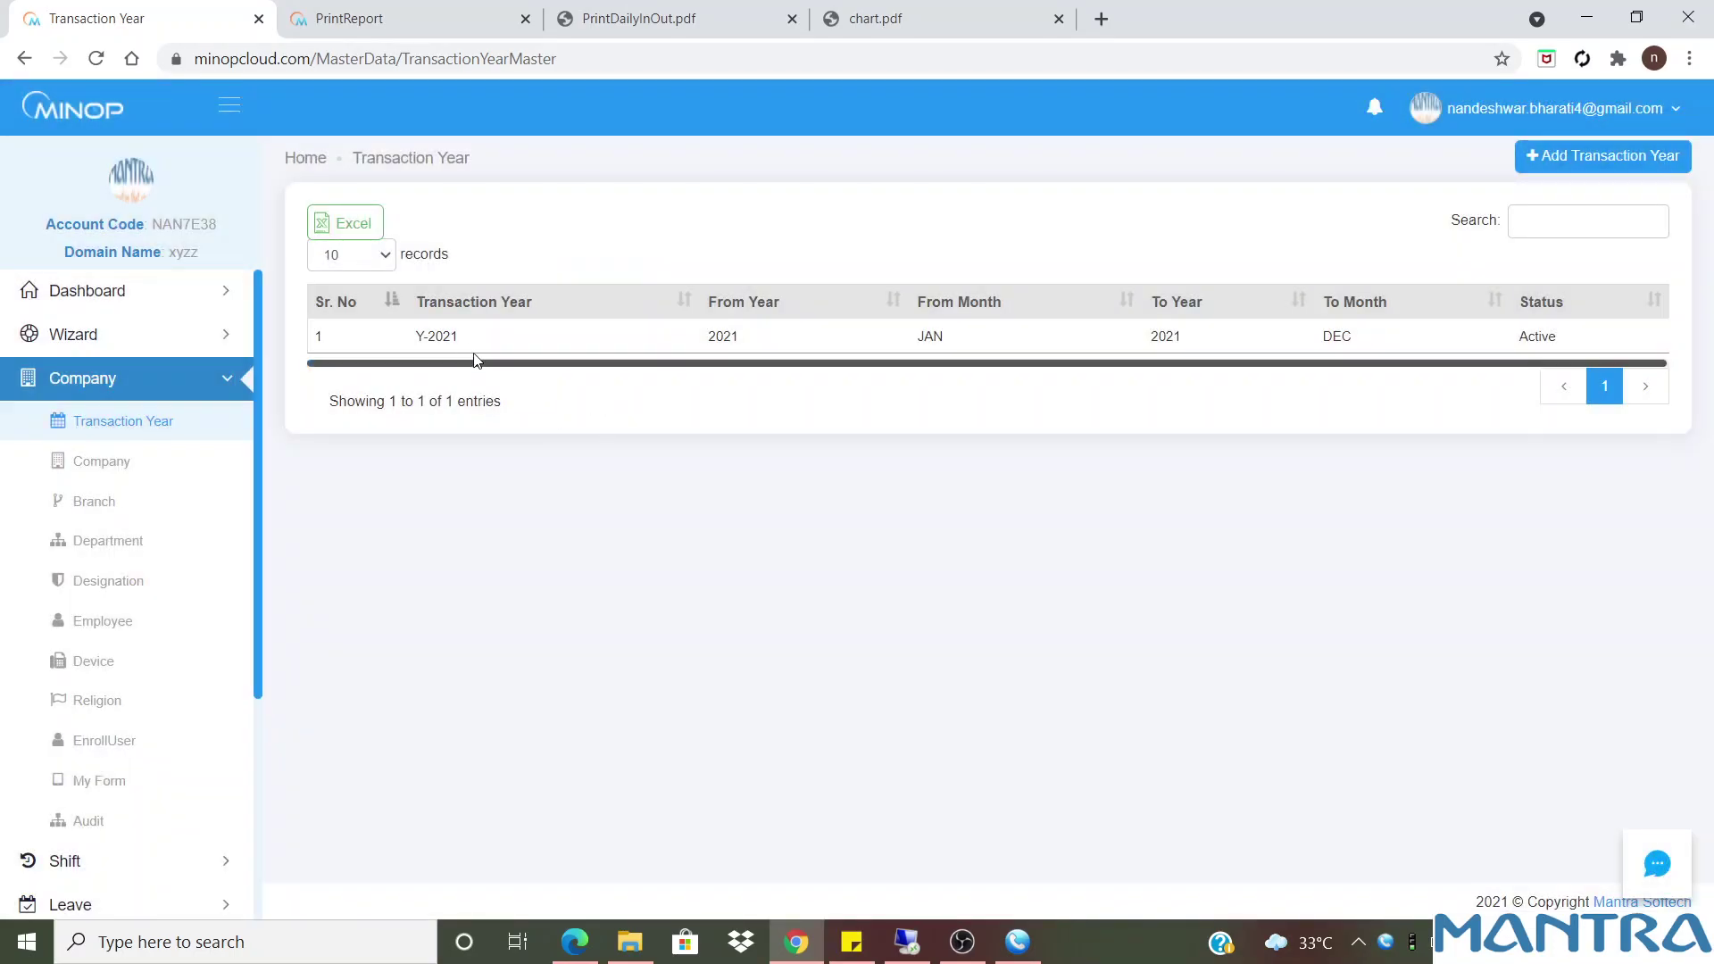
pyautogui.moveTo(482, 165); pyautogui.dragTo(282, 161)
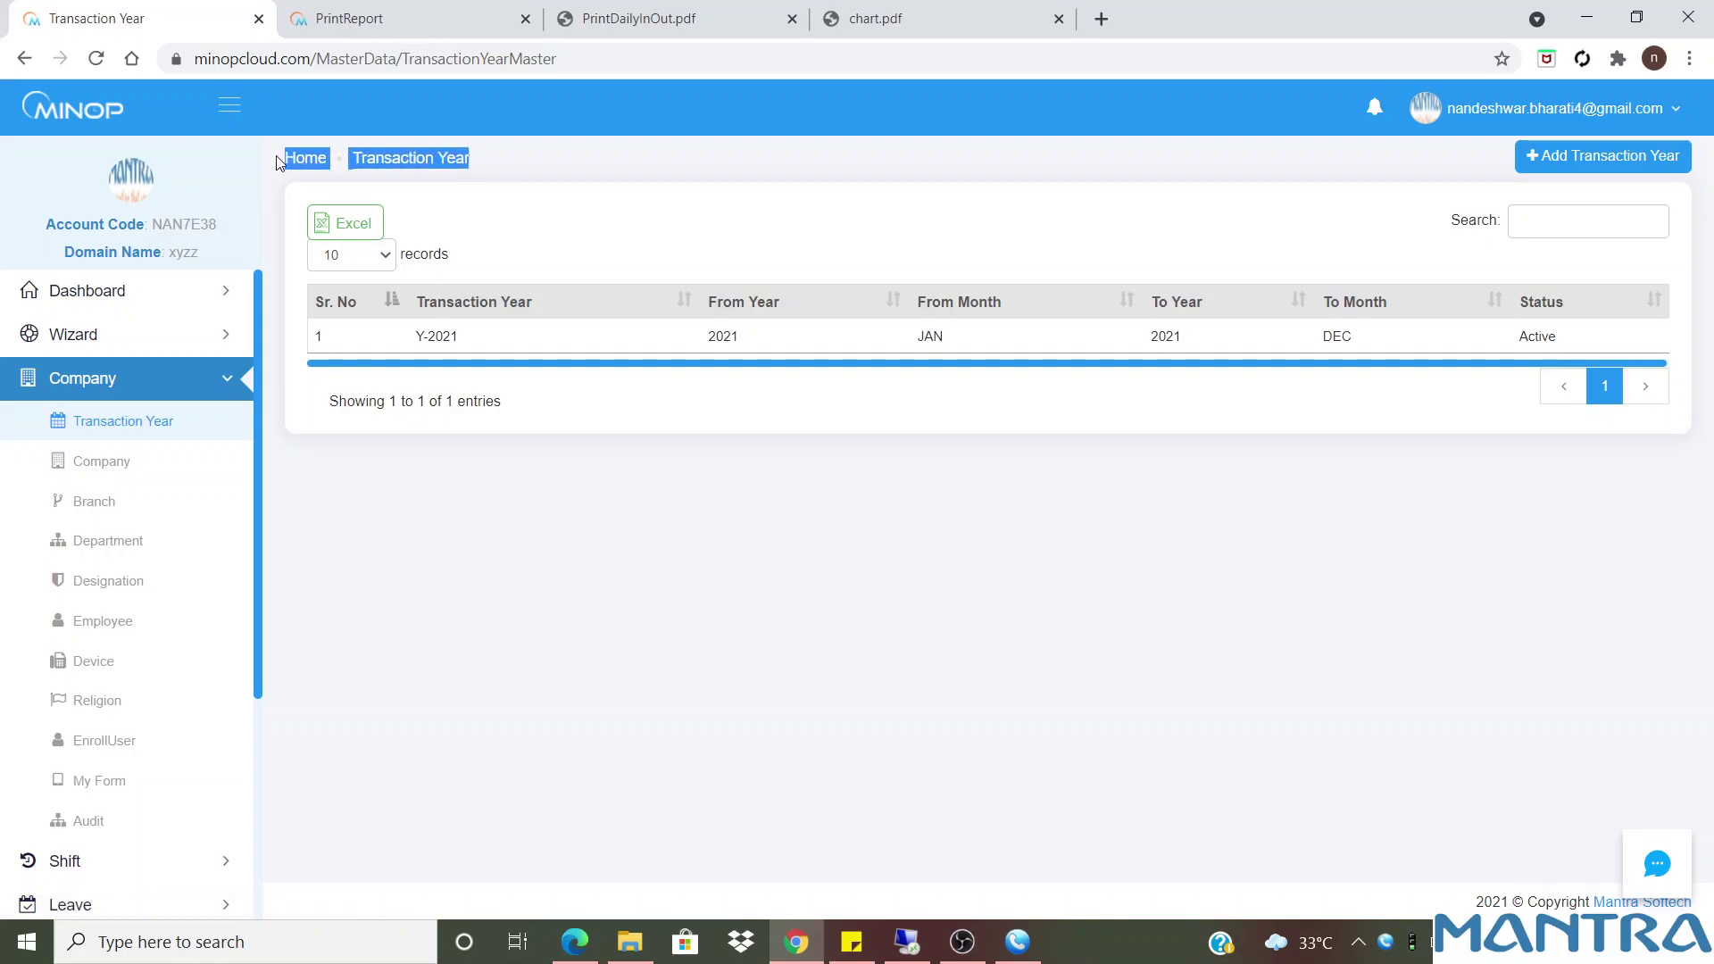
# From the Company list, start a new company with Company Name xyz
pyautogui.click(122, 475)
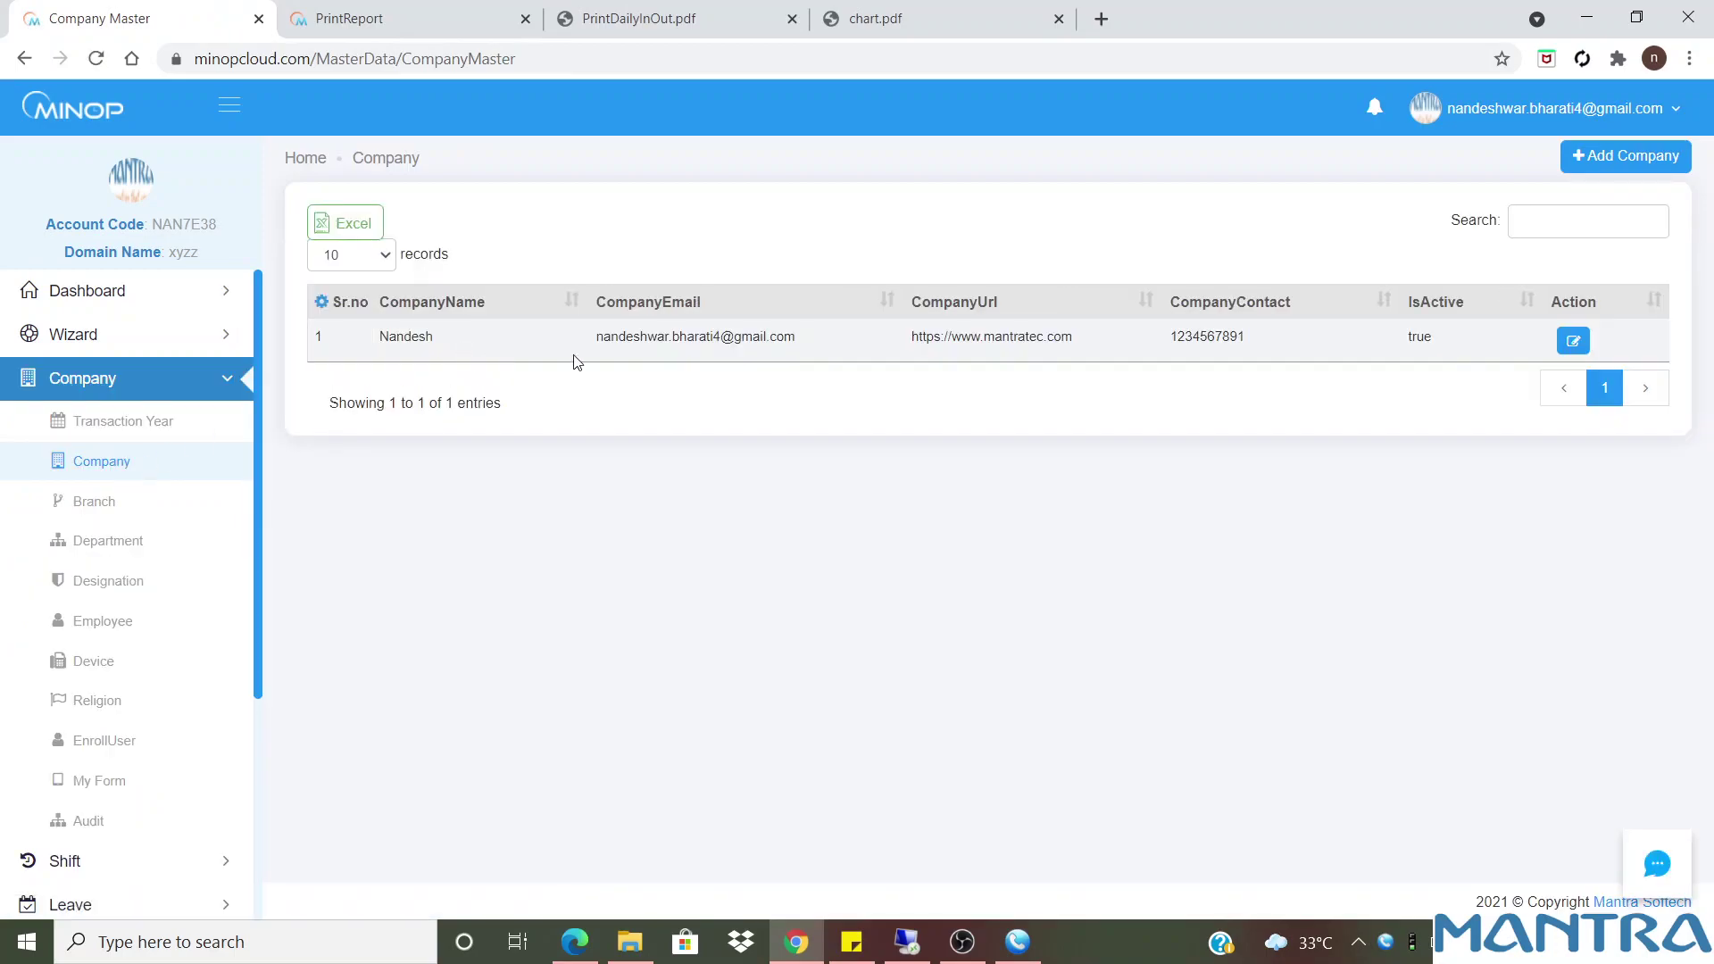
pyautogui.moveTo(1451, 346); pyautogui.dragTo(375, 346)
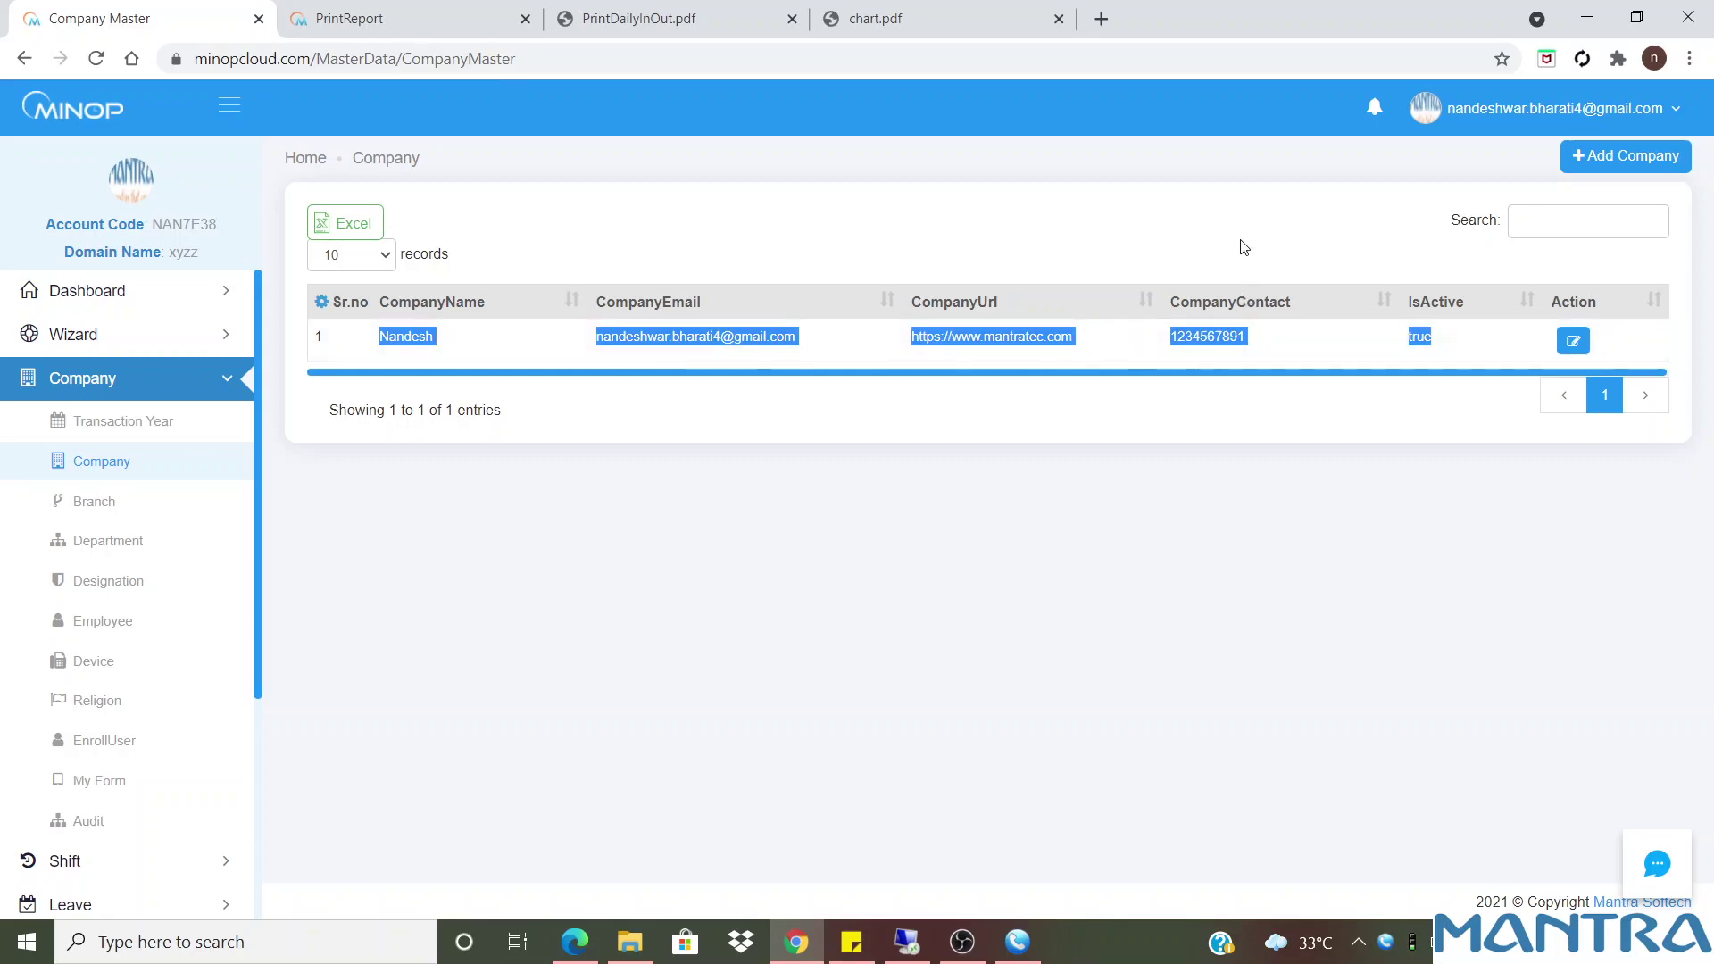
pyautogui.click(1617, 166)
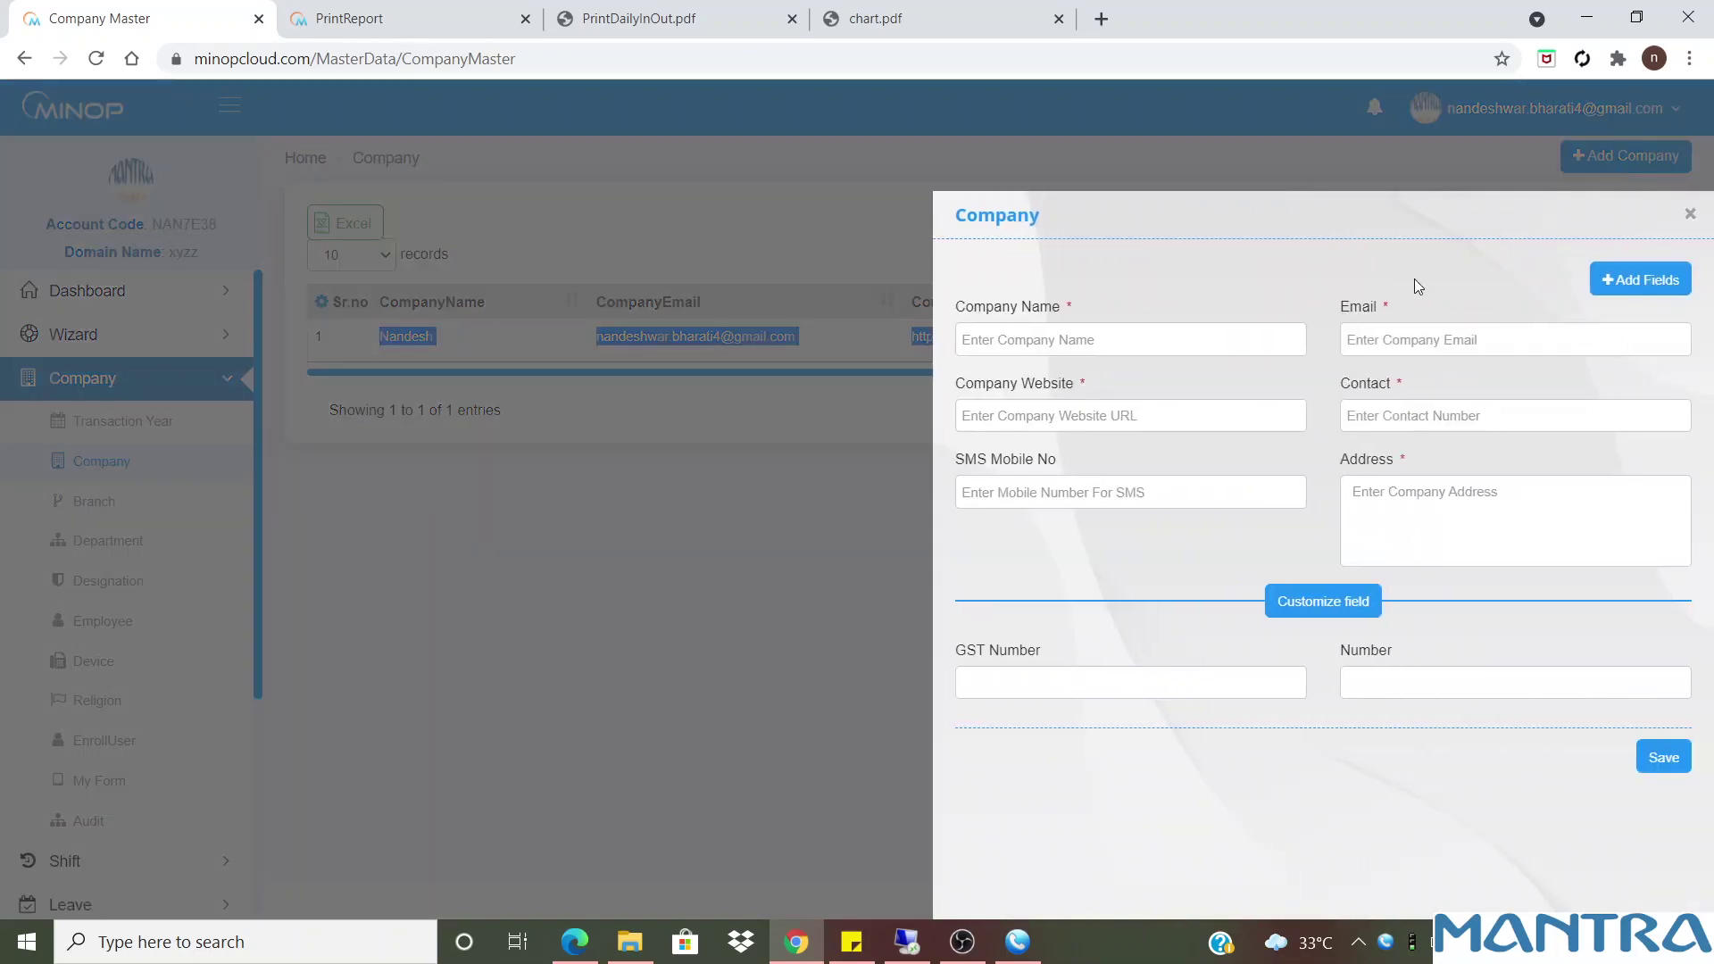
pyautogui.click(1094, 351)
pyautogui.click(1082, 379)
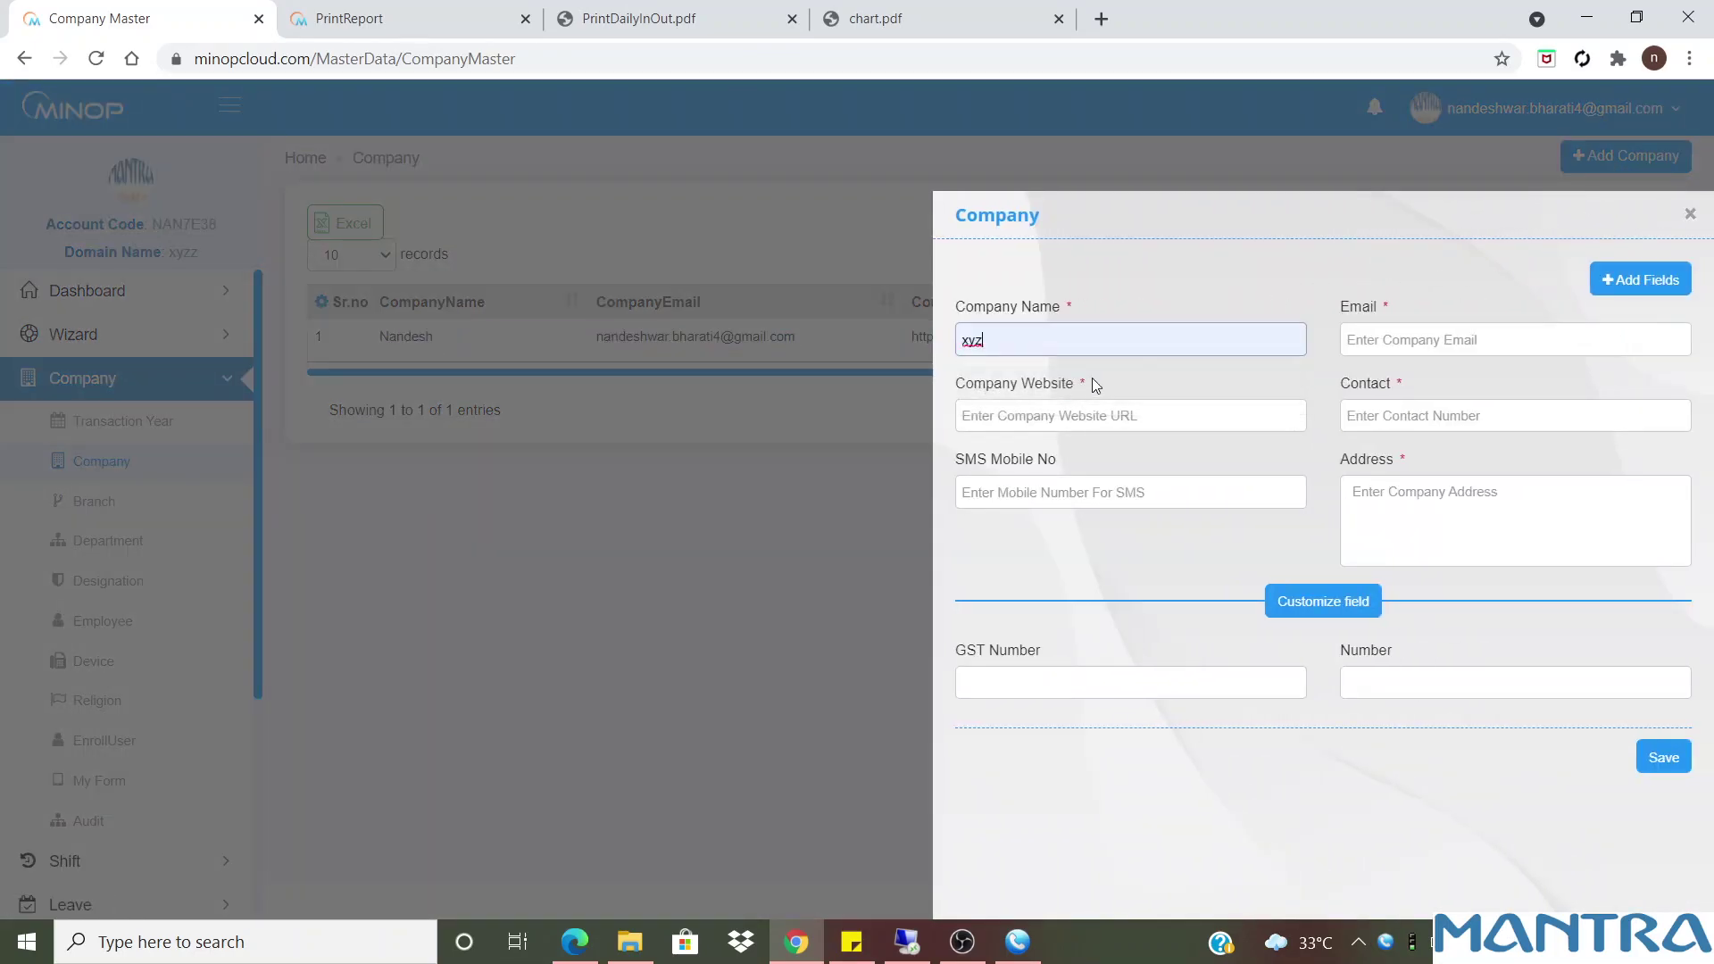
# Step through the Email to Number fields and launch the Company Master form builder
pyautogui.click(1460, 327)
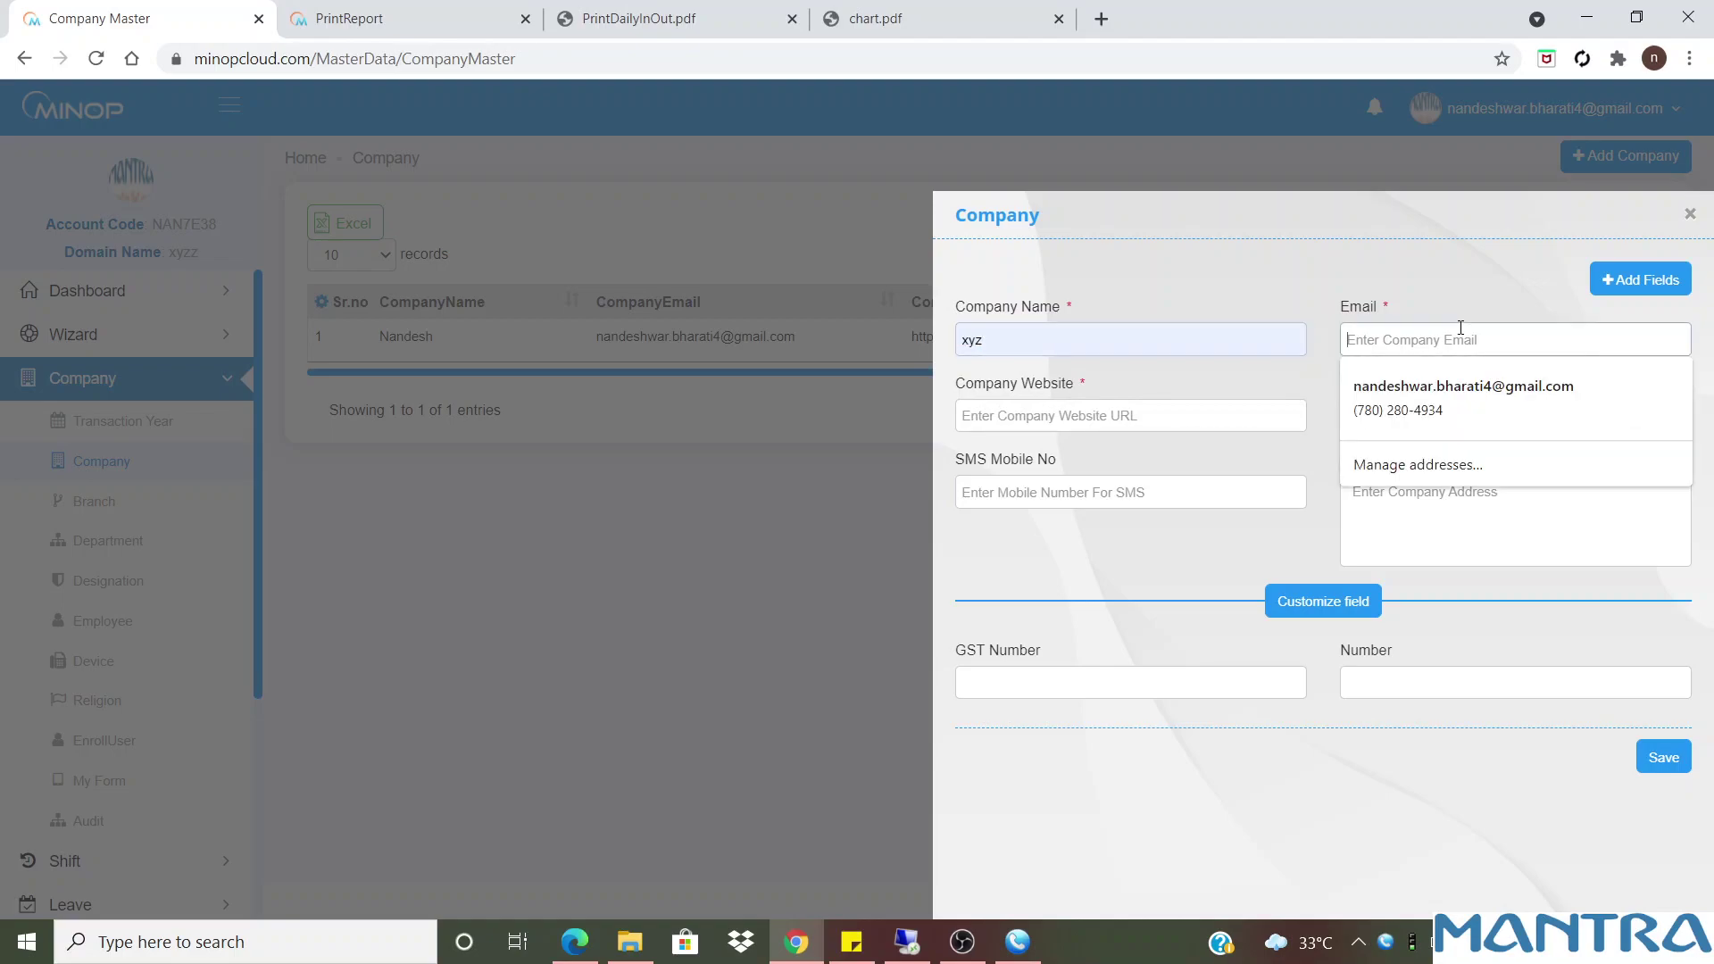
pyautogui.click(1139, 409)
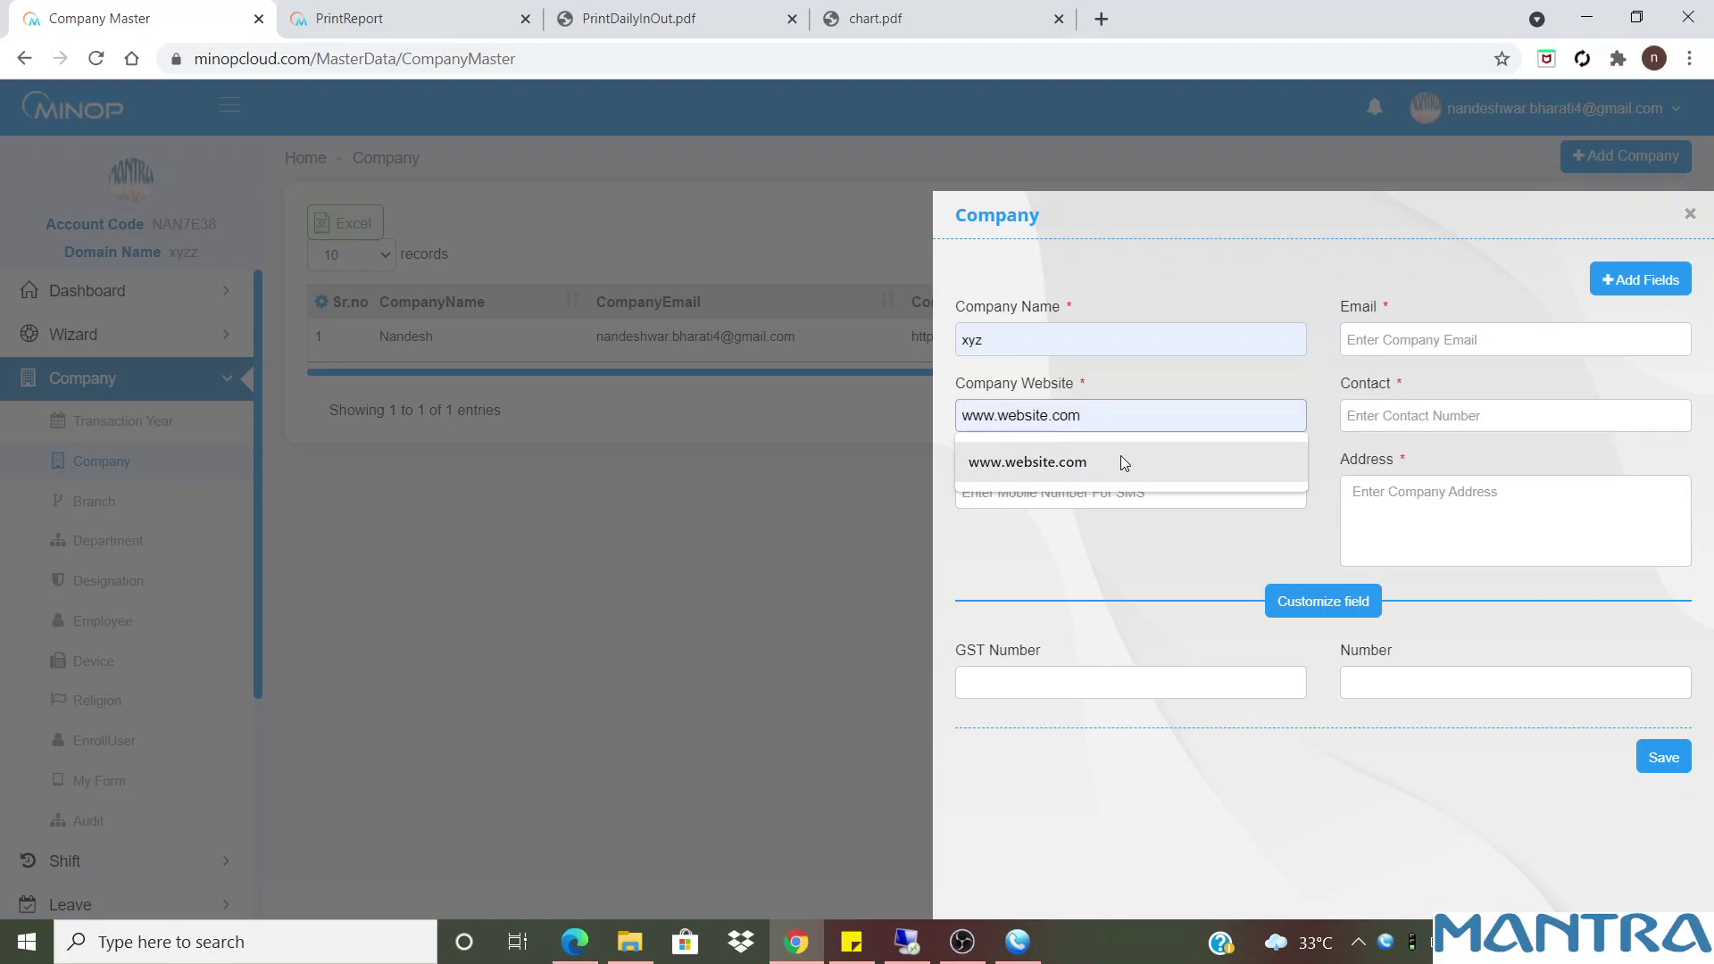
pyautogui.click(1432, 417)
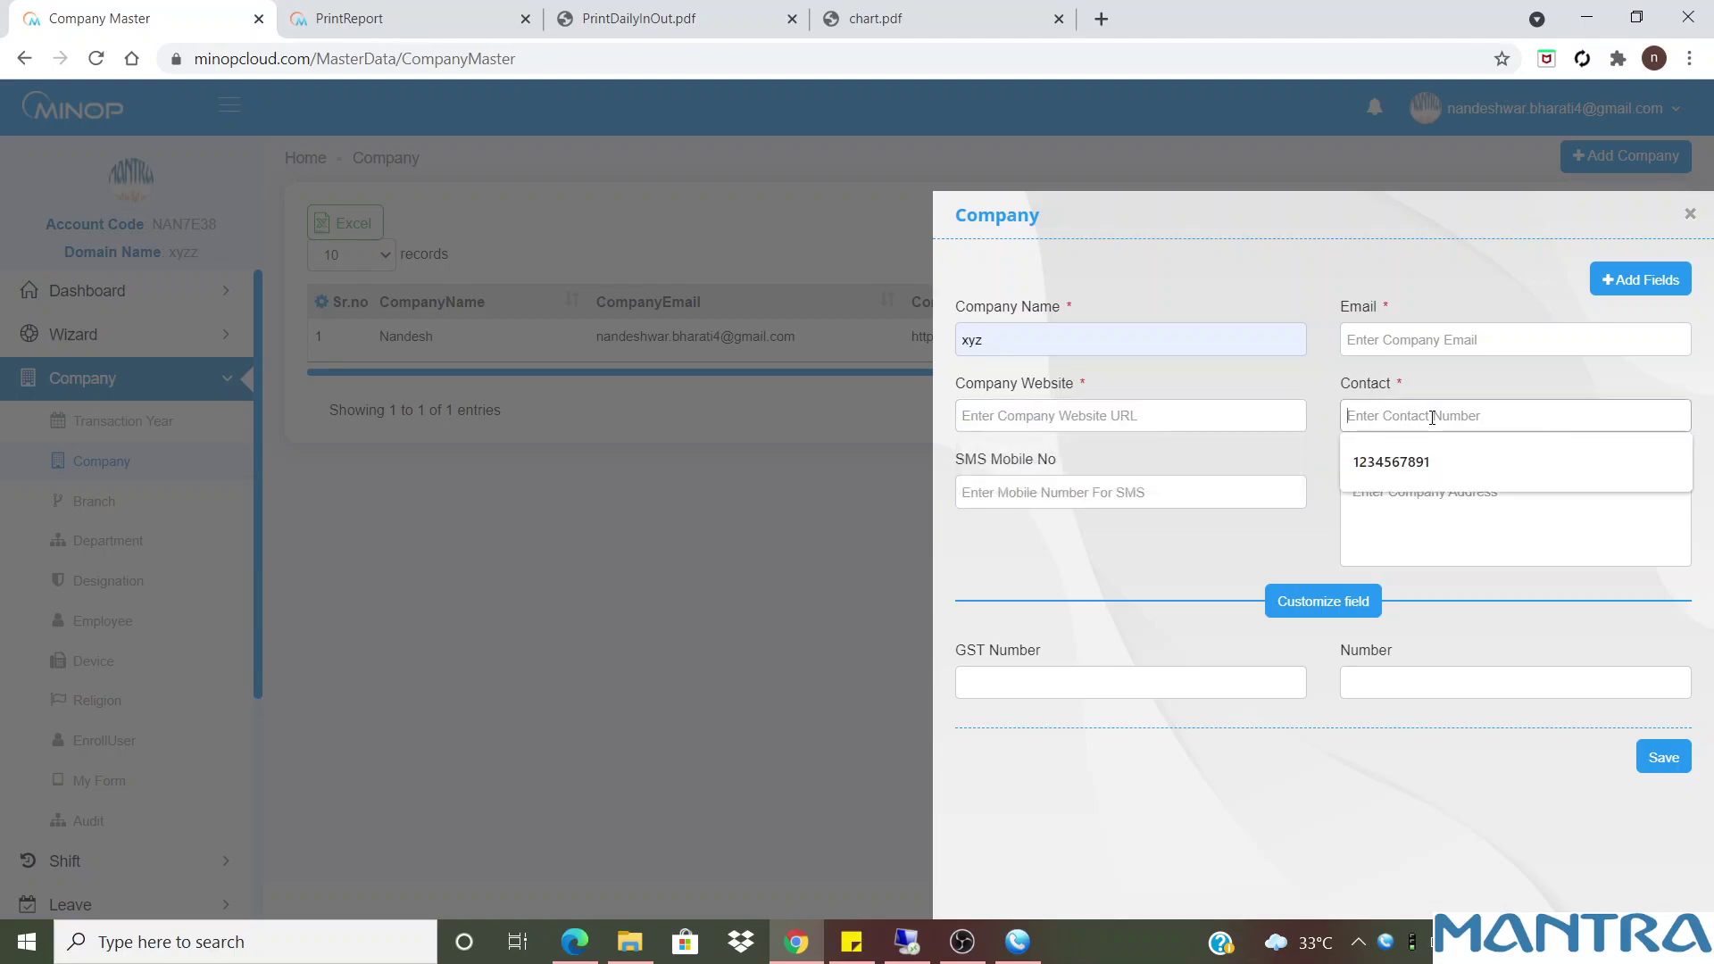
pyautogui.click(1193, 498)
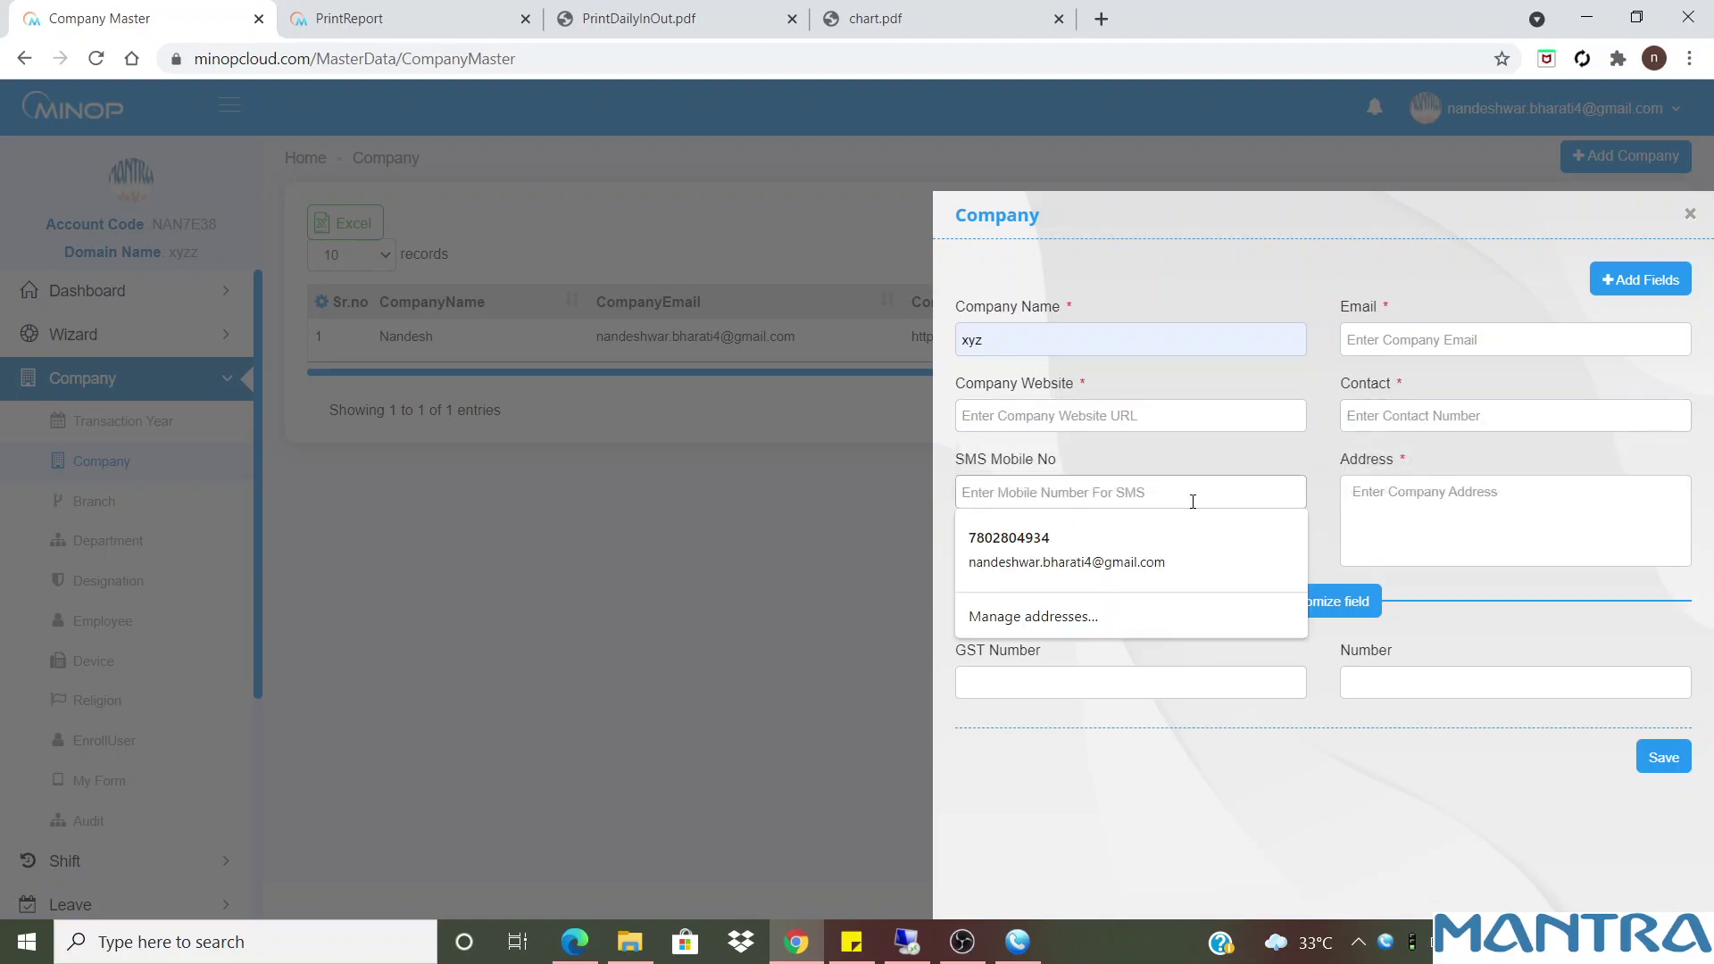
pyautogui.click(1519, 493)
pyautogui.click(1026, 680)
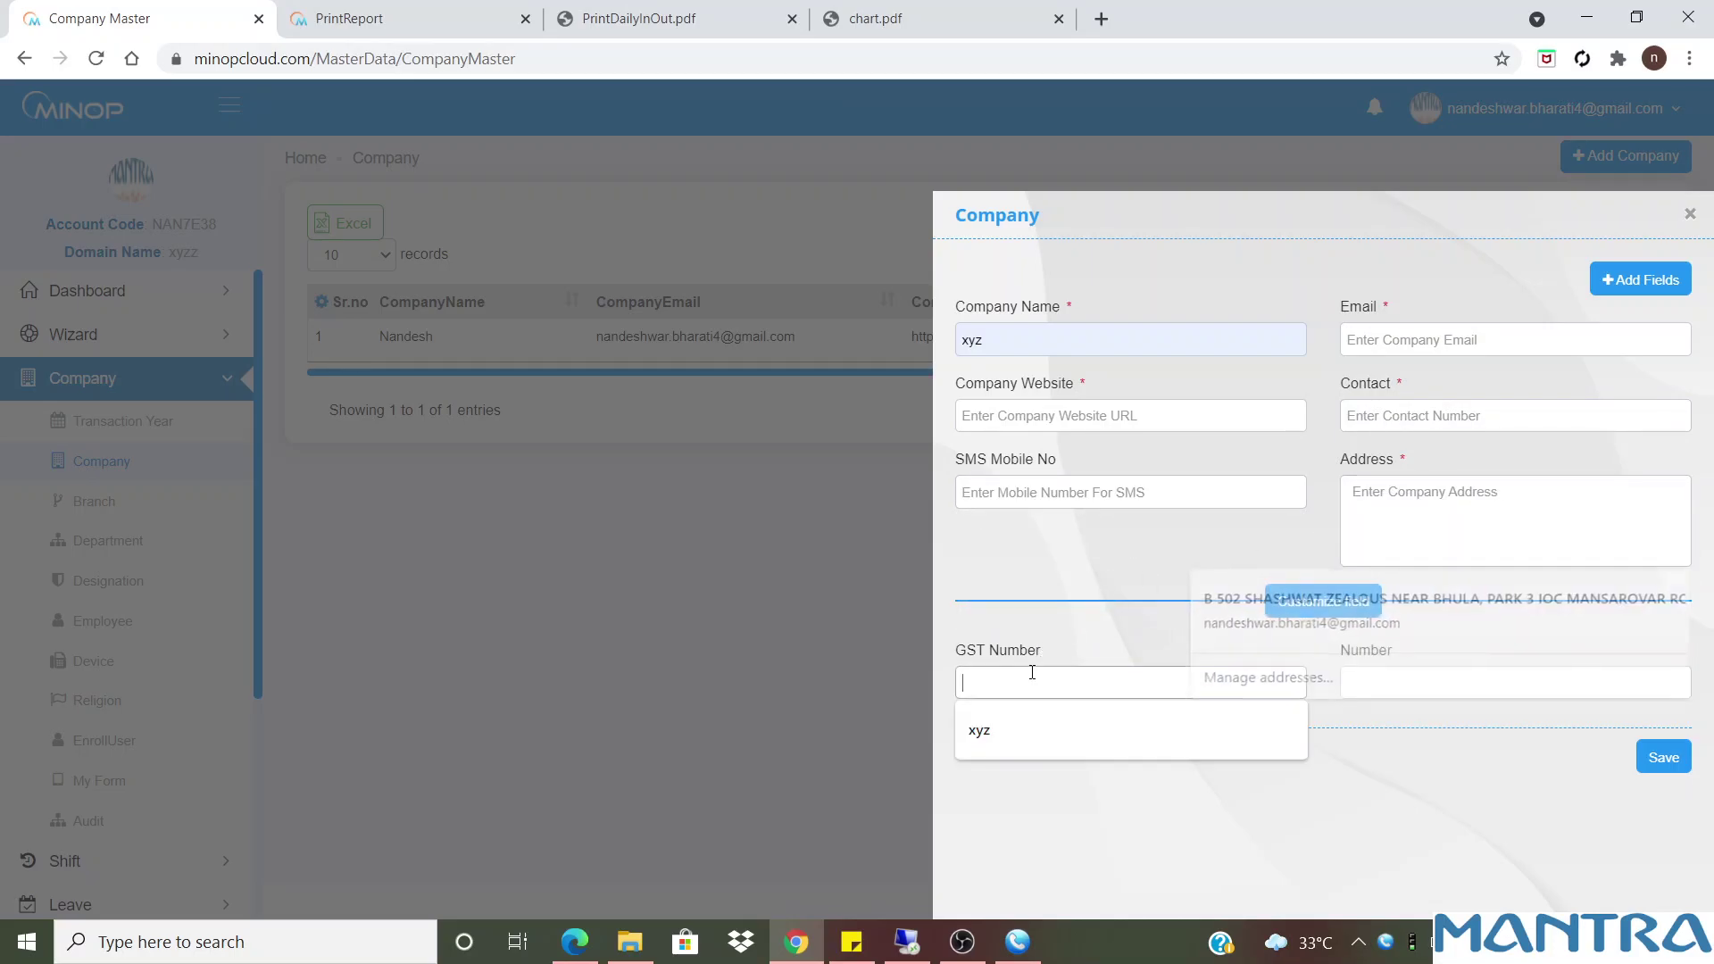
pyautogui.click(1435, 685)
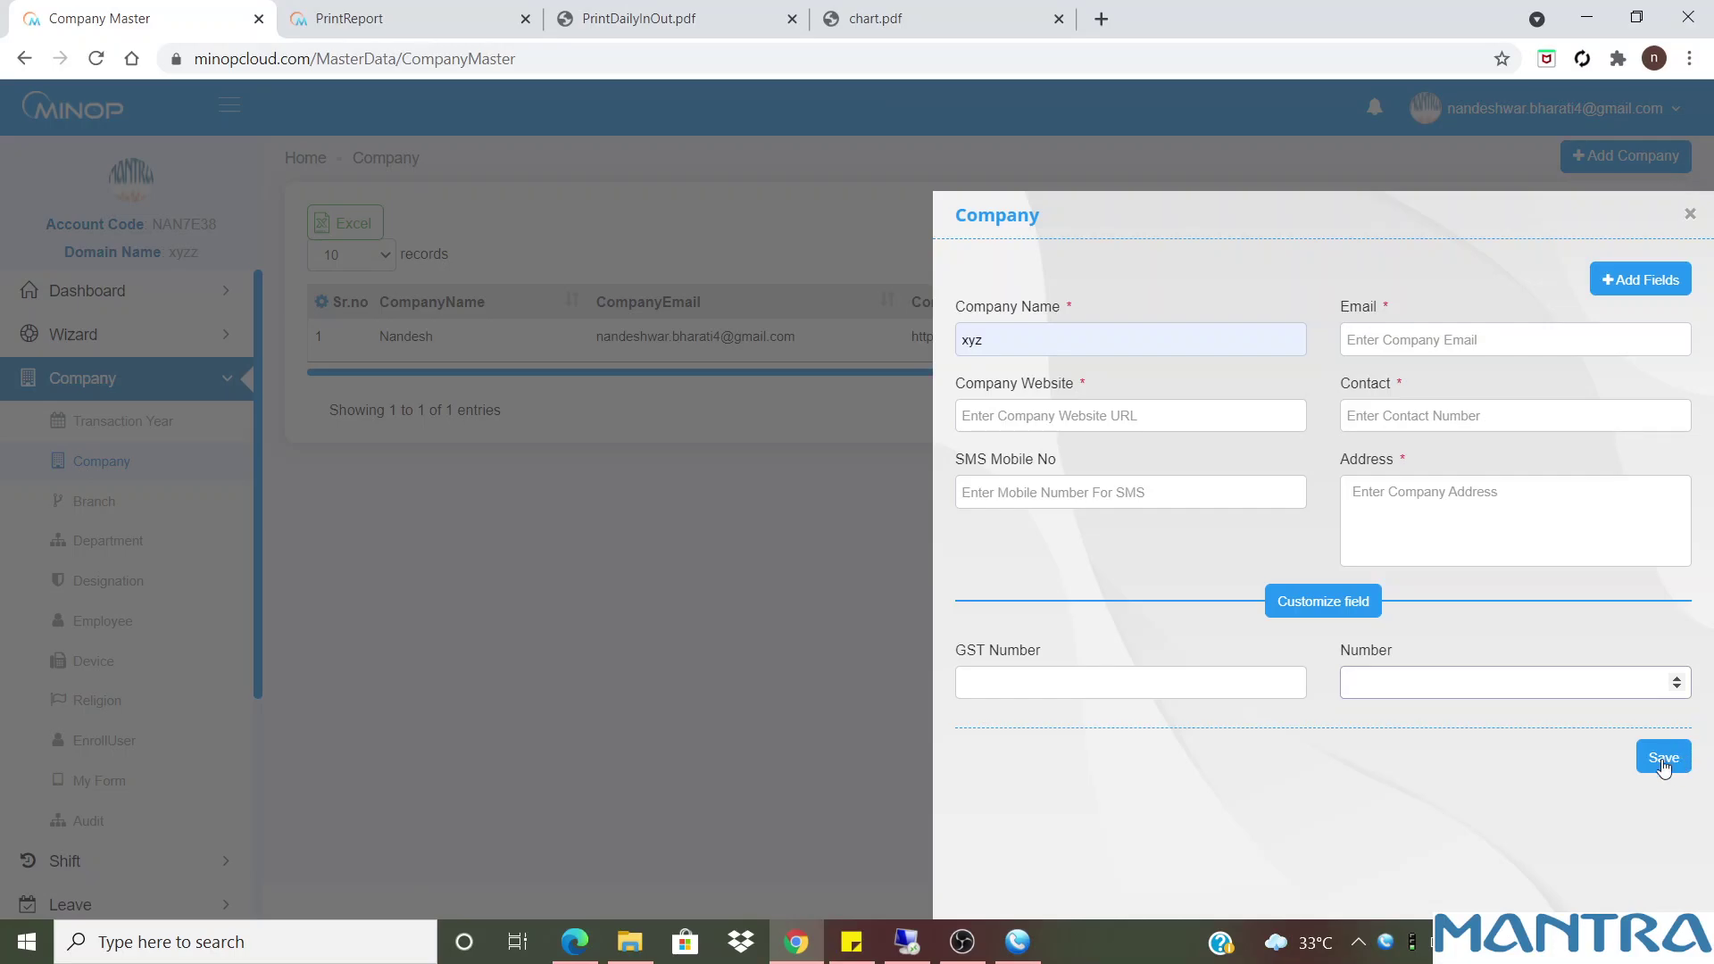
pyautogui.click(1661, 298)
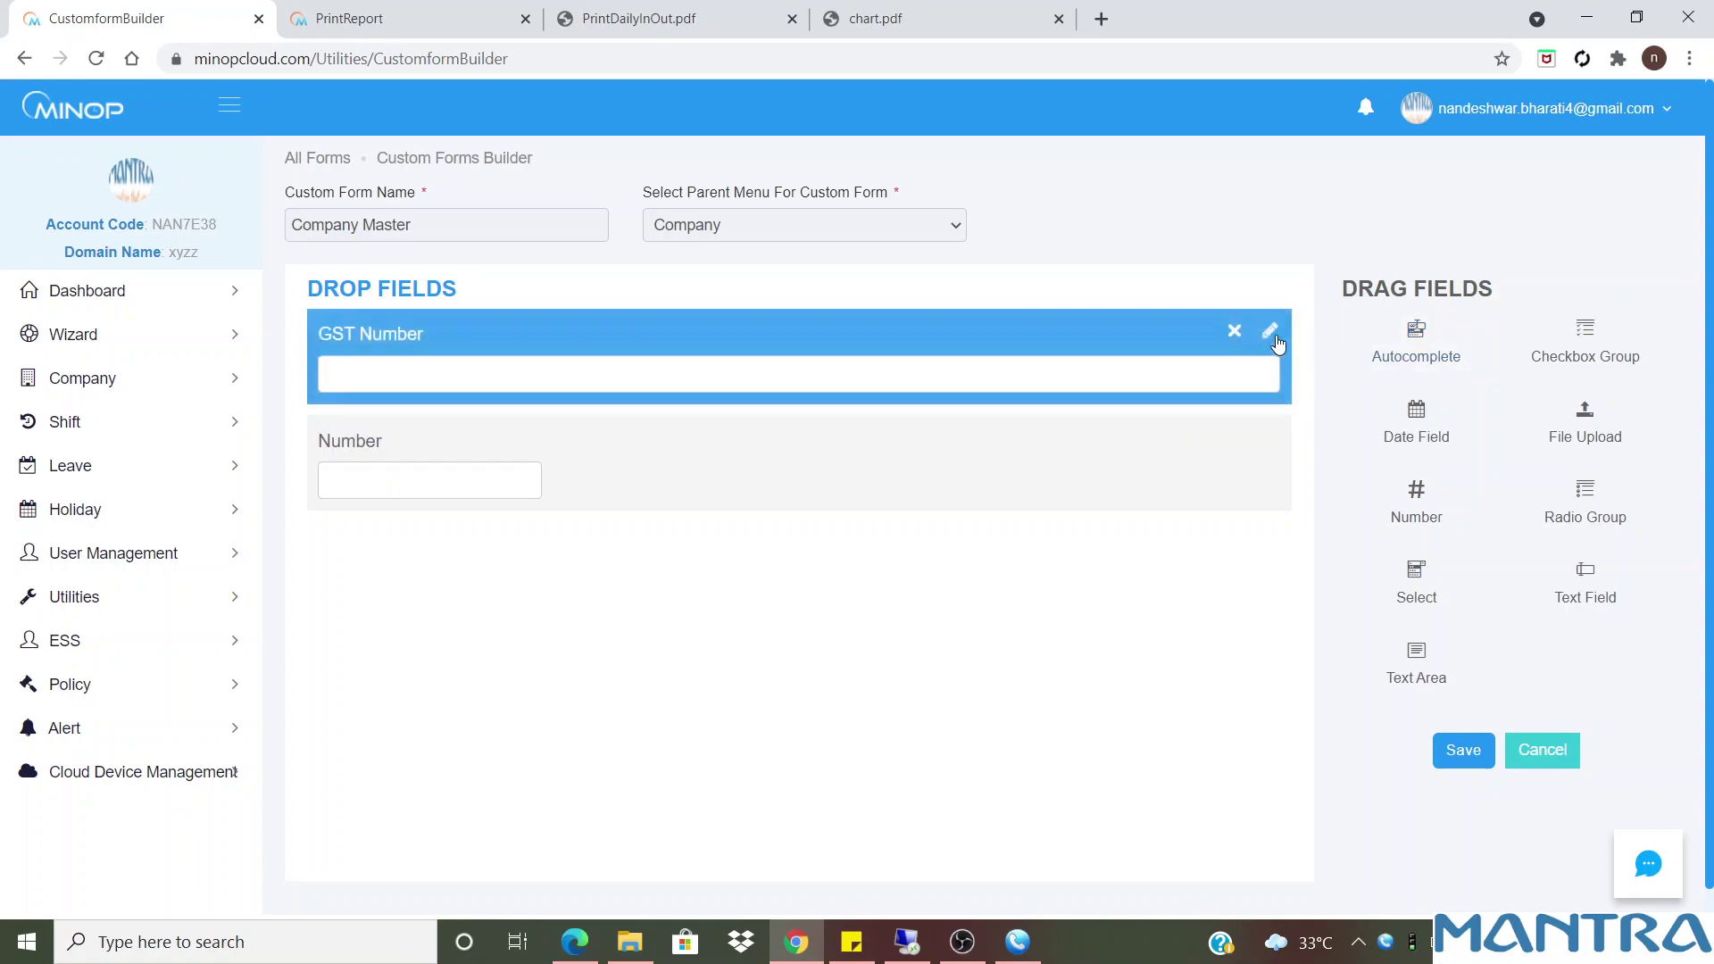
# Set the GST Number field placeholder to 'Please enter Gst Number' and save Company Master
pyautogui.moveTo(534, 158); pyautogui.dragTo(266, 168)
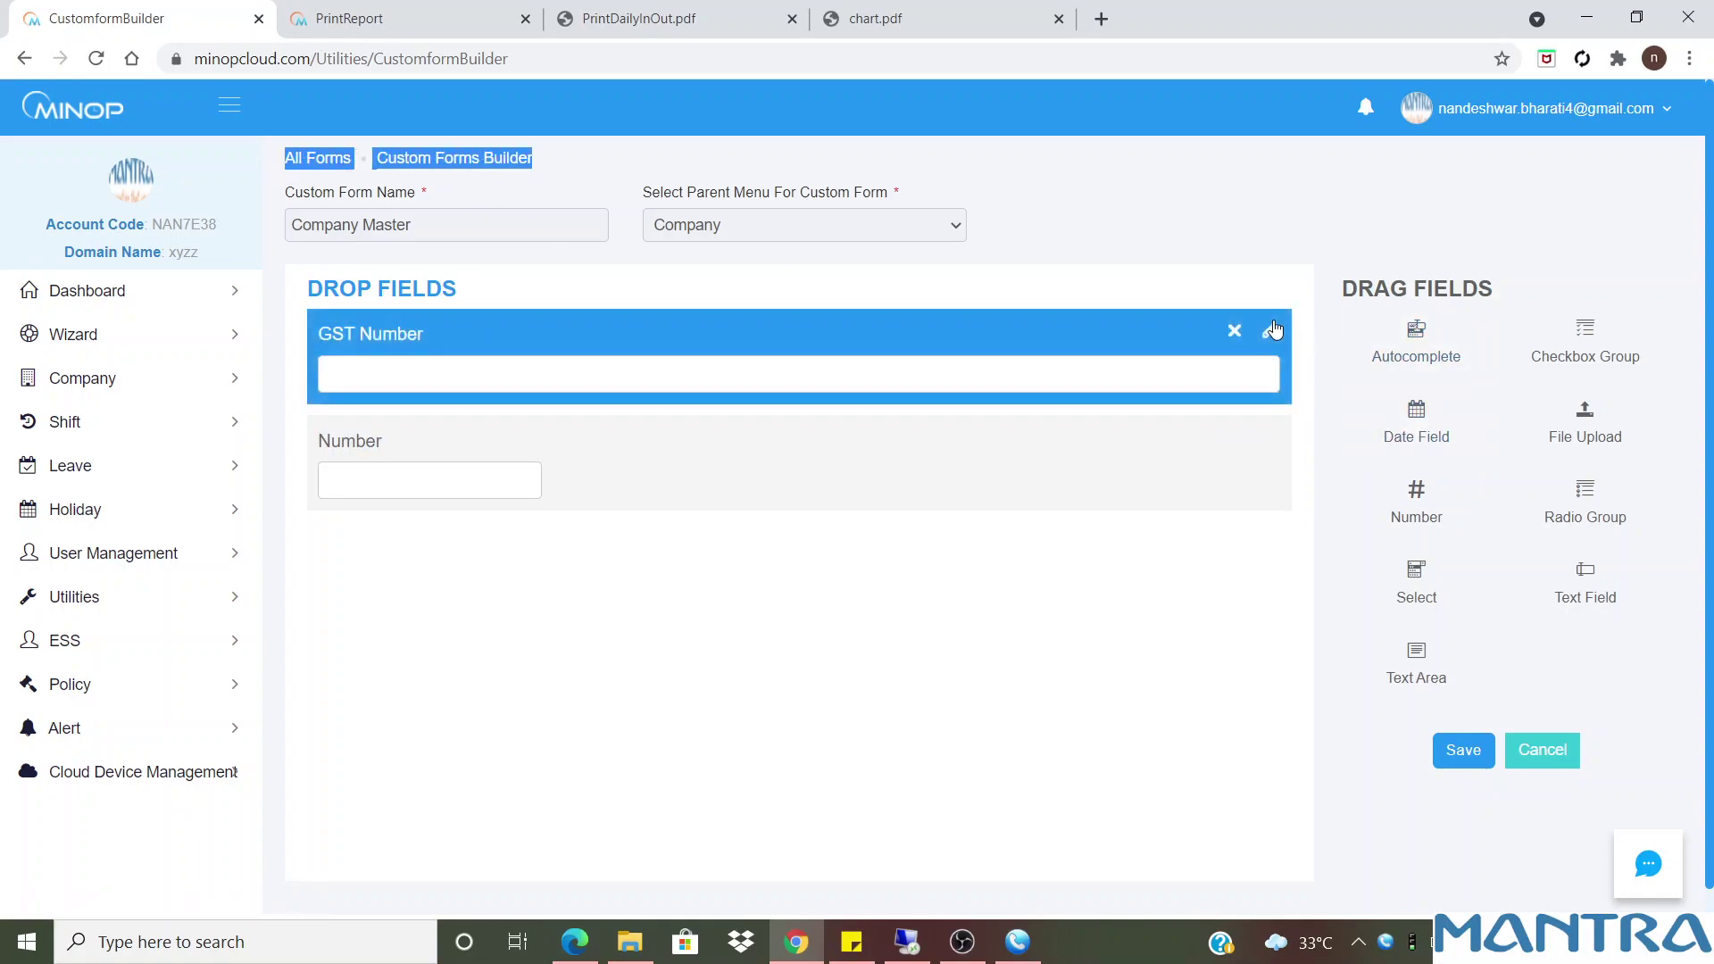
pyautogui.click(1269, 330)
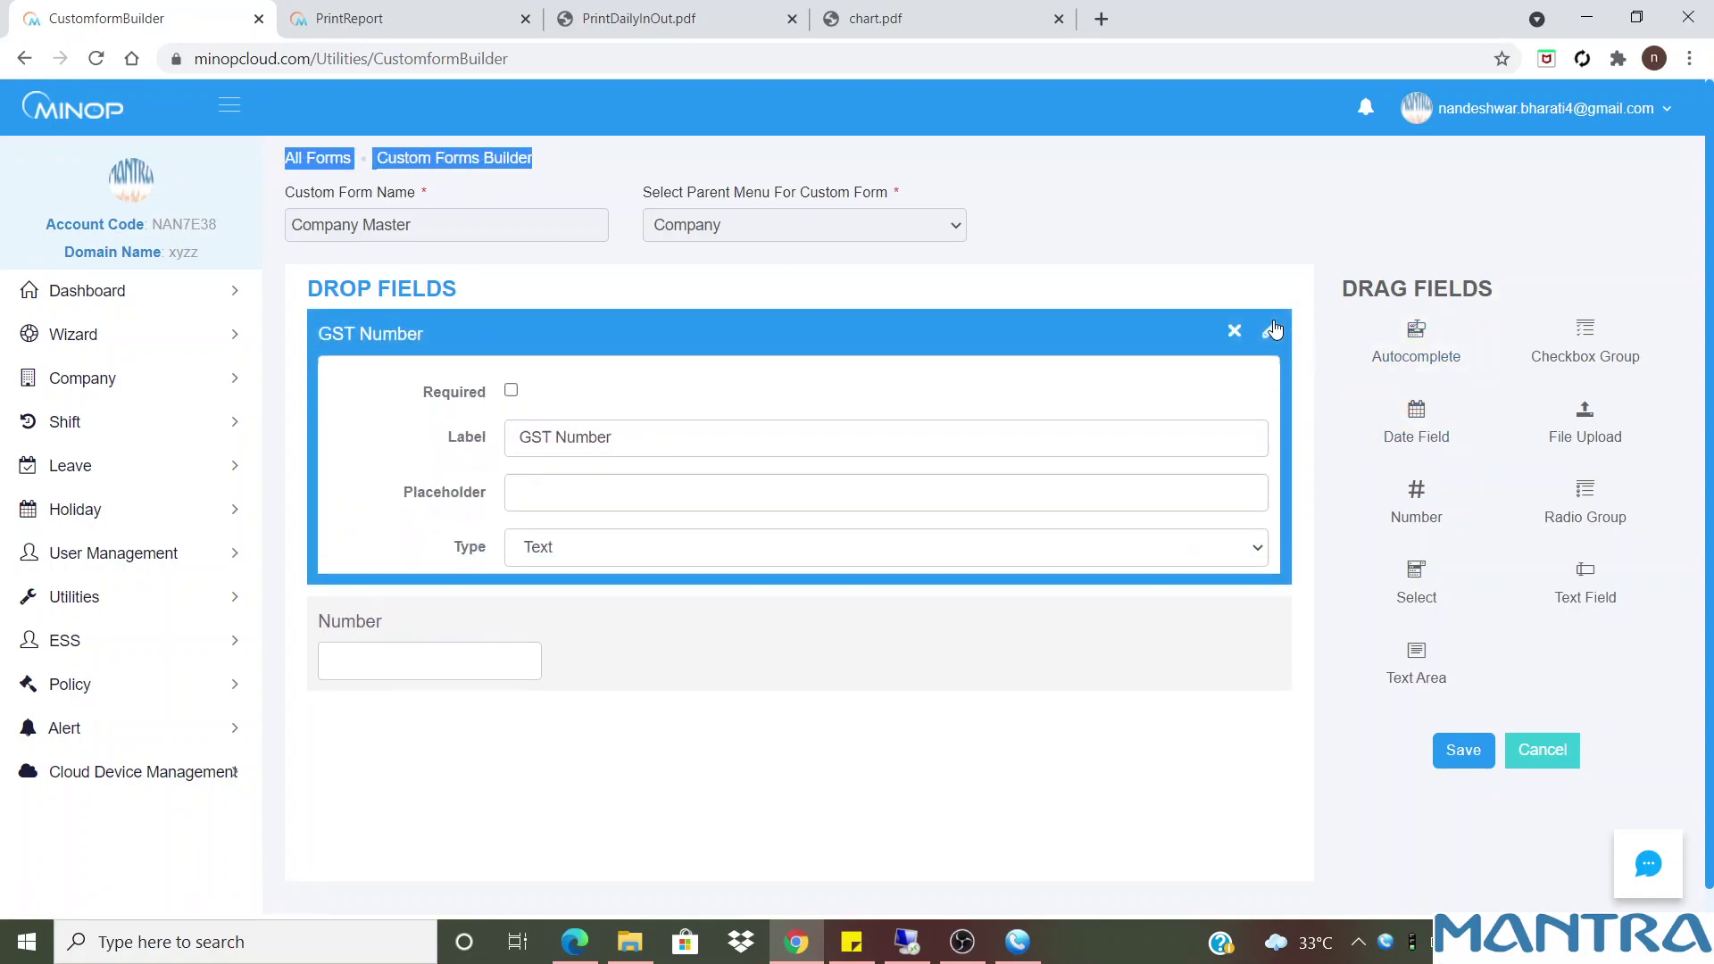
pyautogui.click(595, 490)
pyautogui.write('Please')
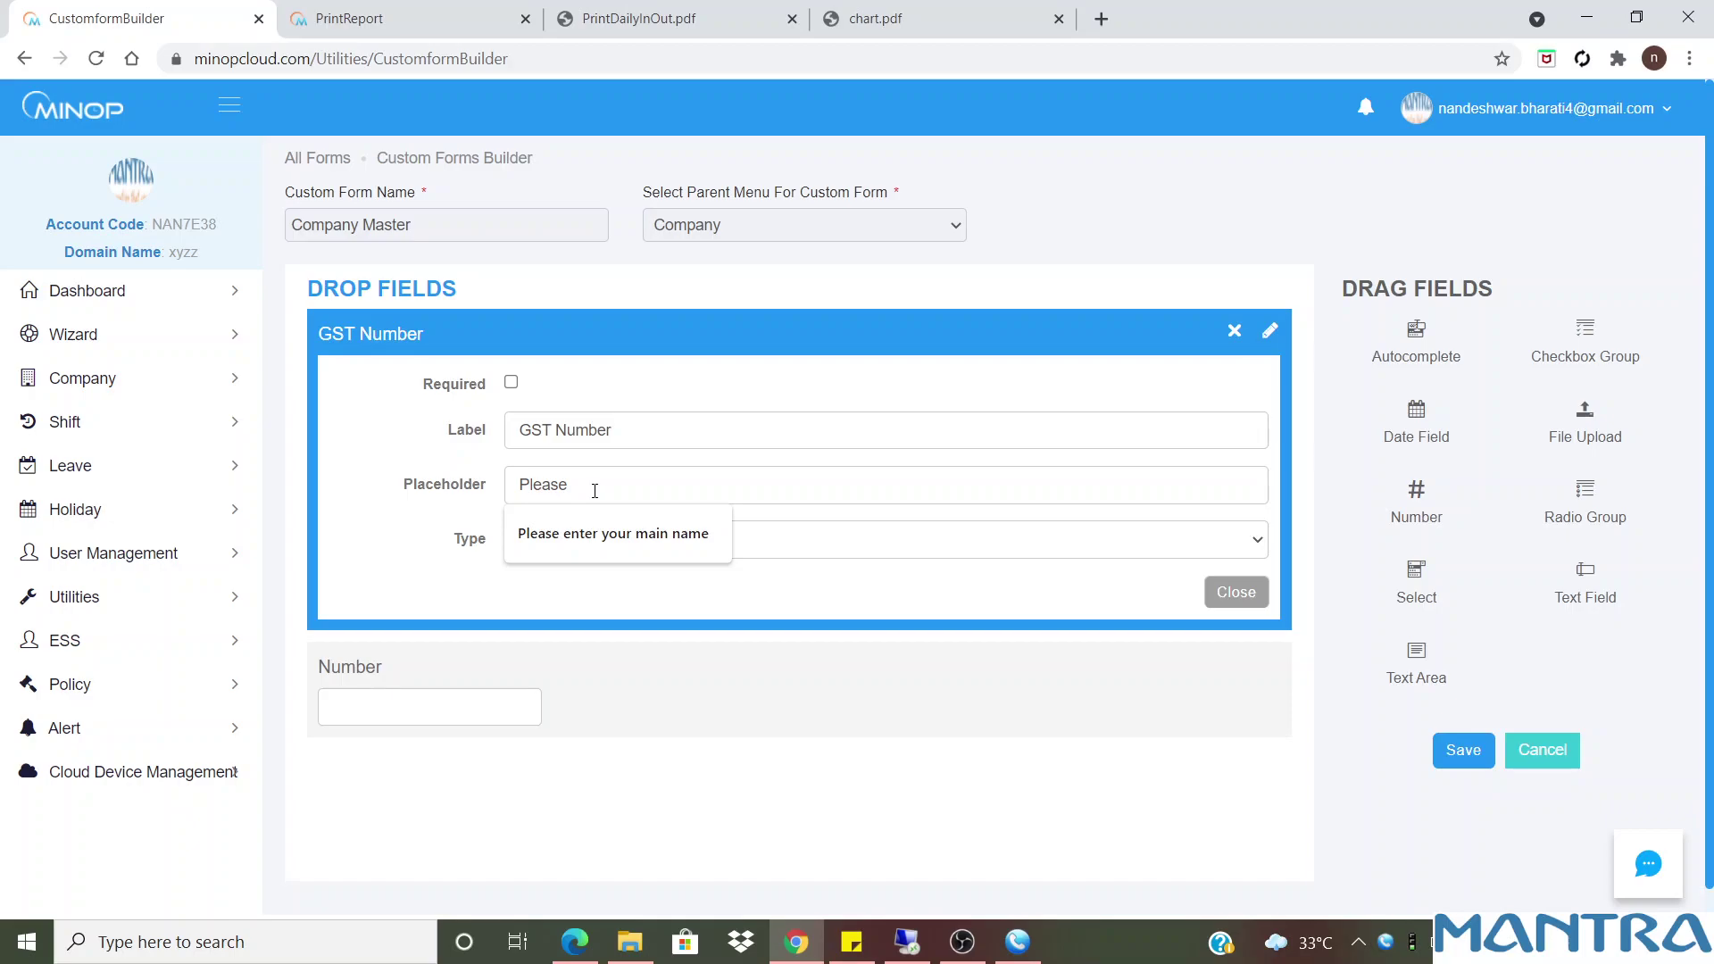
pyautogui.write(' enter Gst Number')
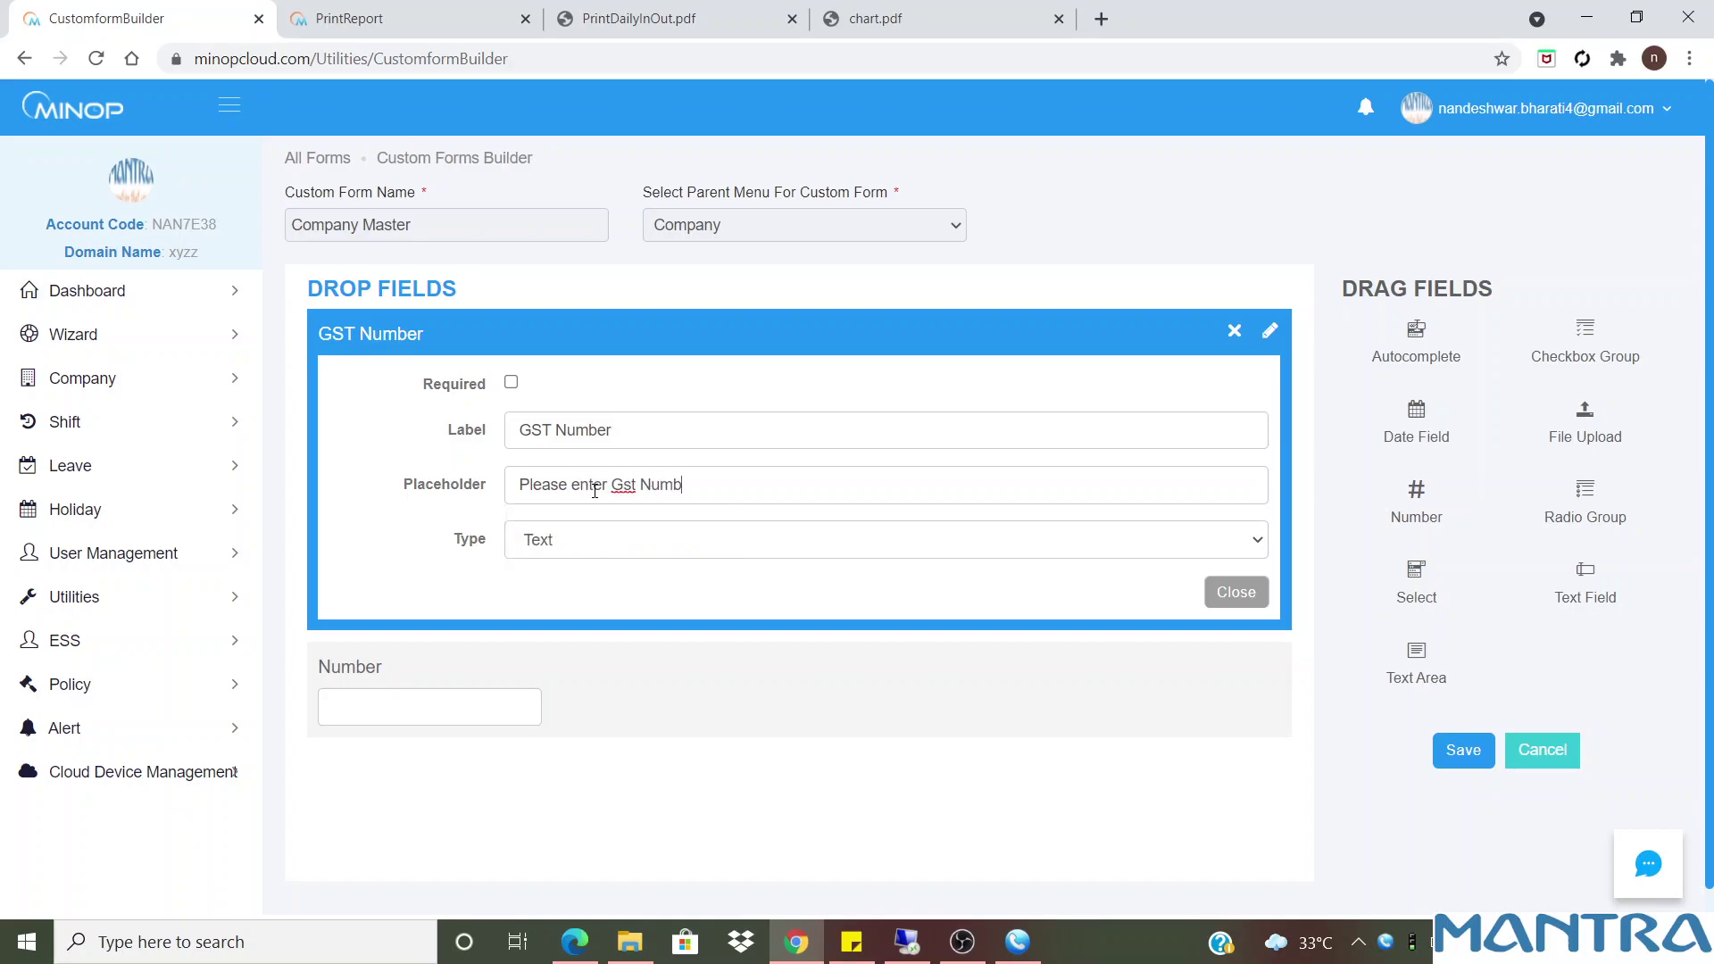
pyautogui.click(1236, 592)
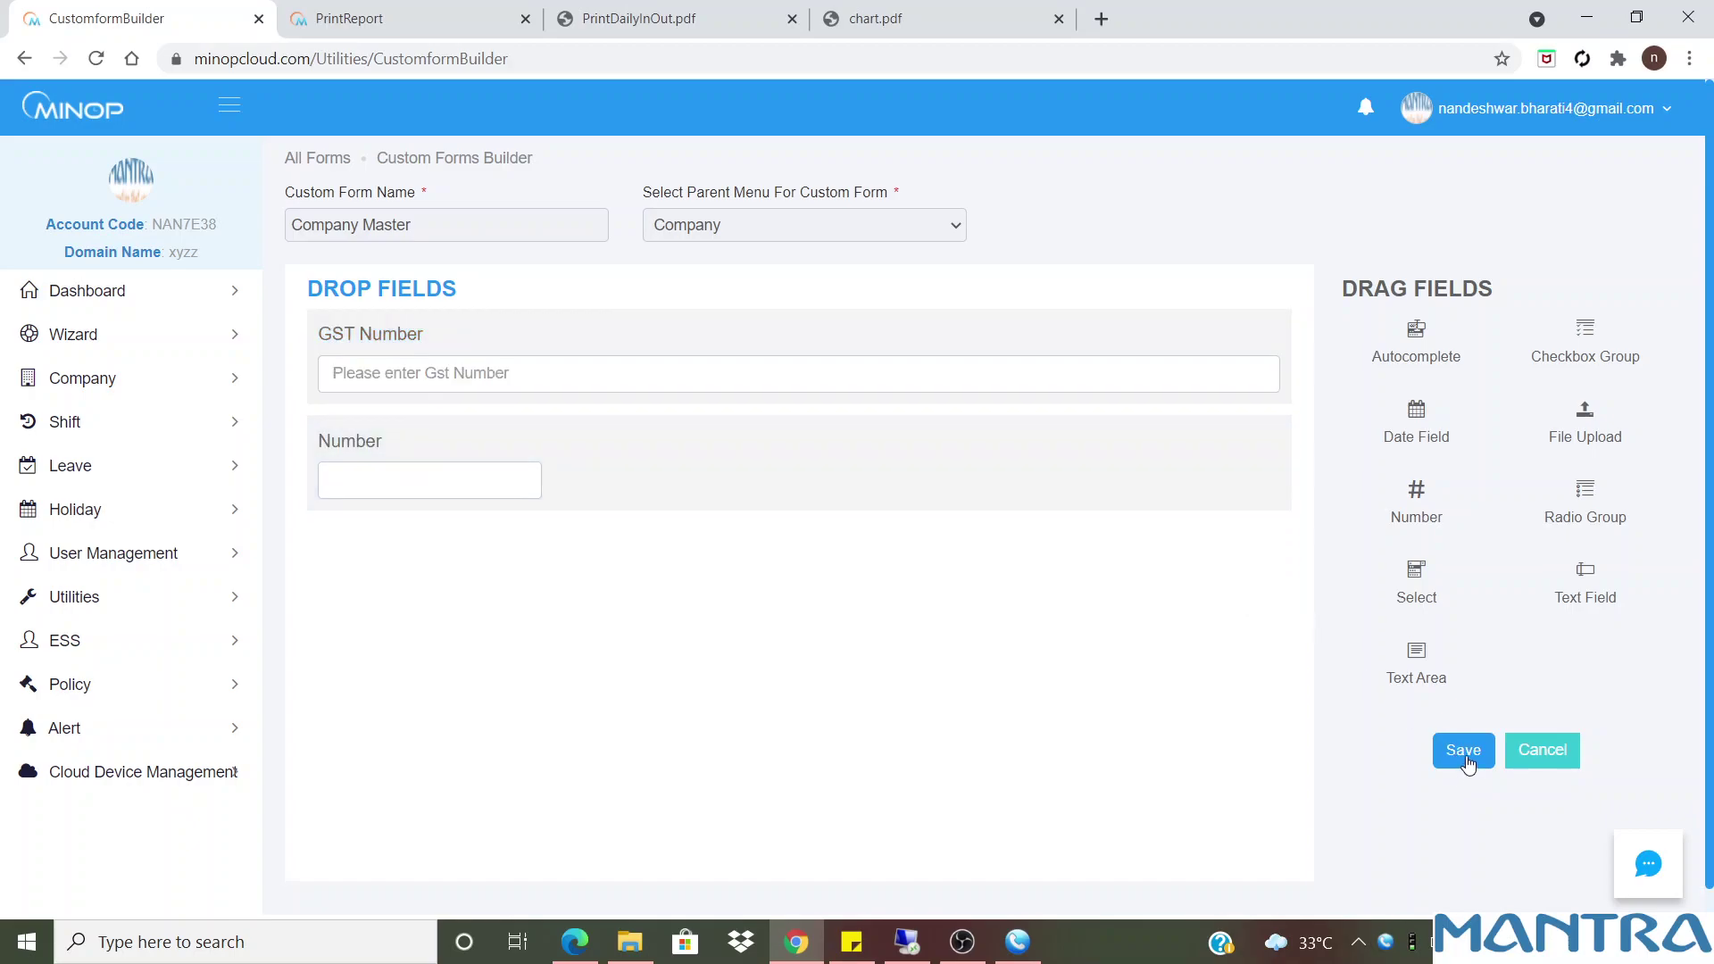
pyautogui.click(1464, 755)
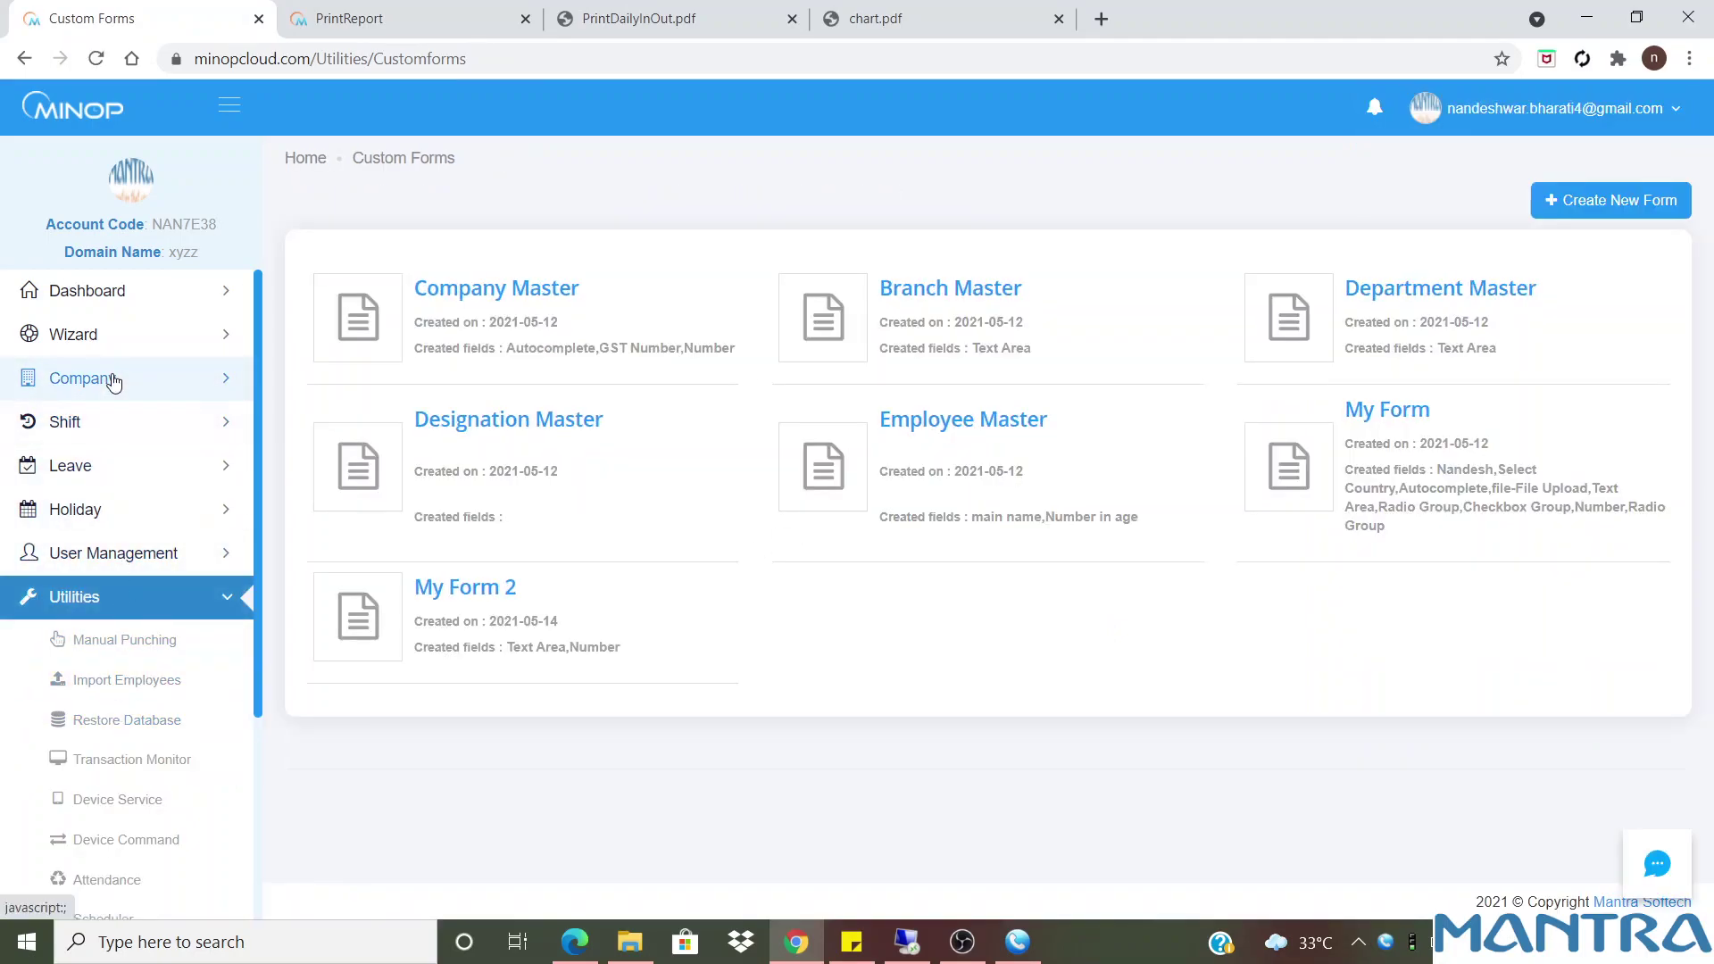
# Go to the Company master list via Company > Company in the menu
pyautogui.click(113, 381)
pyautogui.scroll(-1, 110, 446)
pyautogui.click(113, 384)
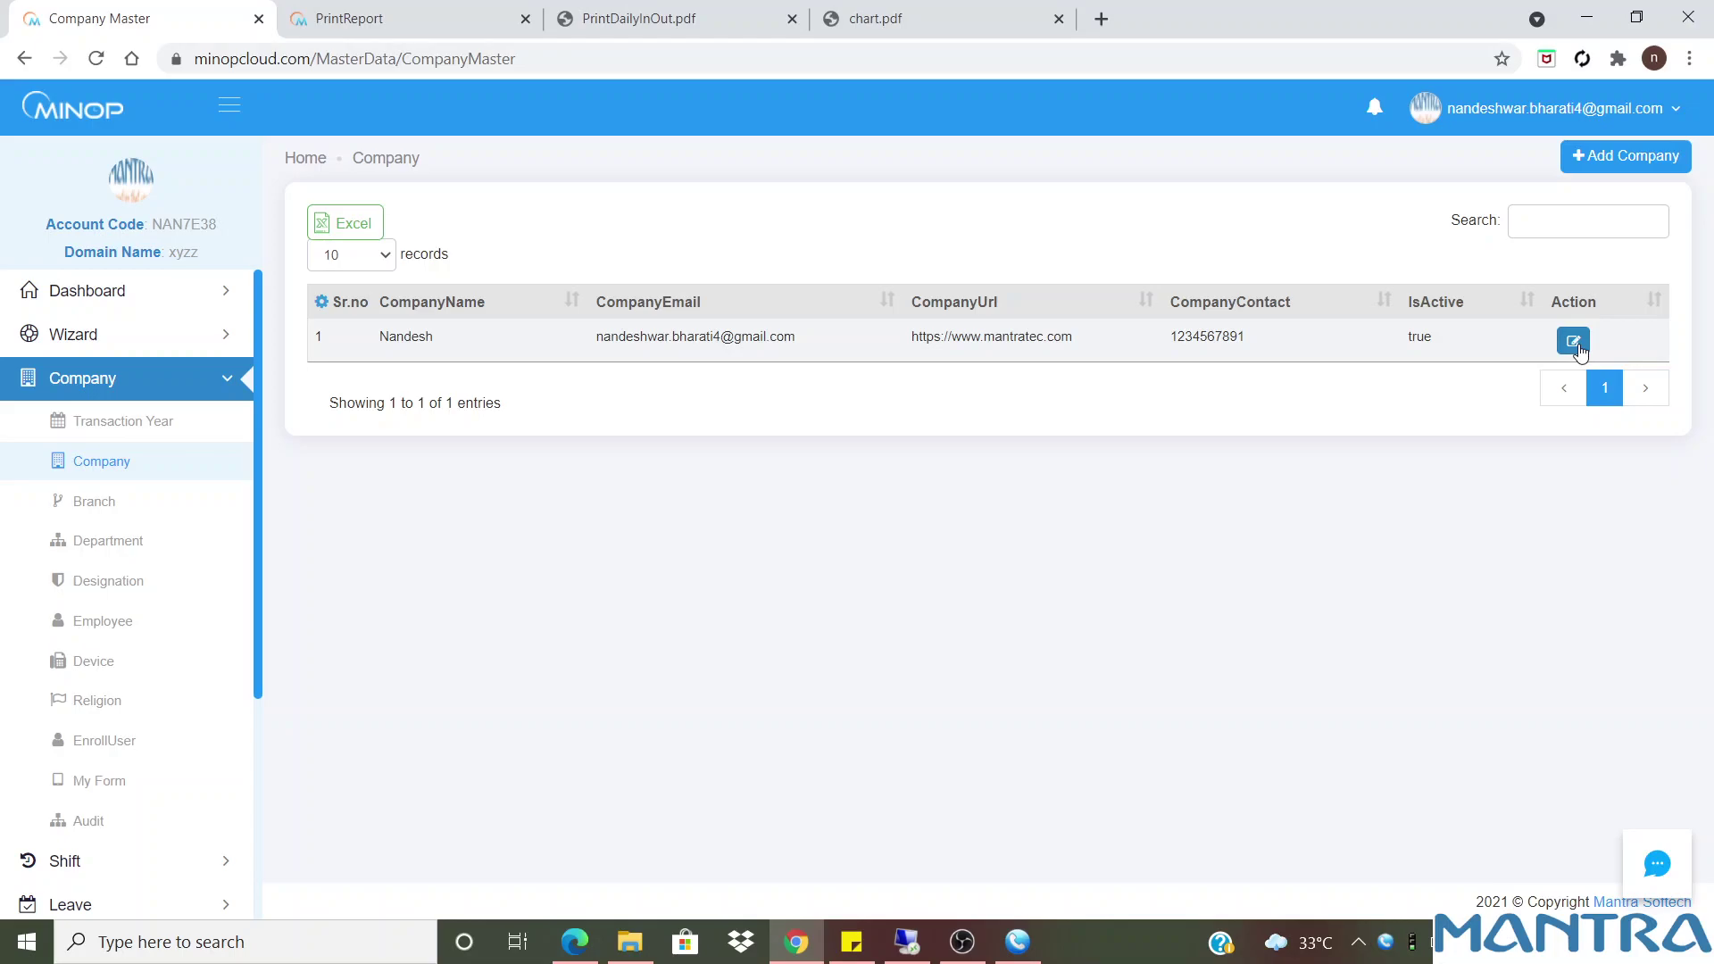
# Edit the company, clear its GST Number to reveal the placeholder, and close unsaved
pyautogui.click(1575, 345)
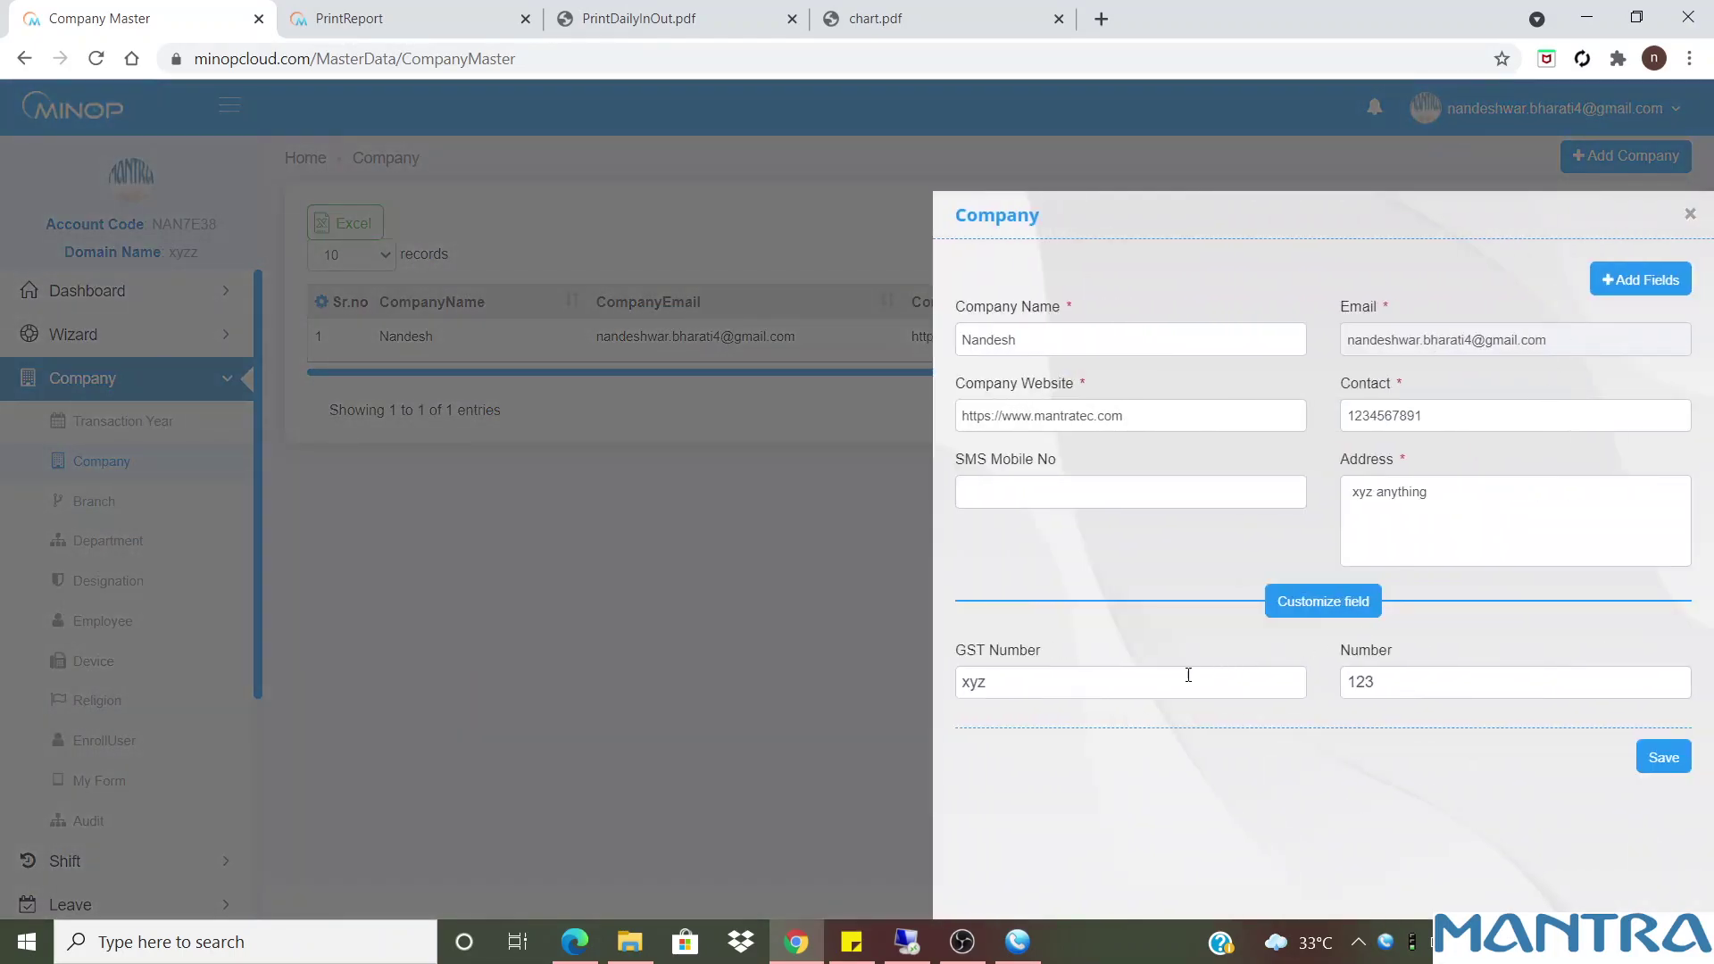
pyautogui.moveTo(1024, 688); pyautogui.dragTo(933, 684)
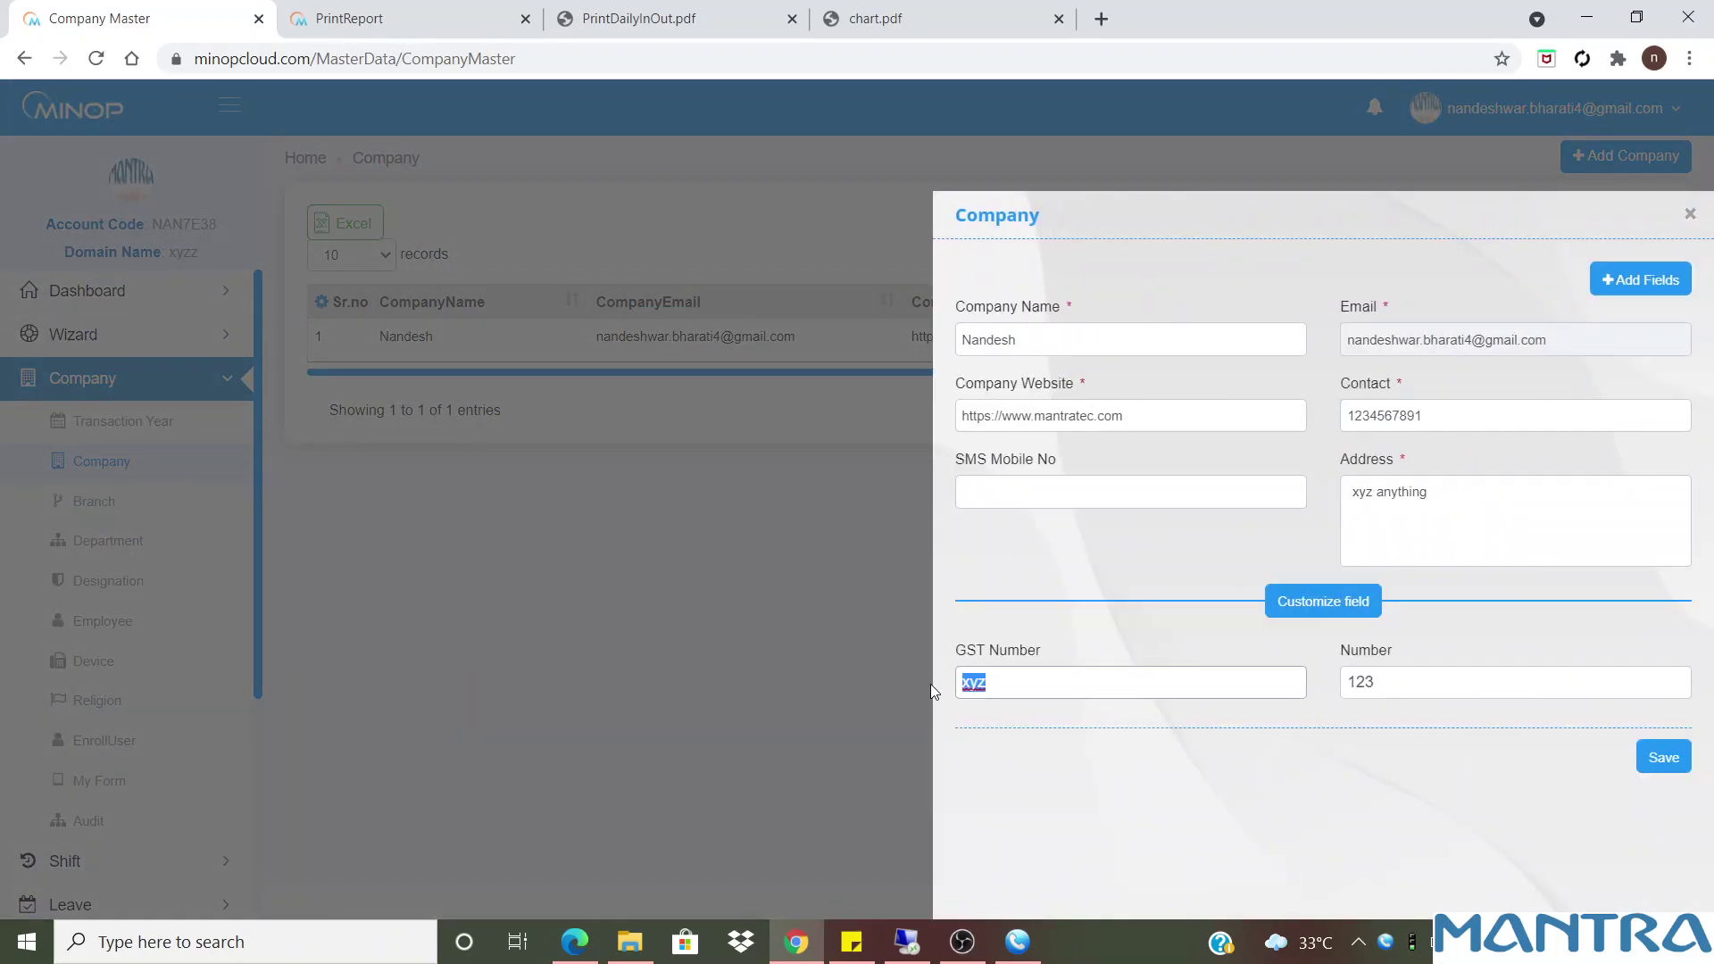
pyautogui.press('BackSpace')
pyautogui.click(1014, 687)
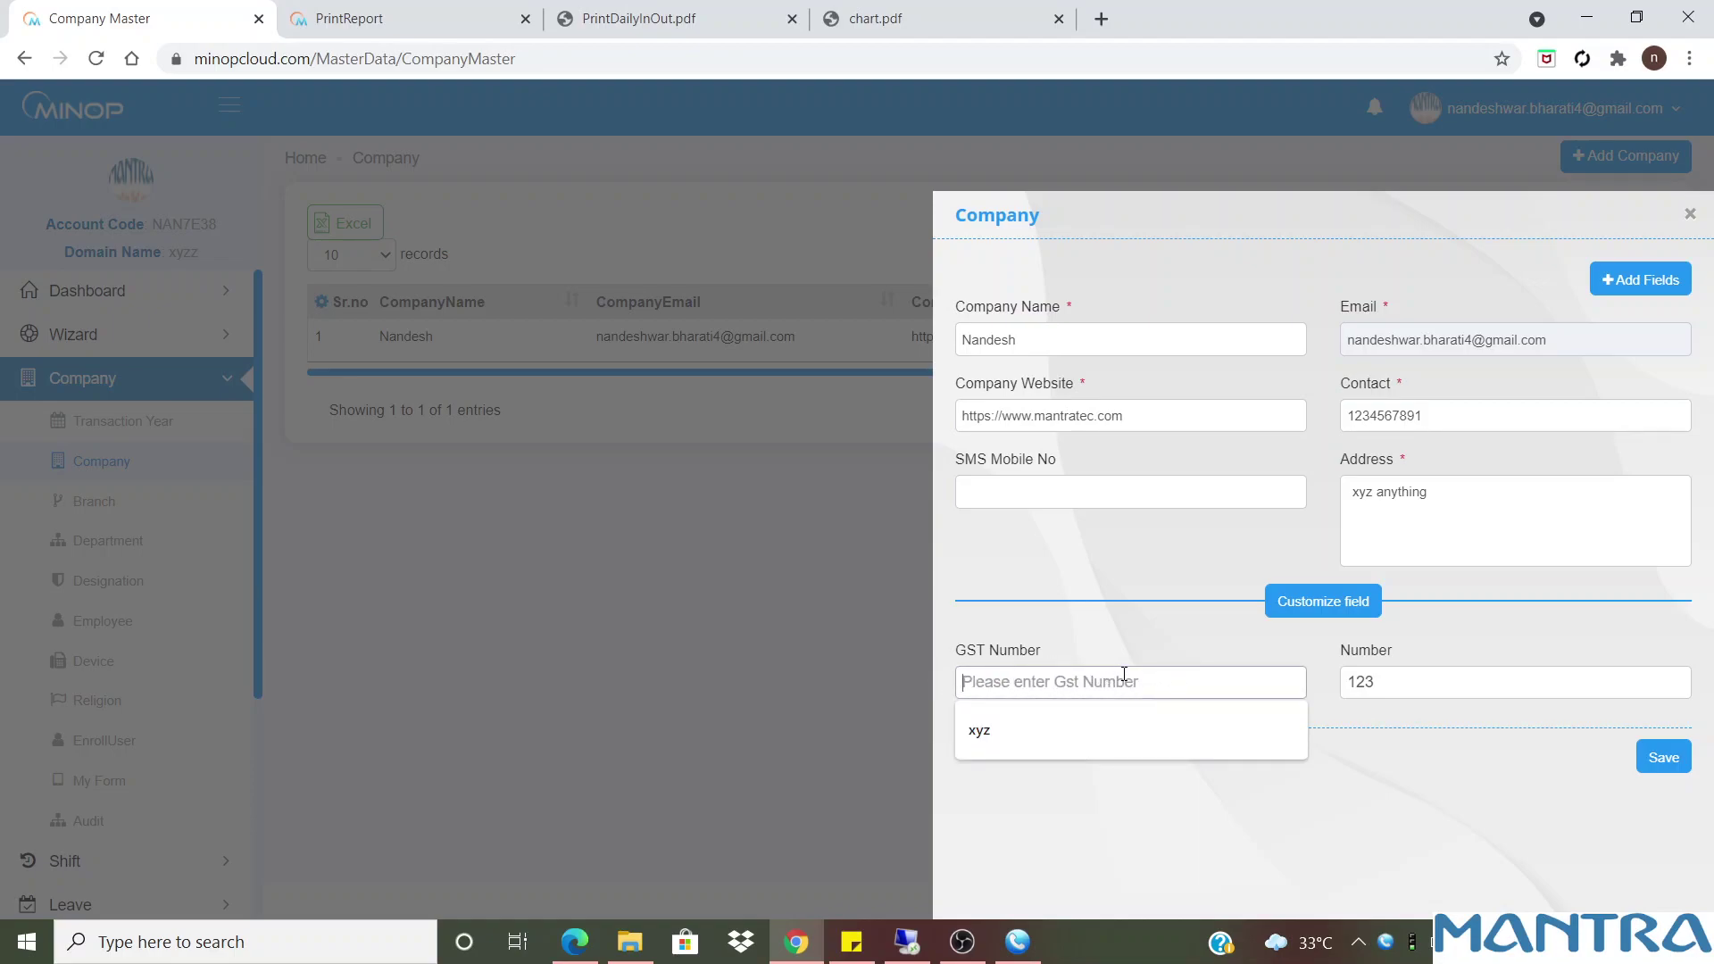
pyautogui.click(1690, 213)
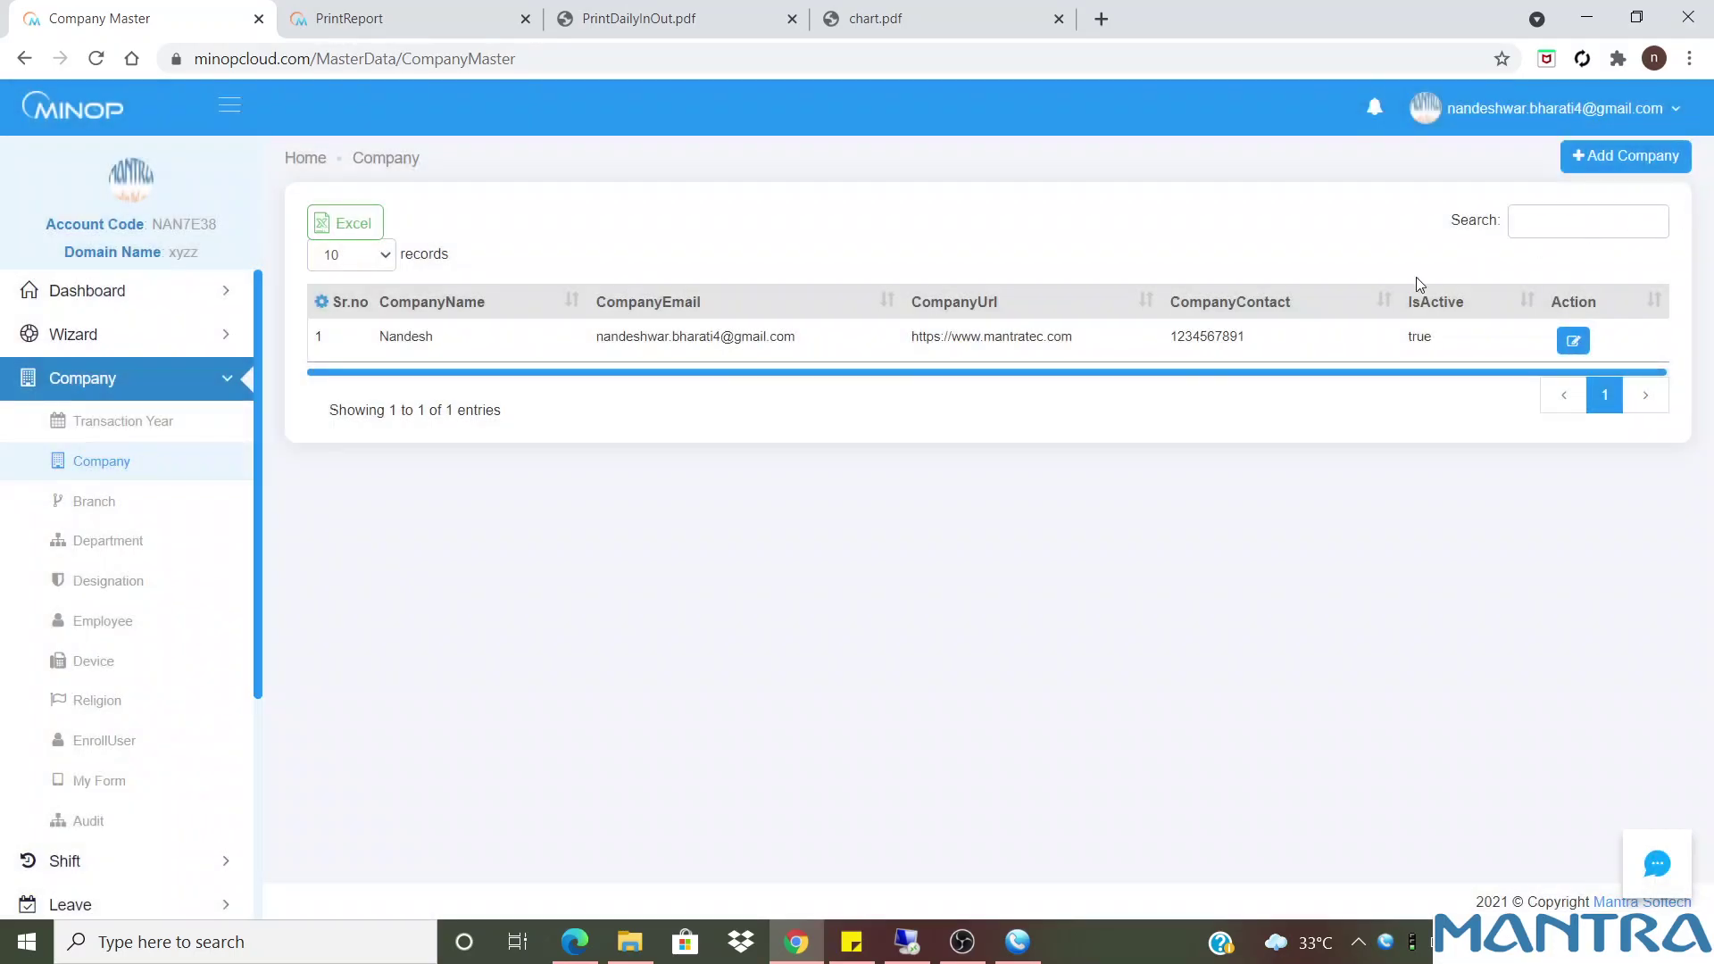
# Show the Number and GST Number columns in the company list, then go to Branch
pyautogui.click(323, 302)
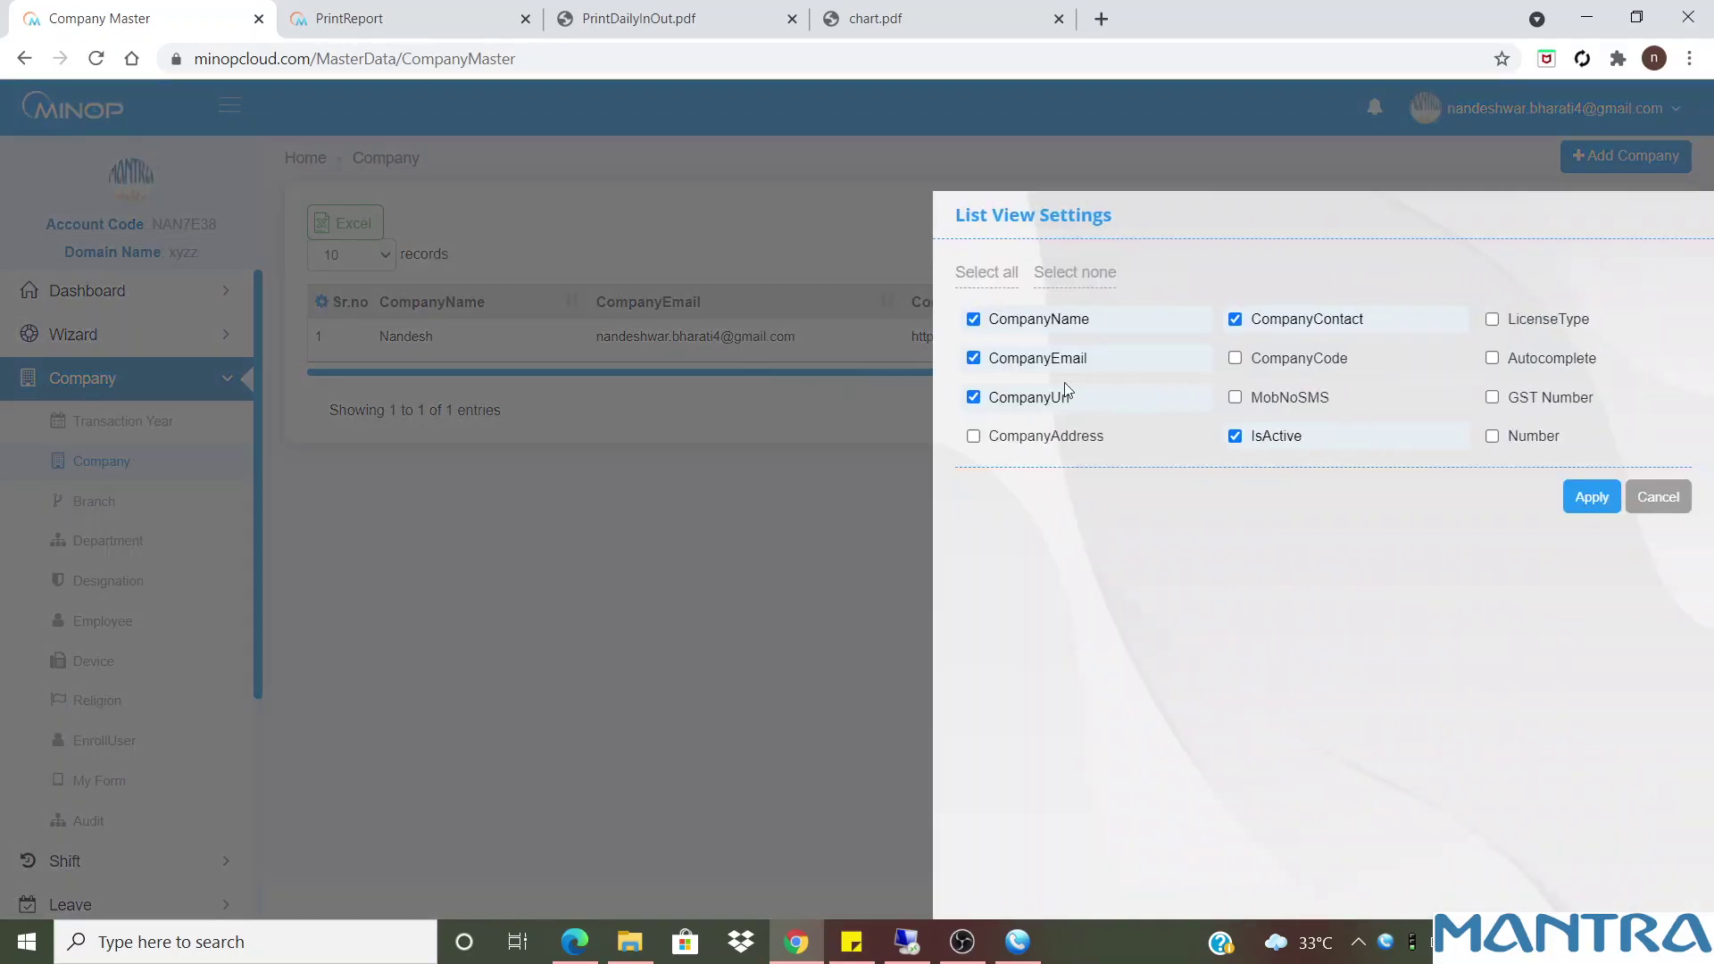
pyautogui.click(1520, 439)
pyautogui.click(1519, 399)
pyautogui.click(1592, 497)
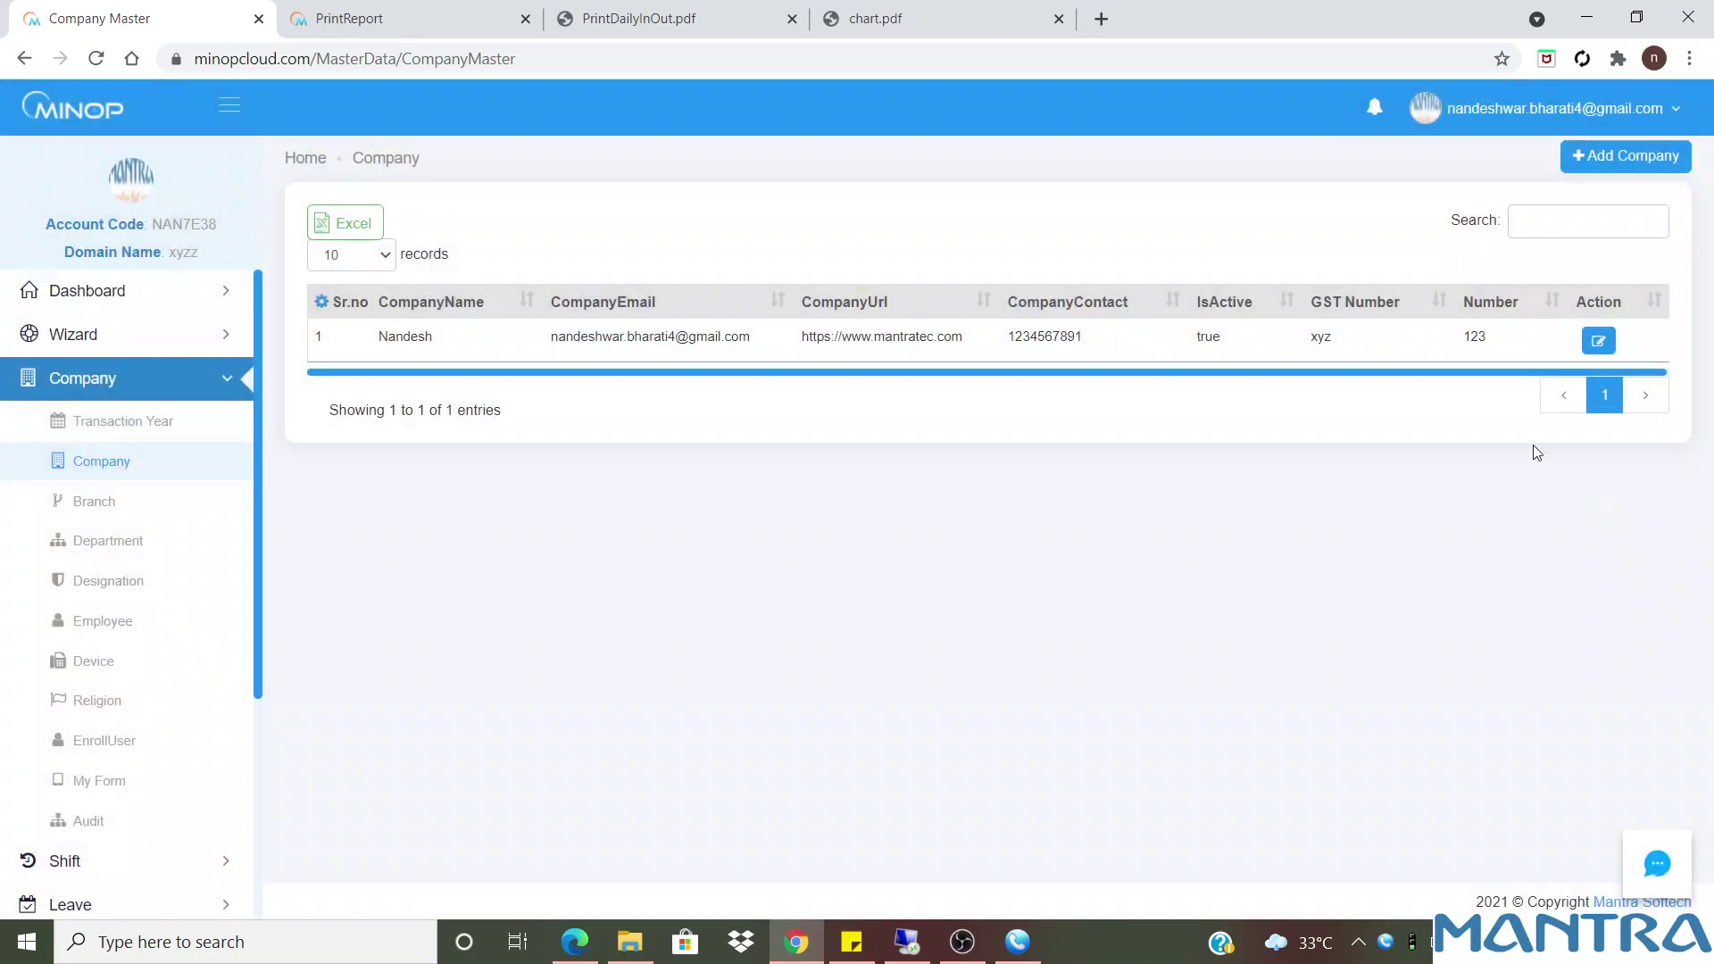
pyautogui.moveTo(1337, 341); pyautogui.dragTo(1127, 345)
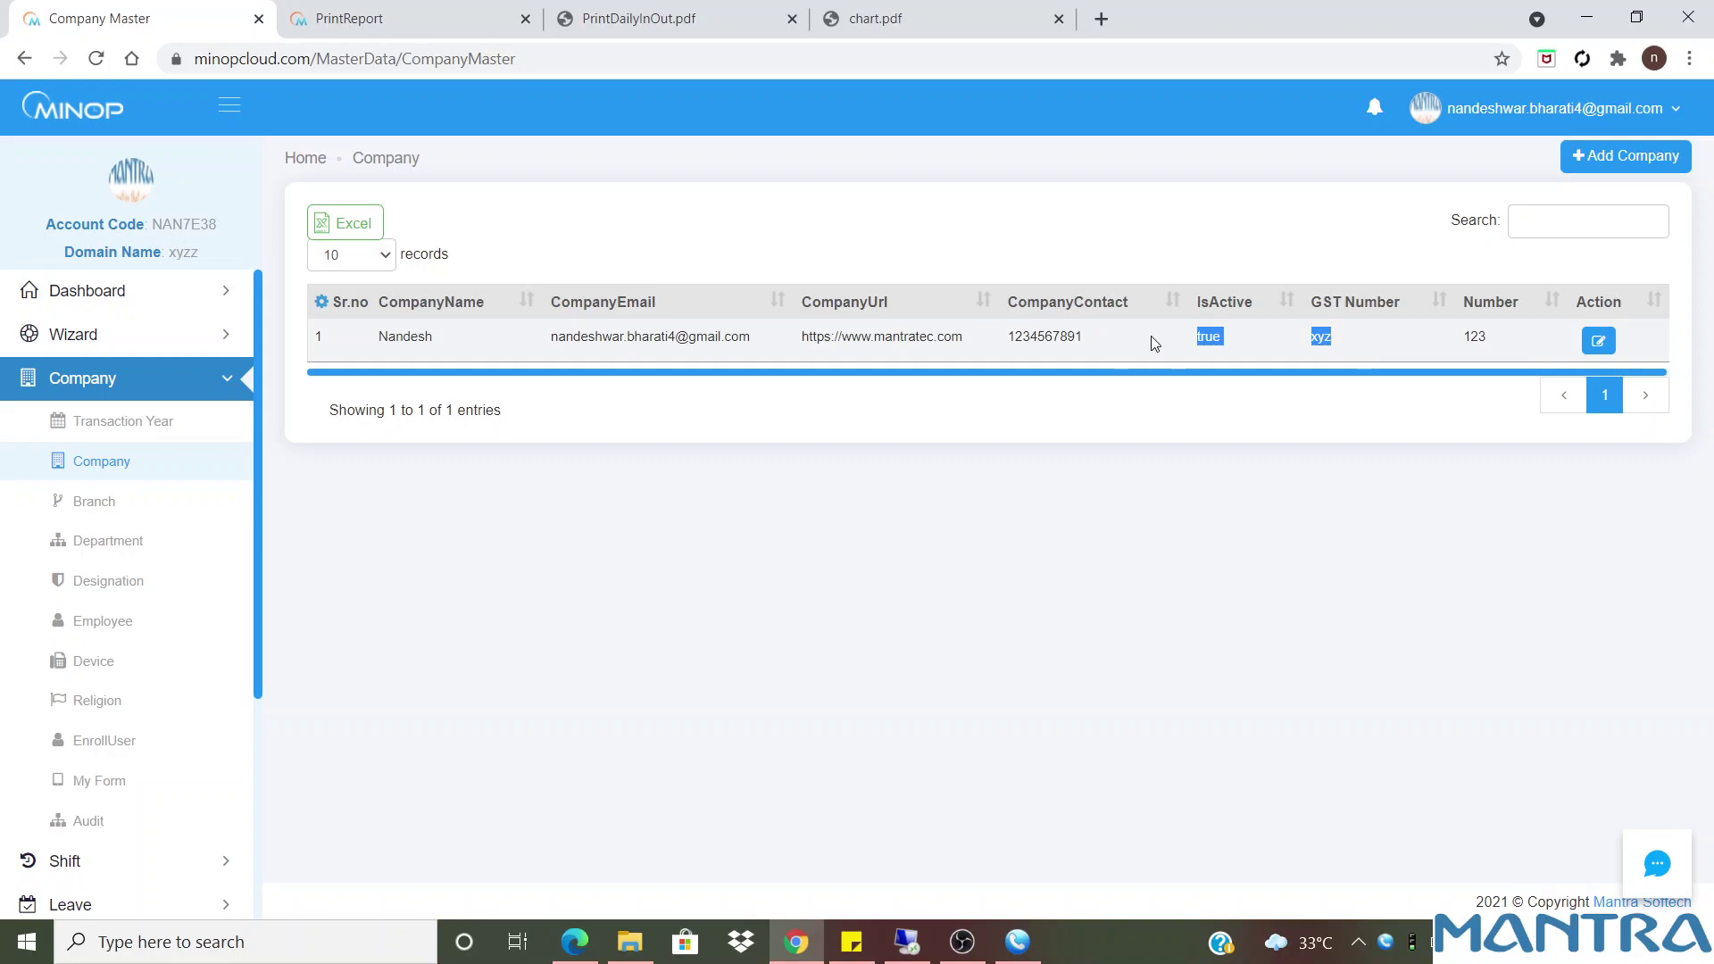
pyautogui.moveTo(1497, 339); pyautogui.dragTo(1471, 338)
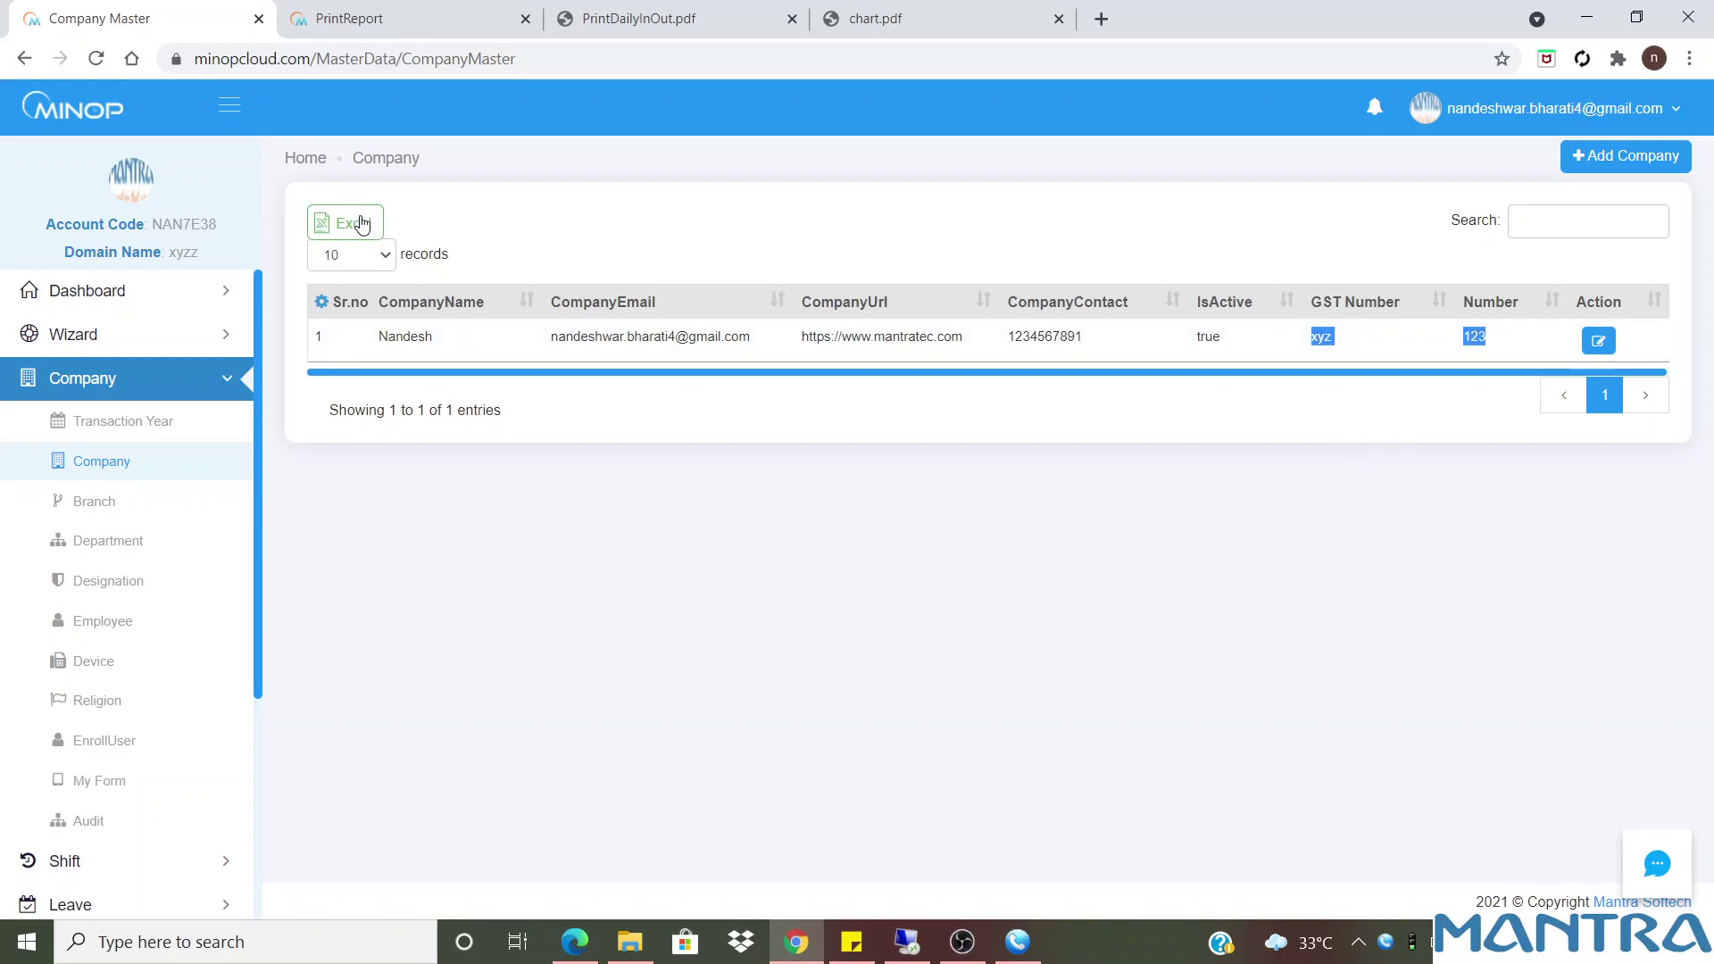
pyautogui.click(101, 507)
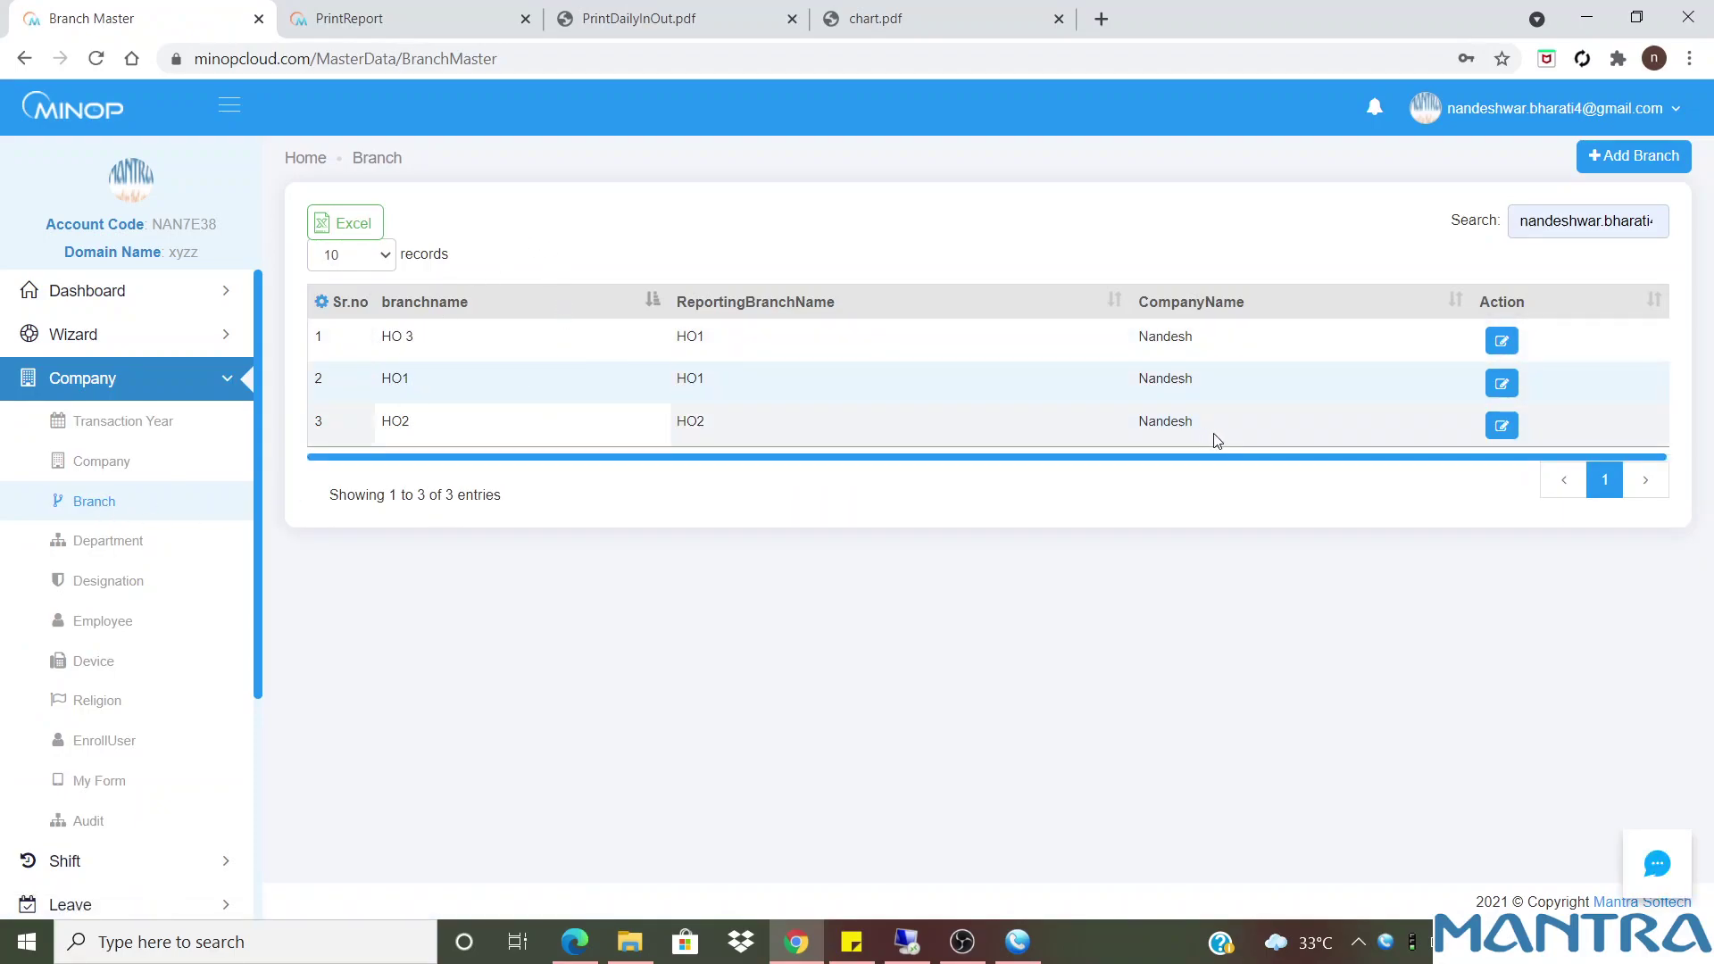
pyautogui.click(1508, 347)
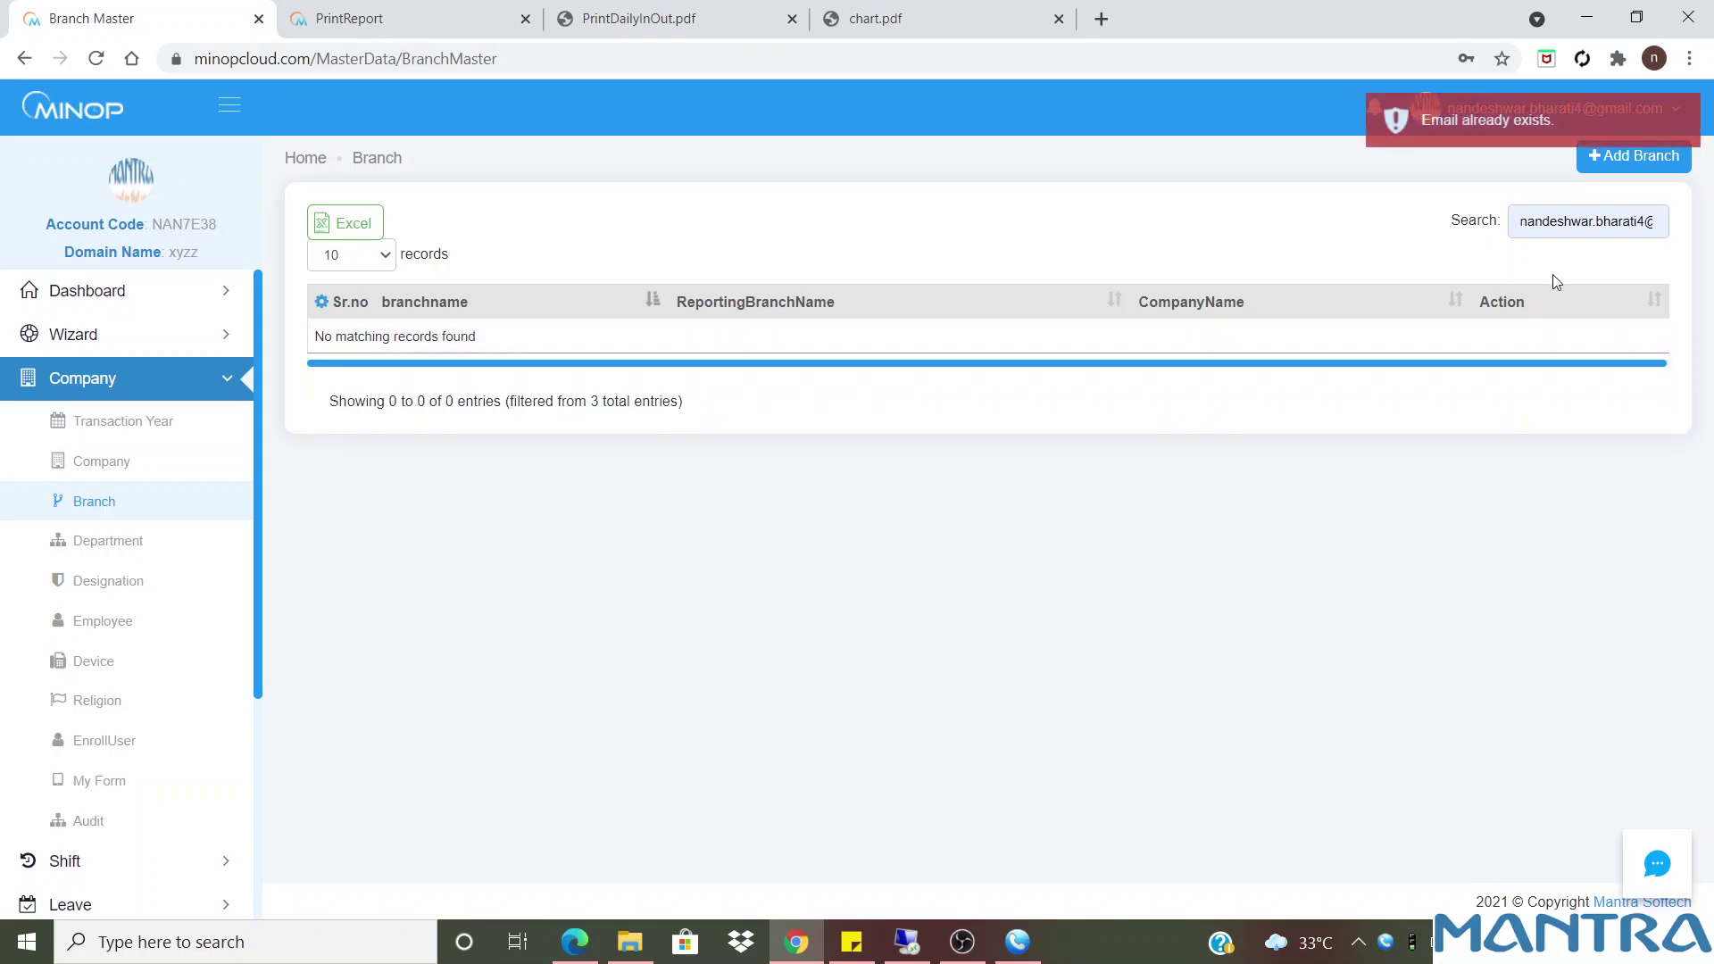
pyautogui.tripleClick(1564, 222)
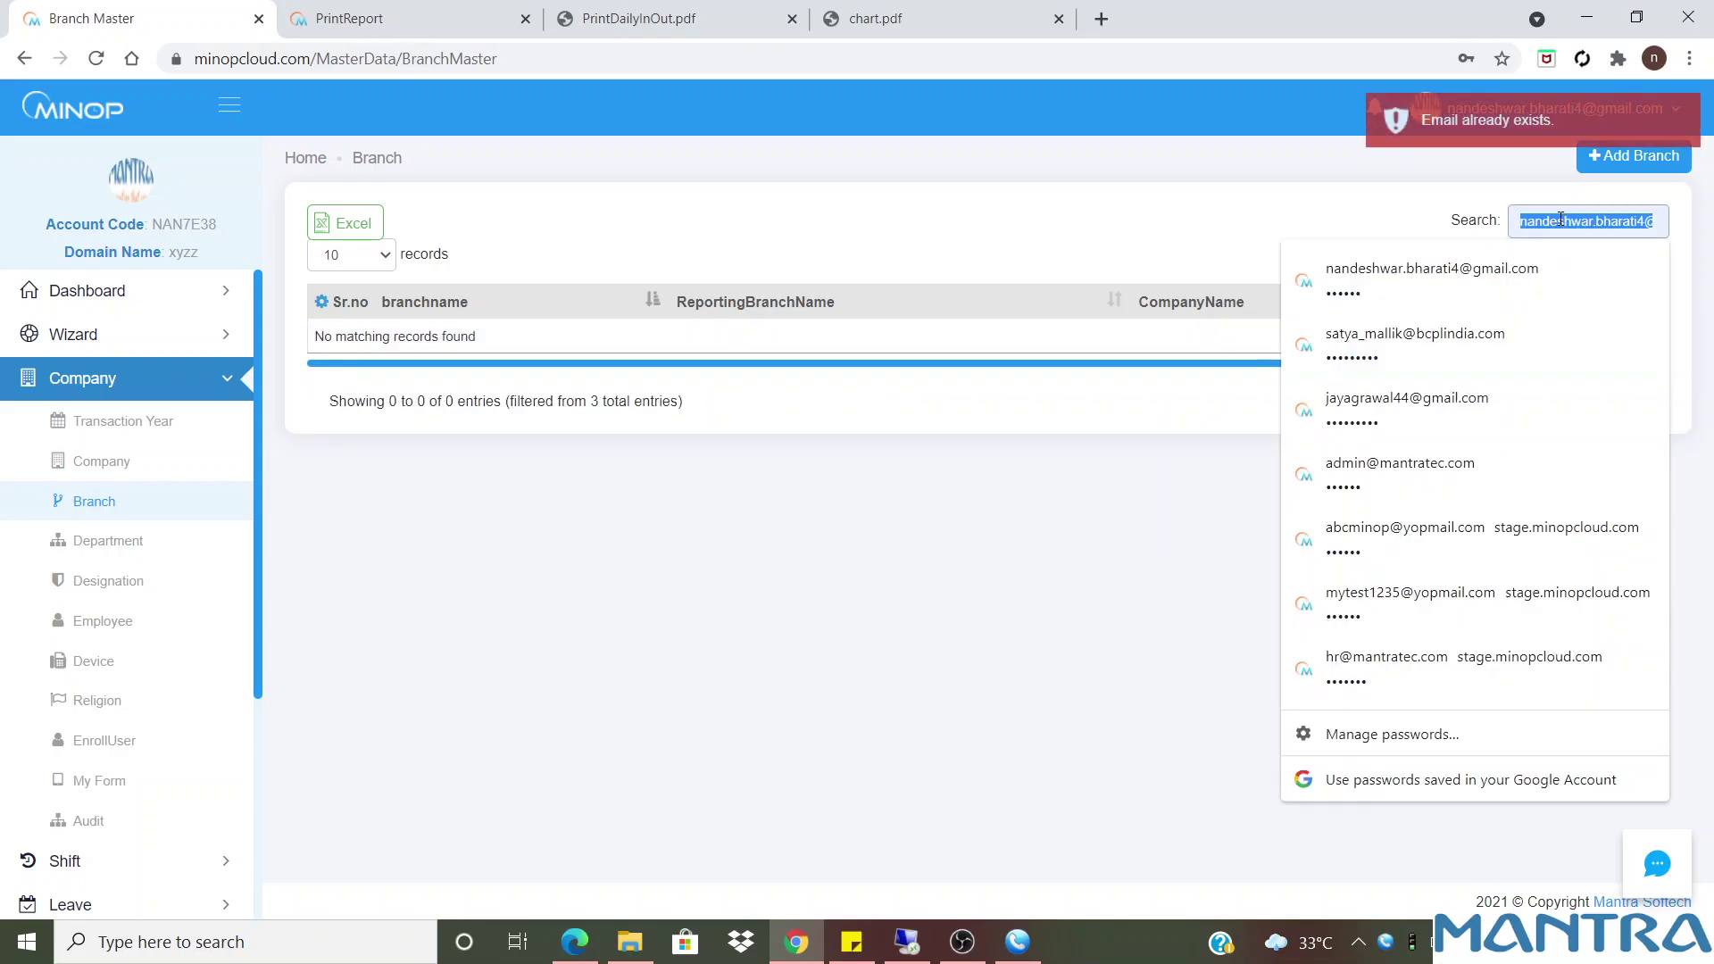
pyautogui.press('BackSpace')
pyautogui.click(1117, 426)
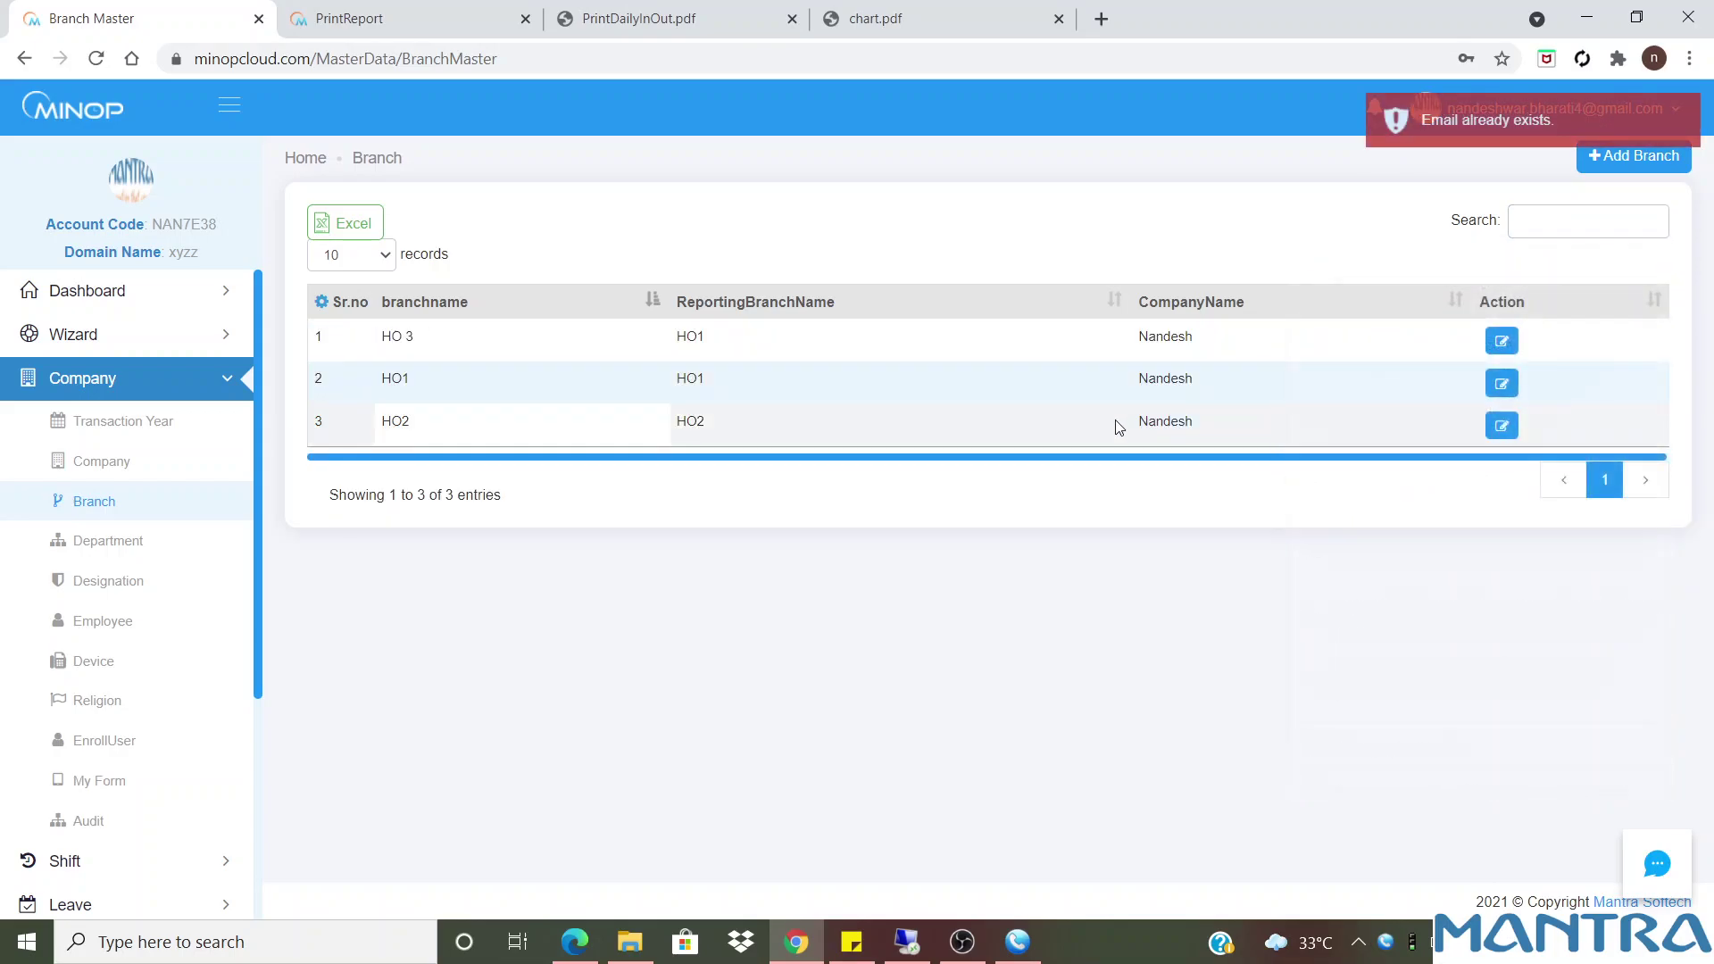
pyautogui.click(1499, 339)
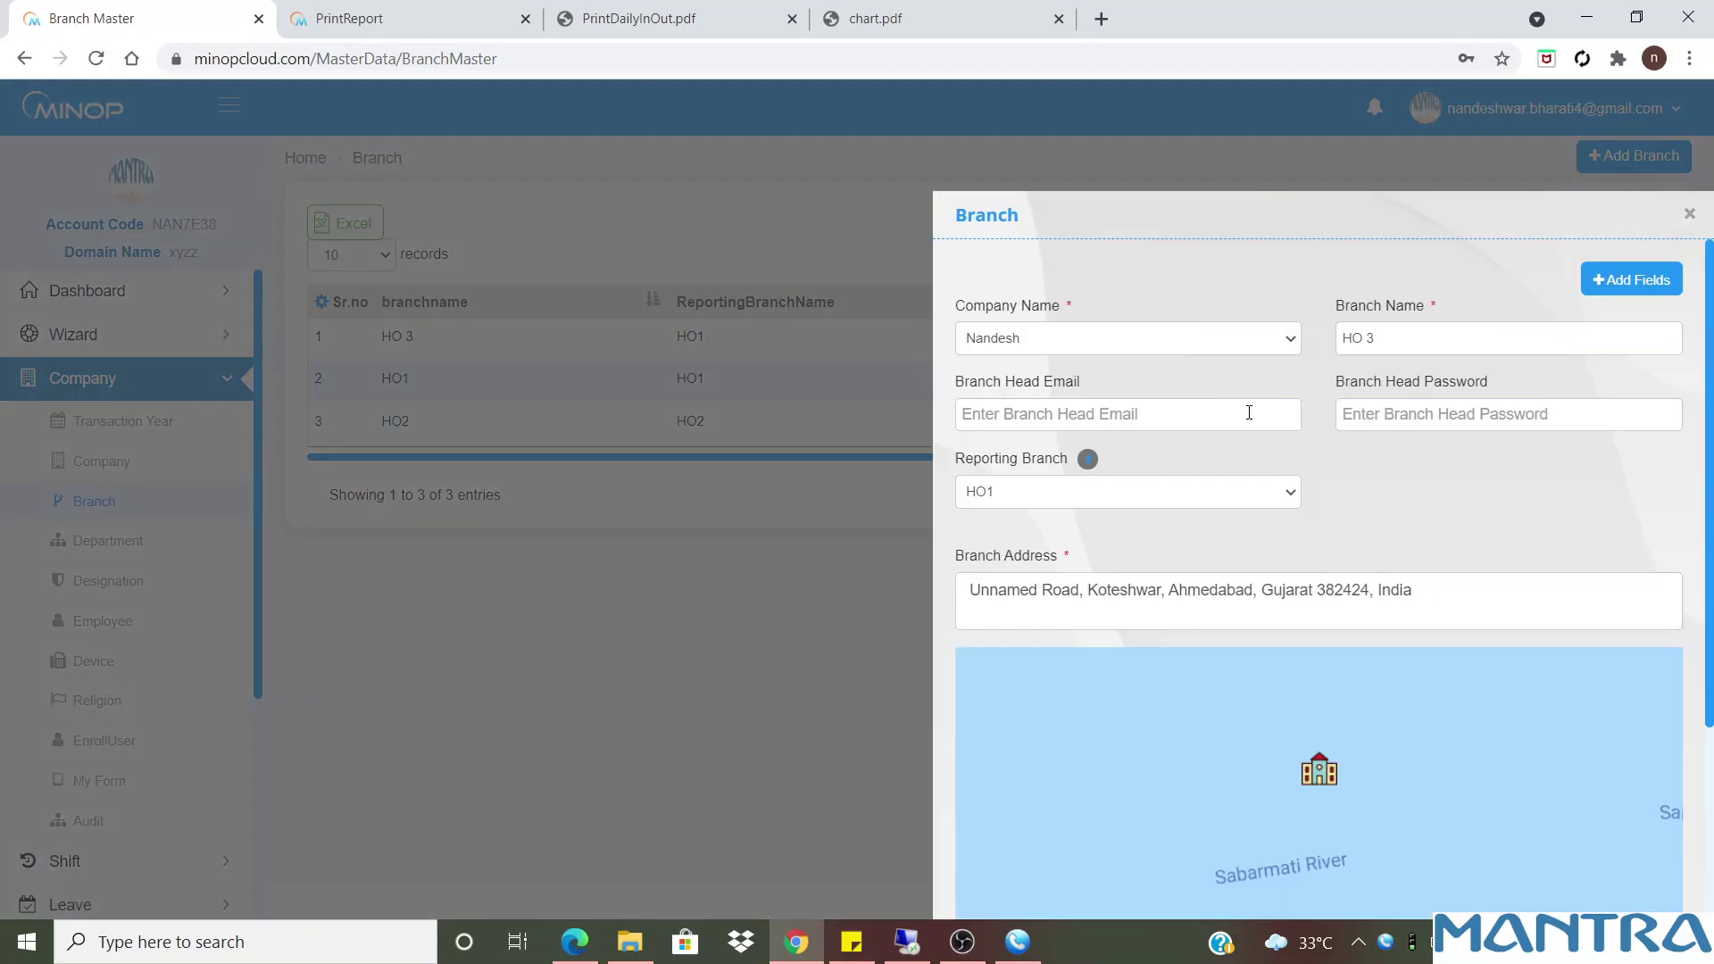
pyautogui.click(1471, 599)
pyautogui.click(1108, 684)
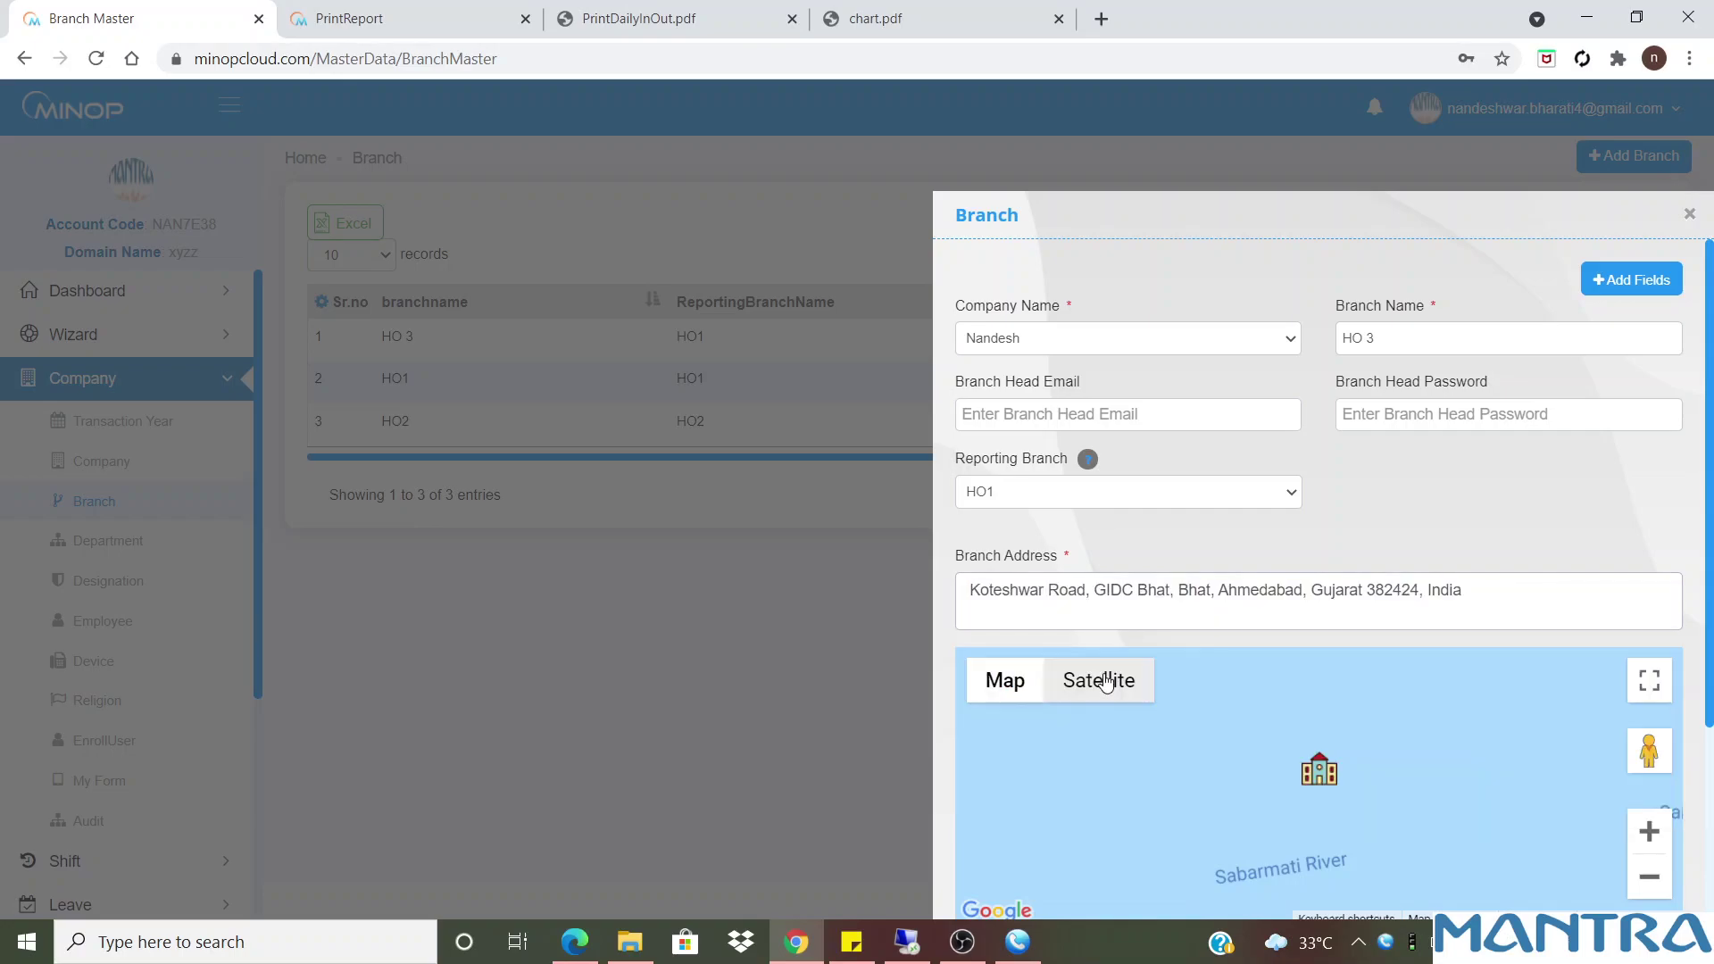
pyautogui.click(1133, 498)
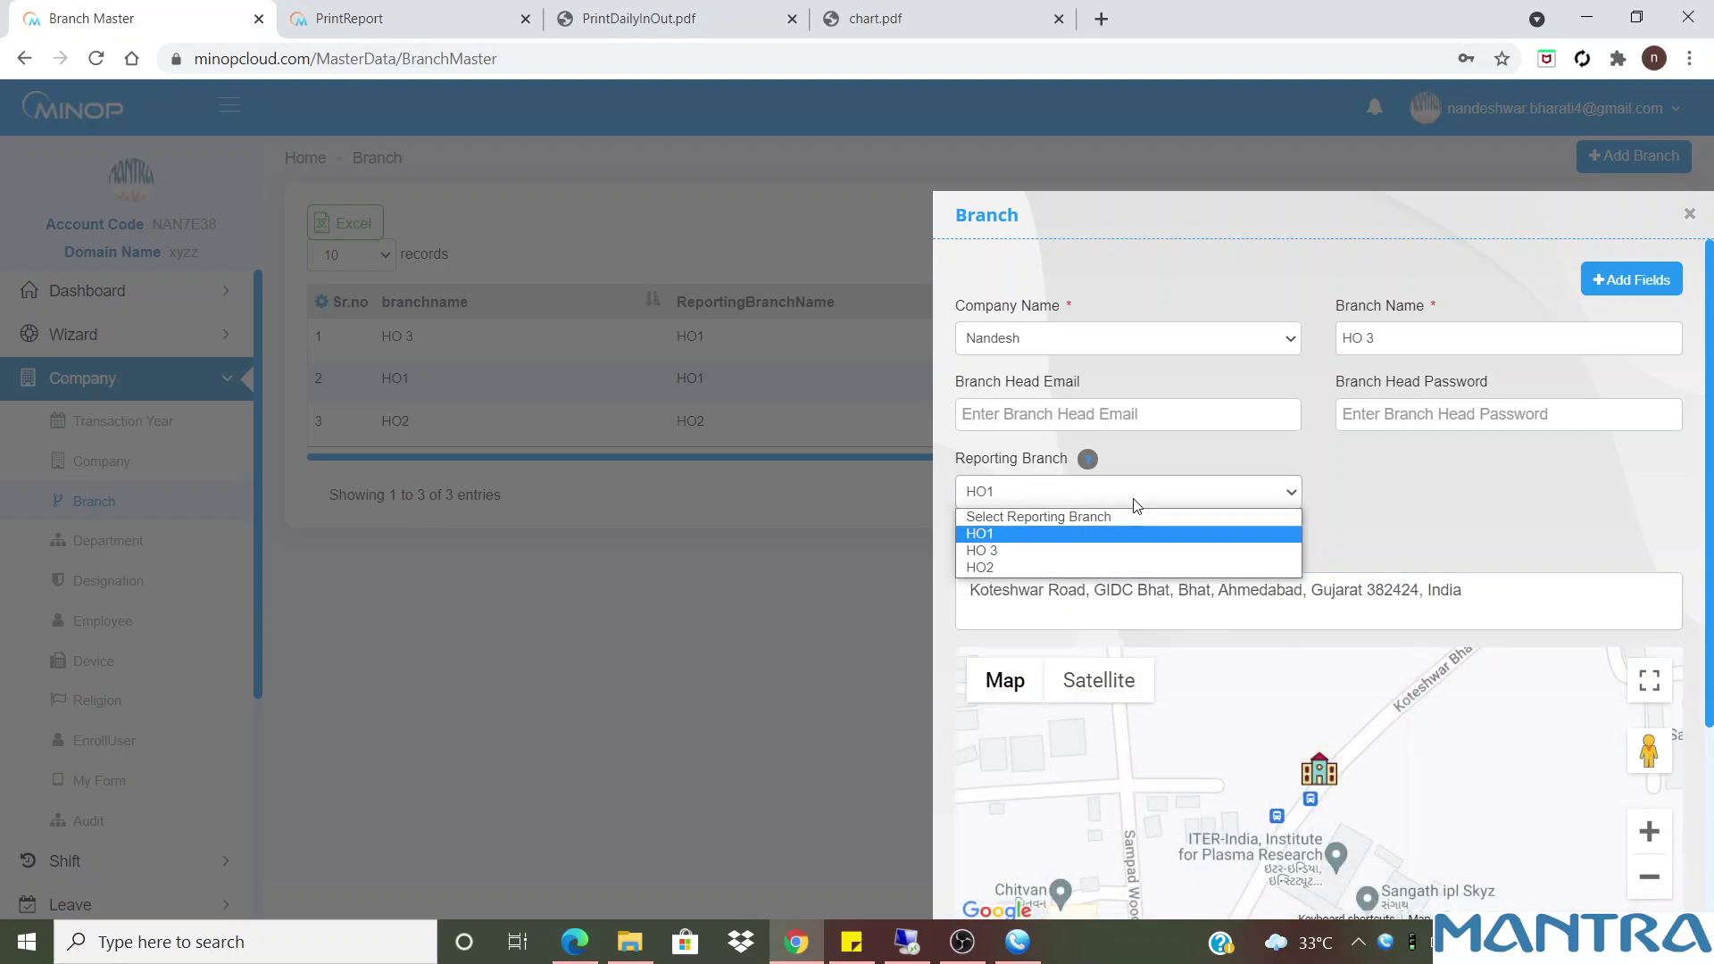
pyautogui.click(1082, 409)
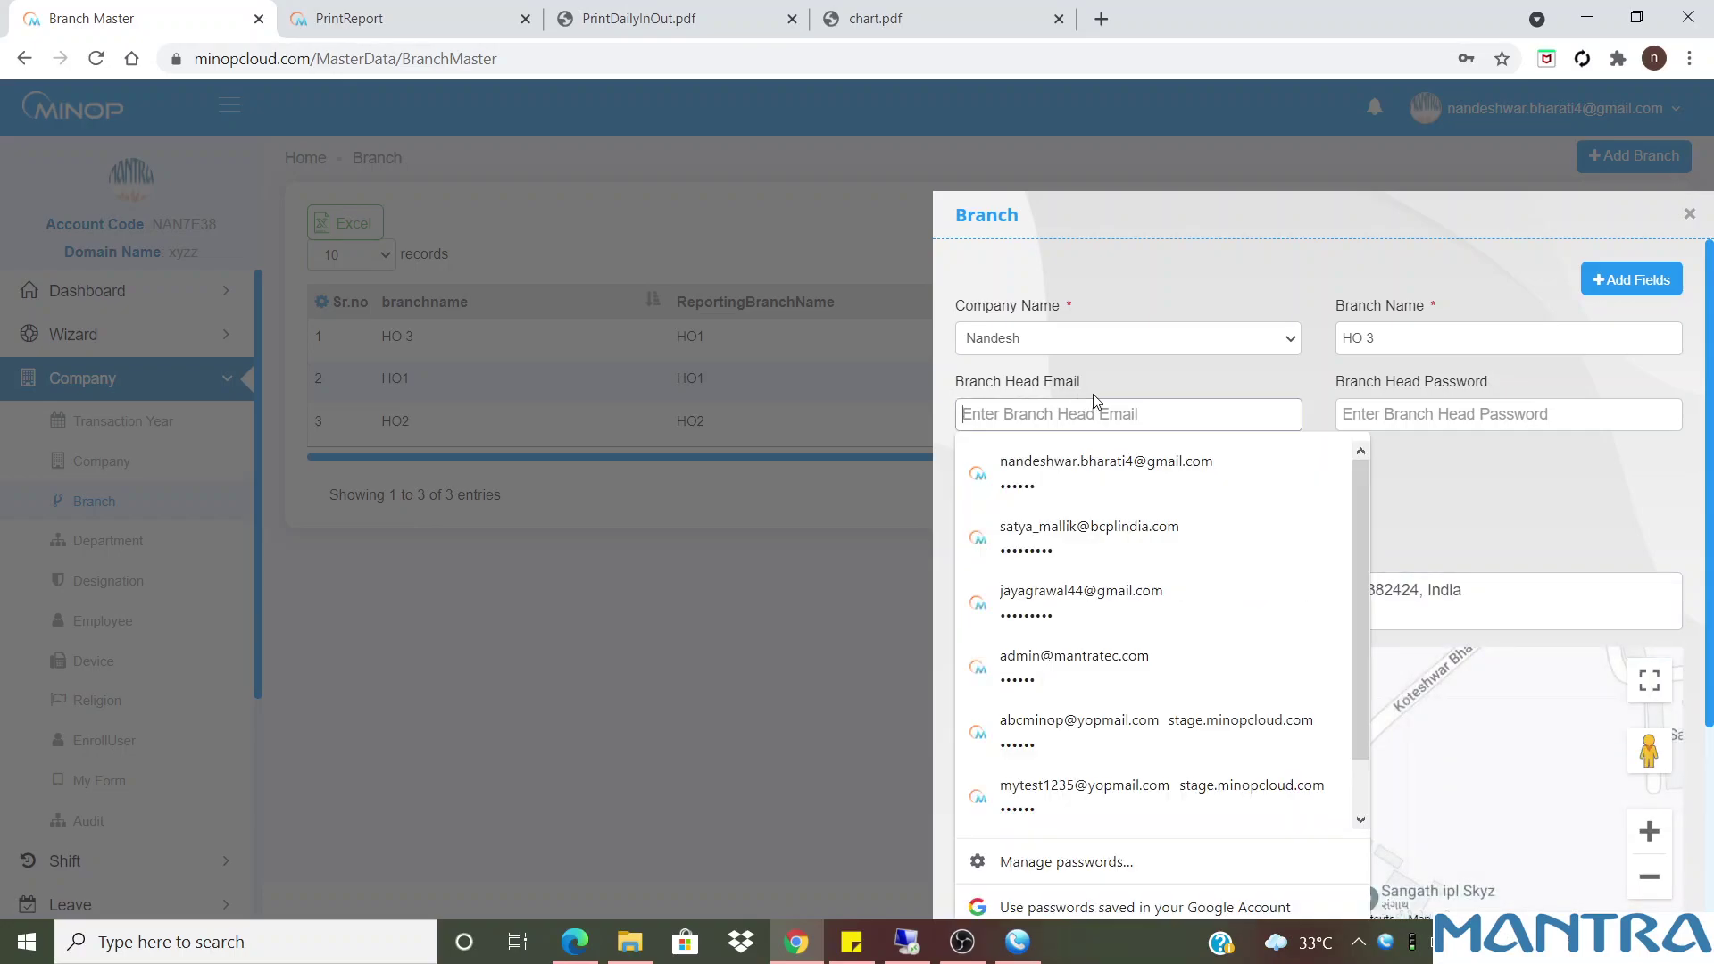
pyautogui.click(1580, 492)
pyautogui.click(1497, 420)
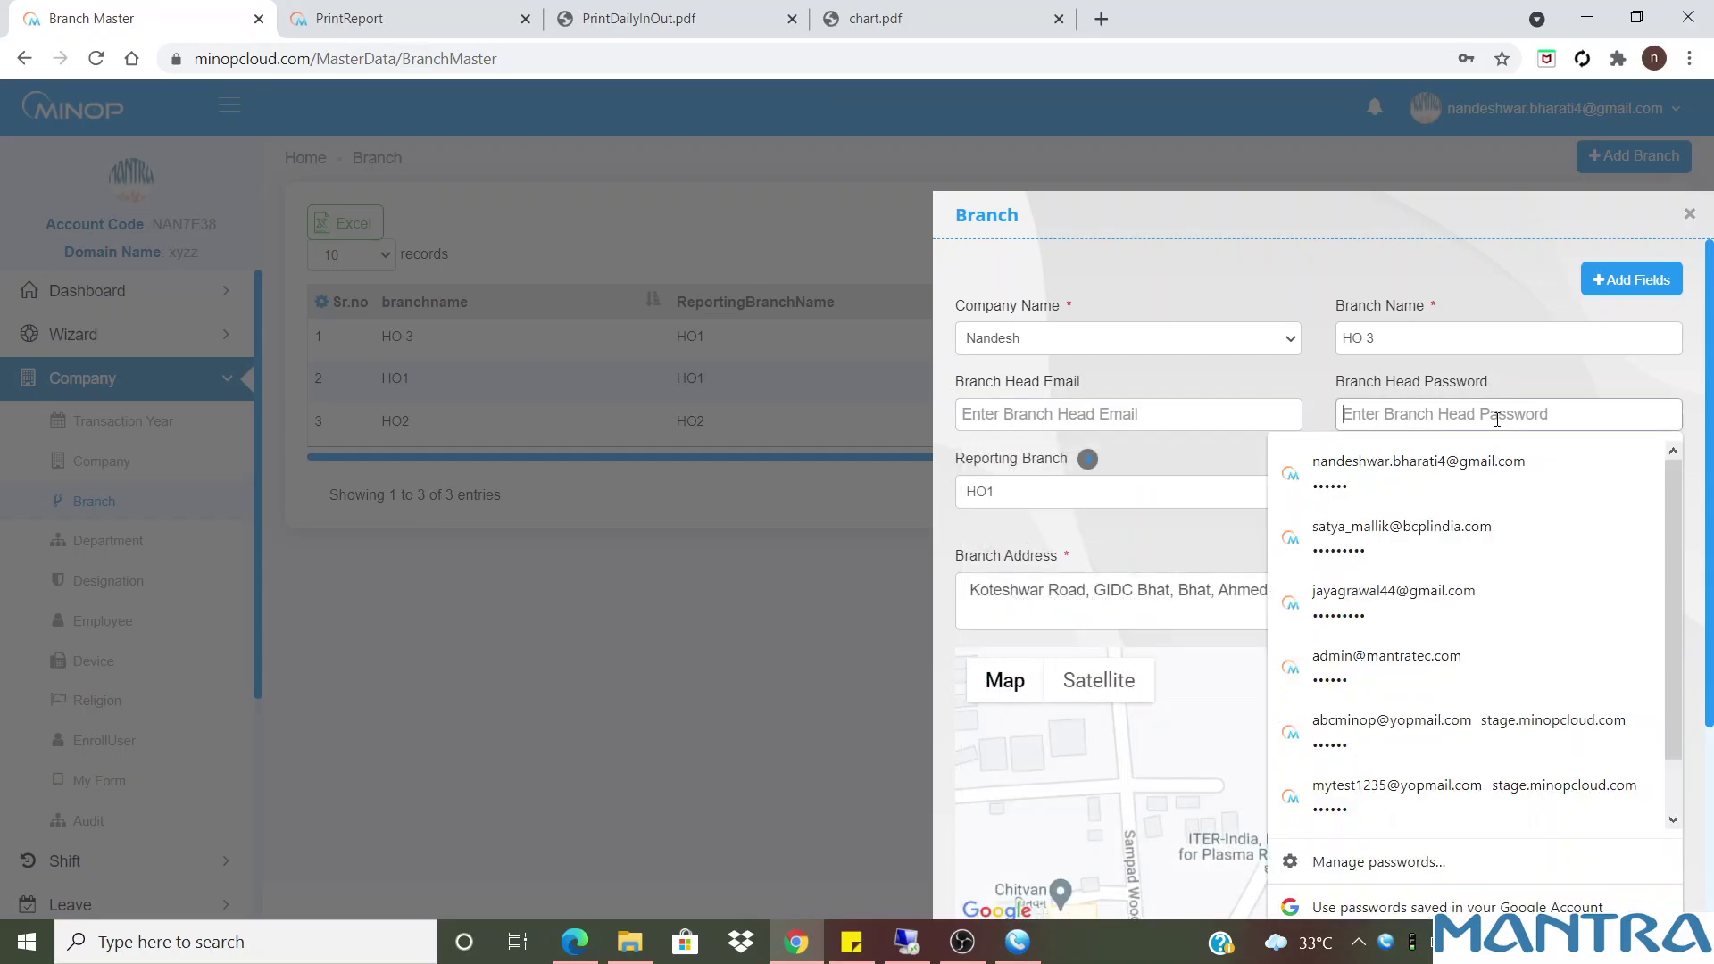
pyautogui.click(1444, 340)
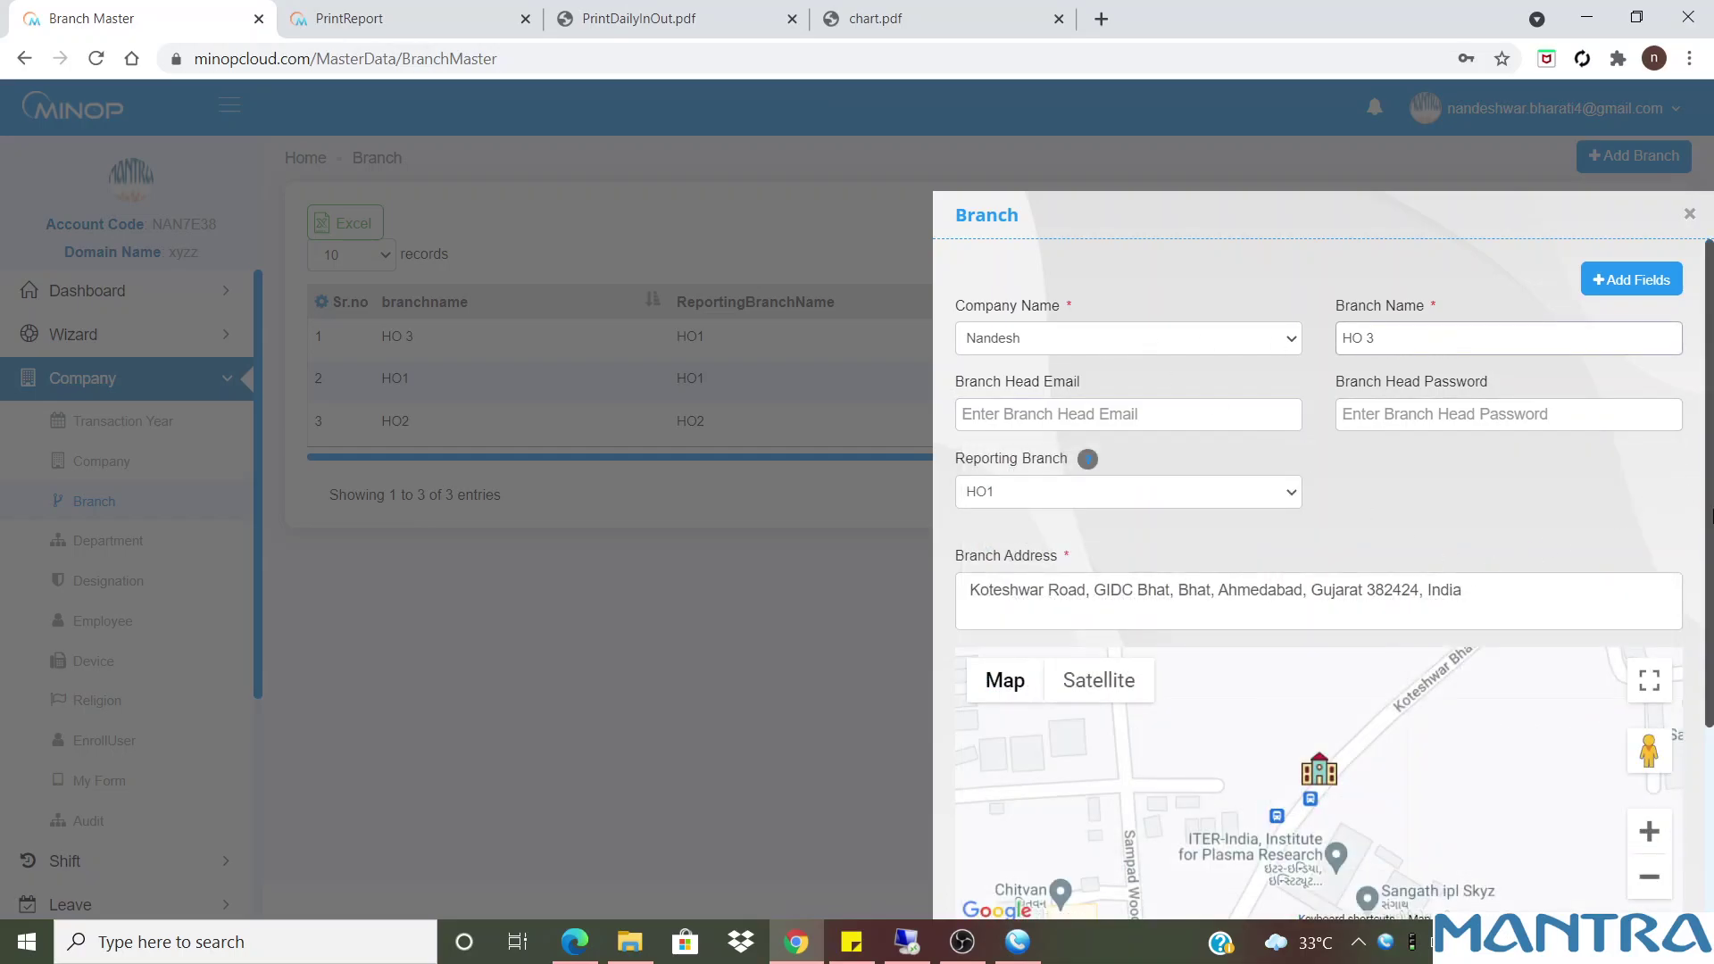
pyautogui.scroll(-3, 1709, 519)
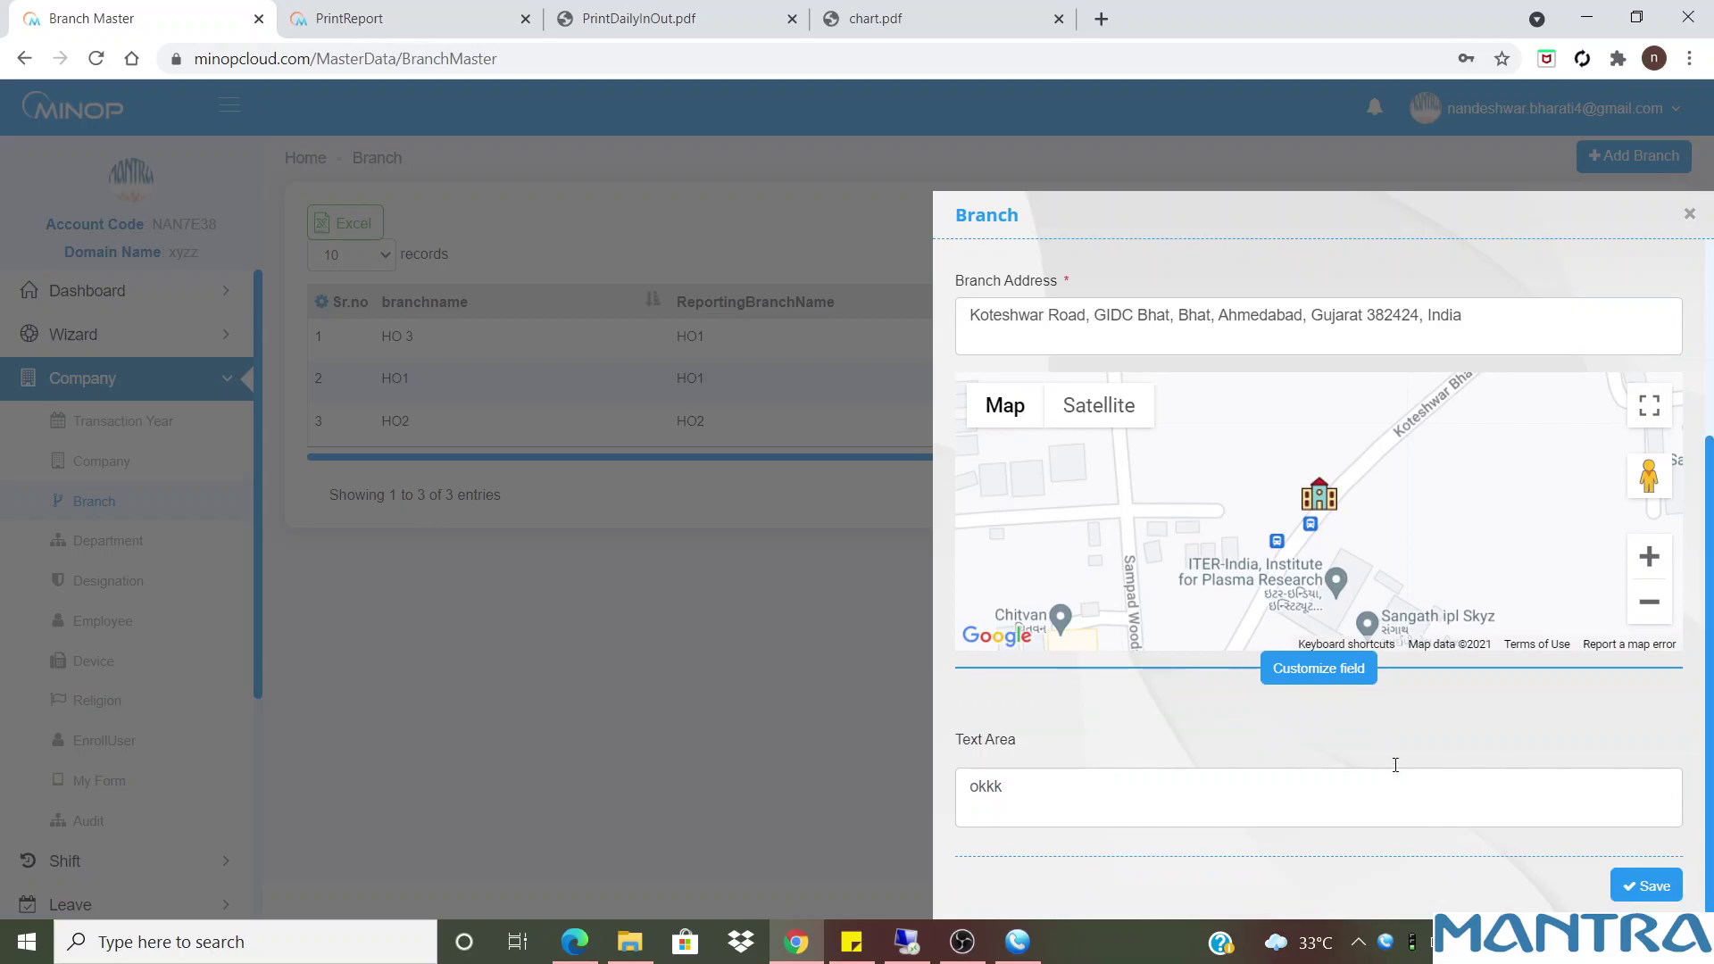
pyautogui.click(1003, 787)
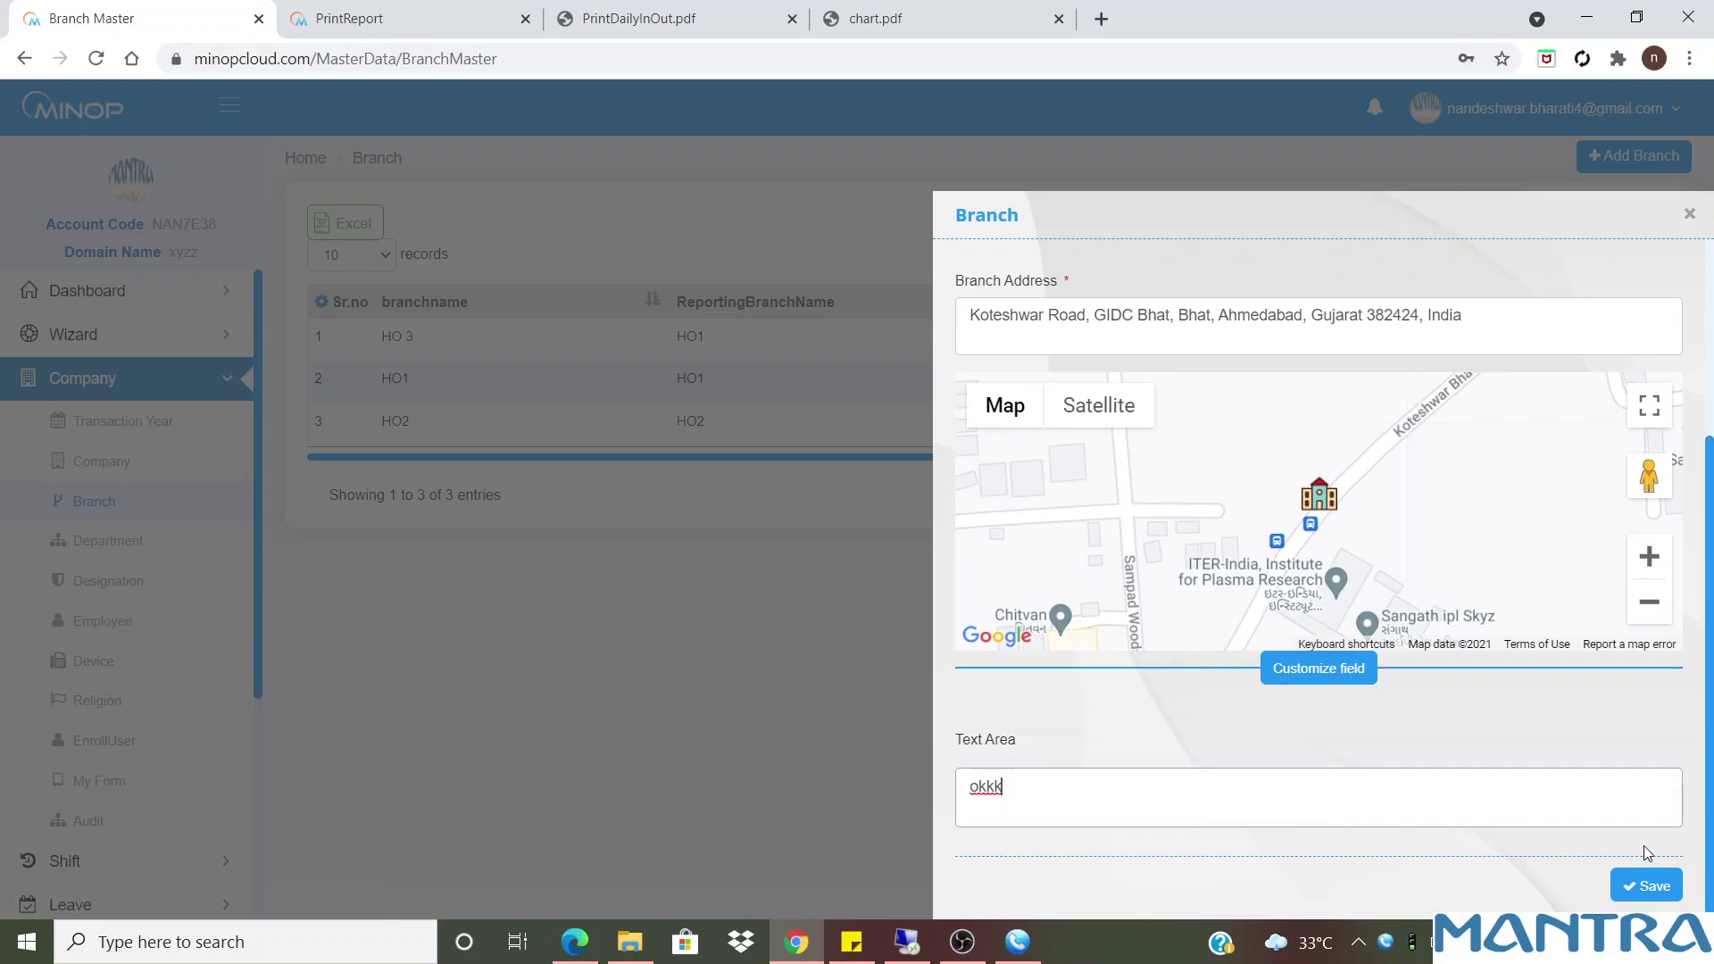
pyautogui.click(1689, 215)
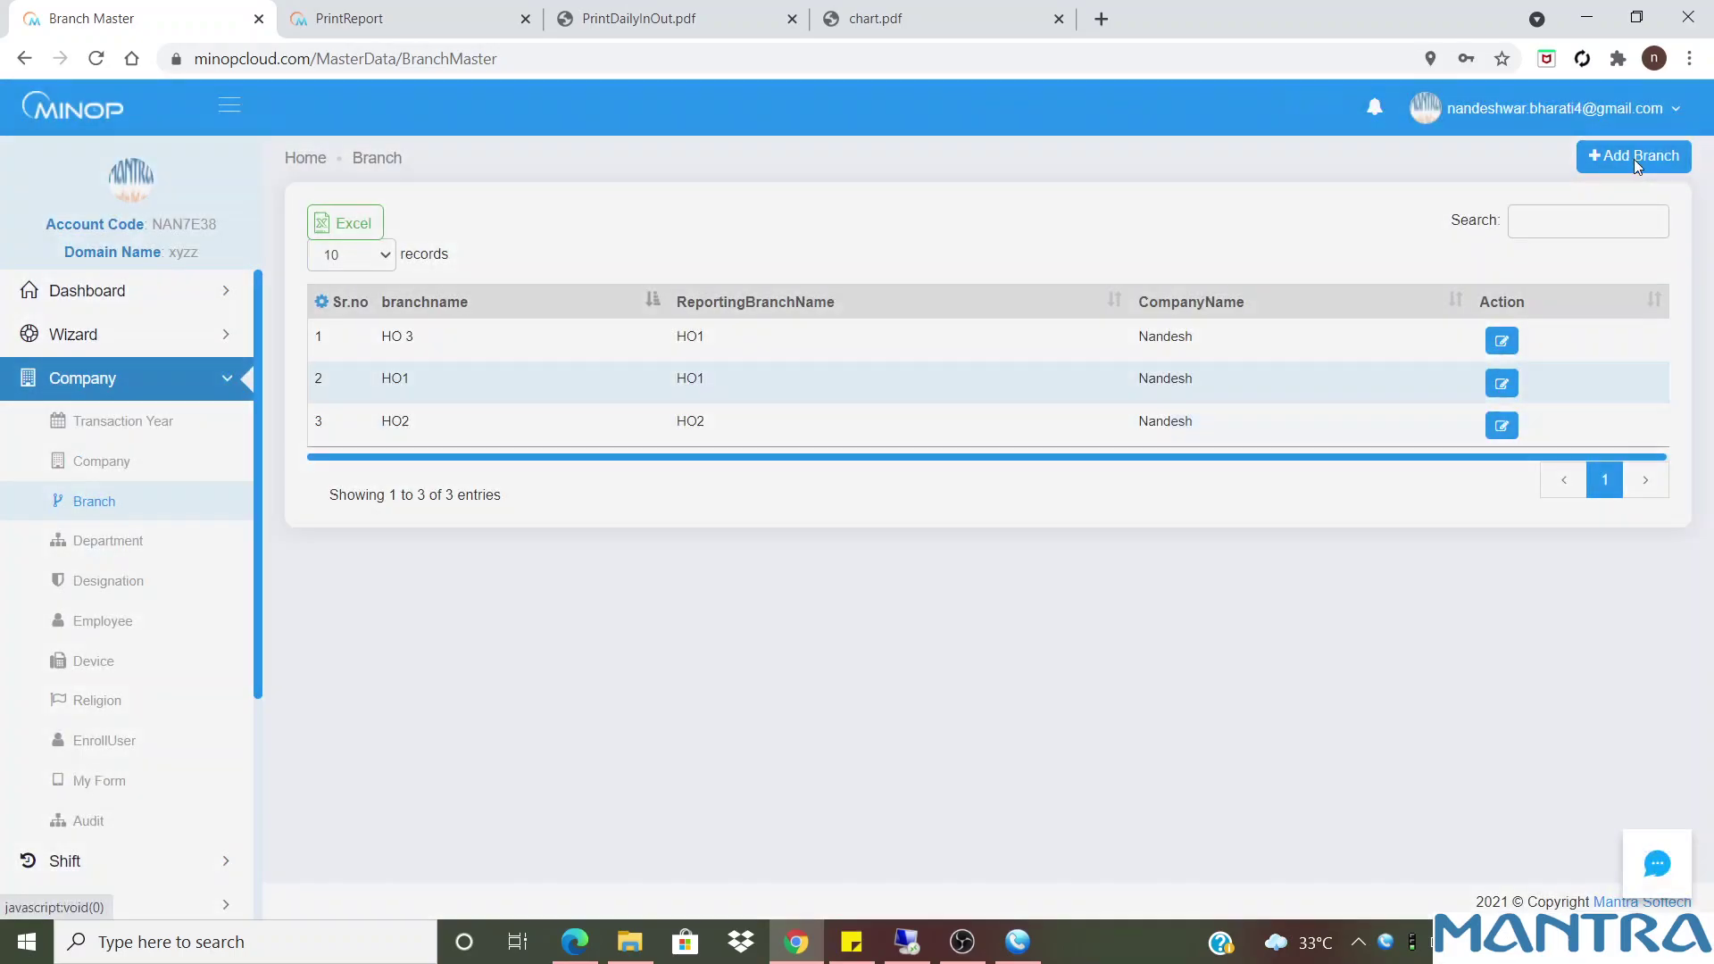
pyautogui.click(1634, 157)
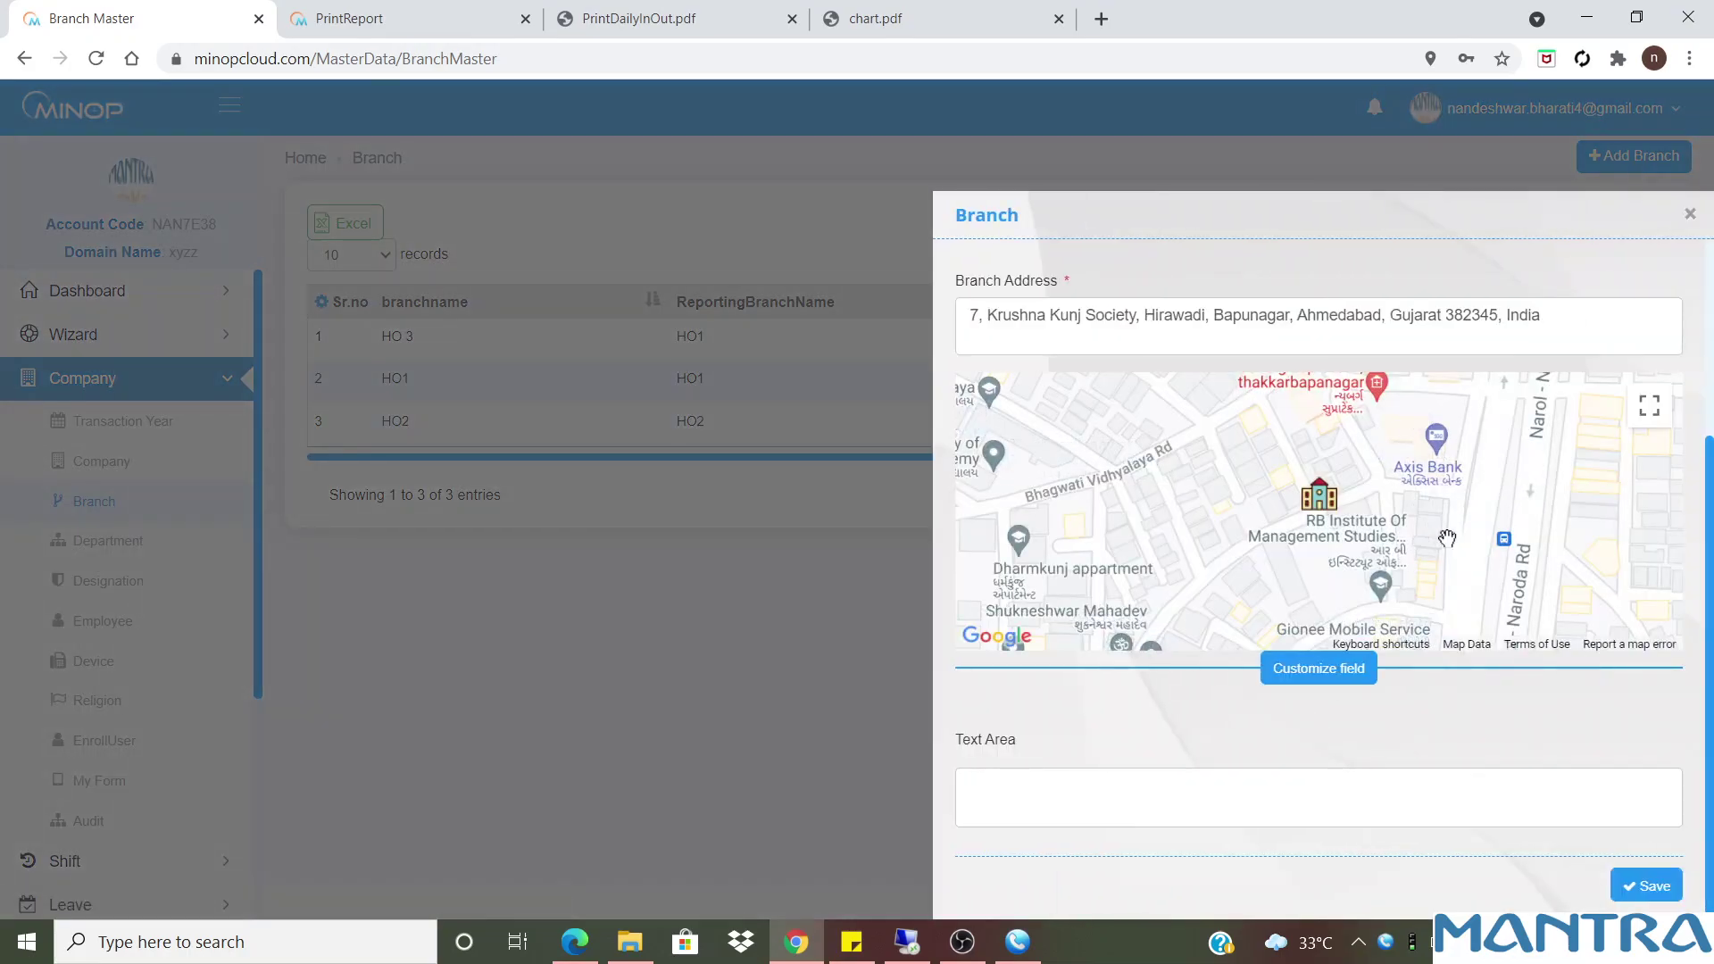
pyautogui.moveTo(1711, 533); pyautogui.dragTo(1711, 295)
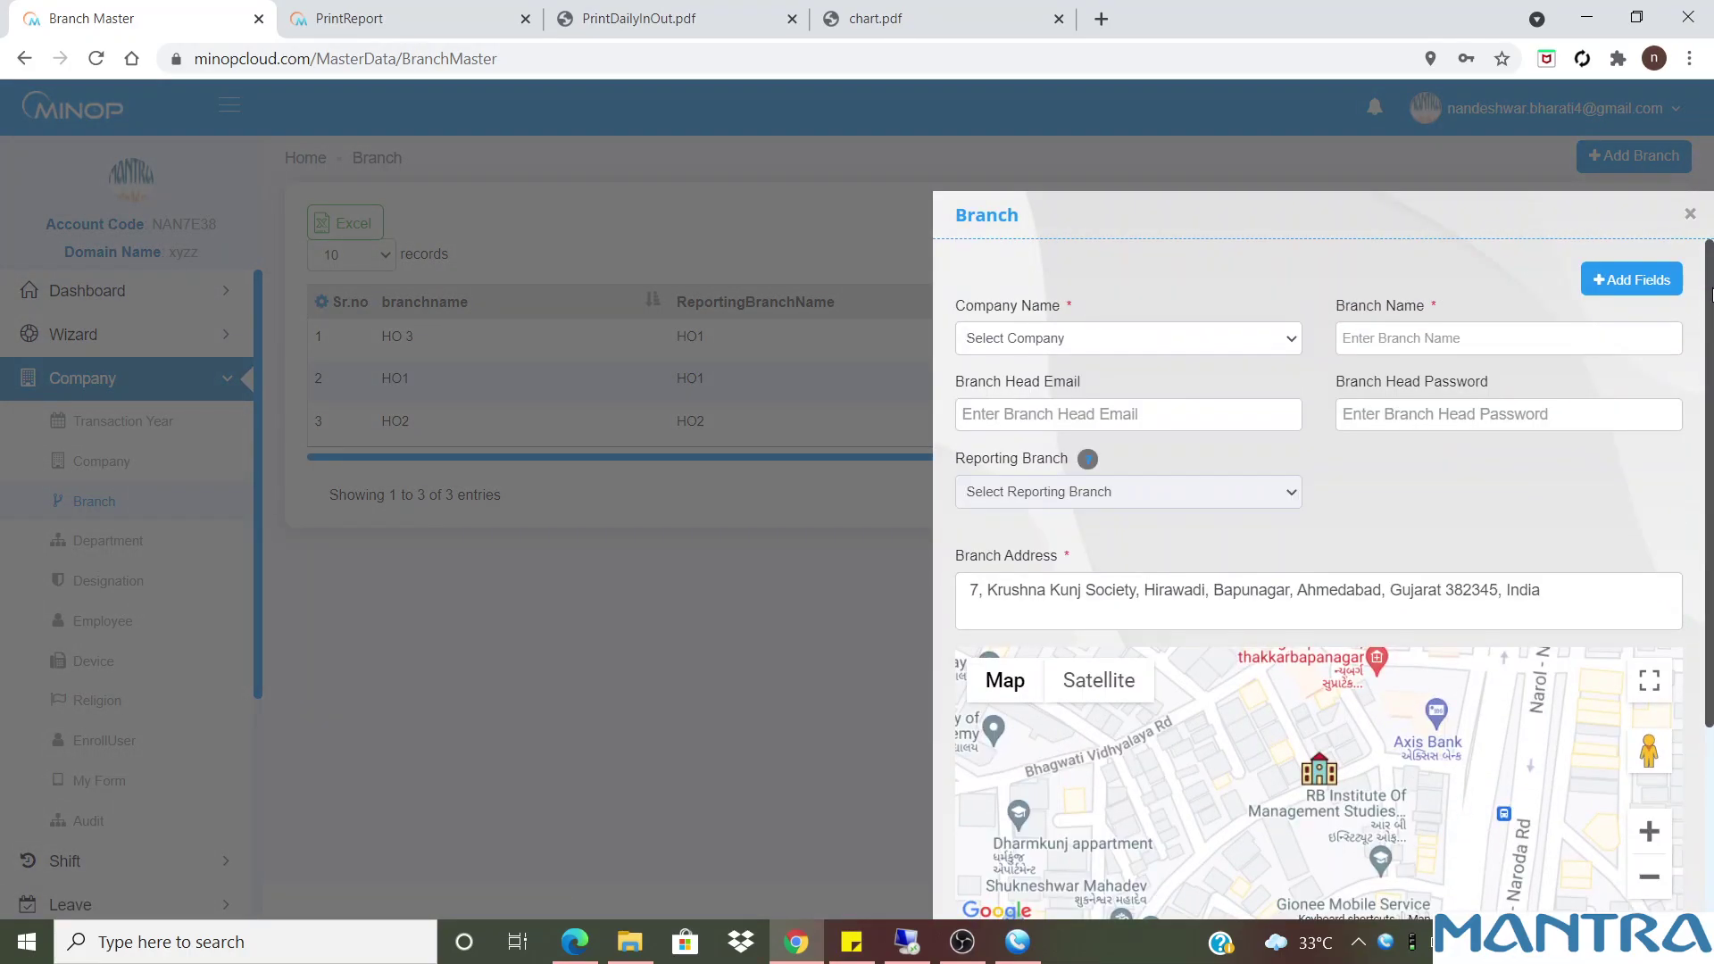
pyautogui.click(1111, 338)
pyautogui.click(1029, 382)
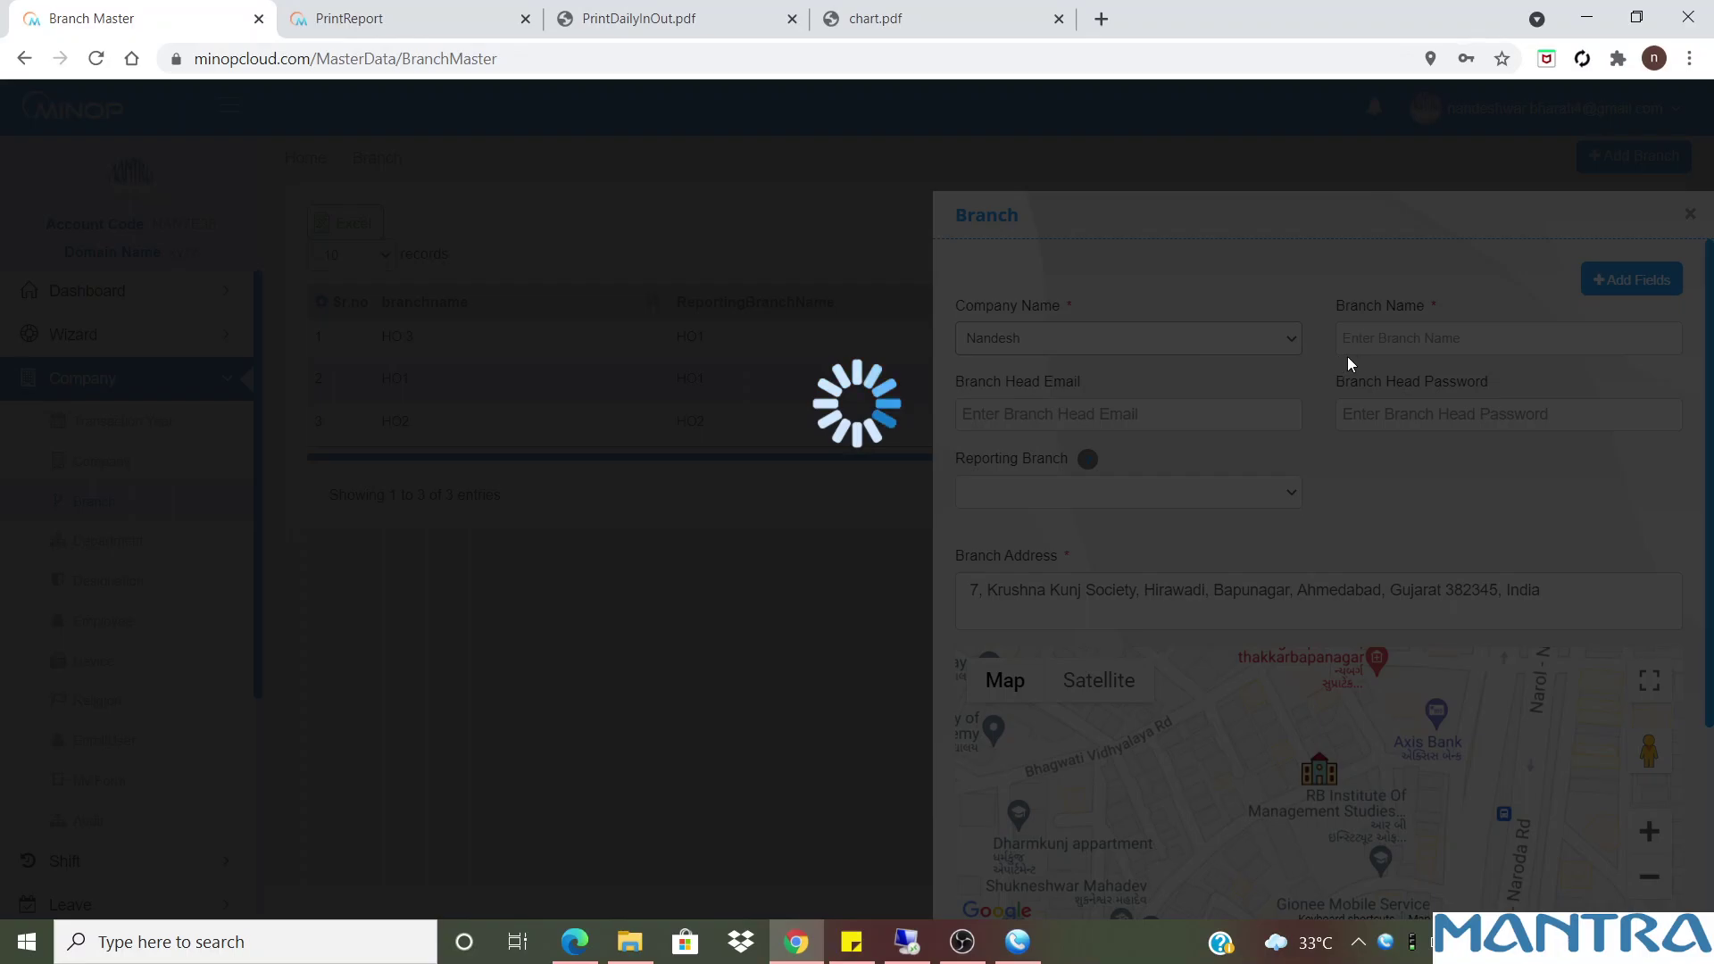
pyautogui.click(1348, 338)
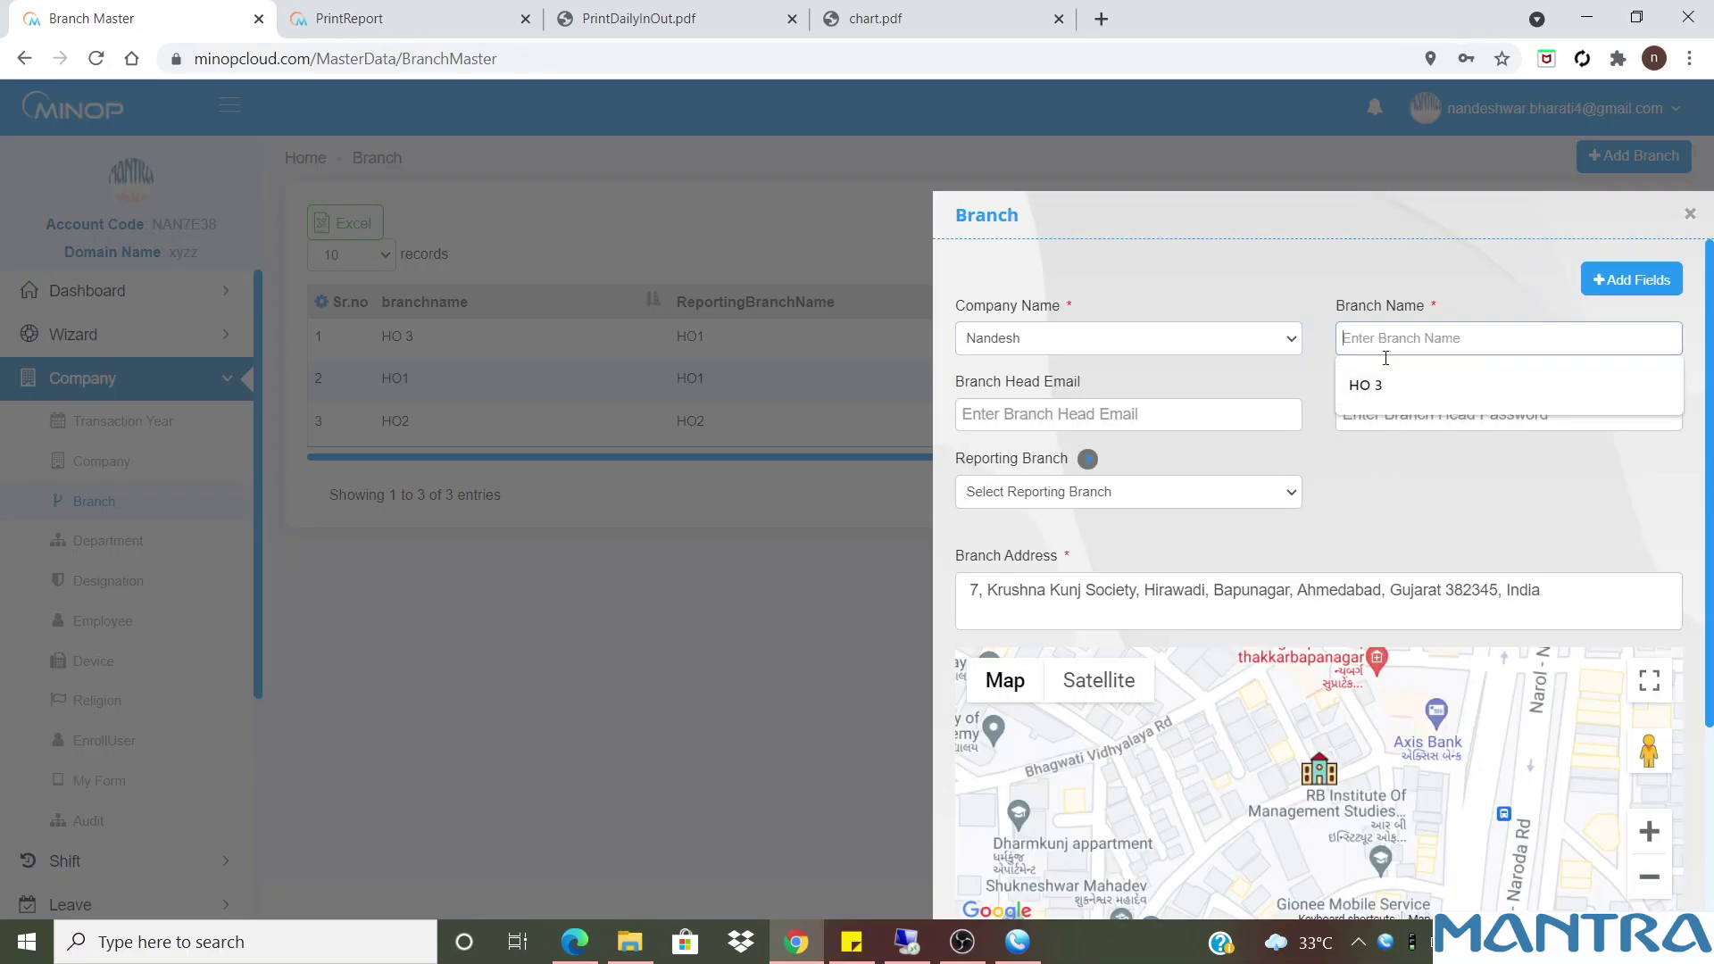
pyautogui.click(1399, 502)
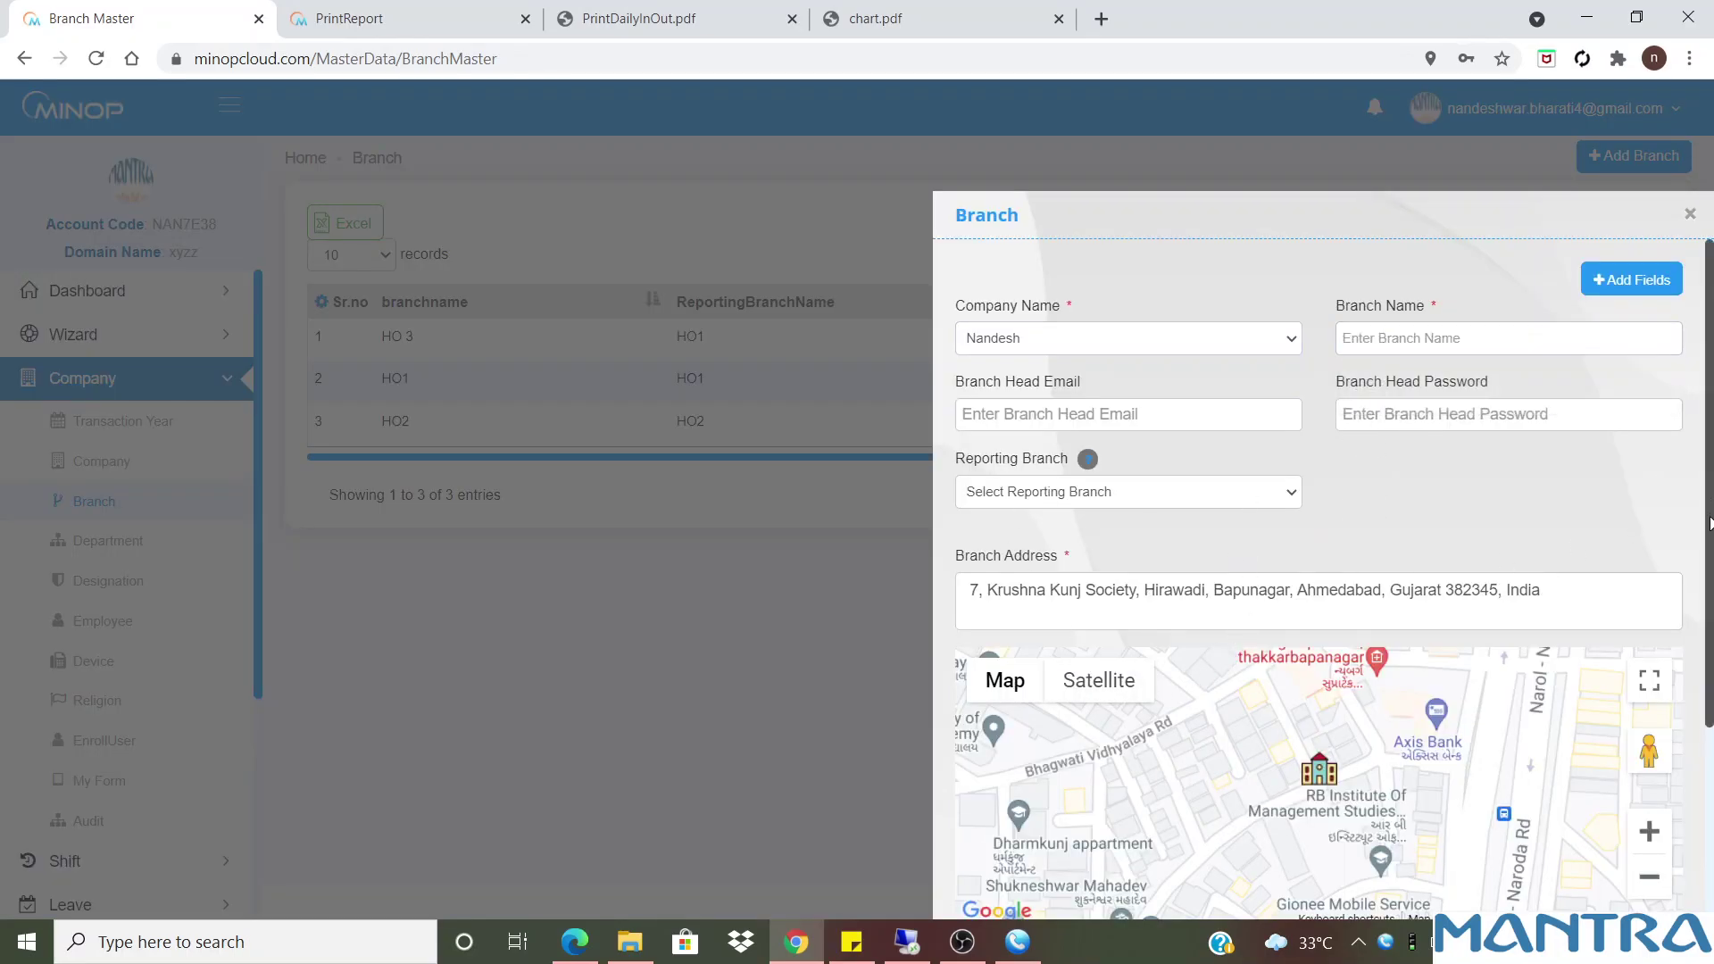
pyautogui.scroll(-2, 1710, 728)
pyautogui.scroll(-1, 1710, 728)
pyautogui.scroll(3, 1710, 562)
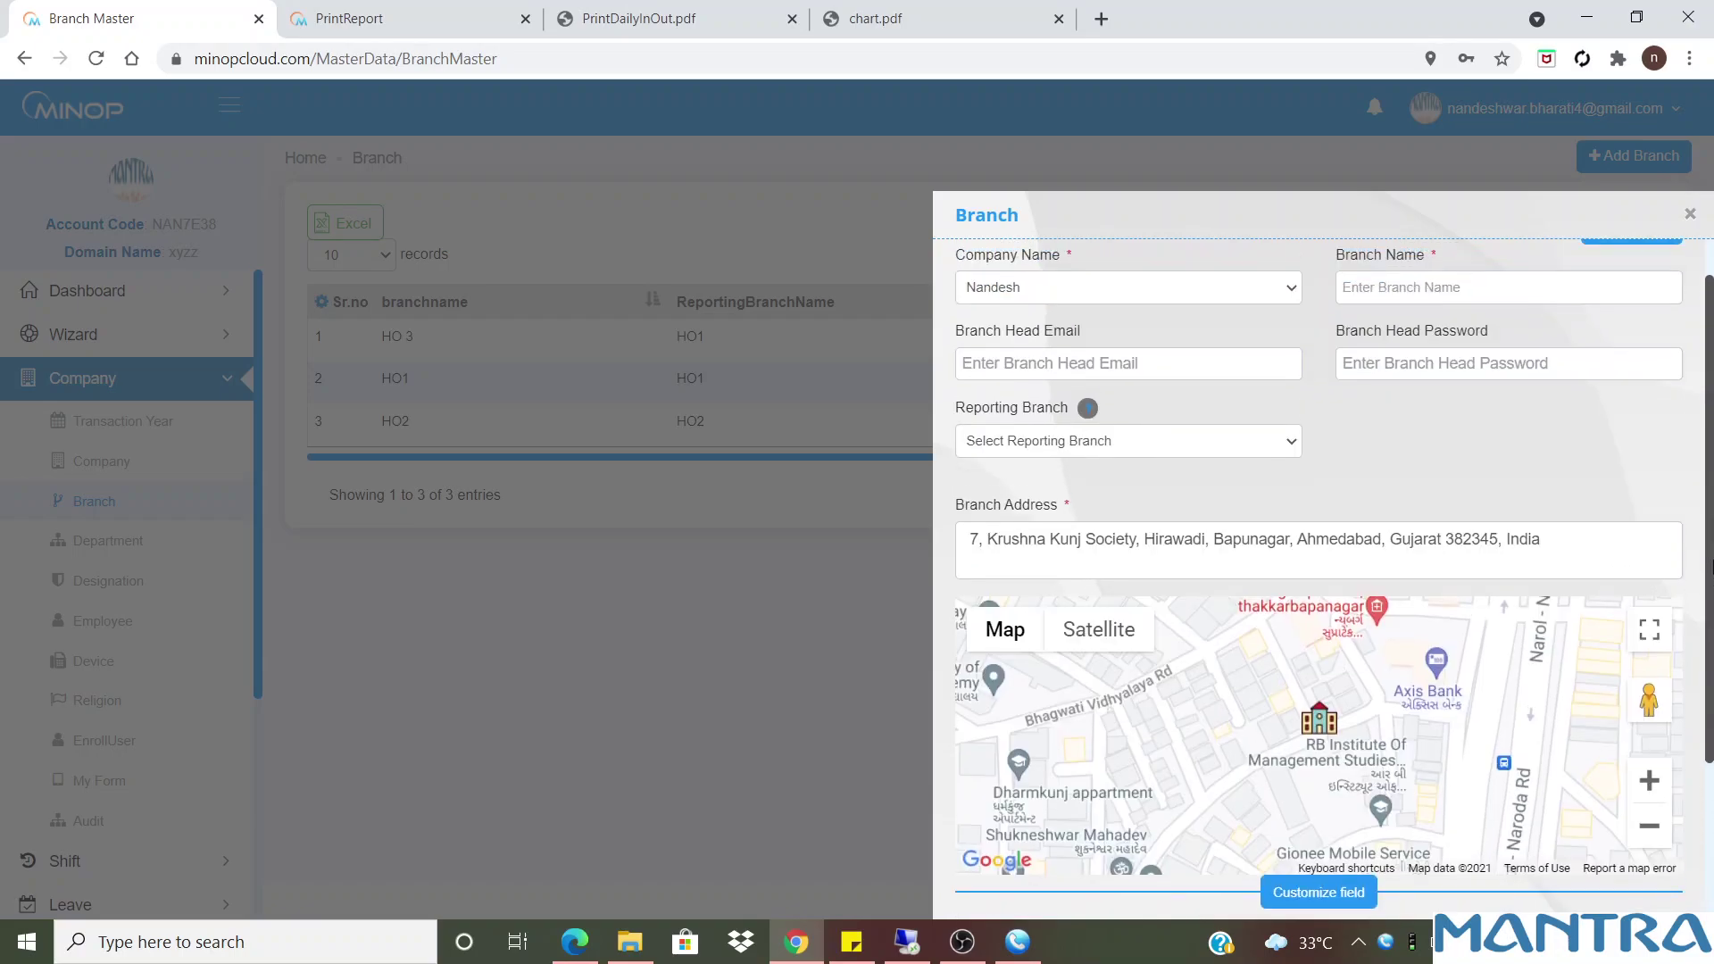
pyautogui.scroll(-3, 1710, 562)
pyautogui.scroll(3, 1710, 801)
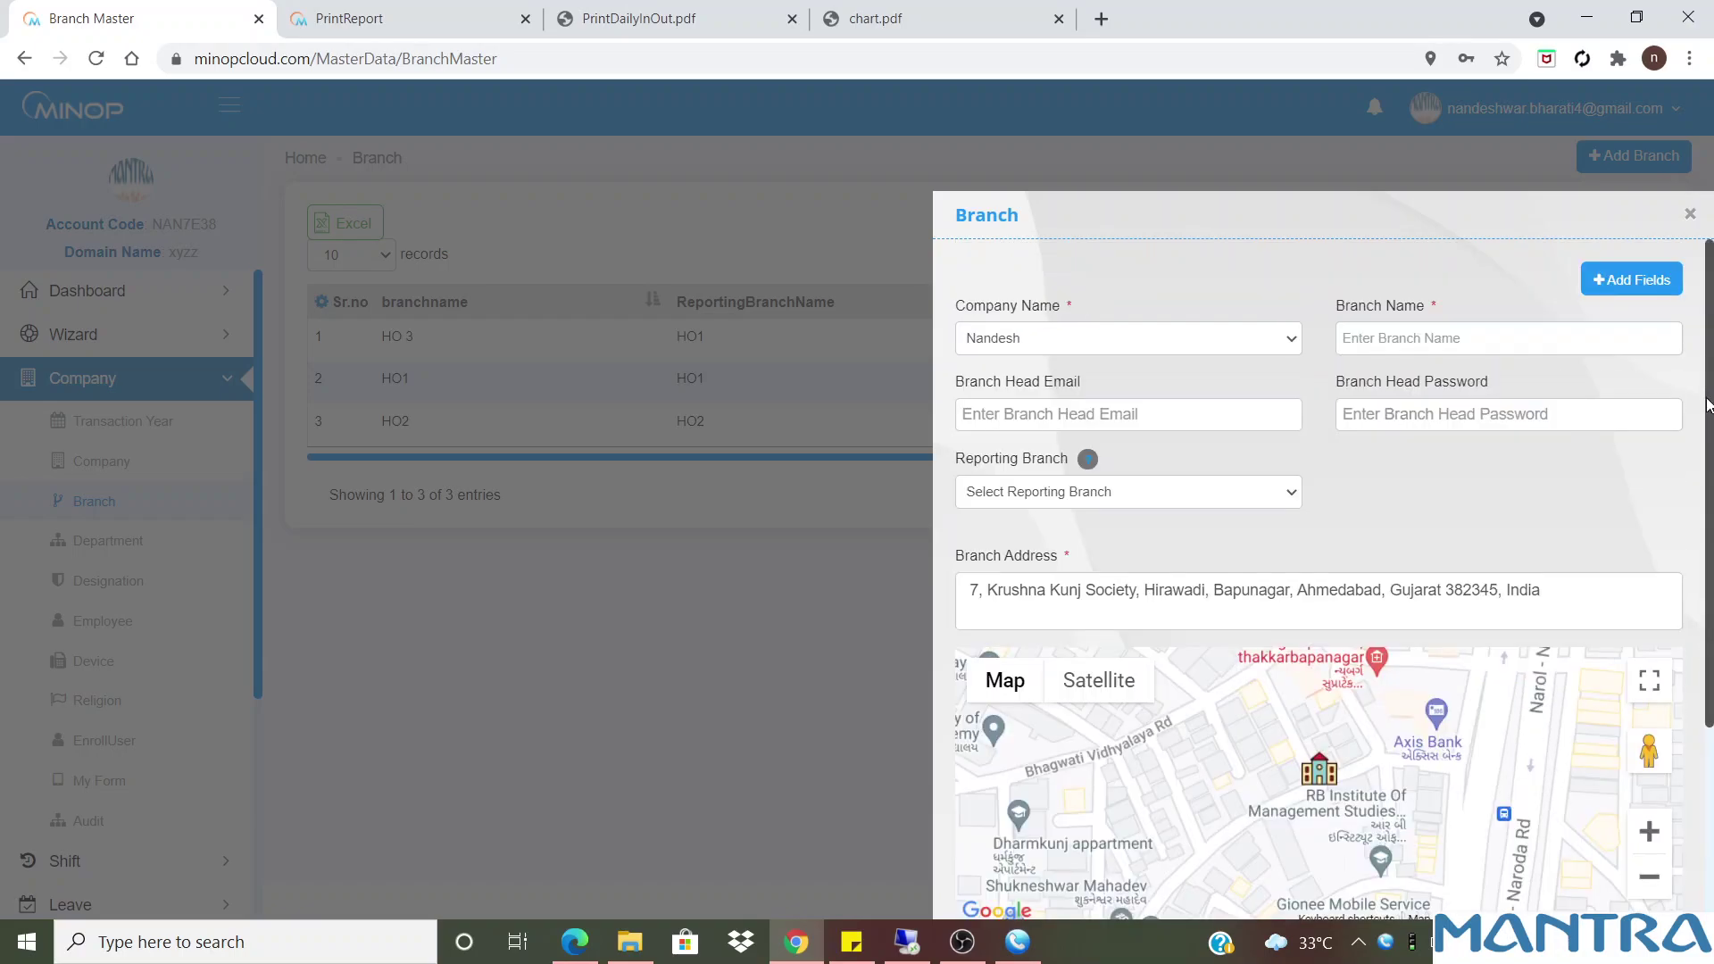
pyautogui.click(1688, 212)
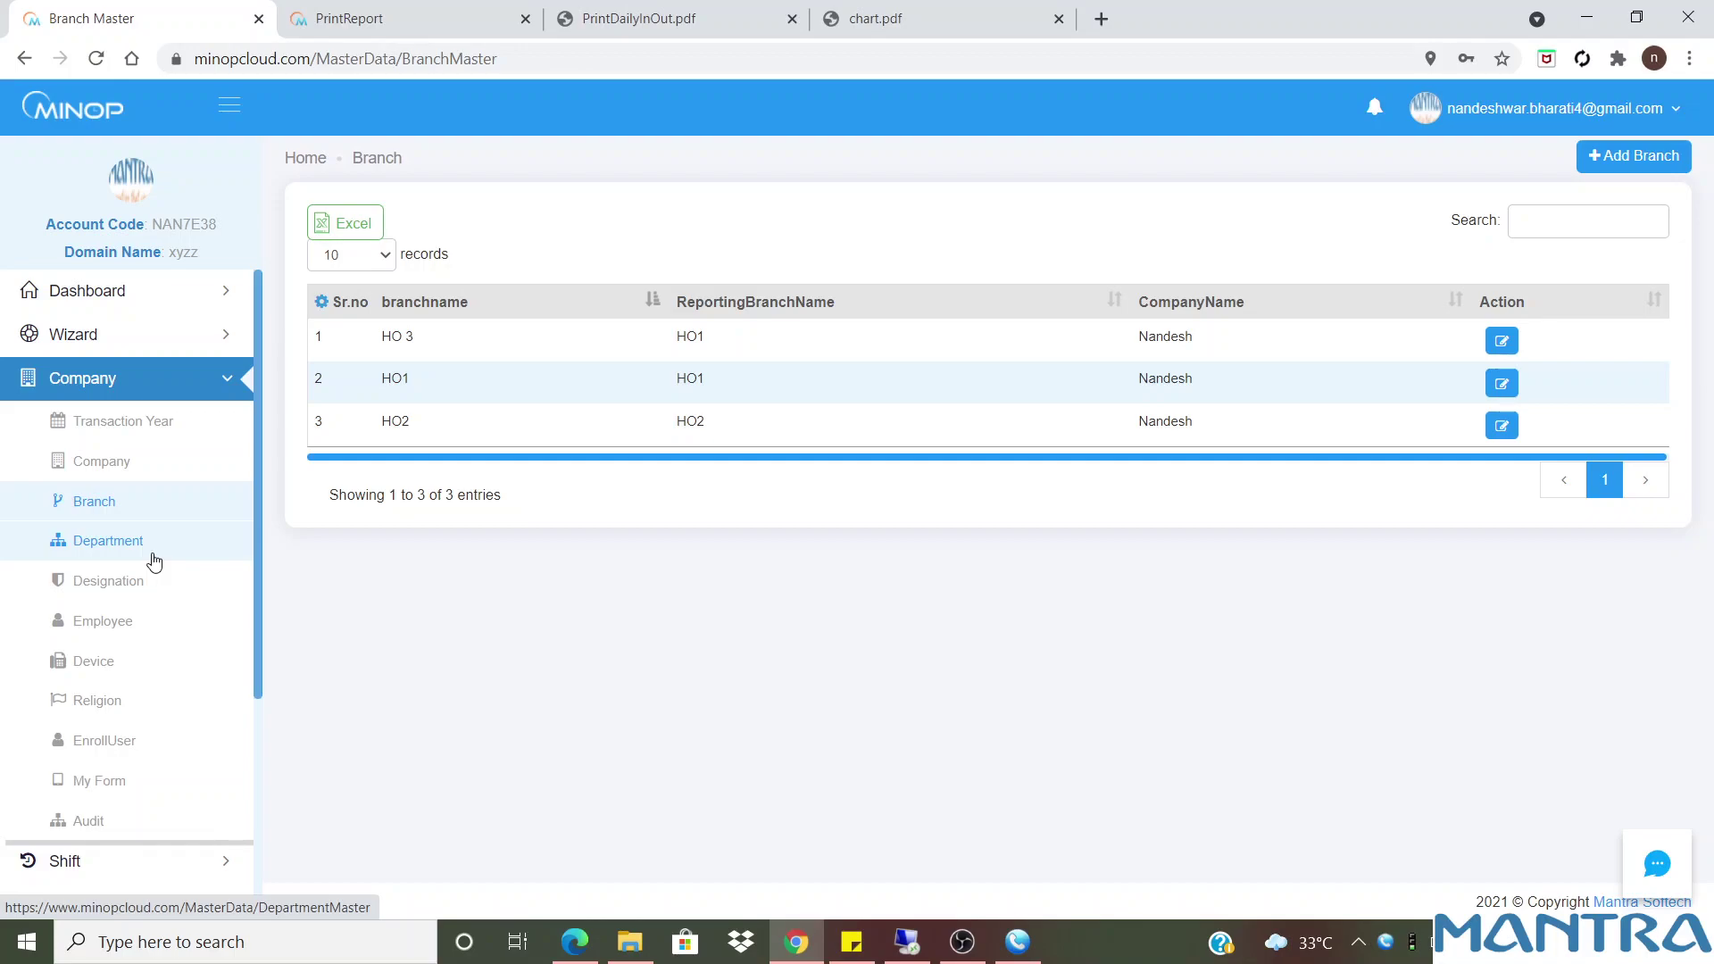
# Add the Text Area column to the Department list, showing values xyz, pqr, abc, Test
pyautogui.click(125, 547)
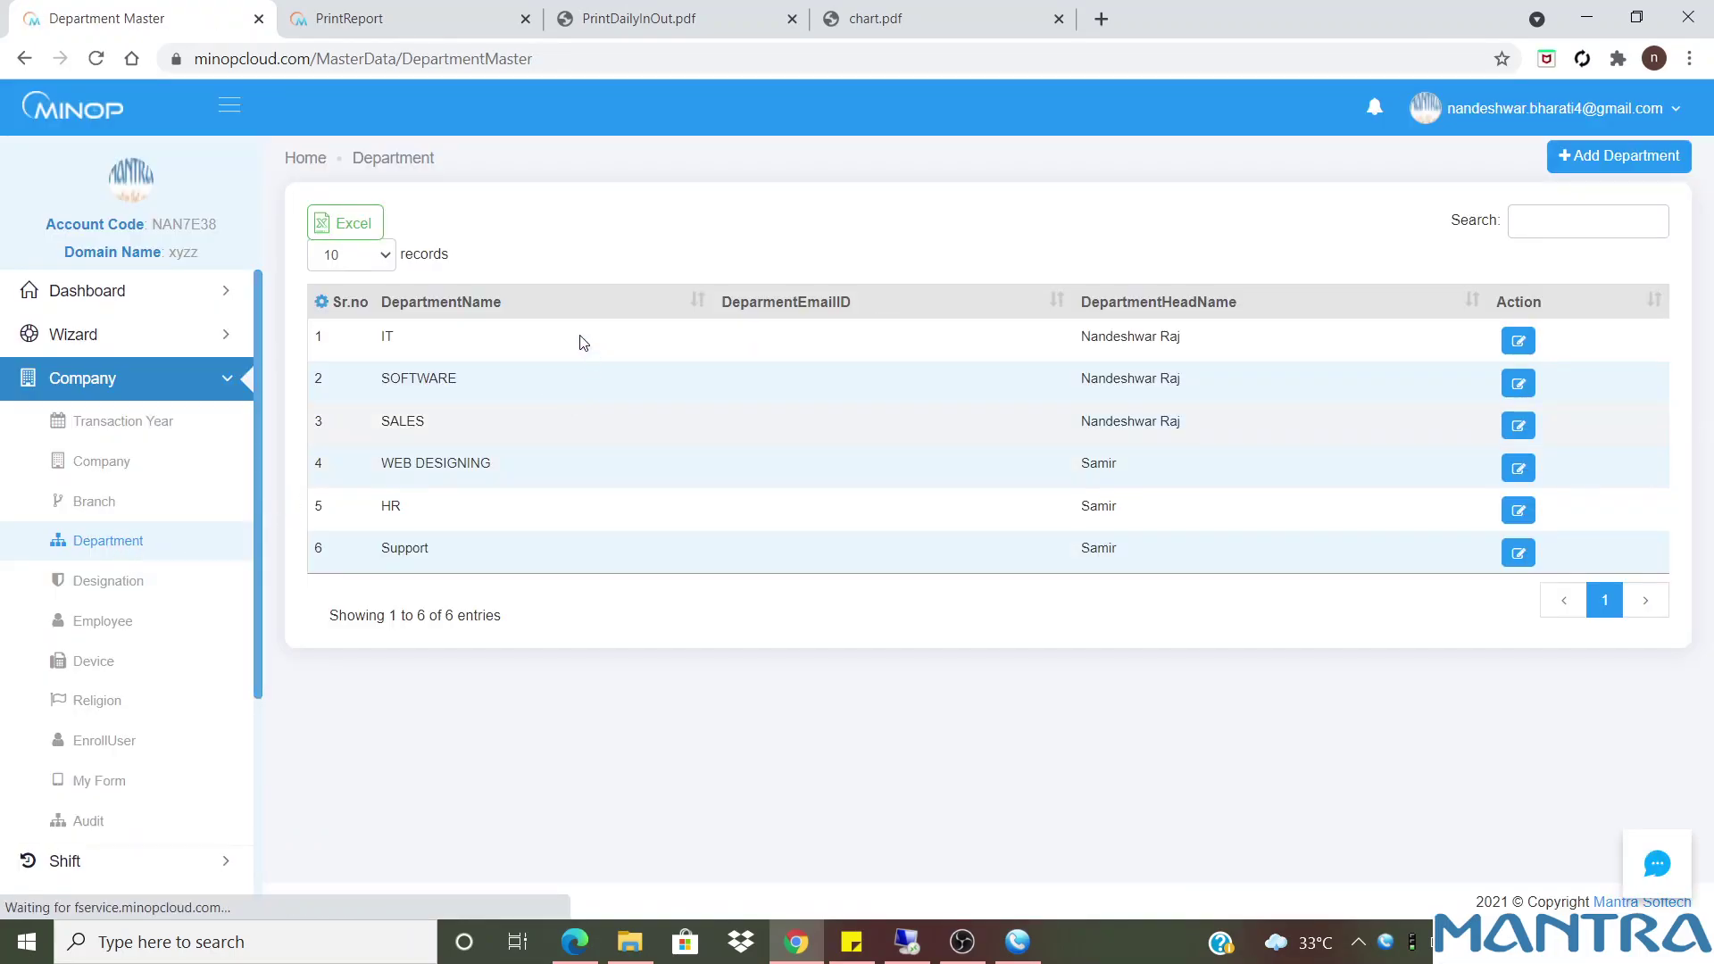
pyautogui.moveTo(381, 338); pyautogui.dragTo(480, 568)
pyautogui.click(480, 568)
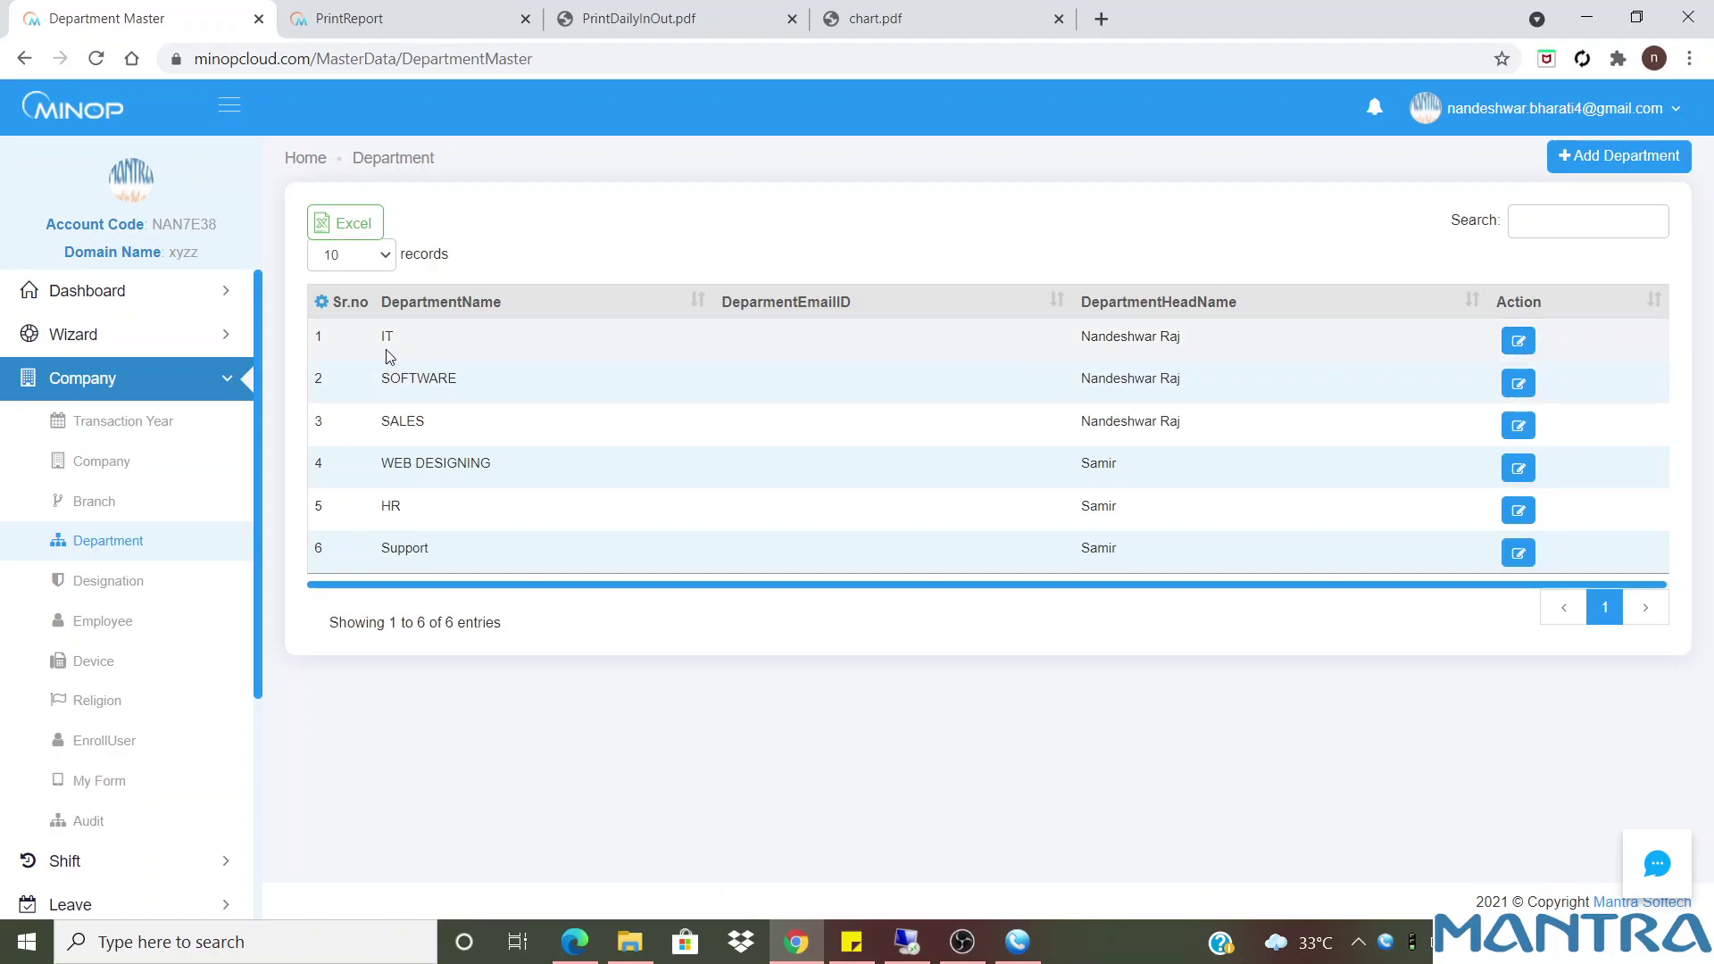
pyautogui.click(321, 301)
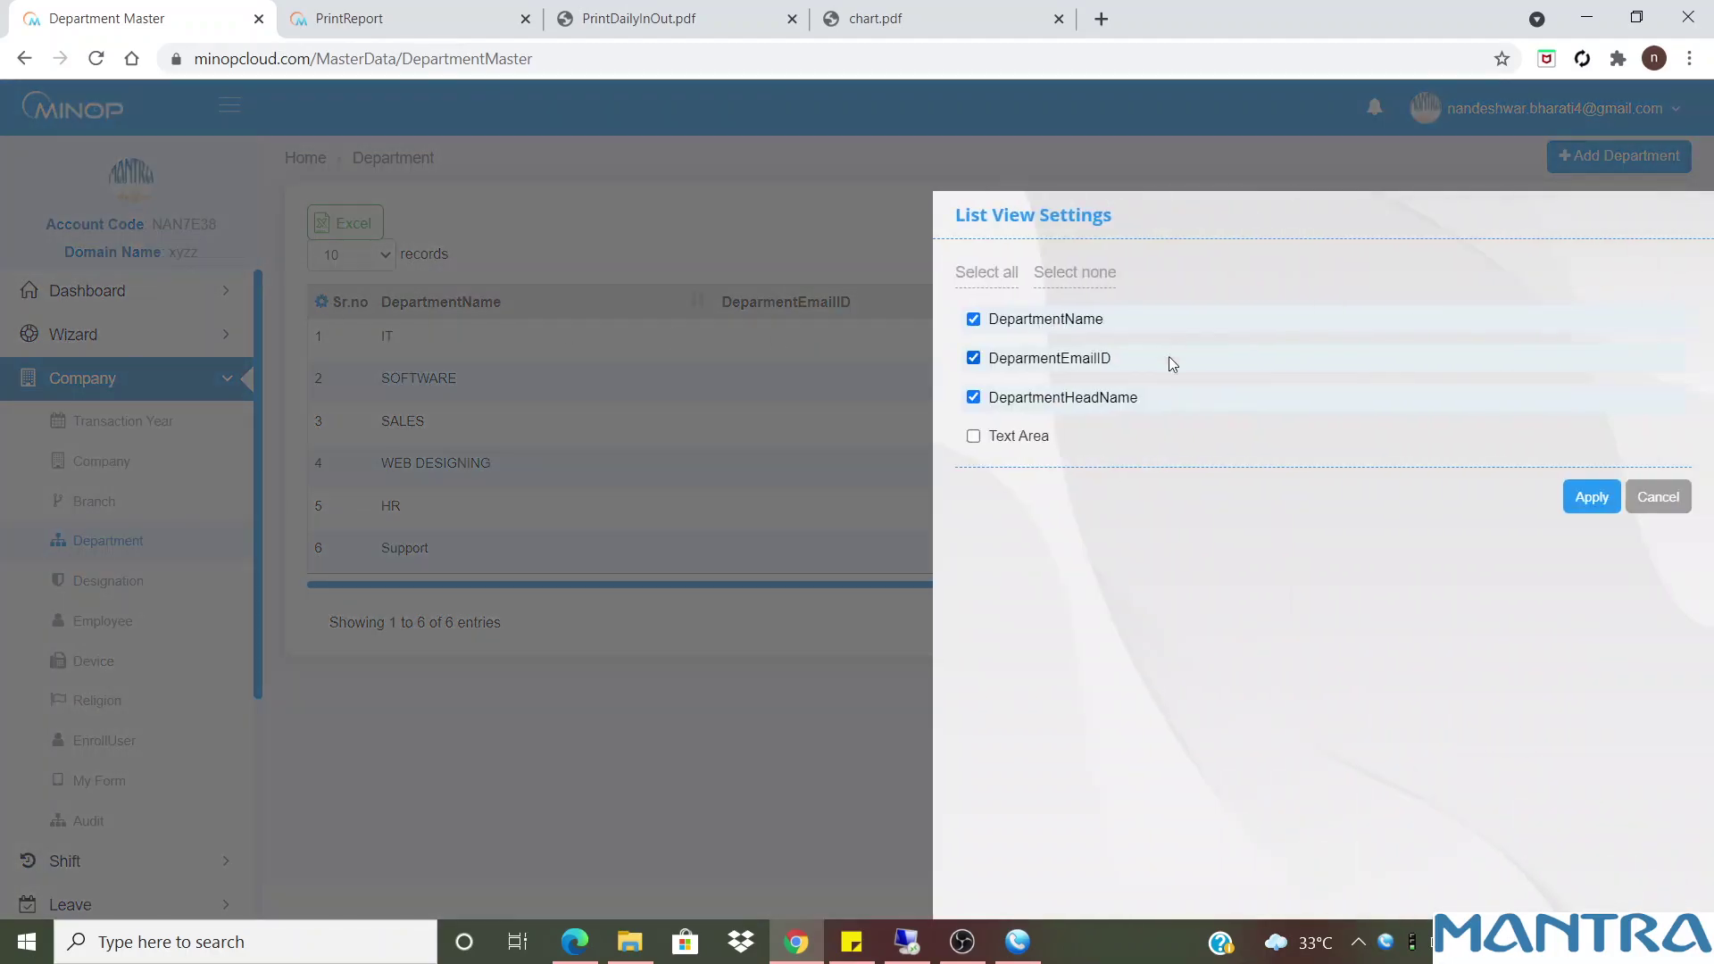
pyautogui.click(1013, 441)
pyautogui.click(1594, 500)
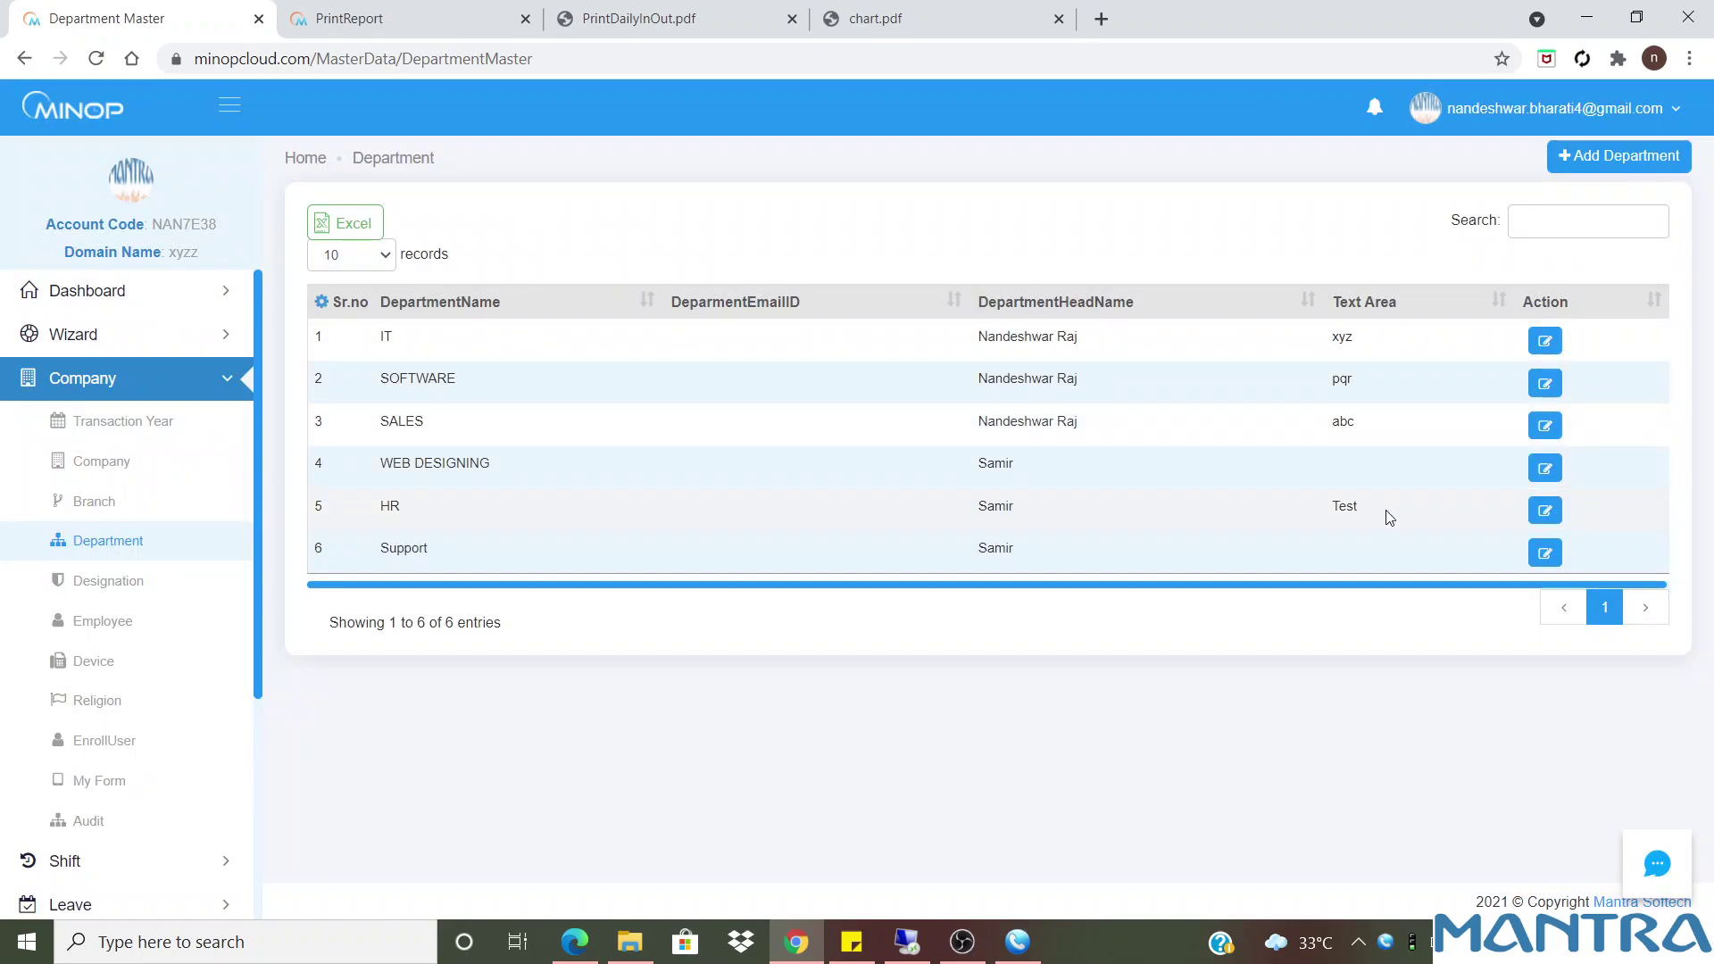
# Start a new department with head Jayesh and attendance reports on email required
pyautogui.click(1626, 157)
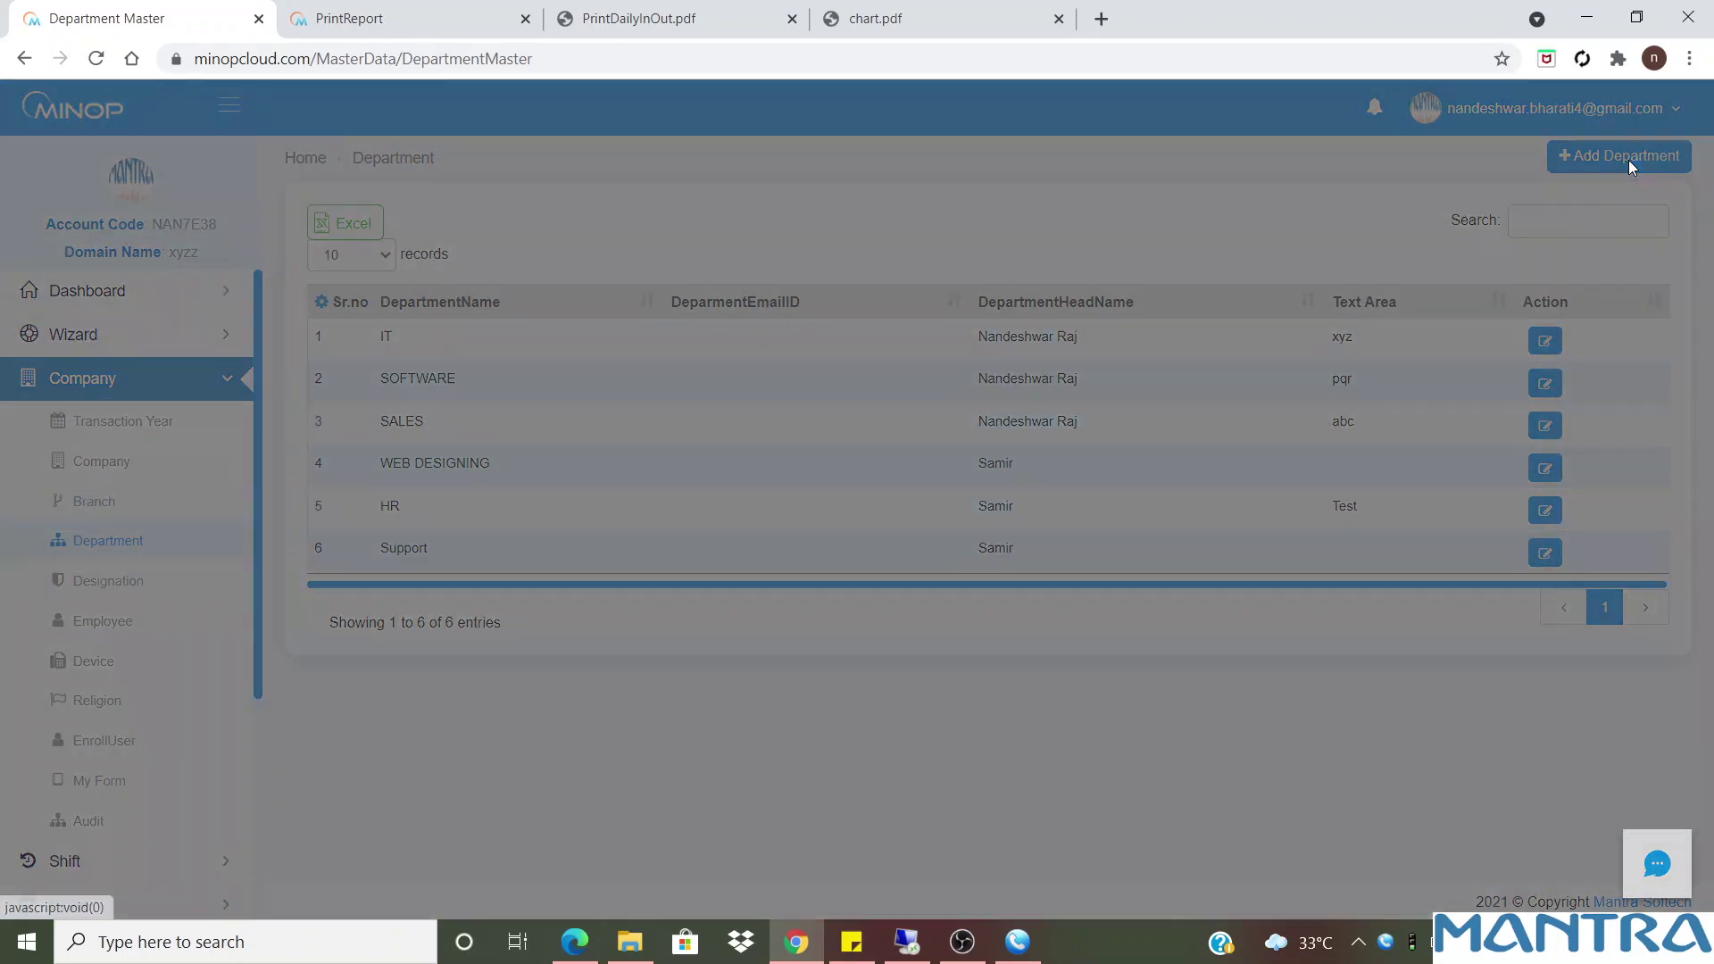
pyautogui.click(1158, 356)
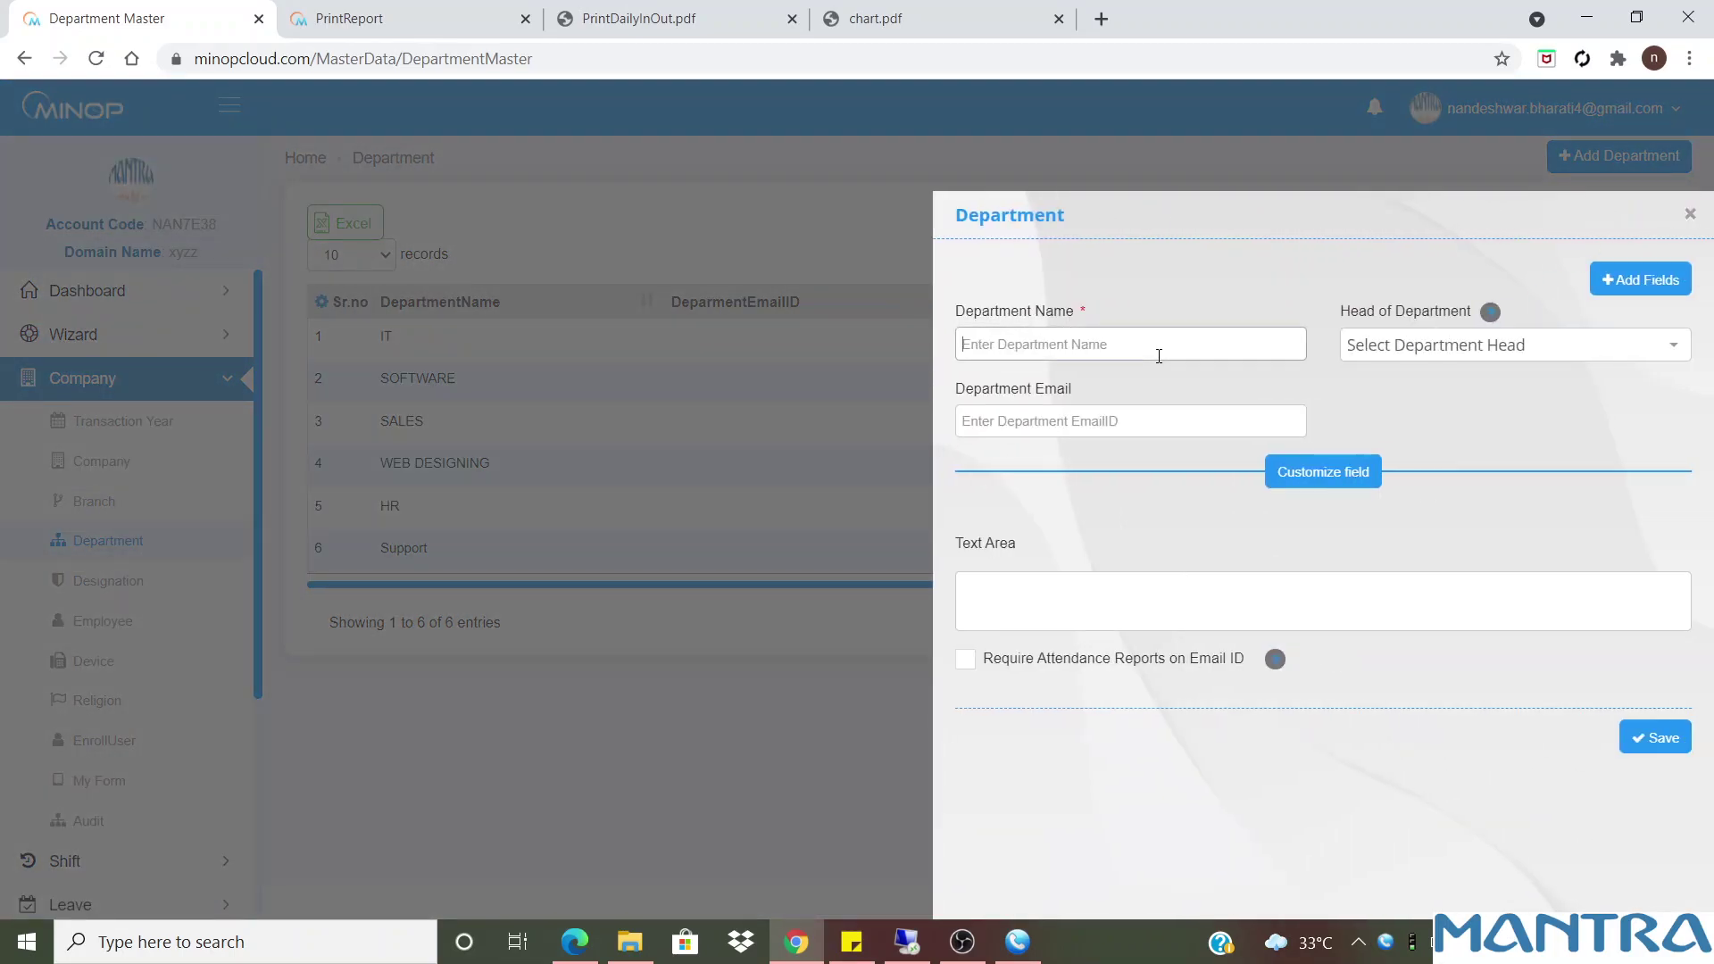
pyautogui.click(1420, 356)
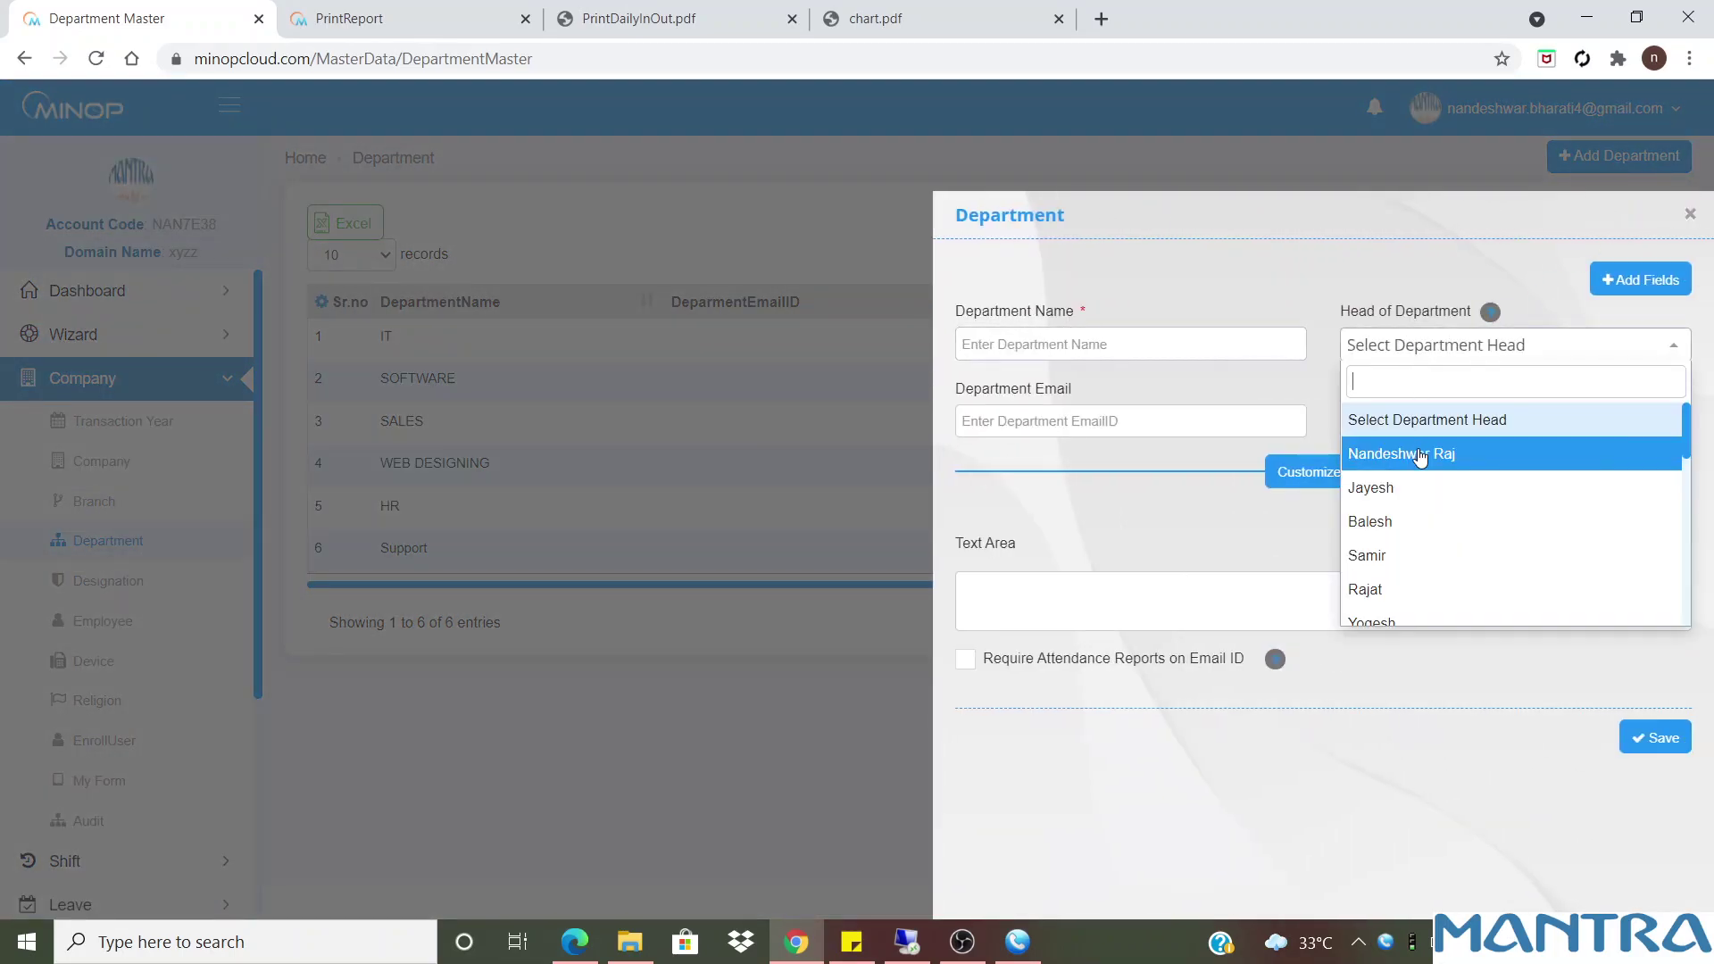
pyautogui.click(1419, 488)
pyautogui.click(1125, 421)
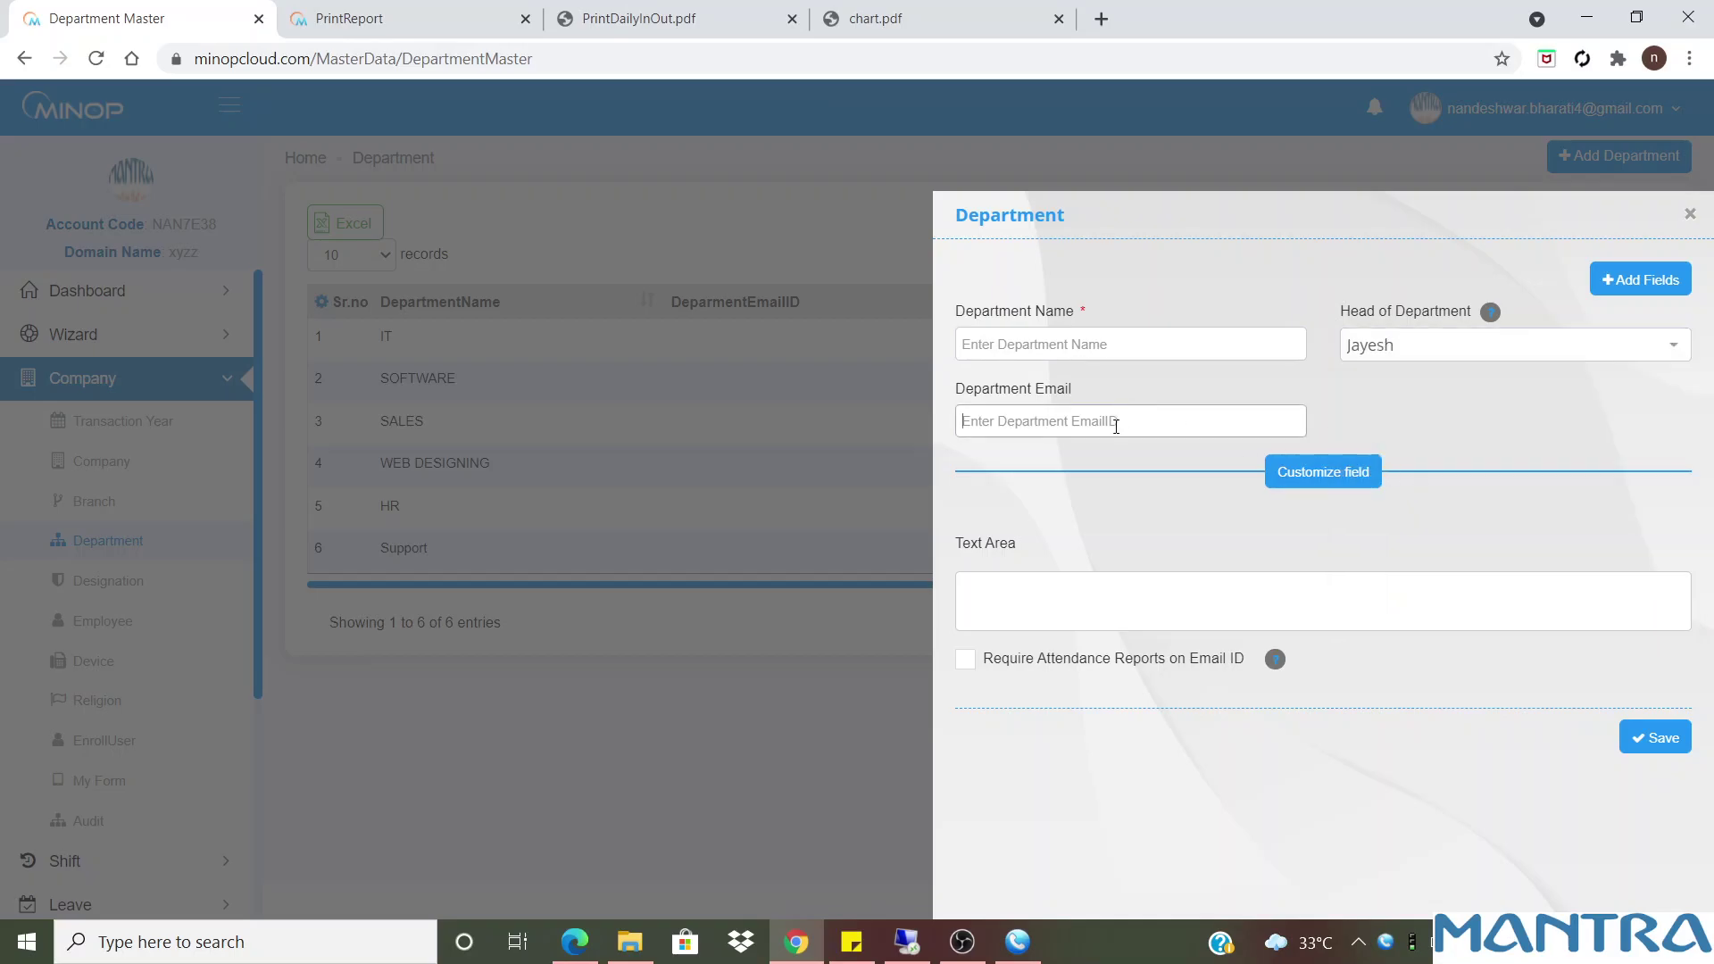
pyautogui.click(1079, 596)
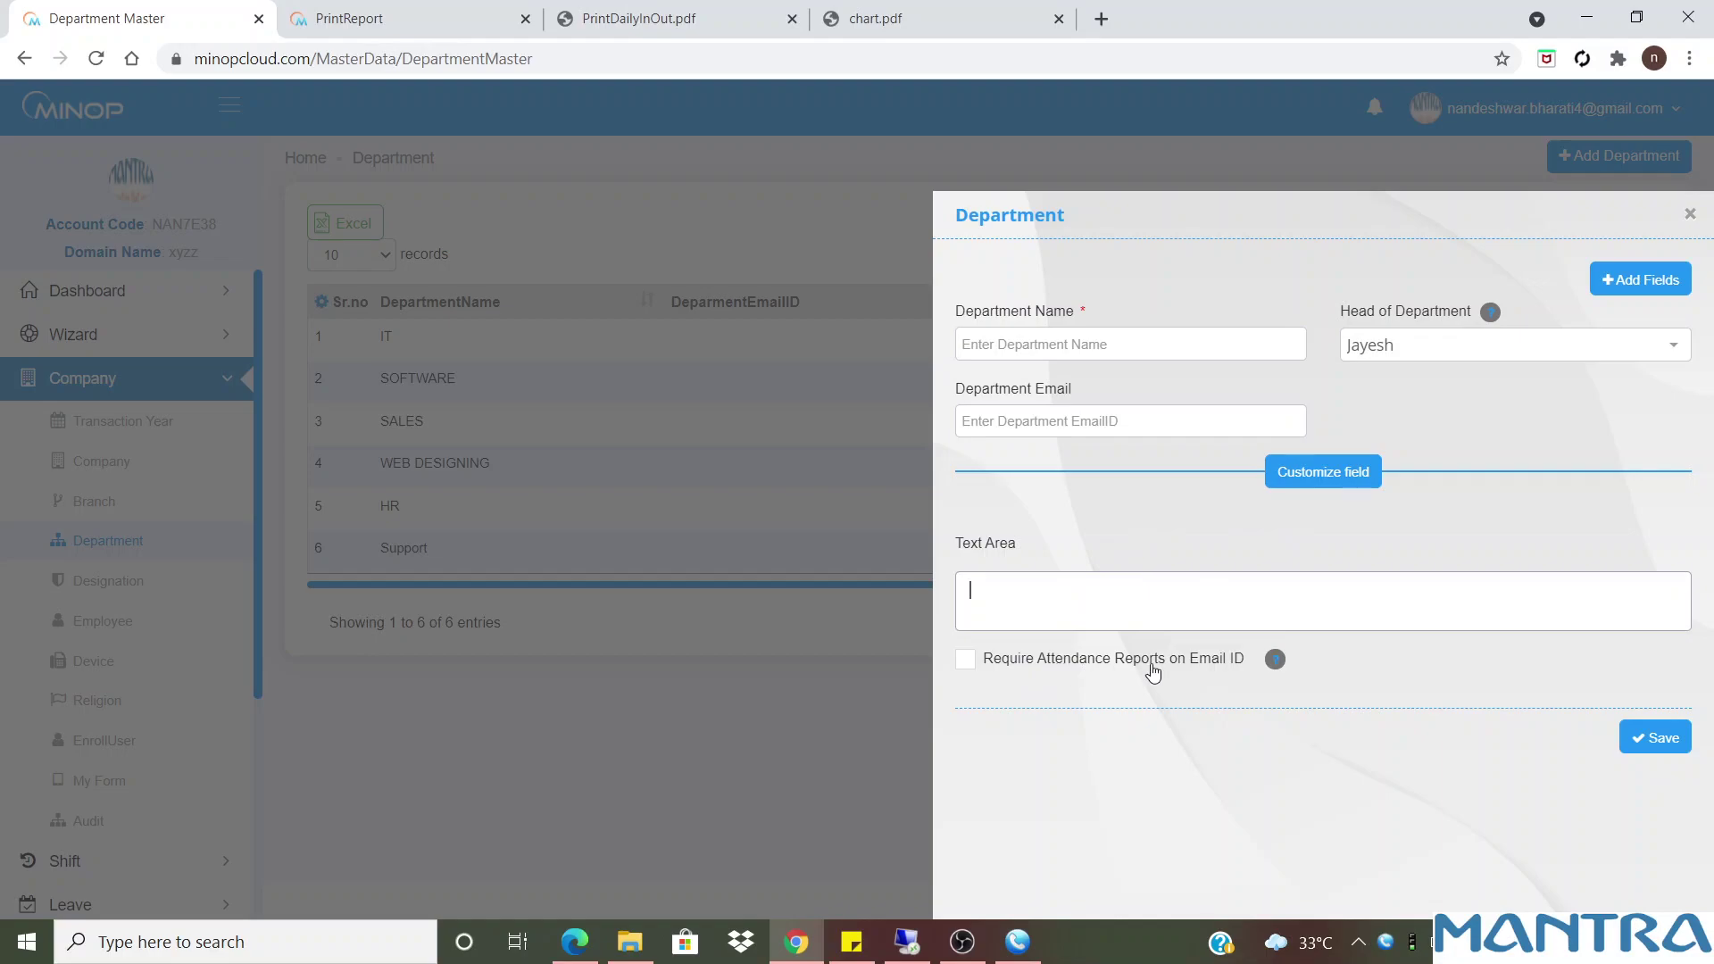
pyautogui.click(1023, 668)
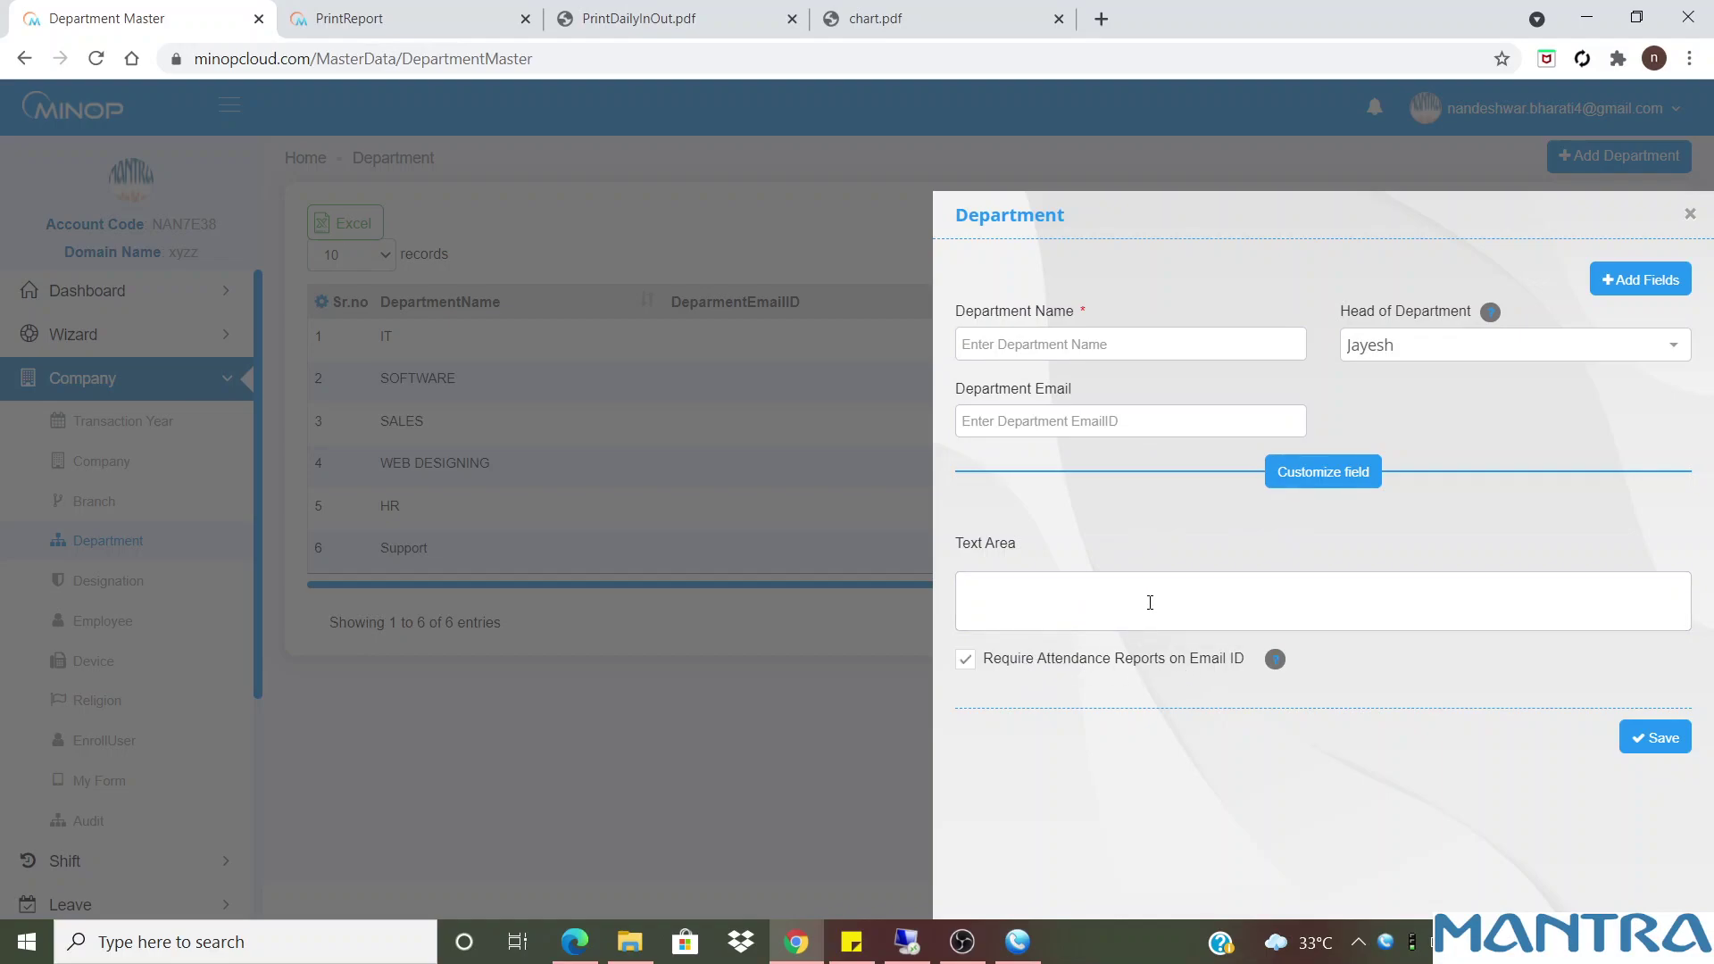
pyautogui.click(1663, 280)
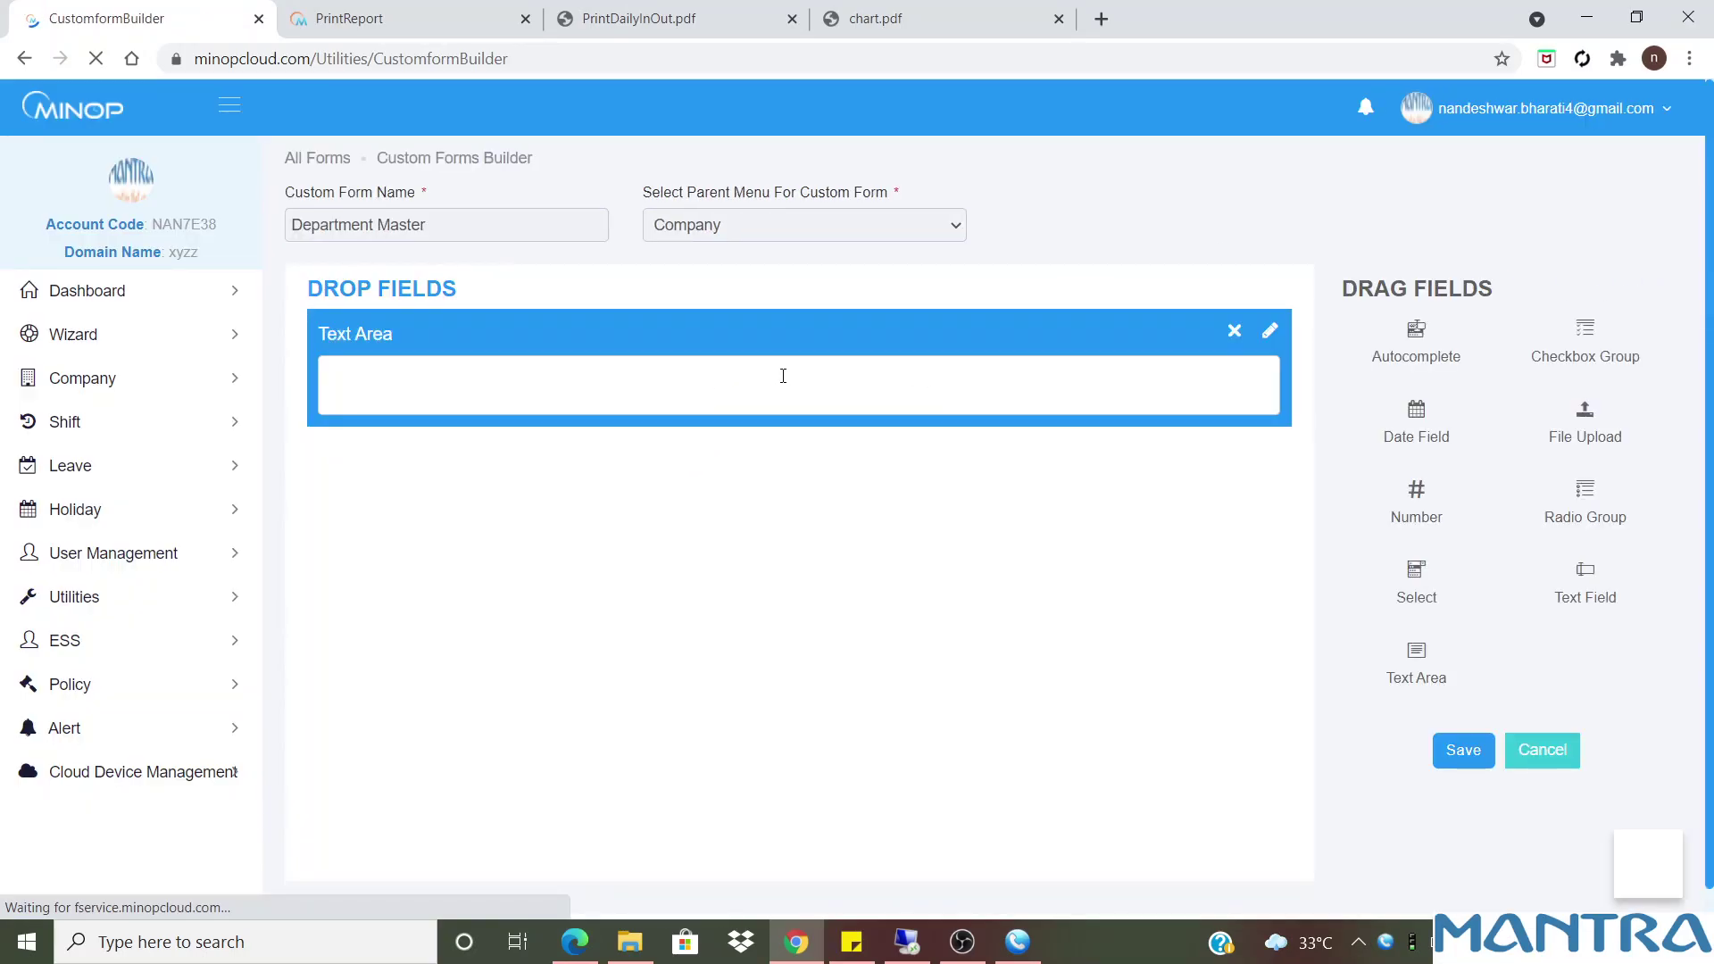
# Drop a Number field under Text Area in Department Master, save, and return to Department
pyautogui.moveTo(1432, 510); pyautogui.dragTo(776, 521)
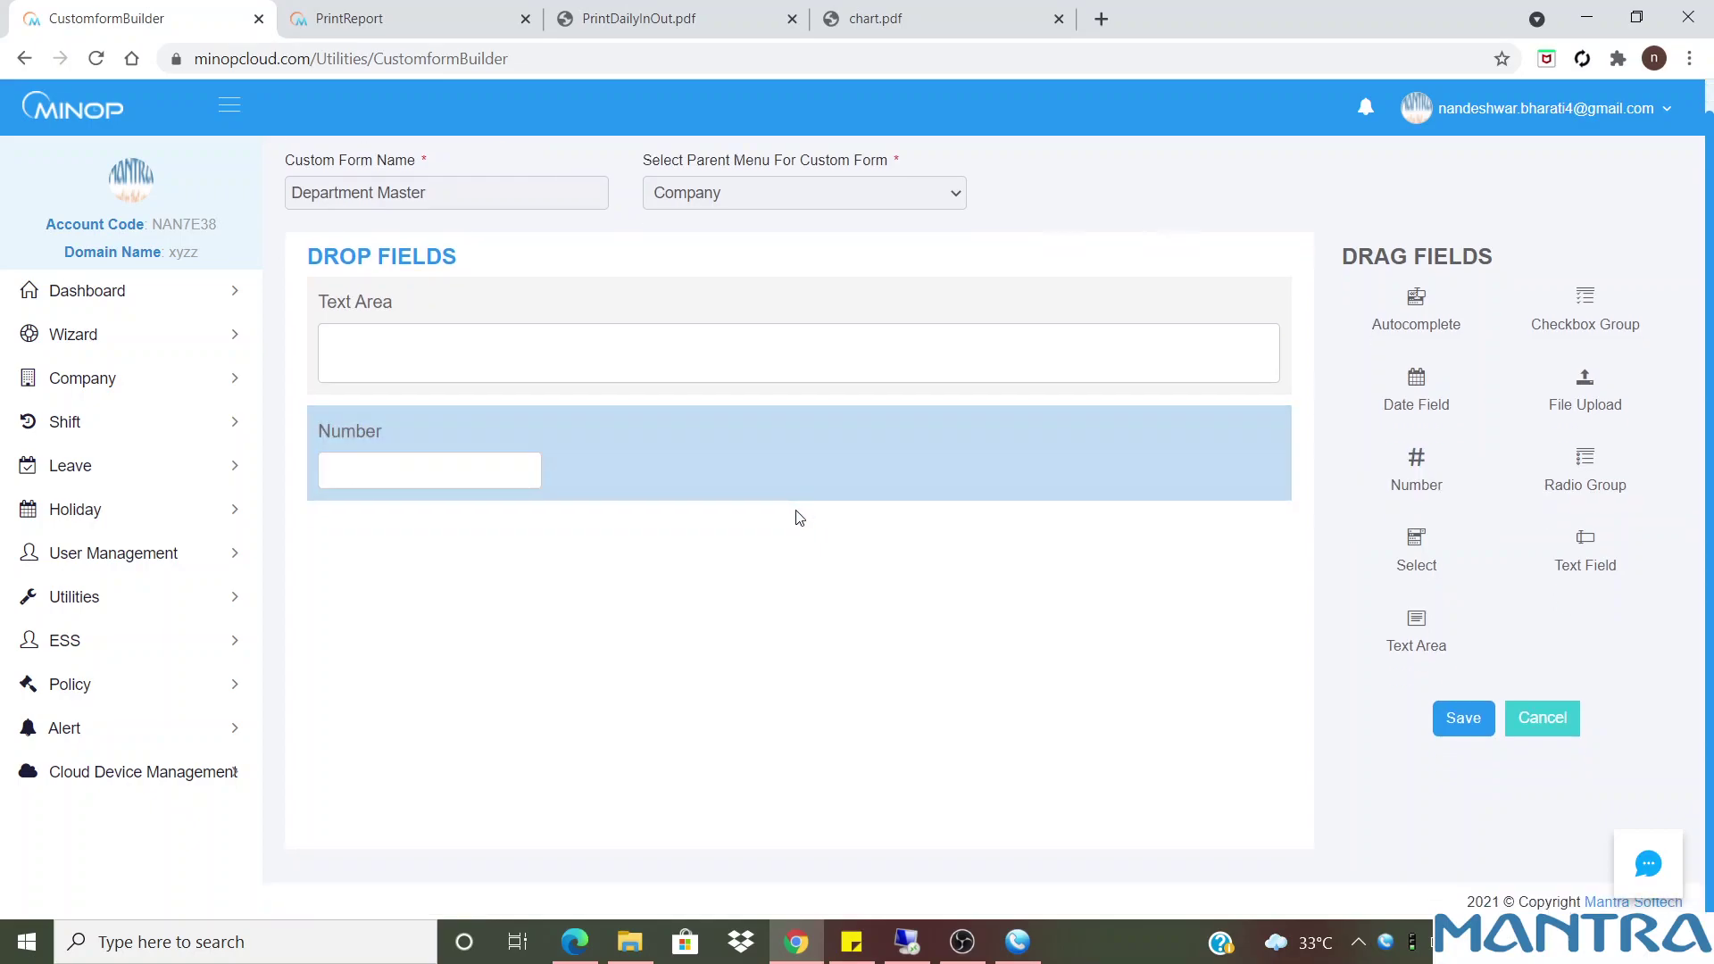
pyautogui.click(1449, 728)
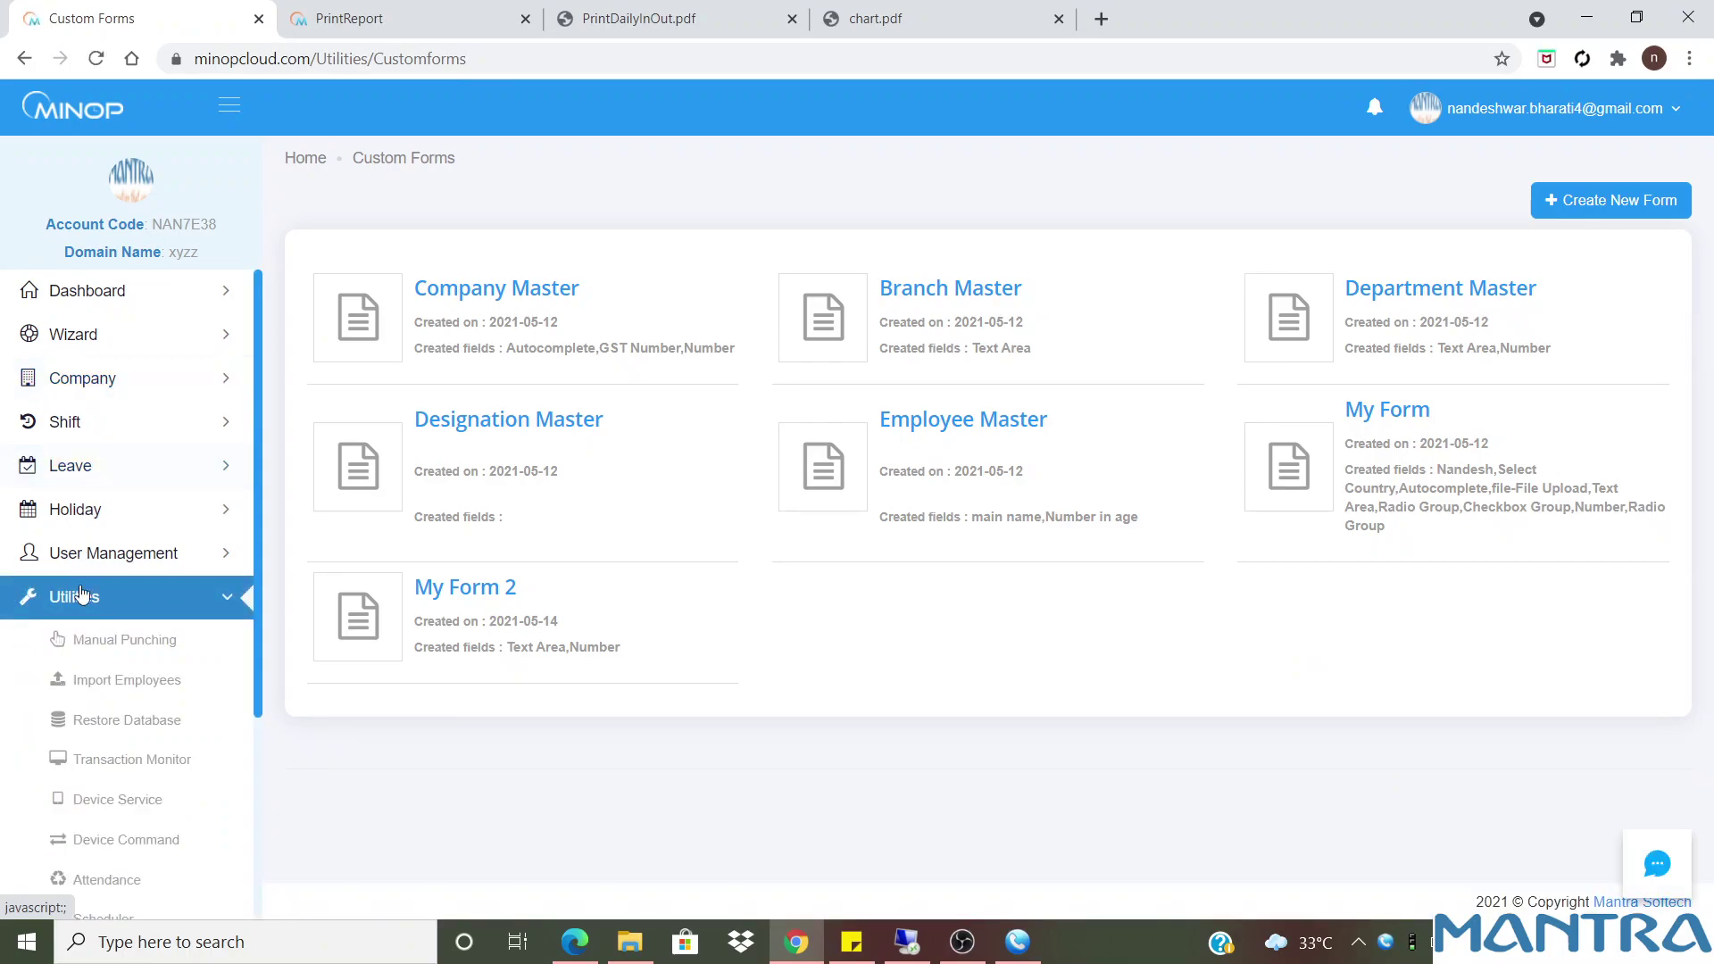
pyautogui.click(85, 379)
pyautogui.scroll(-1, 93, 446)
pyautogui.click(105, 458)
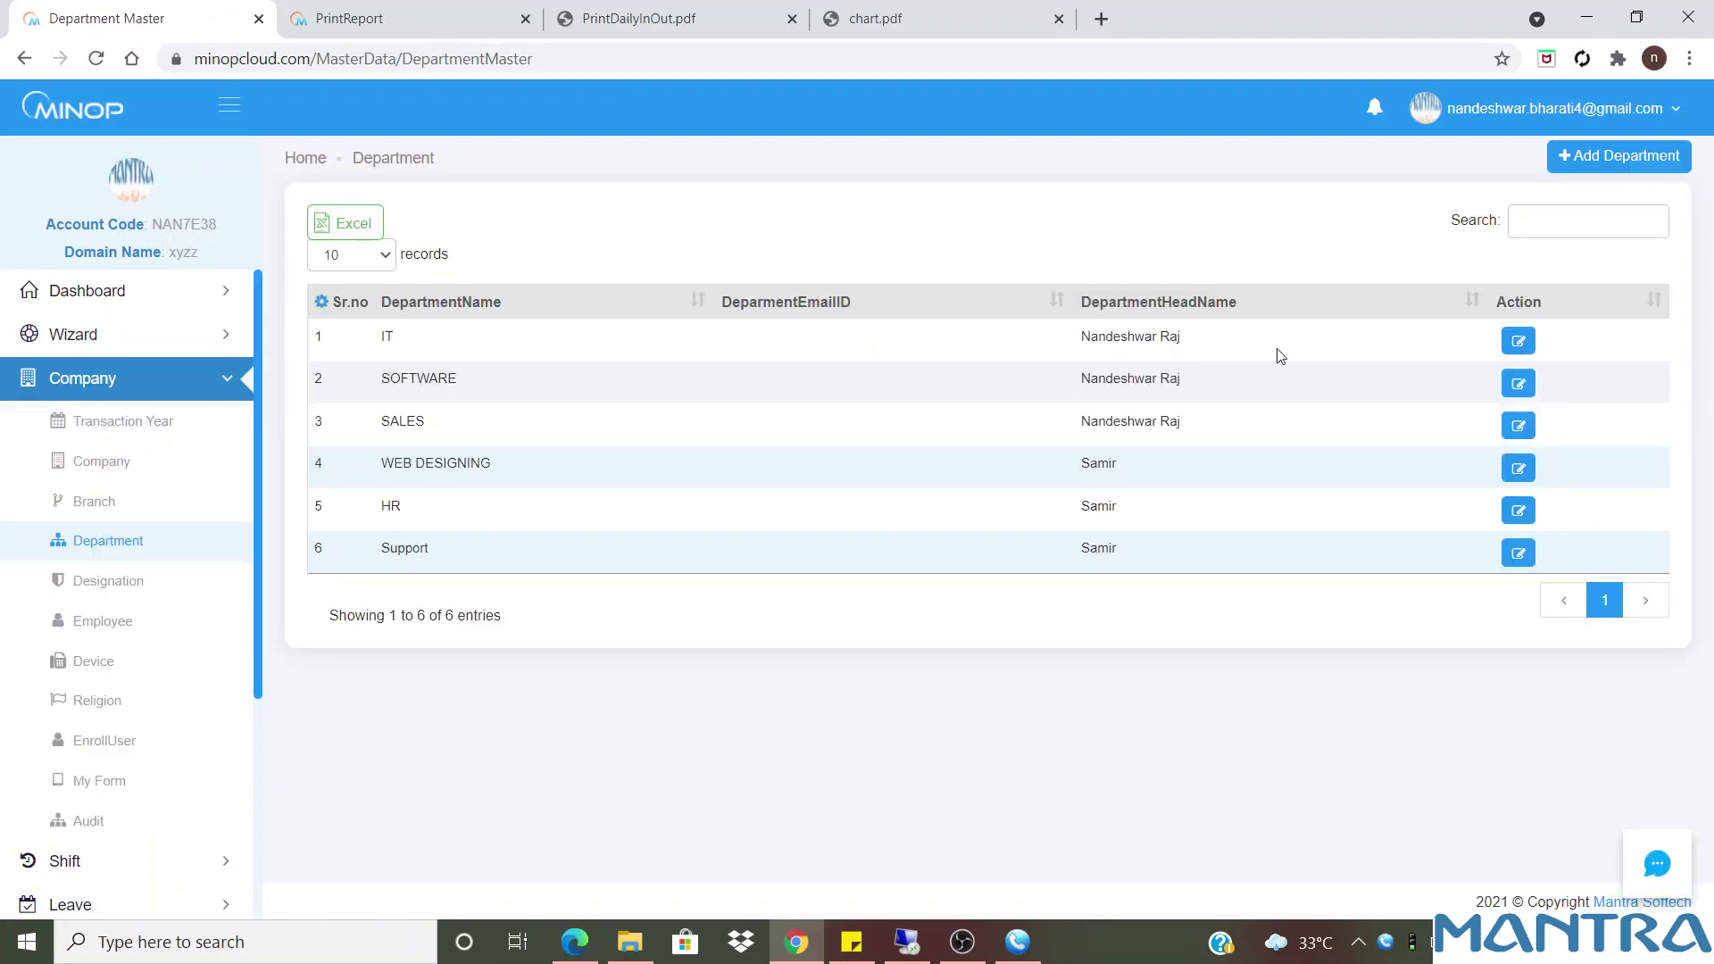
# Try the new Number field in a new department form and close it unsaved
pyautogui.click(1596, 155)
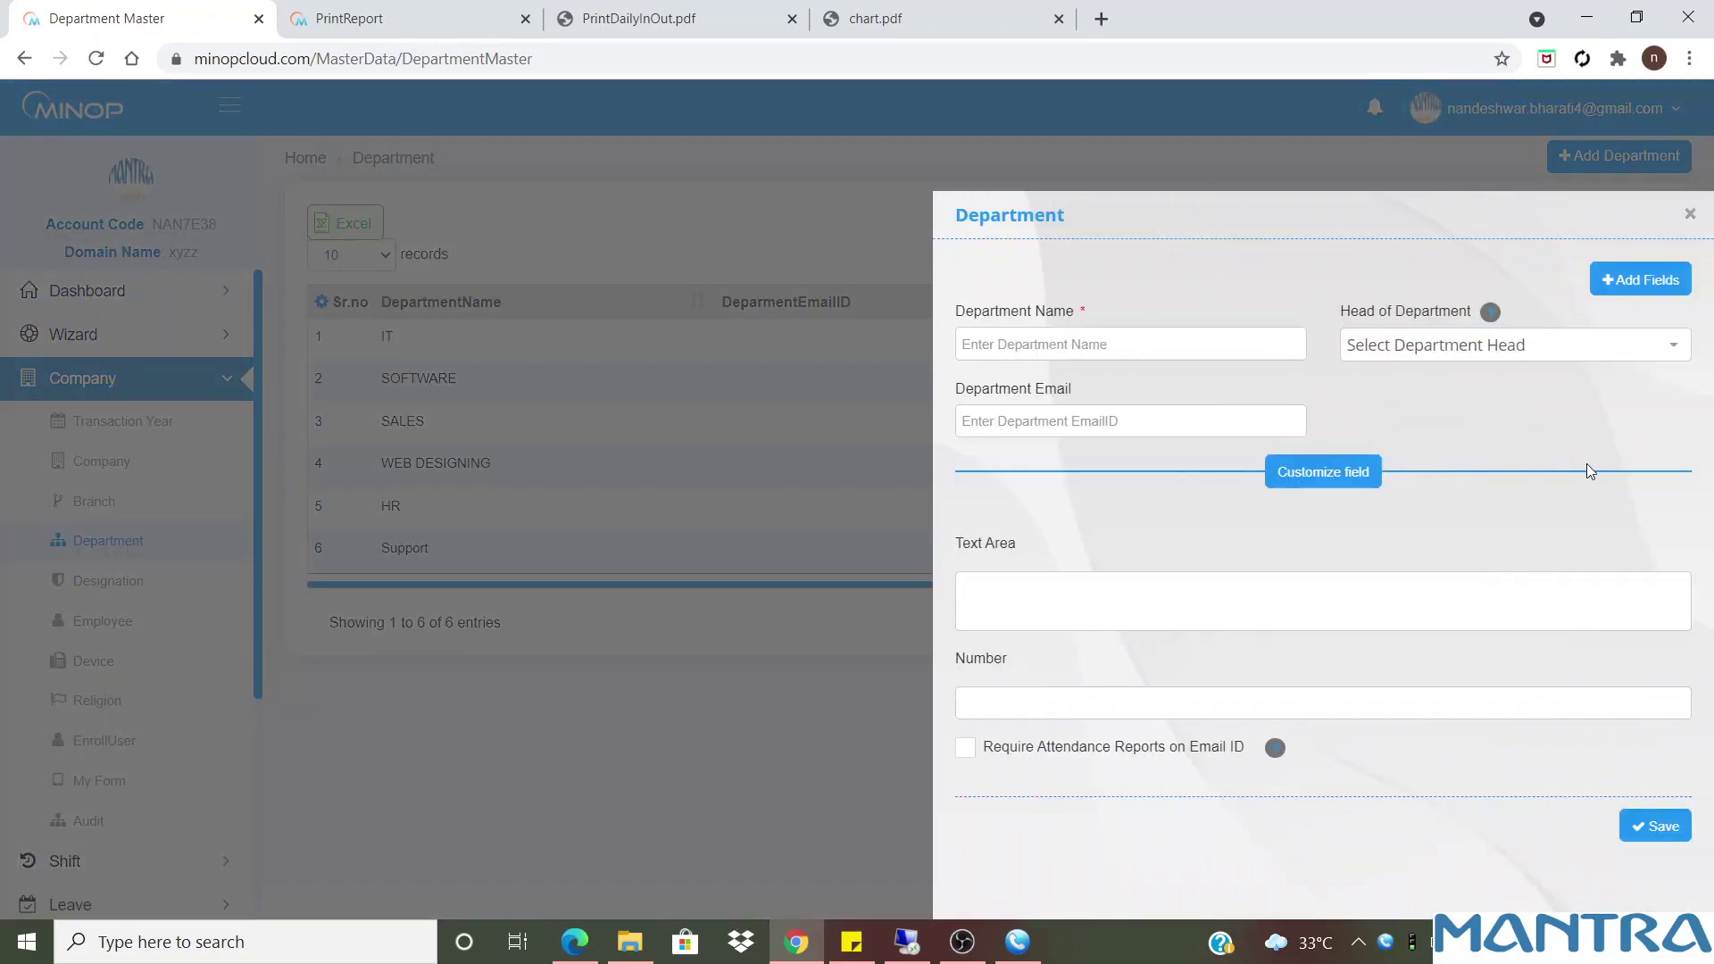
pyautogui.click(1011, 714)
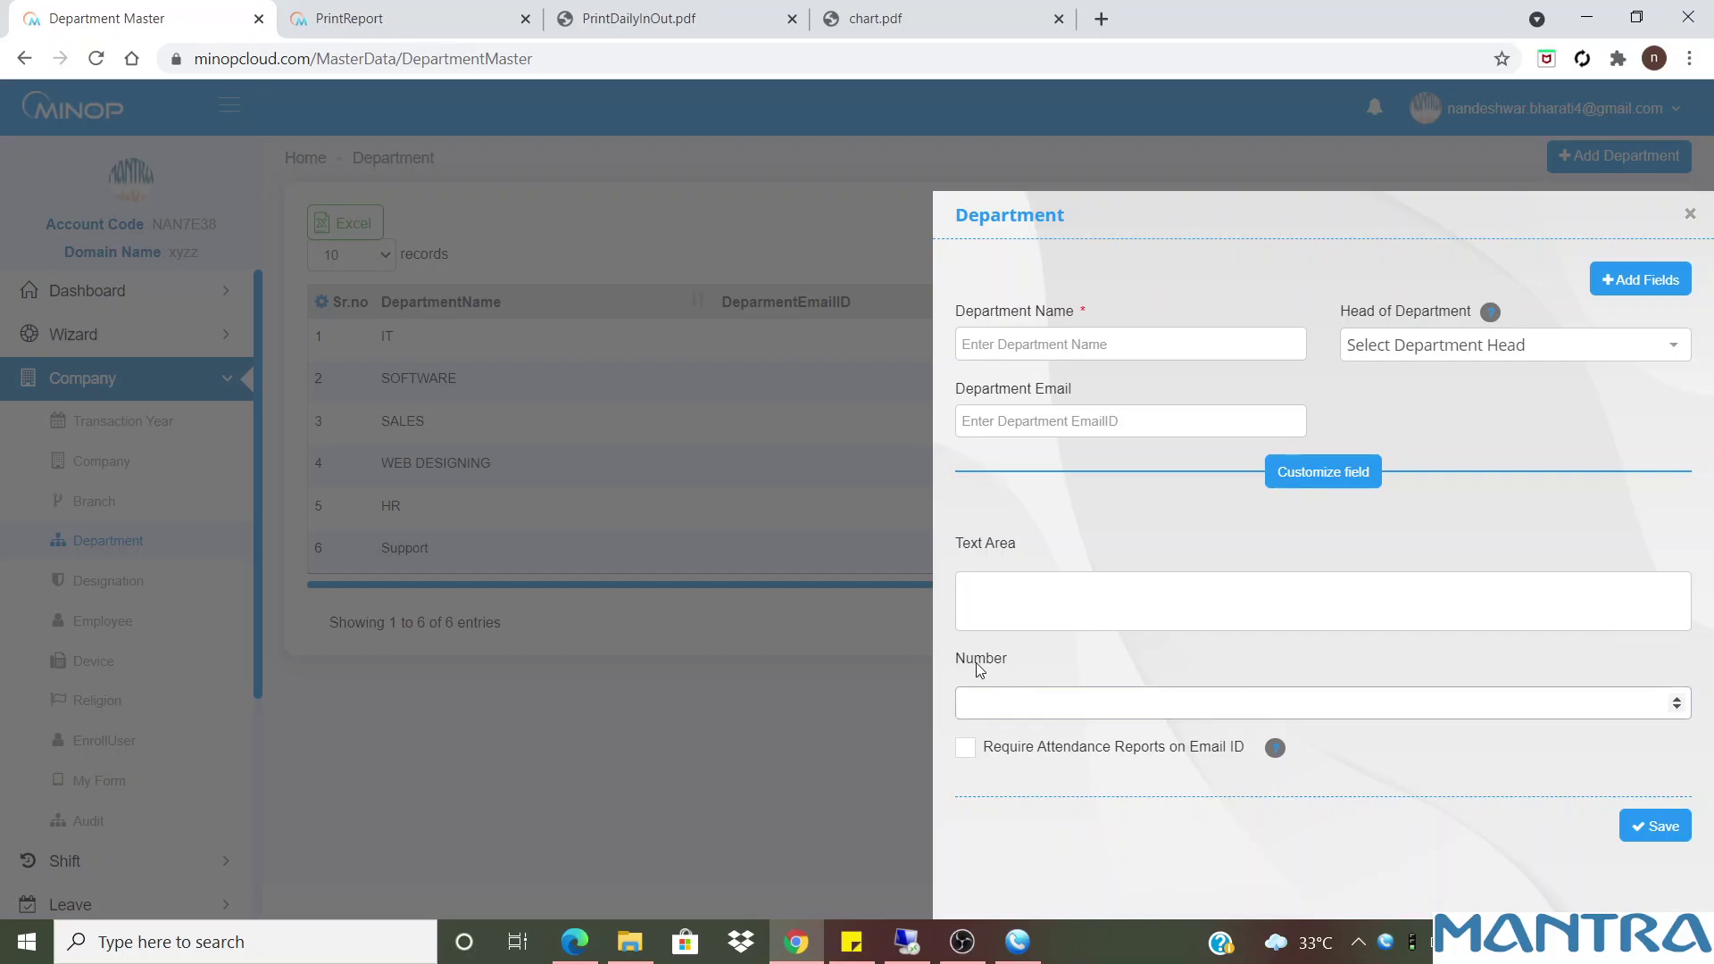
pyautogui.click(1690, 213)
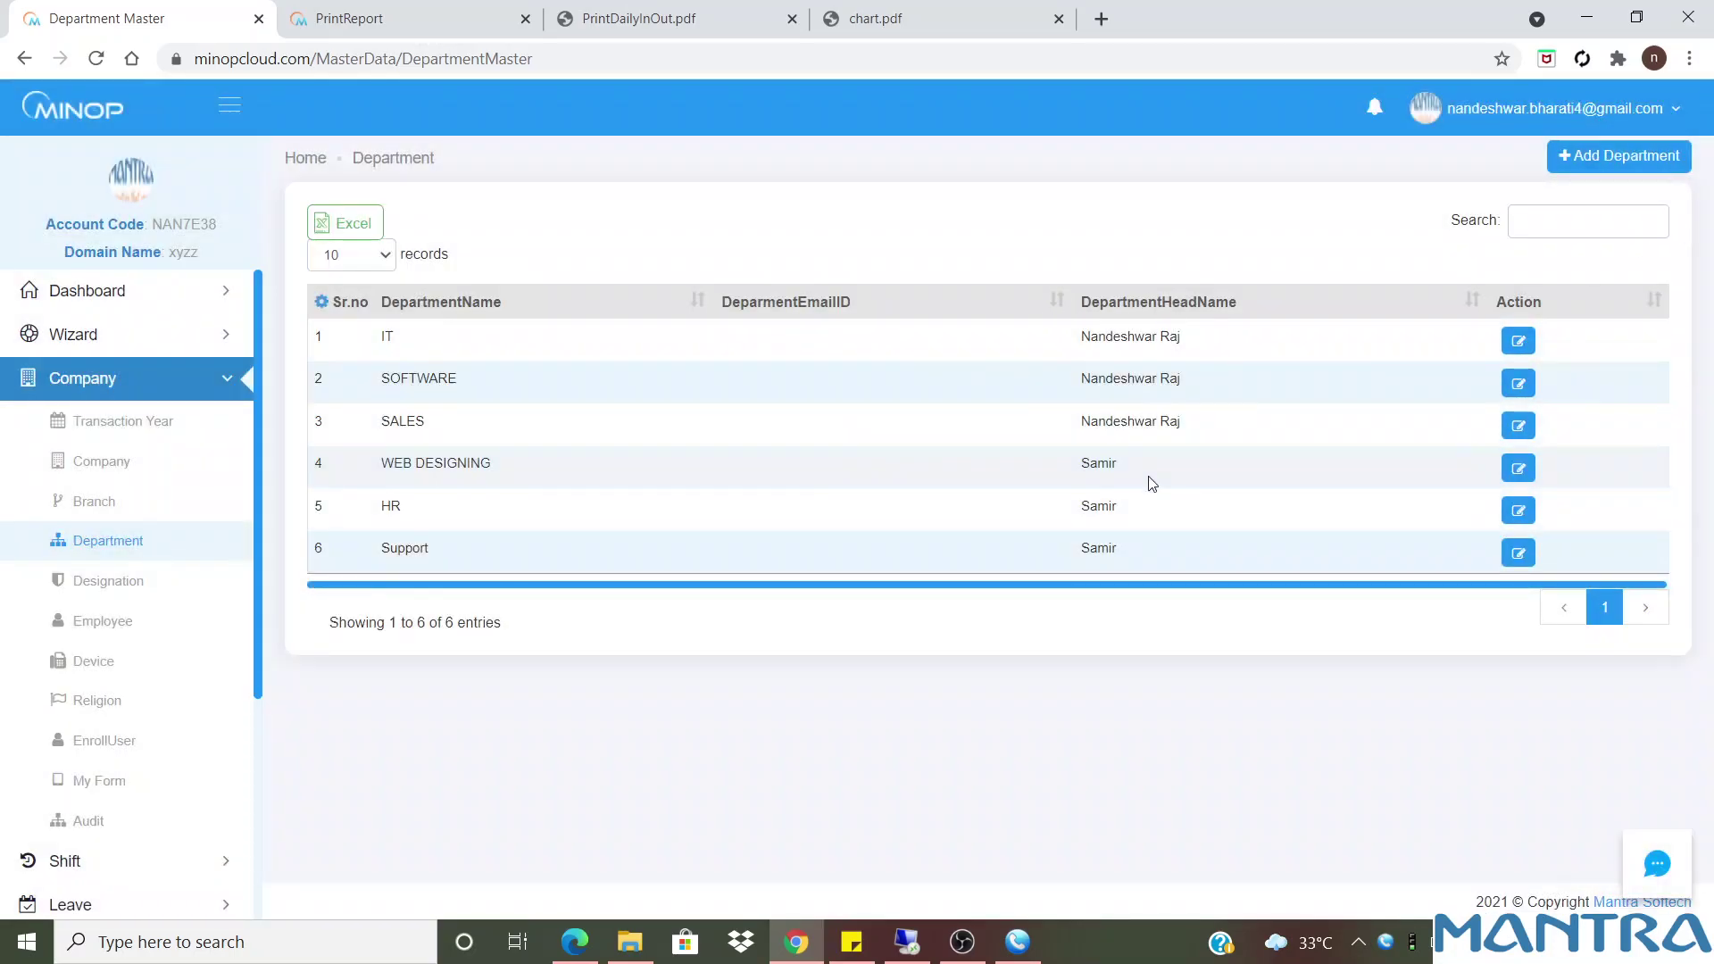
# Add Text Area and Number columns to the Department list, then go to Branch
pyautogui.click(321, 303)
pyautogui.click(1037, 441)
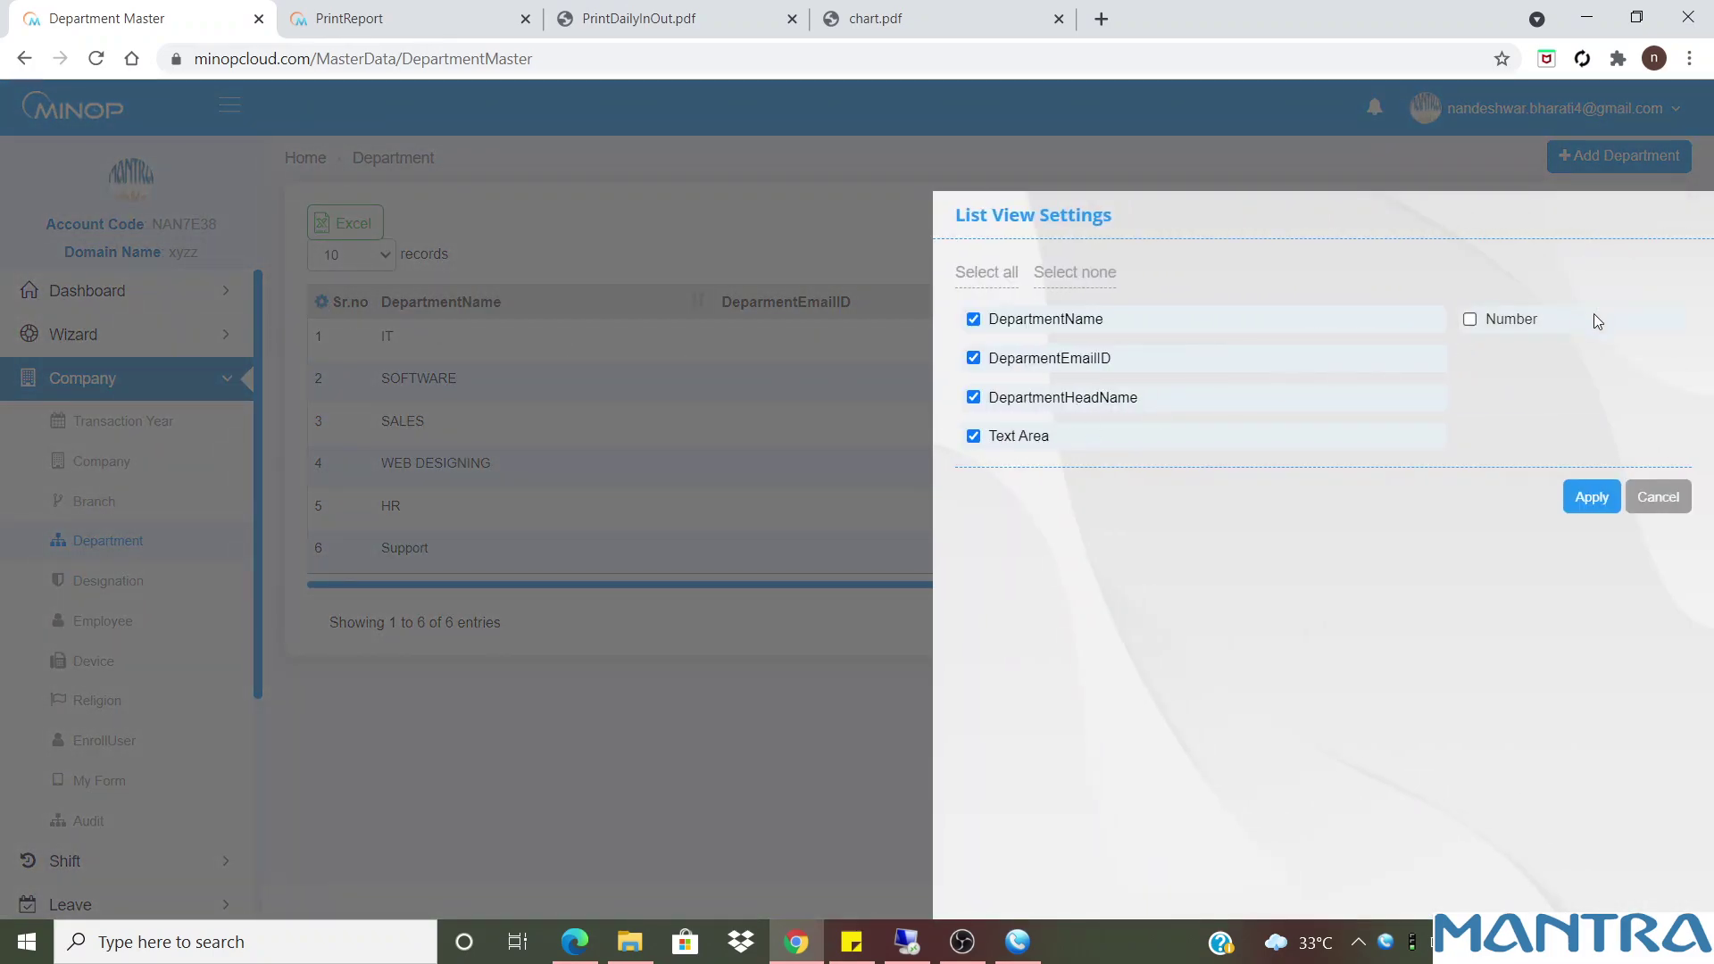
pyautogui.click(1492, 321)
pyautogui.click(1604, 491)
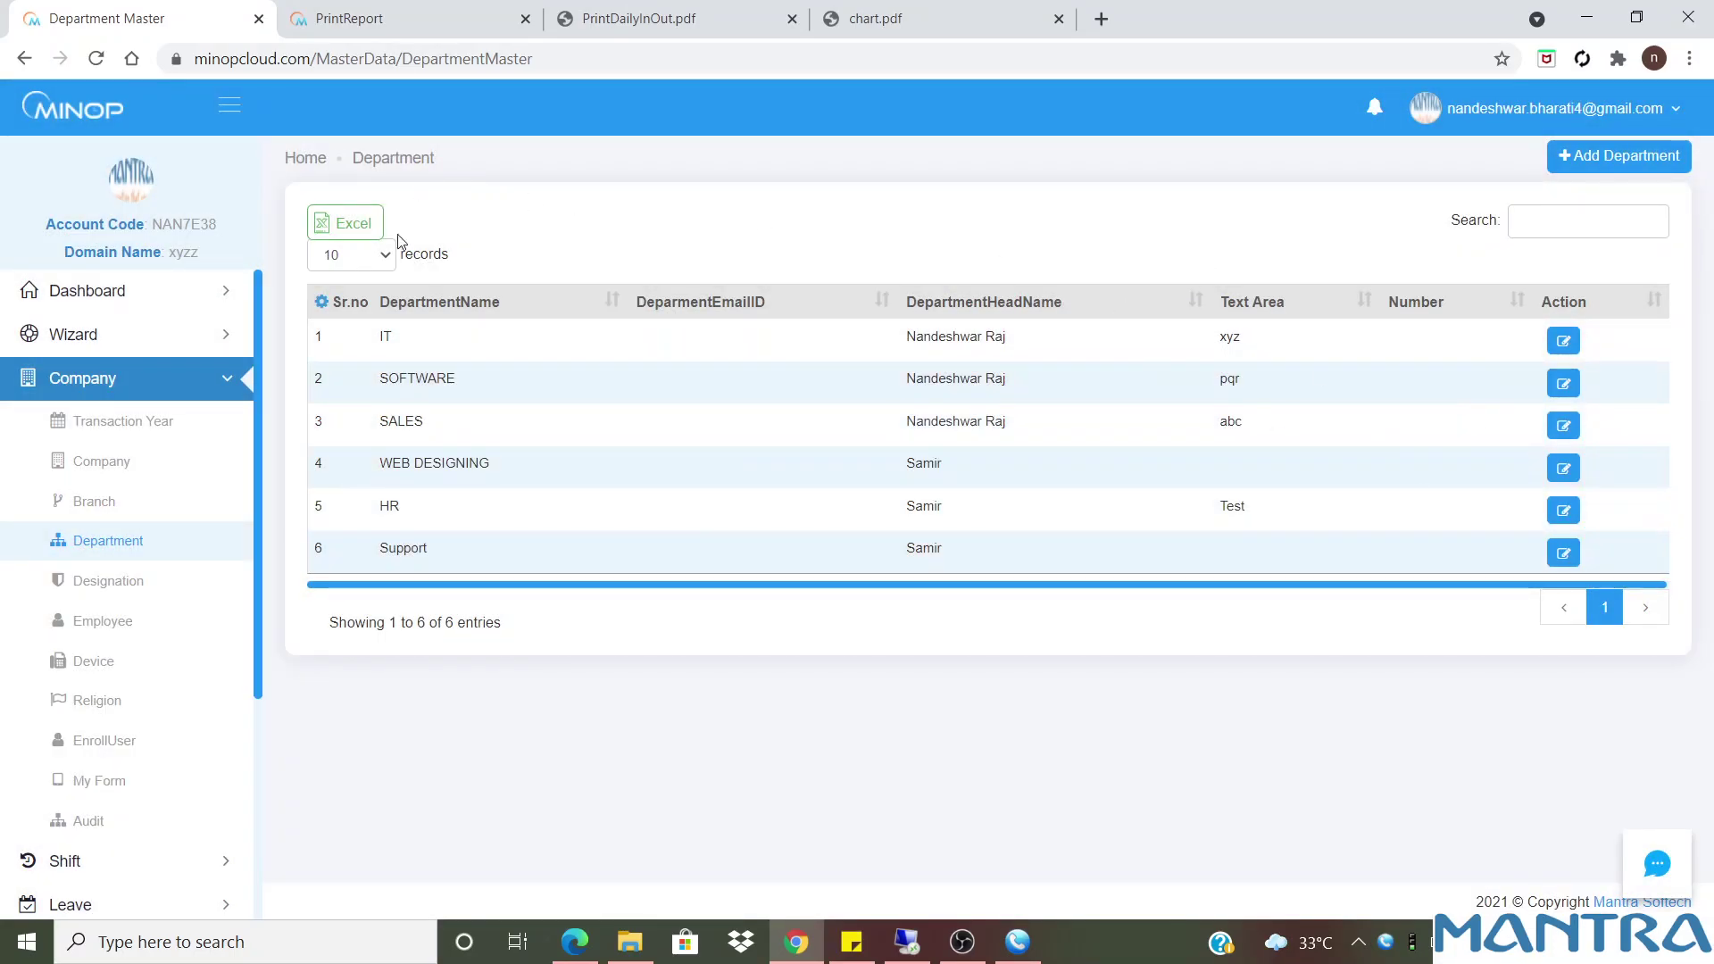
pyautogui.click(127, 518)
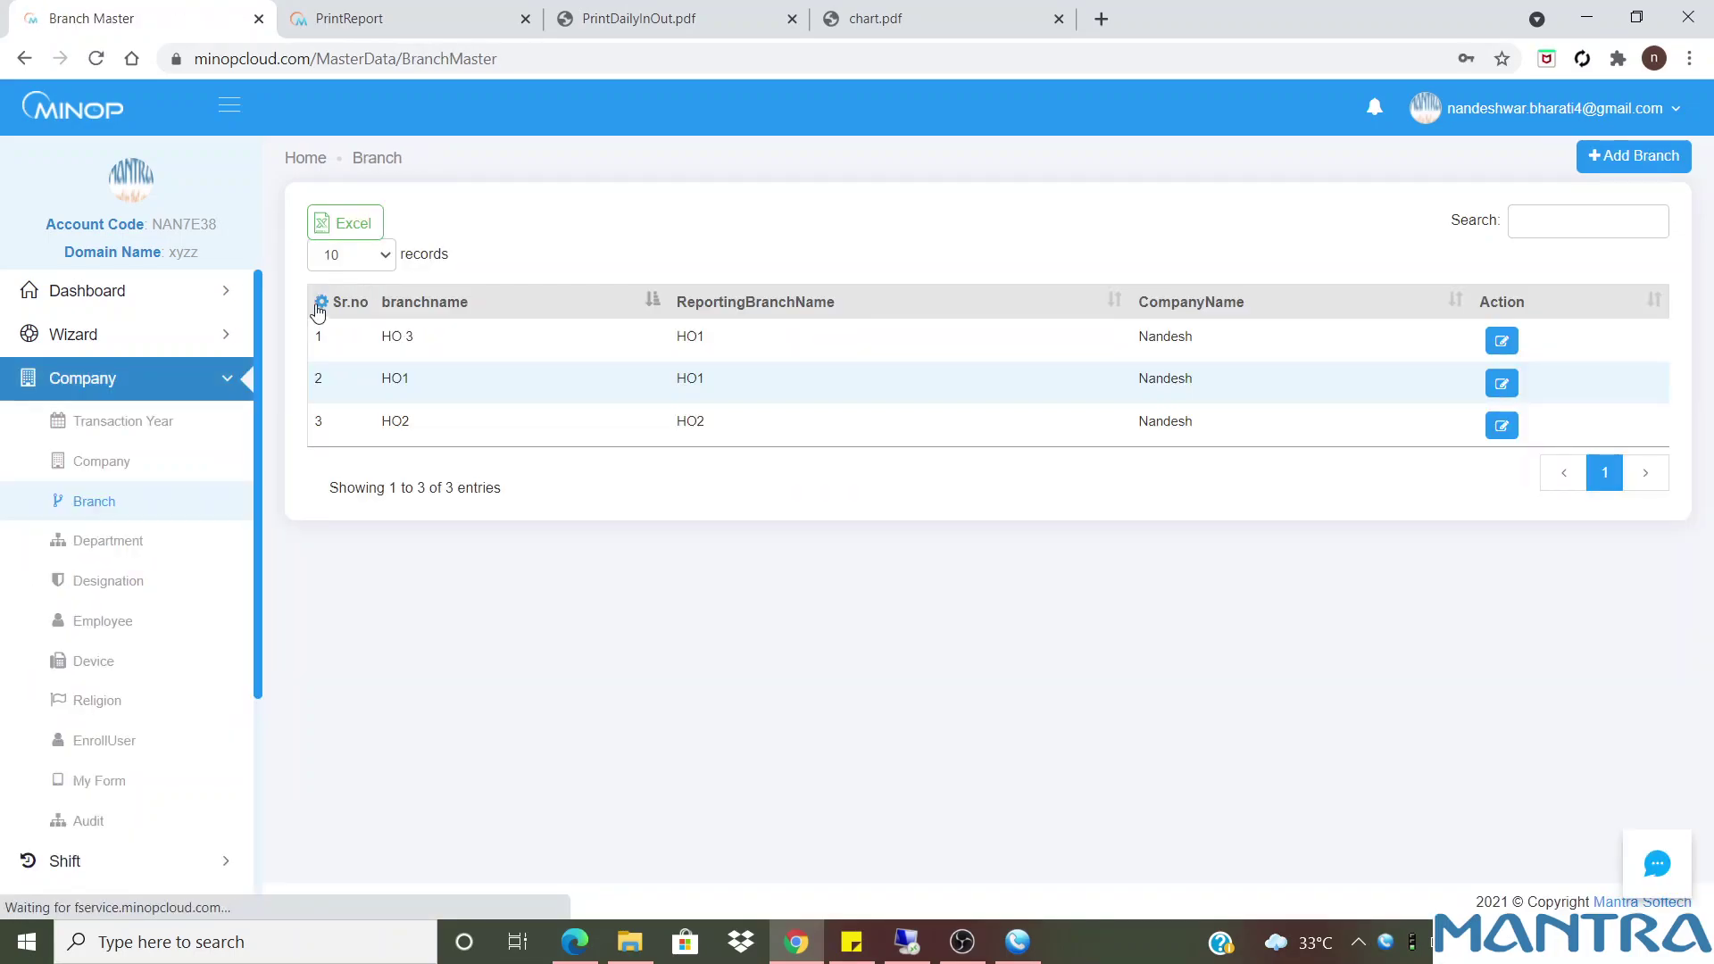
# Add the Text Area and BranchLat columns to the branch table
pyautogui.click(321, 301)
pyautogui.click(1471, 437)
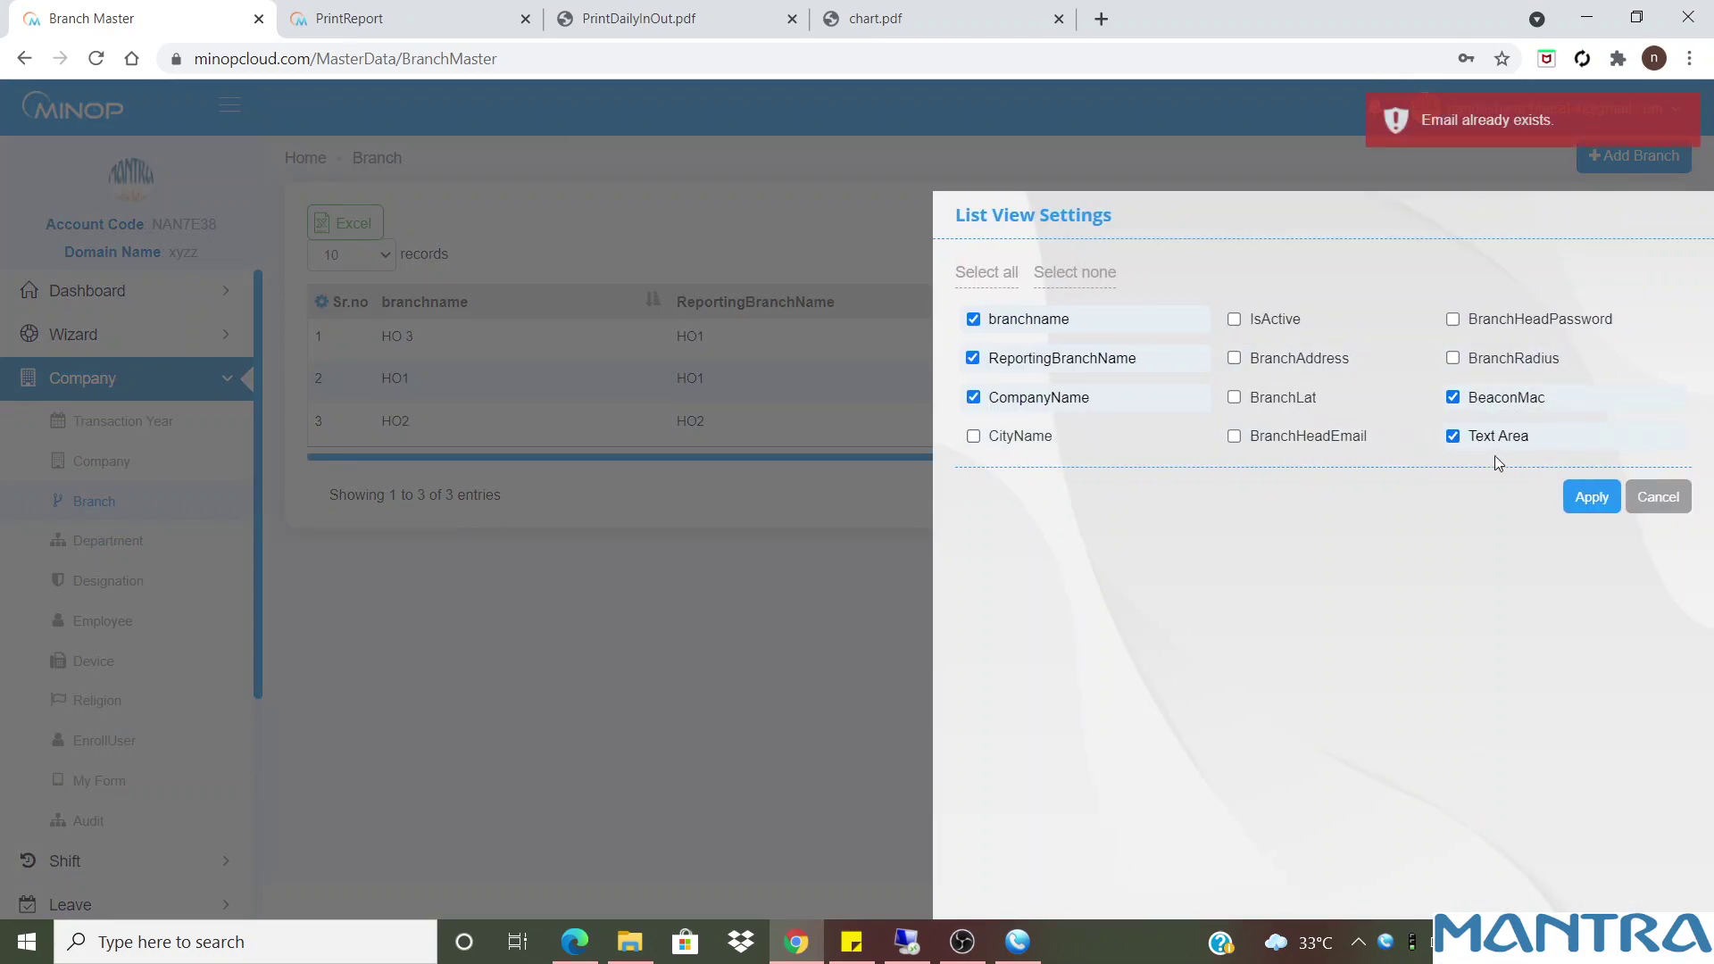
pyautogui.click(1286, 398)
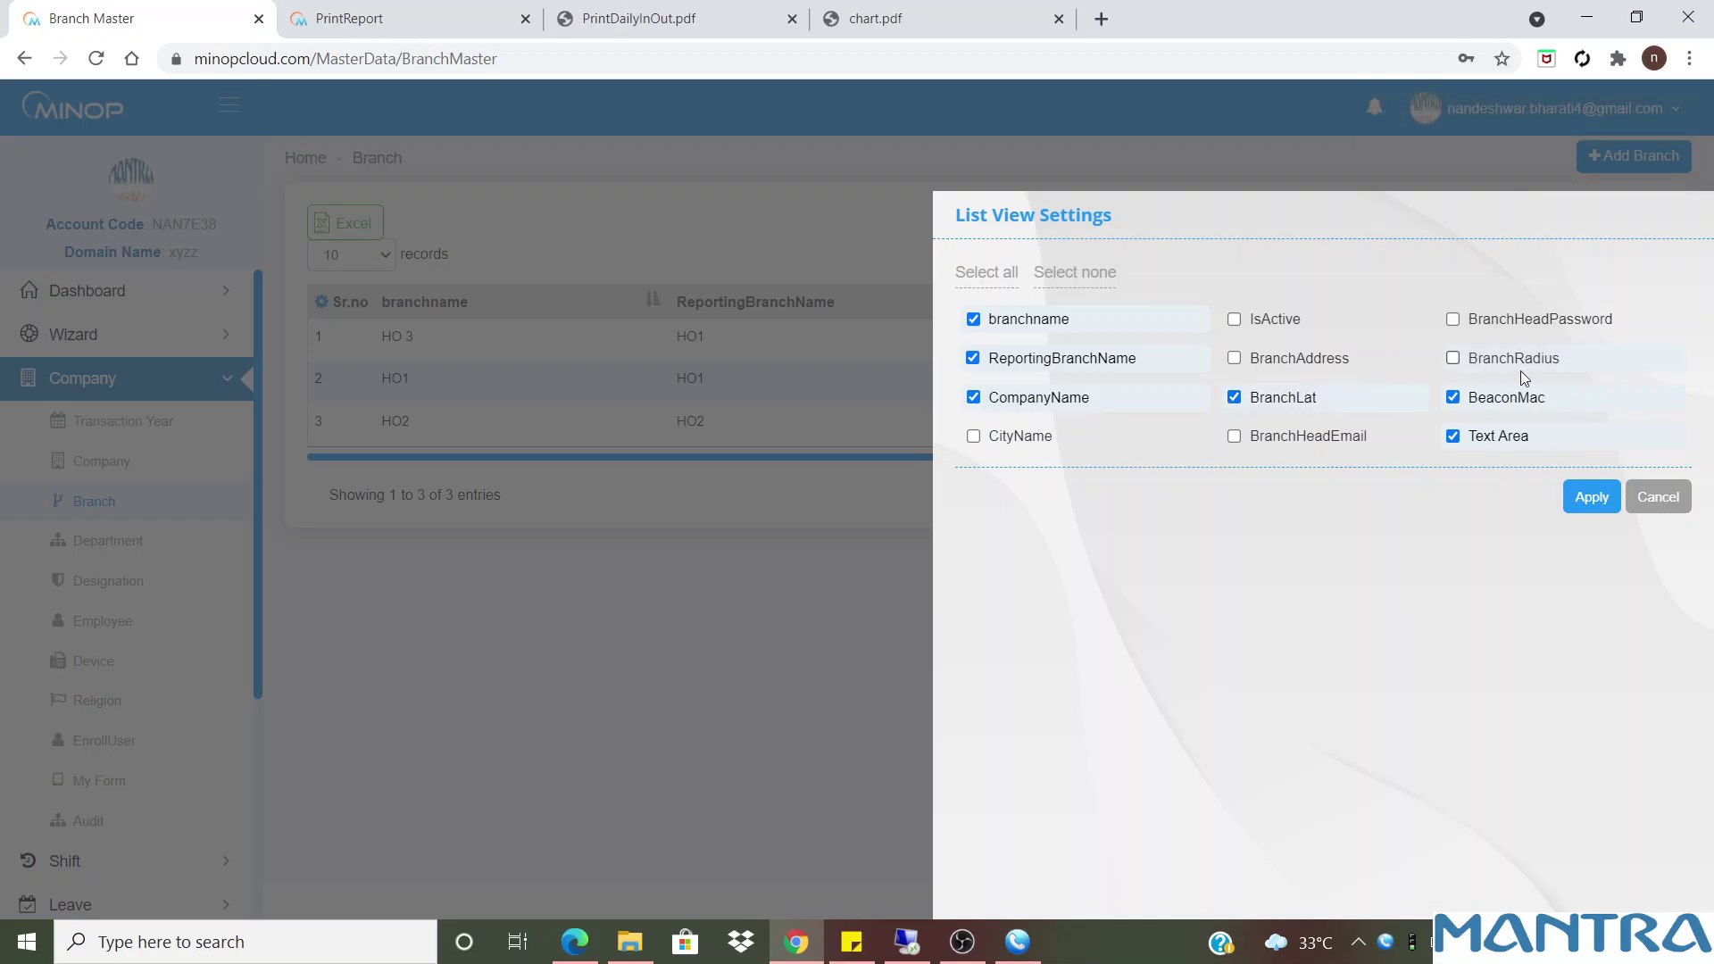
pyautogui.click(1585, 498)
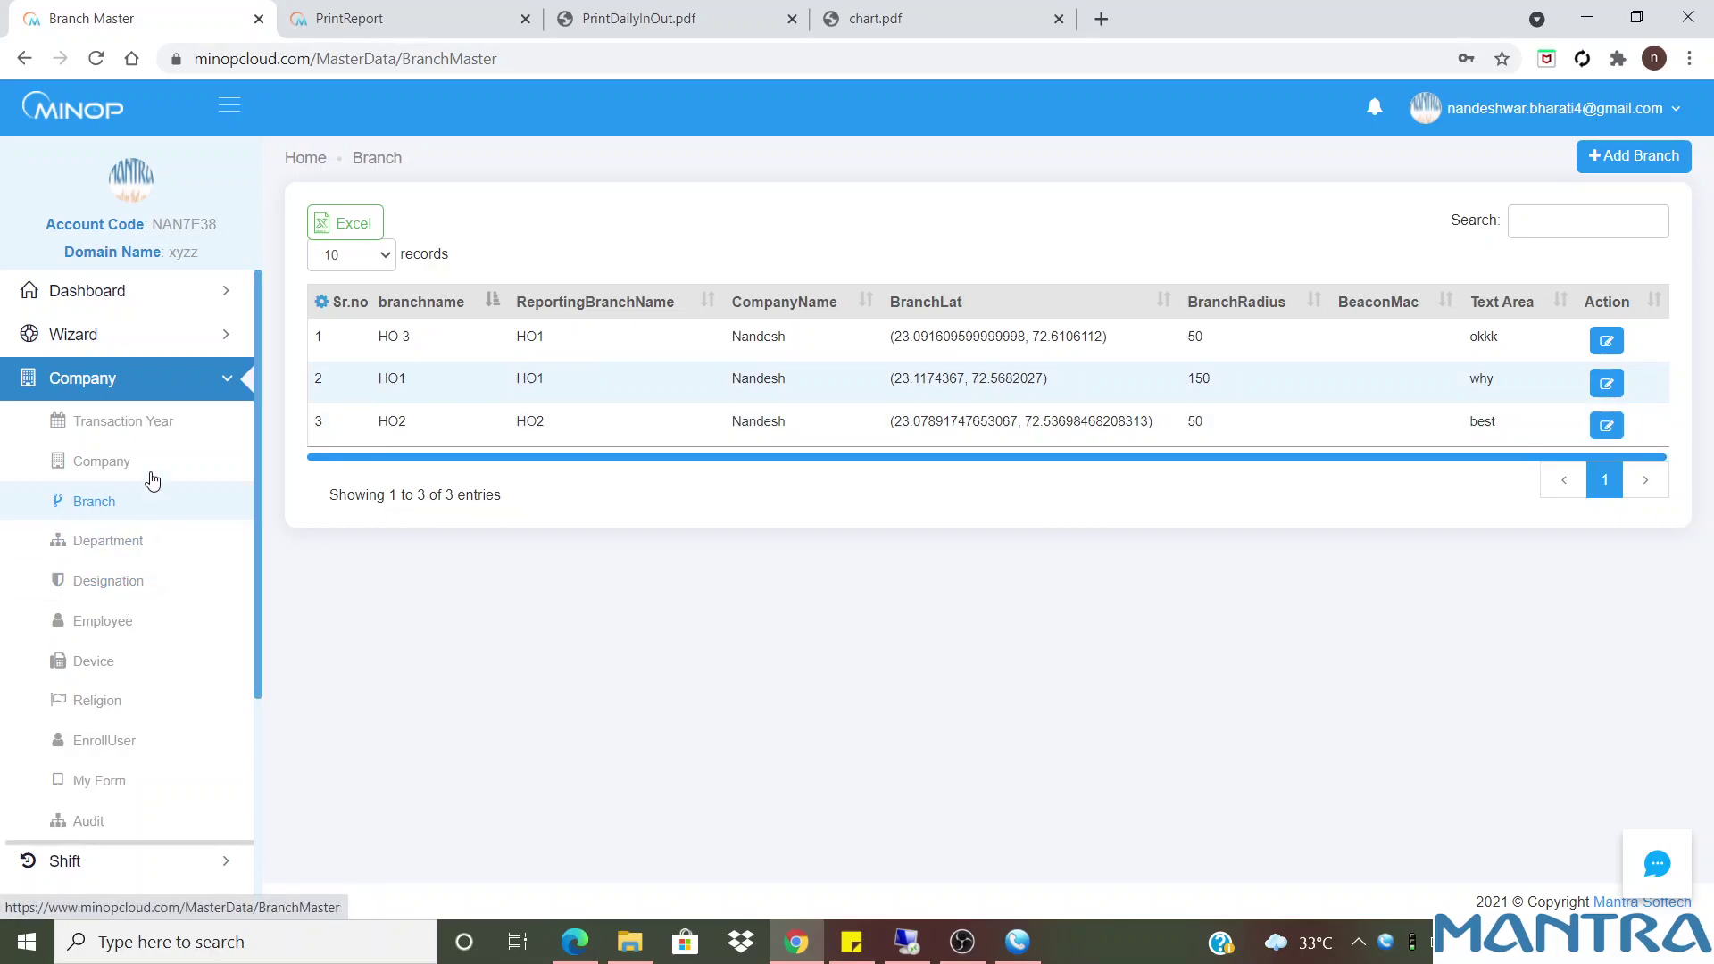
# Switch on Branch Geo Fence in the System Setting Wizard, finish it, and open Company > Branch
pyautogui.click(127, 338)
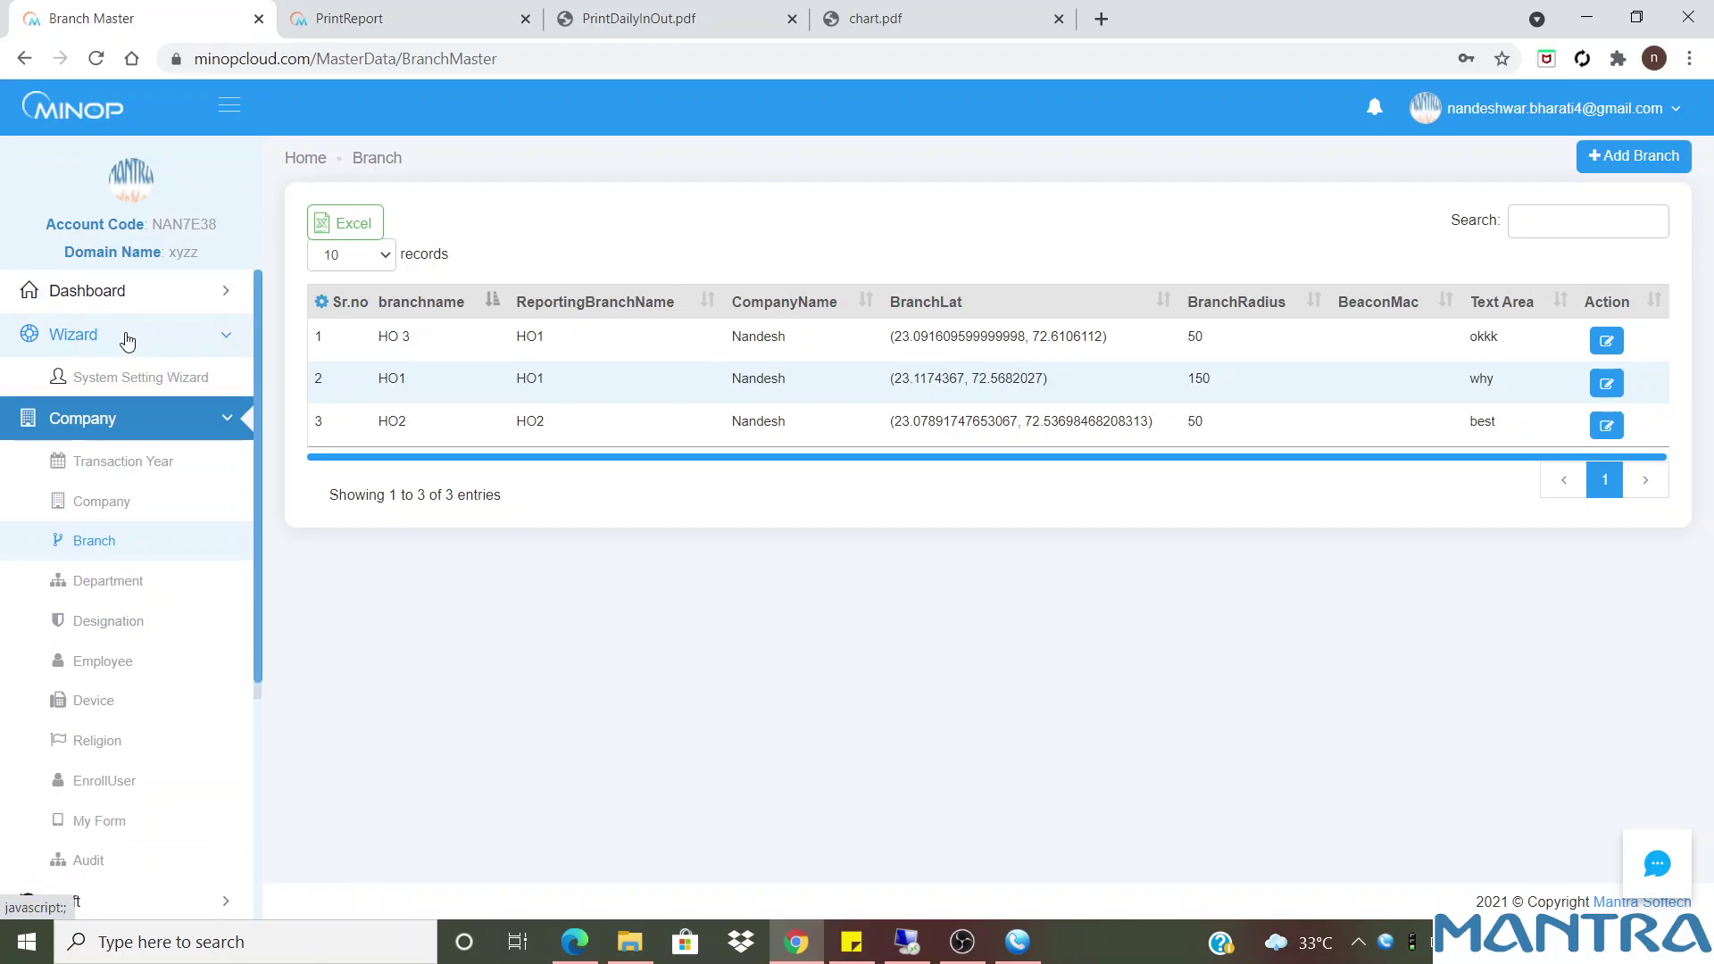
pyautogui.click(134, 340)
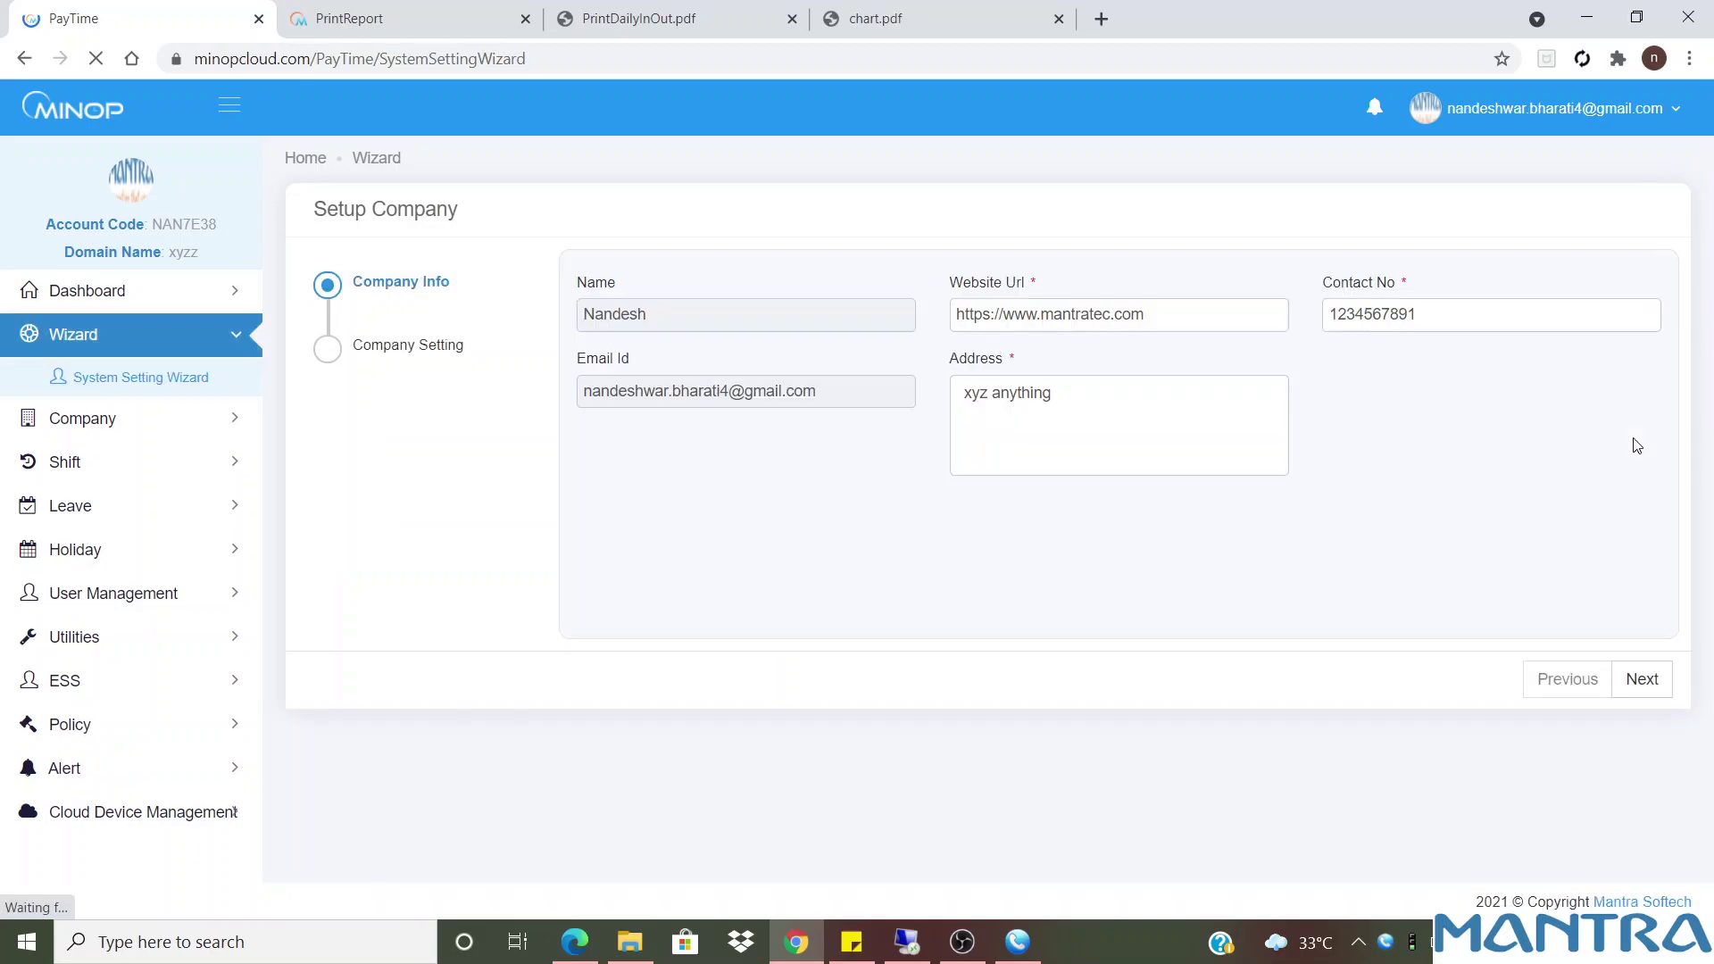
pyautogui.click(1651, 677)
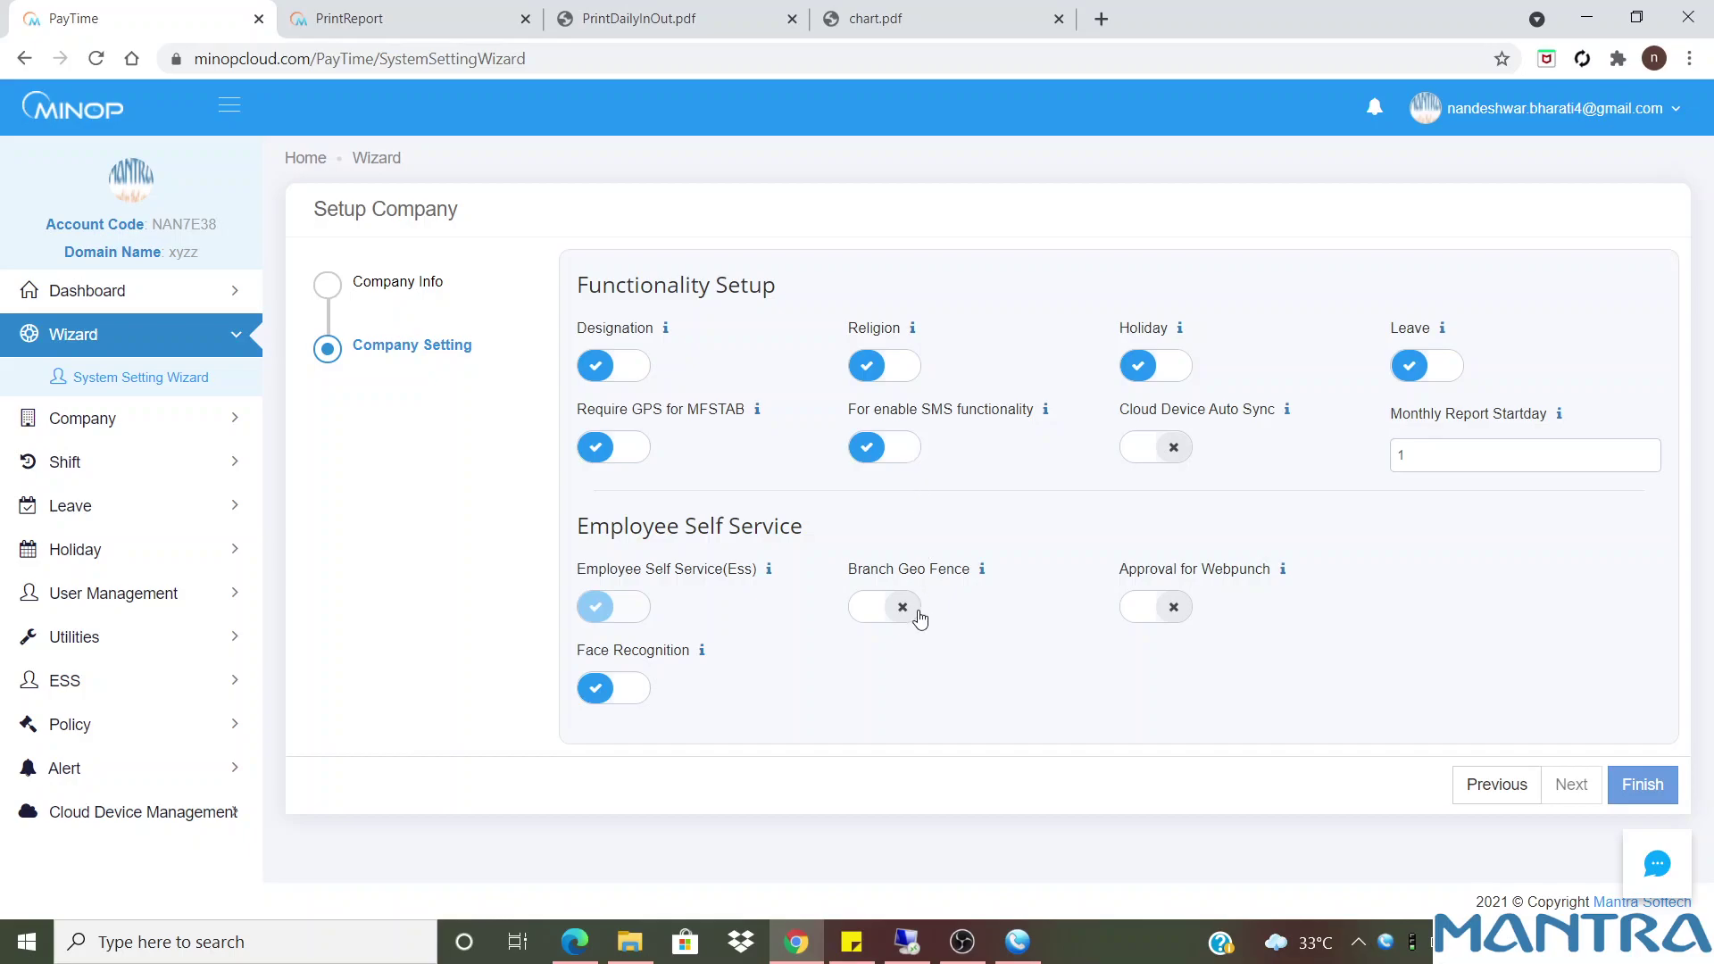
pyautogui.click(885, 614)
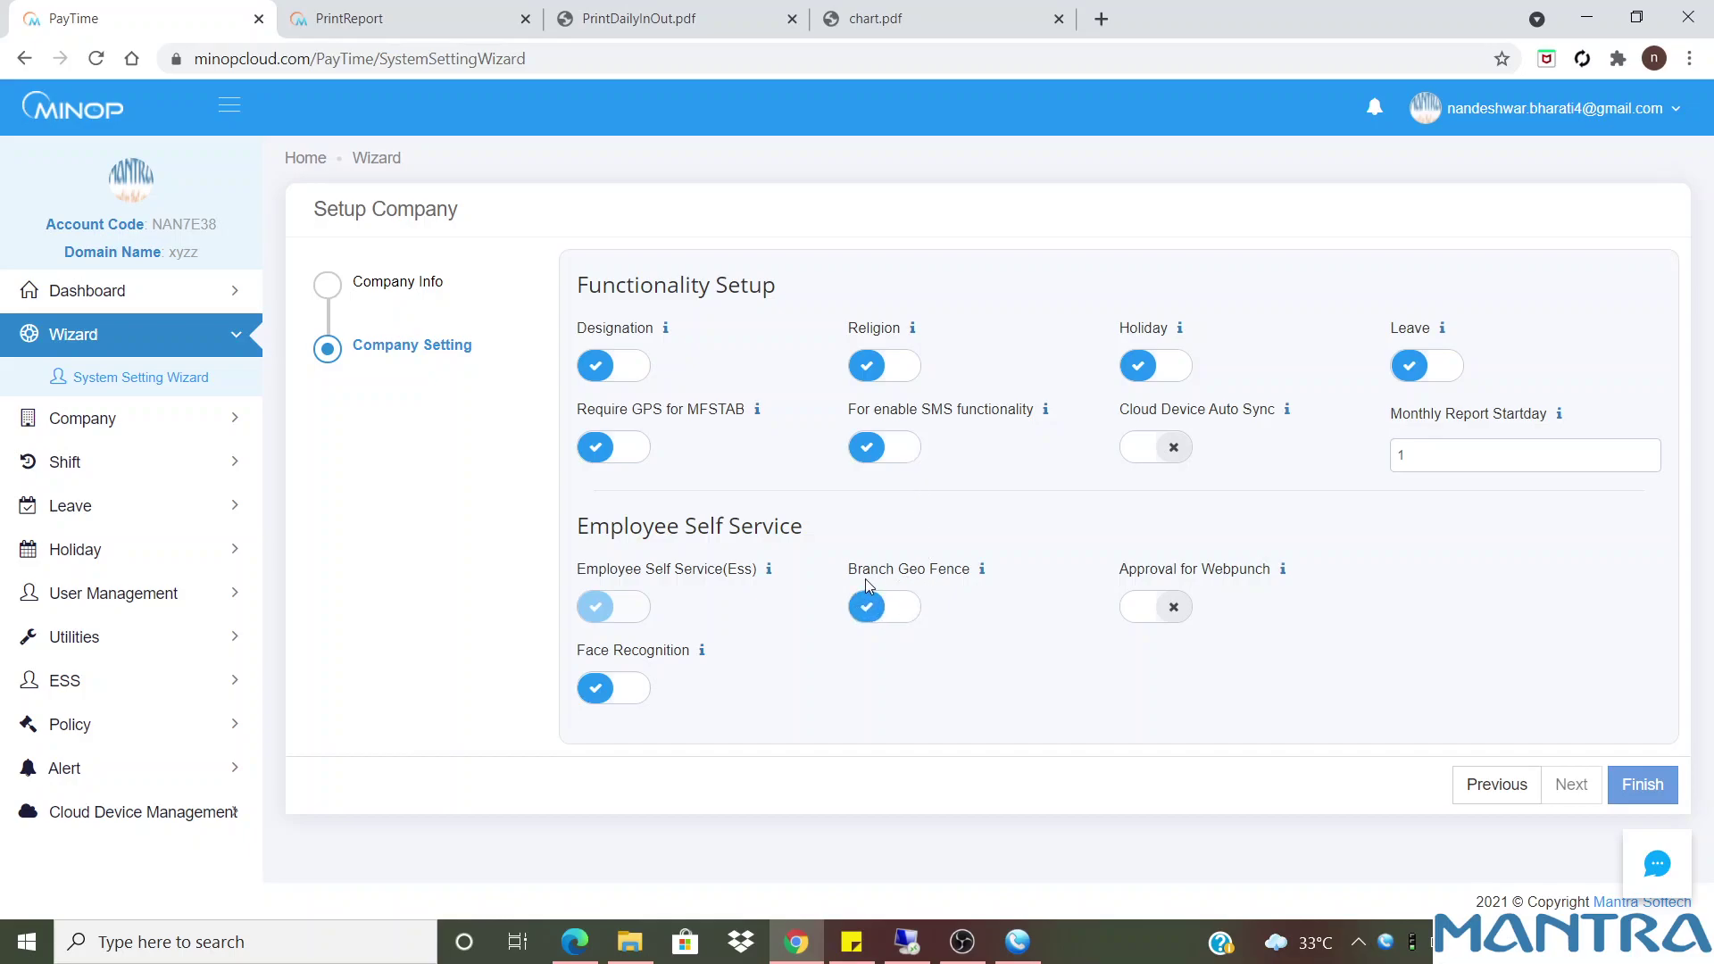
pyautogui.moveTo(969, 580); pyautogui.dragTo(842, 580)
pyautogui.click(1638, 782)
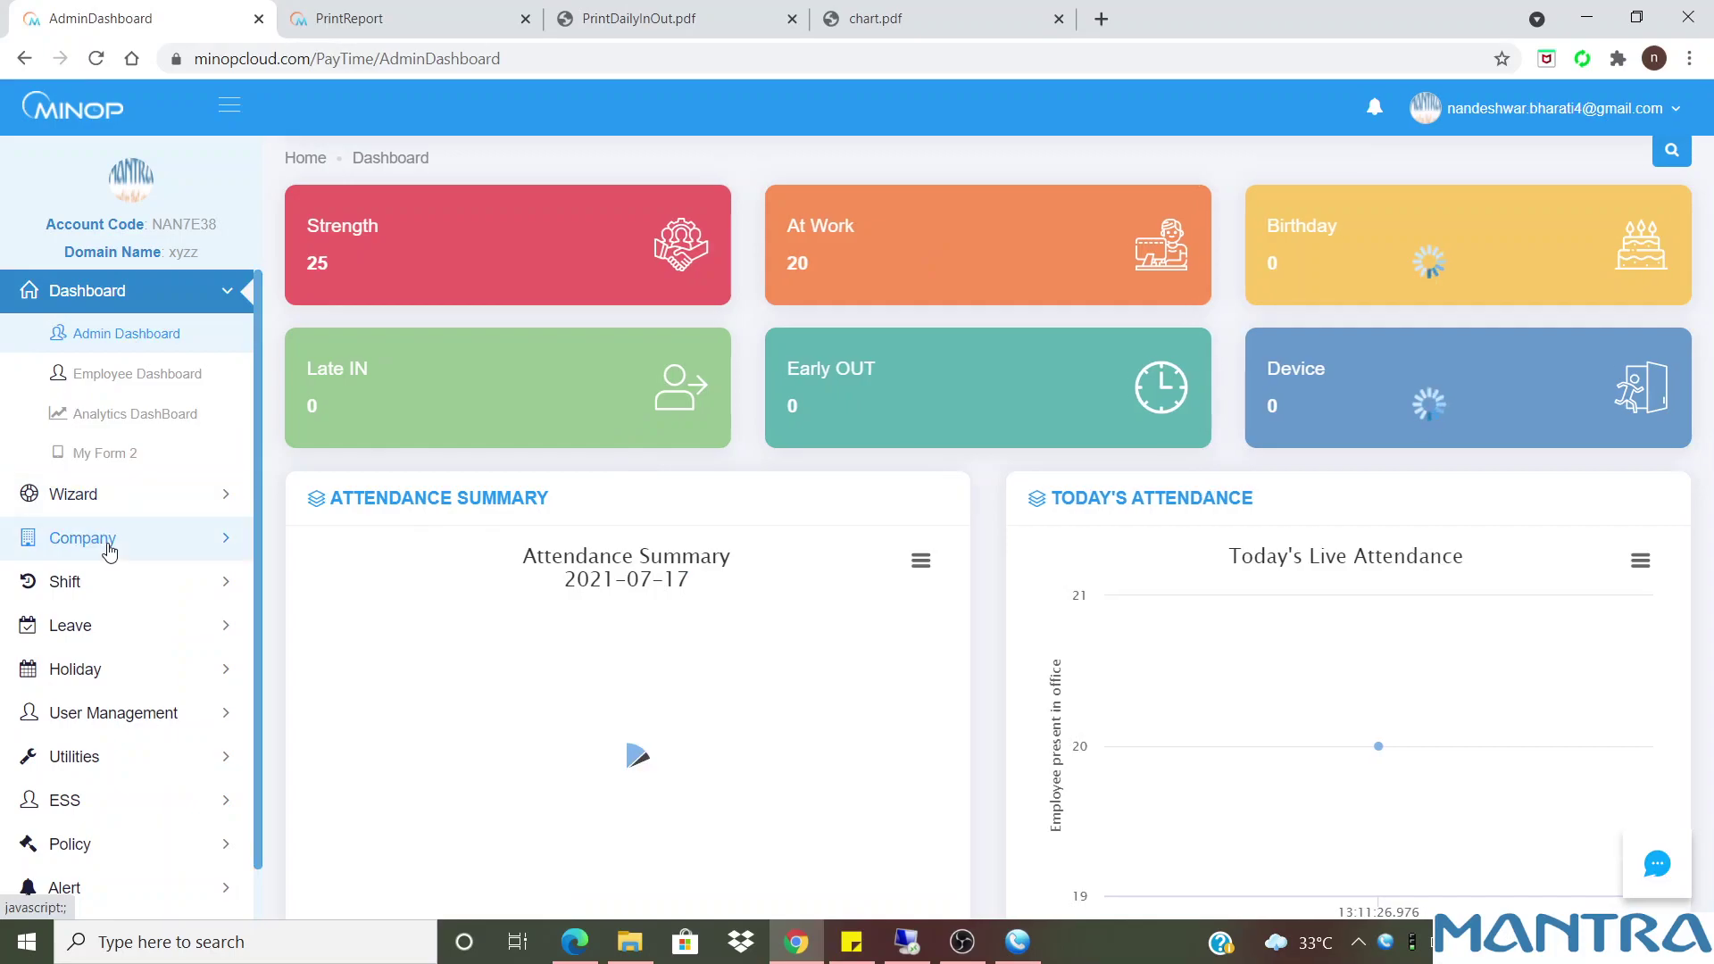
pyautogui.click(98, 538)
pyautogui.click(98, 416)
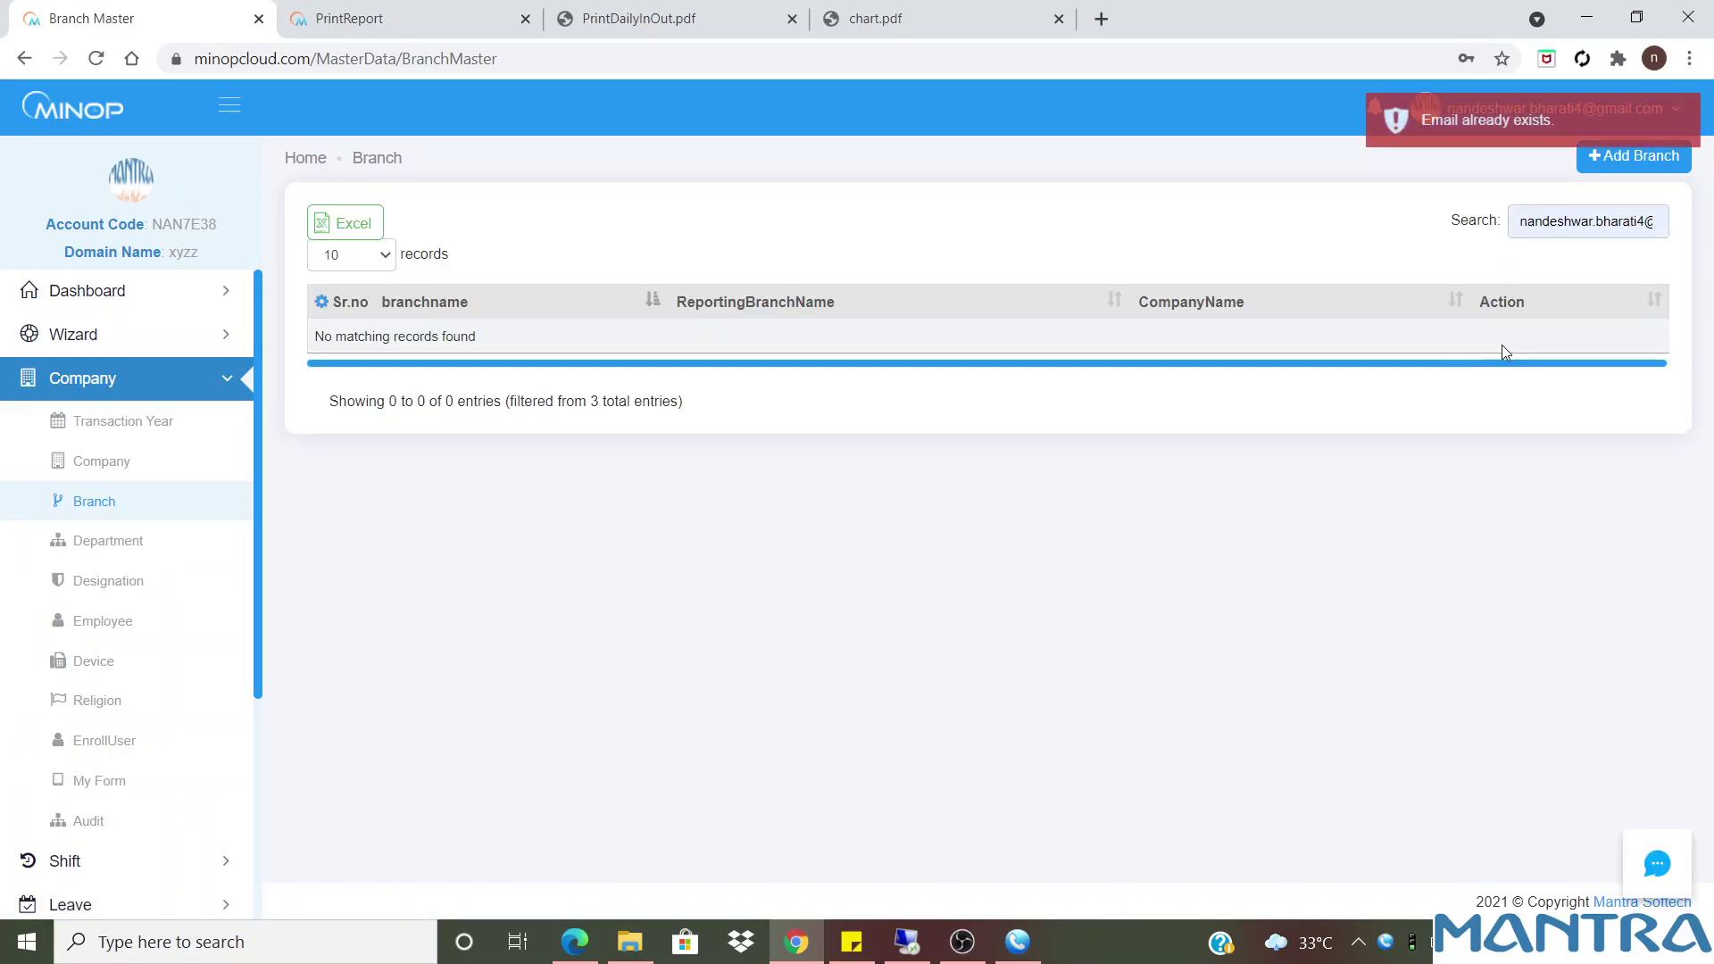
# Clear the Branch list search filter so all branches show
pyautogui.doubleClick(1609, 224)
pyautogui.press('BackSpace')
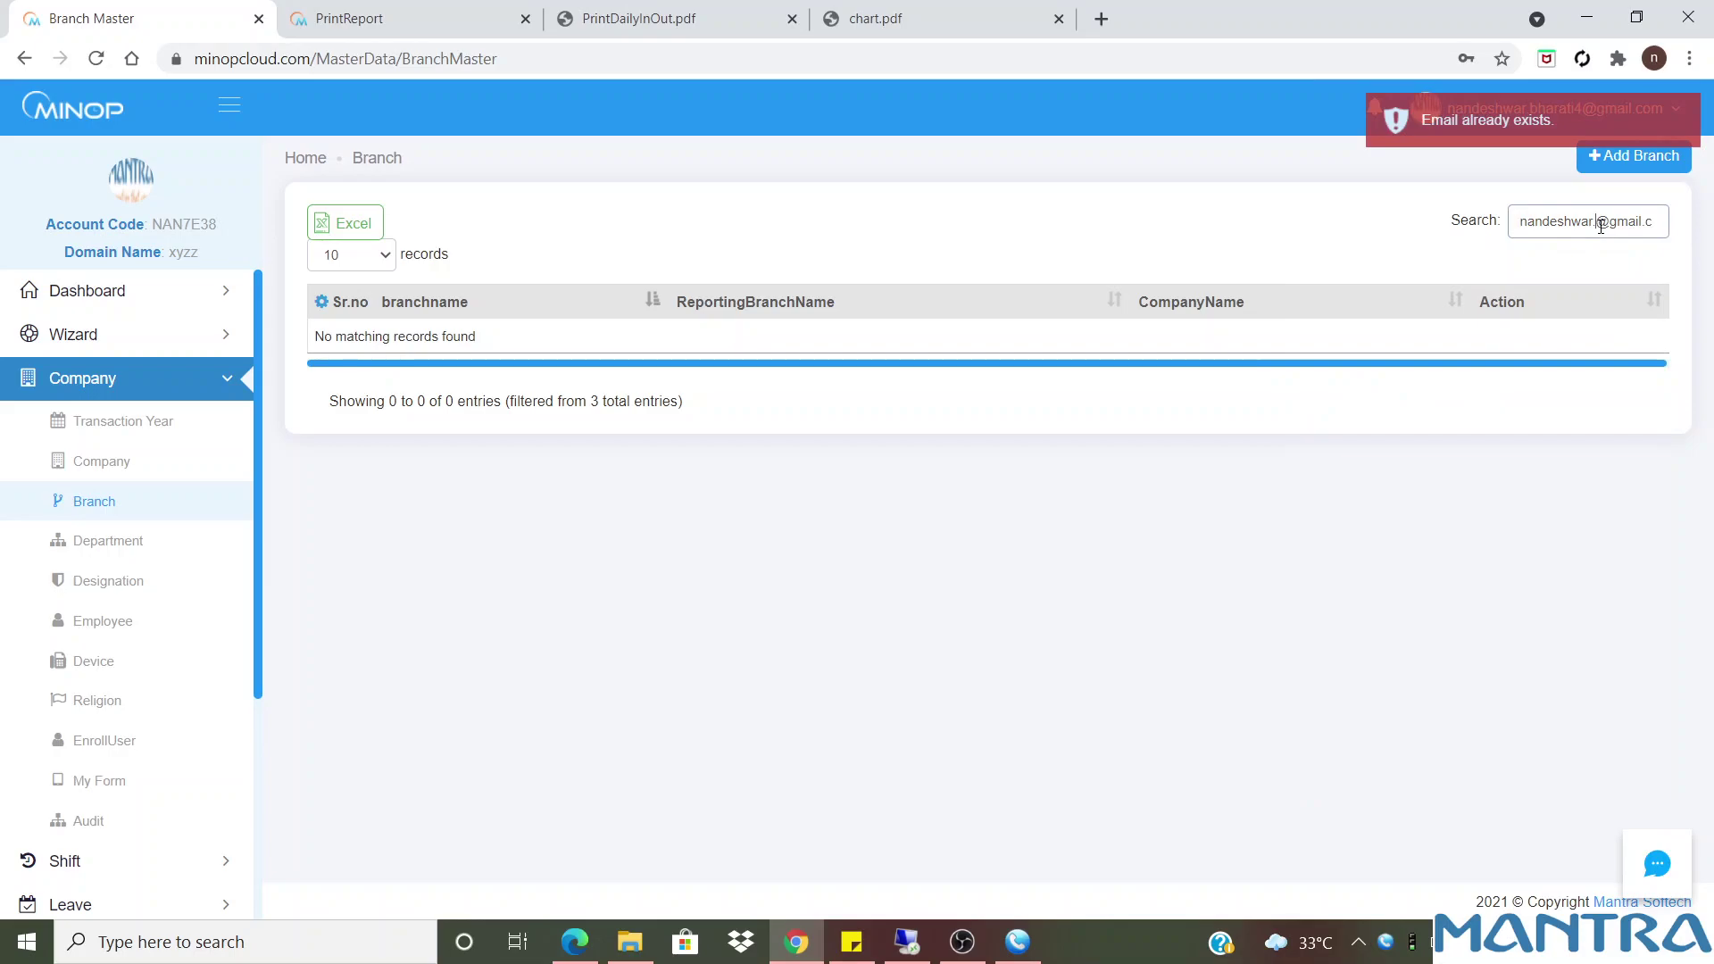
pyautogui.hotkey('ctrl', 'a')
pyautogui.press('BackSpace')
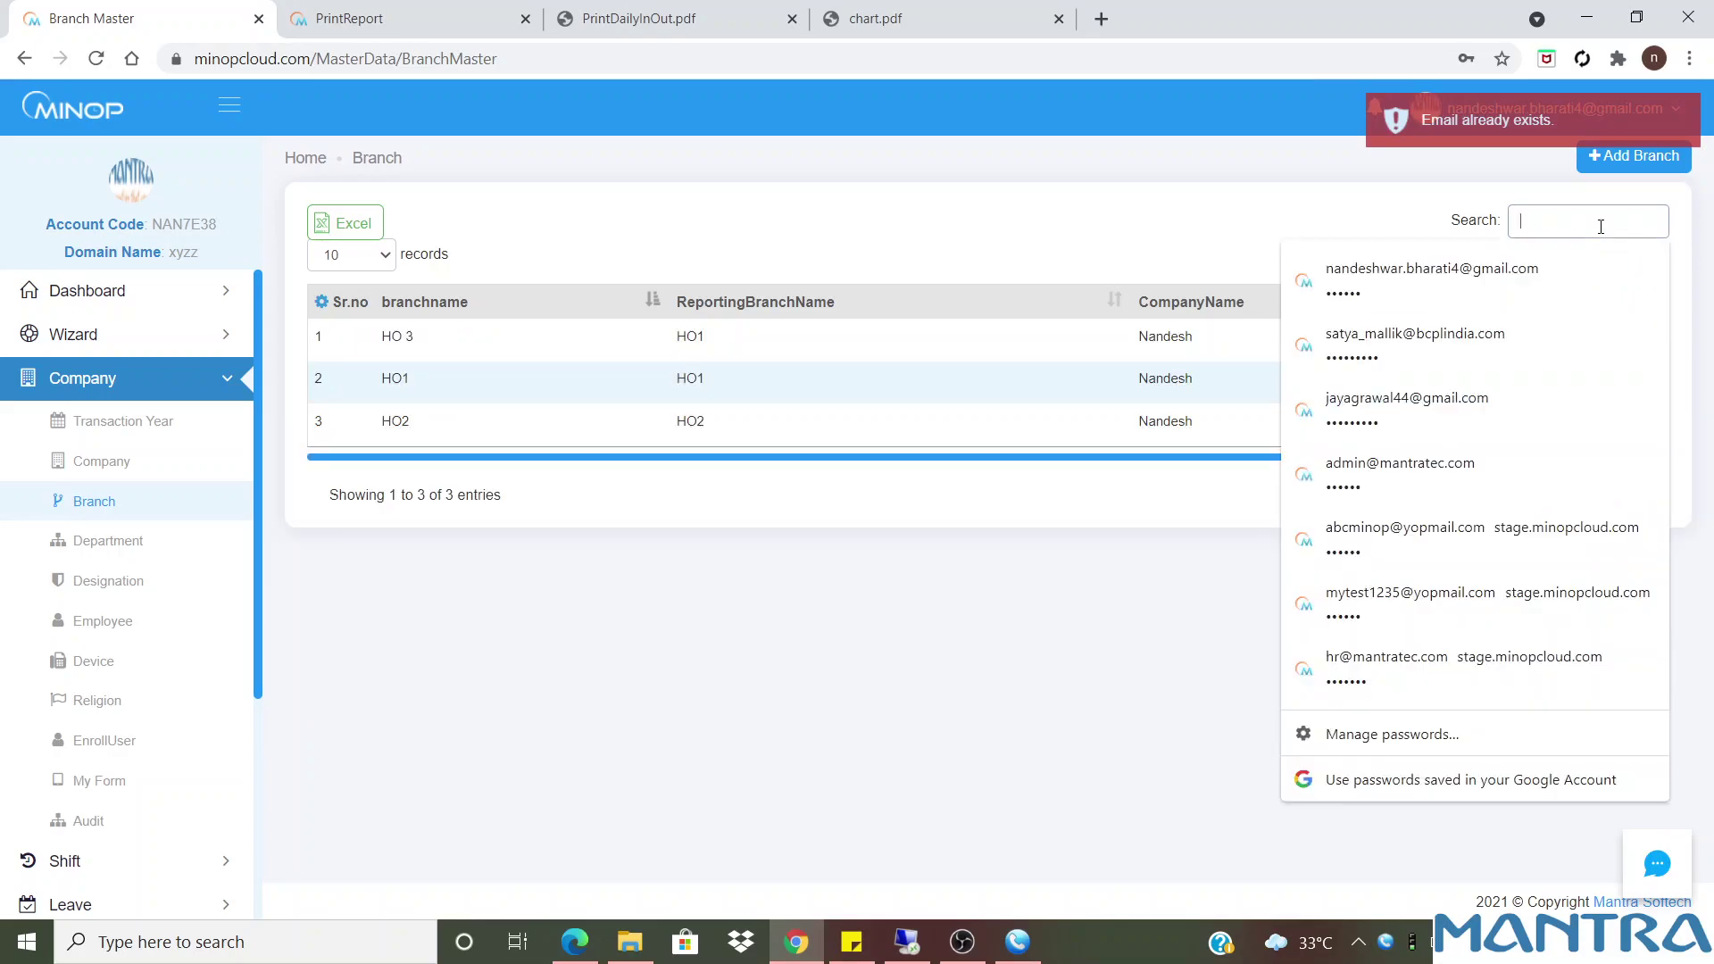
pyautogui.click(1388, 363)
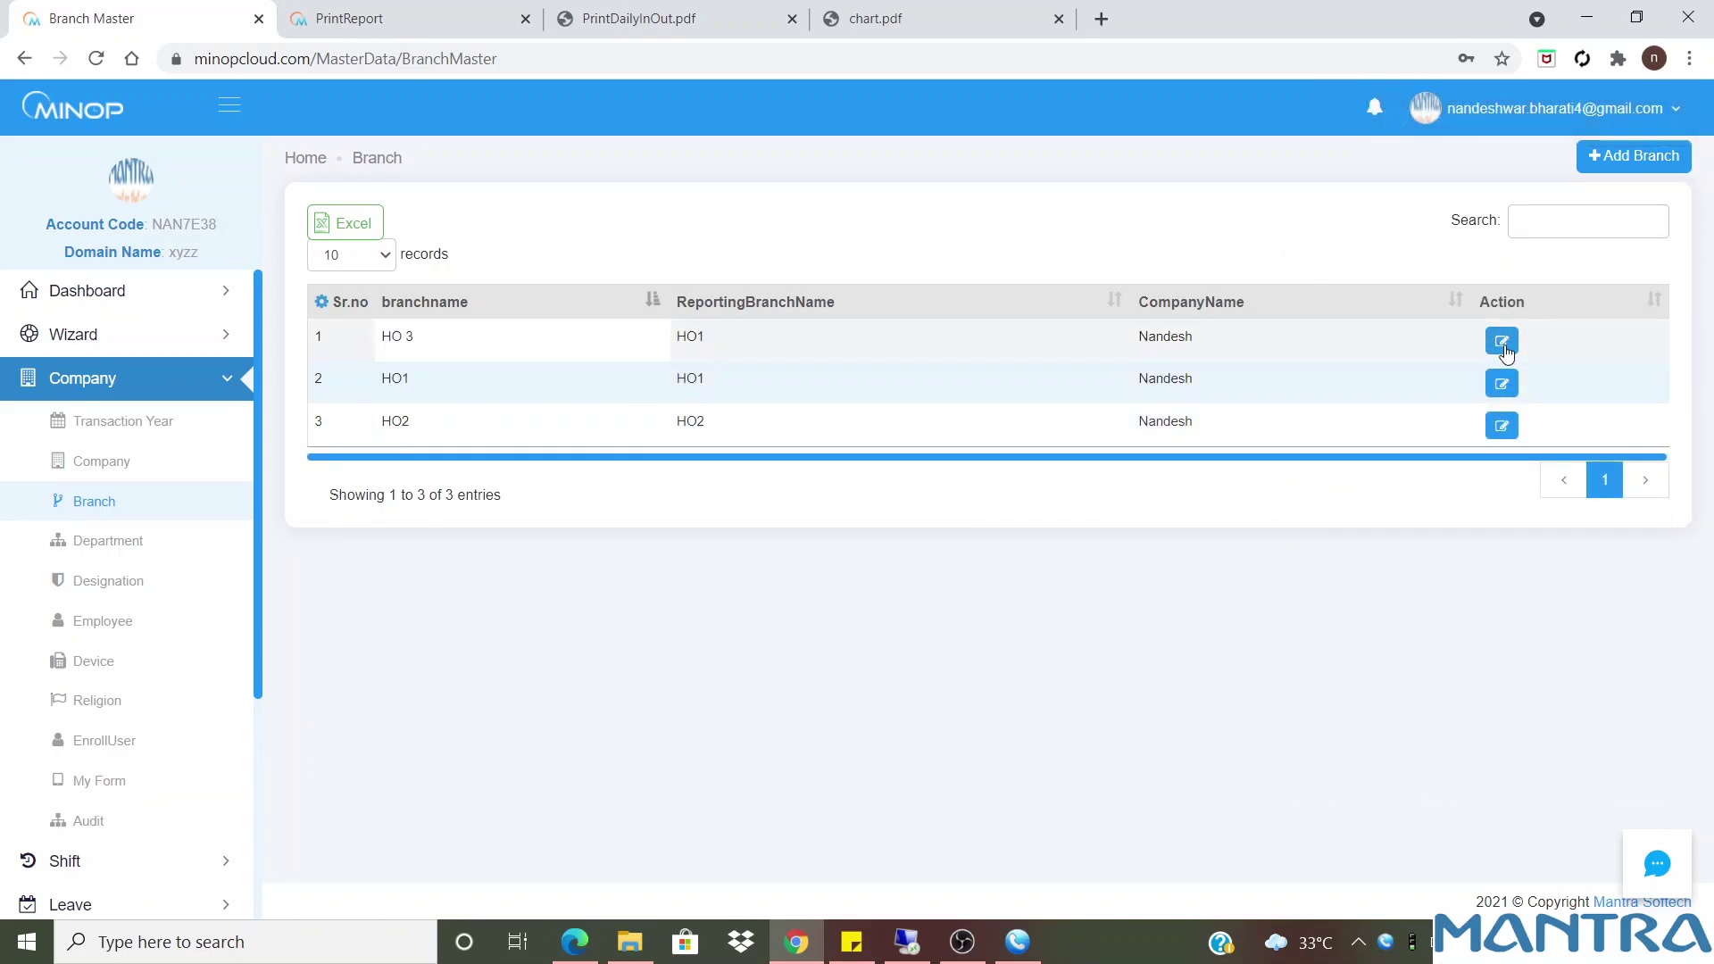
# Change branch HO 3's geofence radius from 50 to 150 and save, keeping 10 records per page
pyautogui.click(1459, 366)
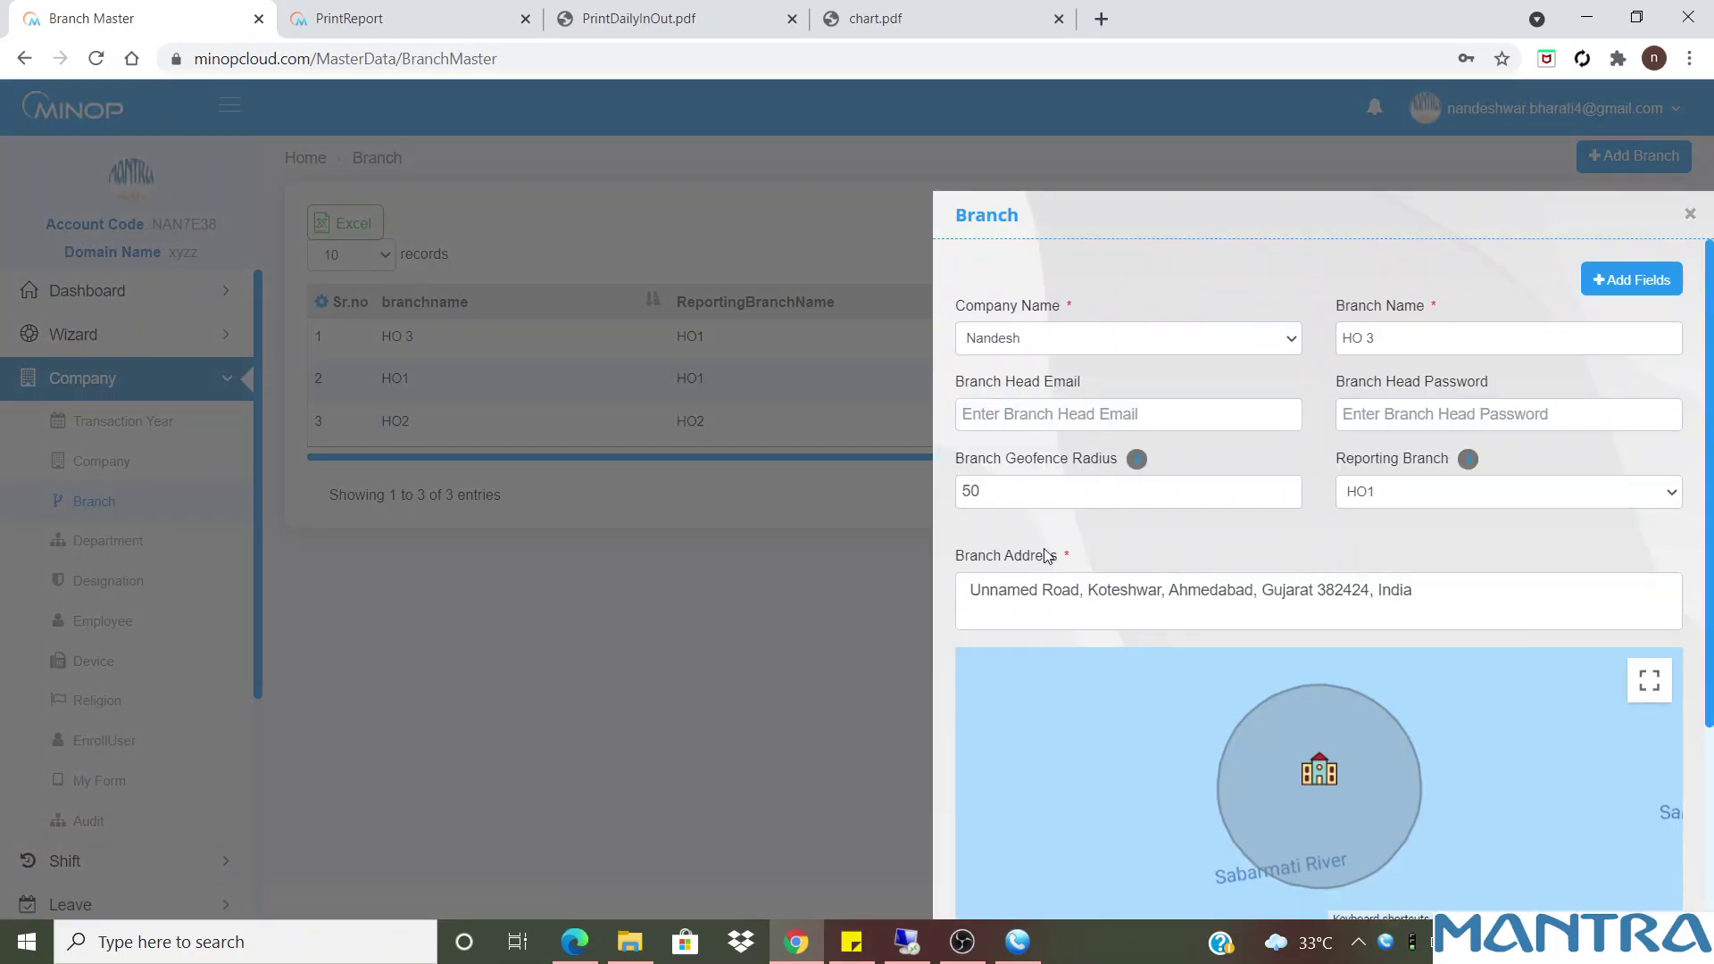
pyautogui.click(1017, 495)
pyautogui.moveTo(962, 470); pyautogui.dragTo(1120, 469)
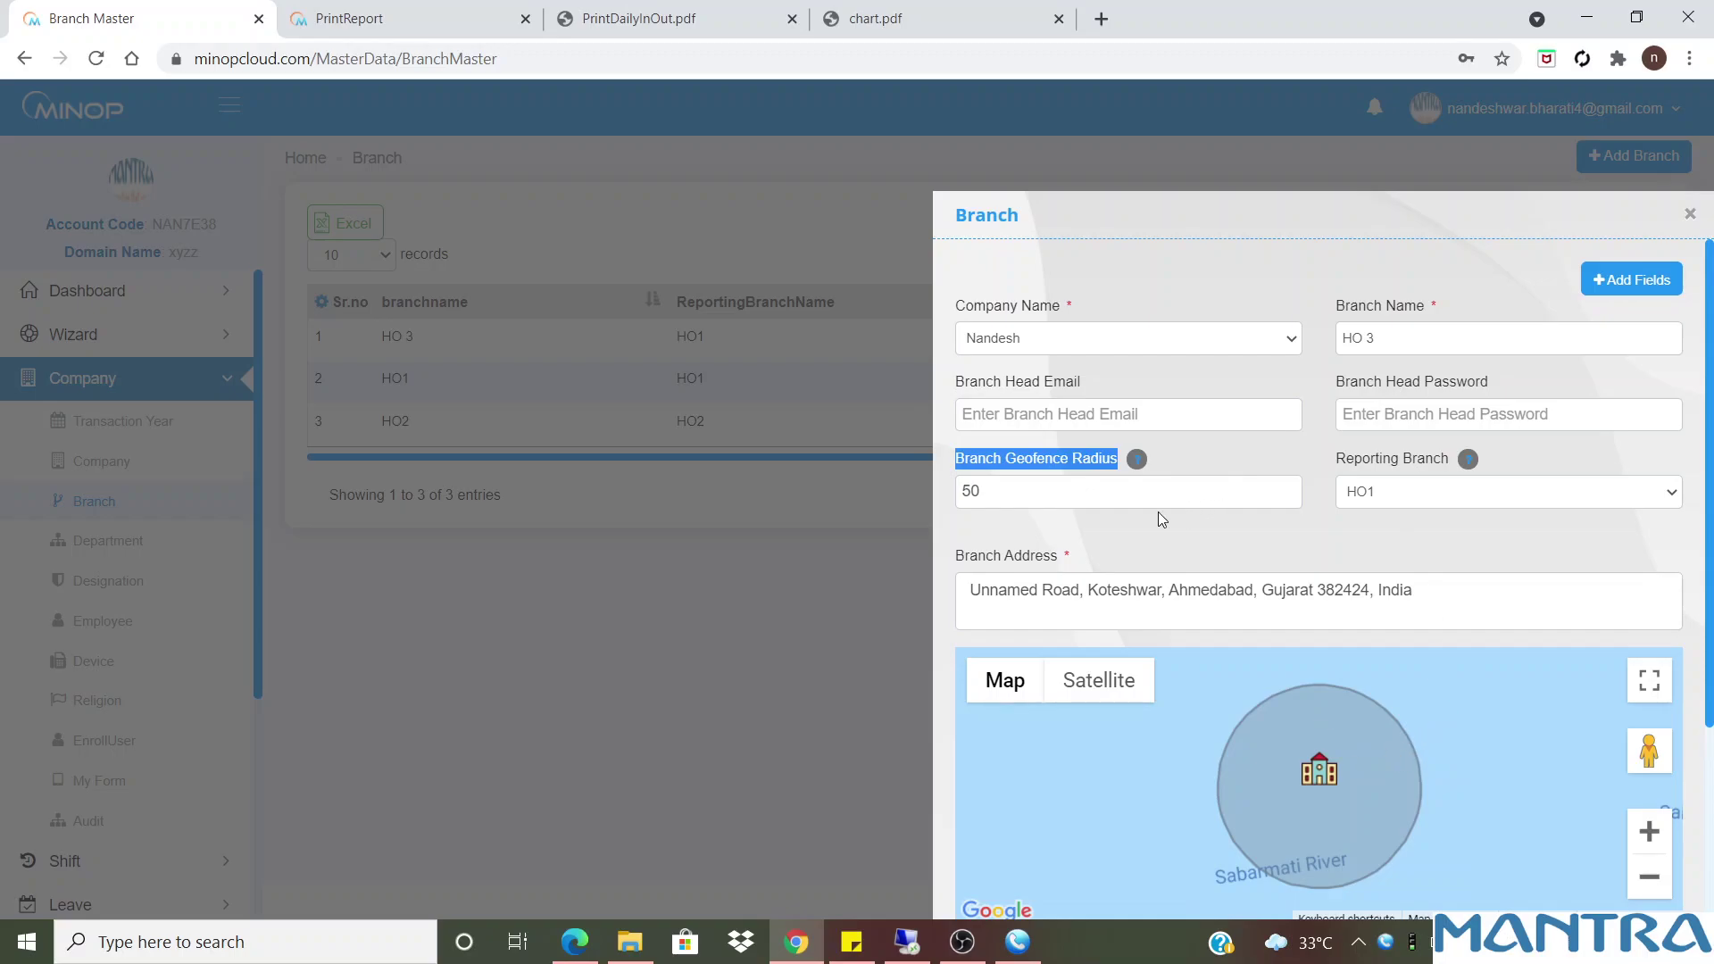
pyautogui.doubleClick(953, 487)
pyautogui.write('150')
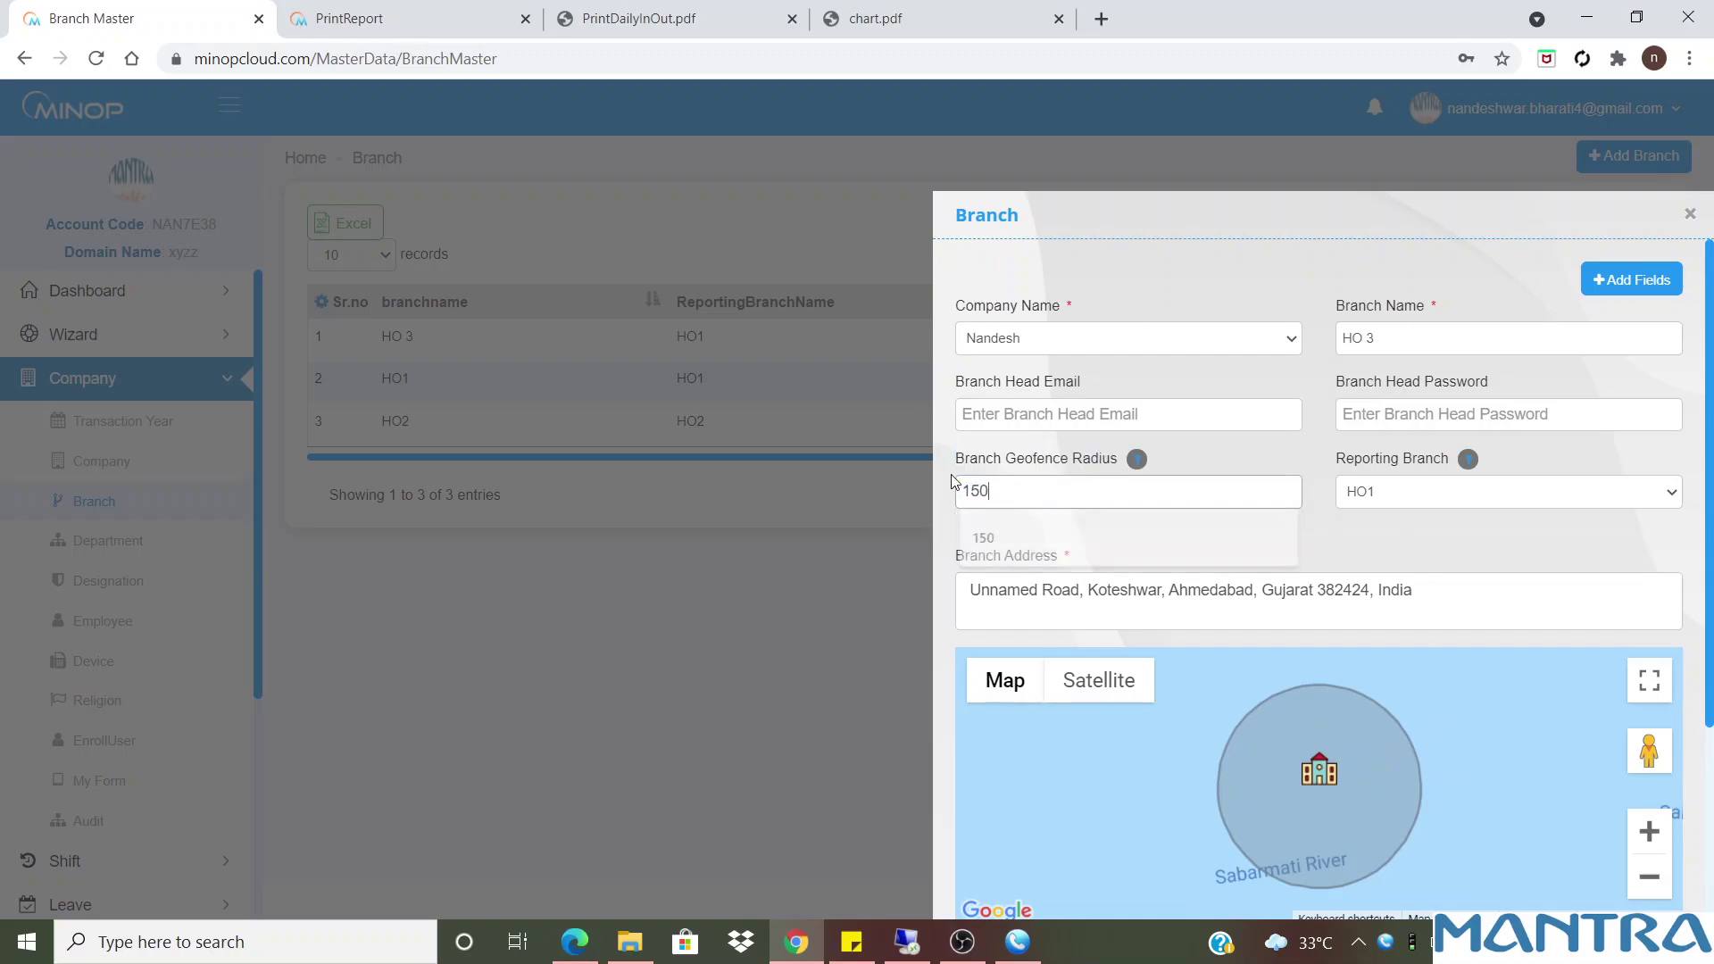
pyautogui.click(1339, 569)
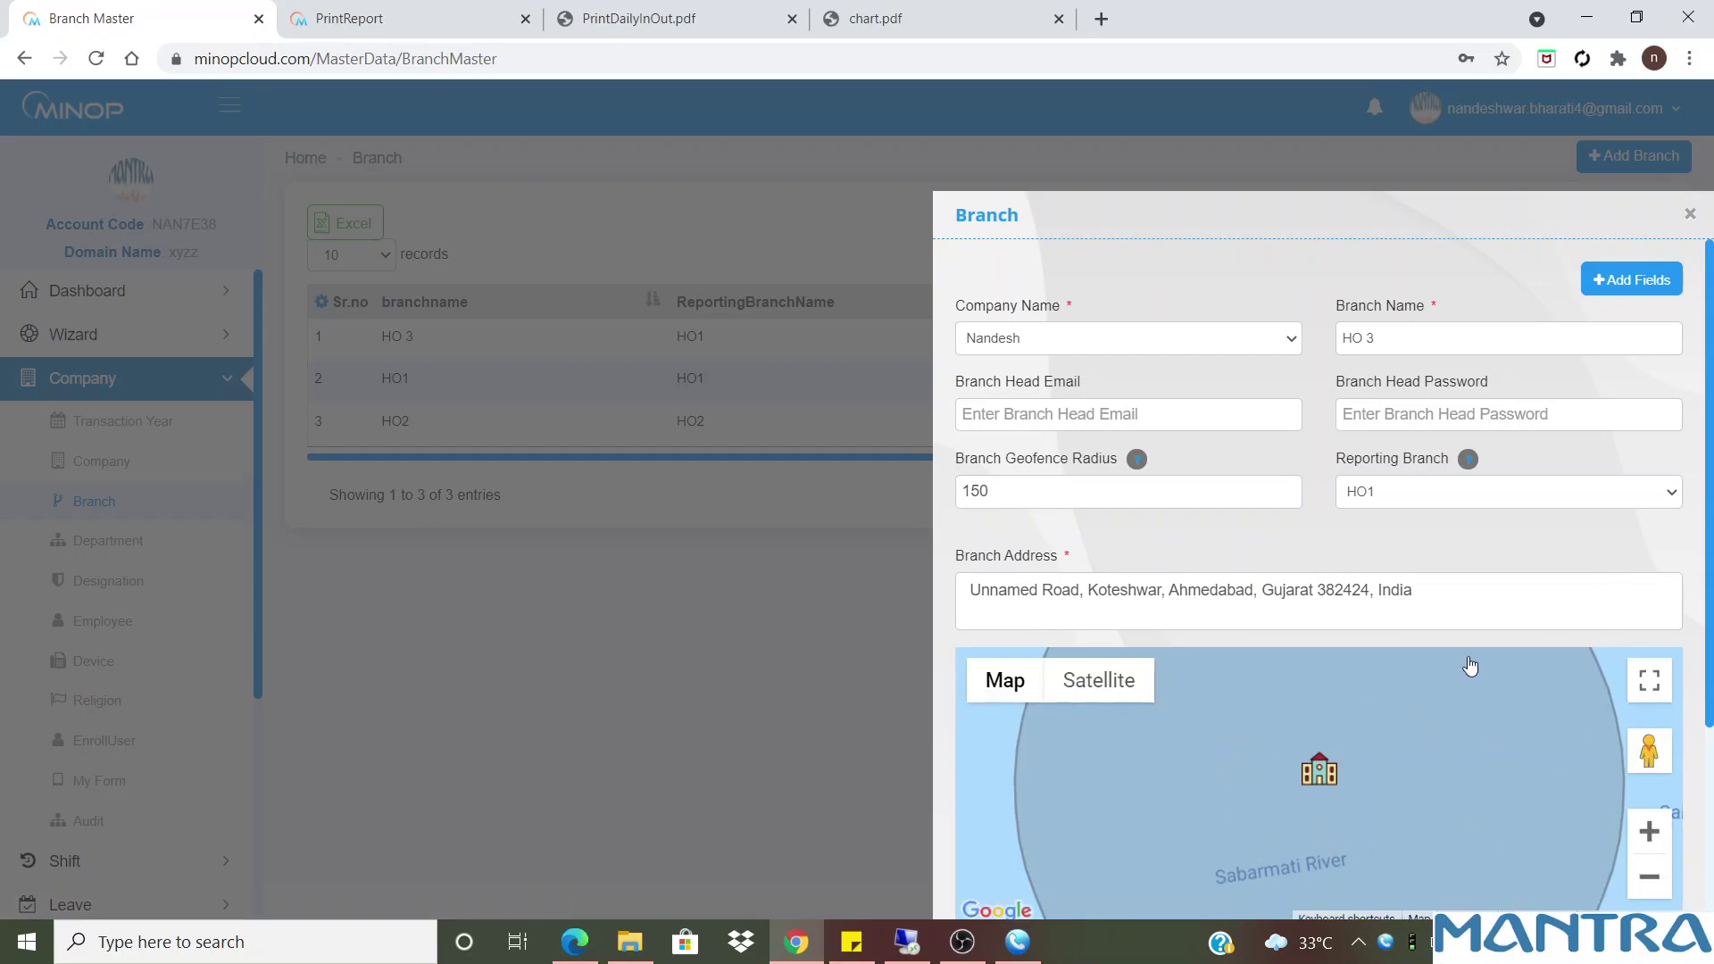
pyautogui.moveTo(1707, 567); pyautogui.dragTo(1711, 763)
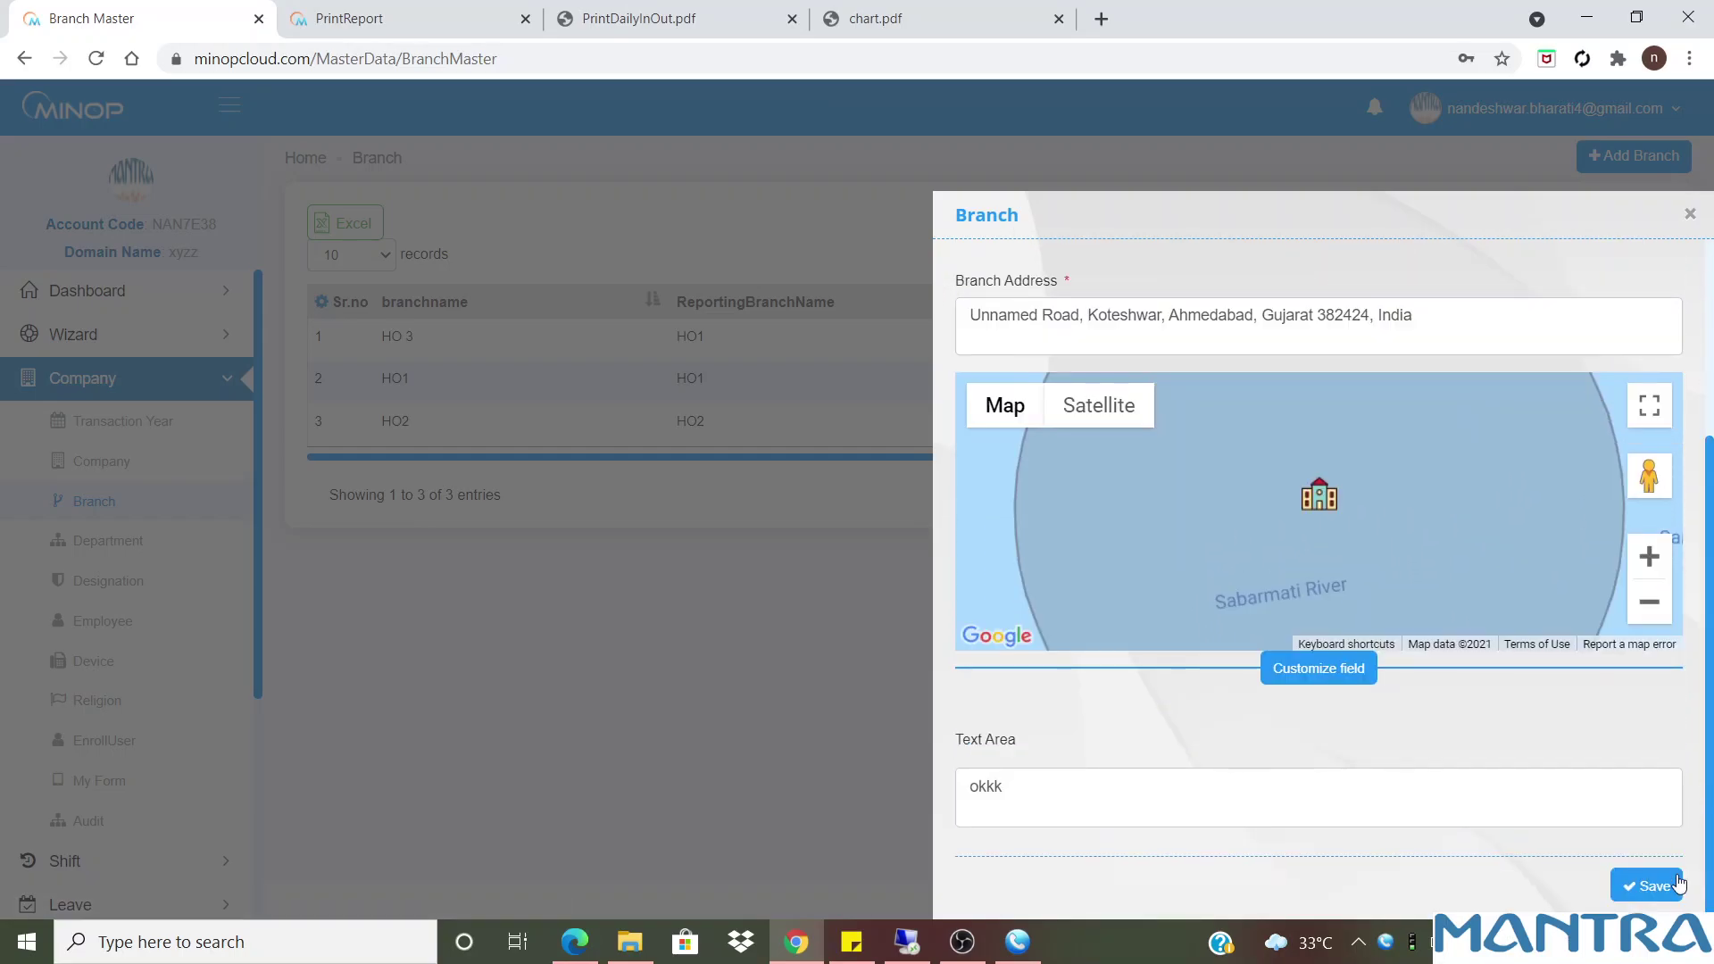
pyautogui.click(1647, 882)
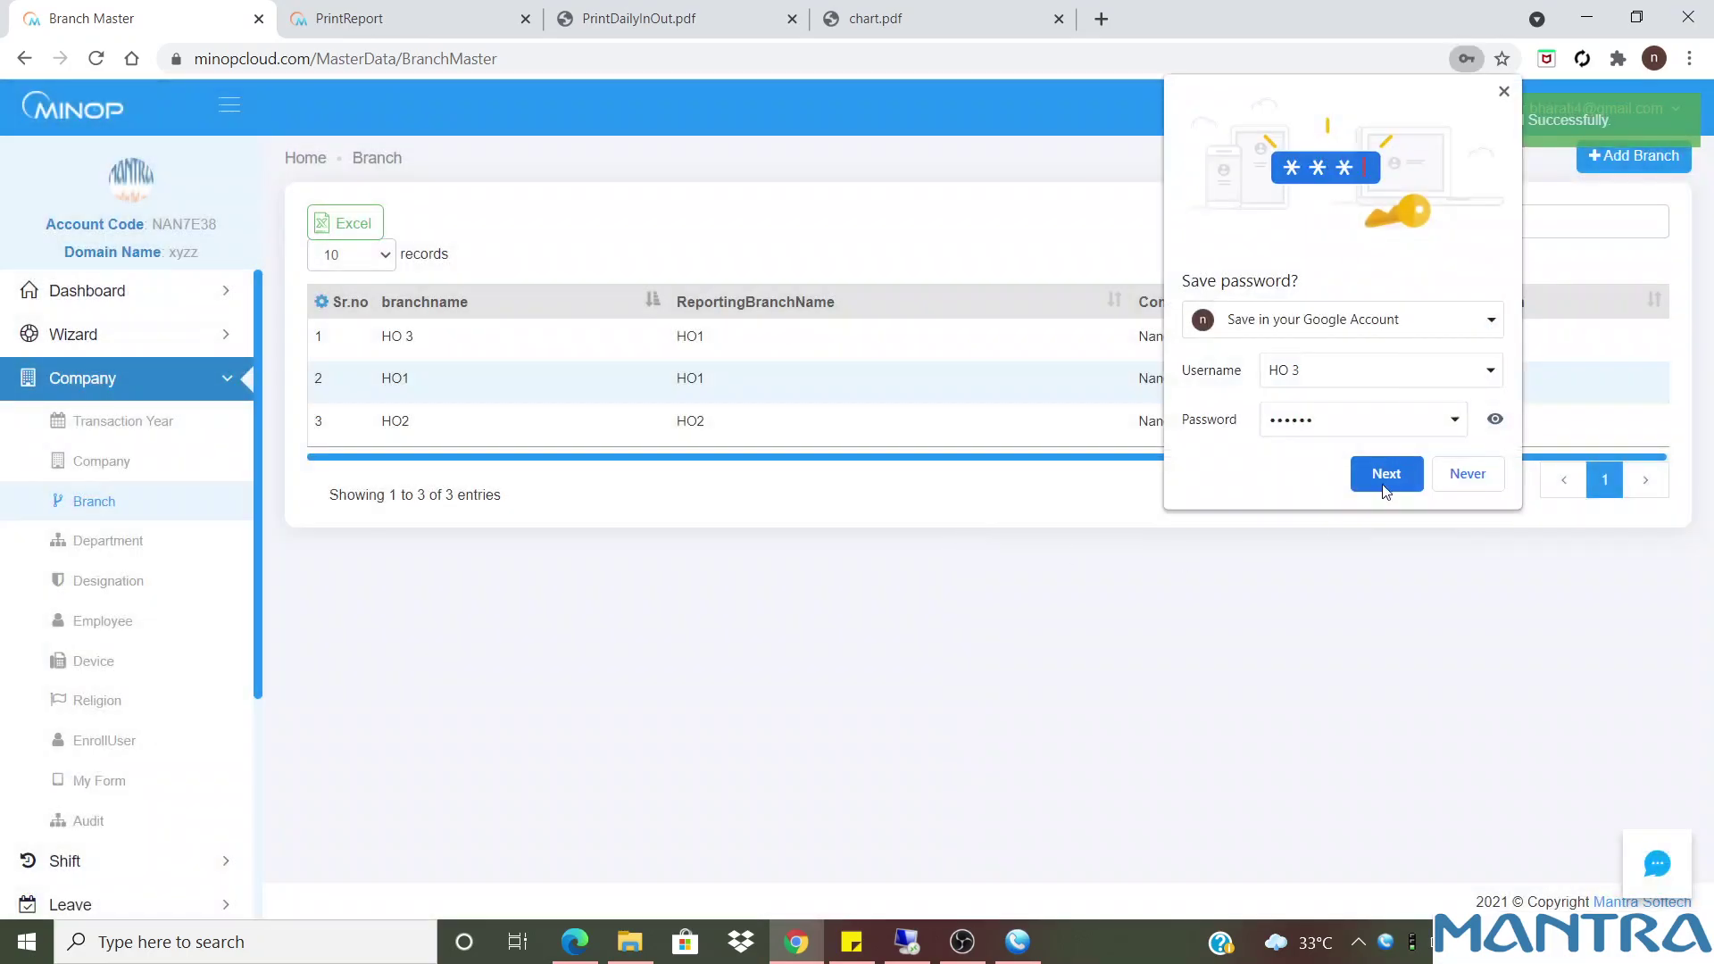
pyautogui.click(1477, 482)
pyautogui.click(362, 259)
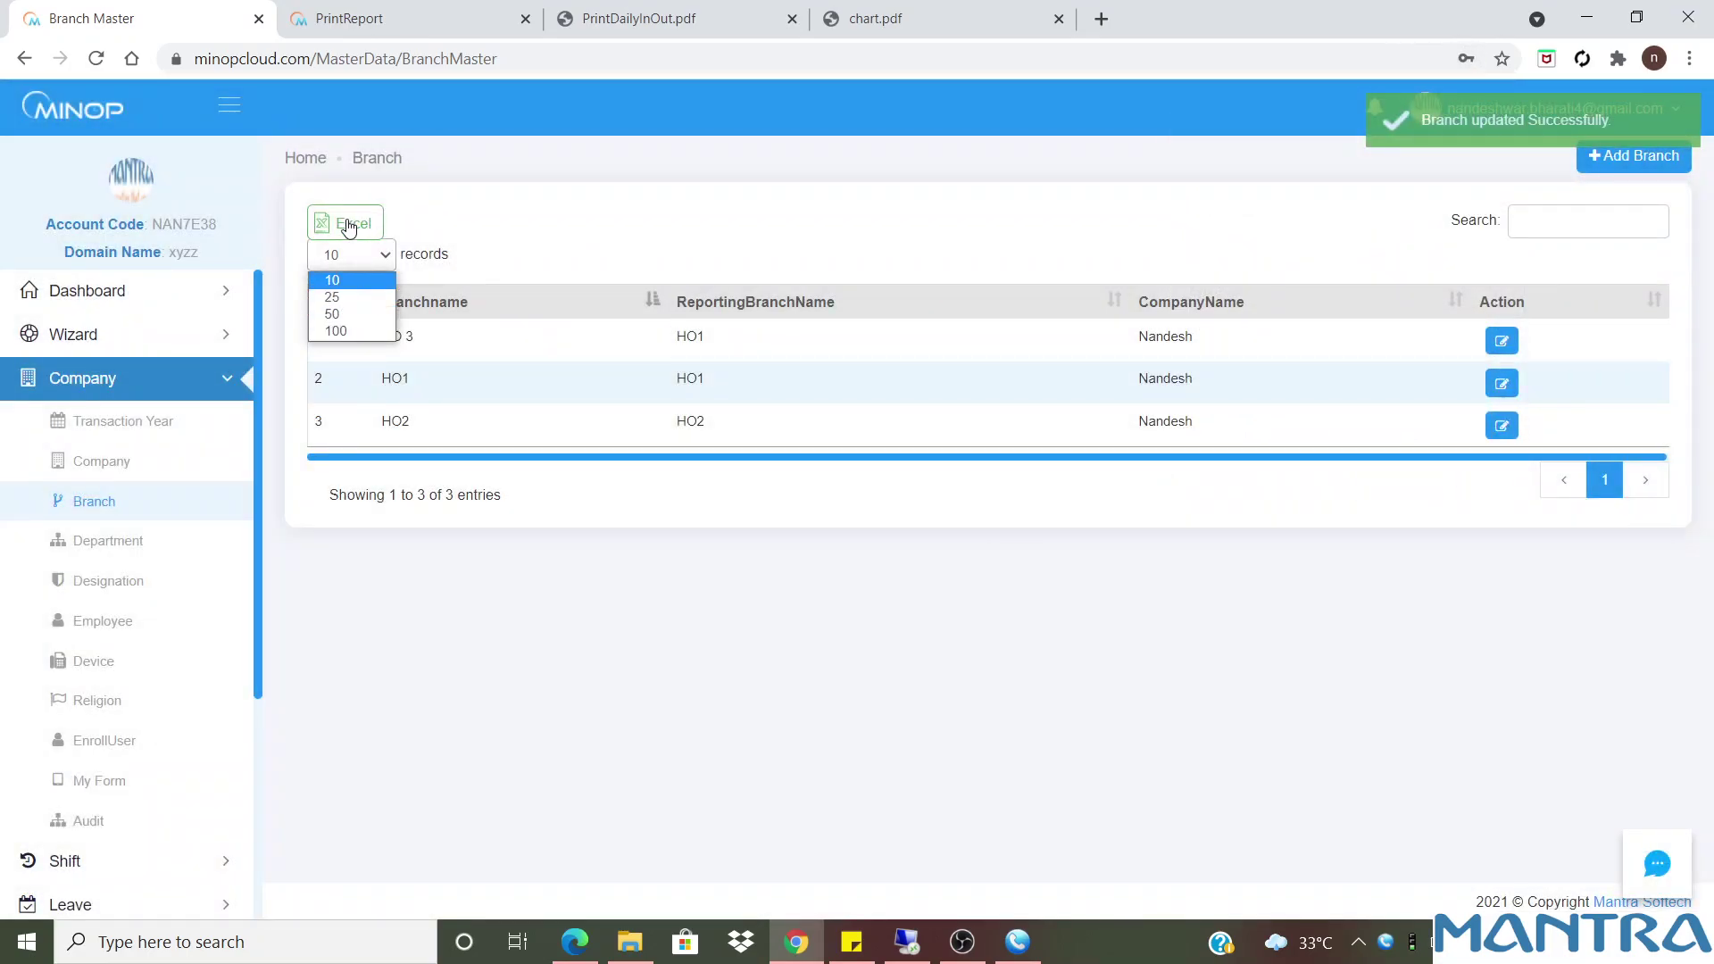
pyautogui.click(558, 215)
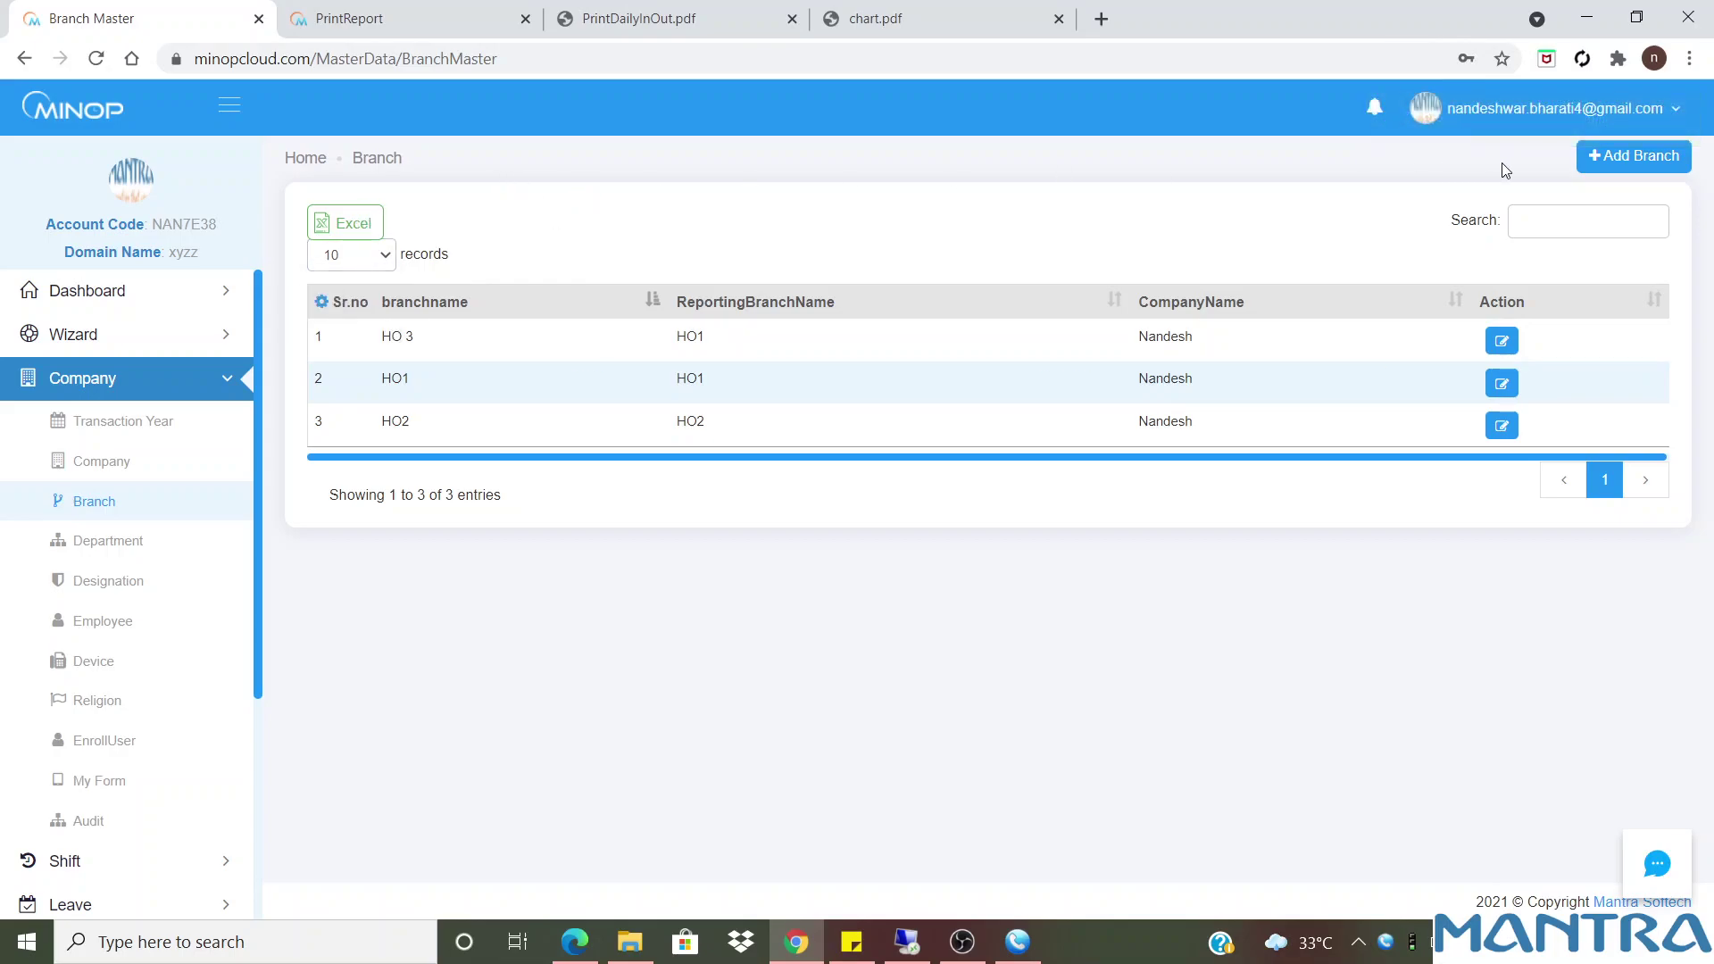
# Start a new branch and apply a geofence radius of 200 to its map
pyautogui.click(1574, 227)
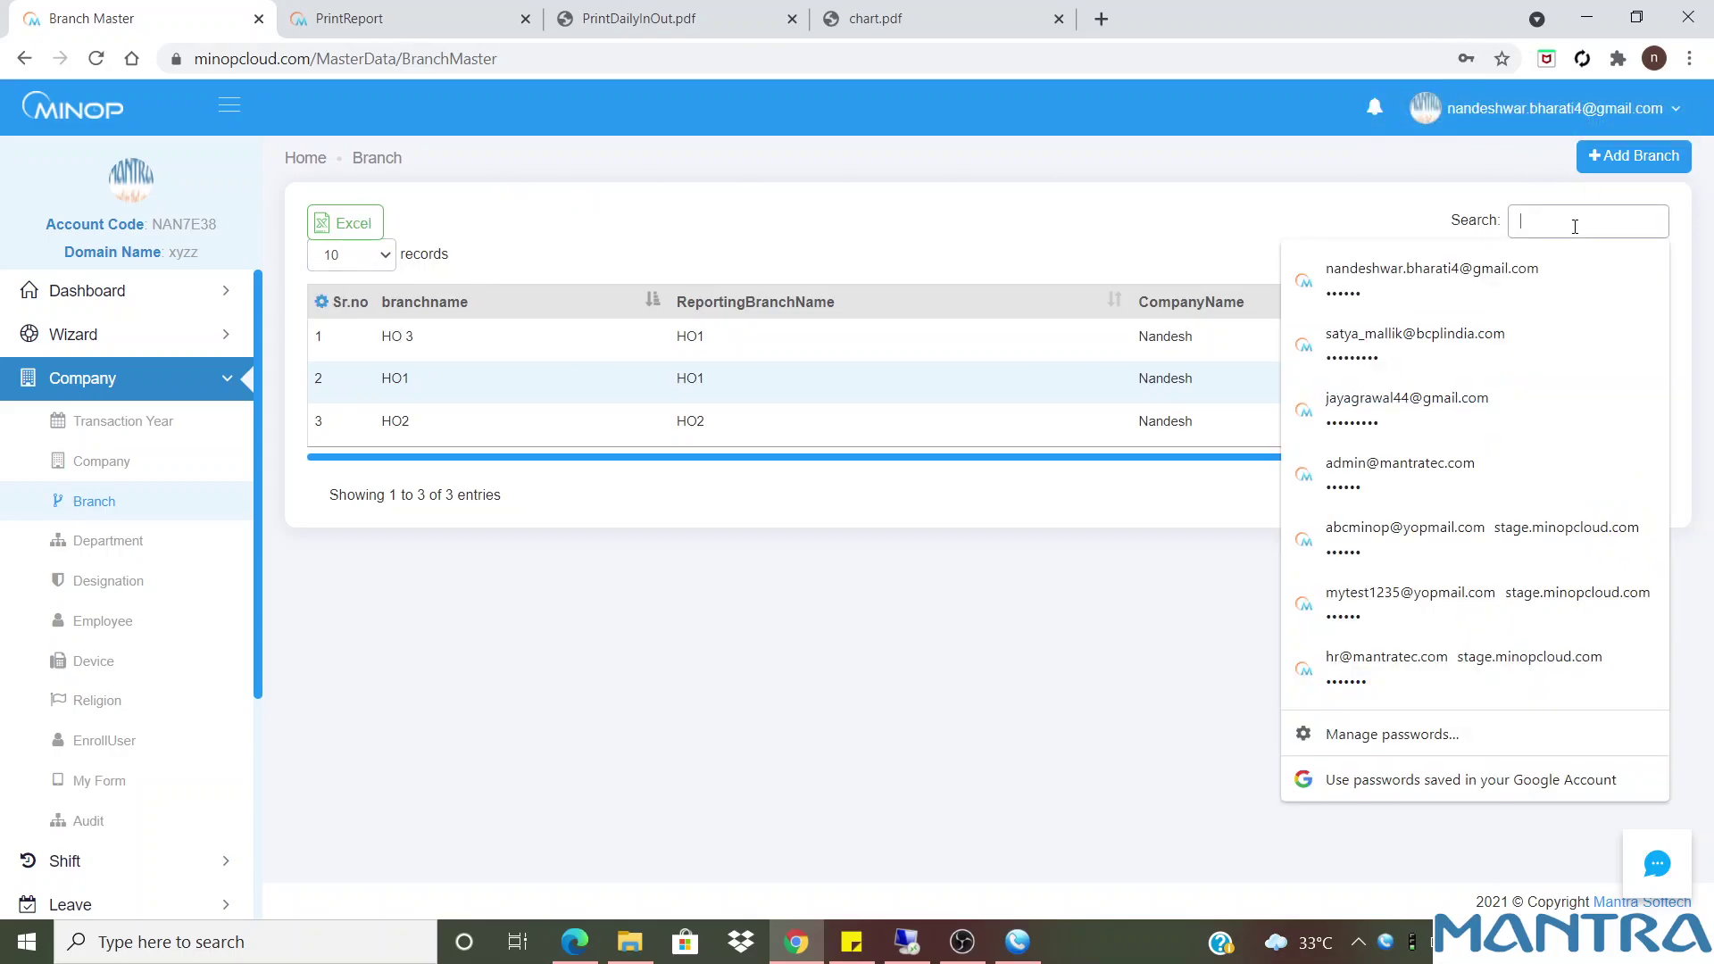
pyautogui.click(1206, 232)
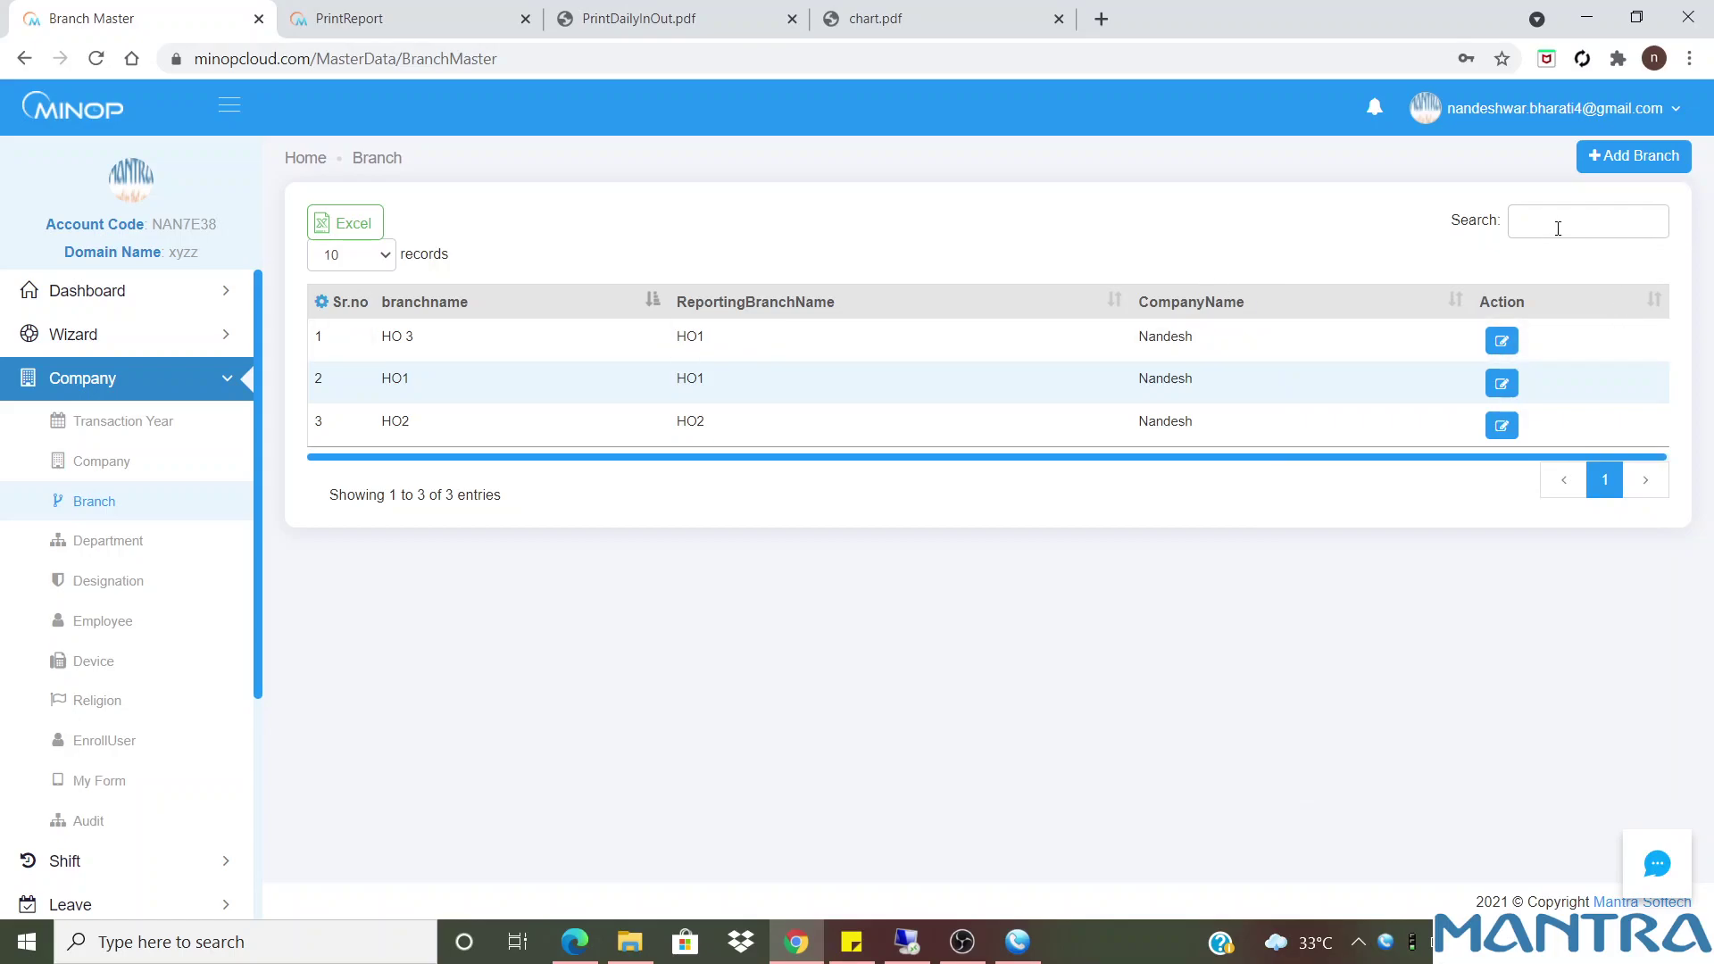
pyautogui.click(1632, 159)
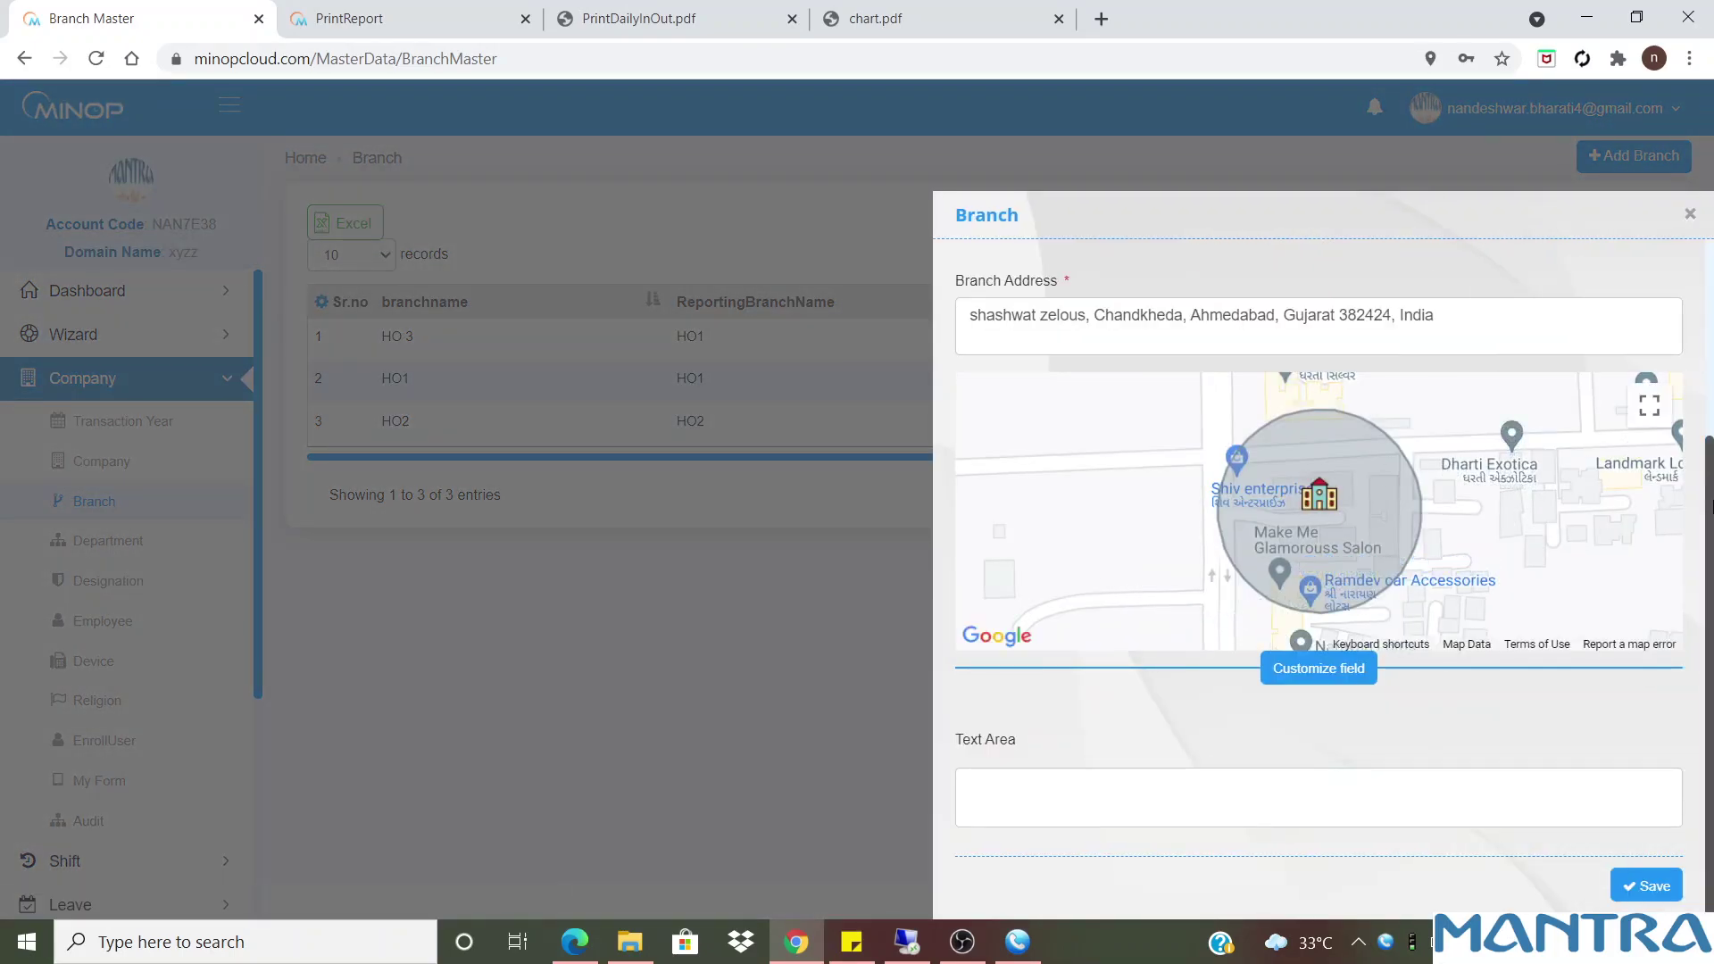
pyautogui.scroll(3, 1319, 536)
pyautogui.click(1004, 492)
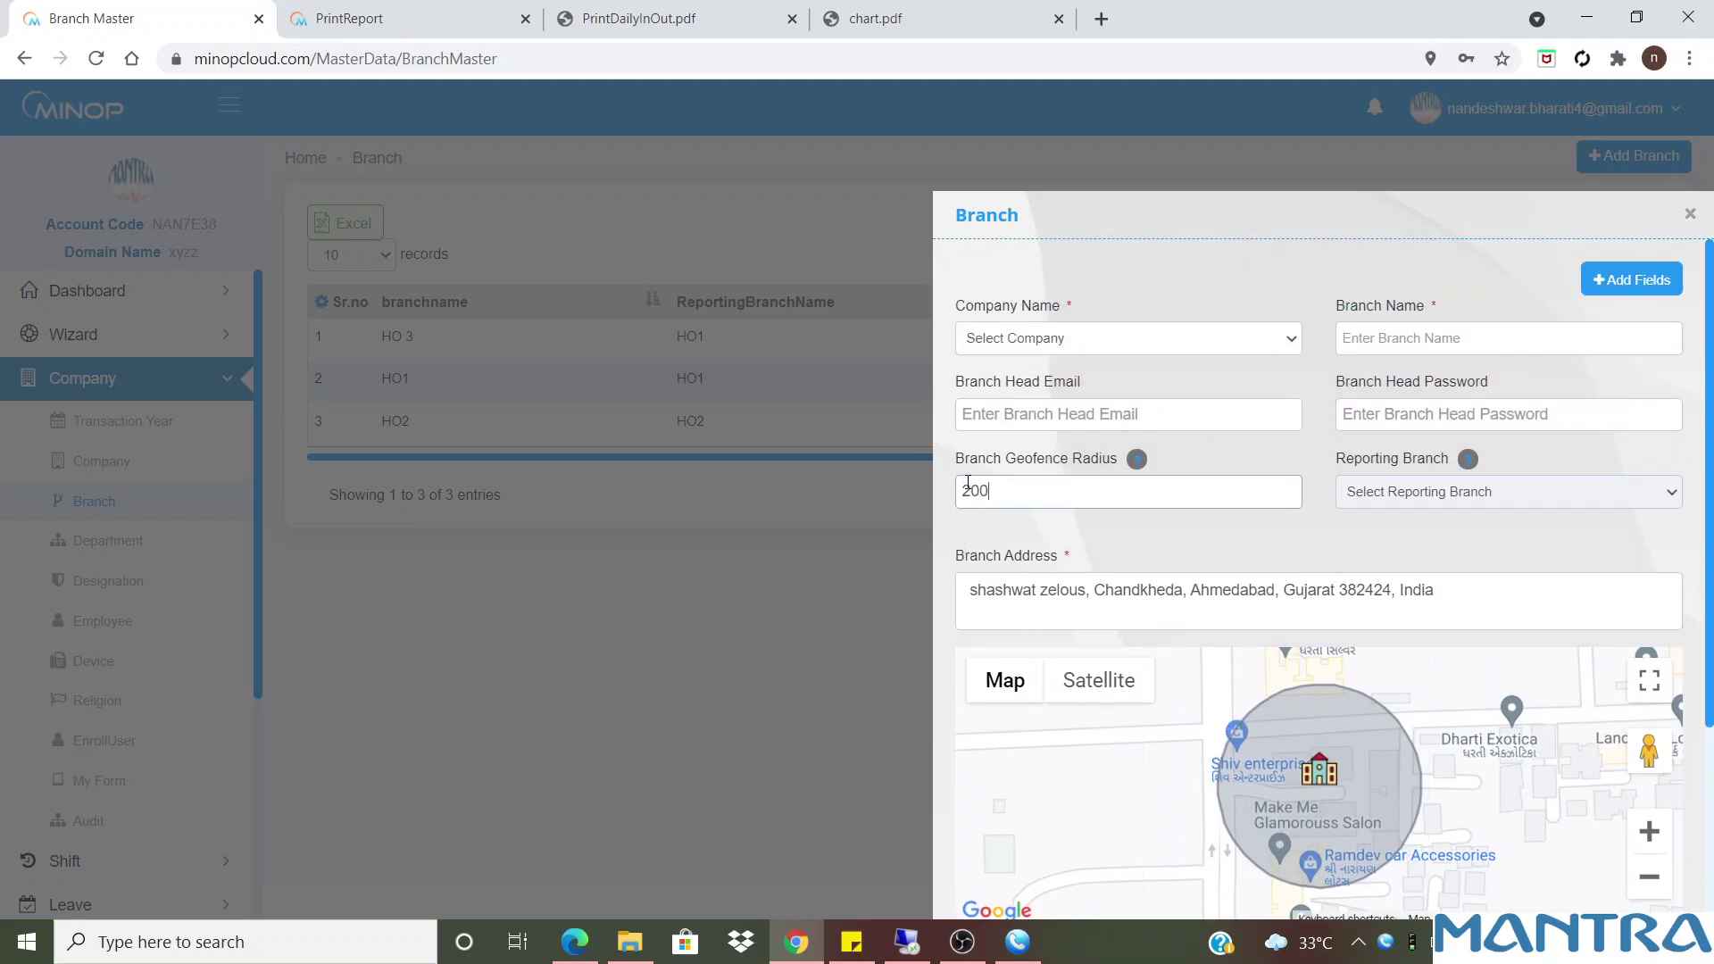
pyautogui.write('200')
pyautogui.click(1352, 544)
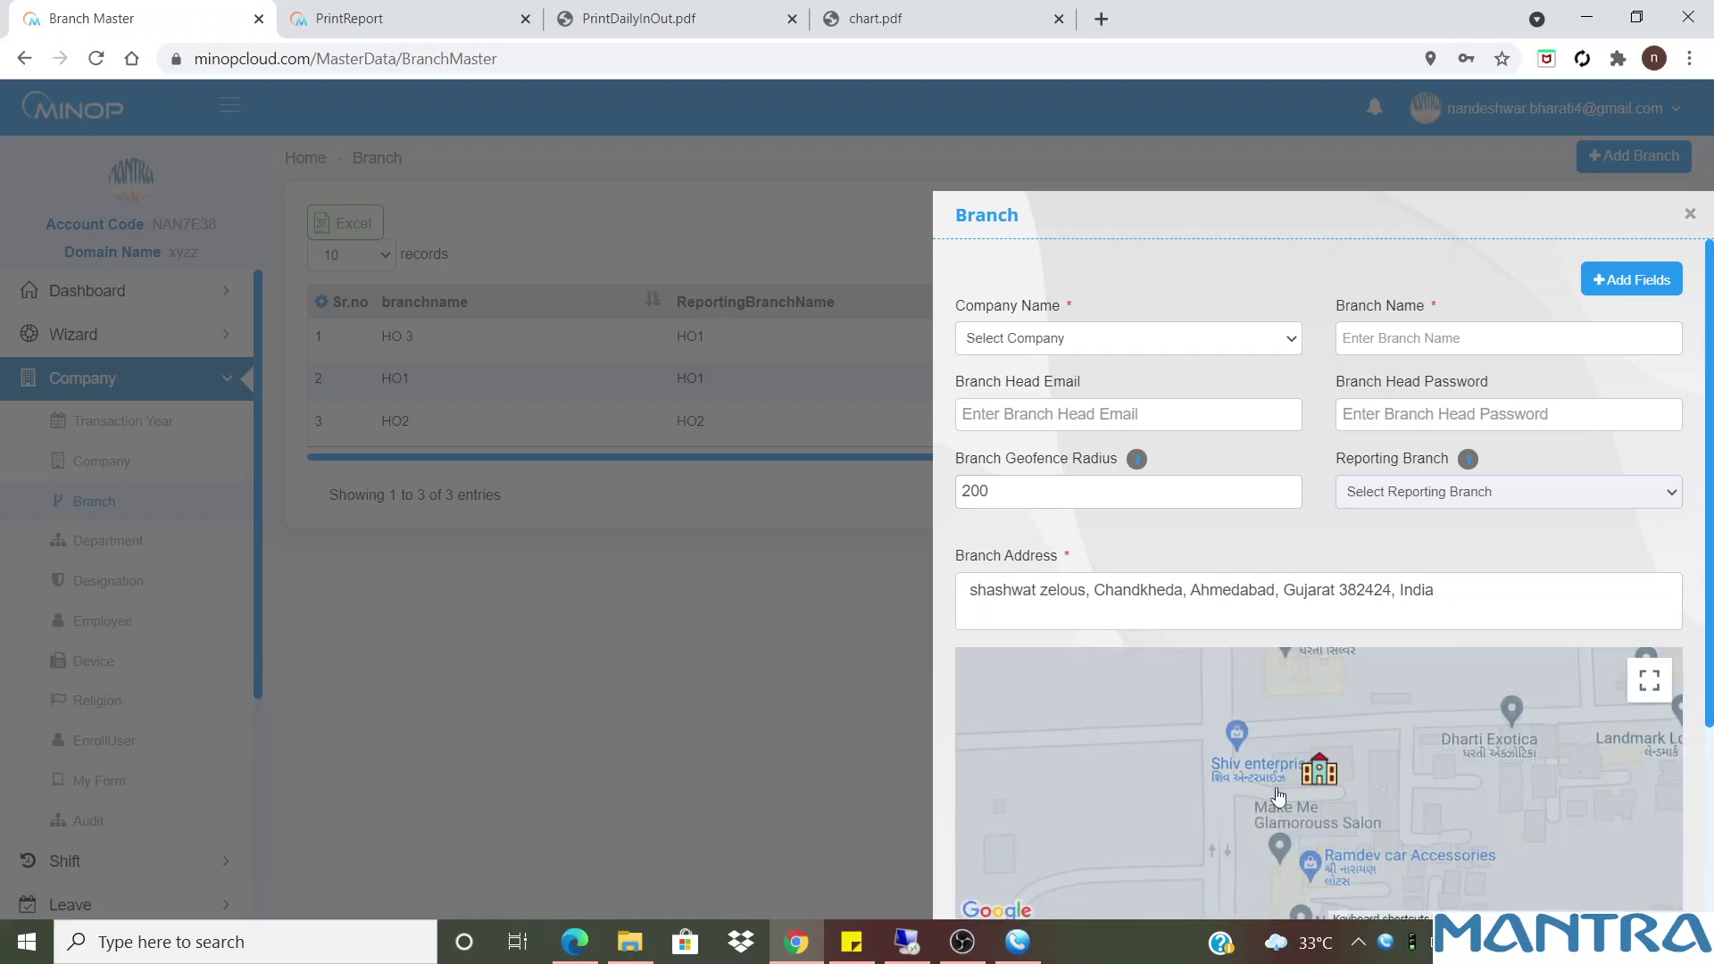
# Zoom the map out and back in to view the 200 geofence circle
pyautogui.moveTo(1708, 616); pyautogui.dragTo(1708, 771)
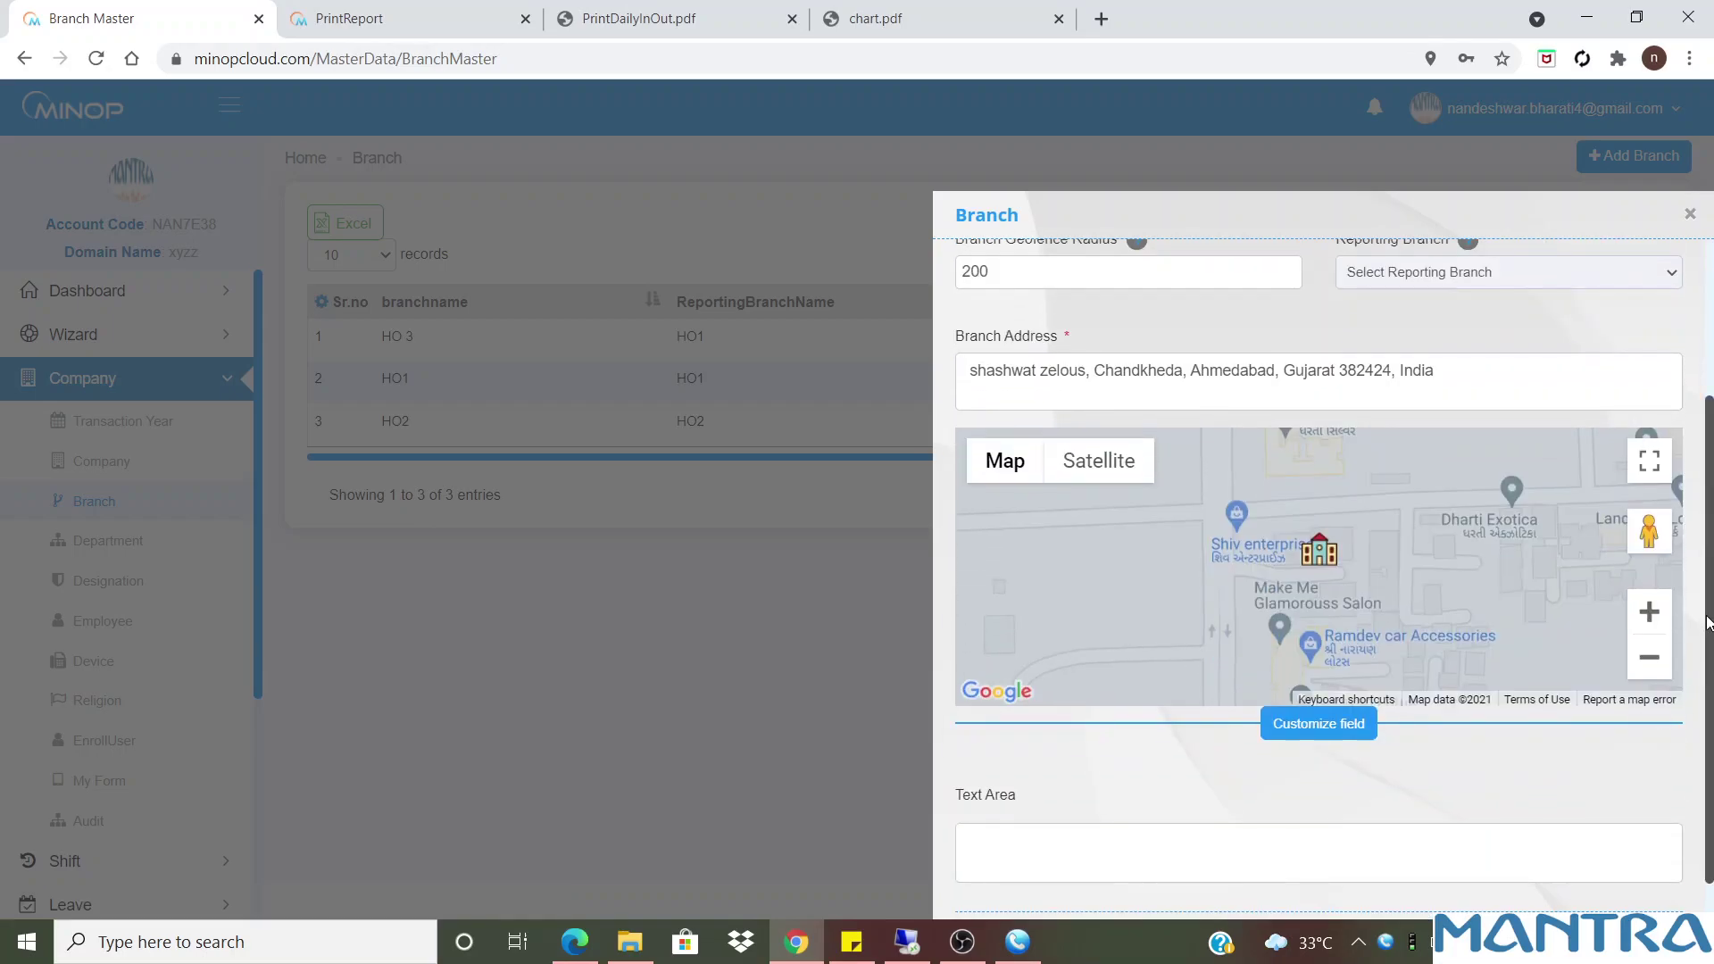
pyautogui.scroll(1, 1706, 622)
pyautogui.scroll(-1, 1707, 622)
pyautogui.click(1648, 645)
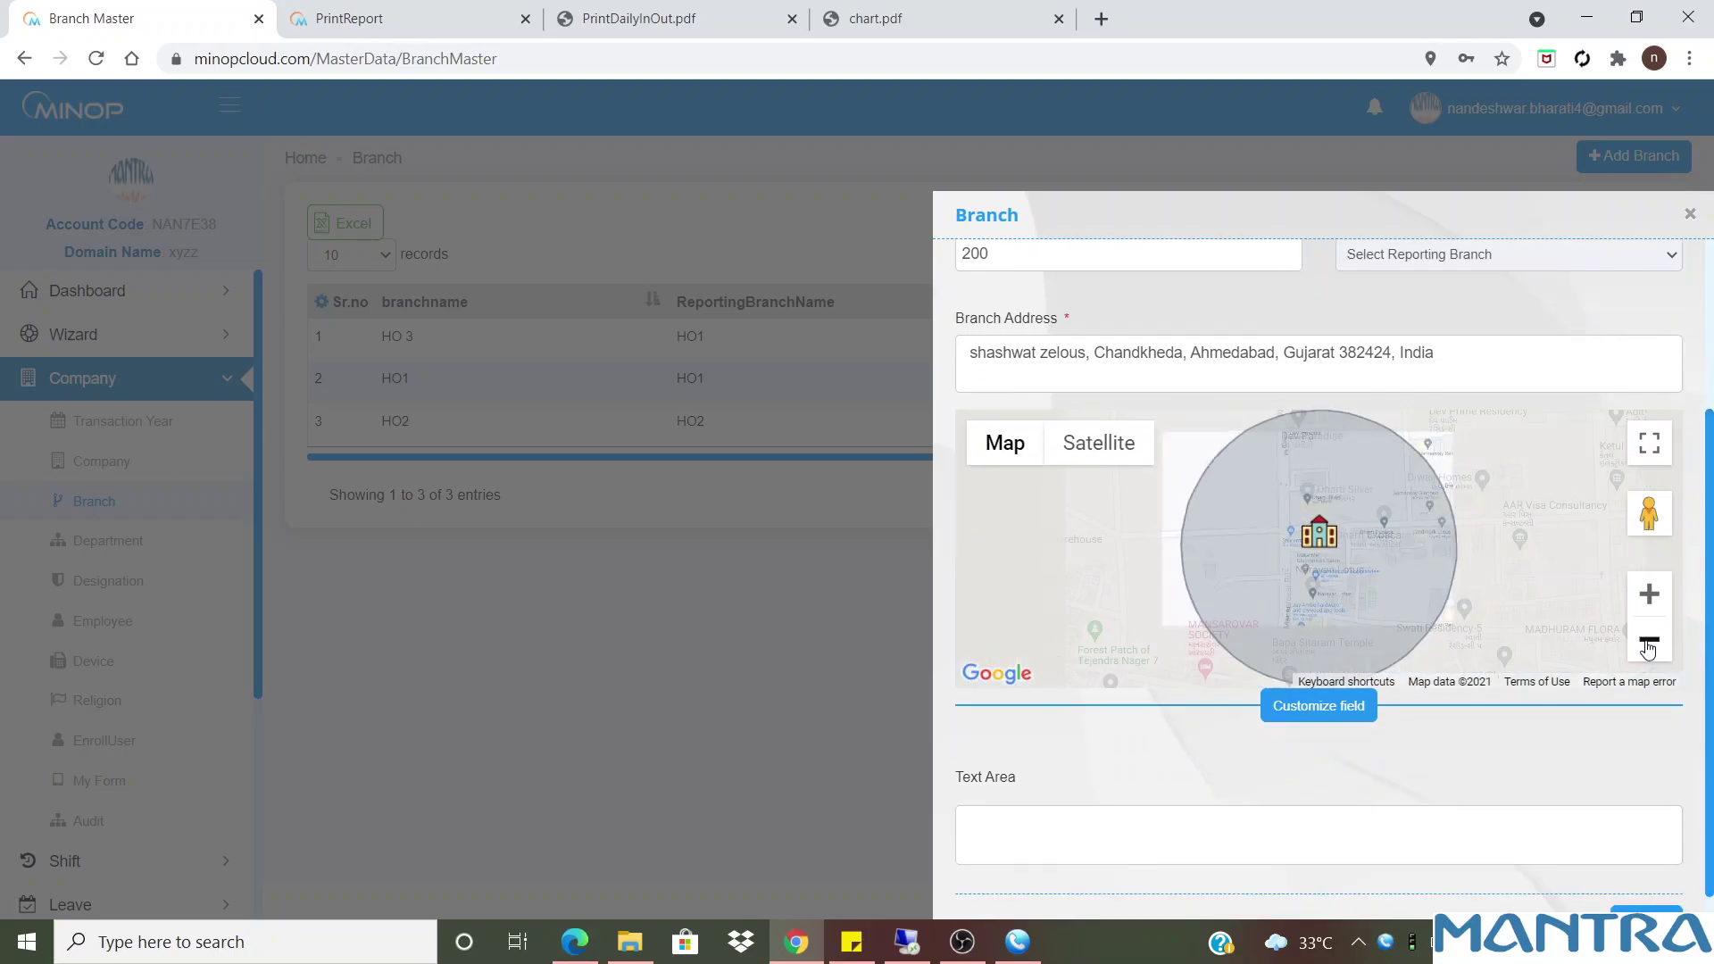
pyautogui.click(1649, 644)
pyautogui.click(1653, 600)
pyautogui.click(1653, 602)
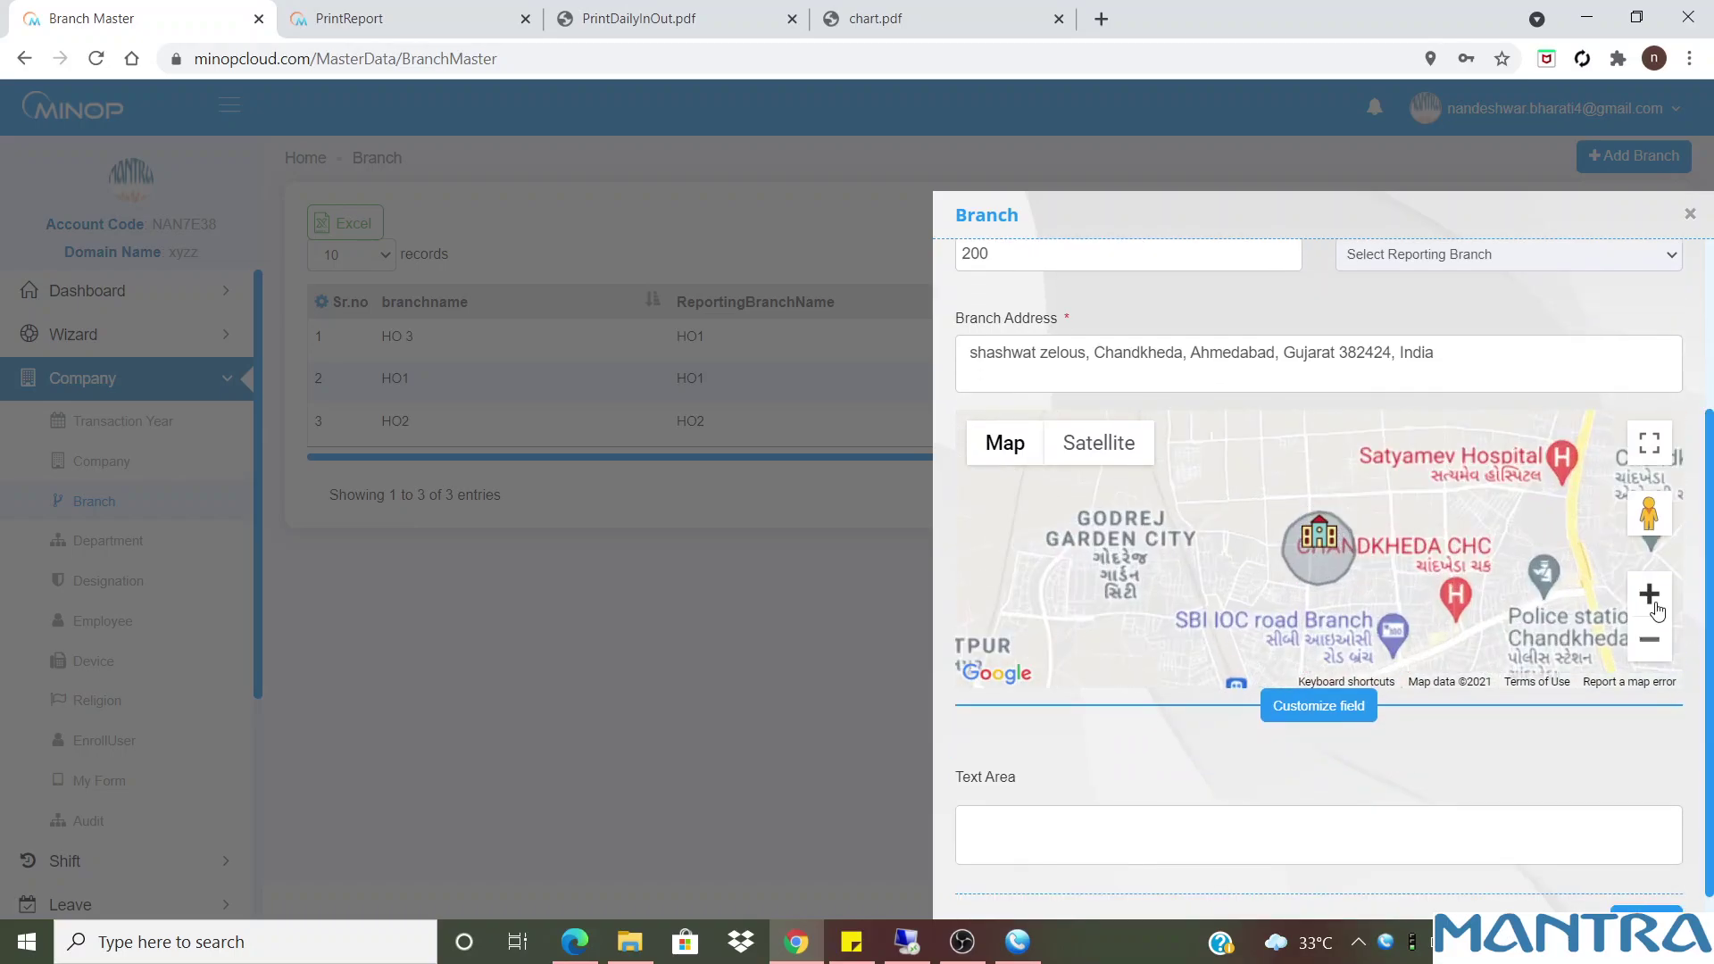
pyautogui.click(1653, 604)
# Close the new-branch form without saving and show the Department list
pyautogui.scroll(3, 1706, 402)
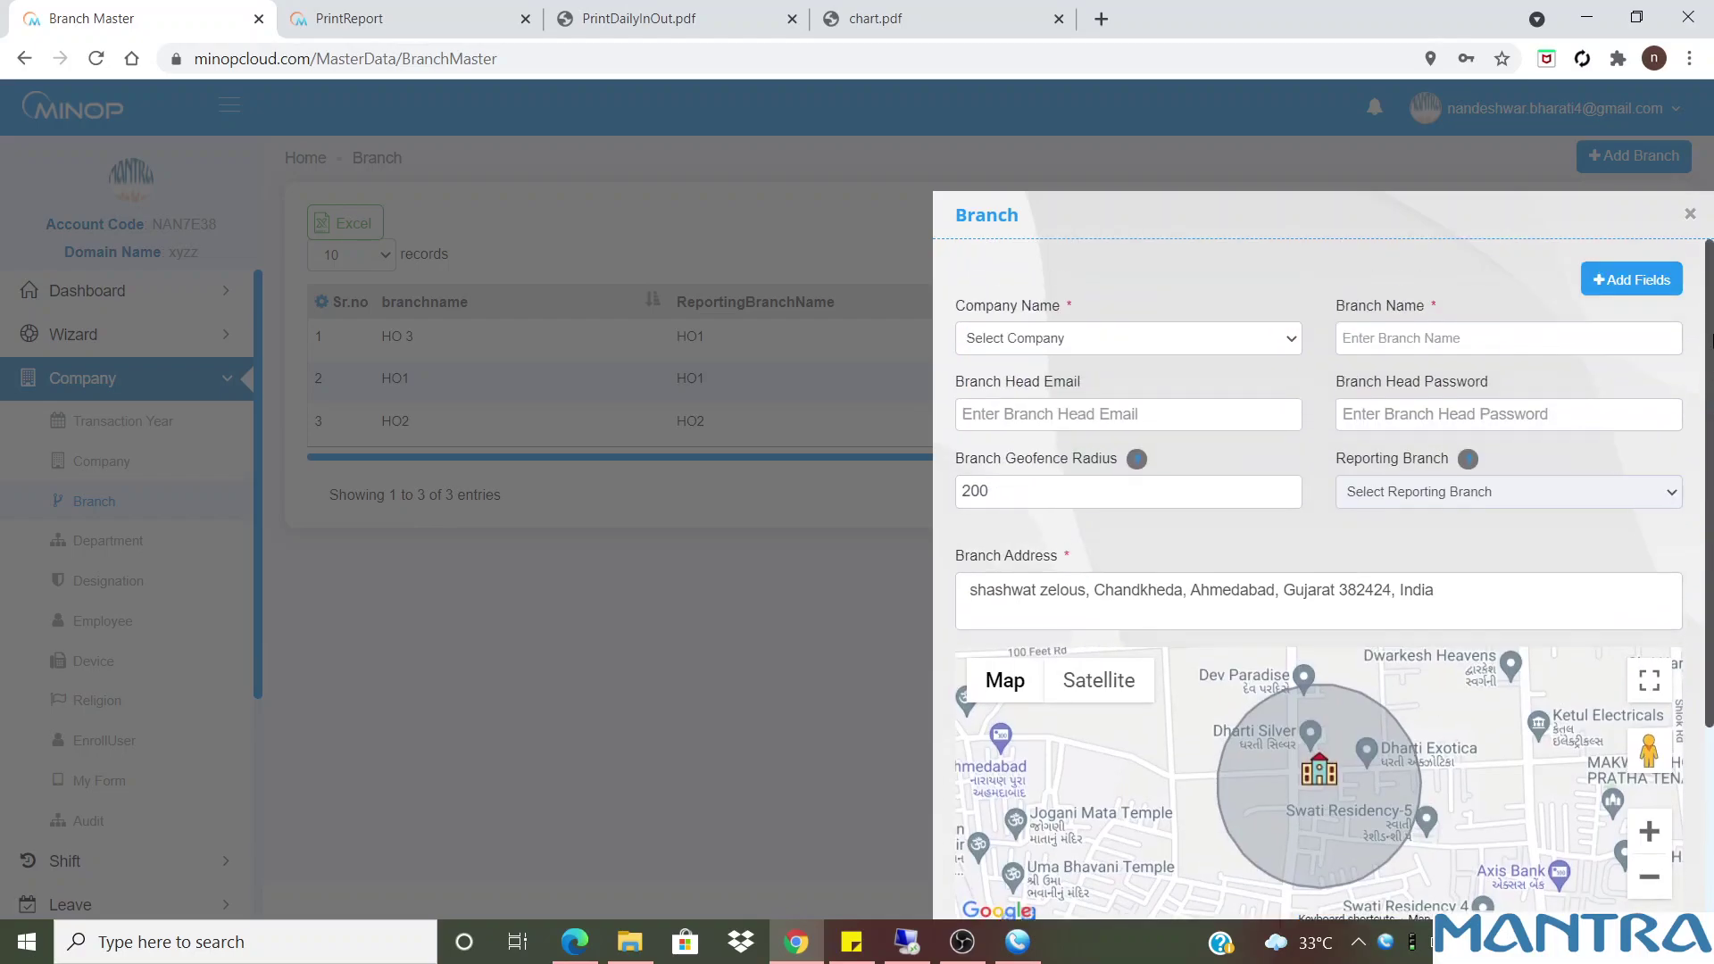
pyautogui.click(1414, 339)
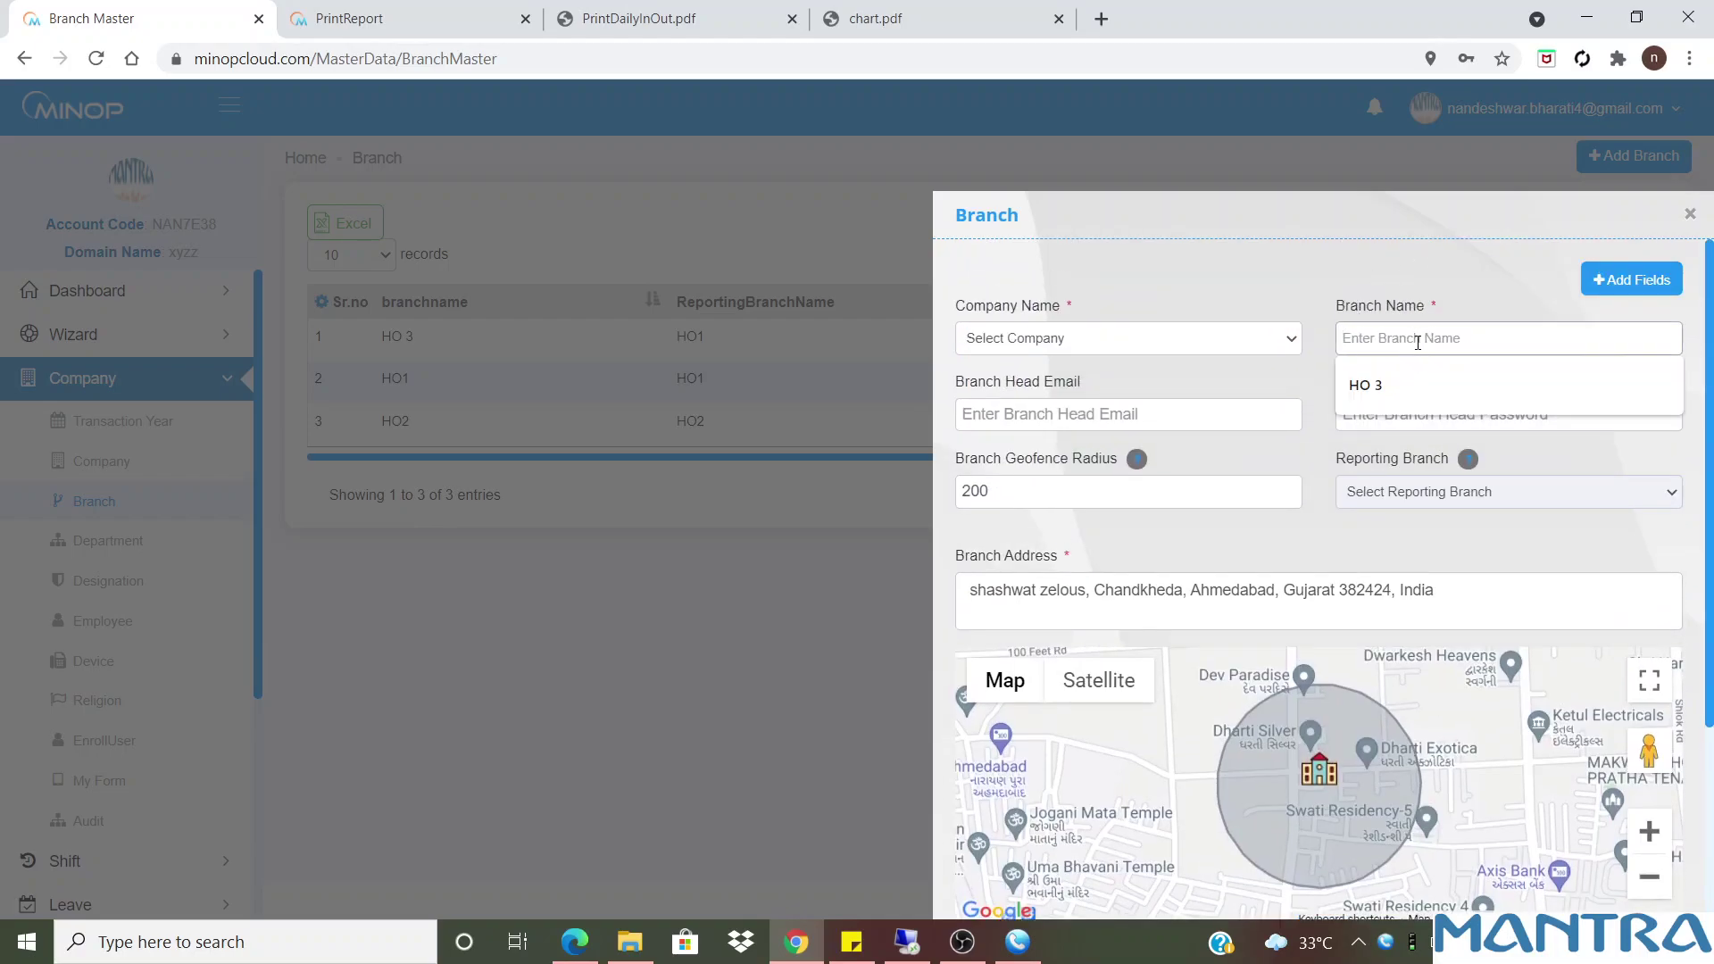
pyautogui.click(1691, 213)
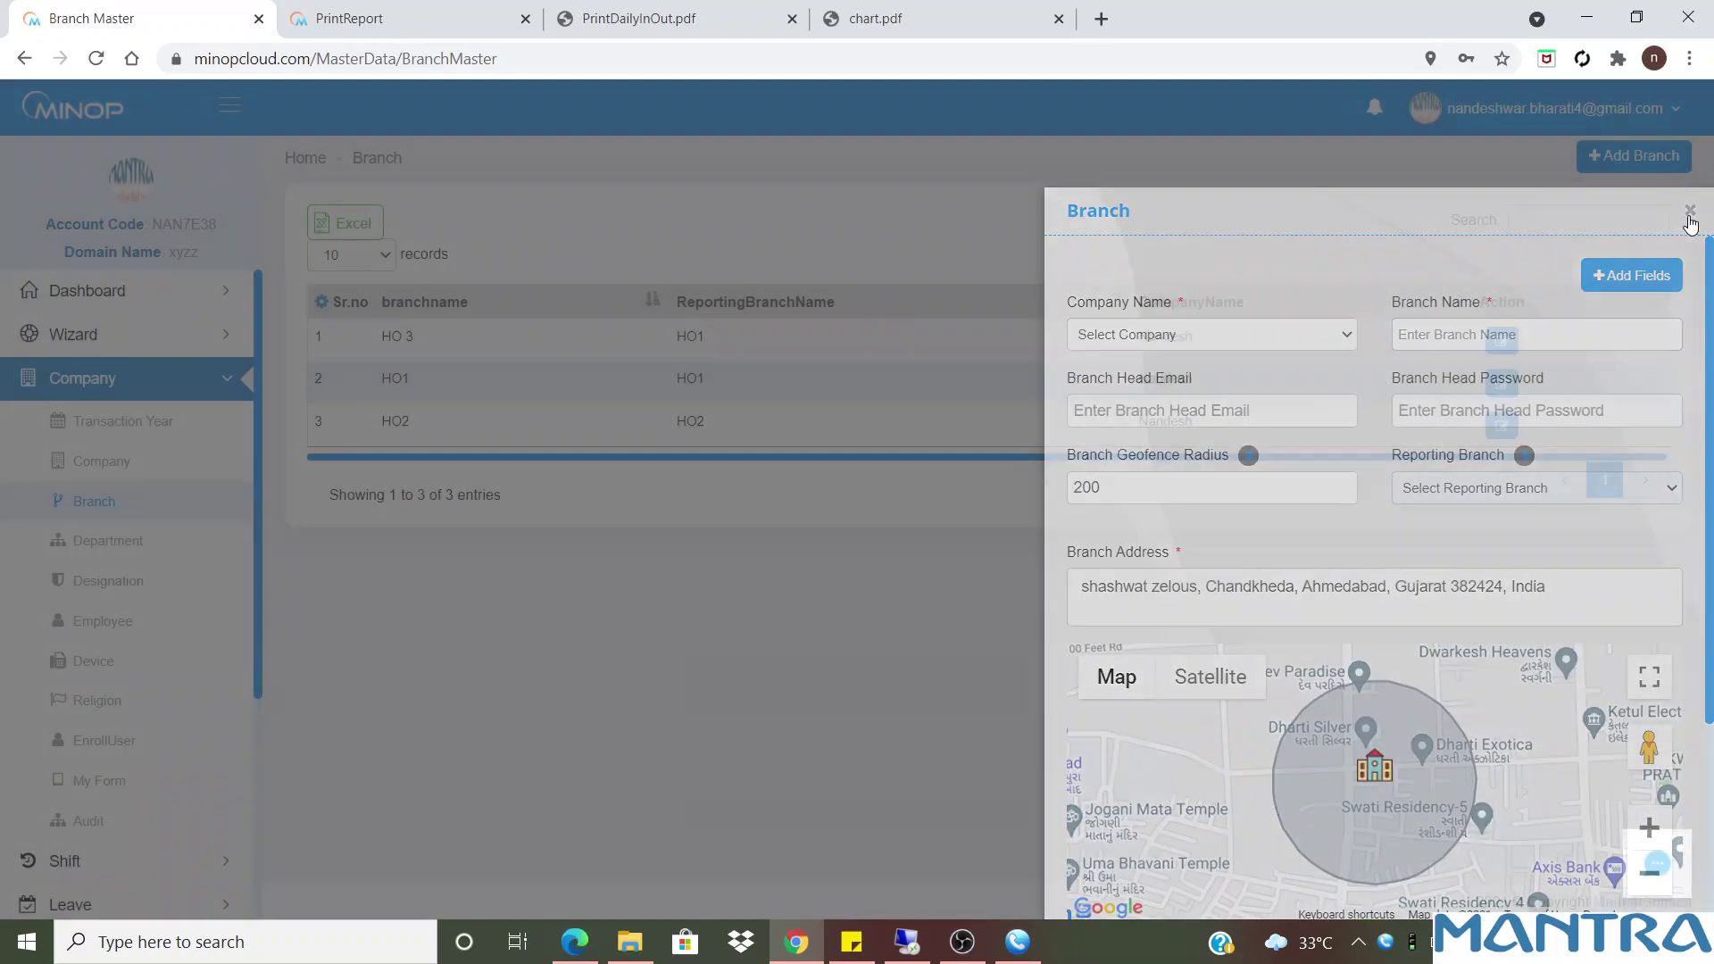
pyautogui.click(96, 560)
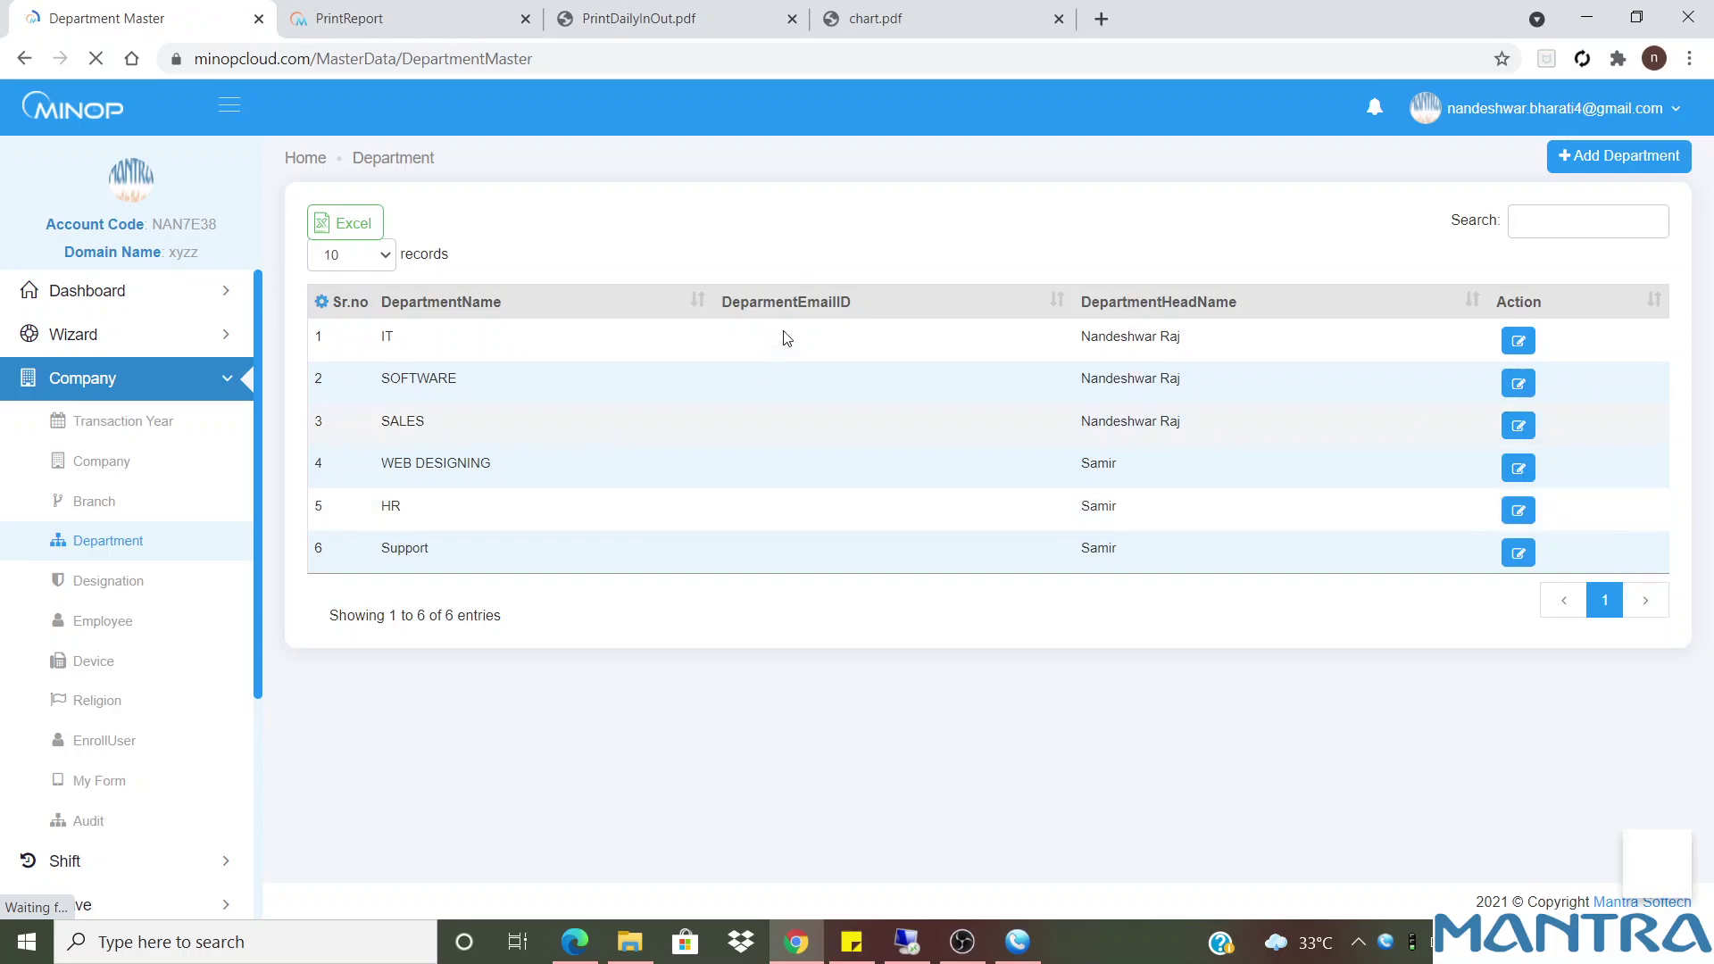
# From Company > Designation, start a new designation and choose Add Fields for its form
pyautogui.click(125, 588)
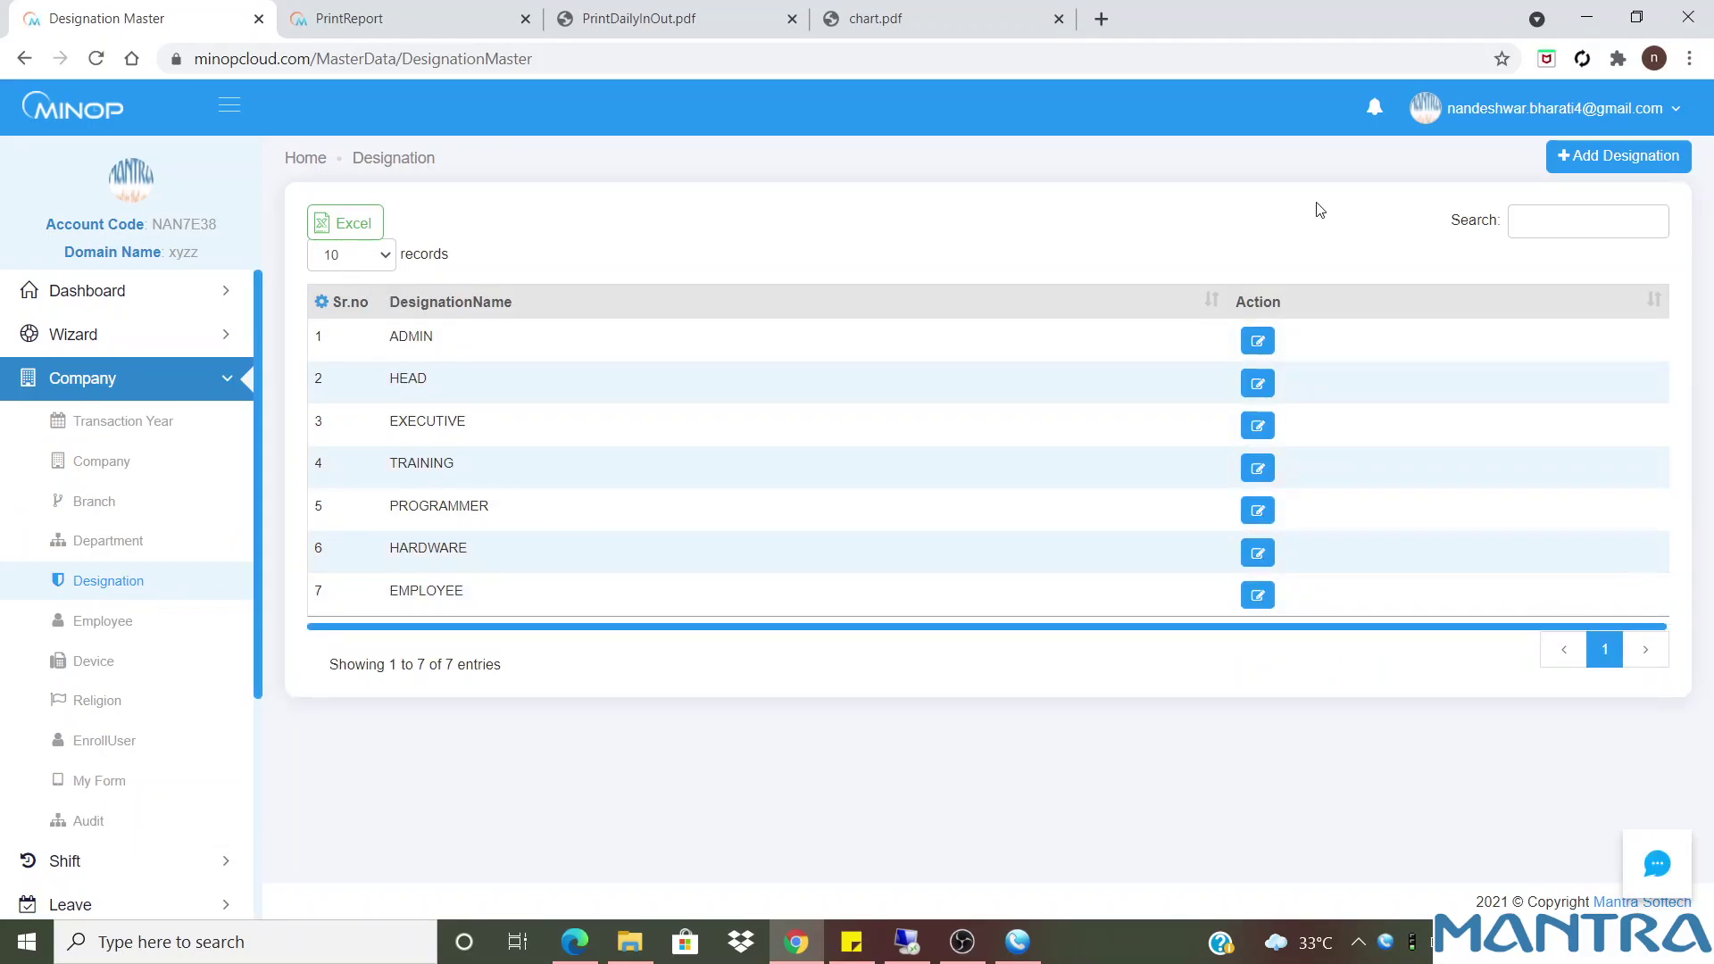
pyautogui.click(1580, 162)
pyautogui.click(1247, 340)
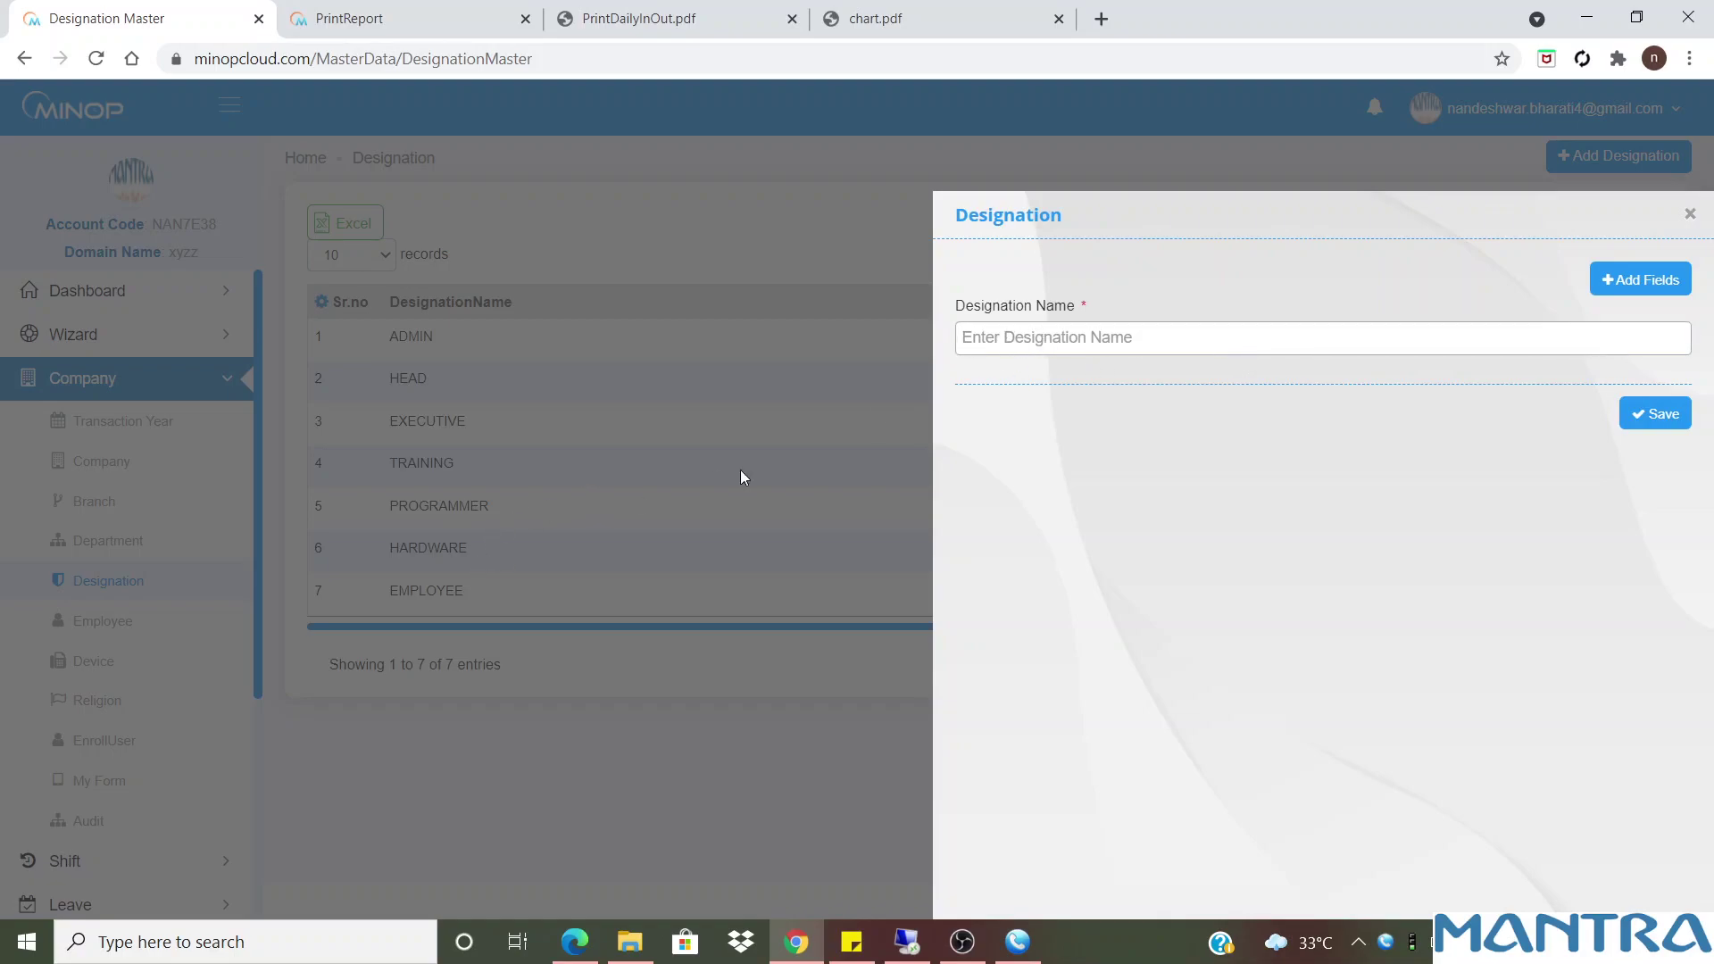
pyautogui.click(1648, 277)
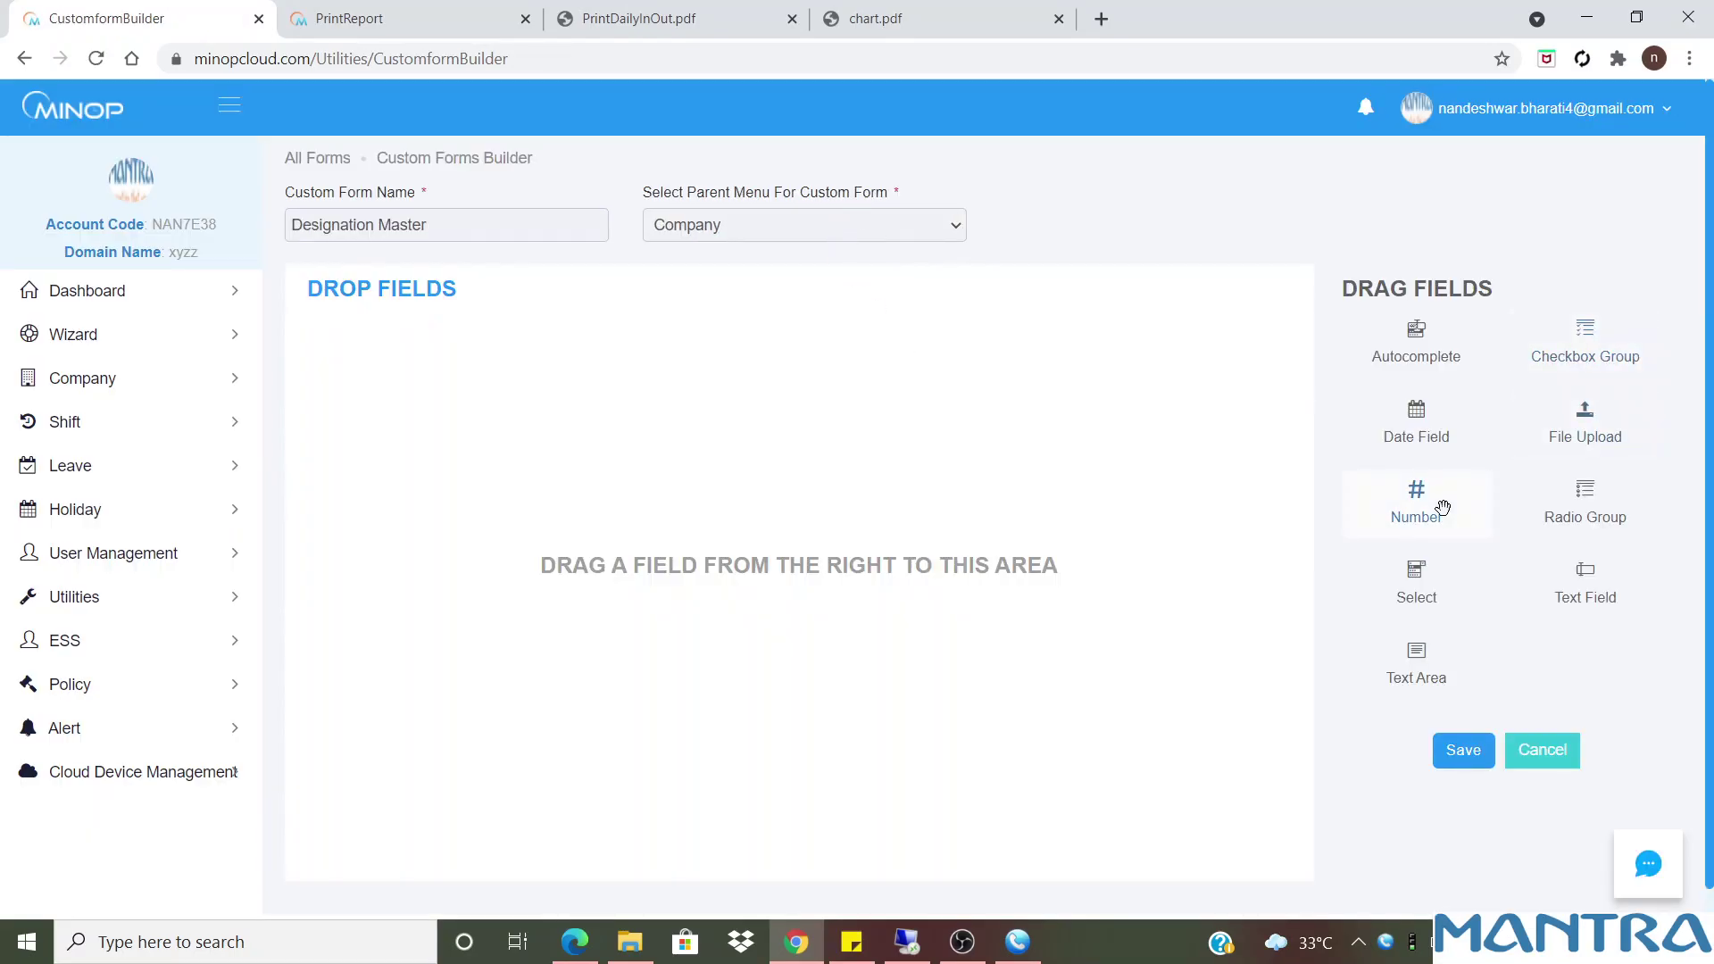
# Add a Text Area field to the Designation Master form and save it
pyautogui.moveTo(1417, 654); pyautogui.dragTo(621, 486)
pyautogui.scroll(-1, 981, 553)
pyautogui.click(1473, 725)
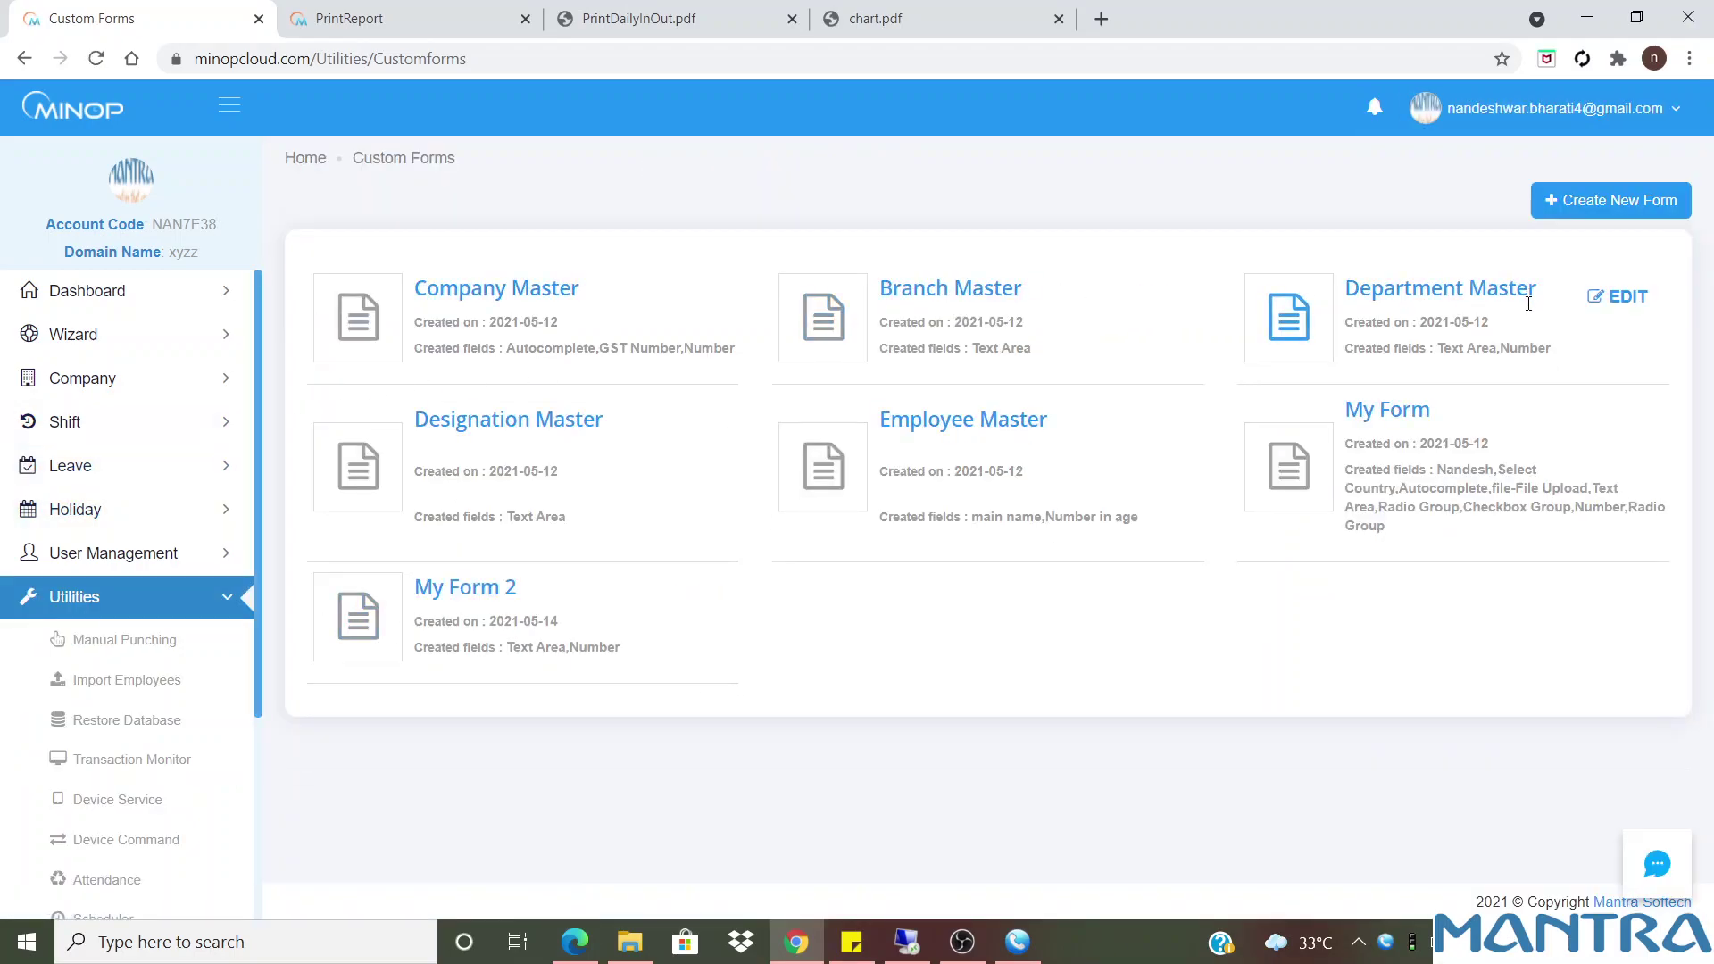
# Relabel the Text Area field as 'extra' and save the form
pyautogui.click(705, 420)
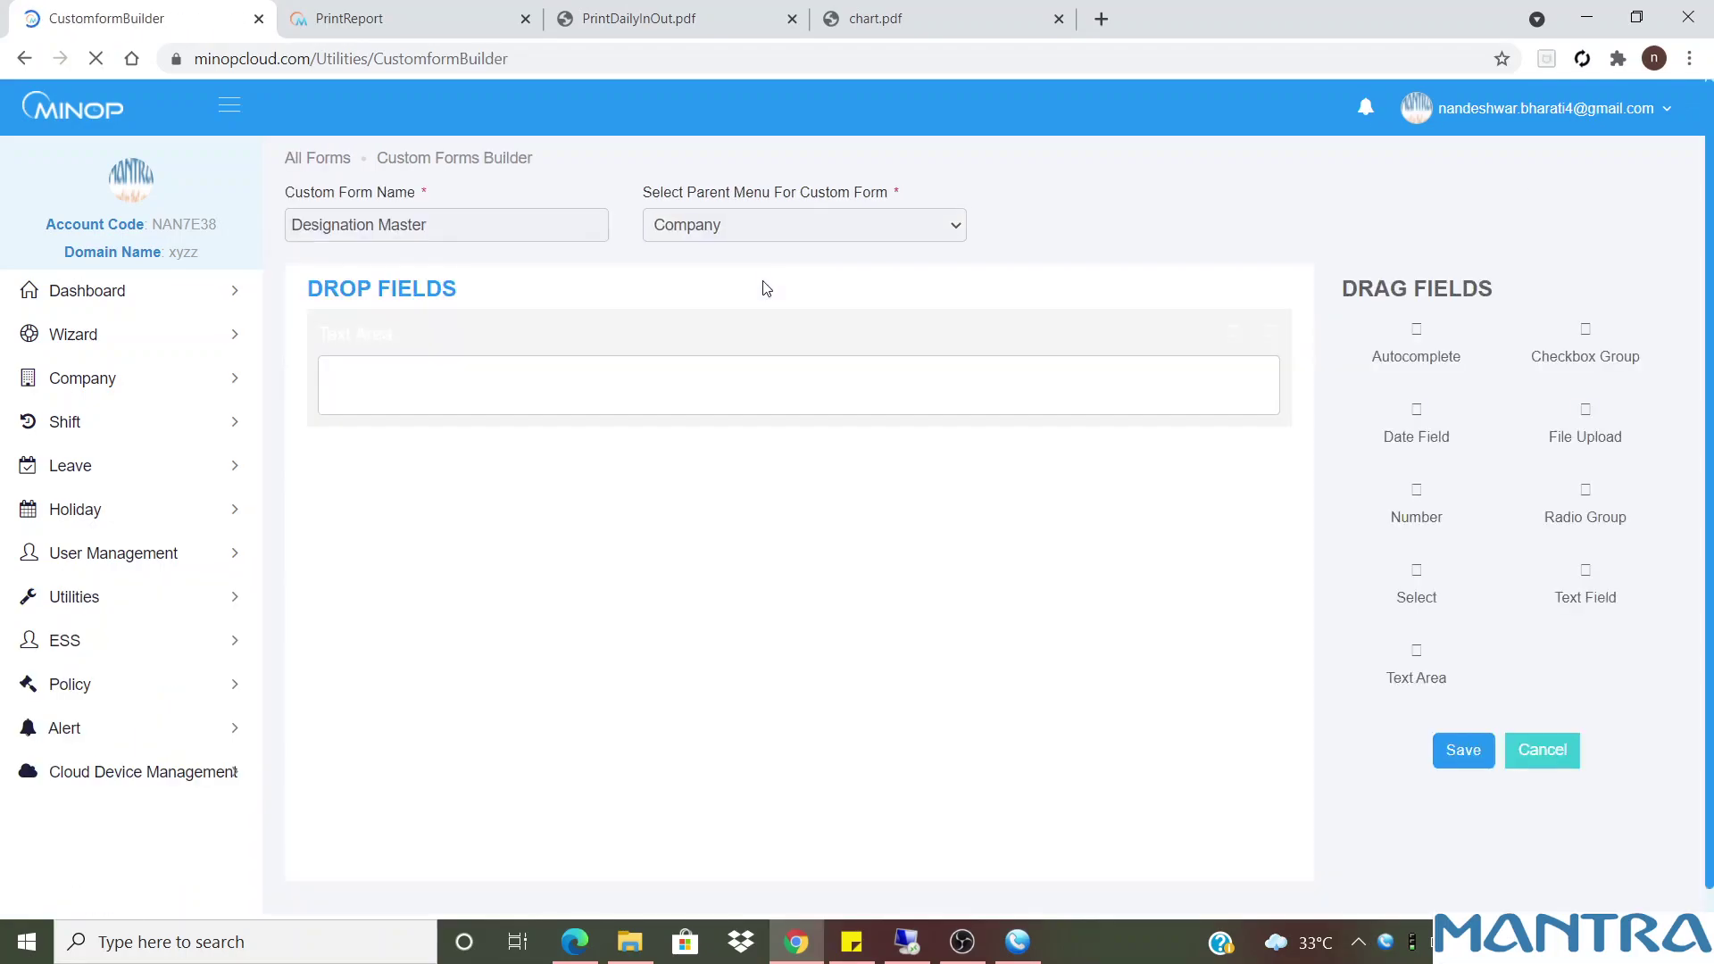
pyautogui.click(1270, 333)
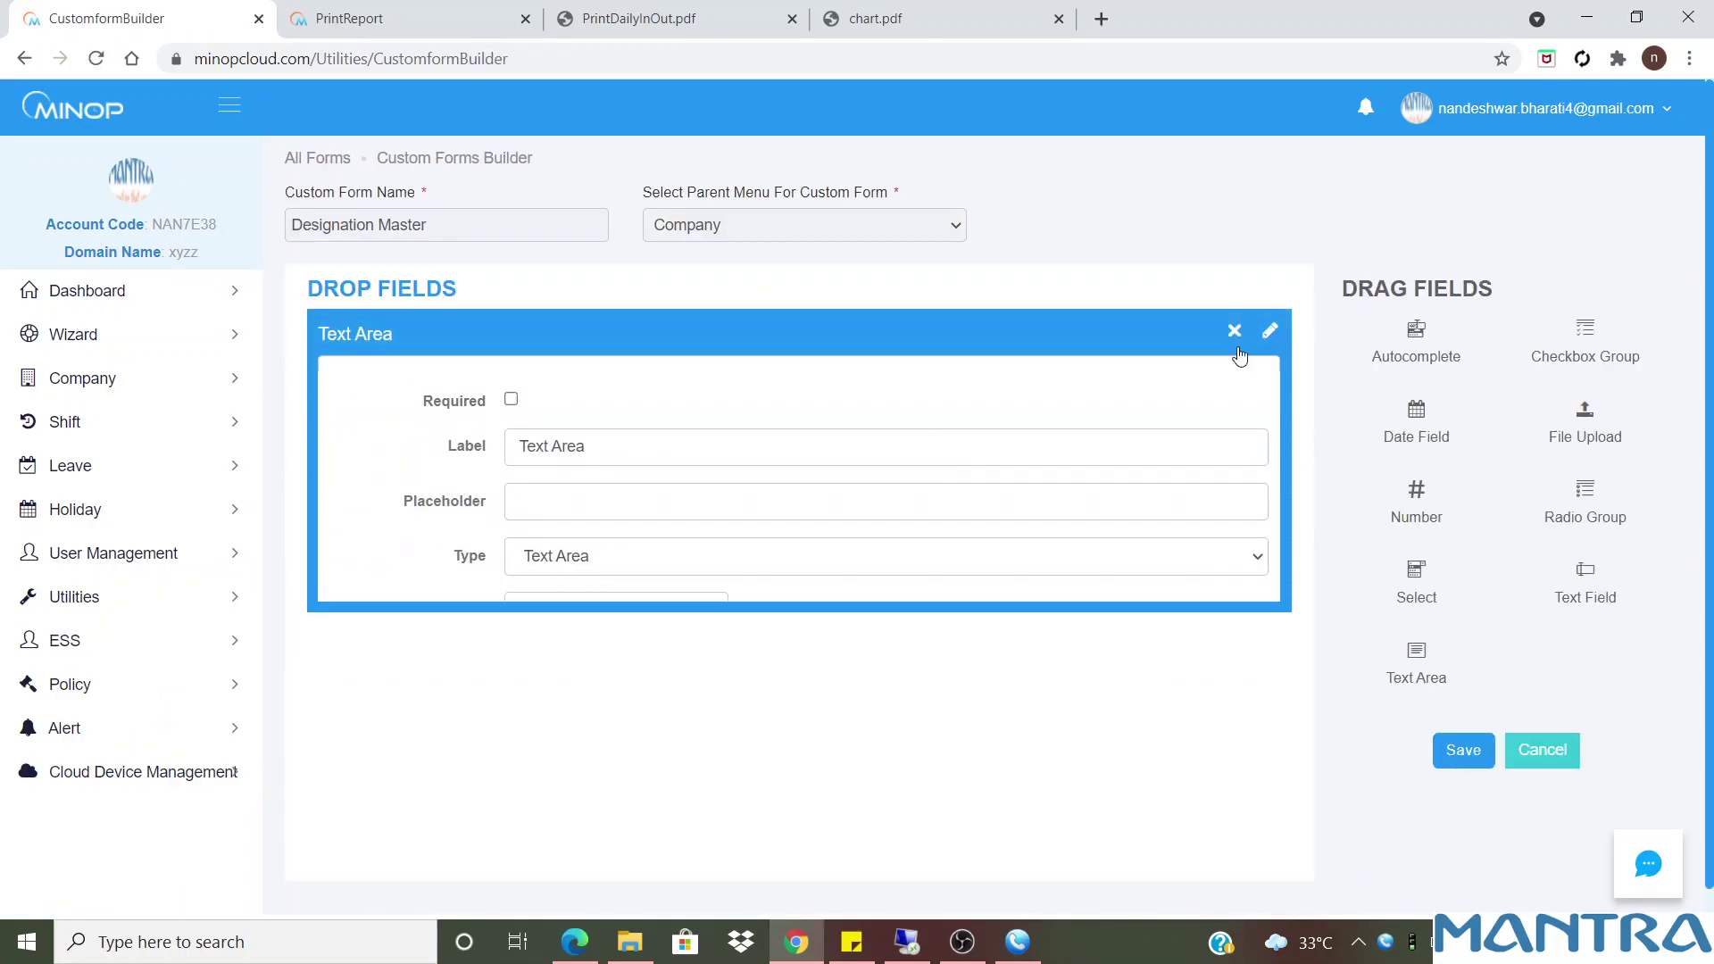
pyautogui.moveTo(613, 435); pyautogui.dragTo(449, 420)
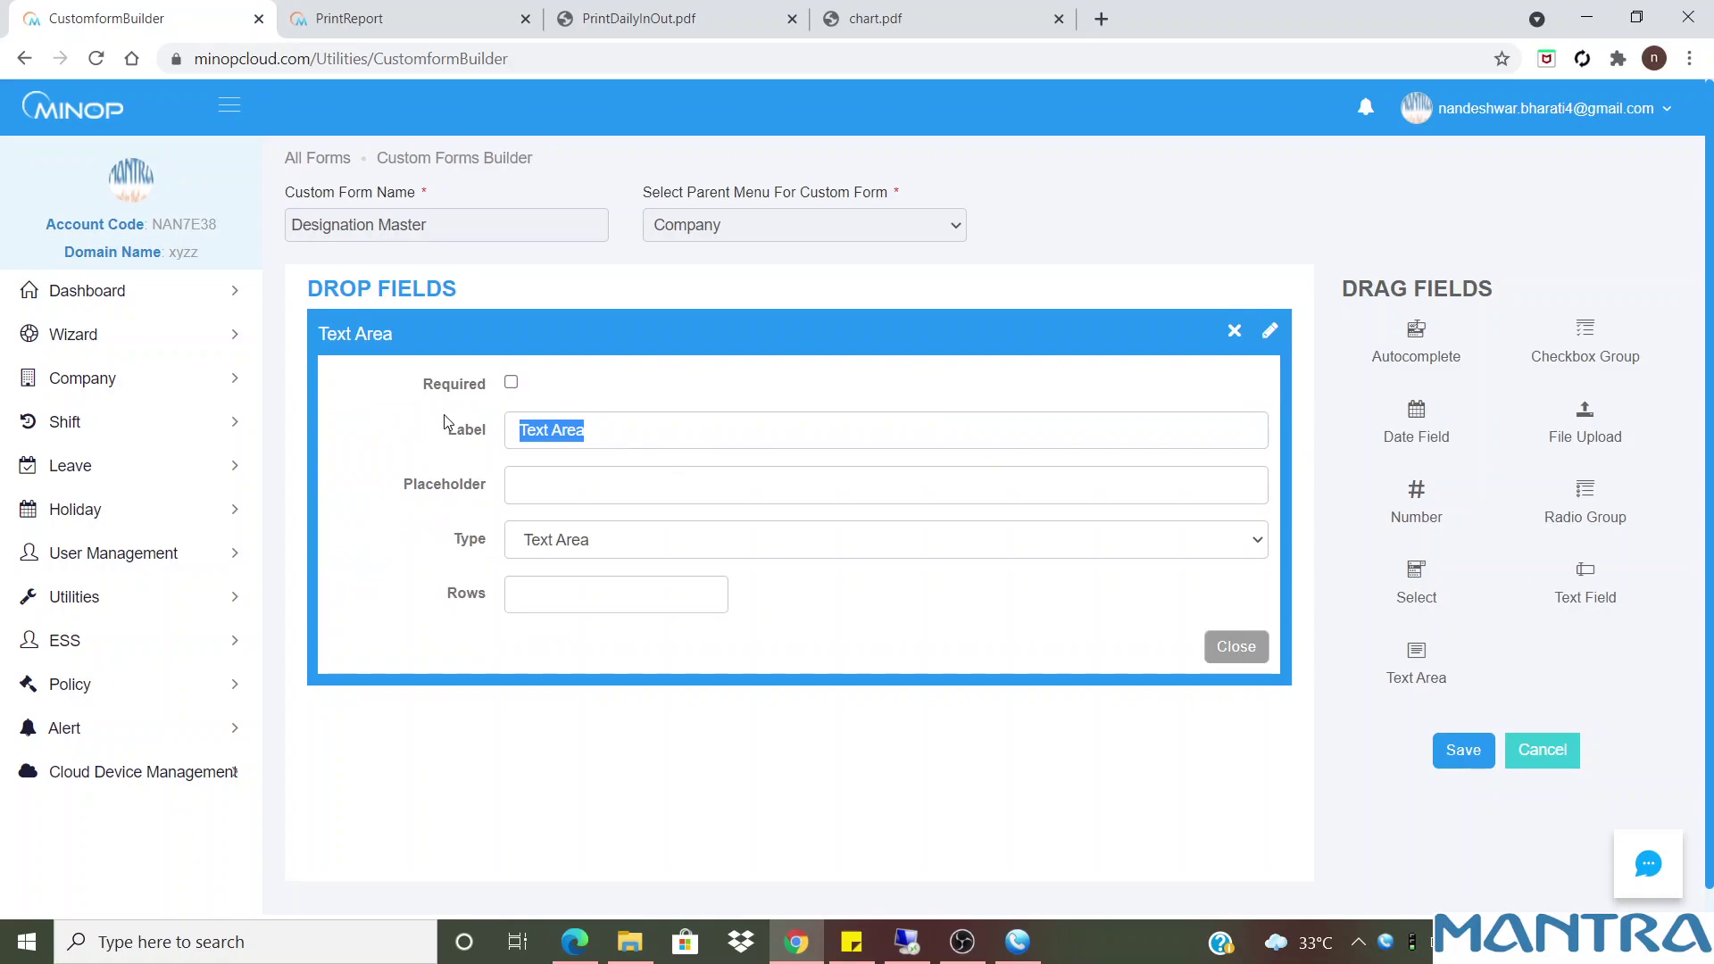
pyautogui.write('extra')
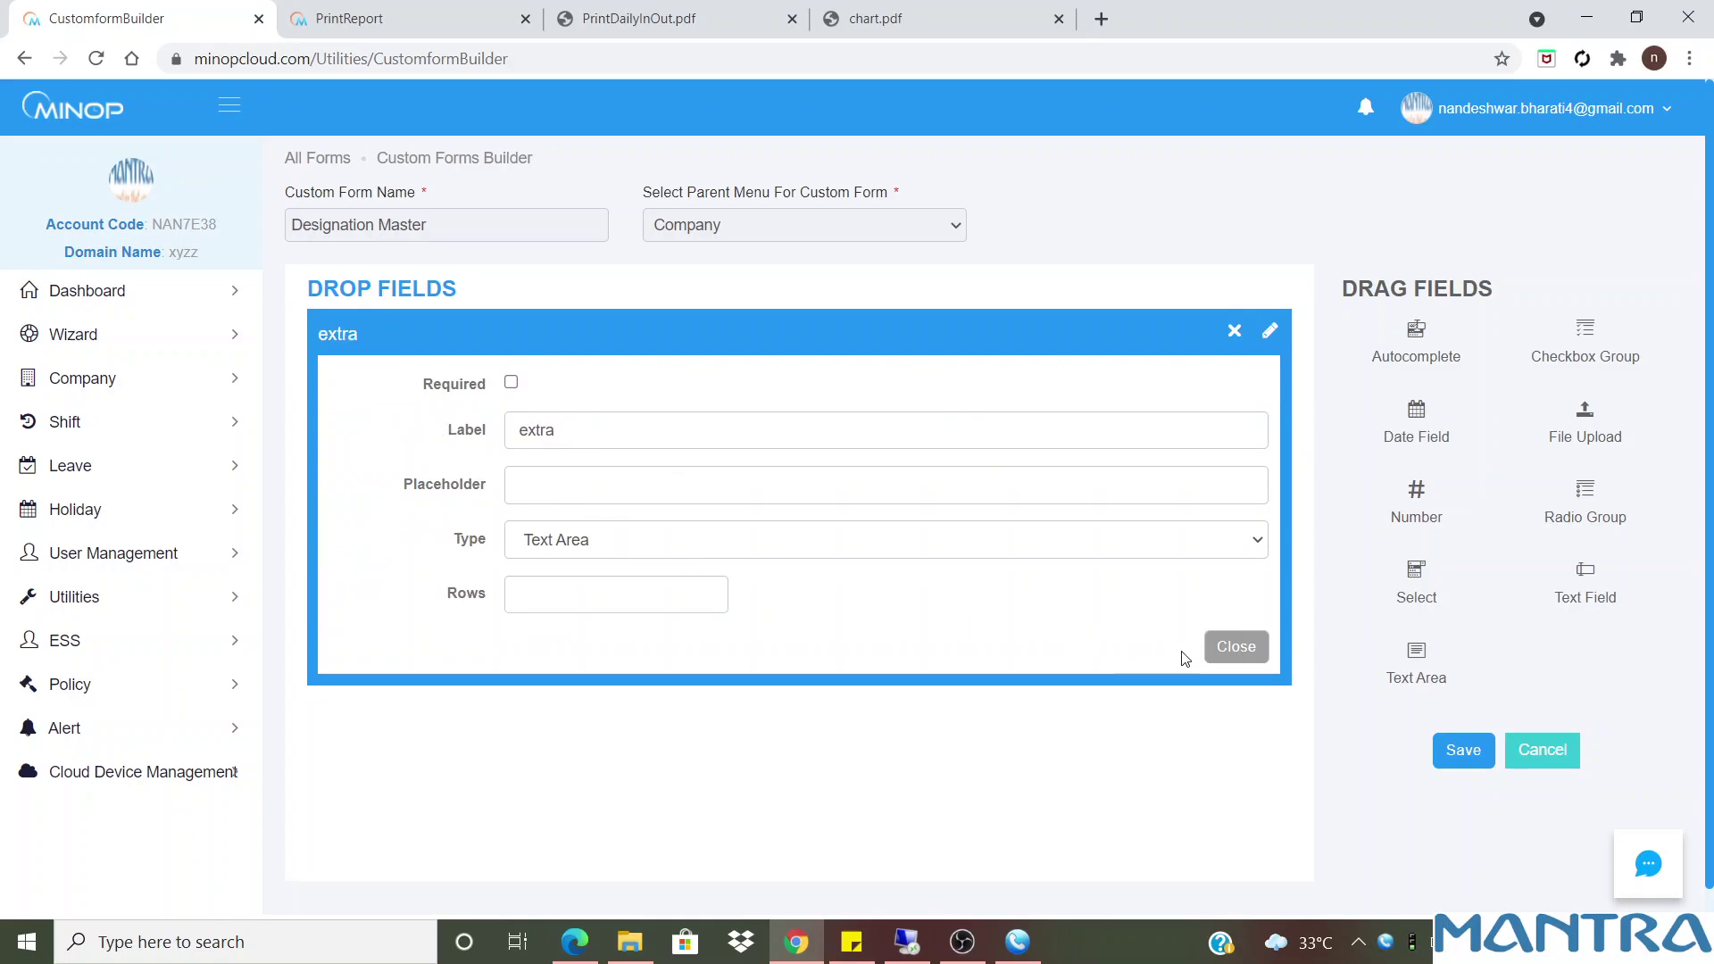
pyautogui.click(1250, 650)
pyautogui.click(1461, 754)
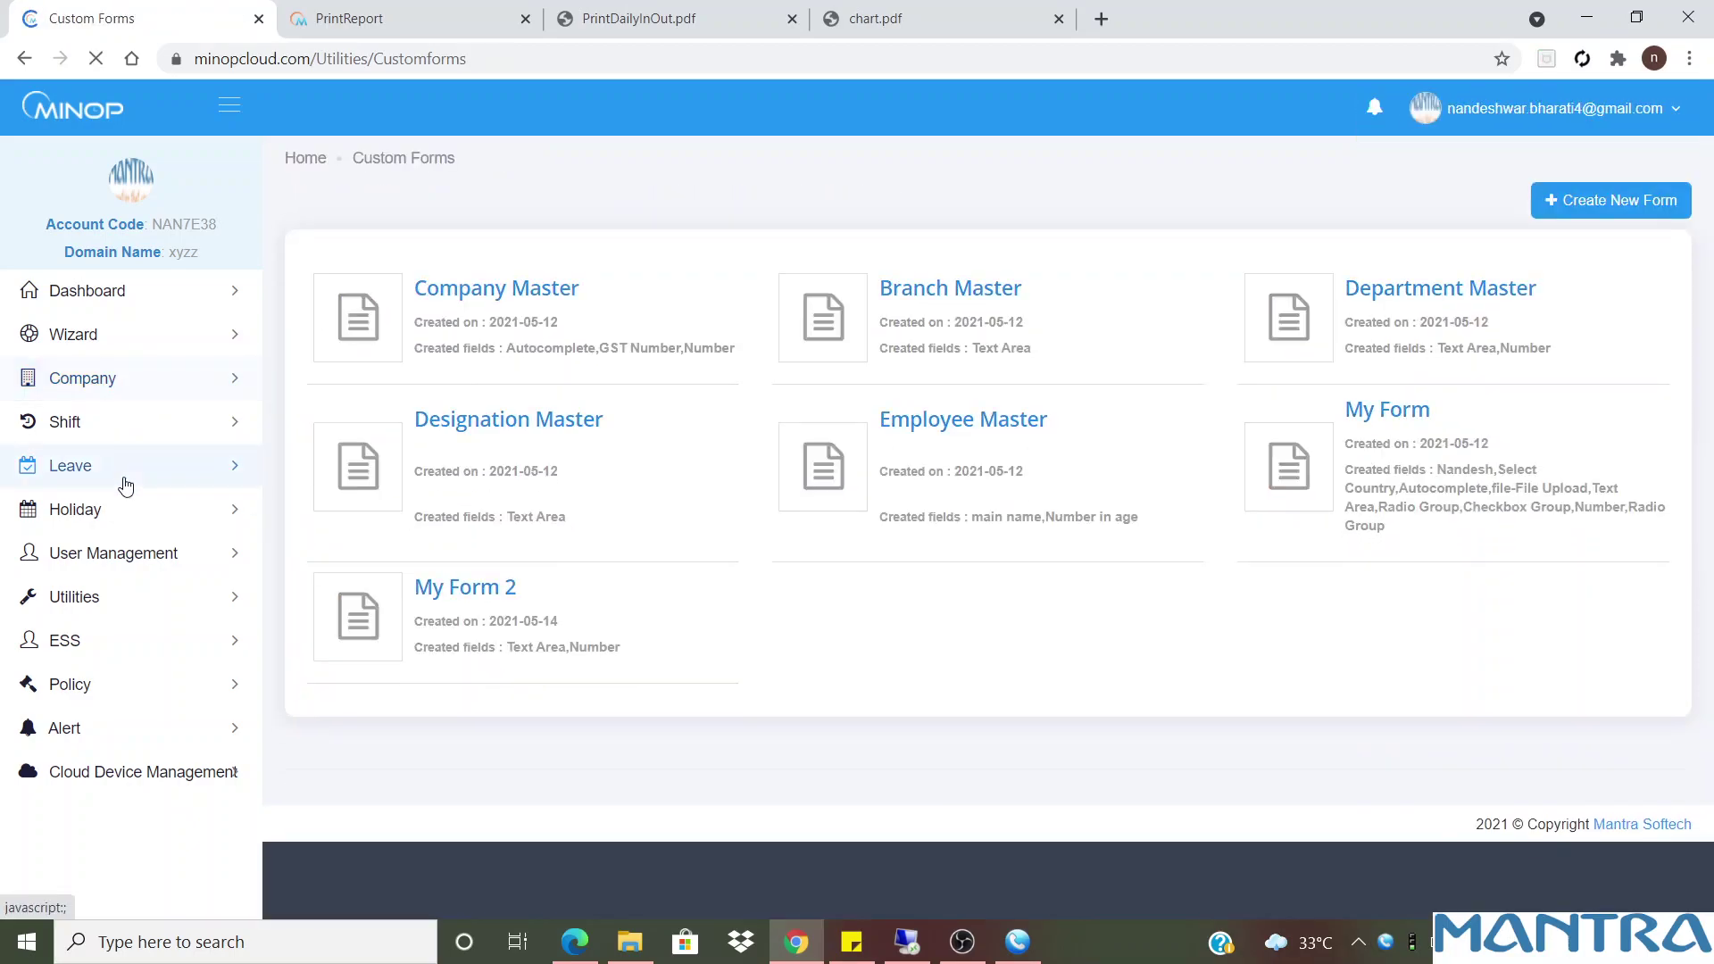
pyautogui.click(106, 380)
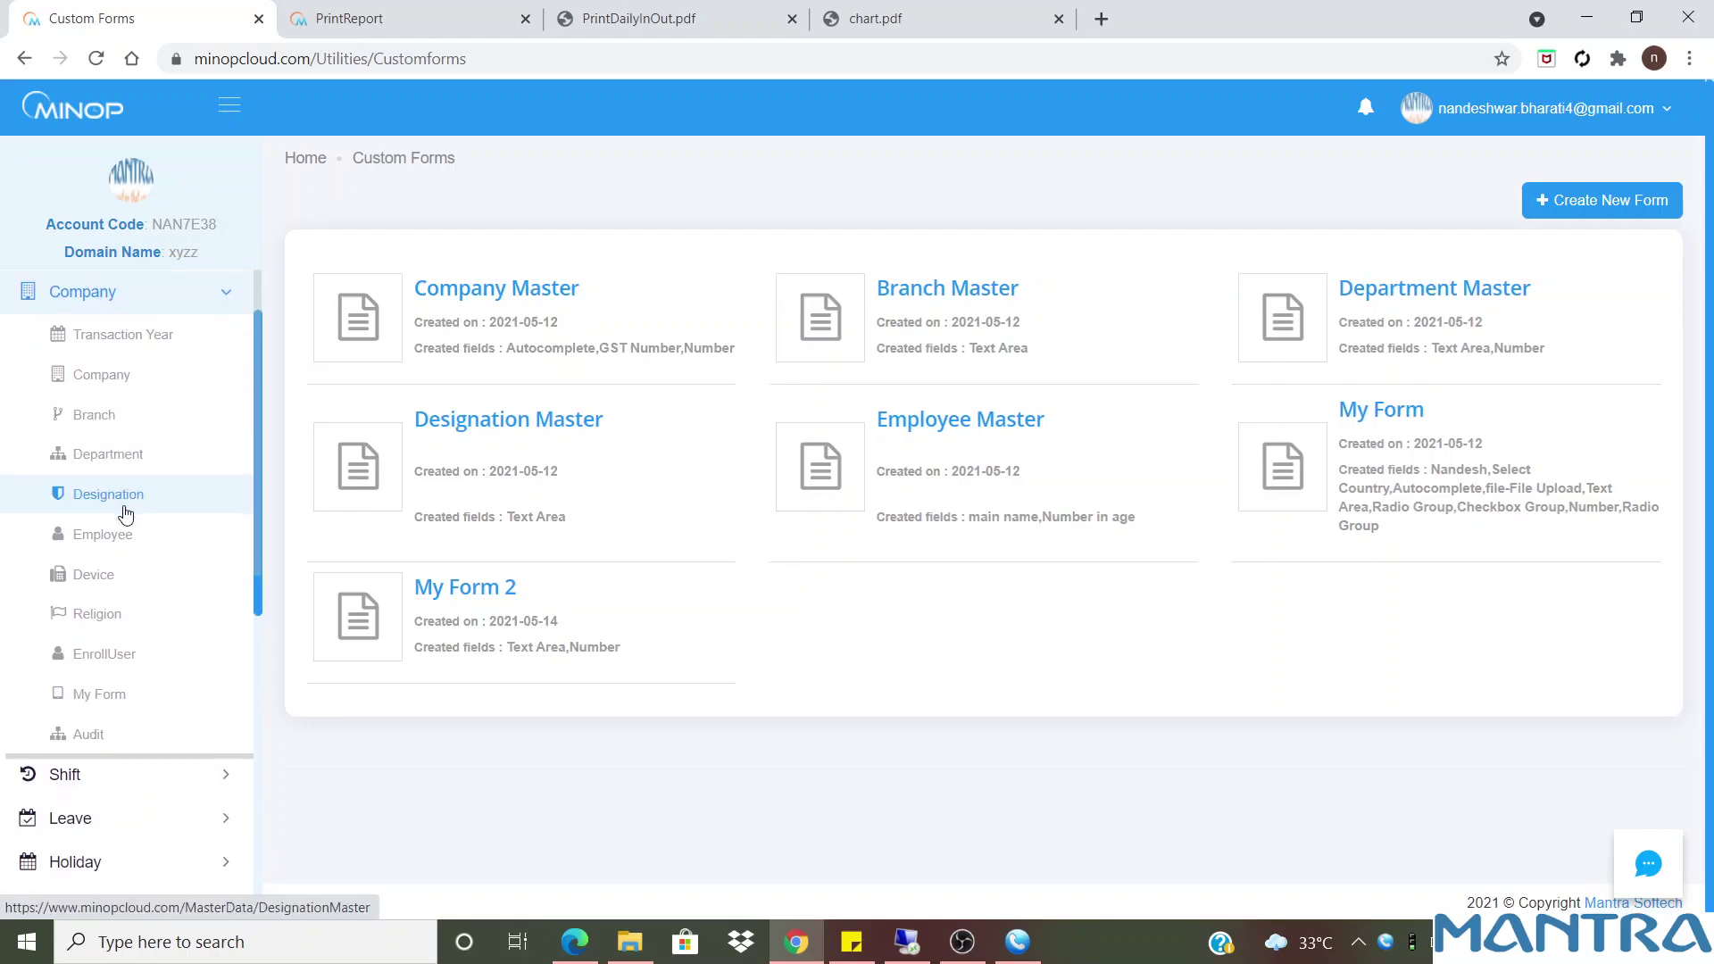
# Abandon an unnamed new designation, then open the ADMIN designation for editing
pyautogui.click(120, 497)
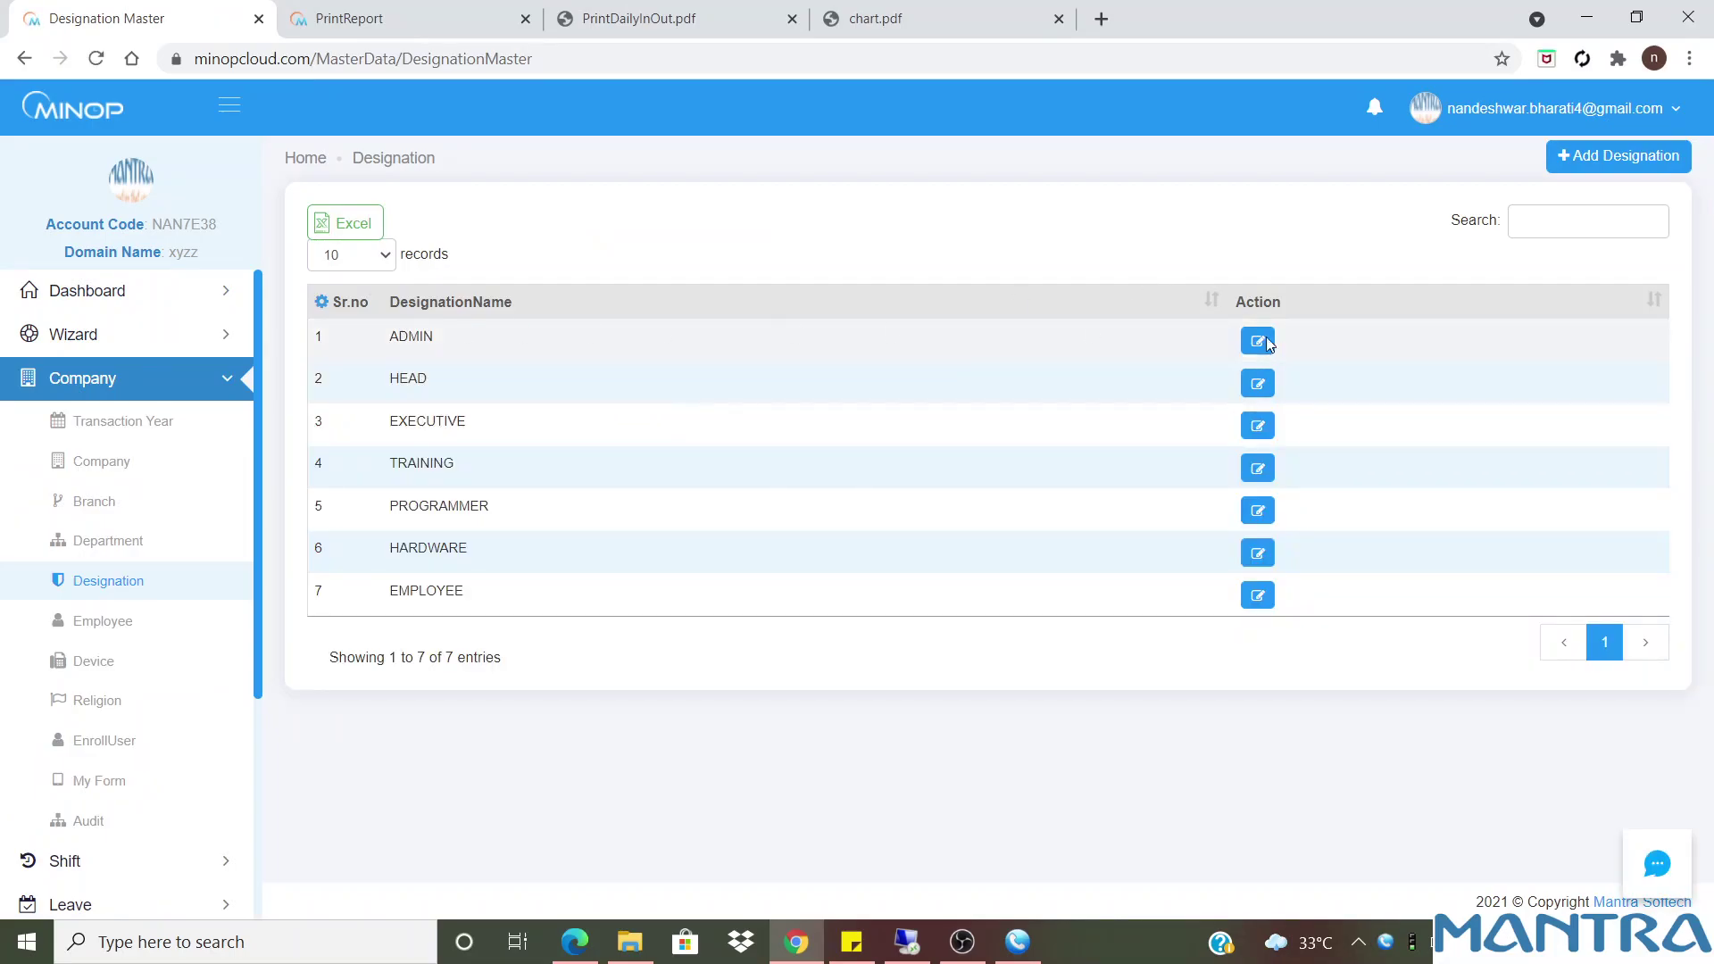
pyautogui.click(1657, 155)
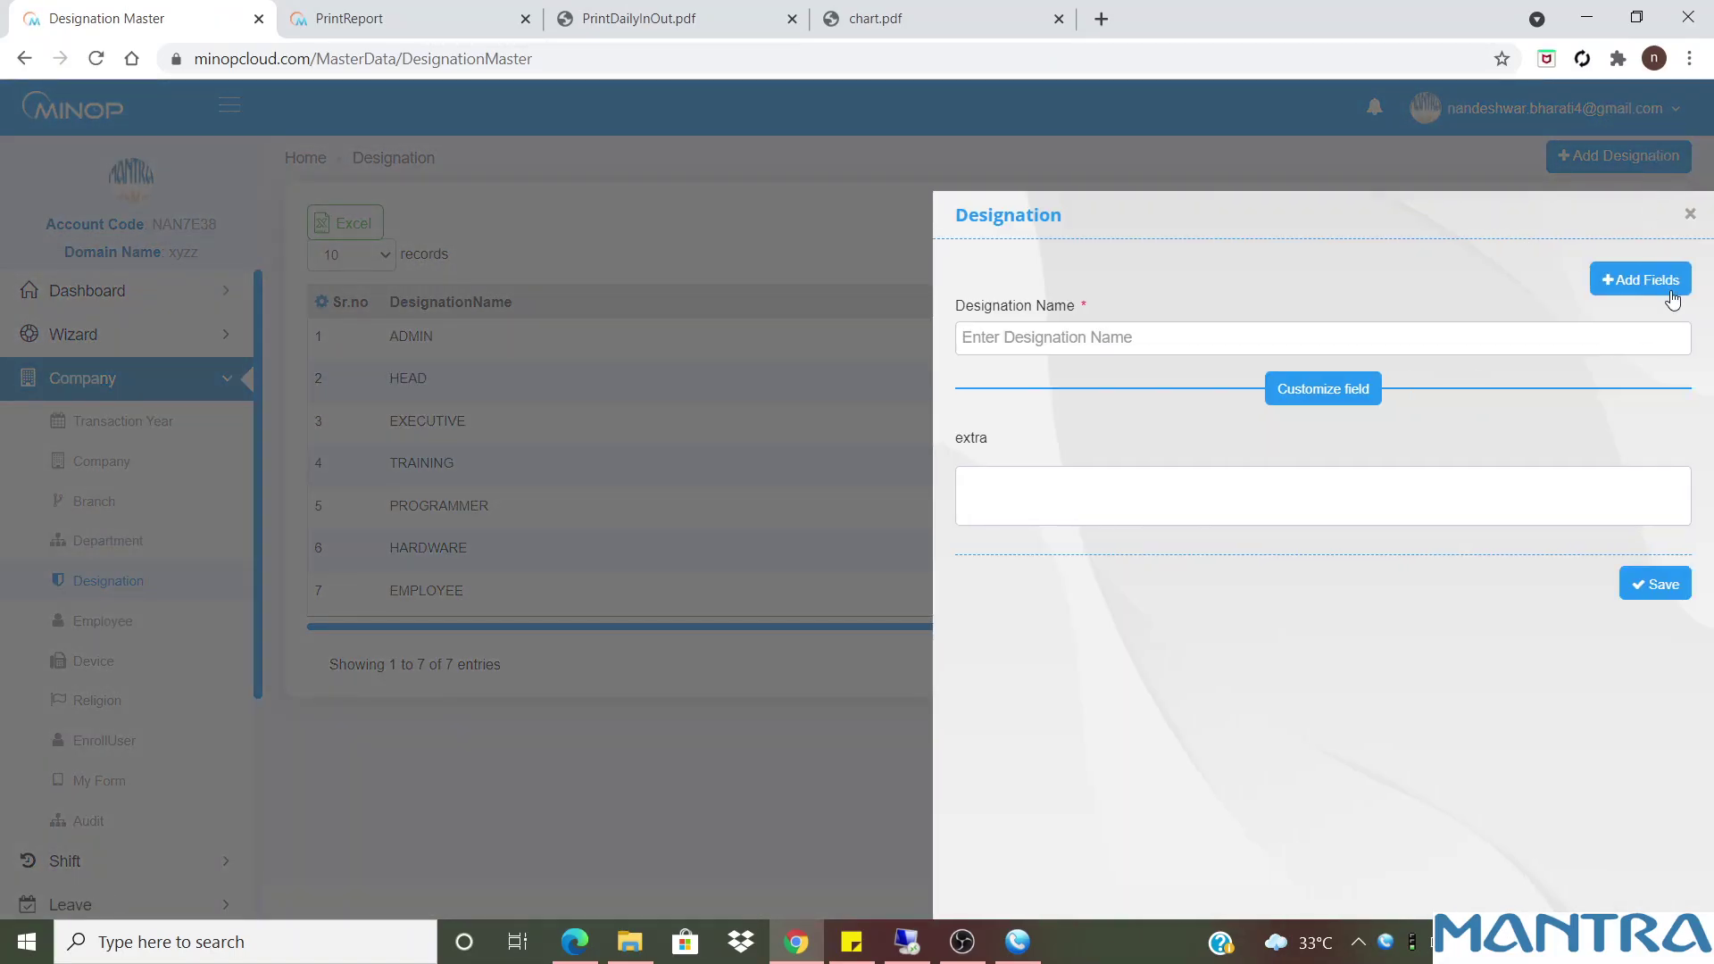
pyautogui.moveTo(998, 451); pyautogui.dragTo(965, 463)
pyautogui.click(1008, 497)
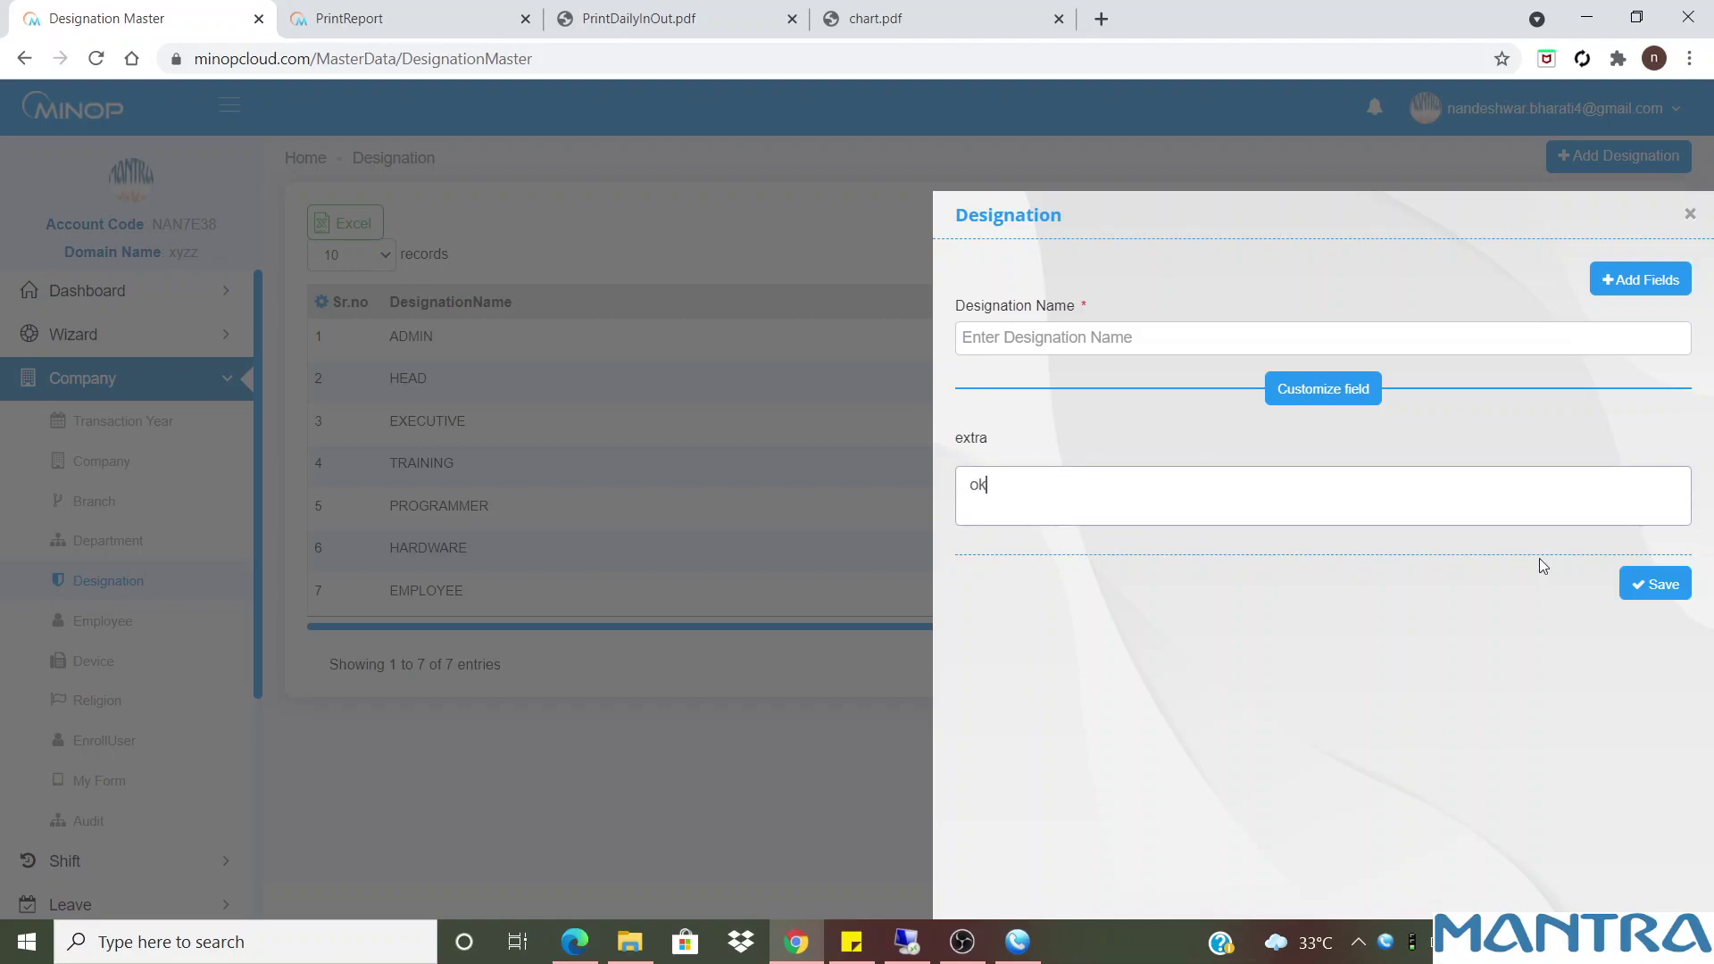
pyautogui.click(1646, 576)
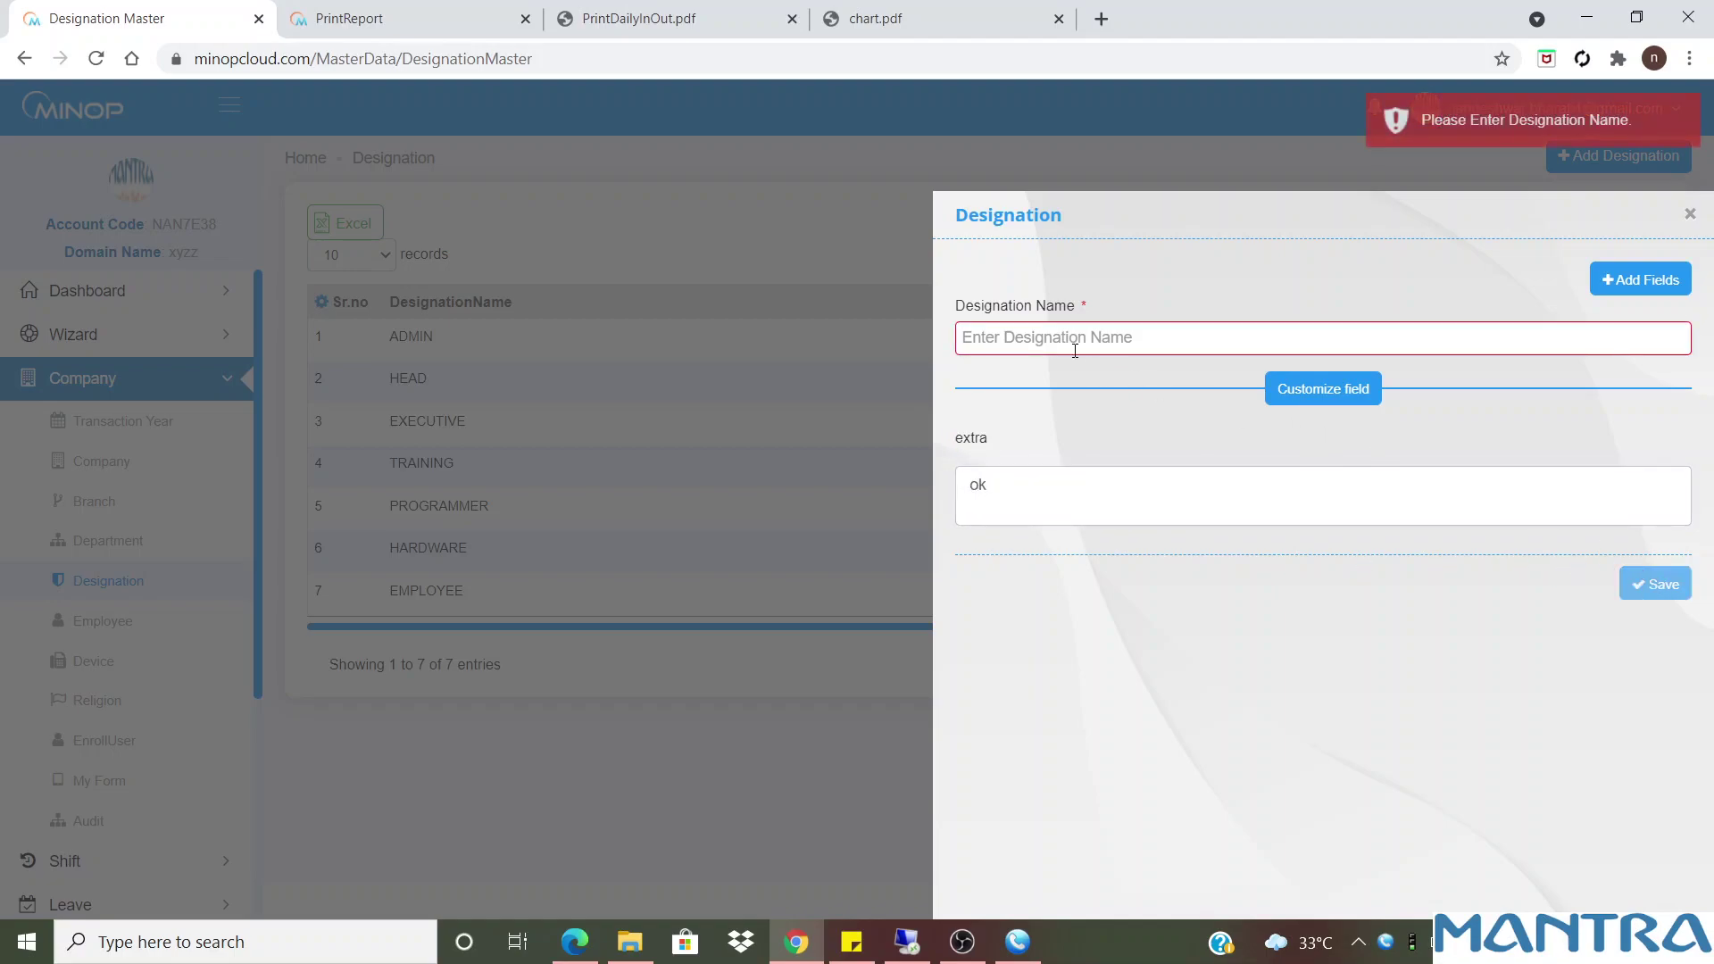
pyautogui.click(1689, 214)
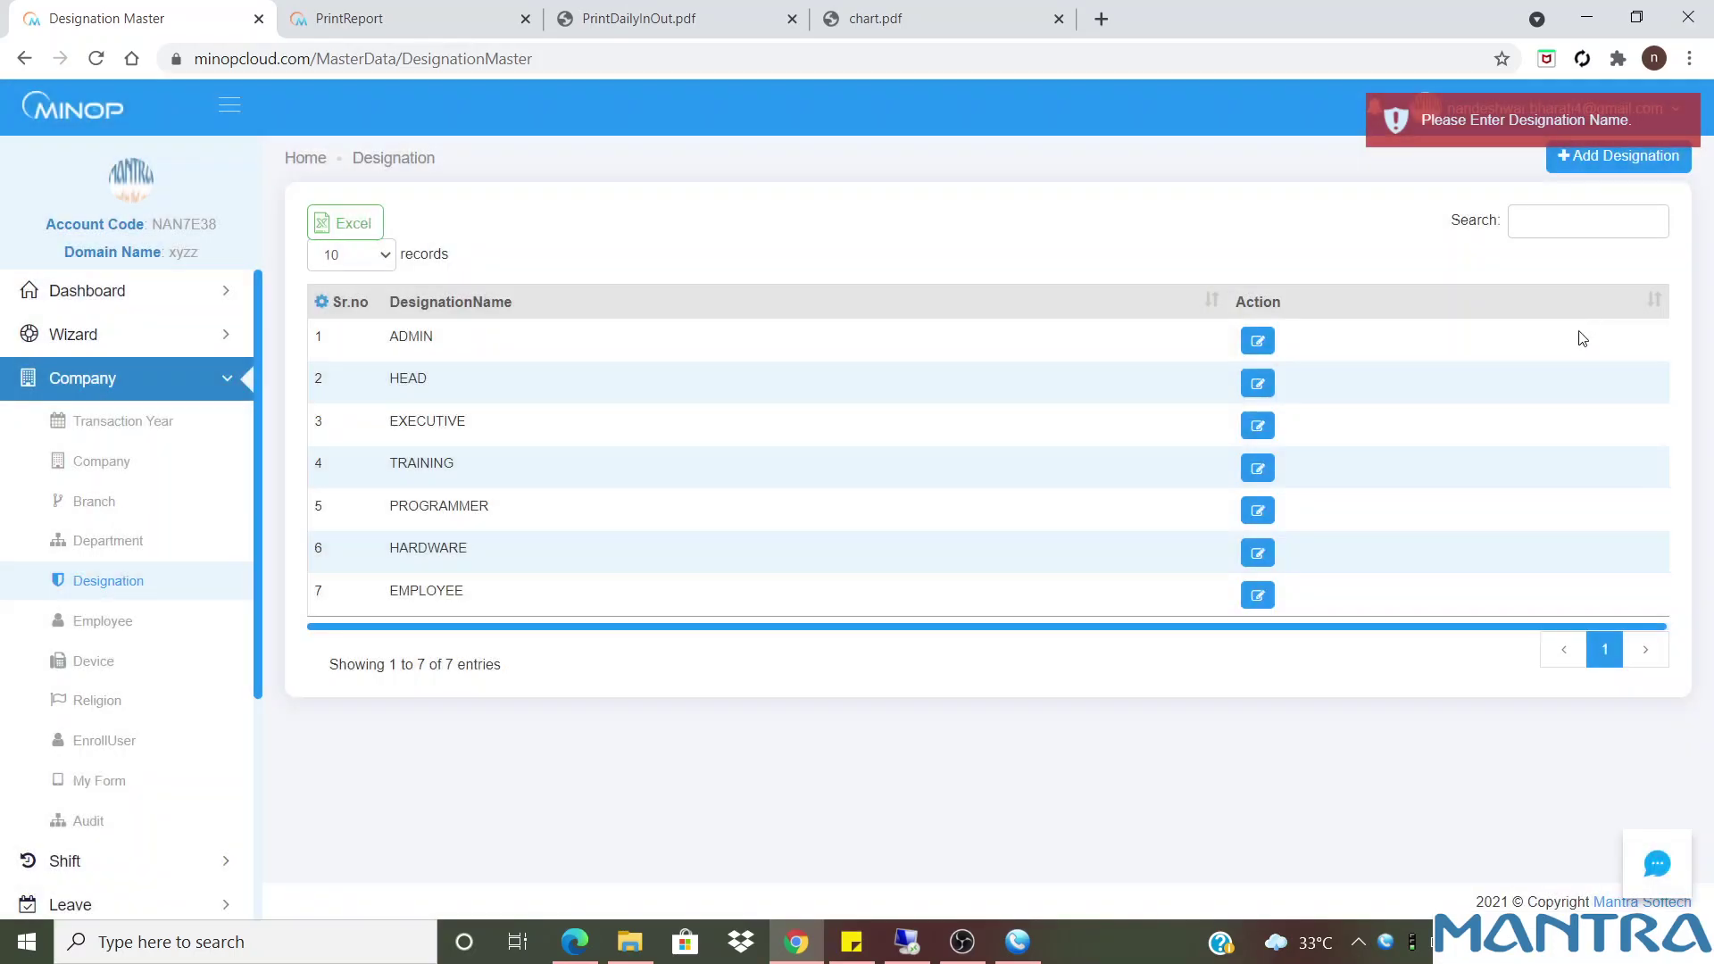
pyautogui.click(1258, 343)
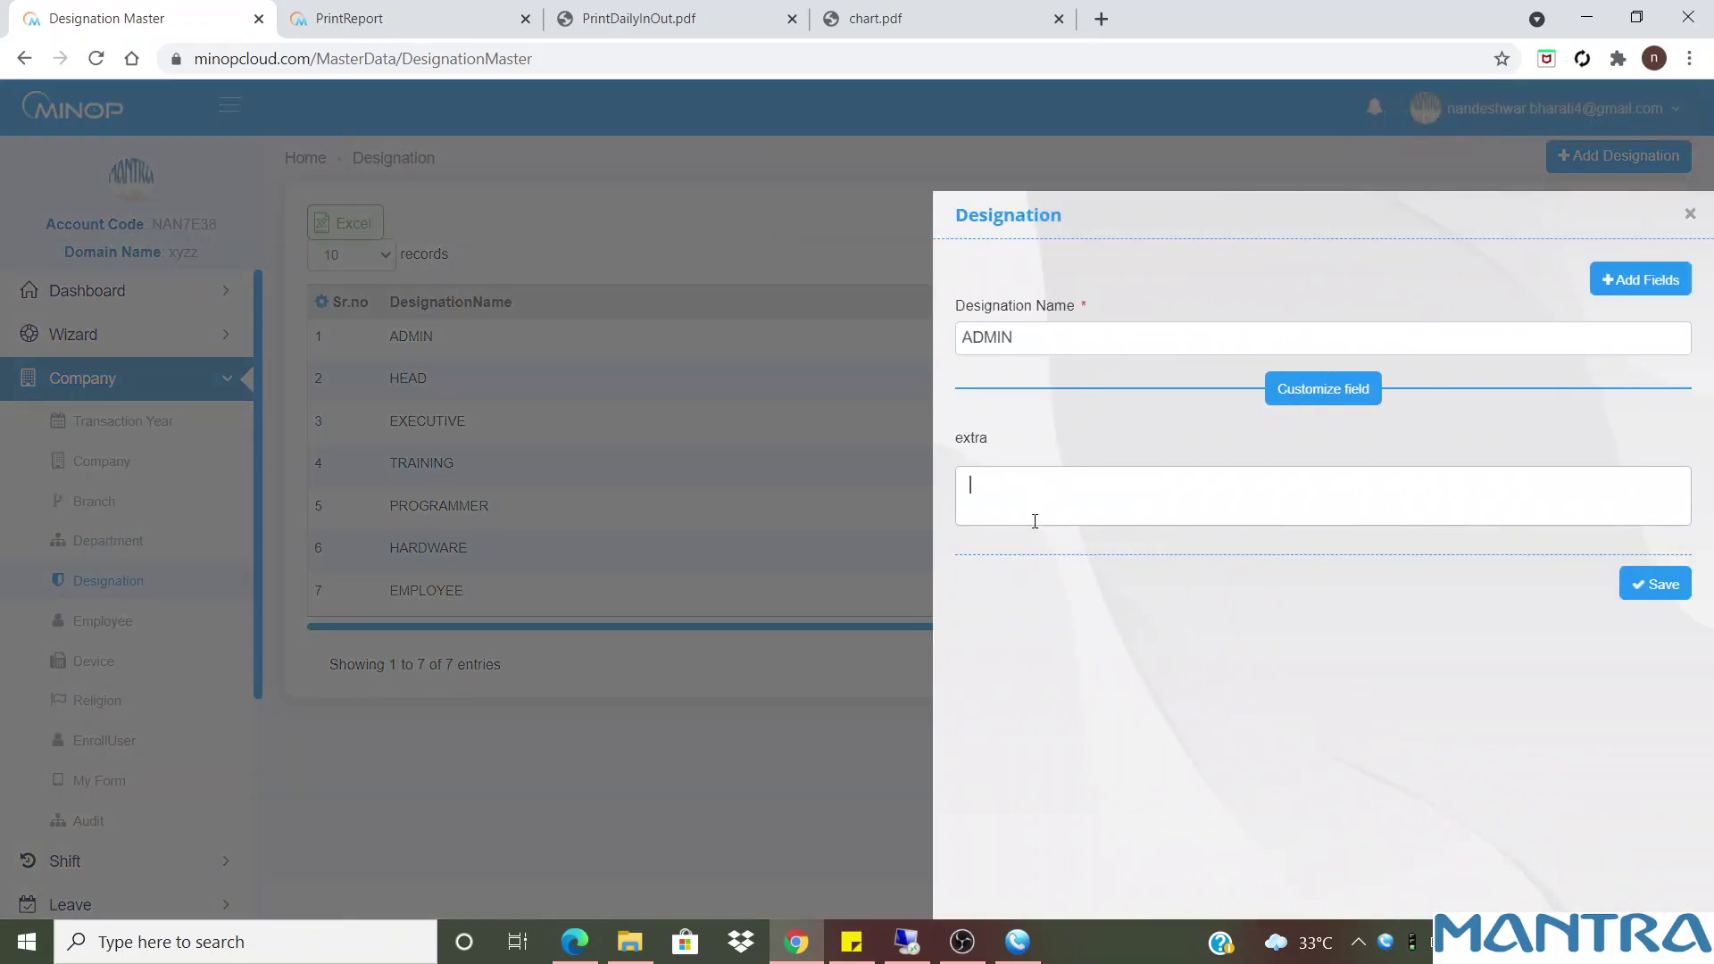
# Save 'ok' as ADMIN's extra value, show the Text Area column, and open Employee
pyautogui.write('ok')
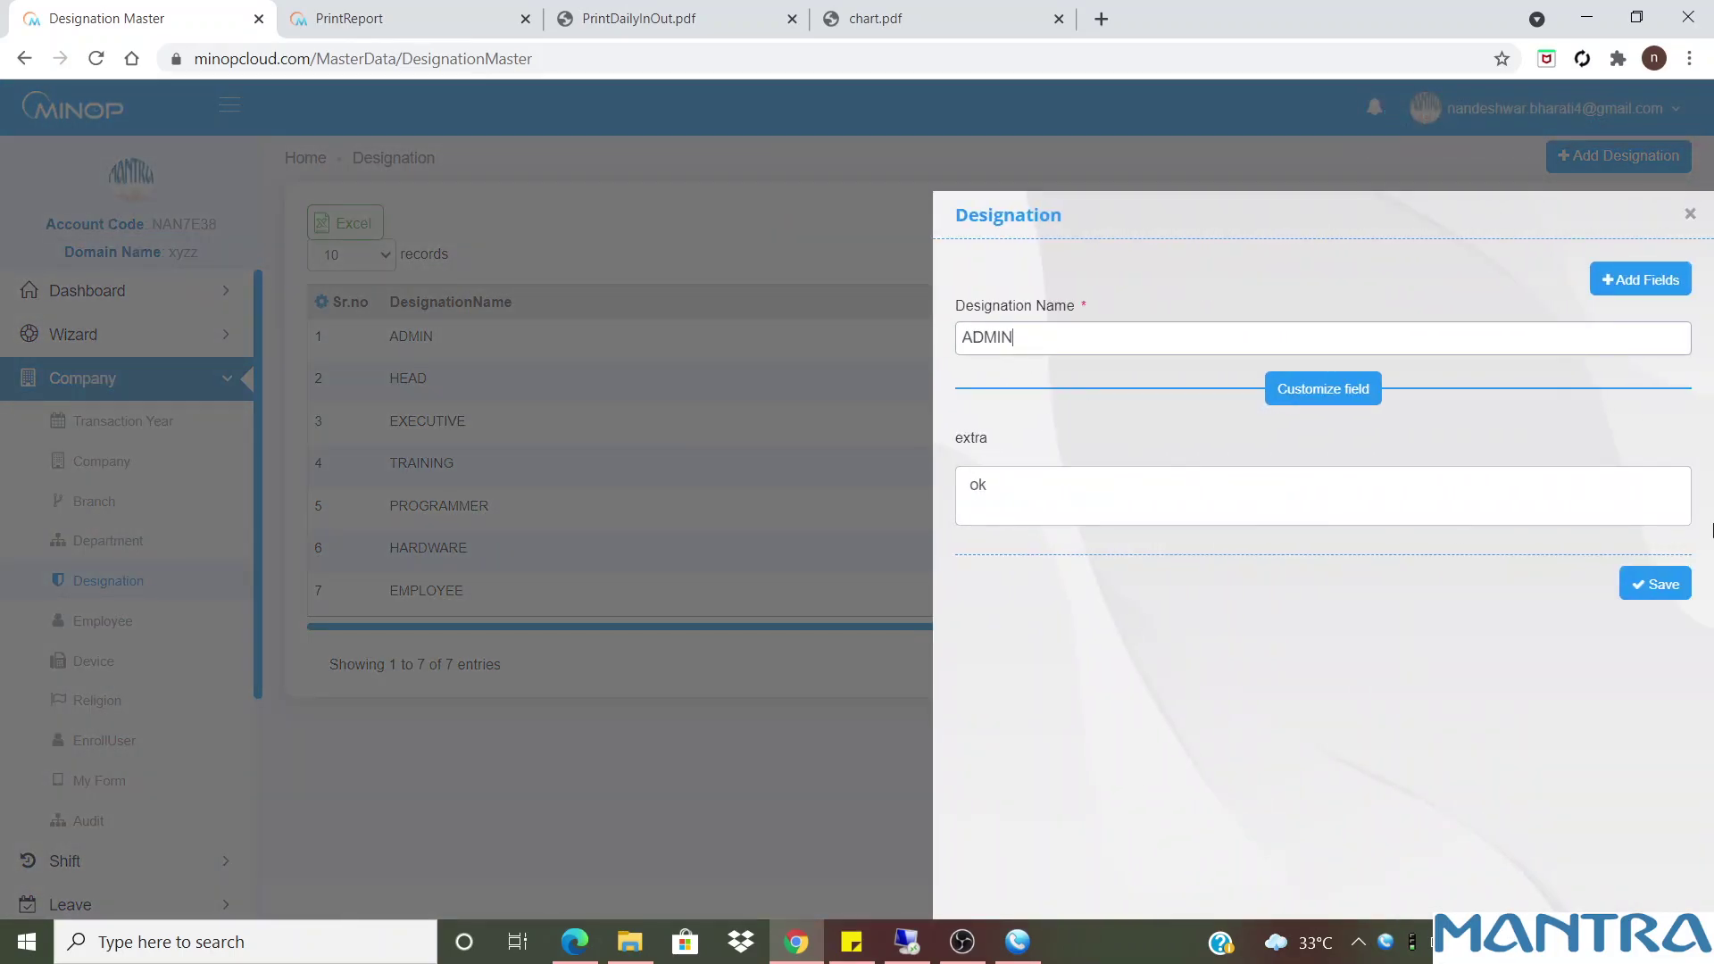
pyautogui.click(1670, 589)
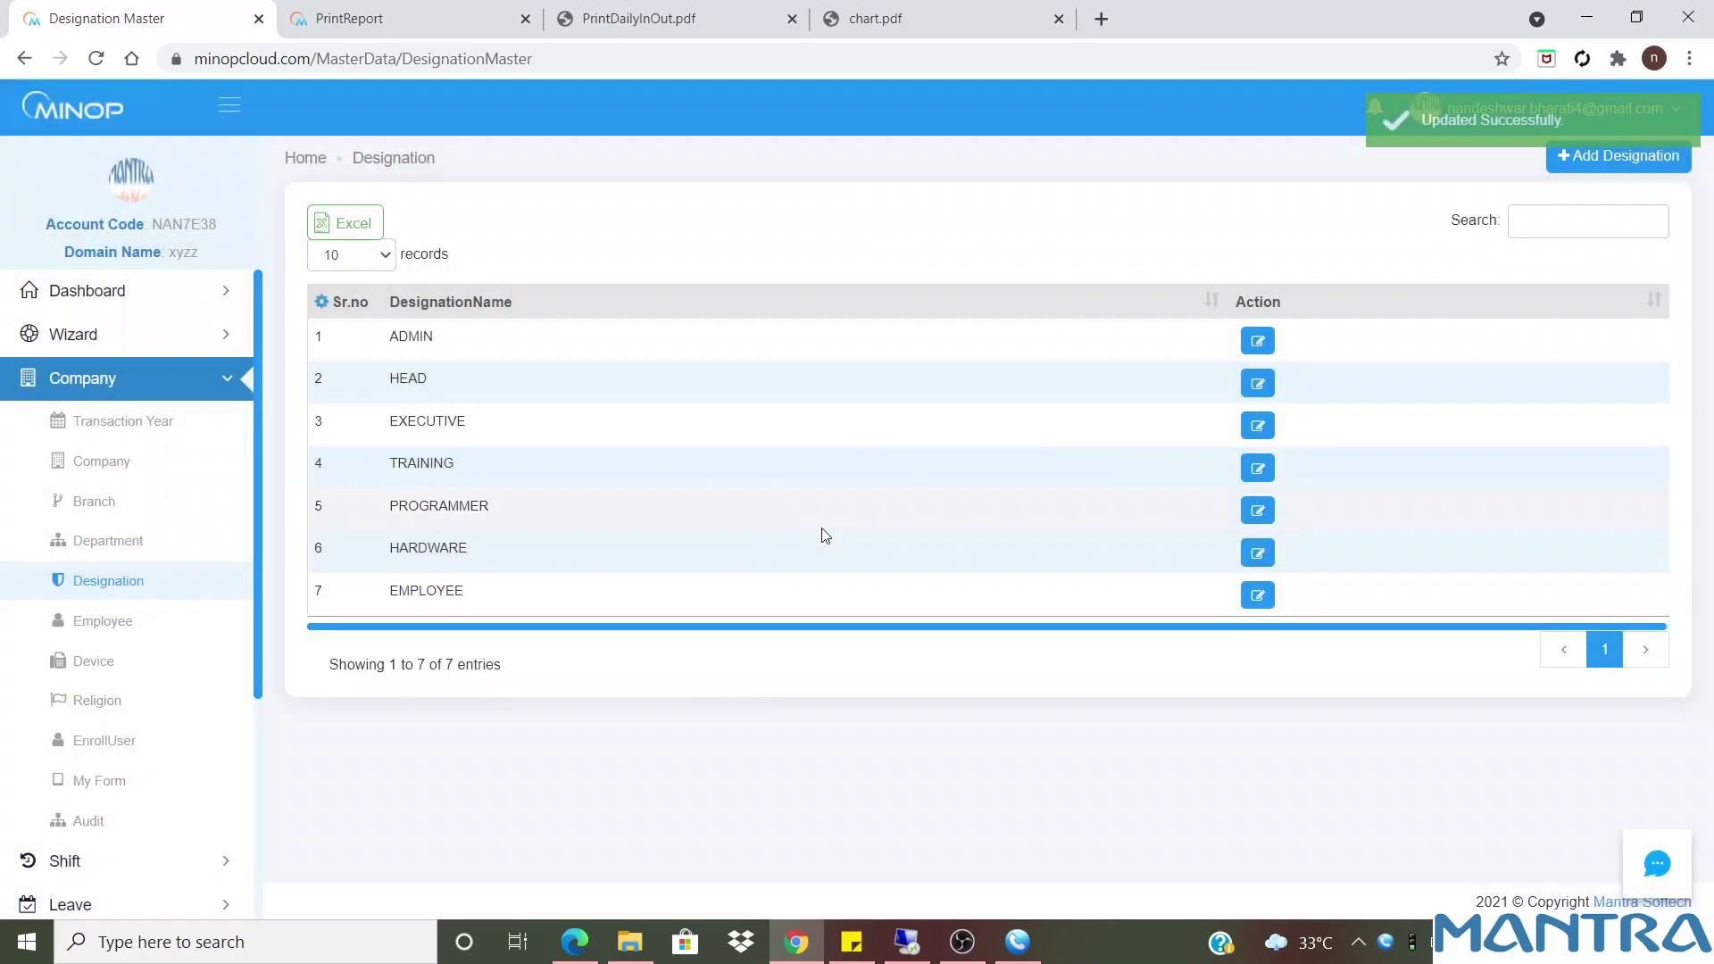
pyautogui.click(322, 303)
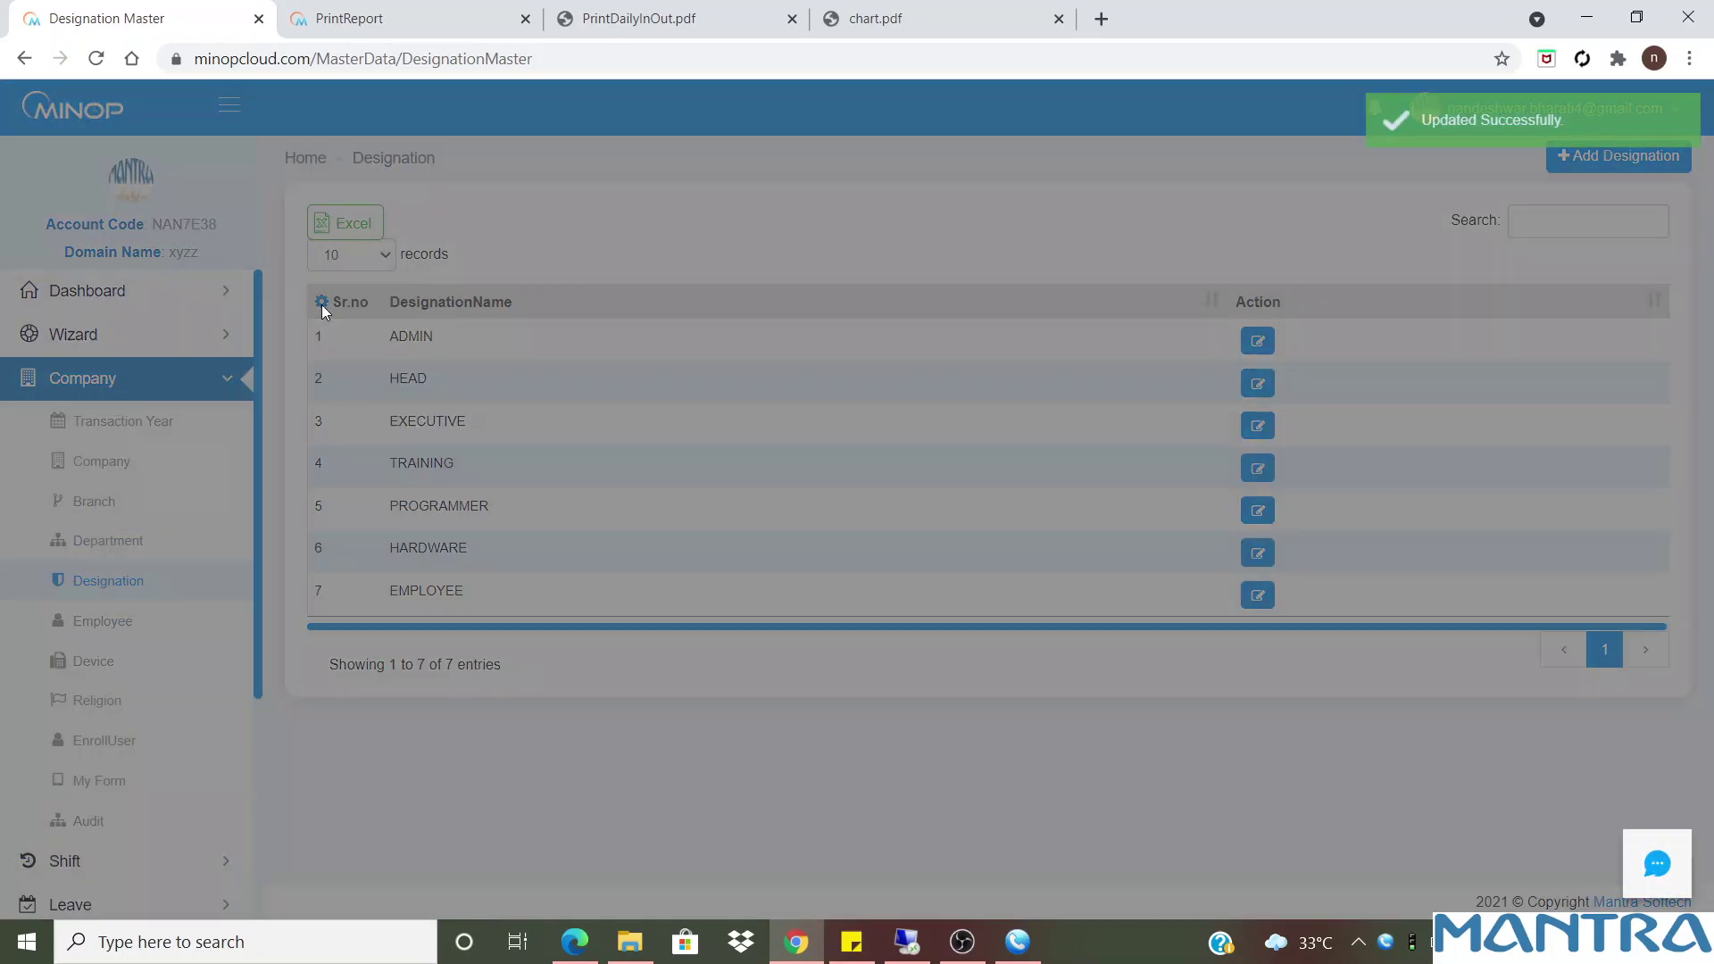
pyautogui.click(1022, 358)
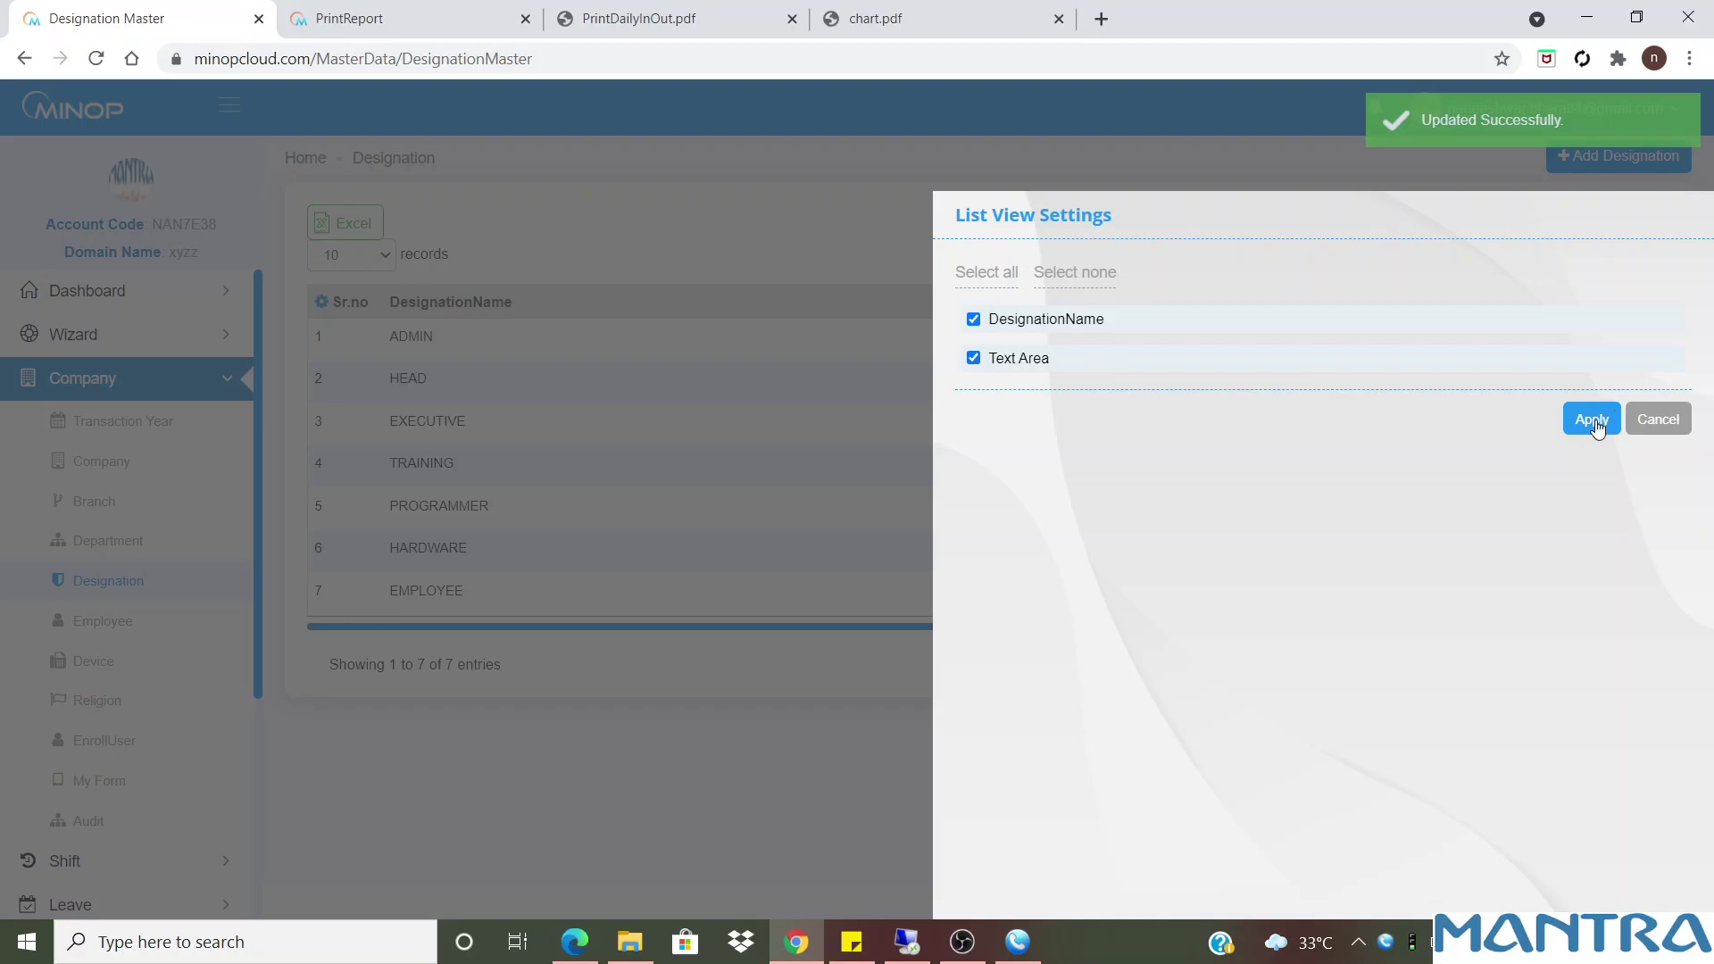
pyautogui.click(1592, 419)
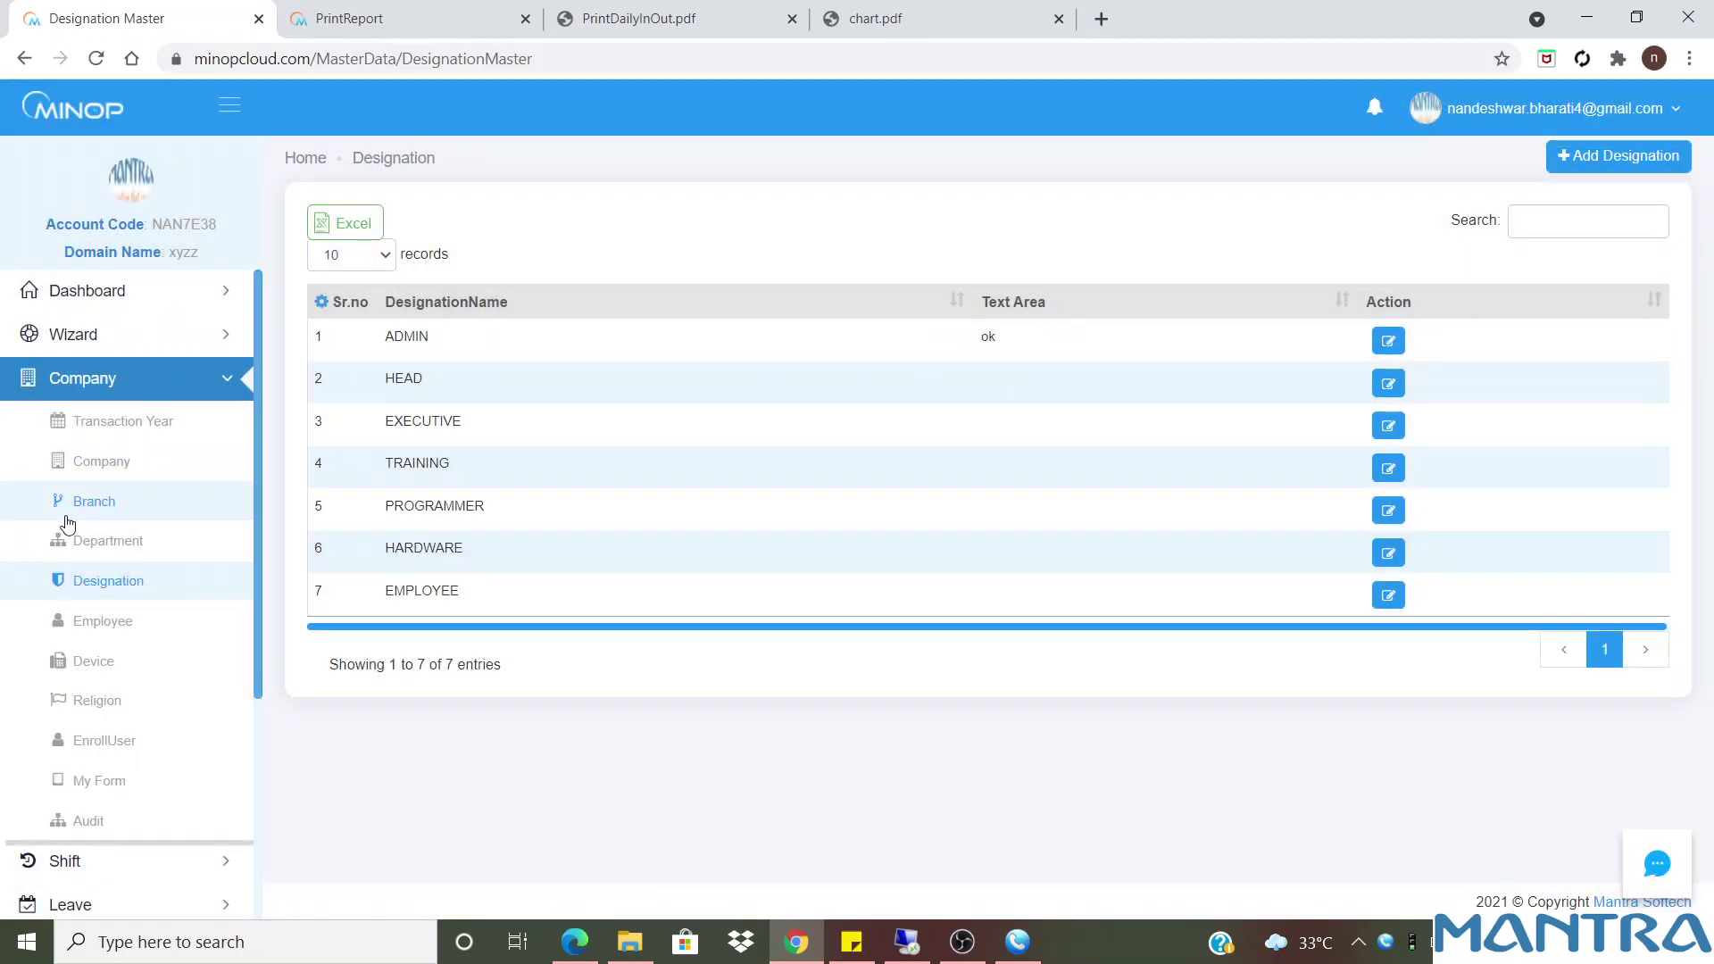
pyautogui.click(103, 622)
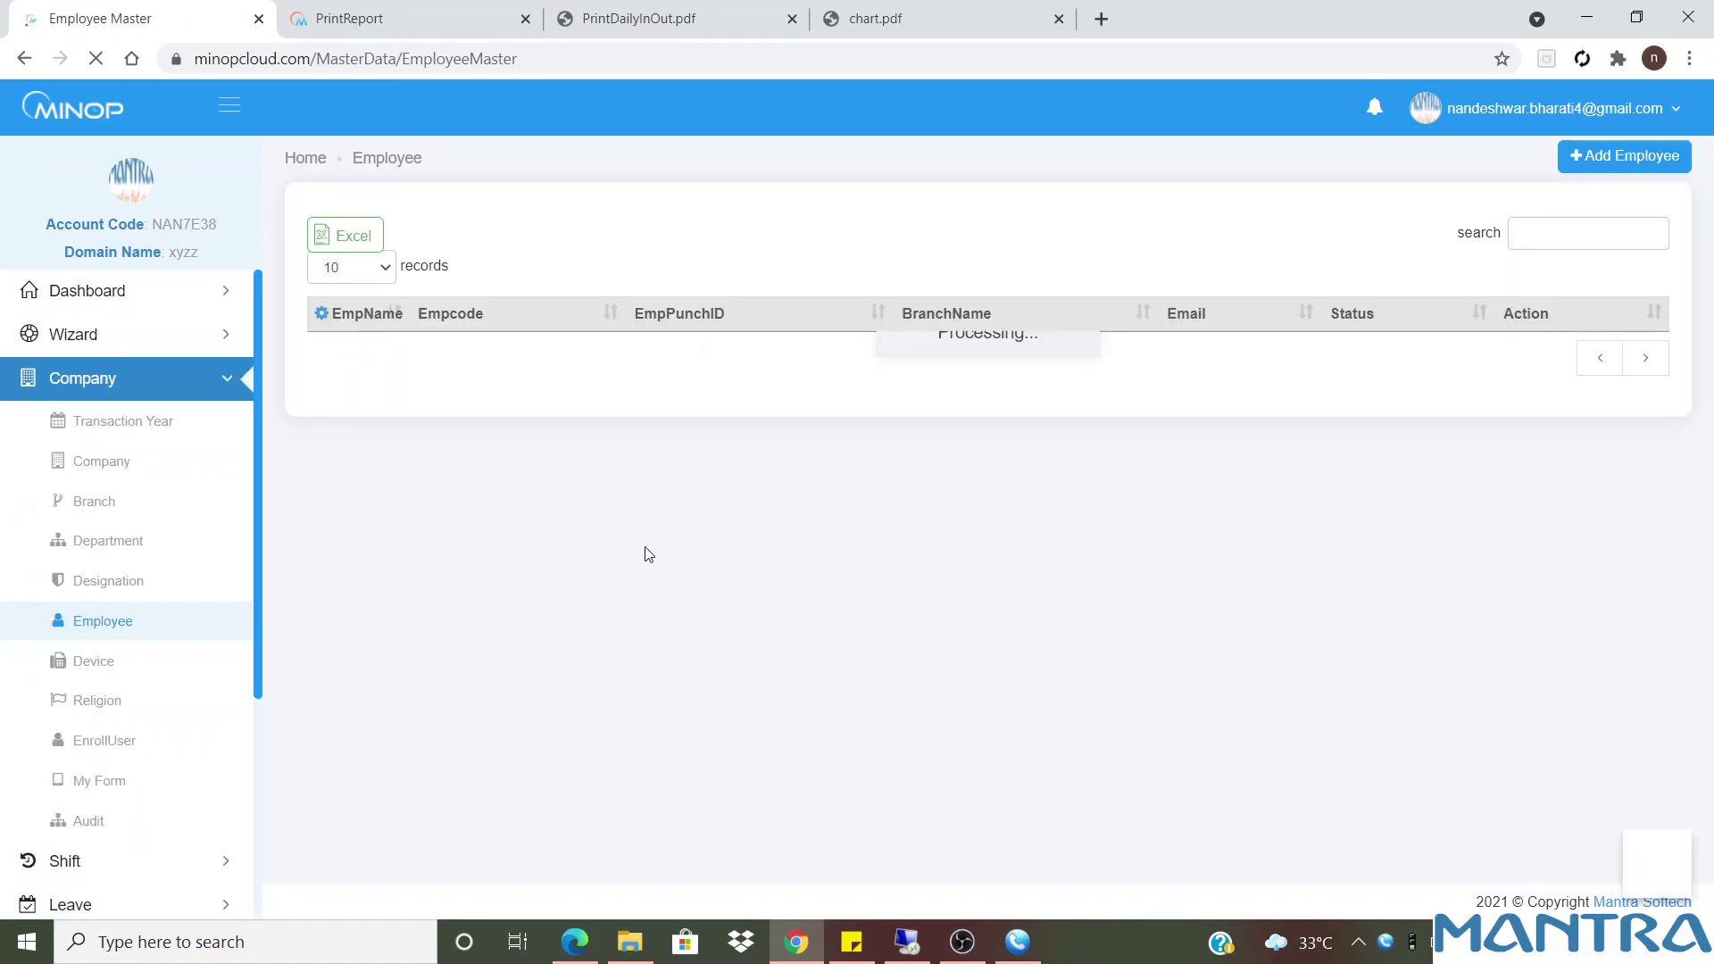
# Show 25 employees per page in the Employee list
pyautogui.click(355, 268)
pyautogui.click(354, 310)
pyautogui.moveTo(1710, 346)
pyautogui.mouseDown()
pyautogui.moveTo(1710, 638)
pyautogui.moveTo(1710, 319)
pyautogui.mouseUp()
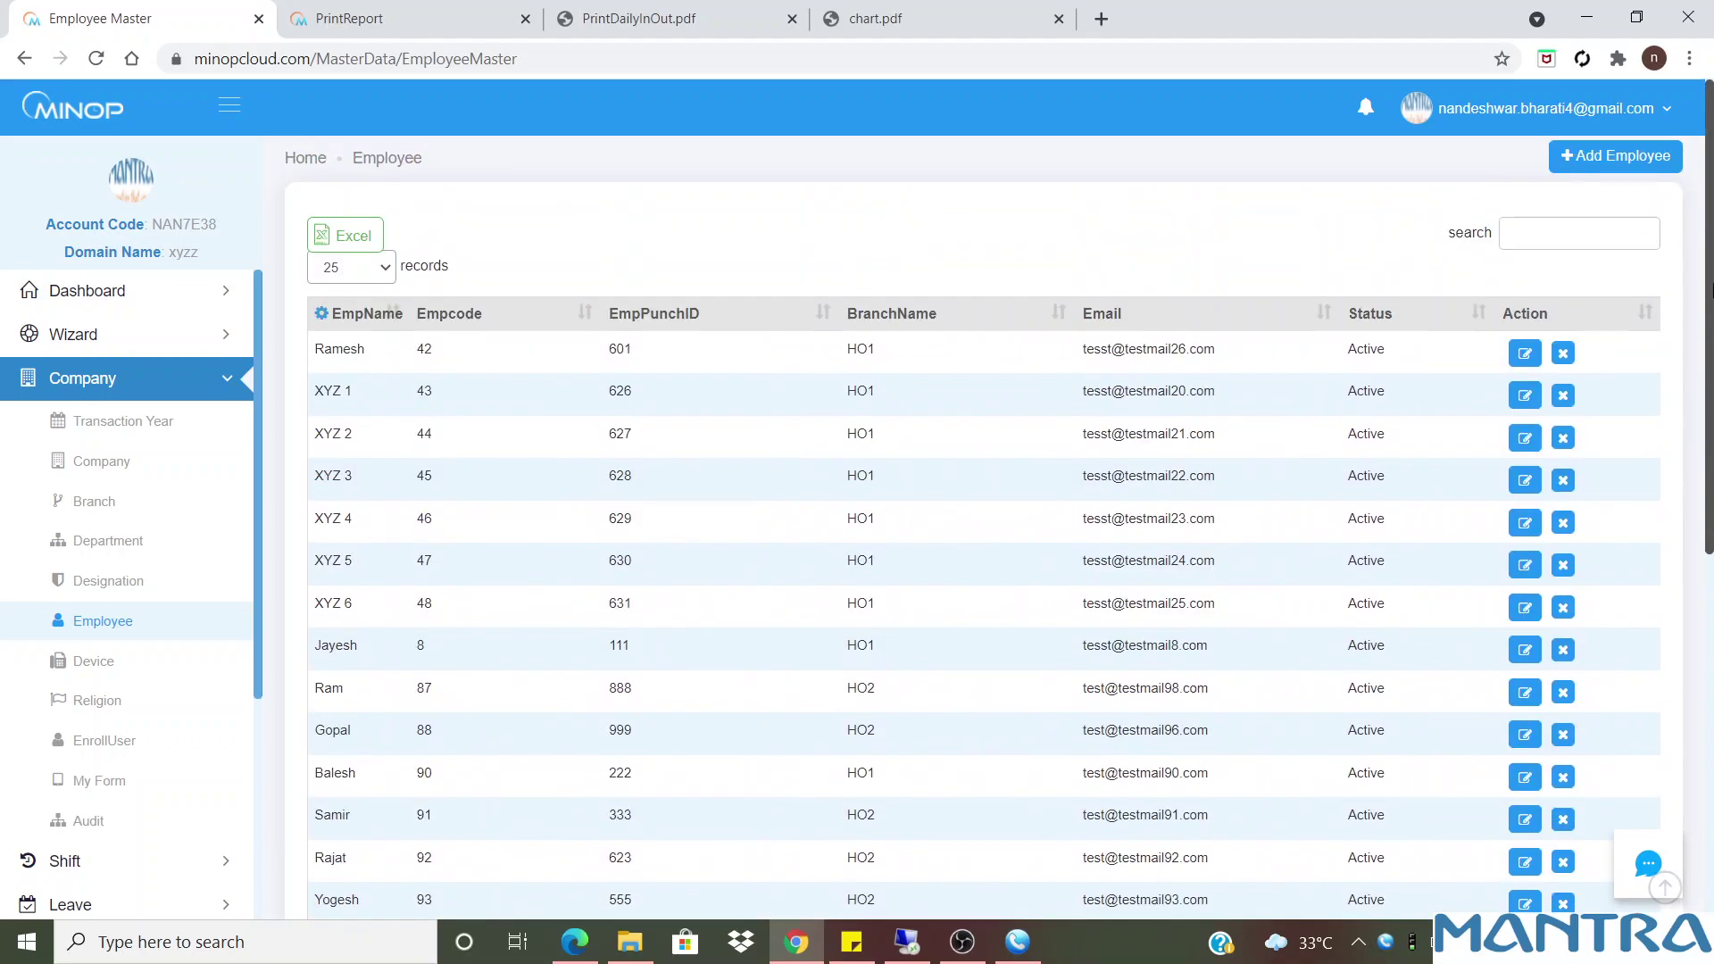
# Try an empty new-employee form, which demands an Empcode, and close it unsaved
pyautogui.click(1622, 155)
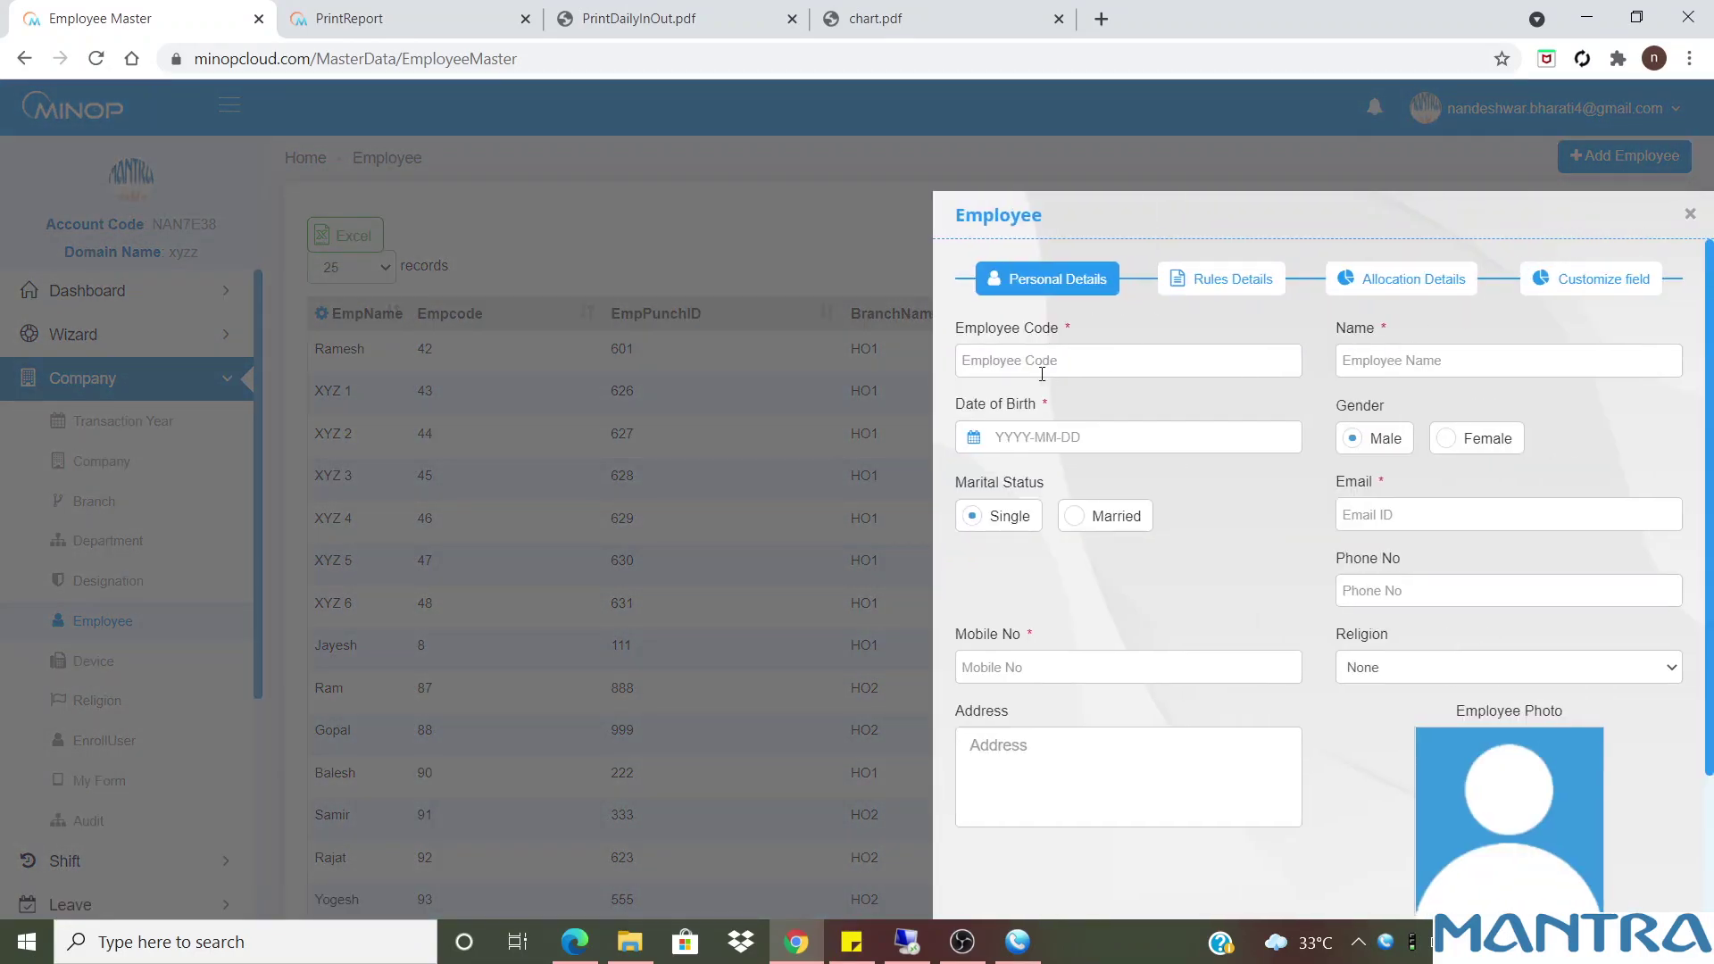
pyautogui.scroll(-3, 1517, 623)
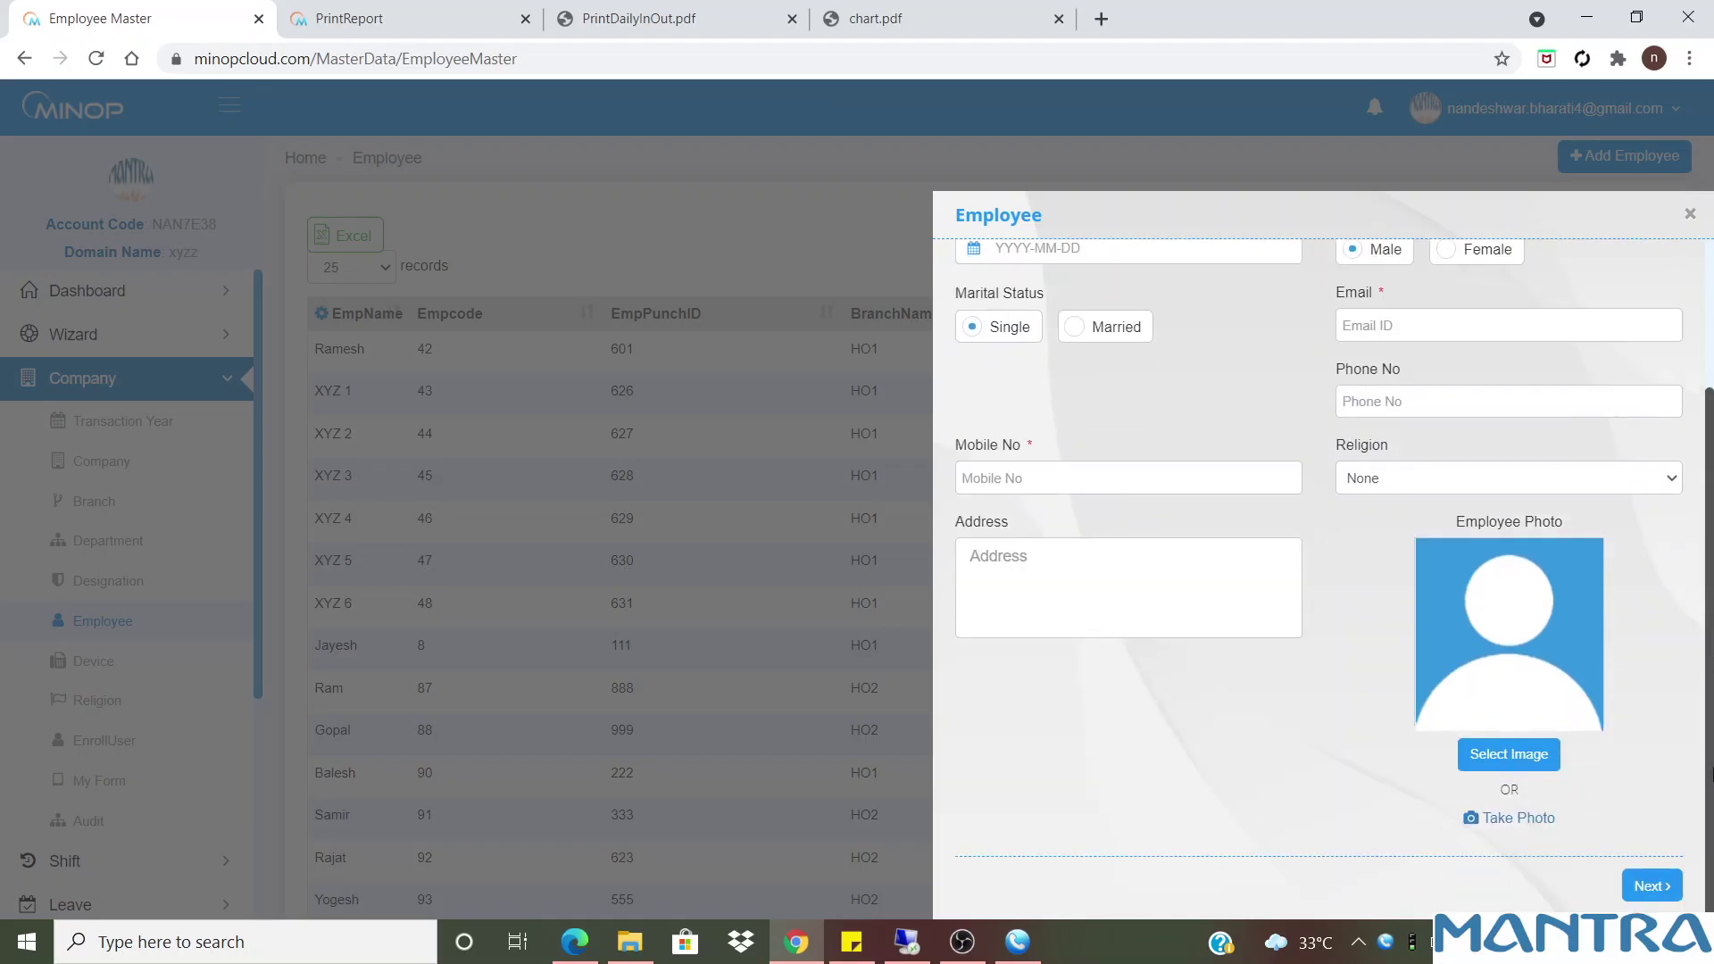
pyautogui.click(1663, 893)
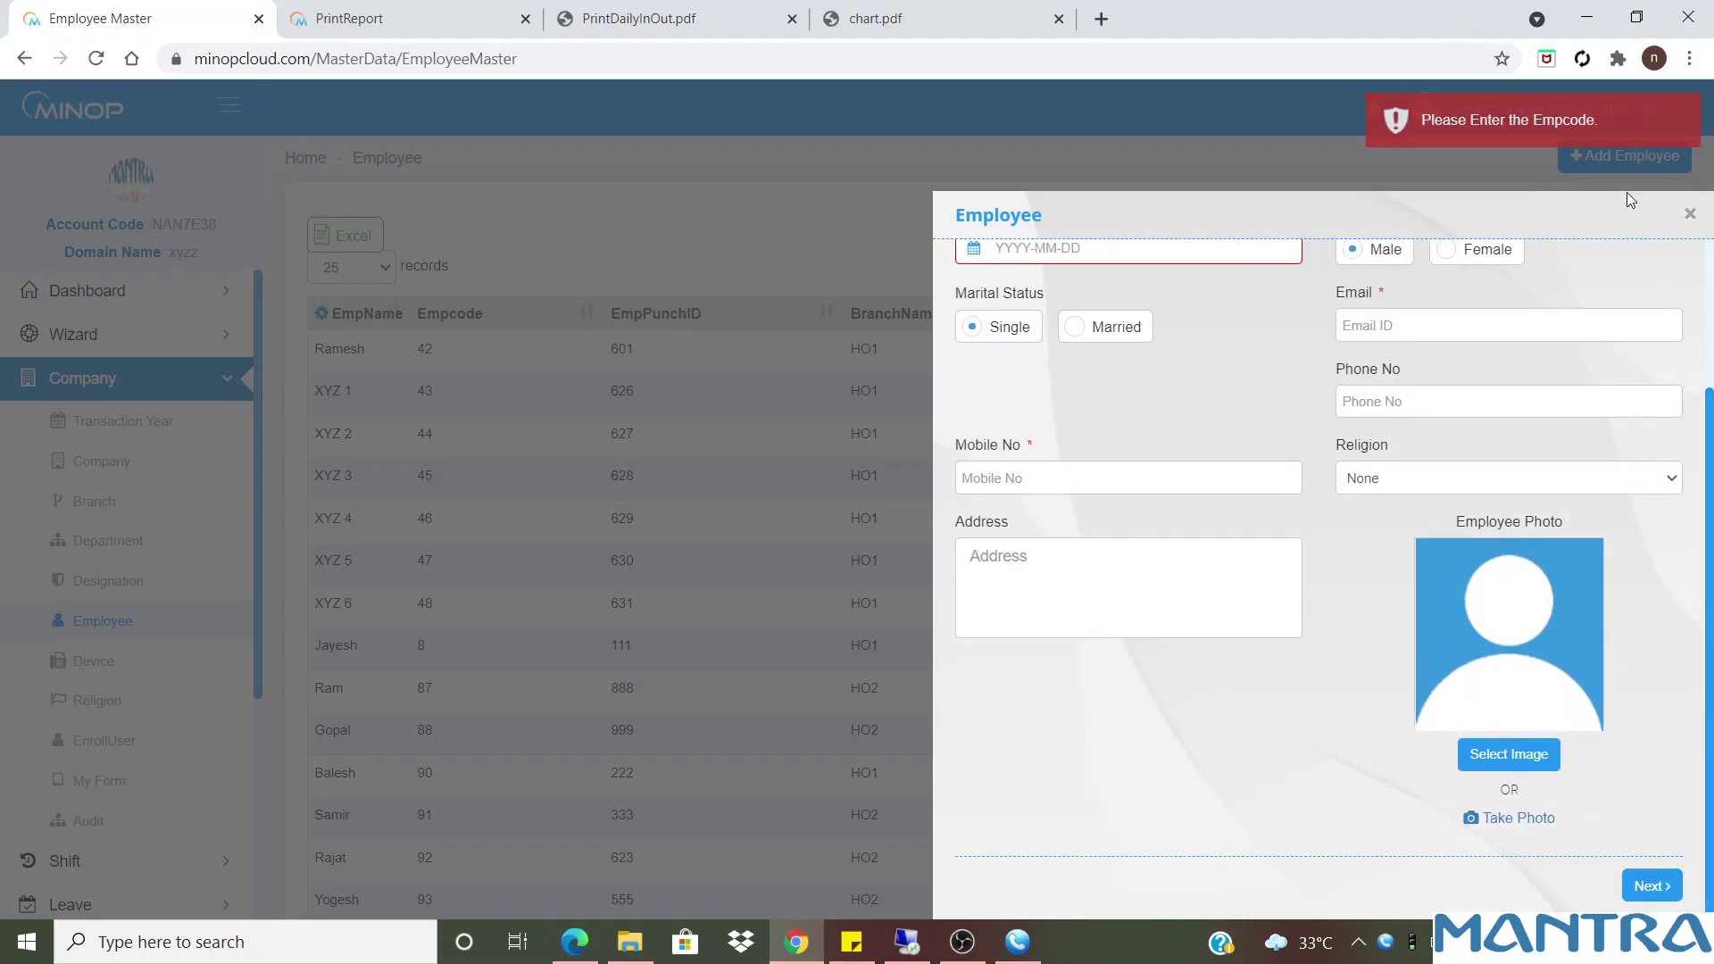
pyautogui.scroll(3, 1061, 374)
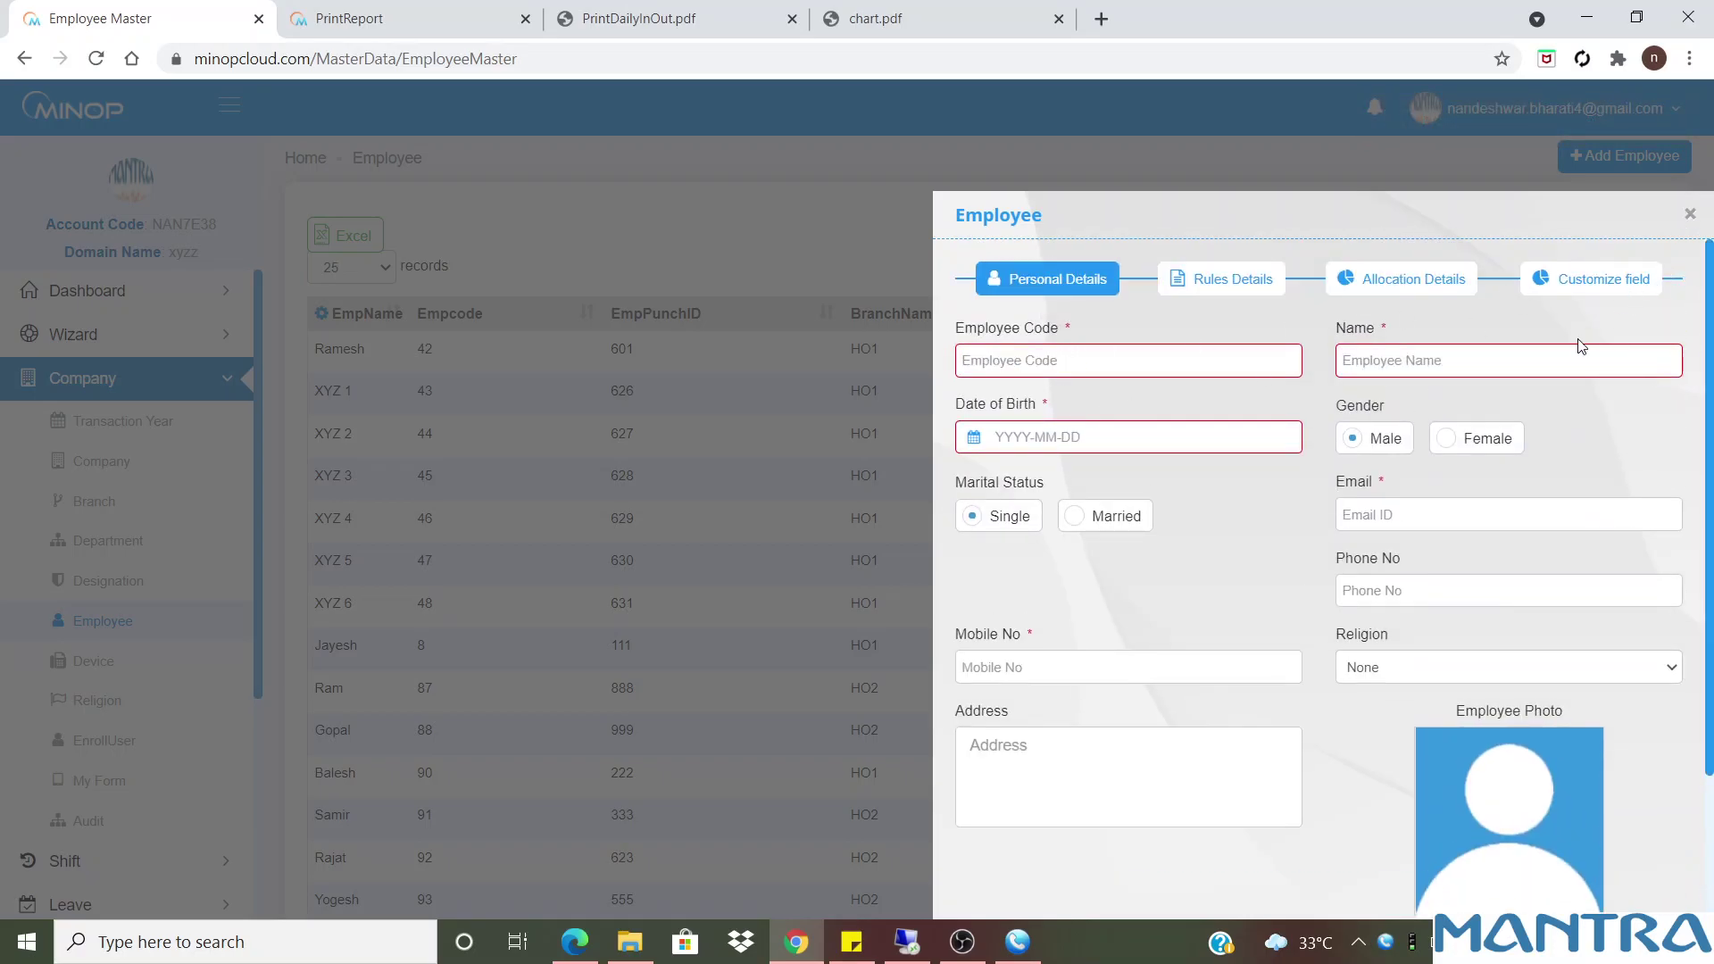
pyautogui.click(1689, 215)
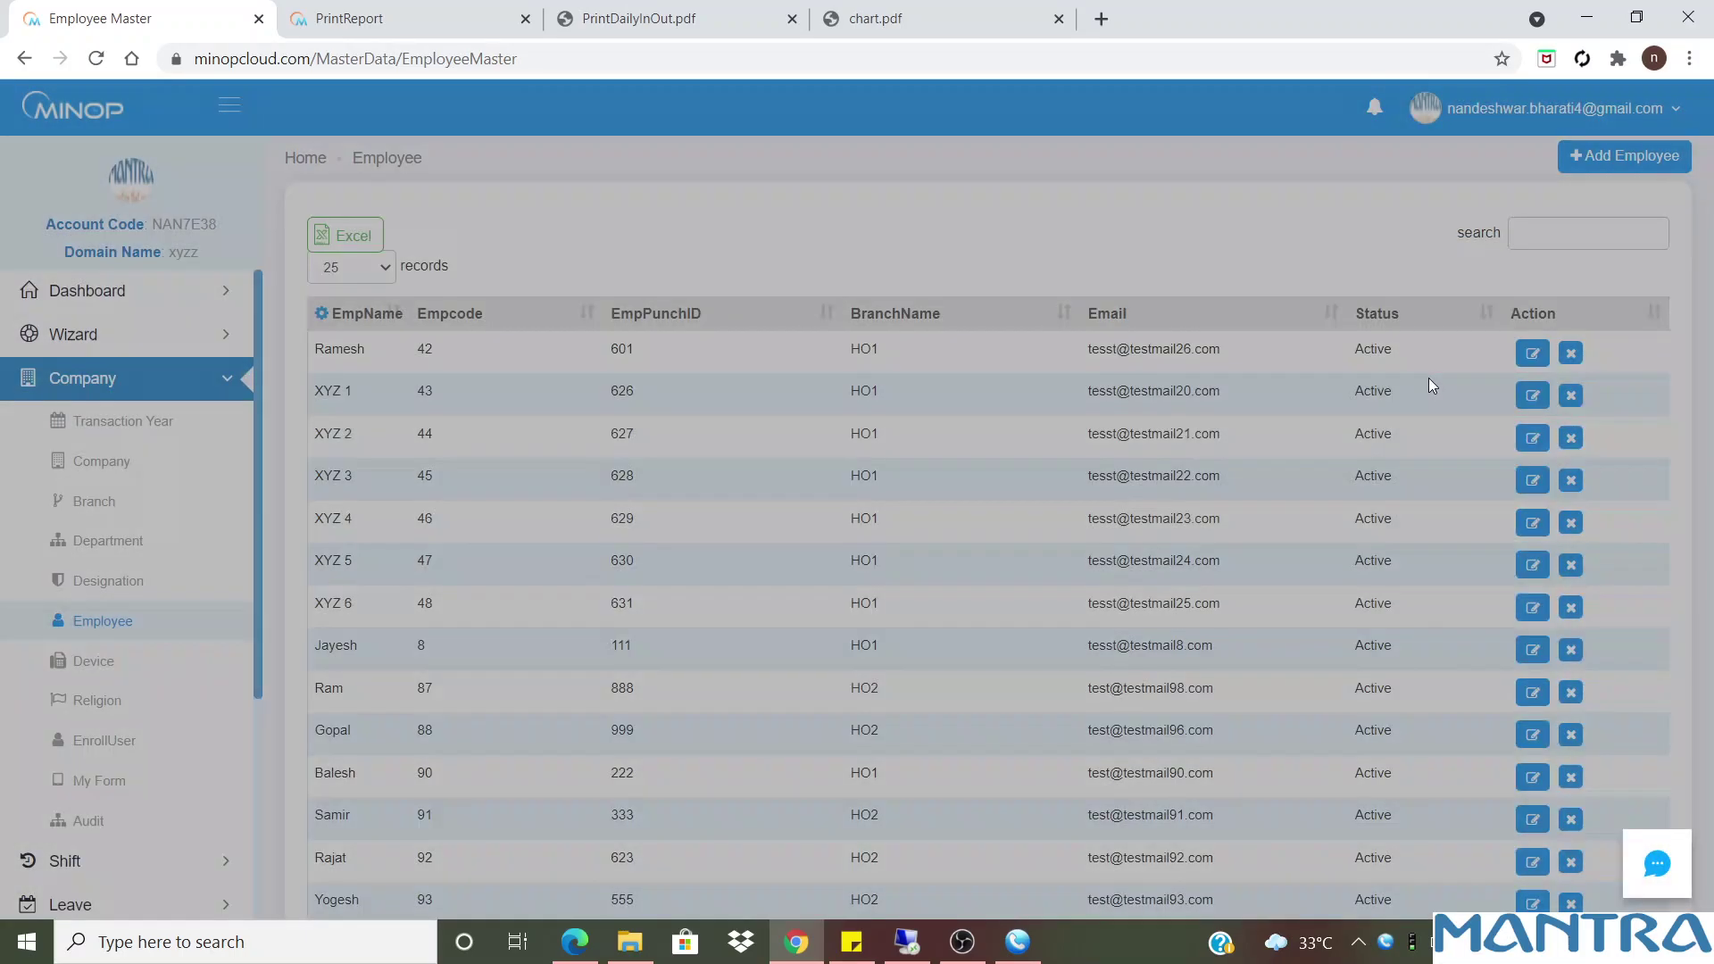
pyautogui.click(1525, 354)
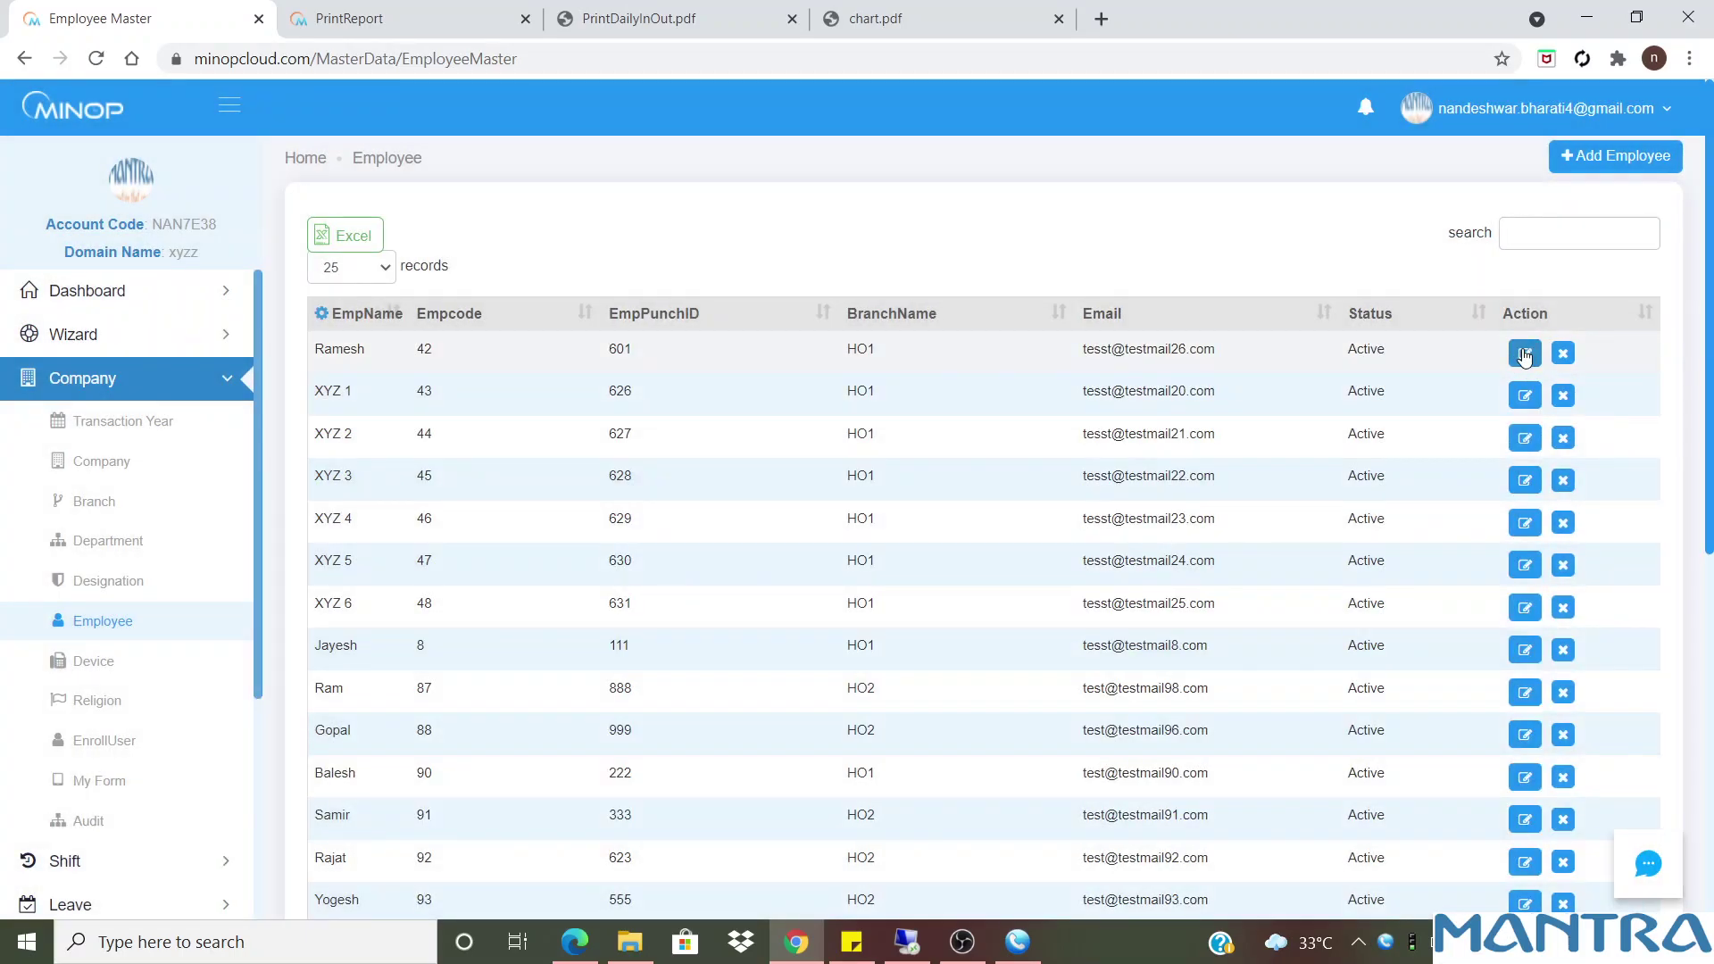
# Review the first employee's code, name, birth date and email, then try advancing
pyautogui.click(1525, 354)
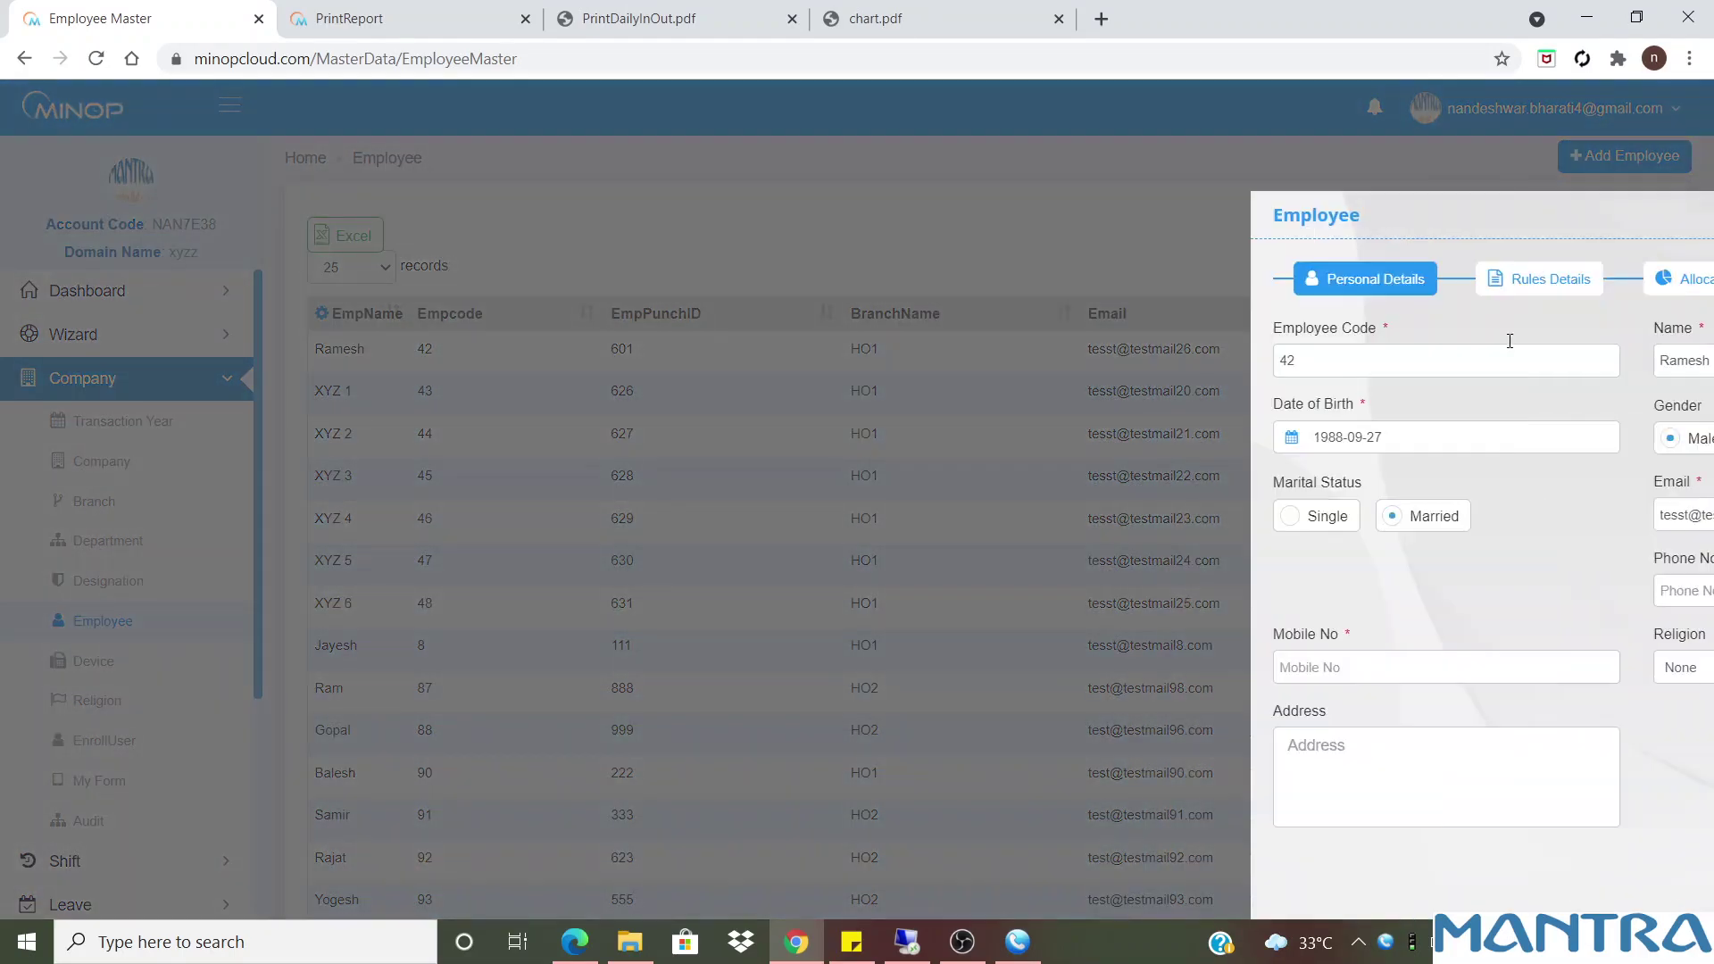
pyautogui.moveTo(1006, 352); pyautogui.dragTo(946, 366)
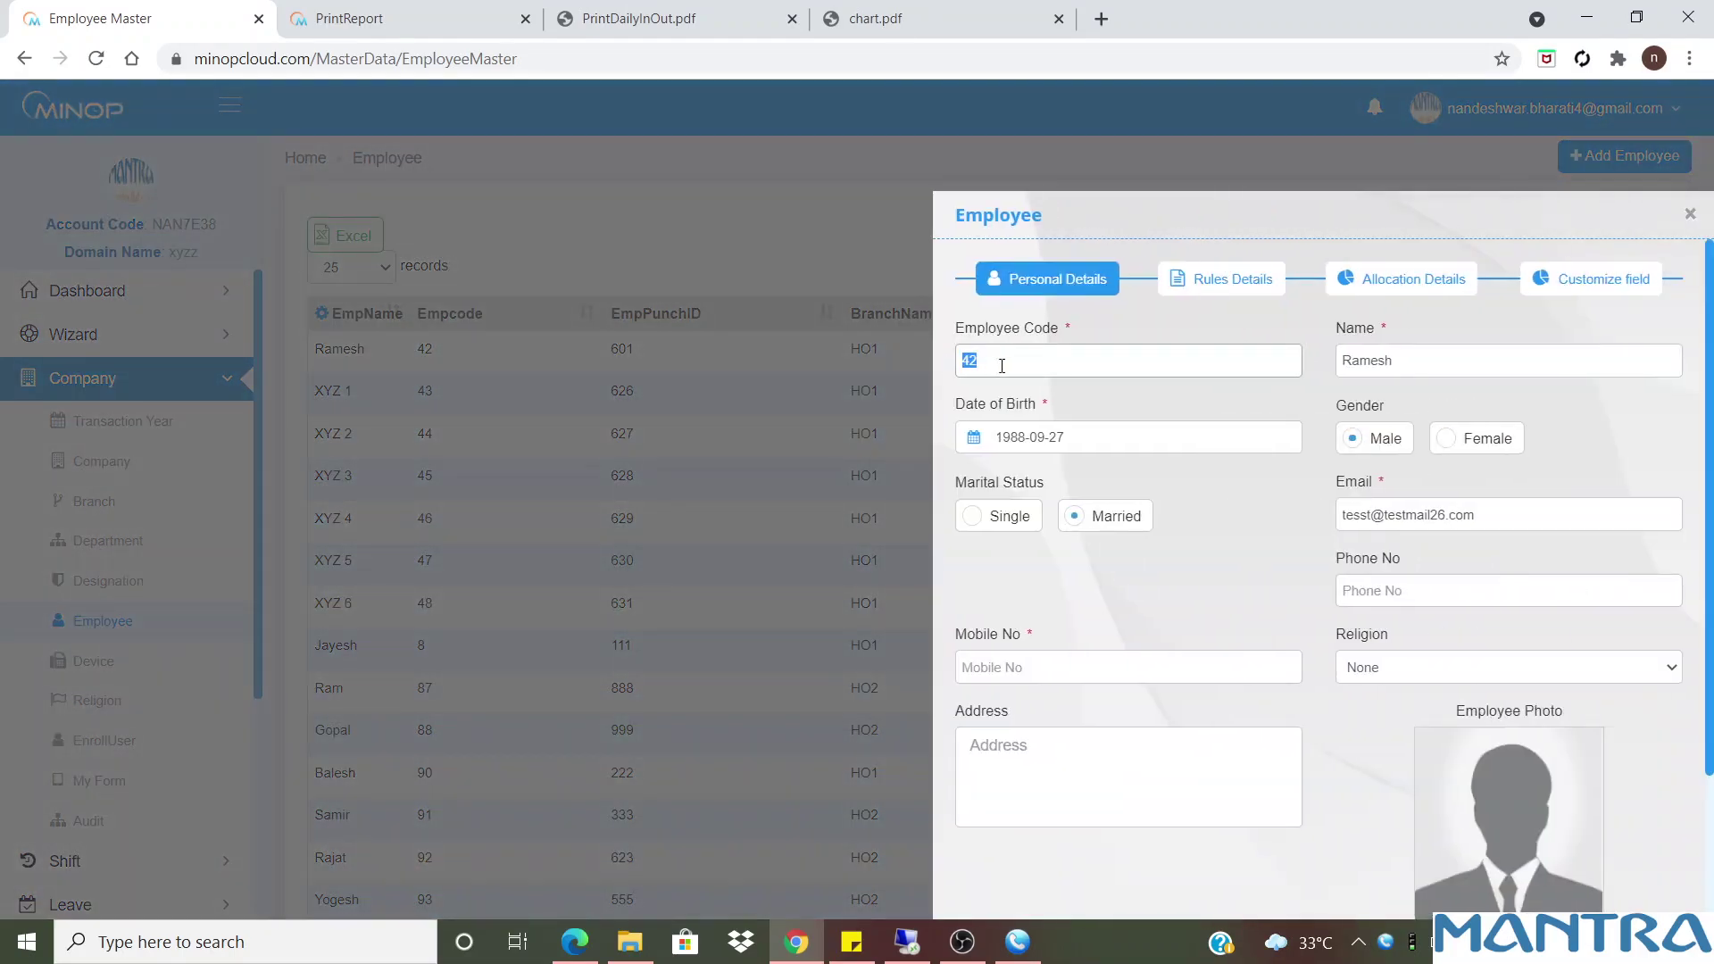
pyautogui.moveTo(1435, 372); pyautogui.dragTo(1295, 353)
pyautogui.moveTo(1145, 441); pyautogui.dragTo(942, 438)
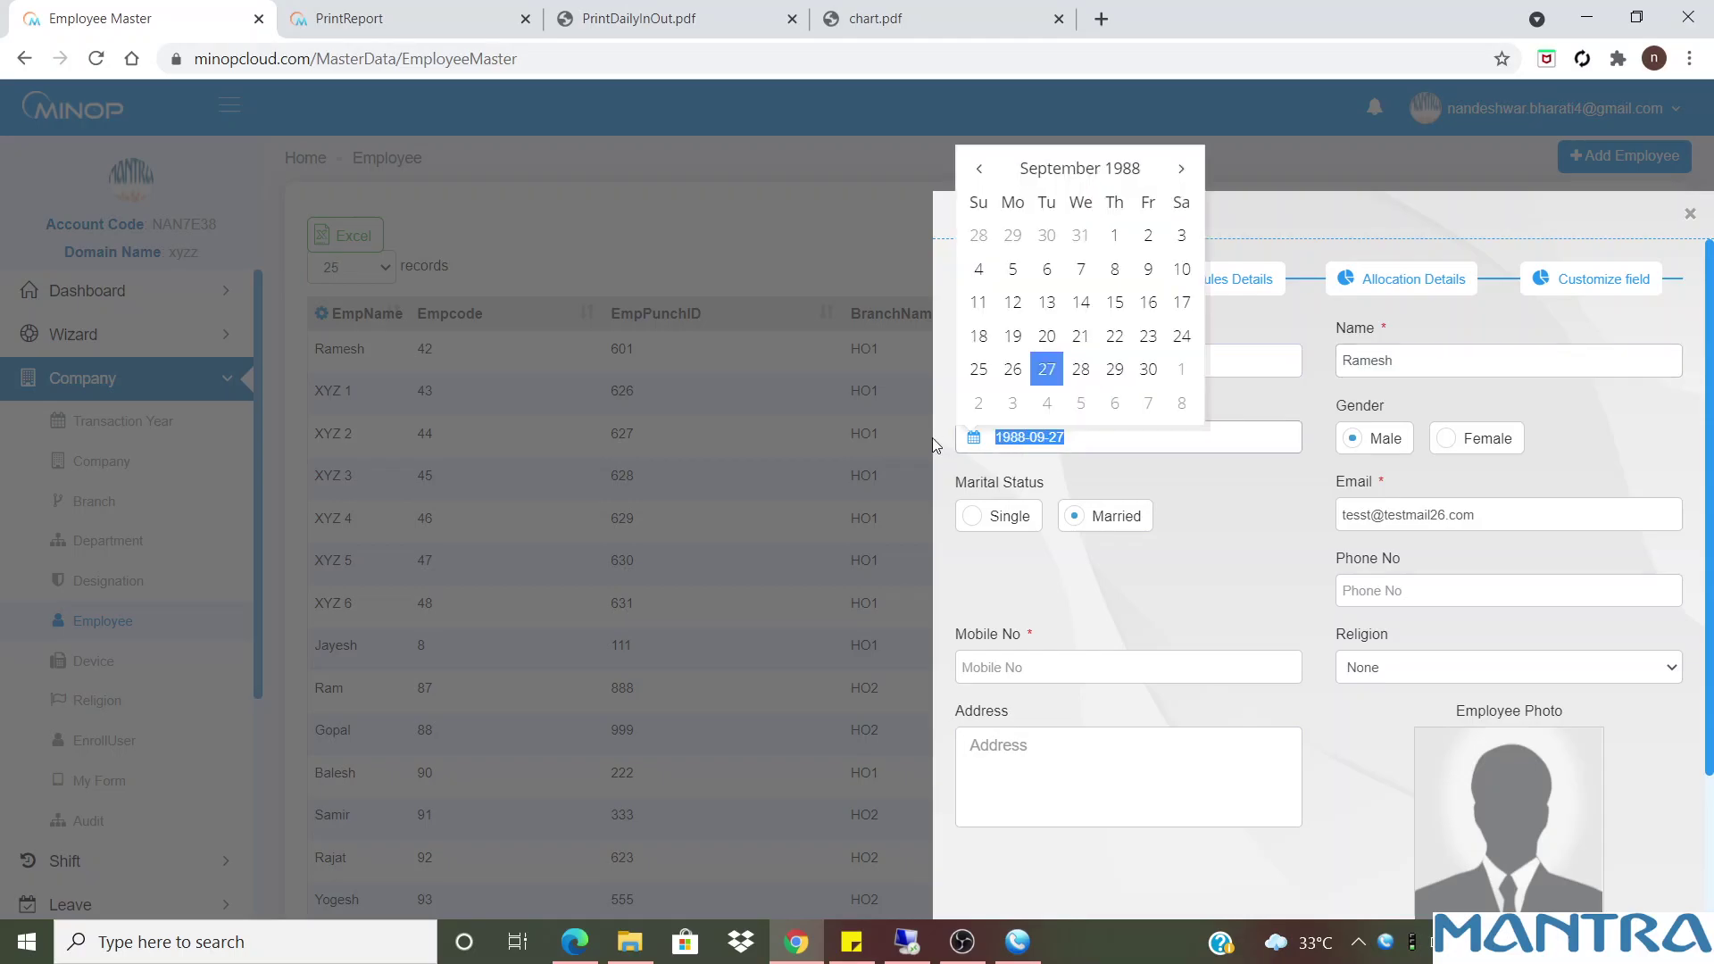
pyautogui.click(1490, 515)
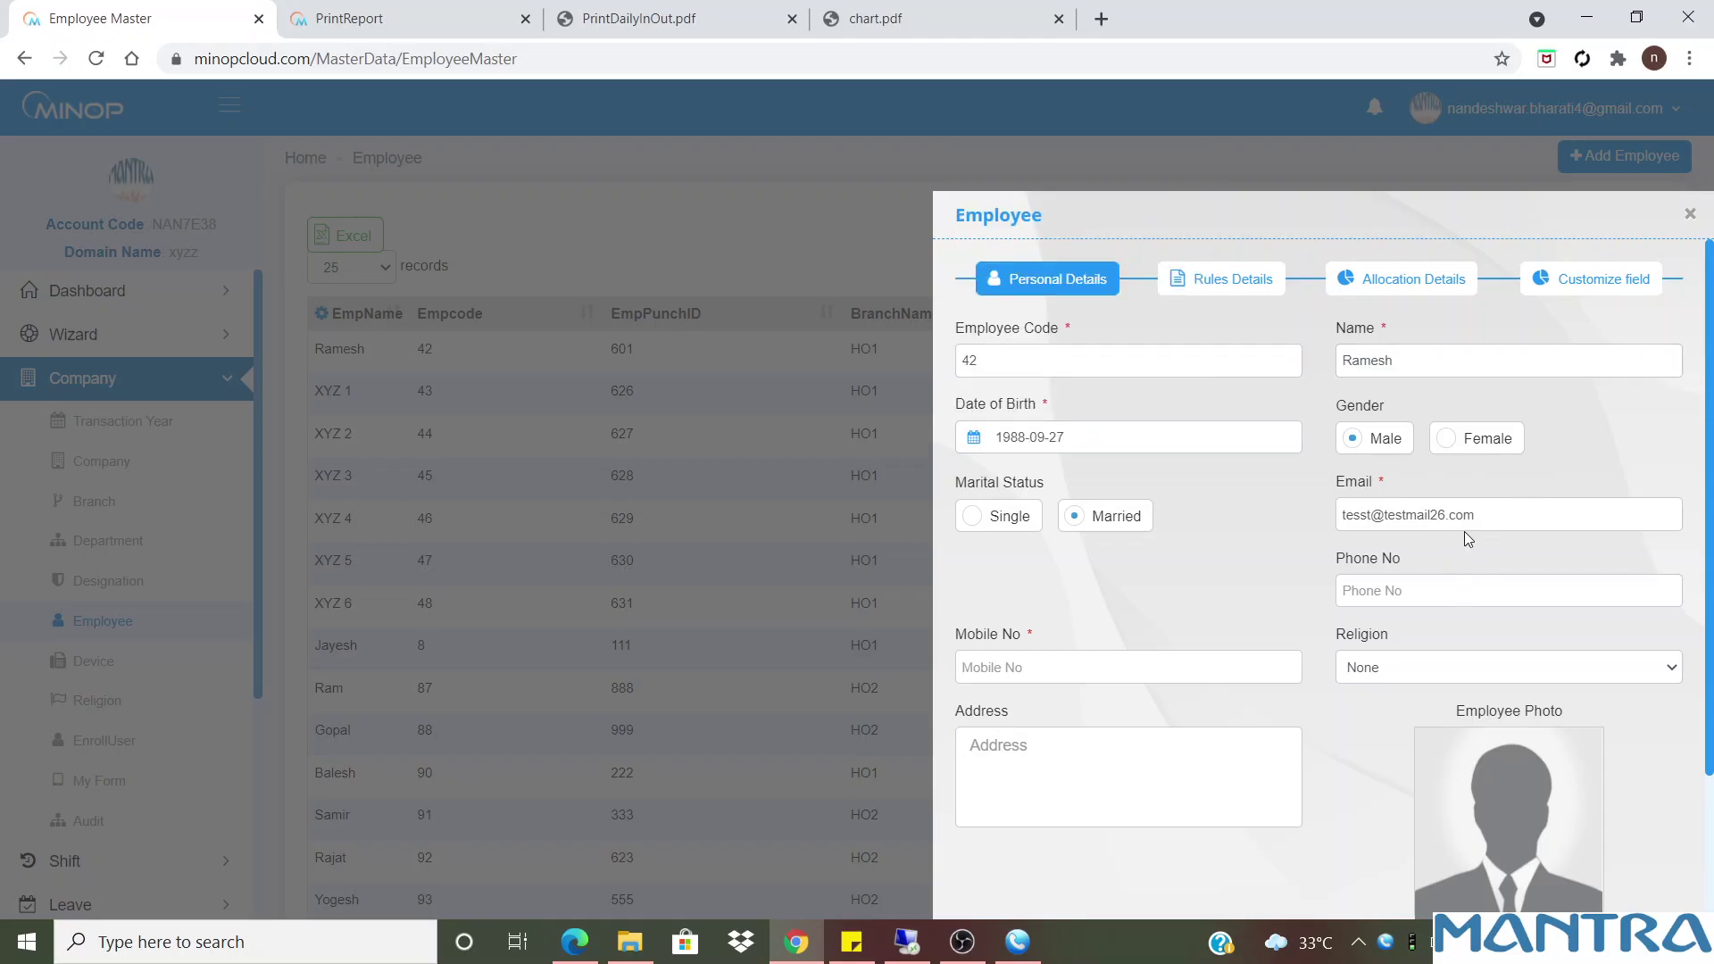
pyautogui.moveTo(1454, 532); pyautogui.dragTo(1294, 511)
pyautogui.click(1365, 721)
pyautogui.scroll(-2, 1365, 720)
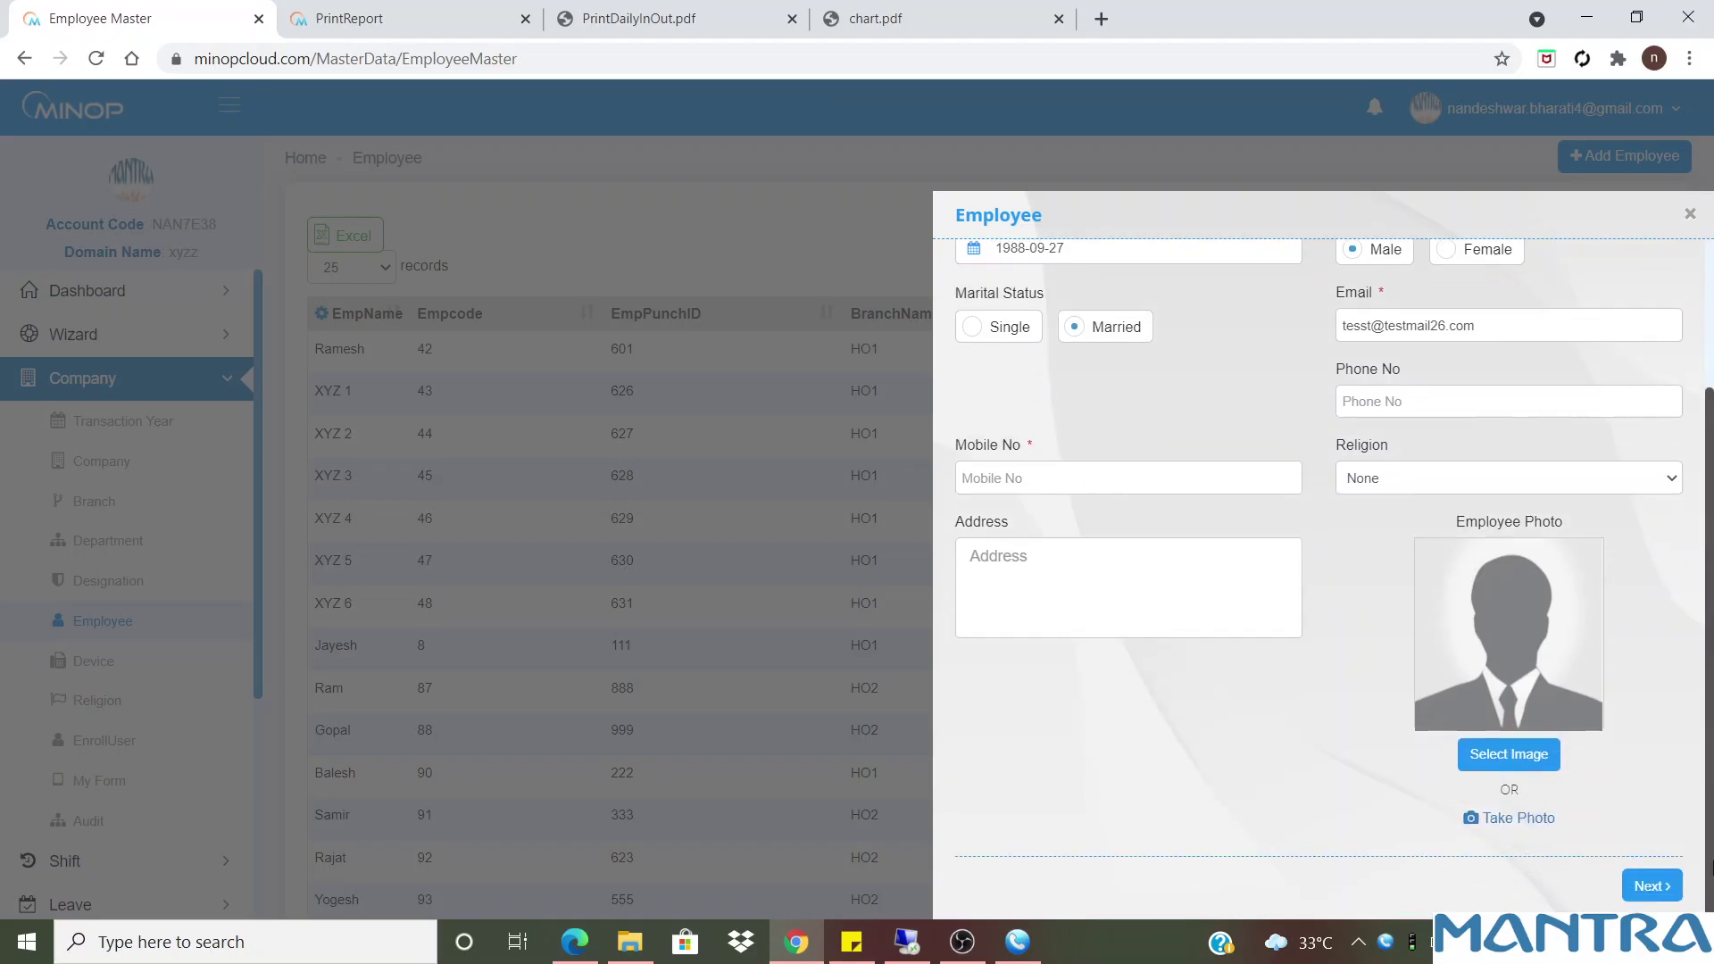
pyautogui.click(1648, 880)
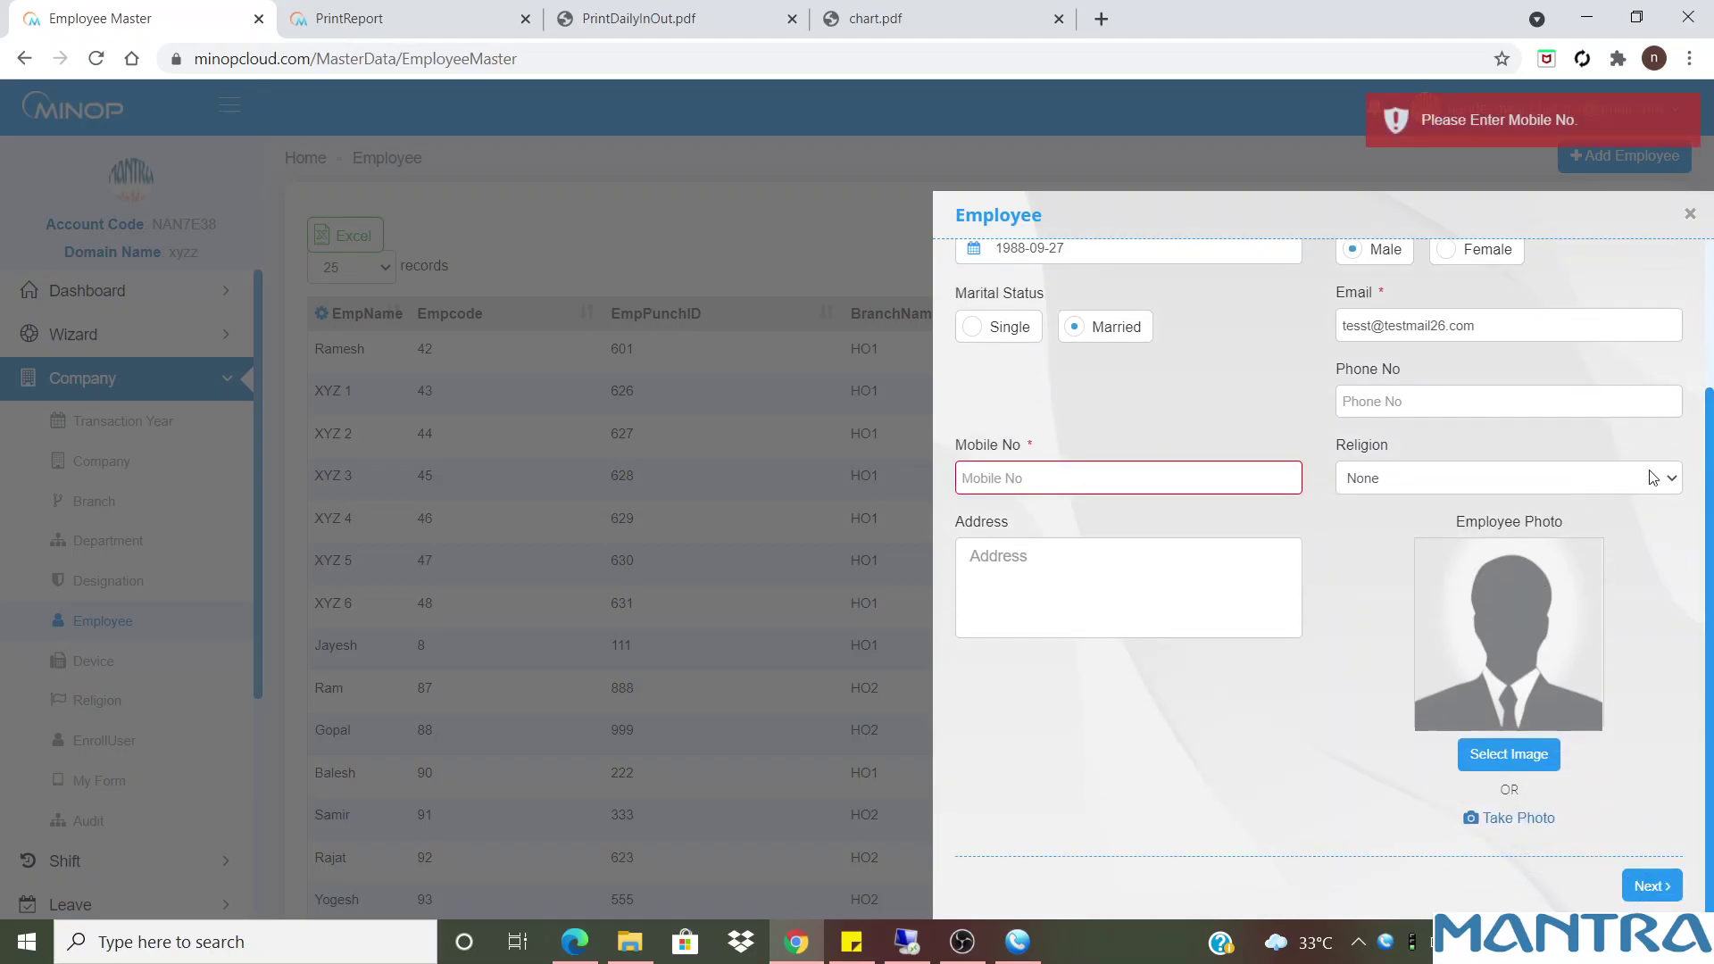
# Enter the missing mobile number and advance to Rules Details
pyautogui.click(1123, 473)
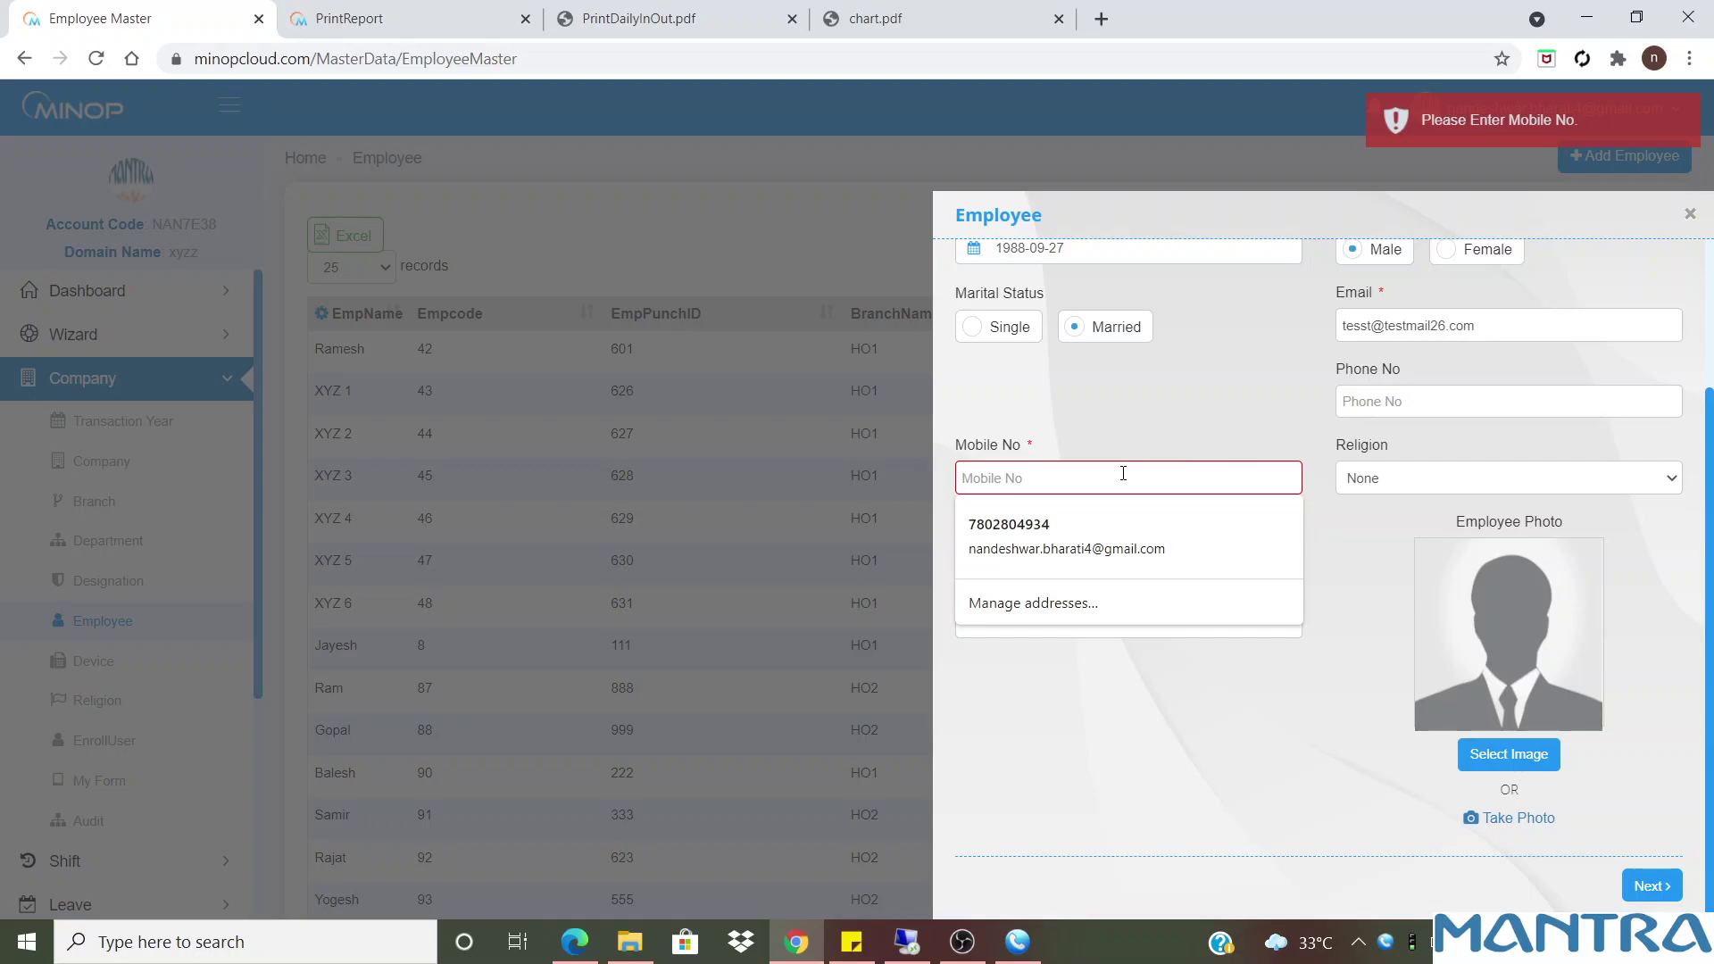
pyautogui.write('1234567891')
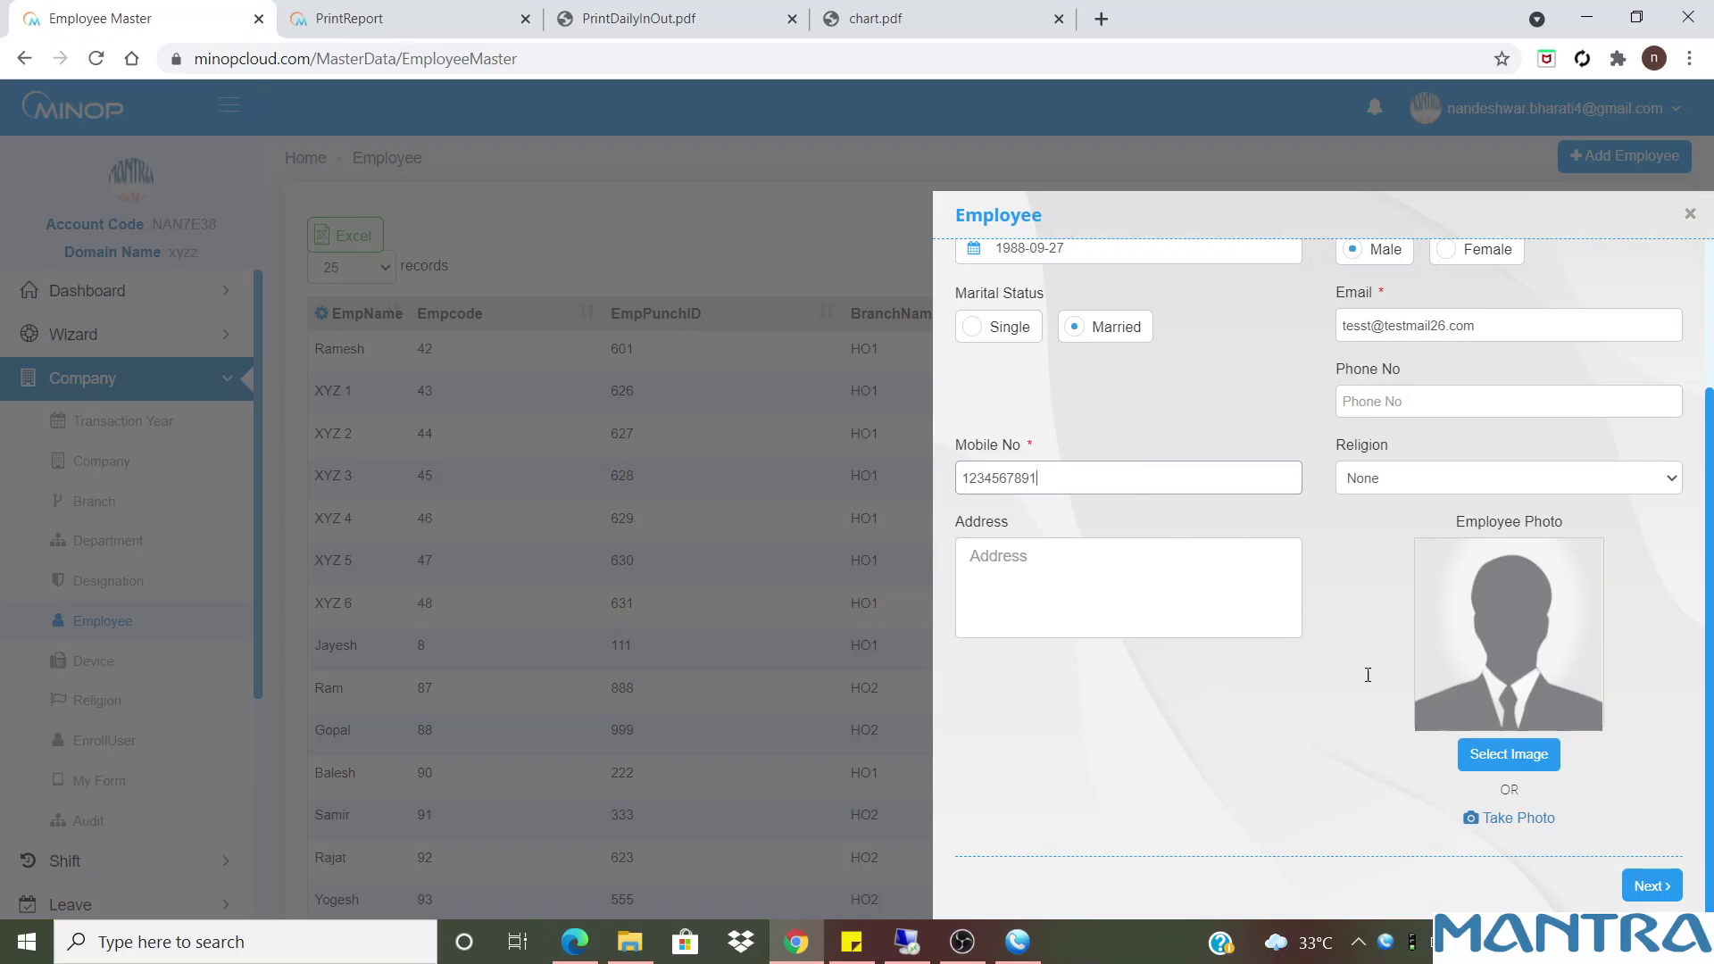
pyautogui.click(1667, 884)
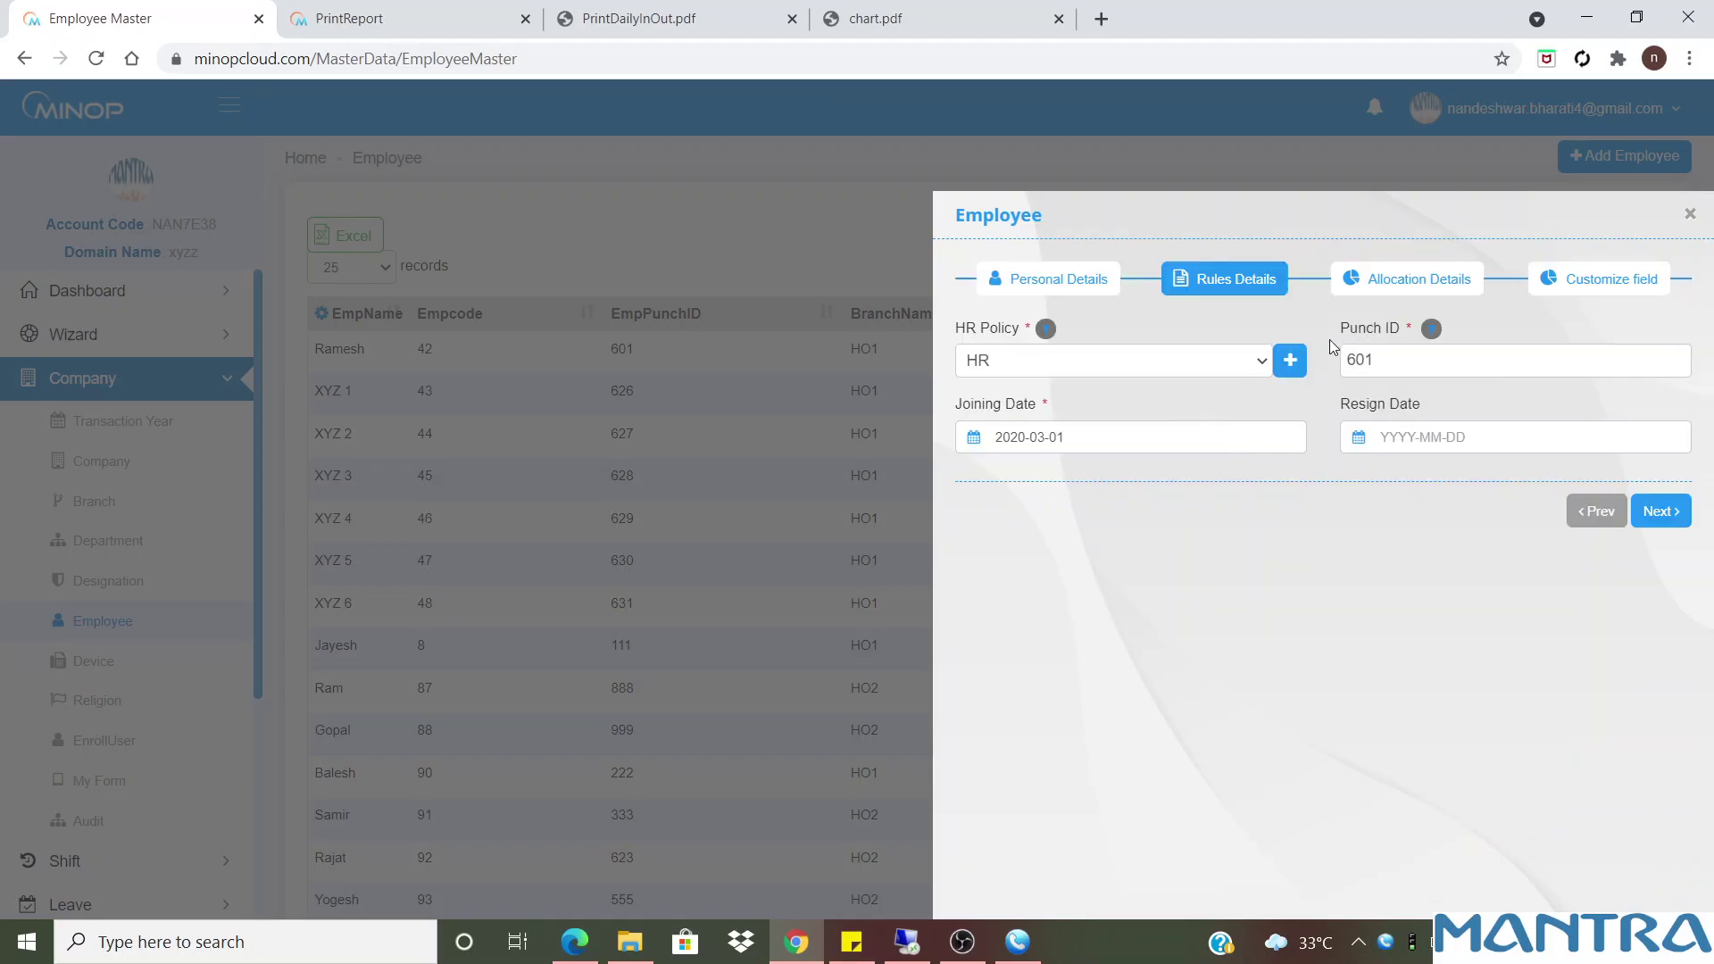
# Leave policy HR, punch ID 601 and joining date 2020-03-01 unchanged, then proceed
pyautogui.moveTo(1389, 360); pyautogui.dragTo(1314, 366)
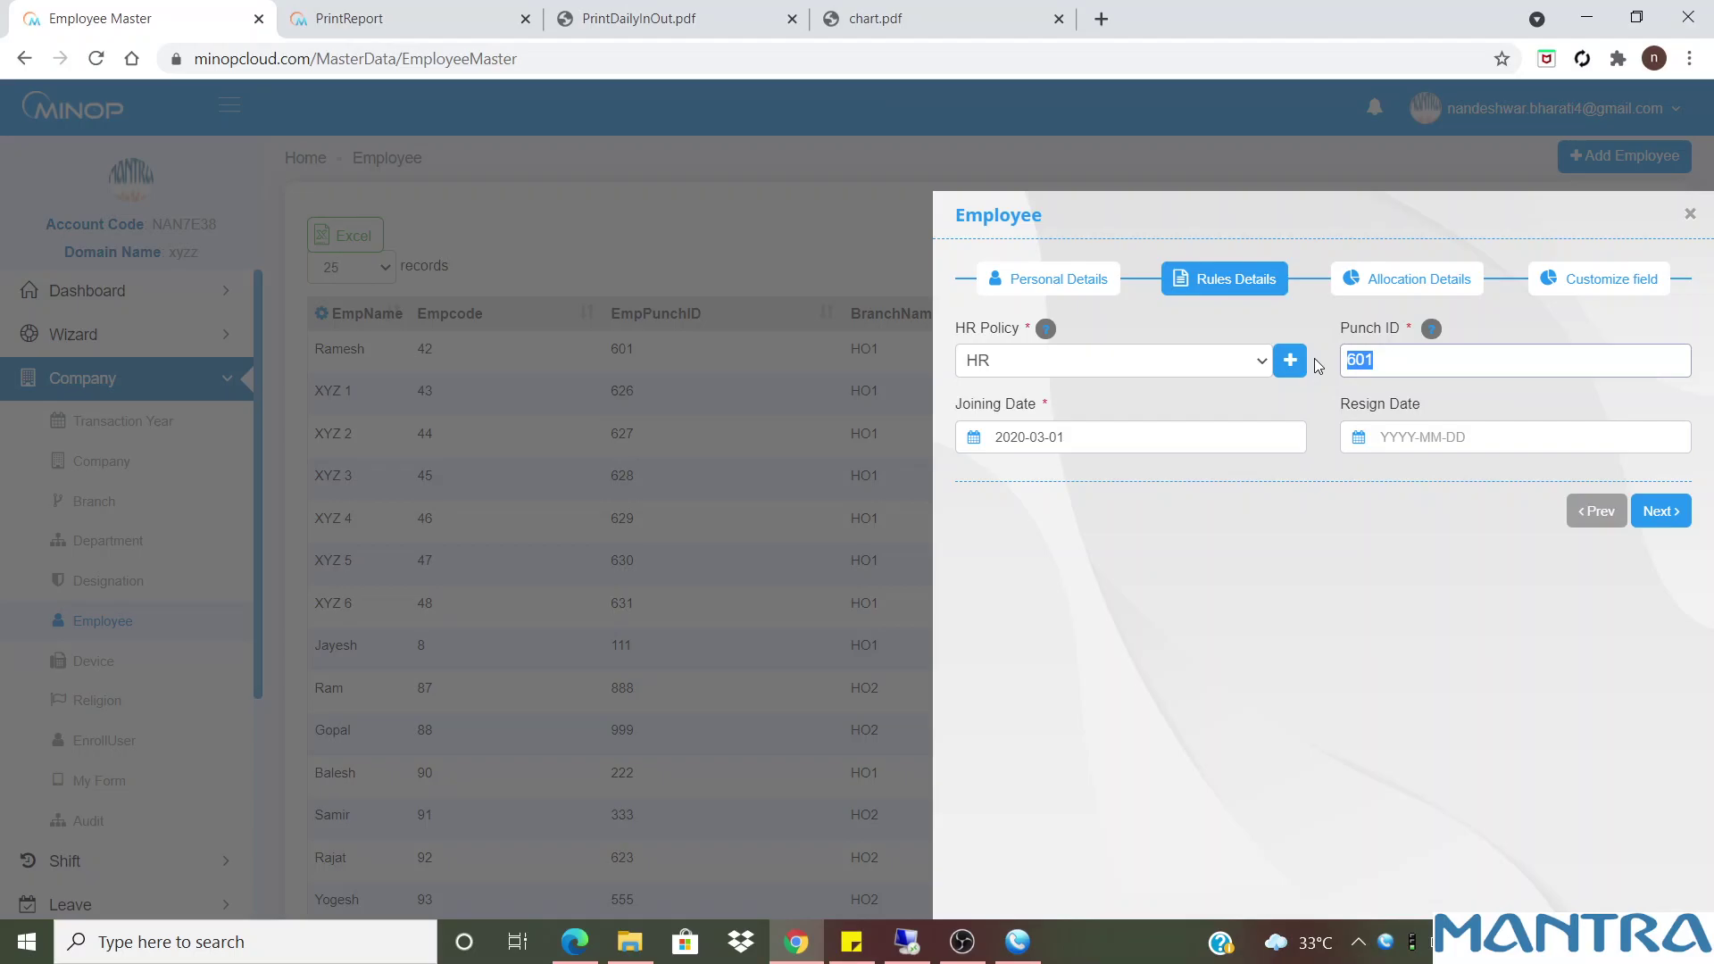
pyautogui.click(1076, 361)
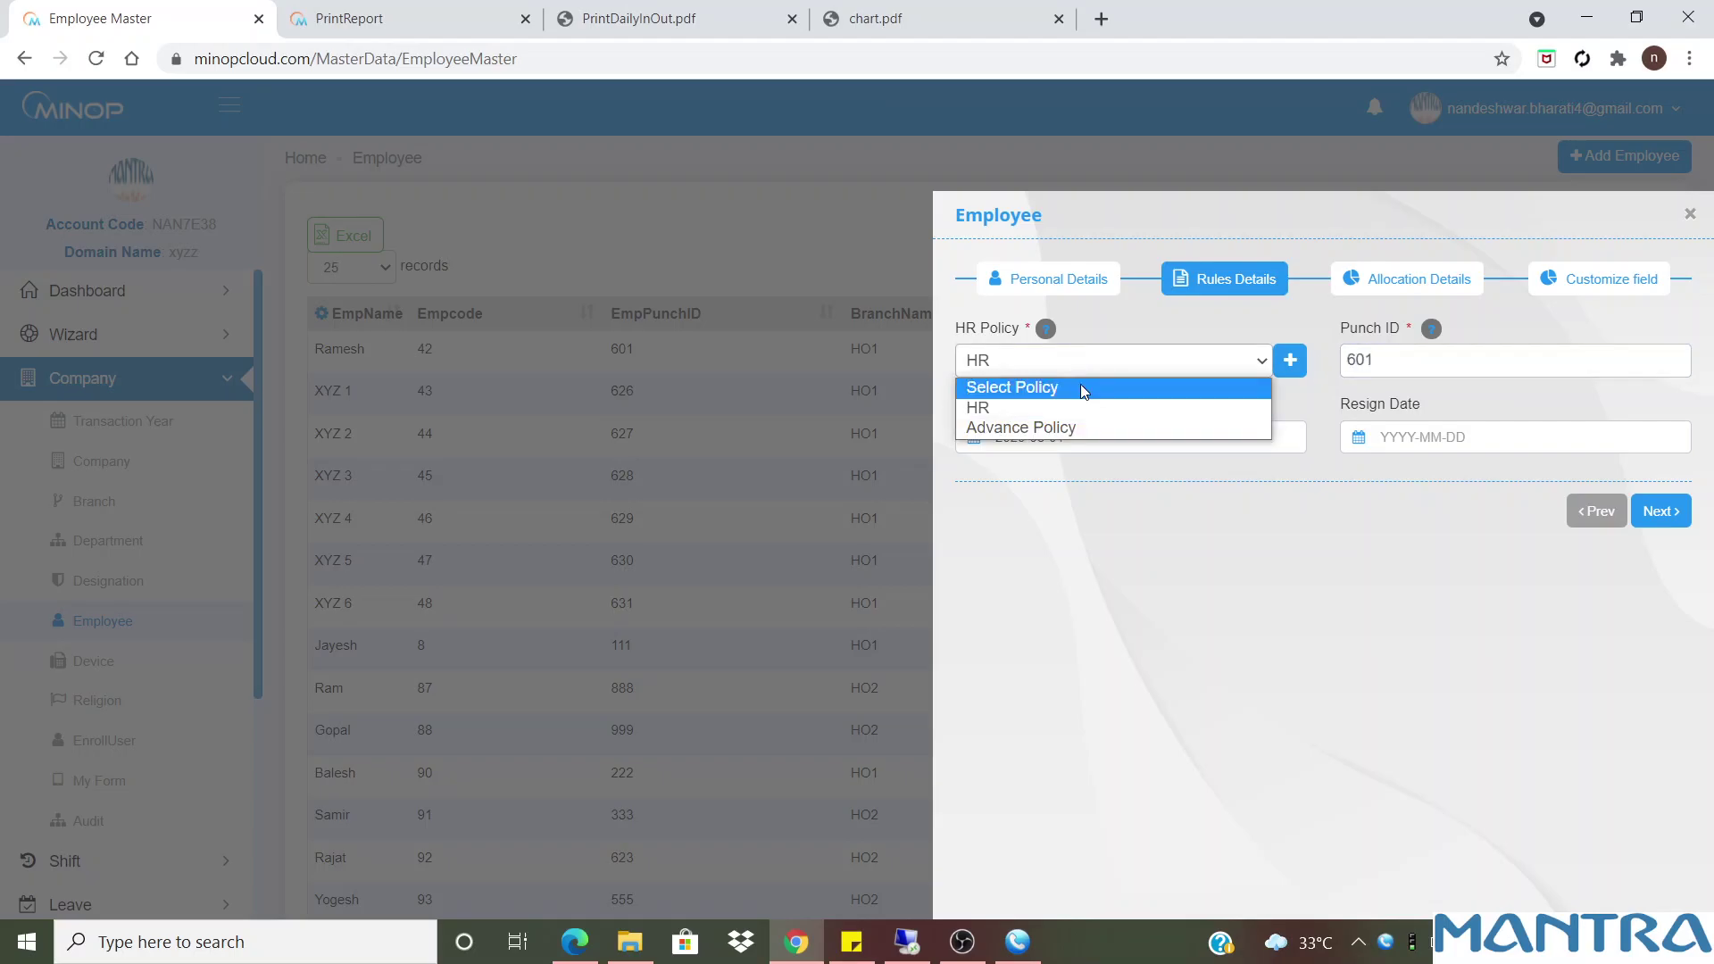
pyautogui.click(1008, 408)
pyautogui.click(1110, 433)
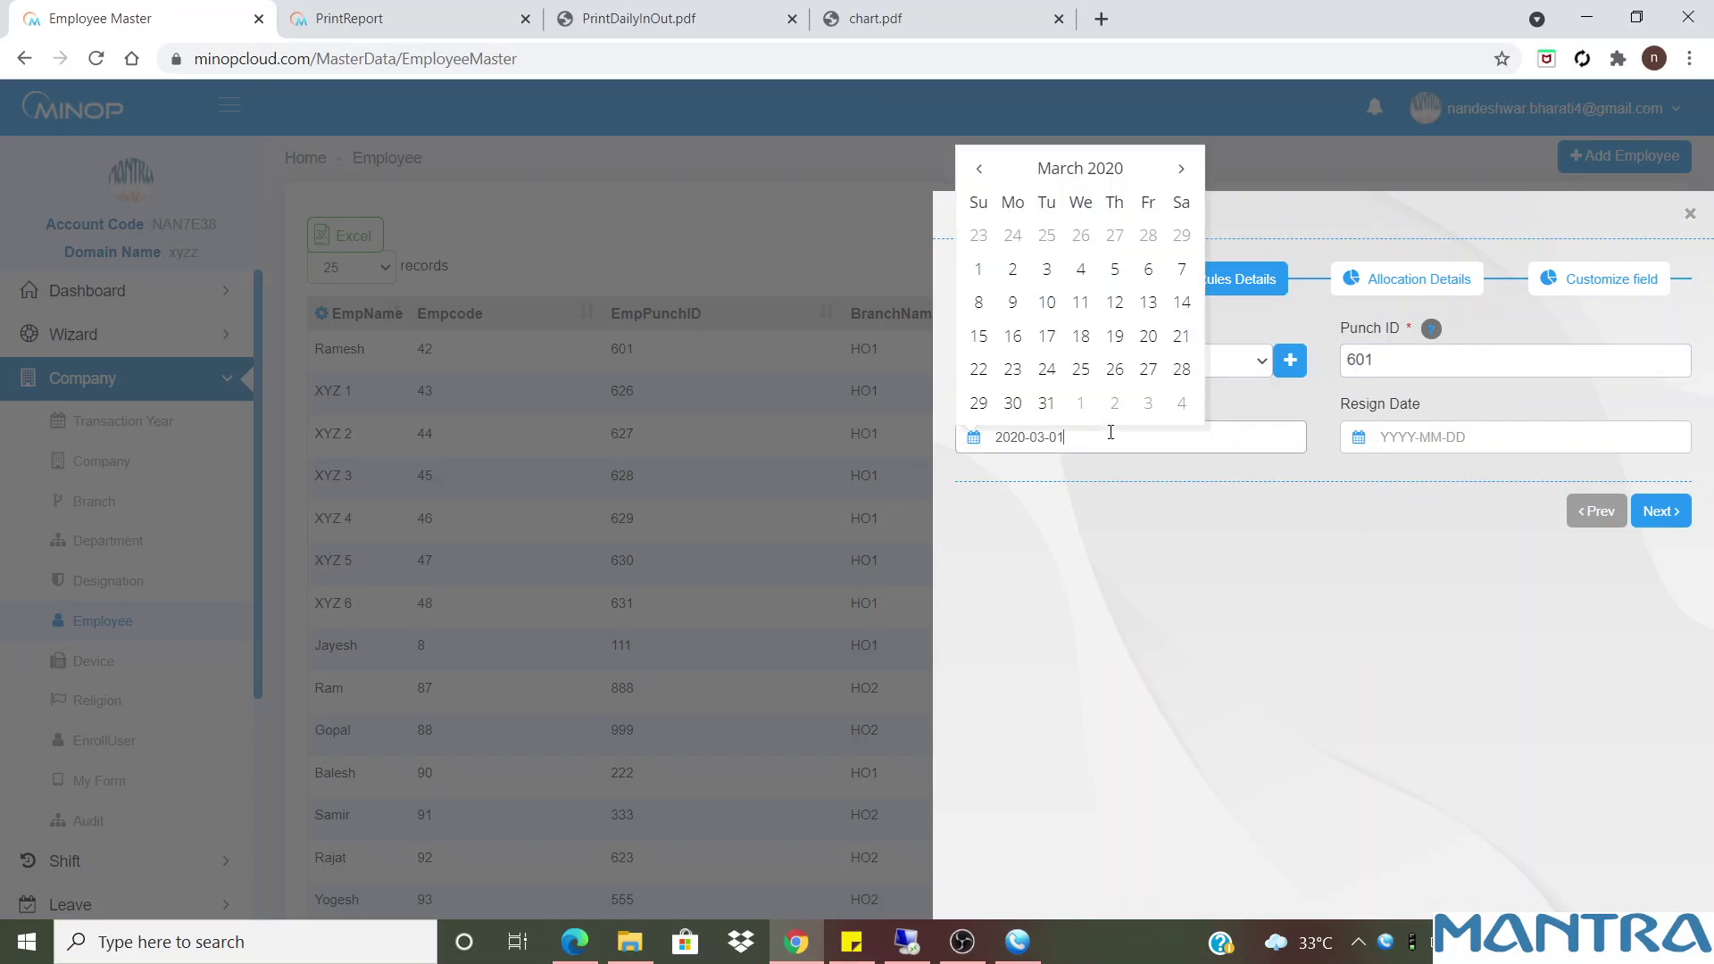
pyautogui.click(1428, 436)
pyautogui.click(1539, 496)
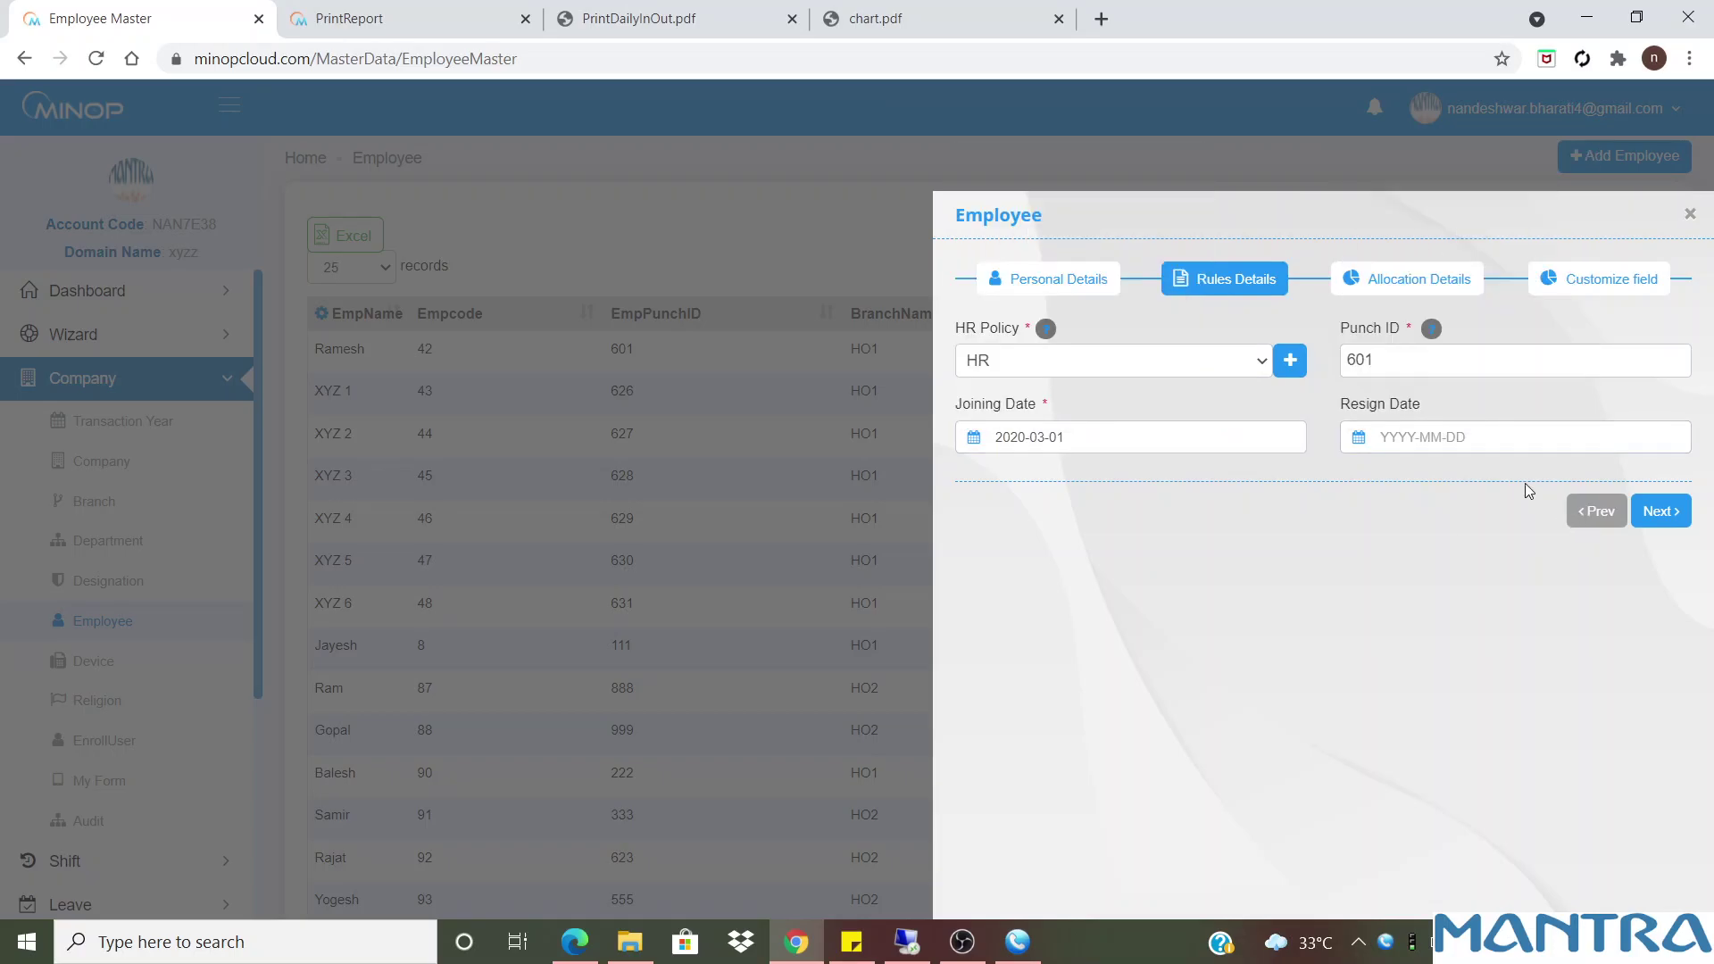
pyautogui.click(1656, 517)
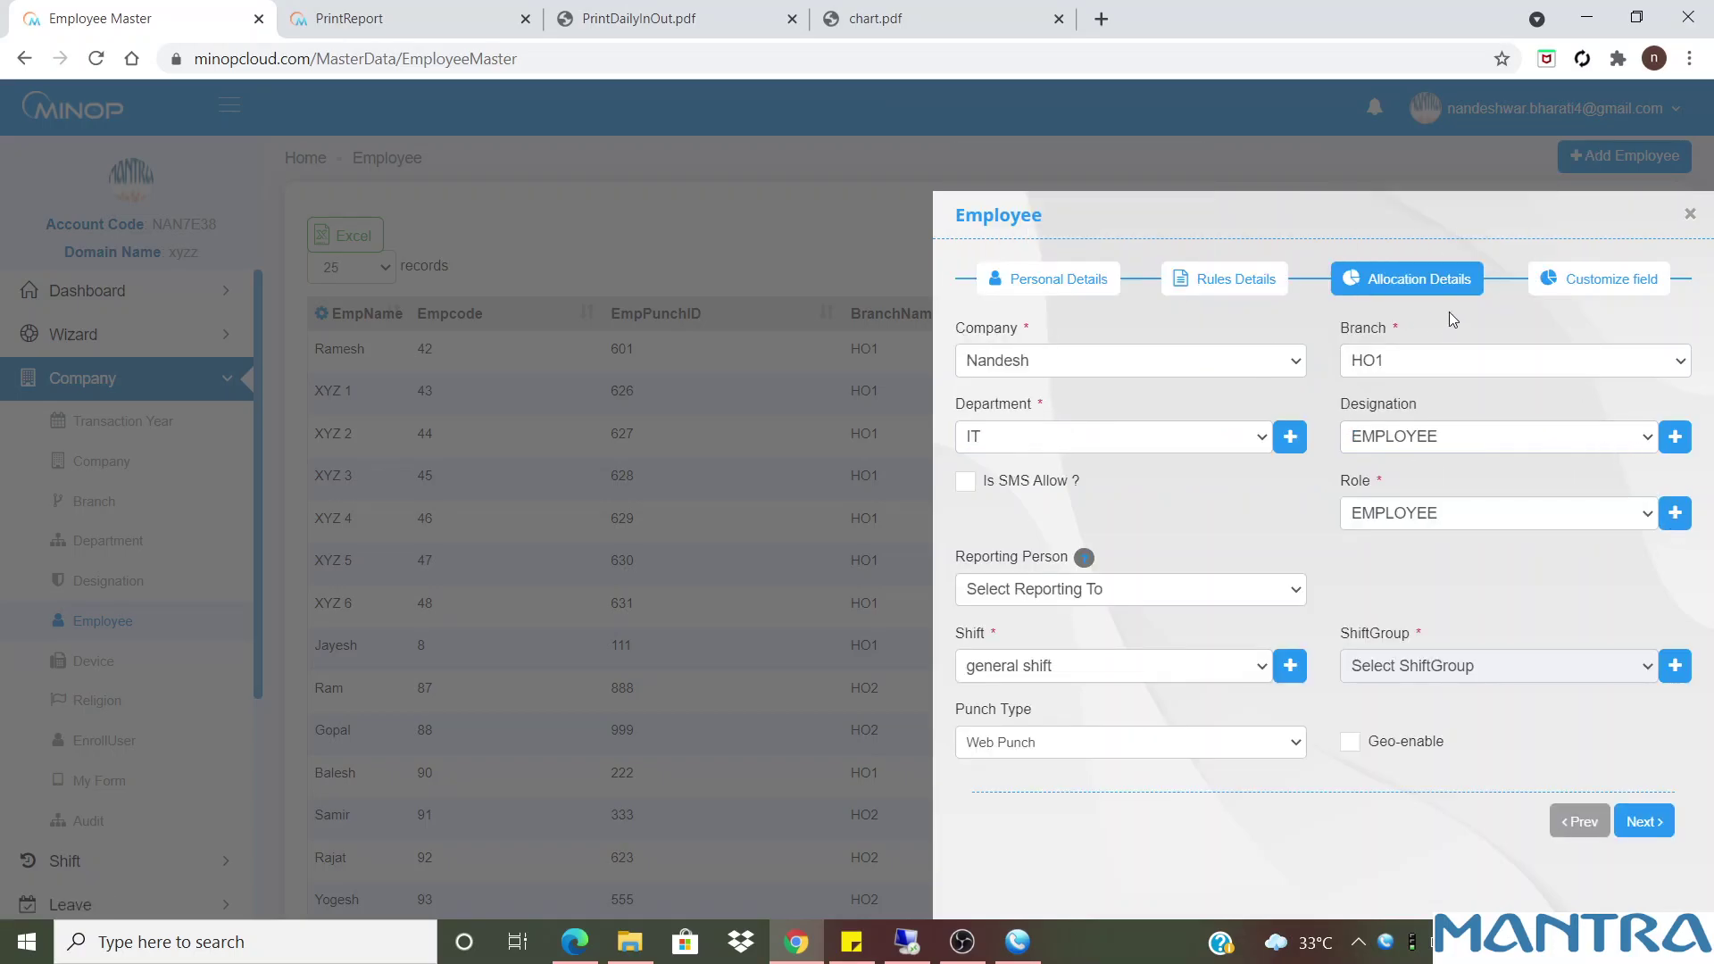
# Keep EMPLOYEE as designation and role, and choose the employee's reporting person
pyautogui.click(1469, 439)
pyautogui.click(1470, 440)
pyautogui.click(1459, 522)
pyautogui.click(1459, 522)
pyautogui.click(1201, 586)
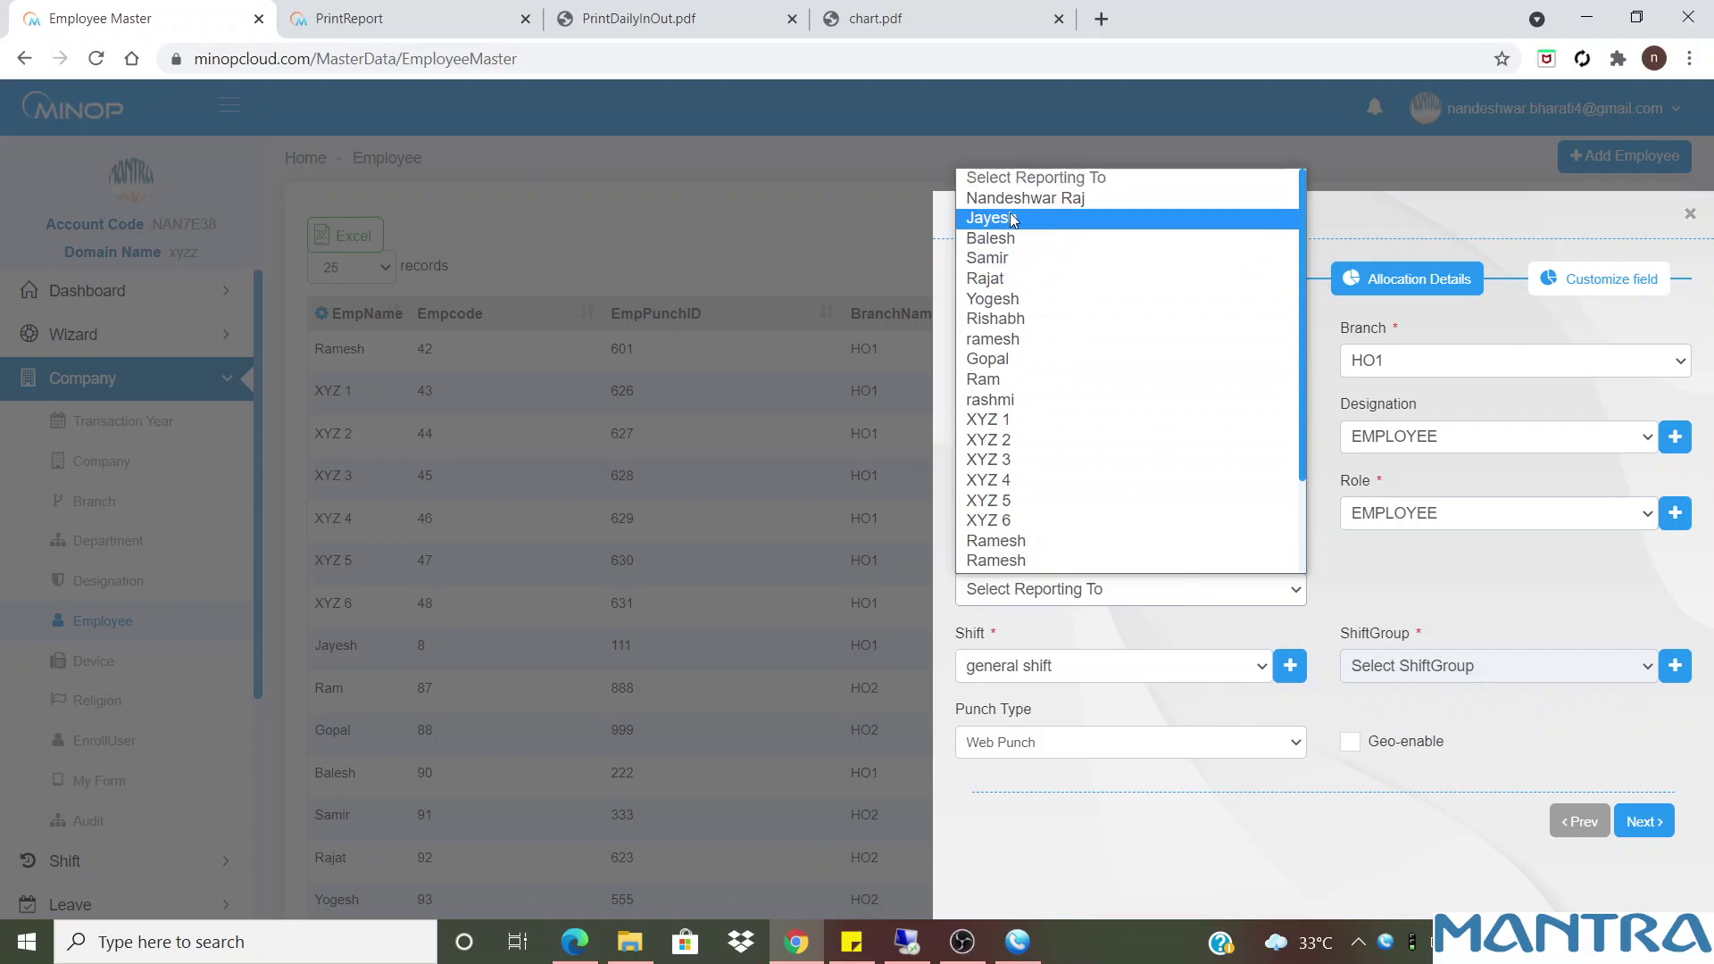
pyautogui.click(1036, 198)
# Set punch type to Web Punch & Face Punch, turn on Geo-enable, and continue
pyautogui.click(1087, 749)
pyautogui.click(1023, 790)
pyautogui.click(1068, 745)
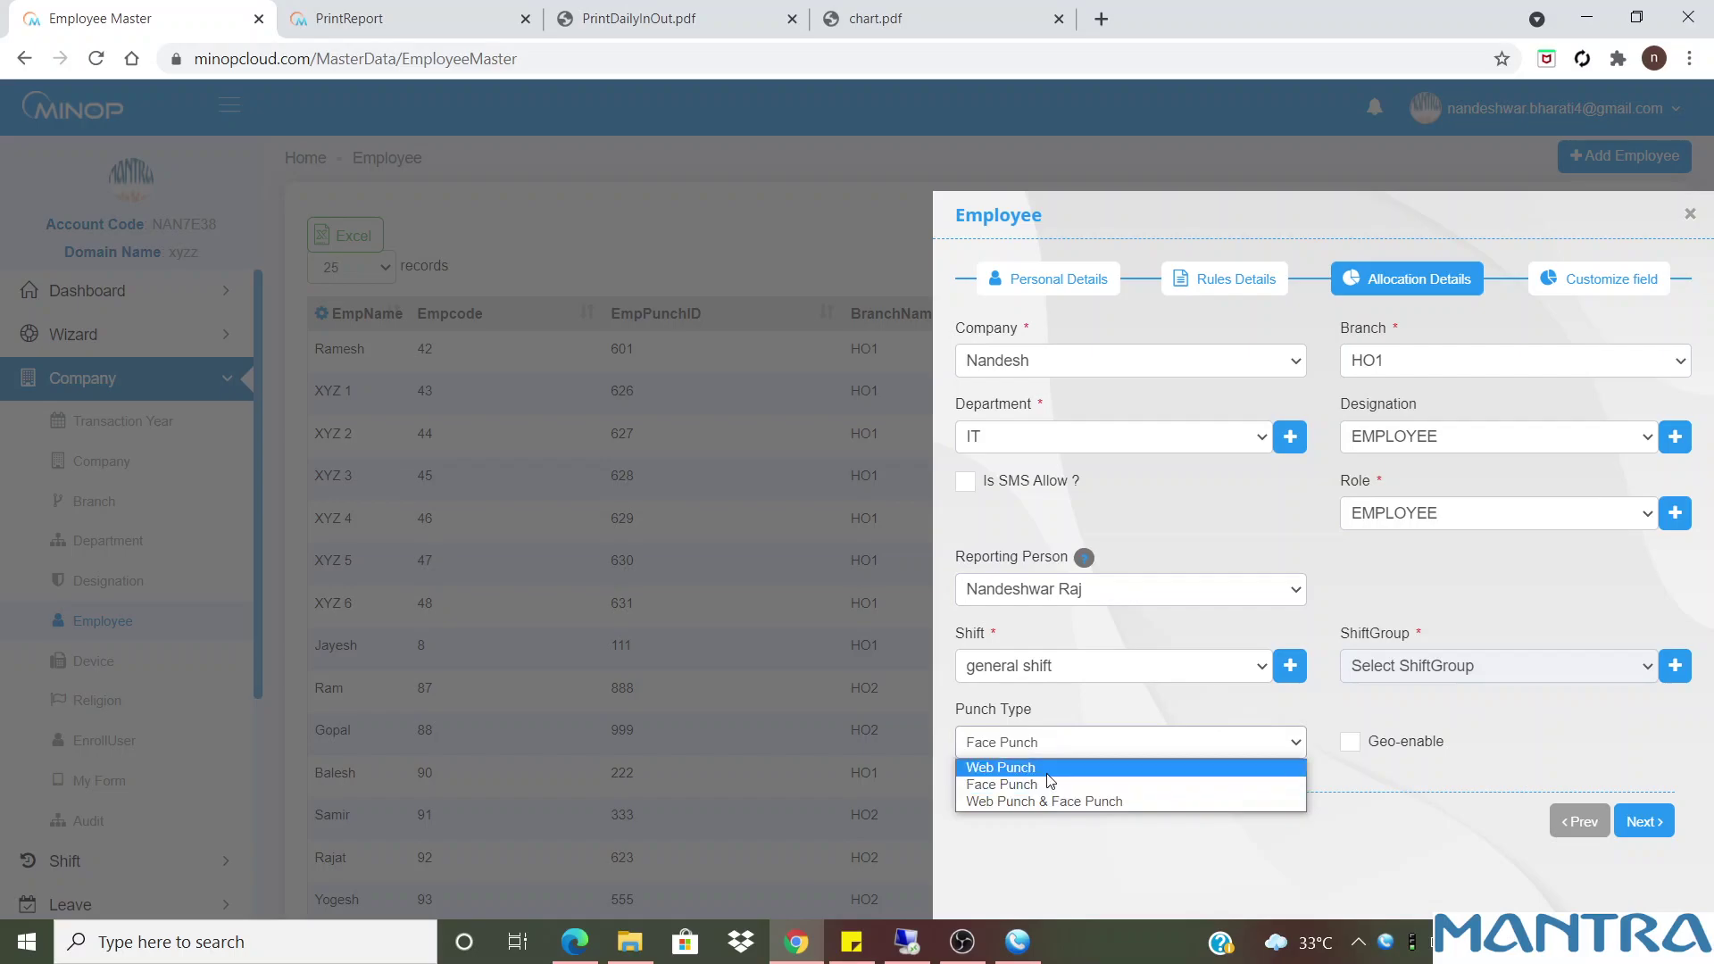
pyautogui.click(1047, 799)
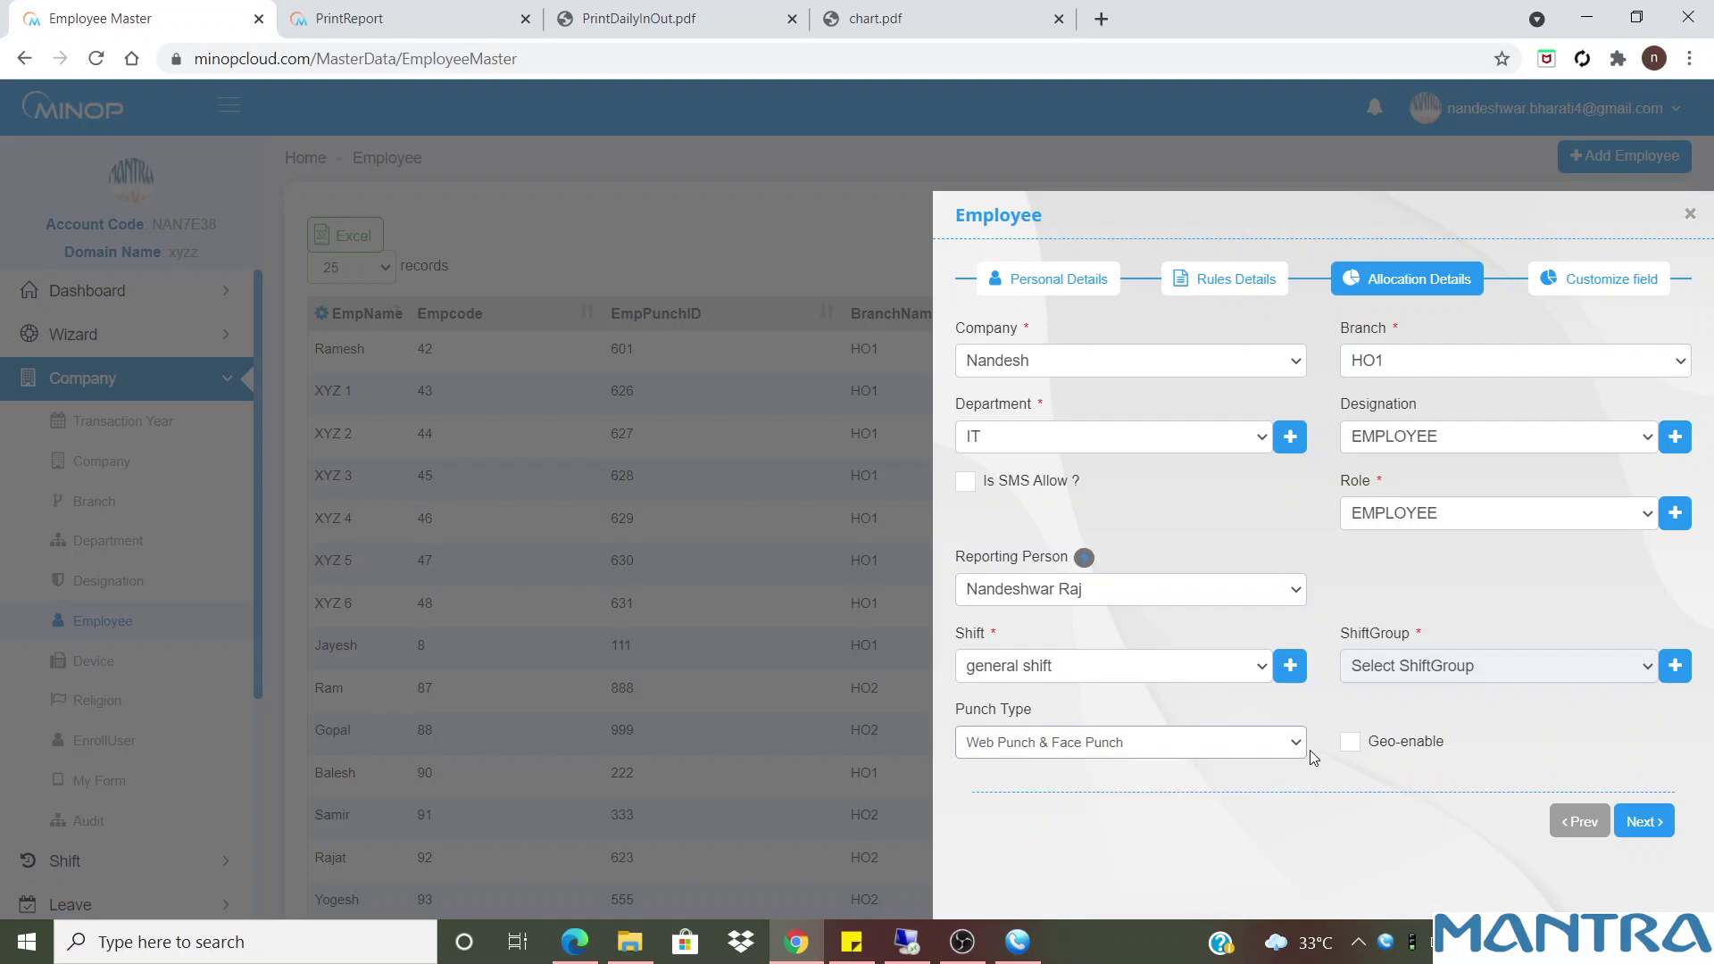
pyautogui.click(1346, 750)
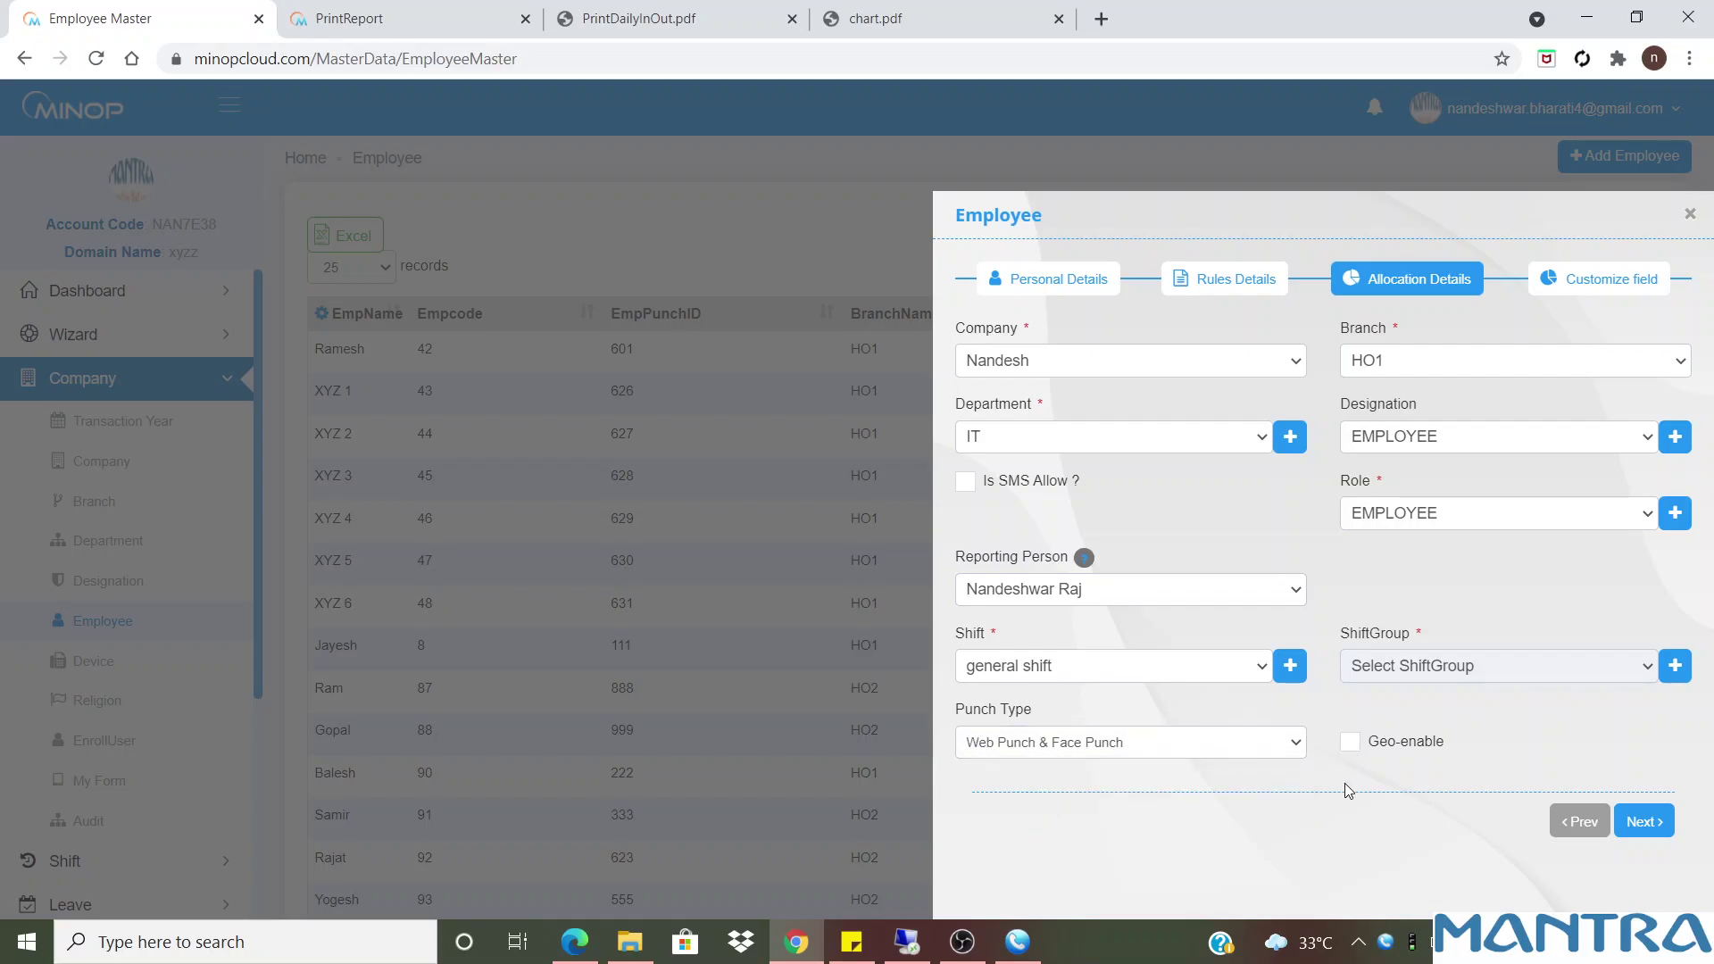
pyautogui.click(1349, 748)
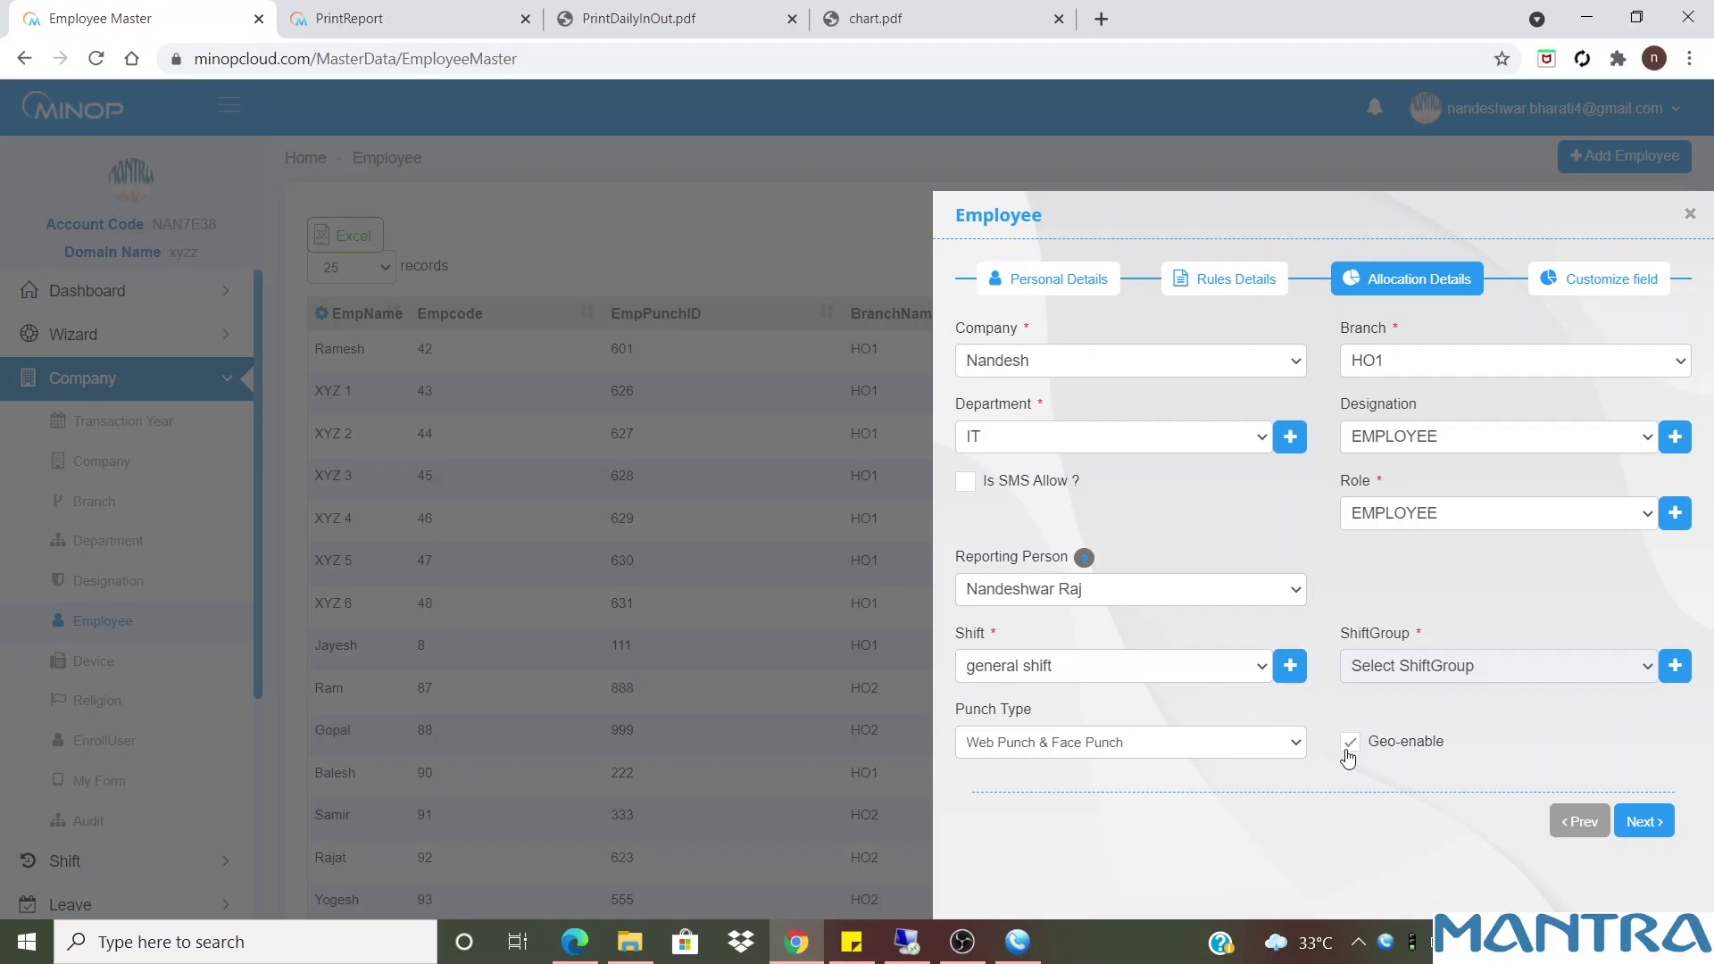
pyautogui.click(1640, 822)
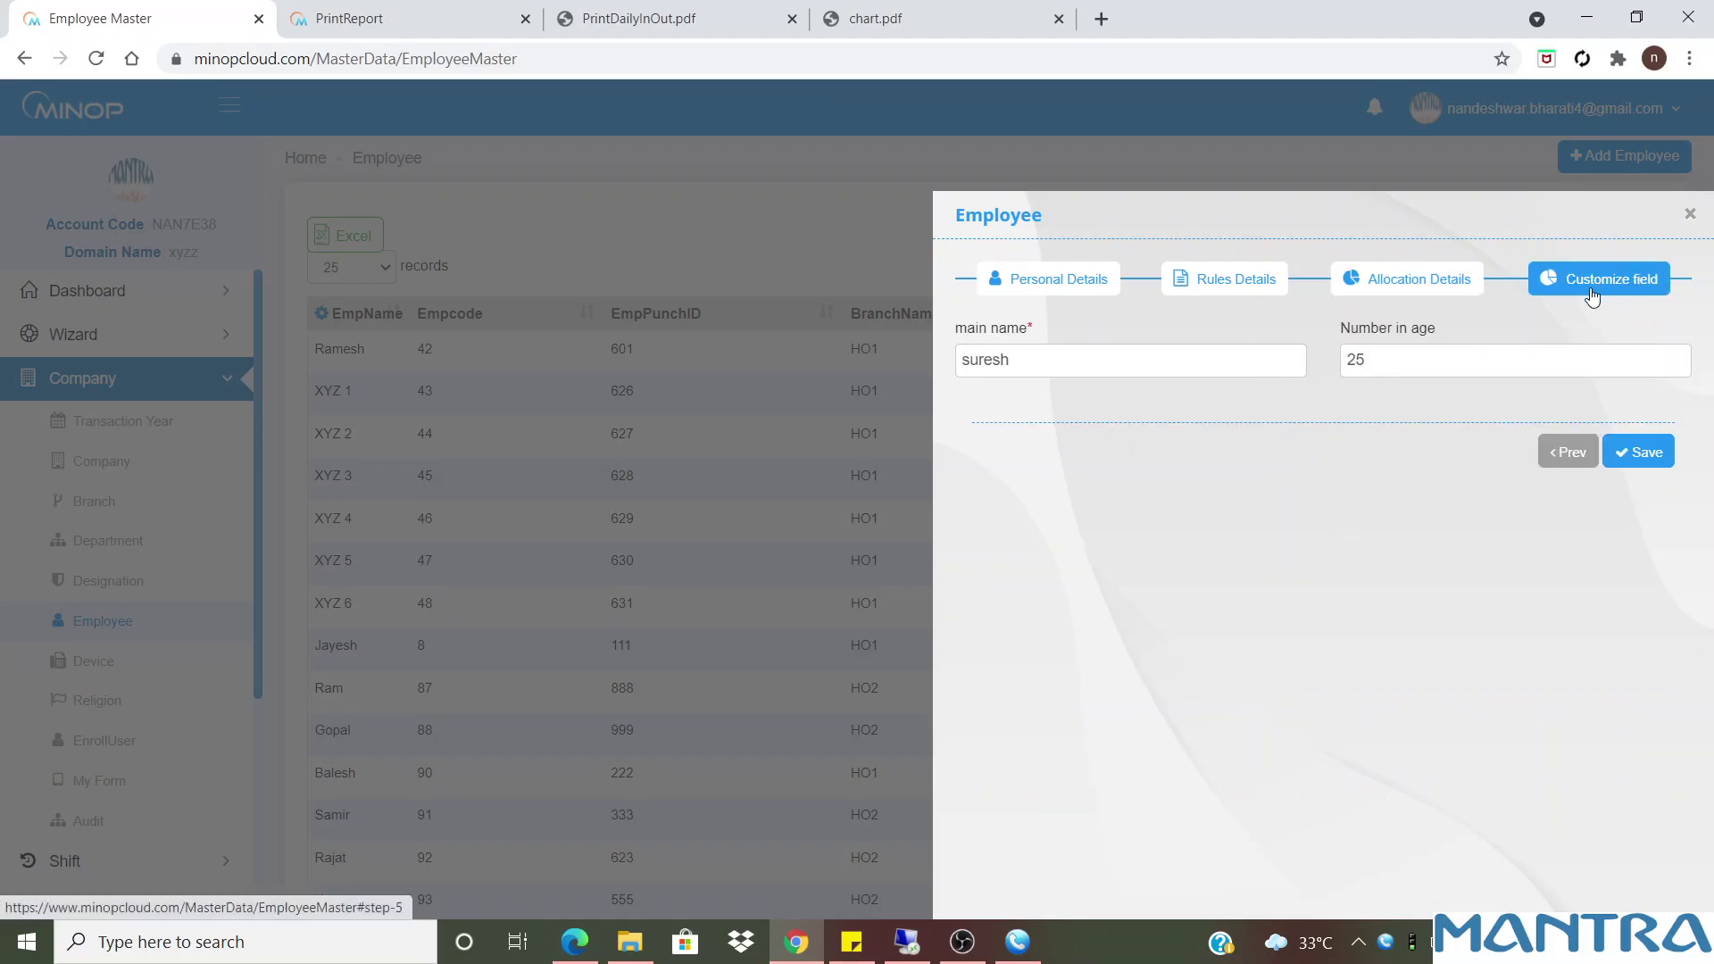
# Review the main name and Number in age fields, save the employee, then open the list's column settings
pyautogui.moveTo(1014, 361); pyautogui.dragTo(946, 370)
pyautogui.press('Tab')
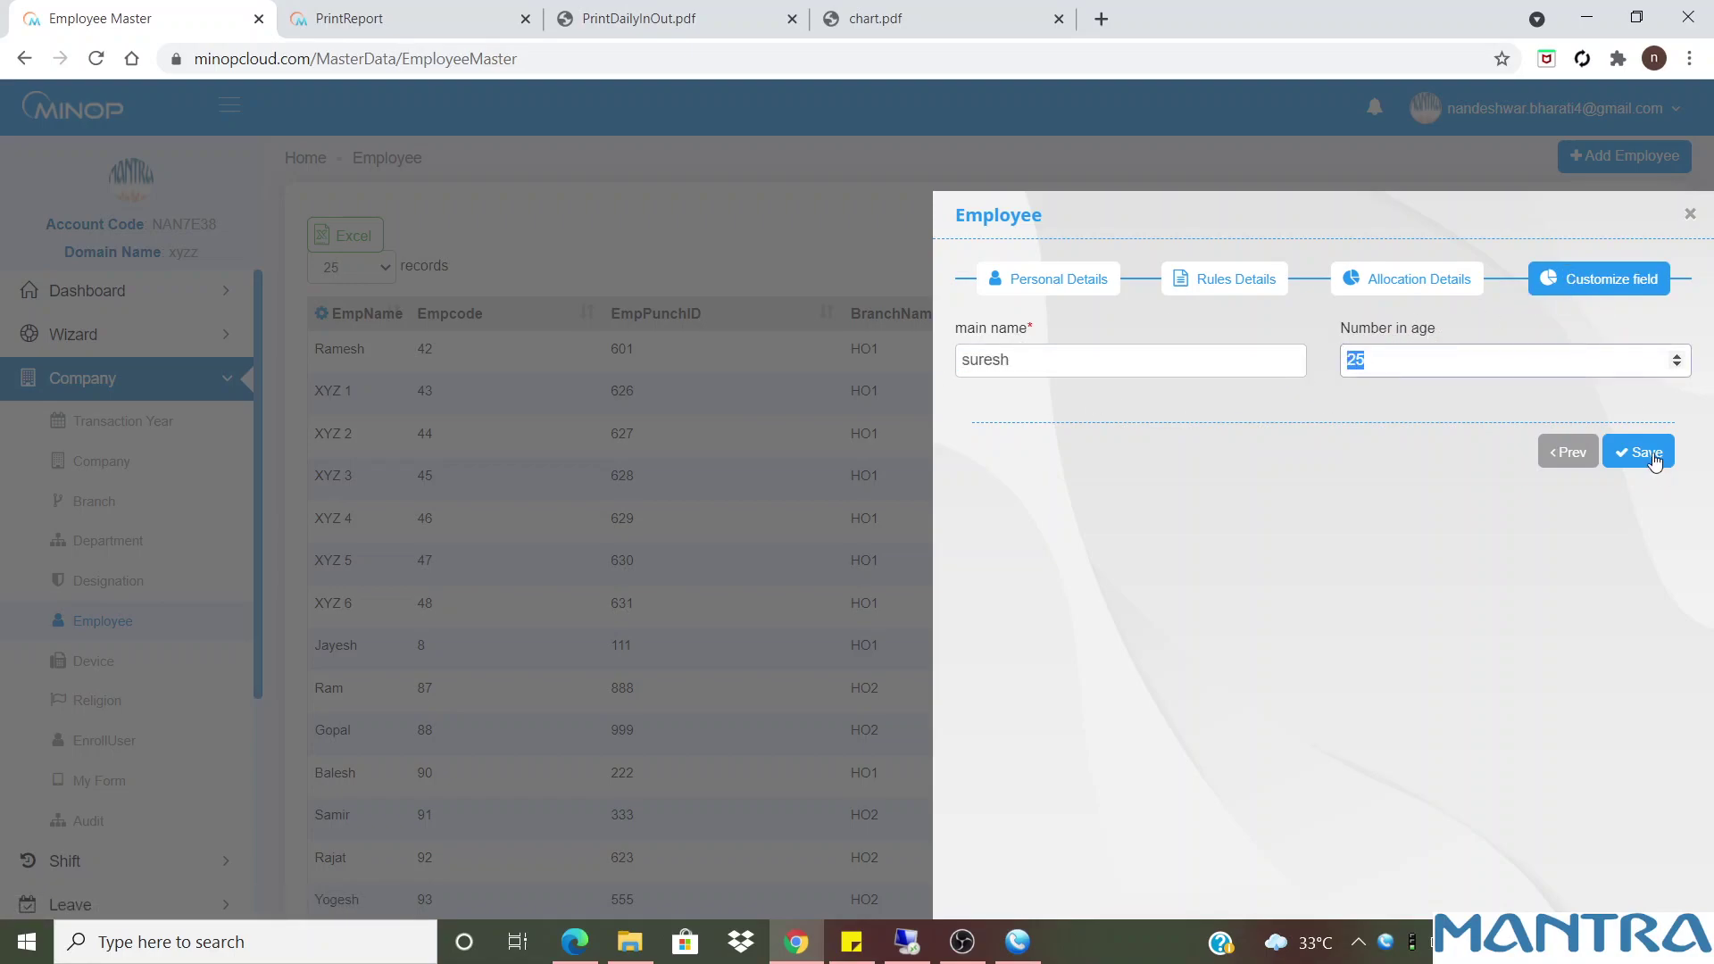
pyautogui.click(1606, 456)
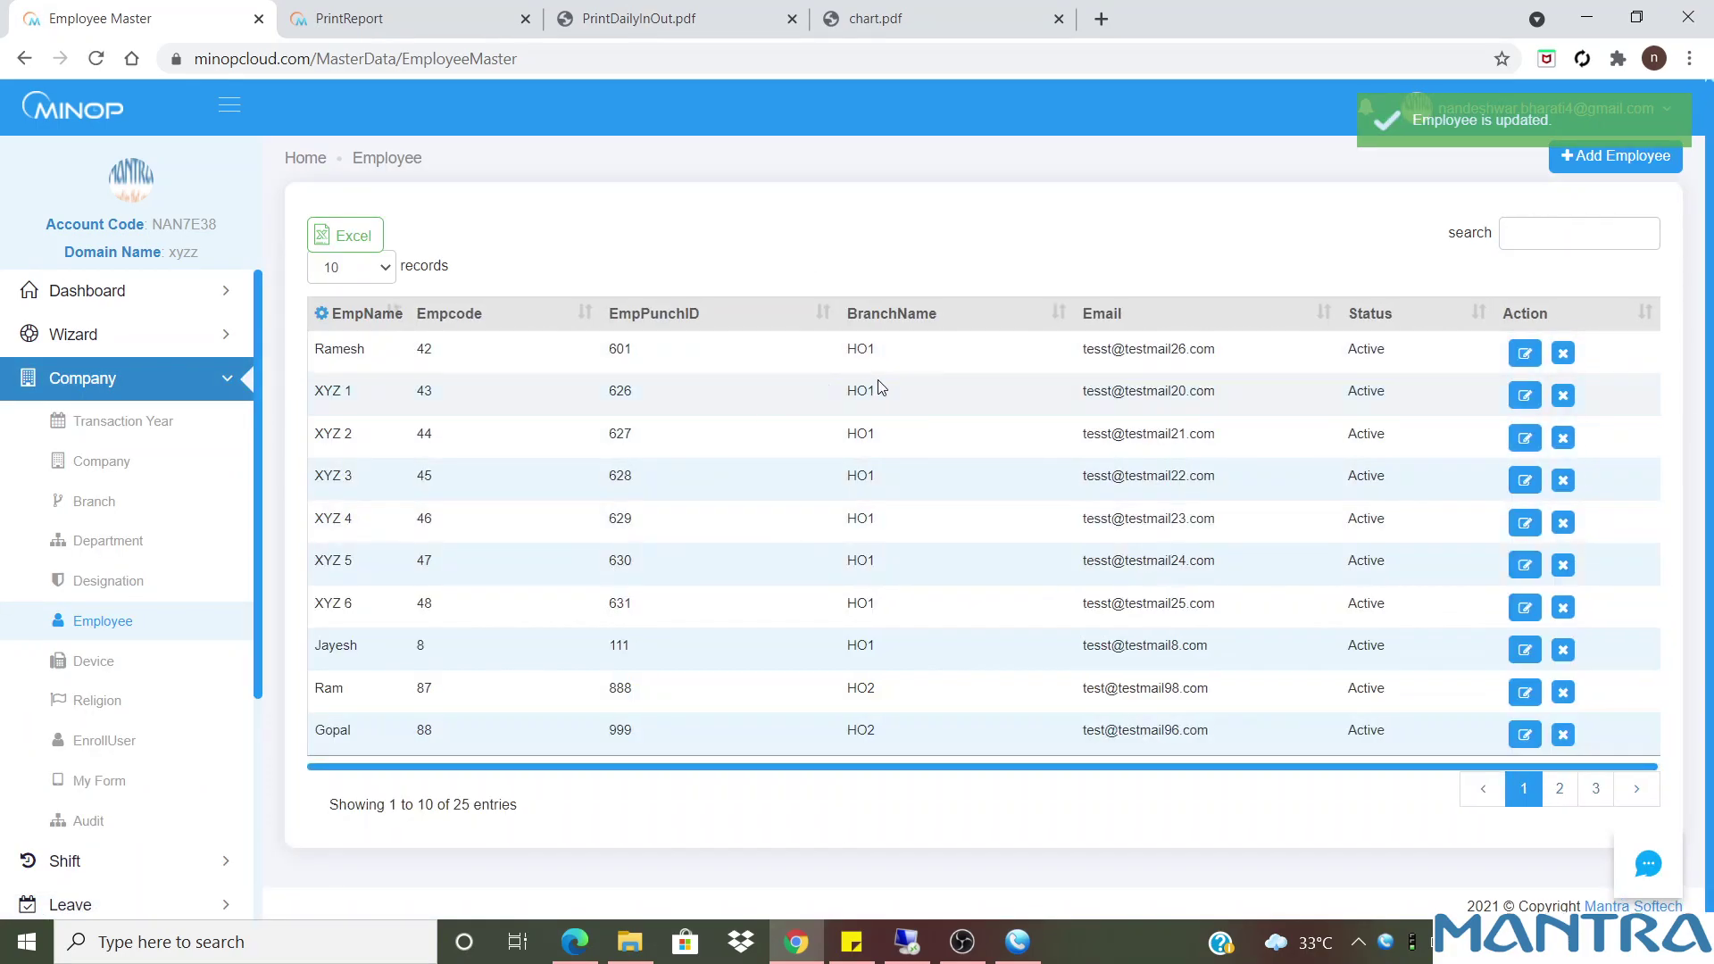
pyautogui.click(326, 314)
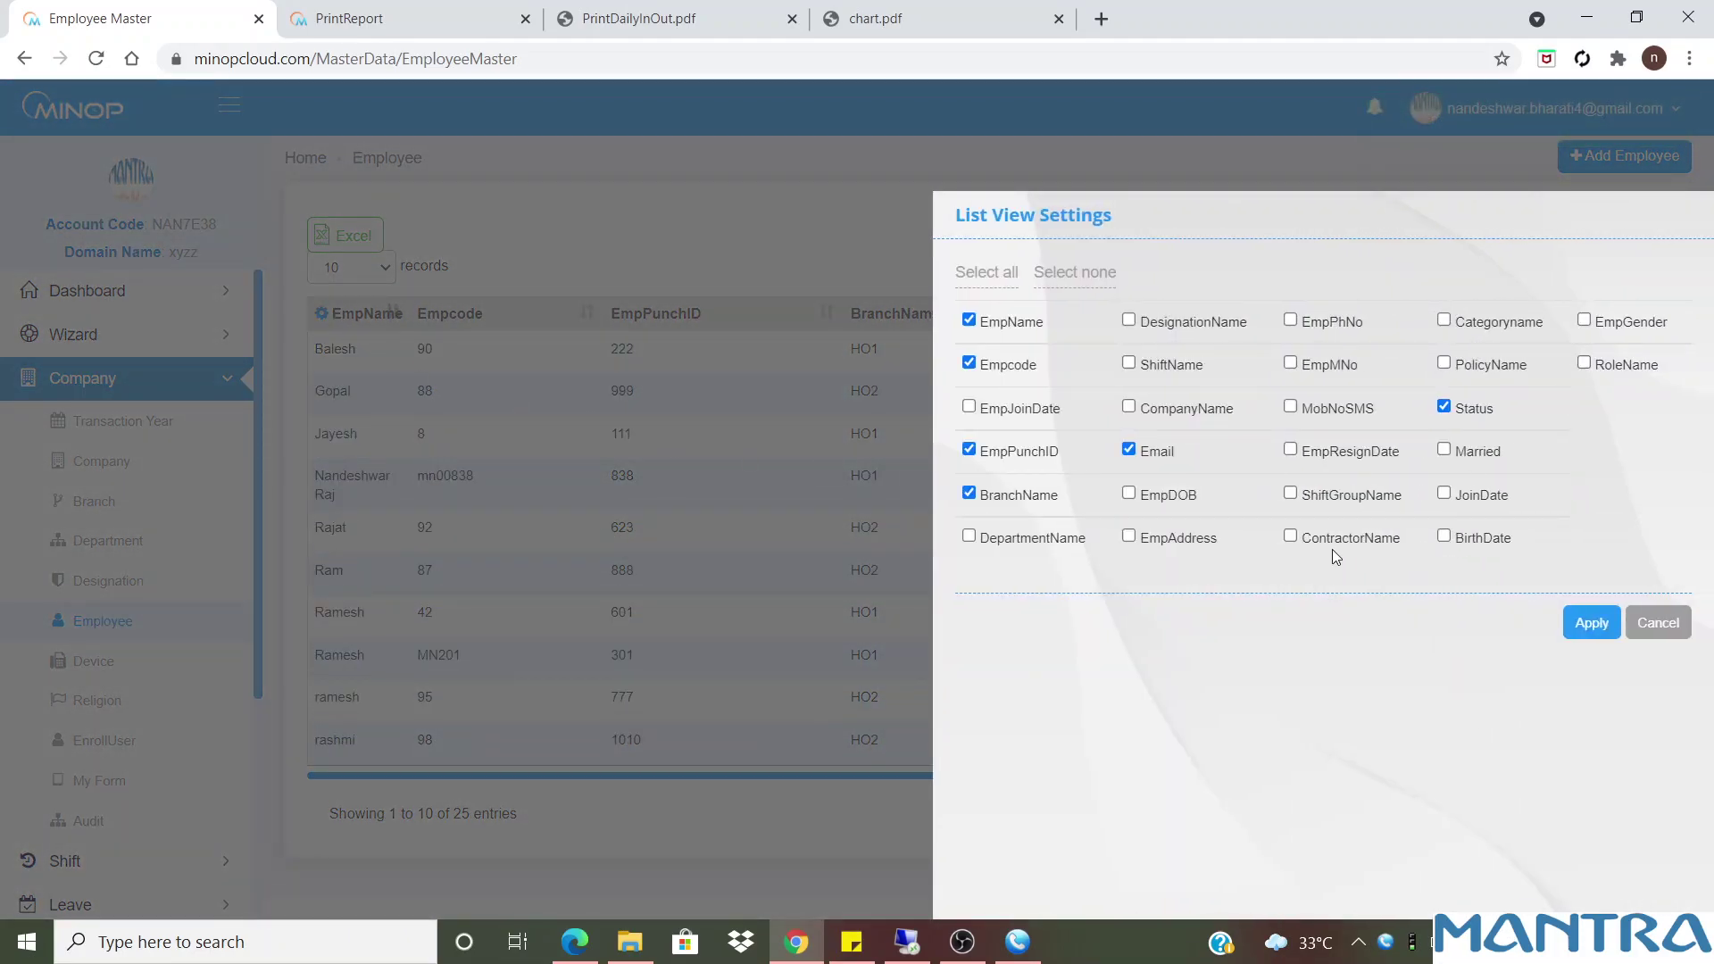
# Add the ShiftName, EmpMNo and ContractorName columns to the employee list
pyautogui.click(1155, 362)
pyautogui.click(1326, 365)
pyautogui.click(1348, 541)
pyautogui.click(1590, 634)
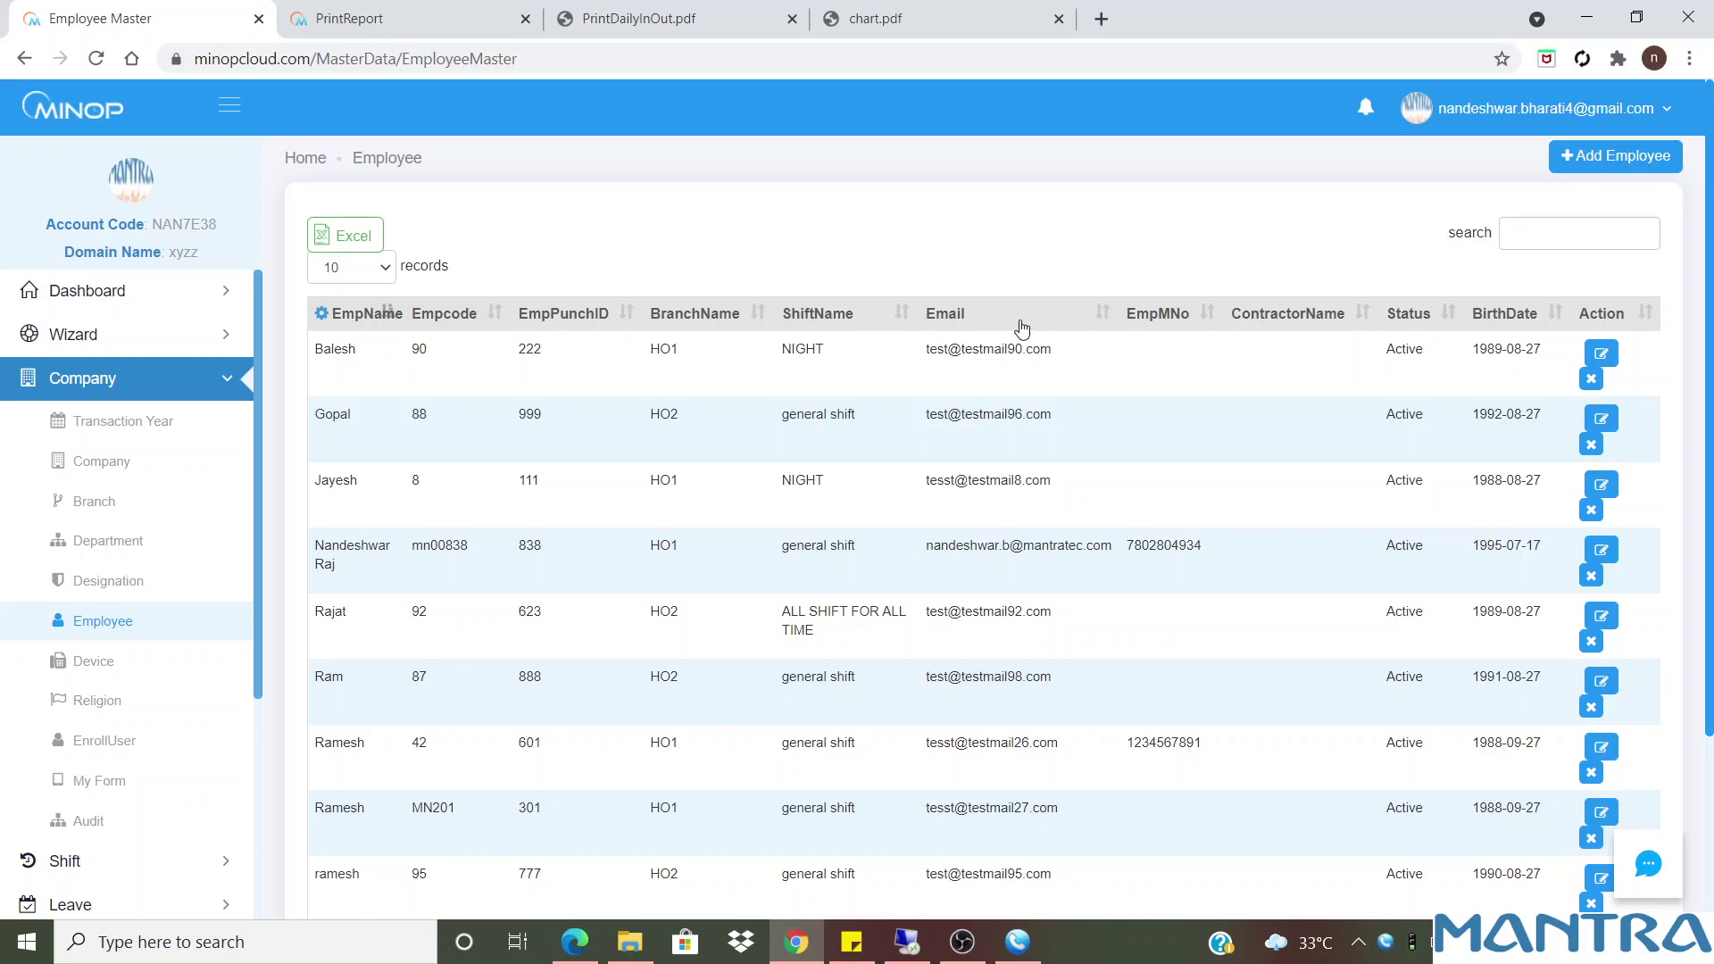
# Look over employees' mobile numbers and show page 2 of the employee list
pyautogui.moveTo(1207, 545); pyautogui.dragTo(1126, 546)
pyautogui.moveTo(1204, 742); pyautogui.dragTo(1125, 743)
pyautogui.scroll(-3, 1703, 763)
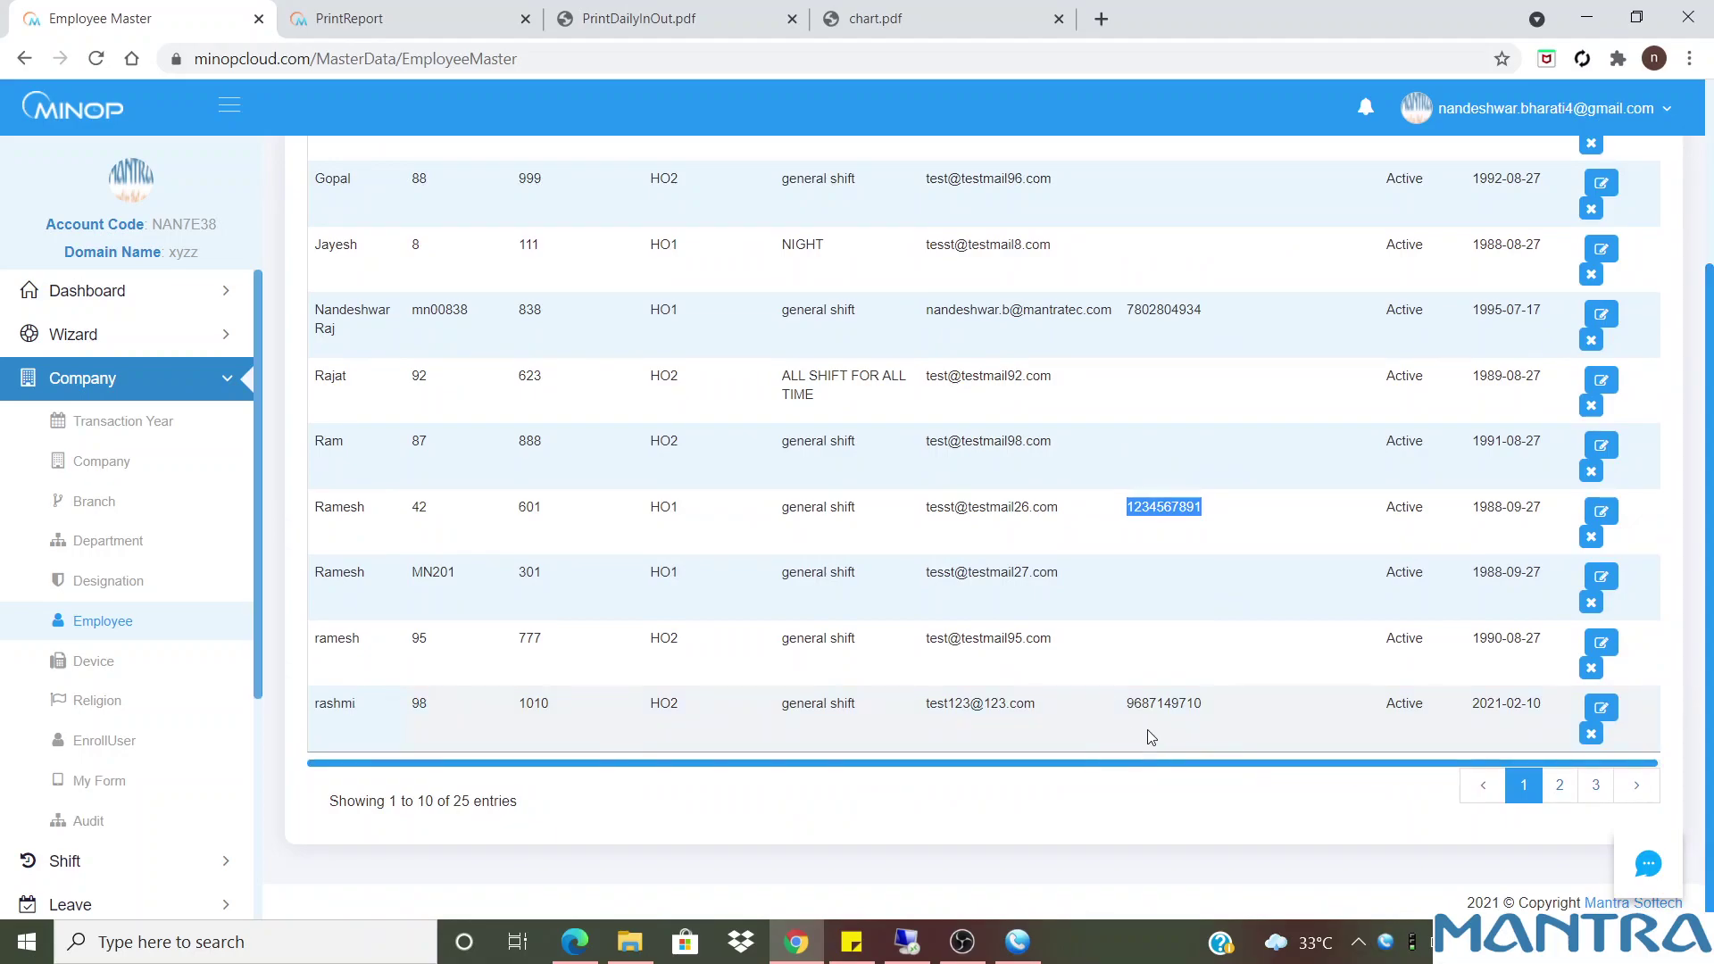
pyautogui.scroll(3, 689, 676)
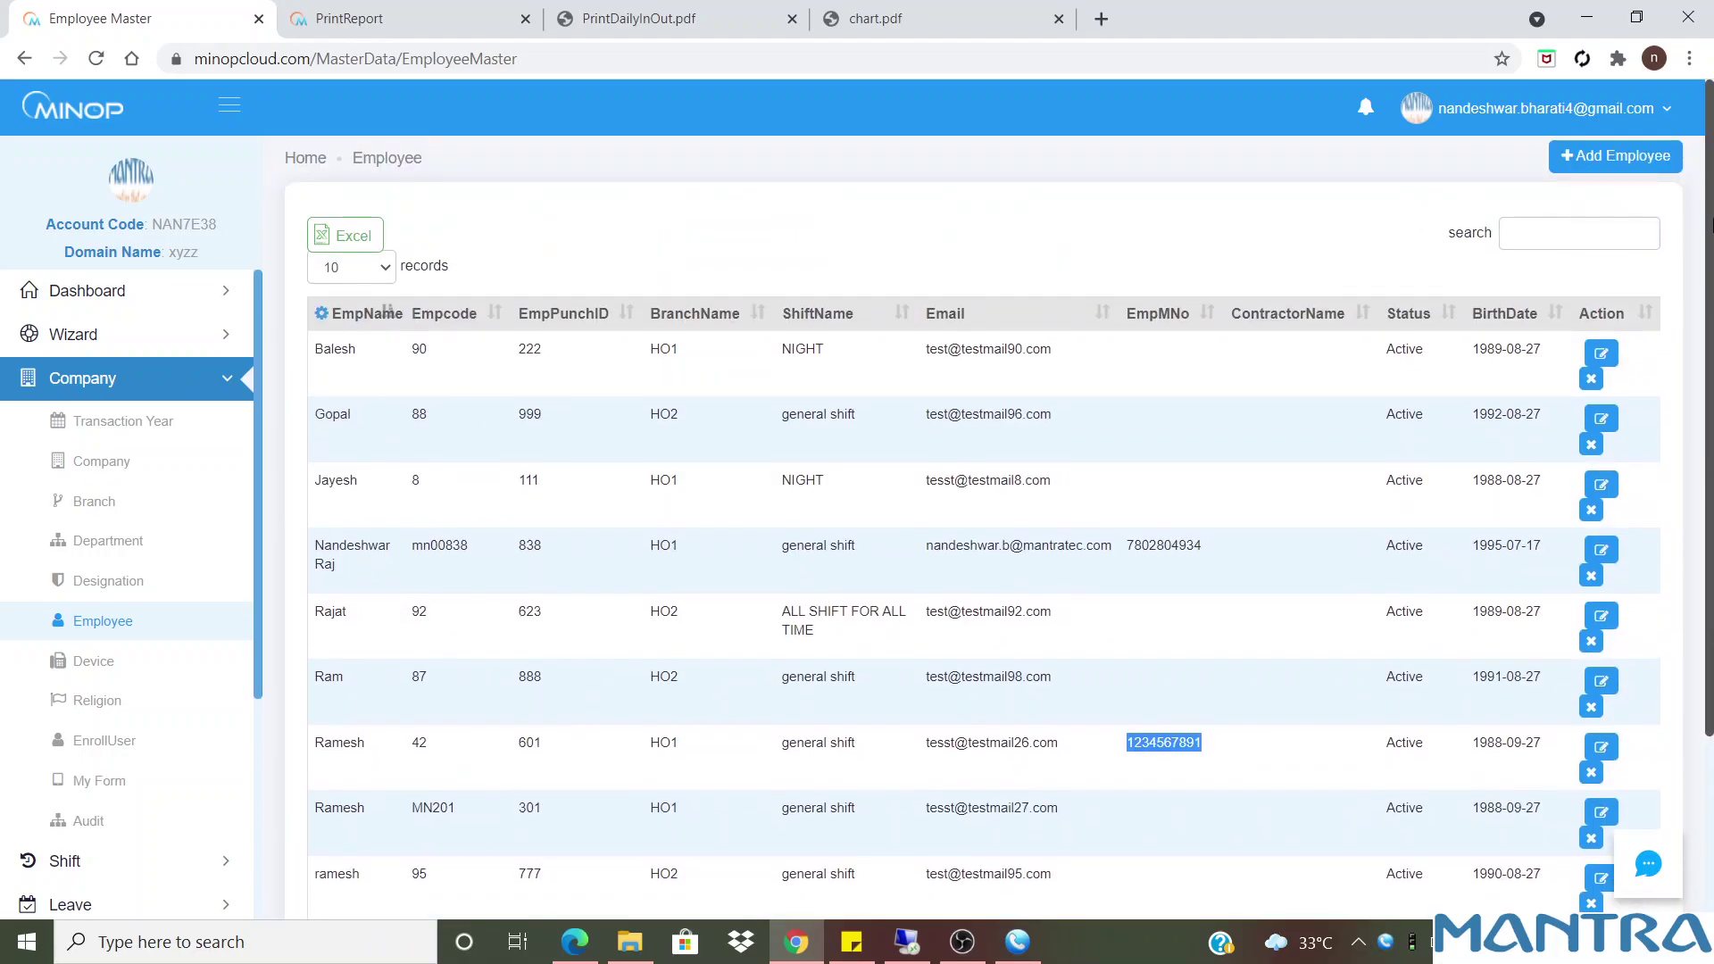
pyautogui.click(387, 357)
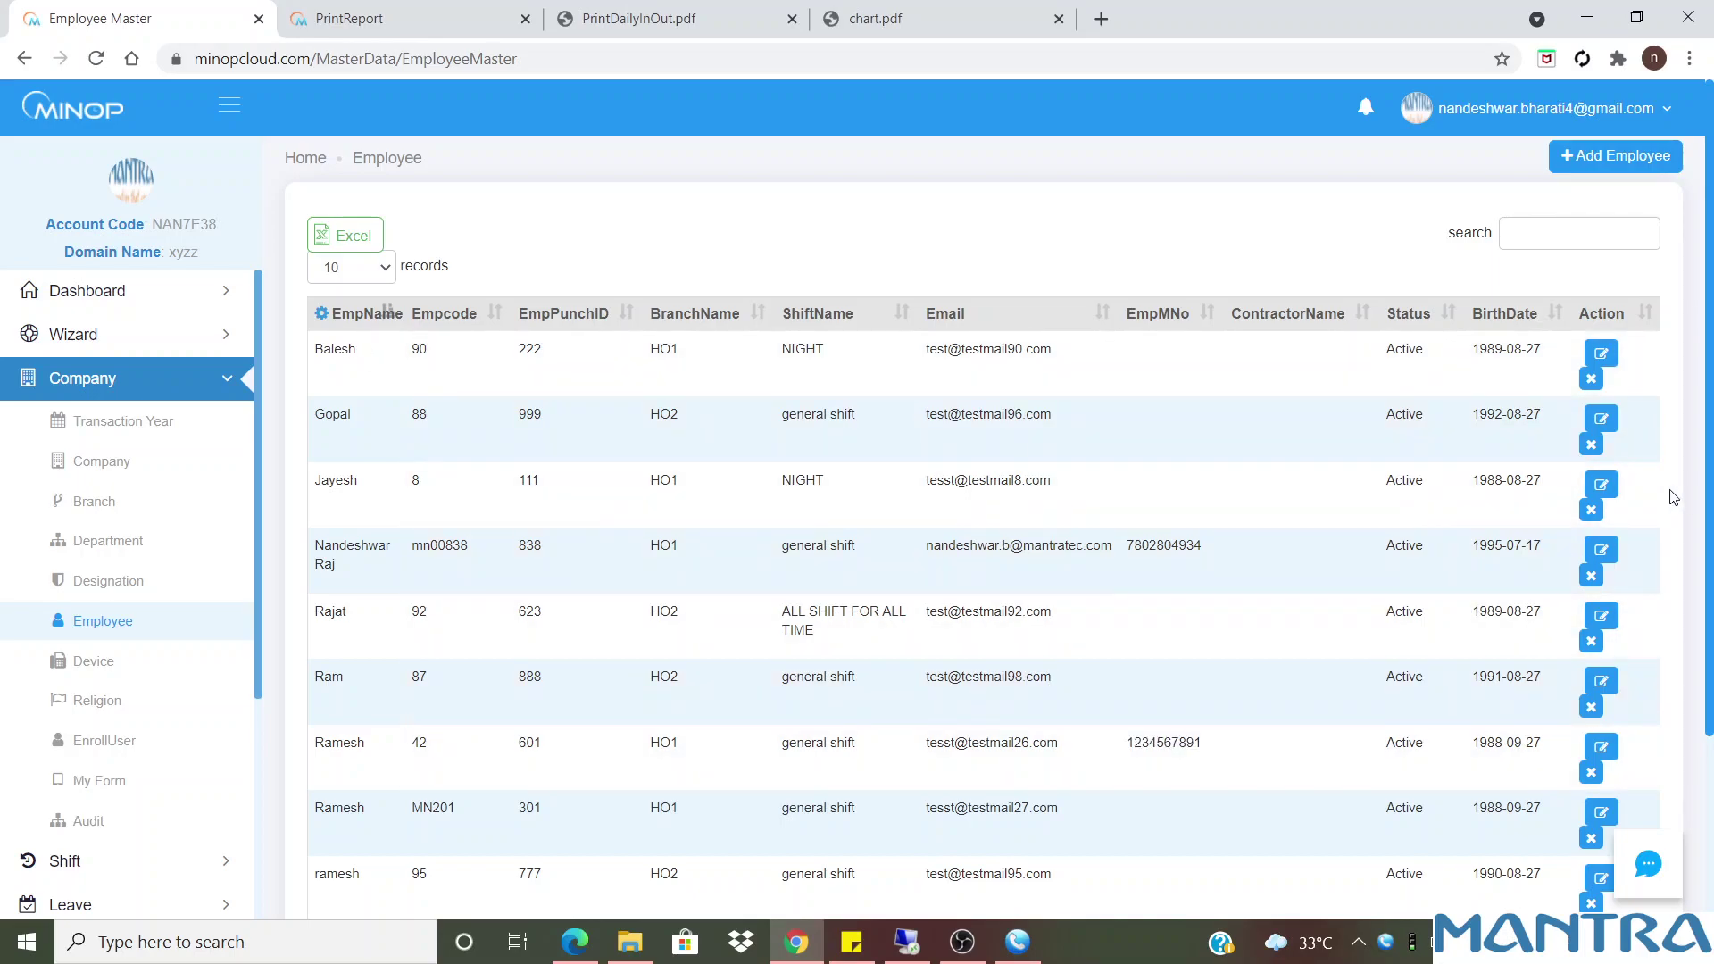
pyautogui.scroll(-3, 1709, 785)
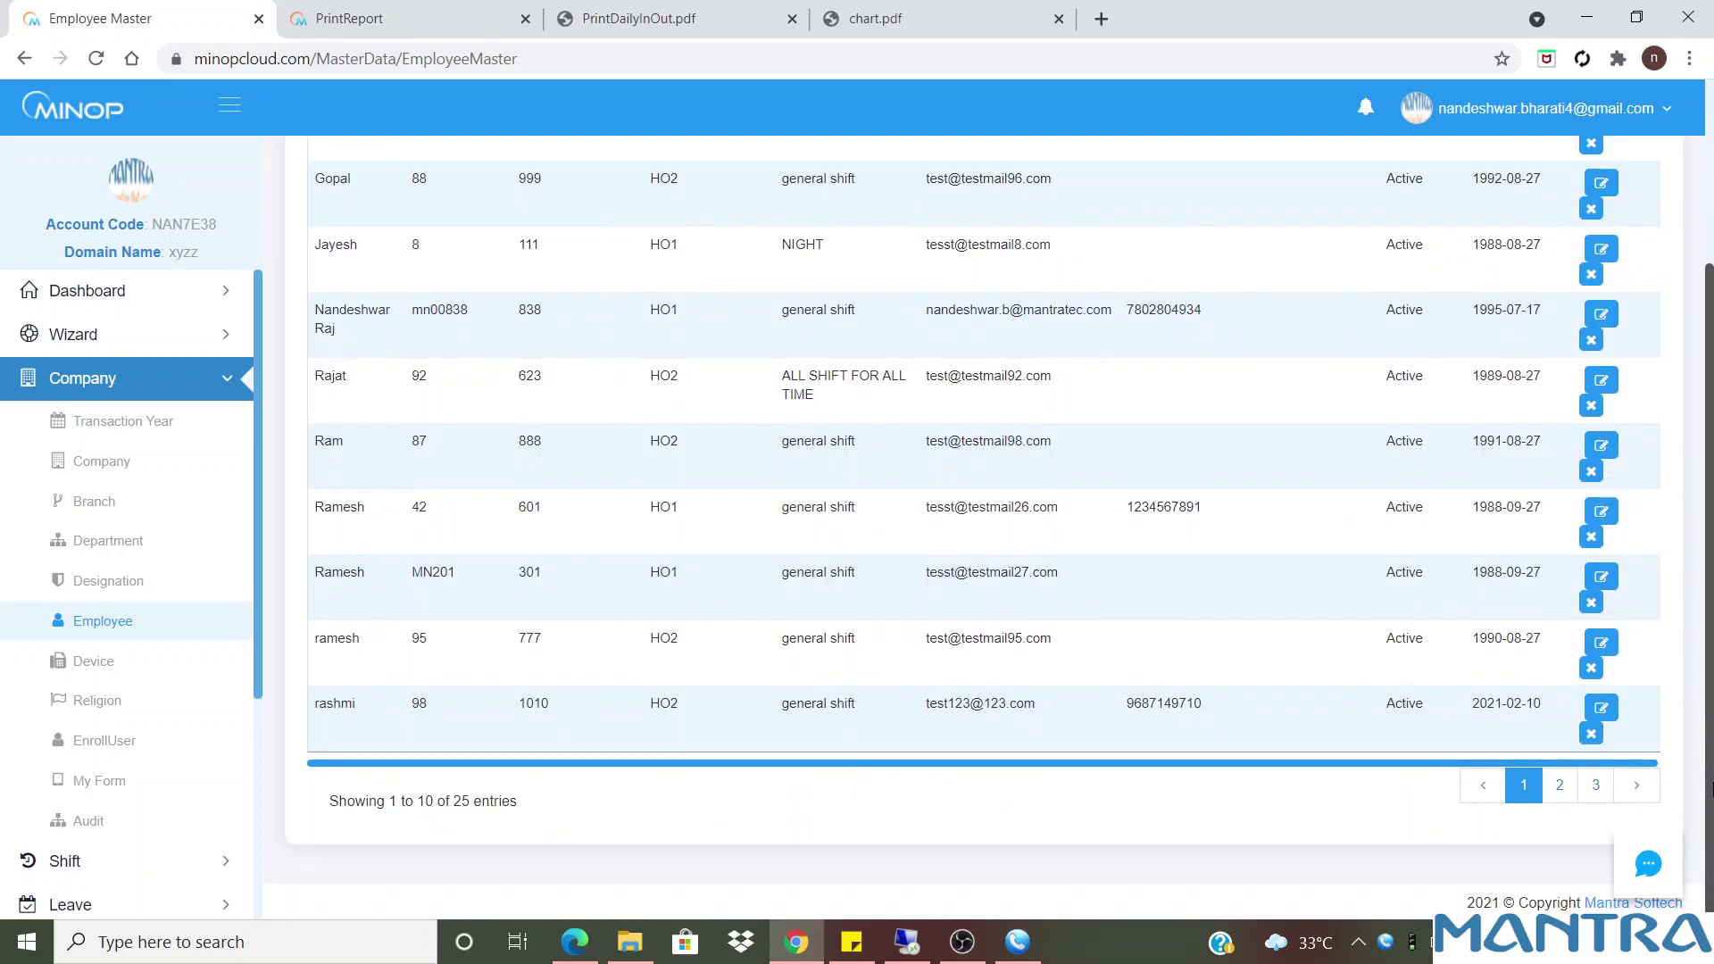
pyautogui.click(1559, 786)
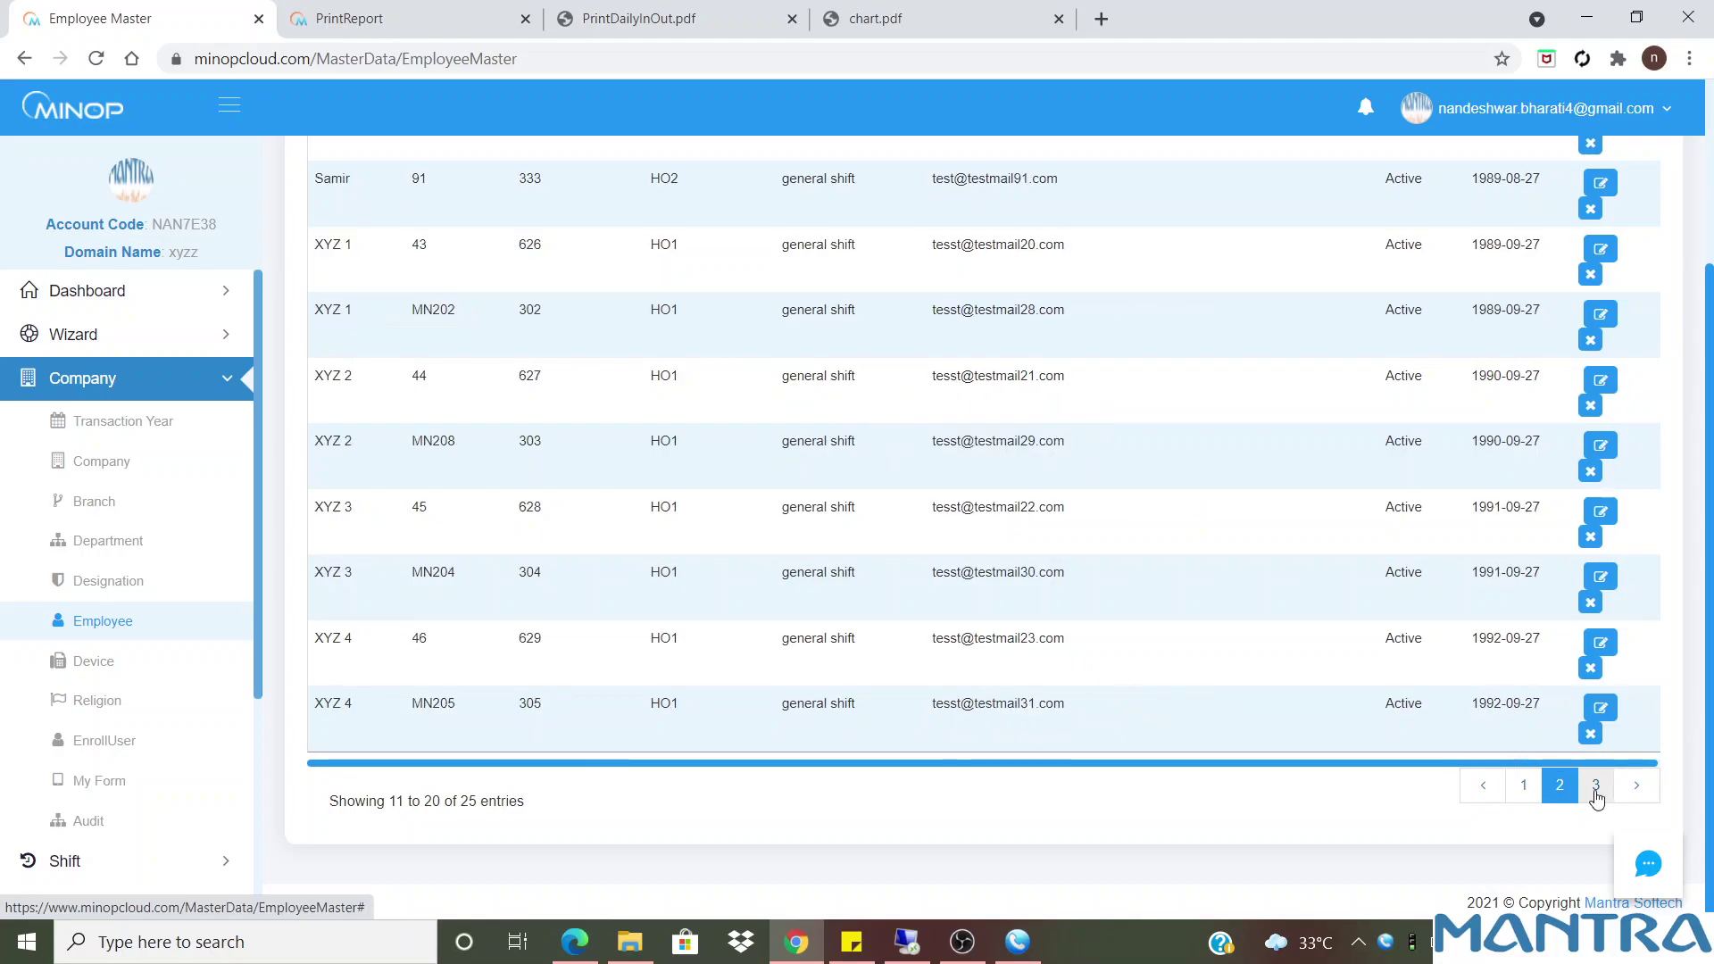
pyautogui.scroll(3, 726, 627)
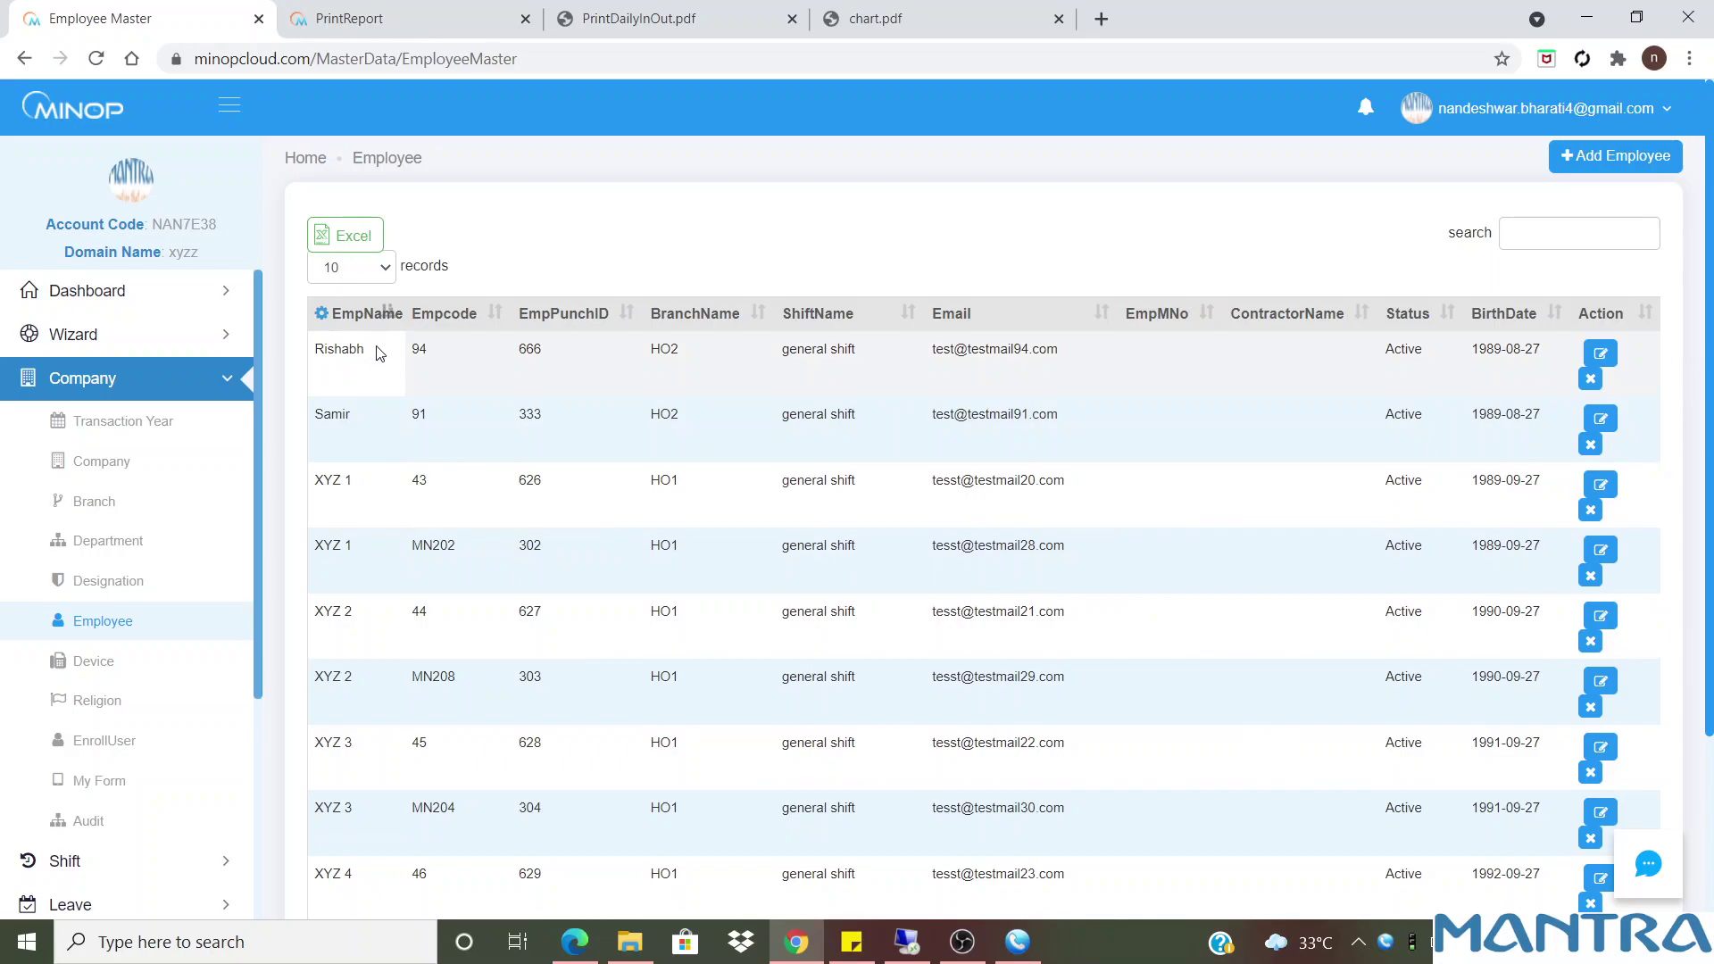
pyautogui.click(117, 672)
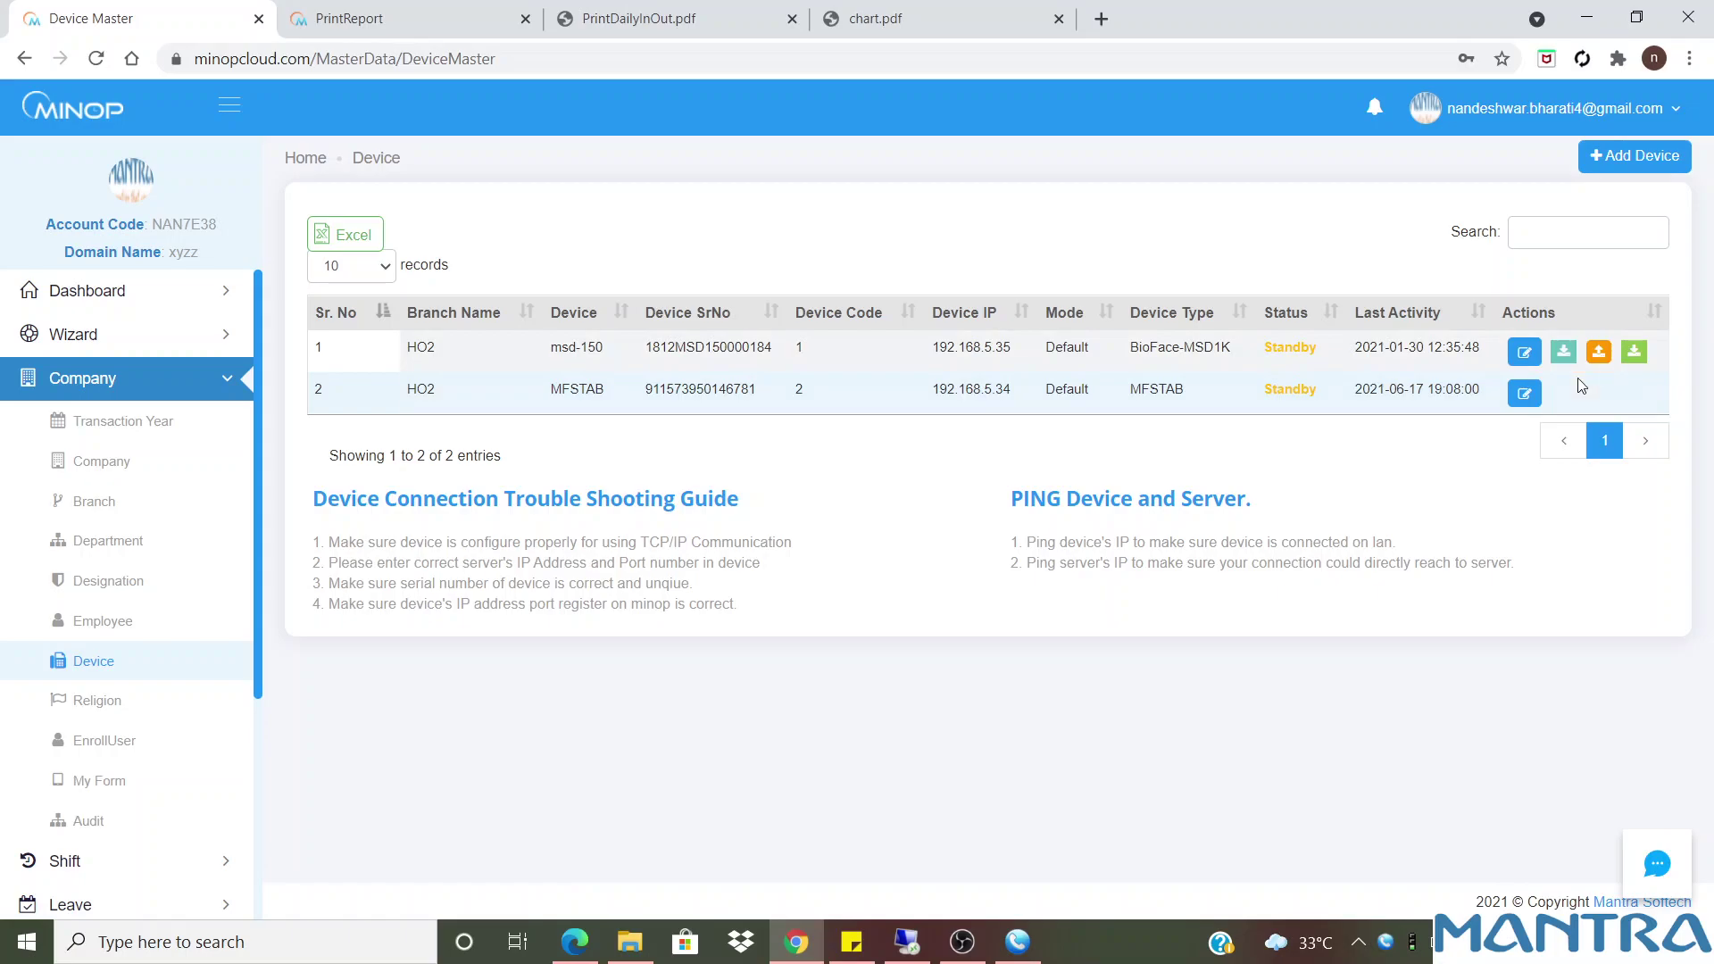
# In the first device's edit form, move it to branch HO1 and clear its serial number
pyautogui.click(1531, 355)
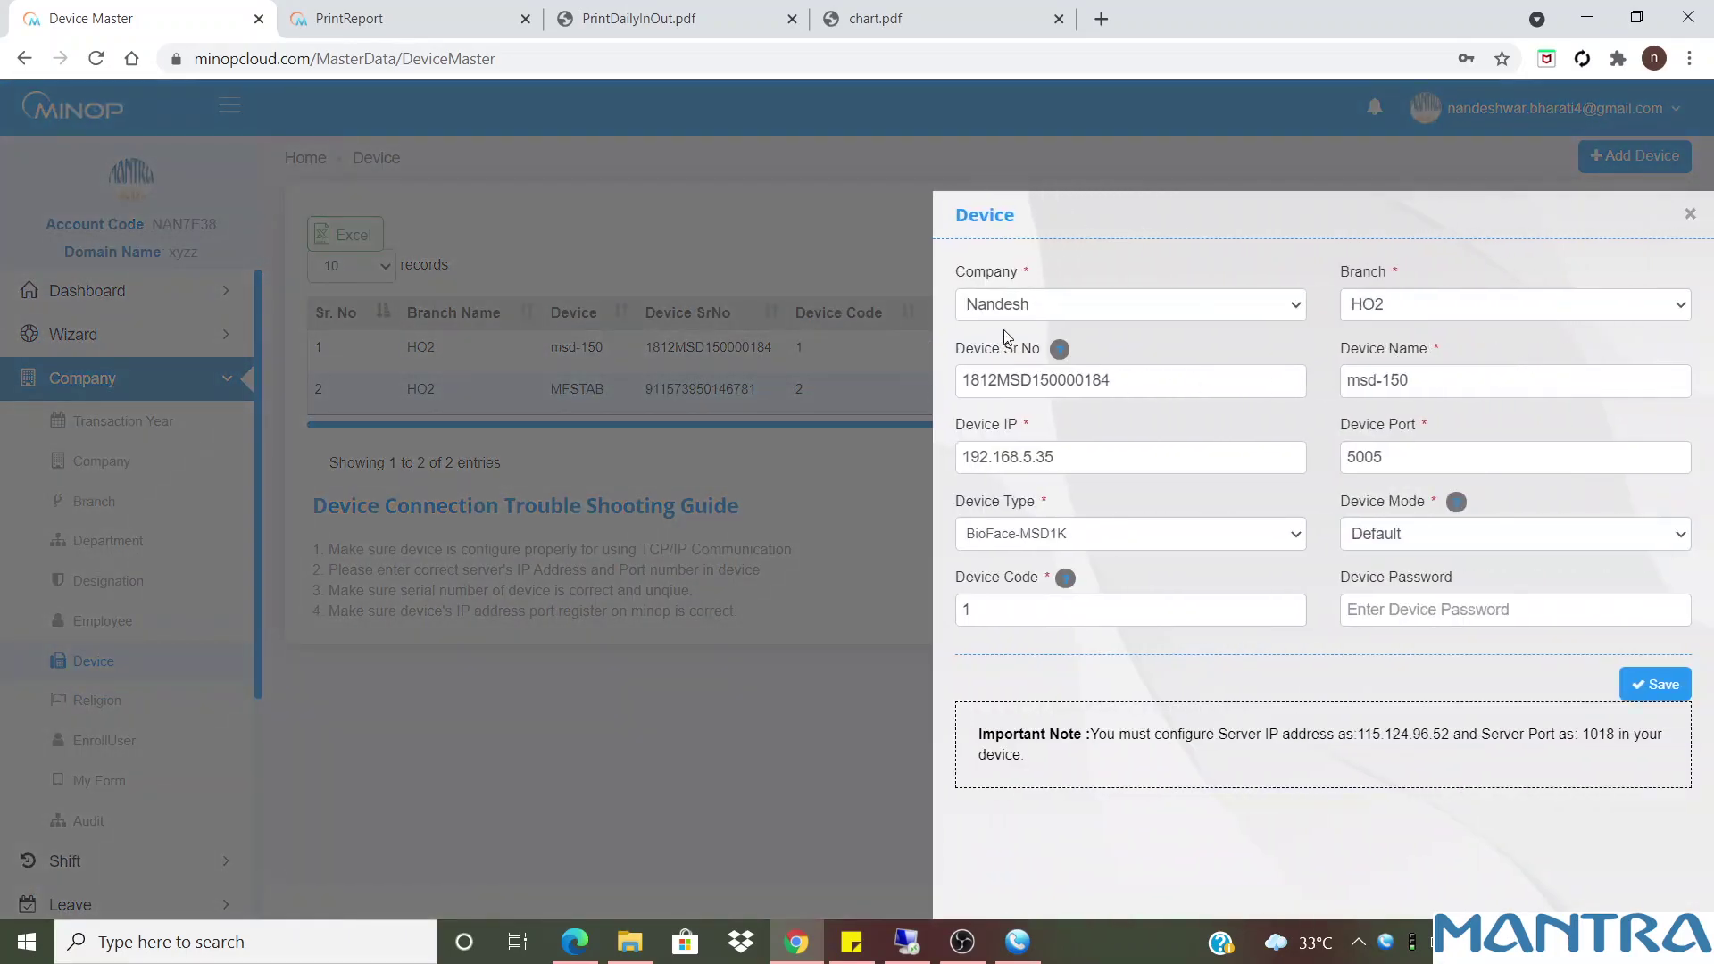
pyautogui.click(1054, 313)
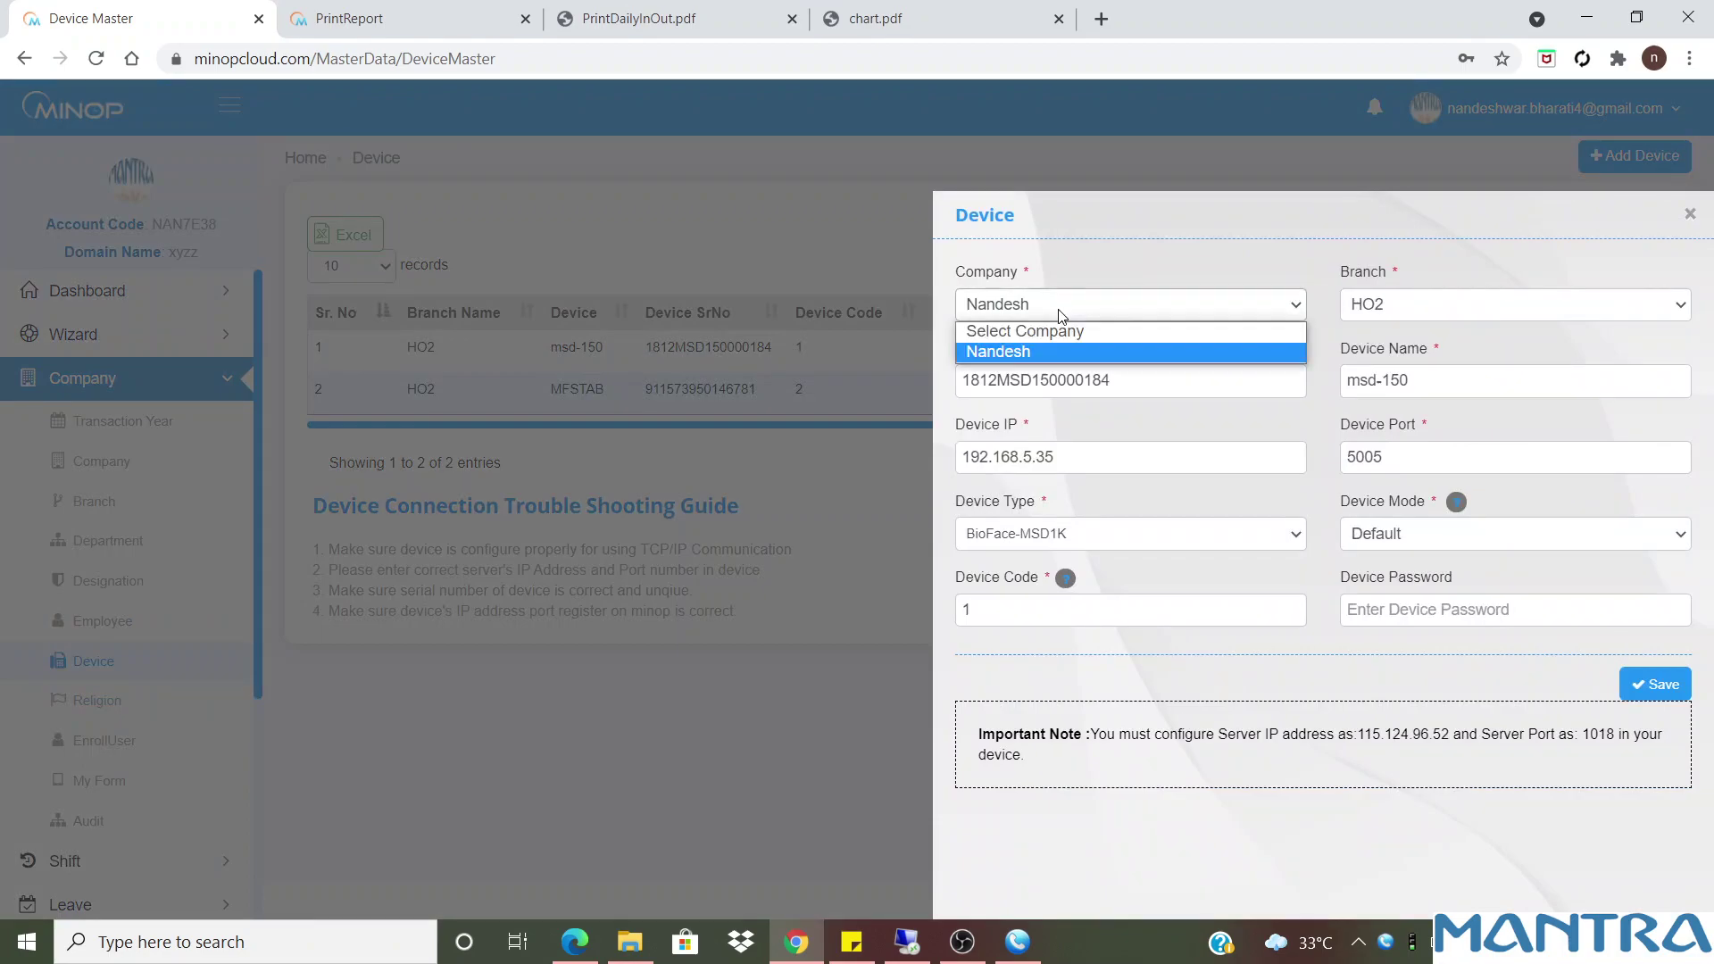
pyautogui.click(1060, 318)
pyautogui.click(1363, 308)
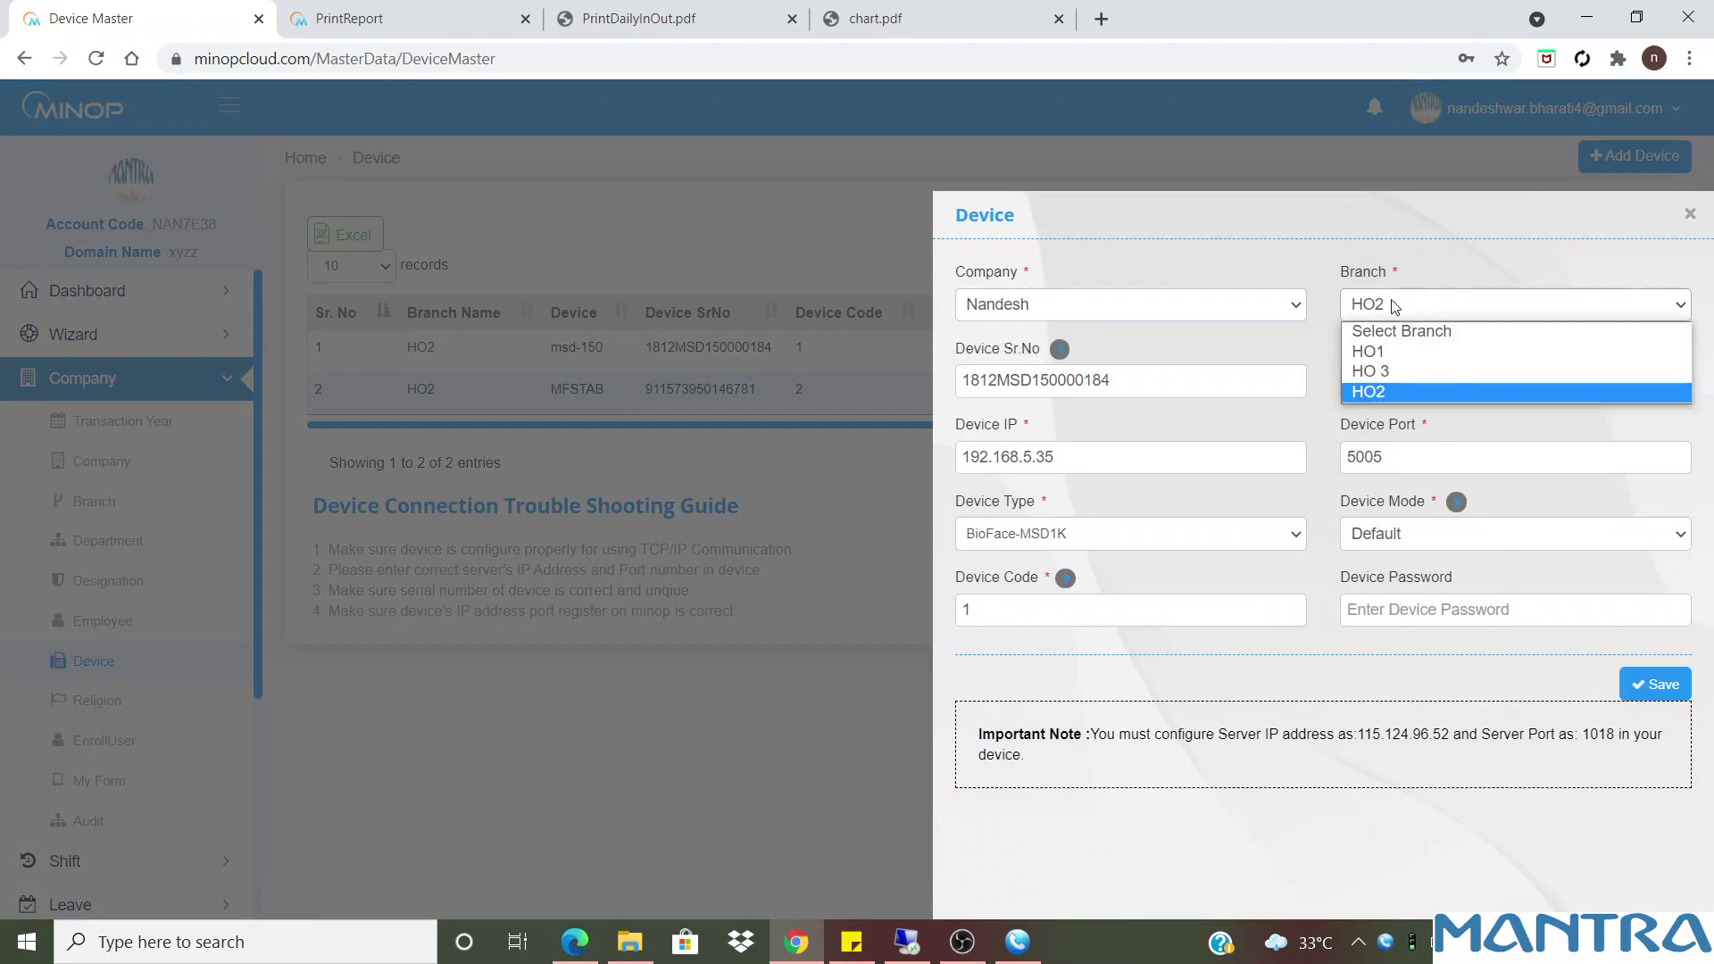
pyautogui.click(1408, 346)
pyautogui.moveTo(1203, 386); pyautogui.dragTo(922, 382)
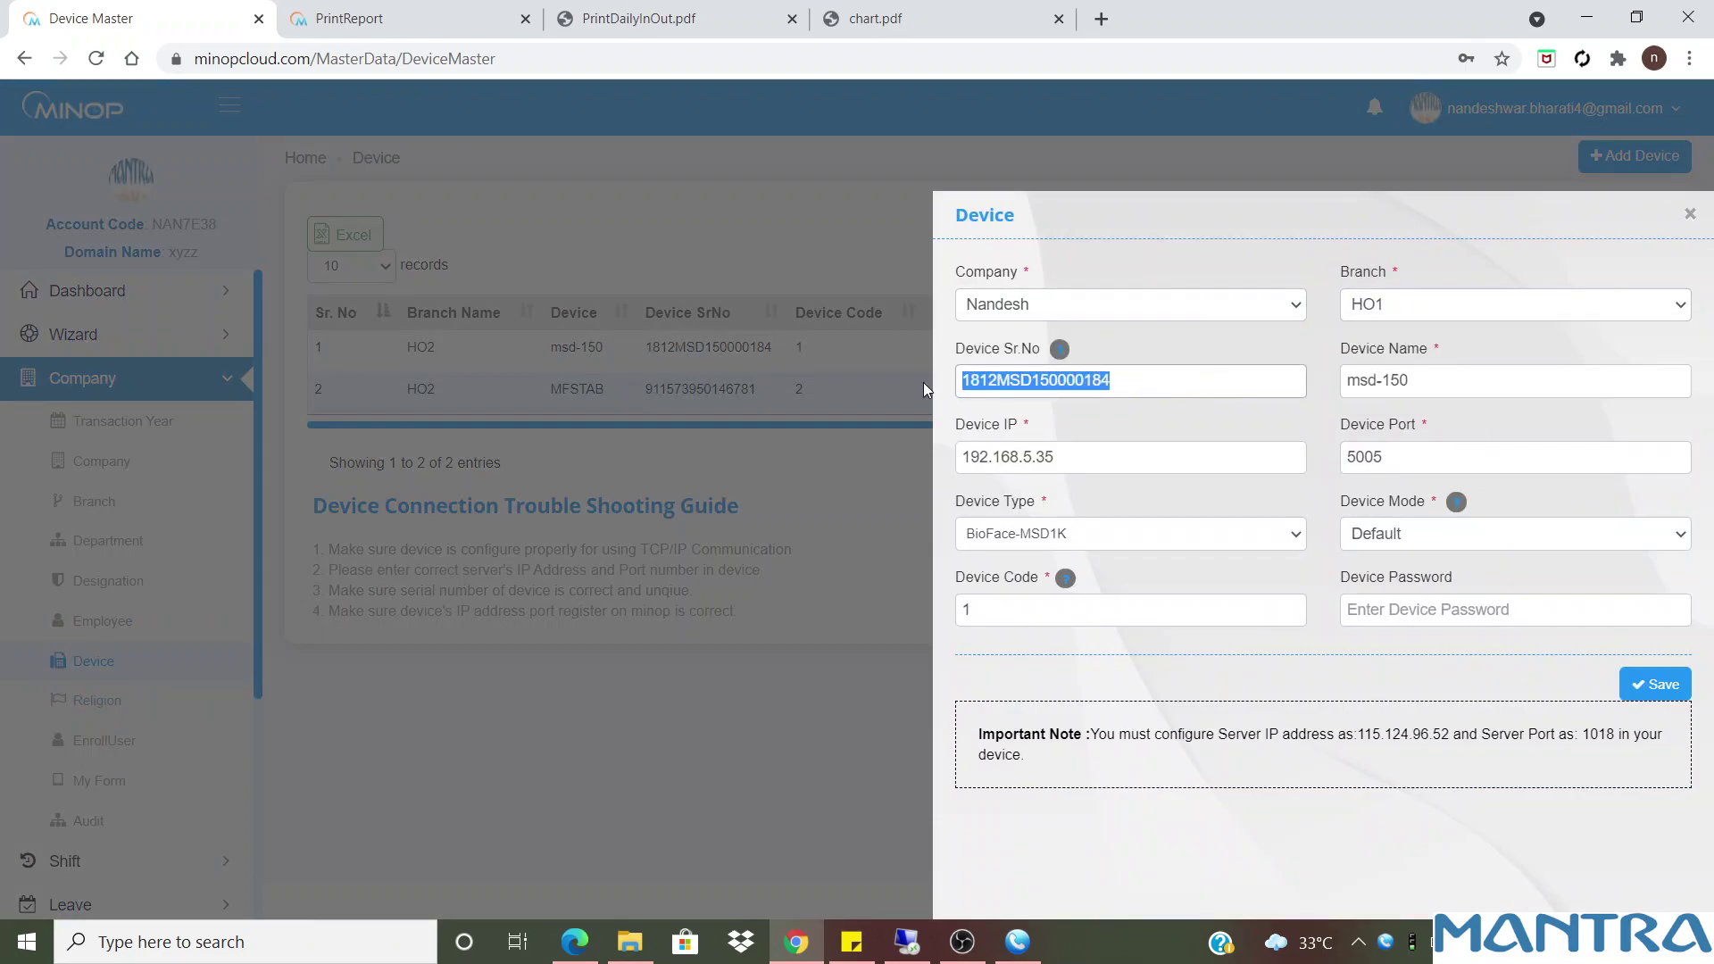
pyautogui.press('BackSpace')
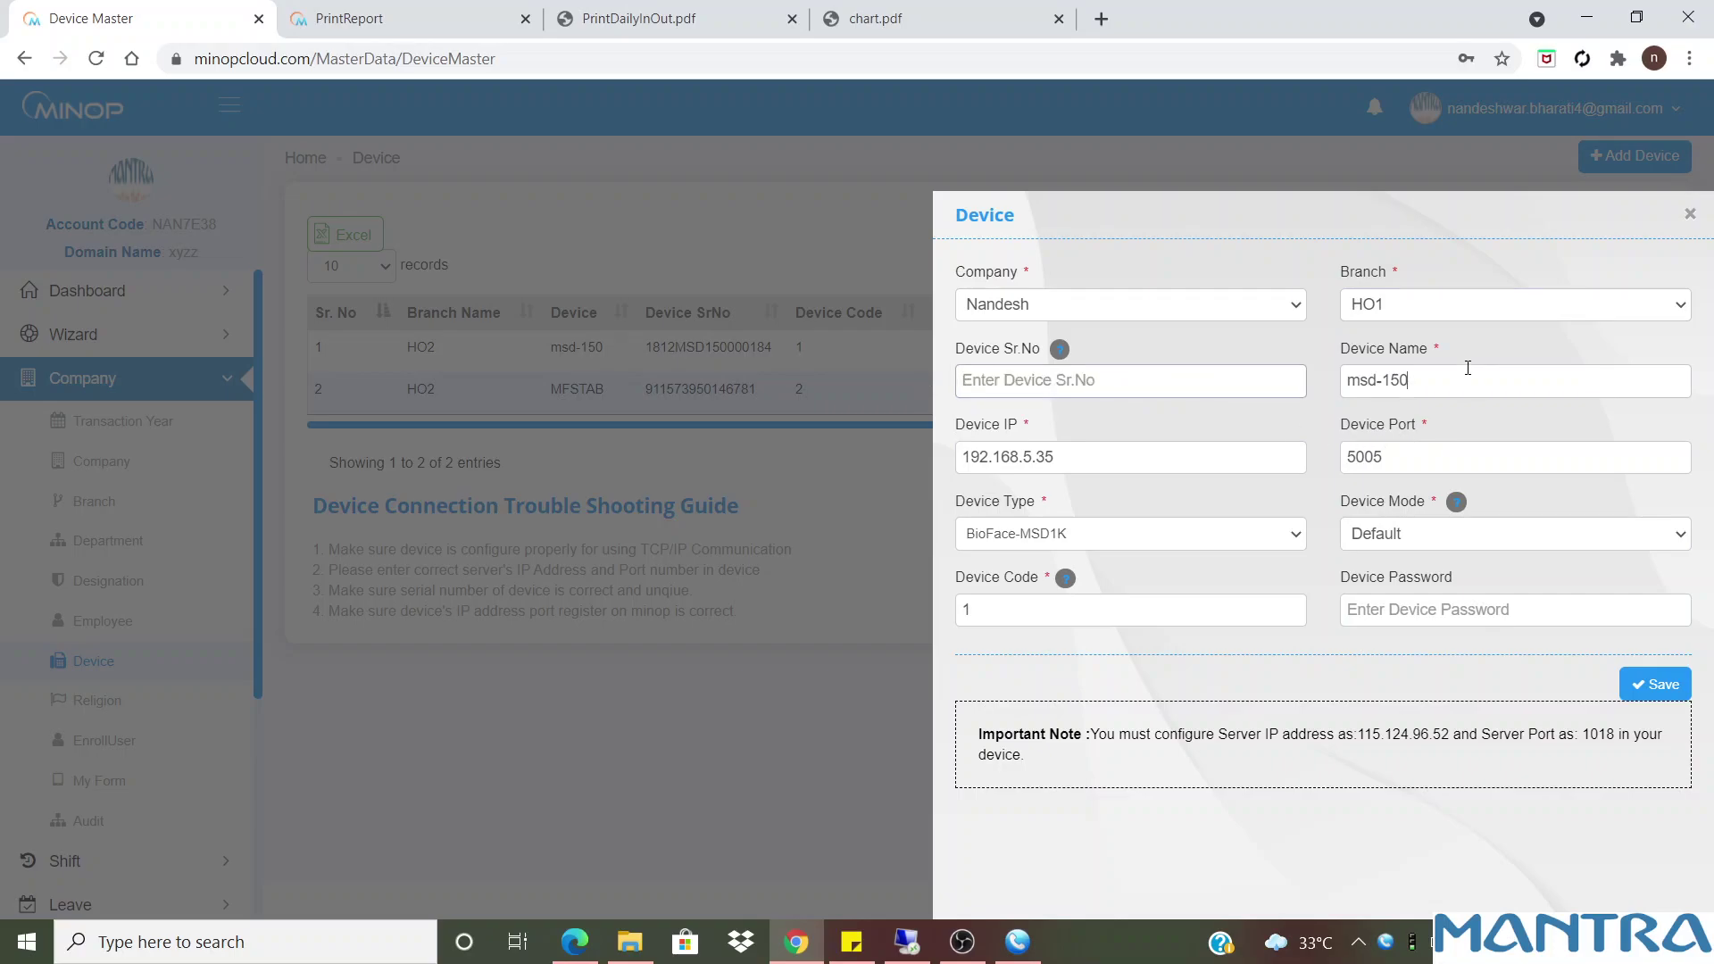
# Change the device IP to 192.168.1.2, keeping type BioFace-MSD1K and mode Default
pyautogui.click(1143, 455)
pyautogui.doubleClick(1114, 453)
pyautogui.press('BackSpace')
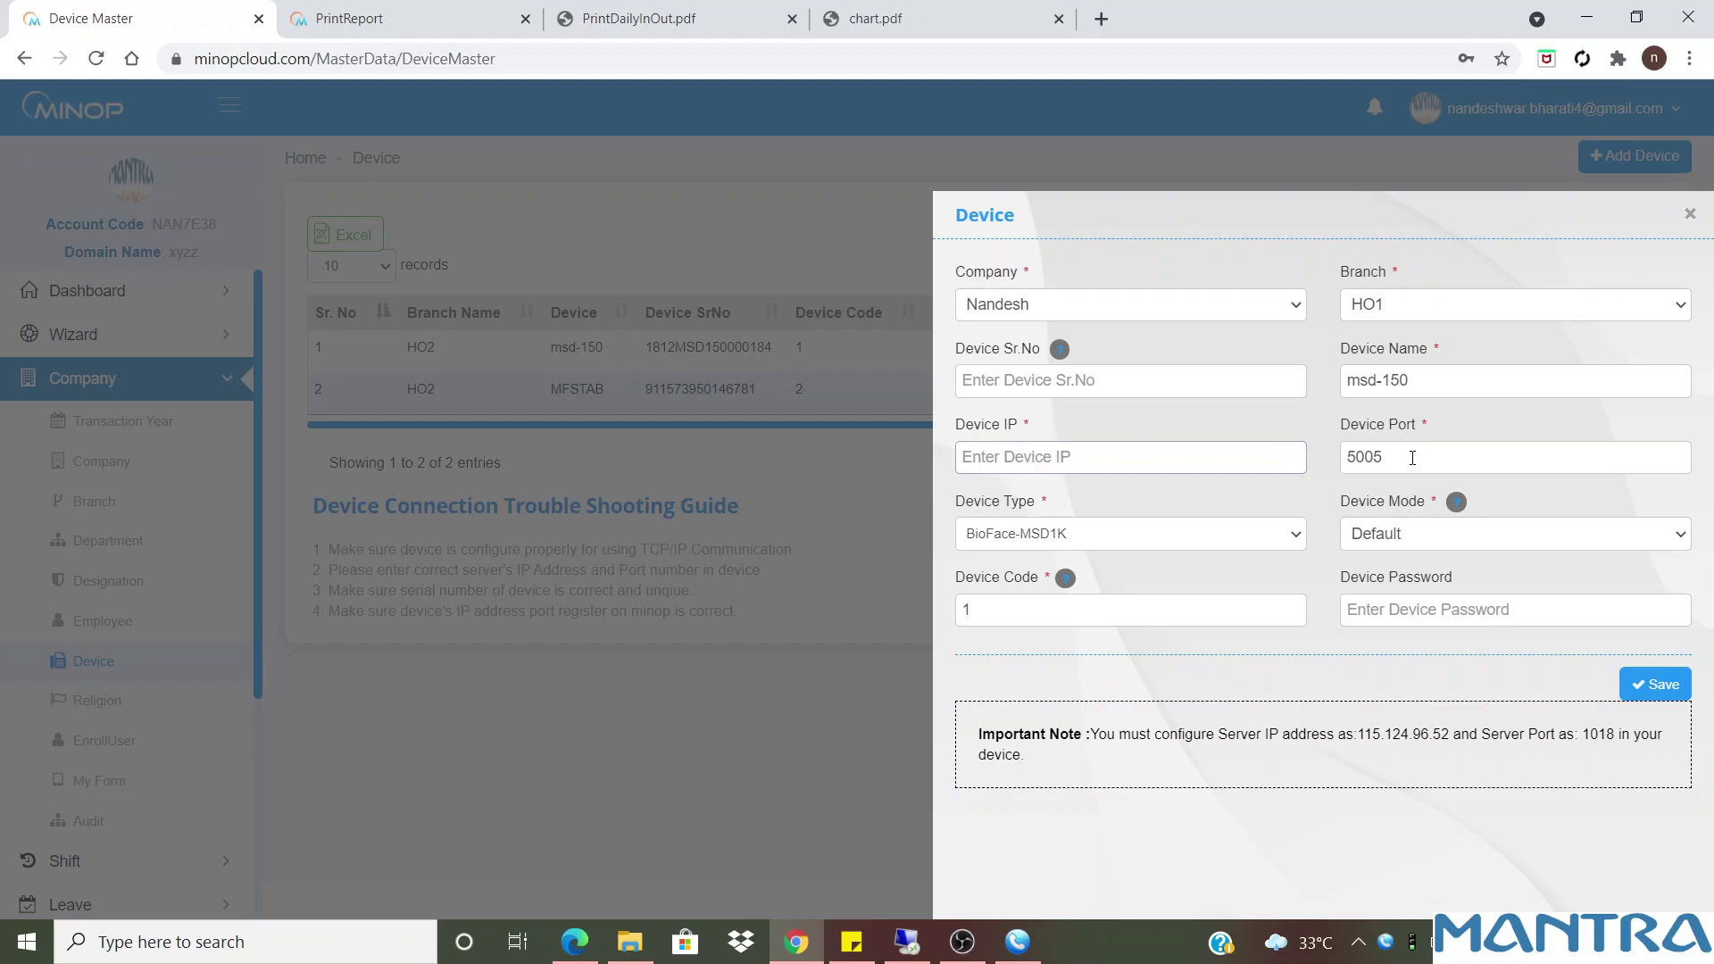
pyautogui.write('192.16')
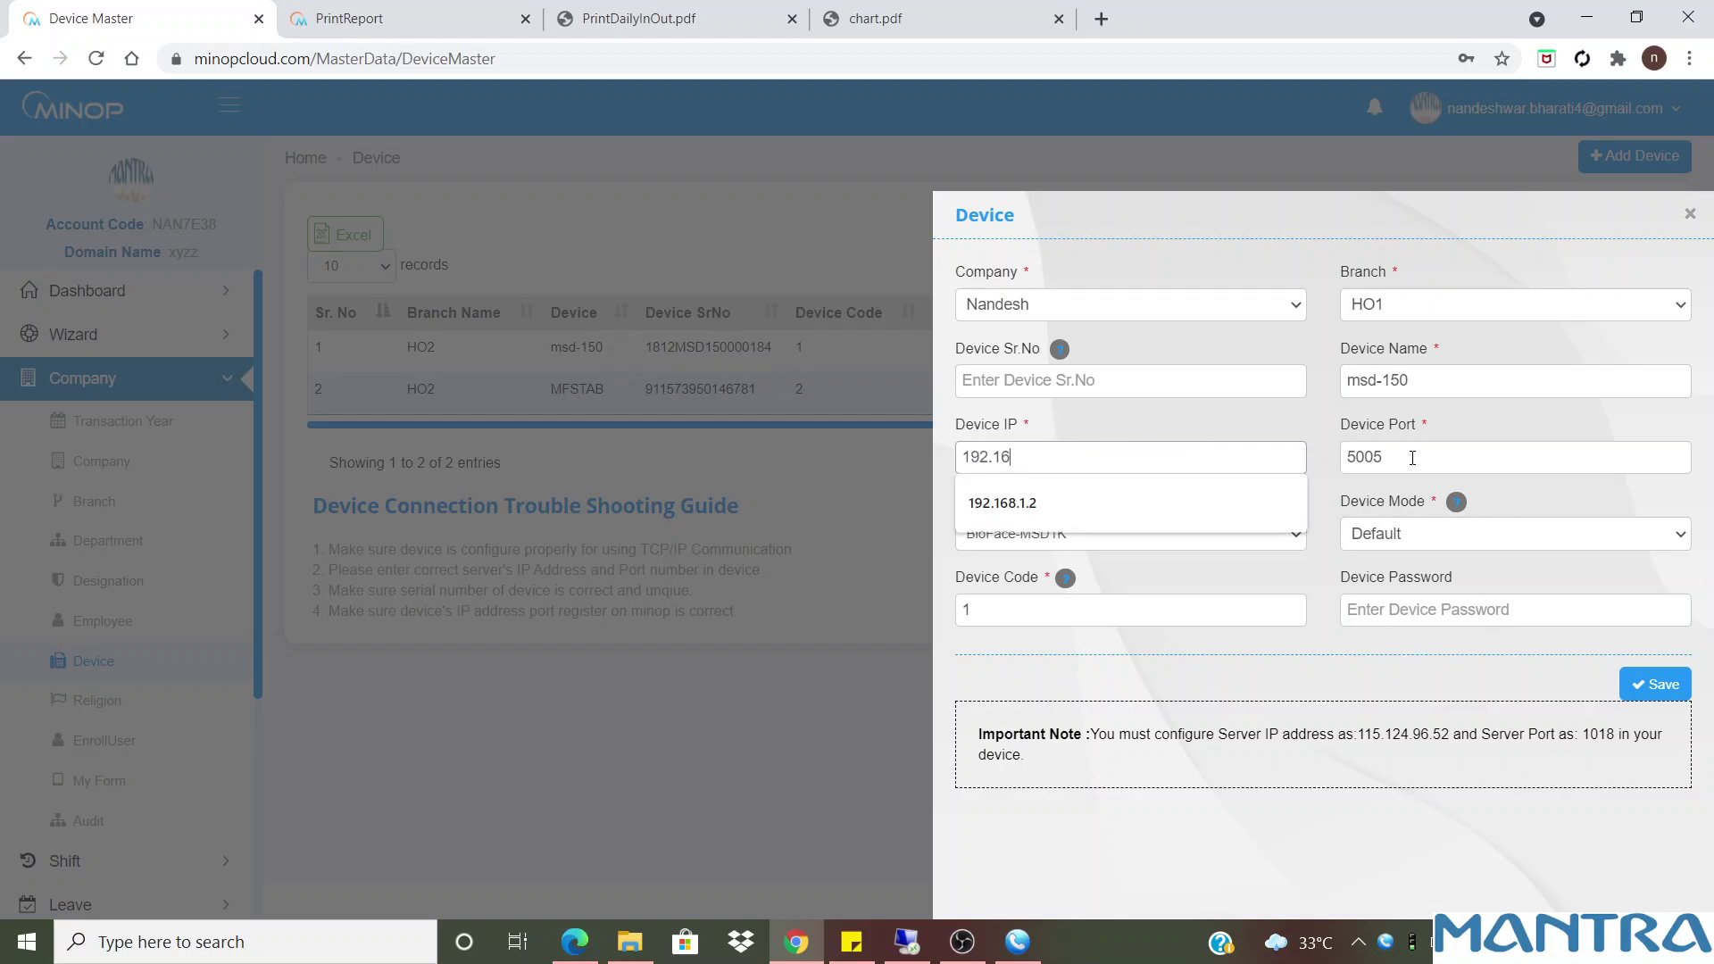
pyautogui.write('8.1.2')
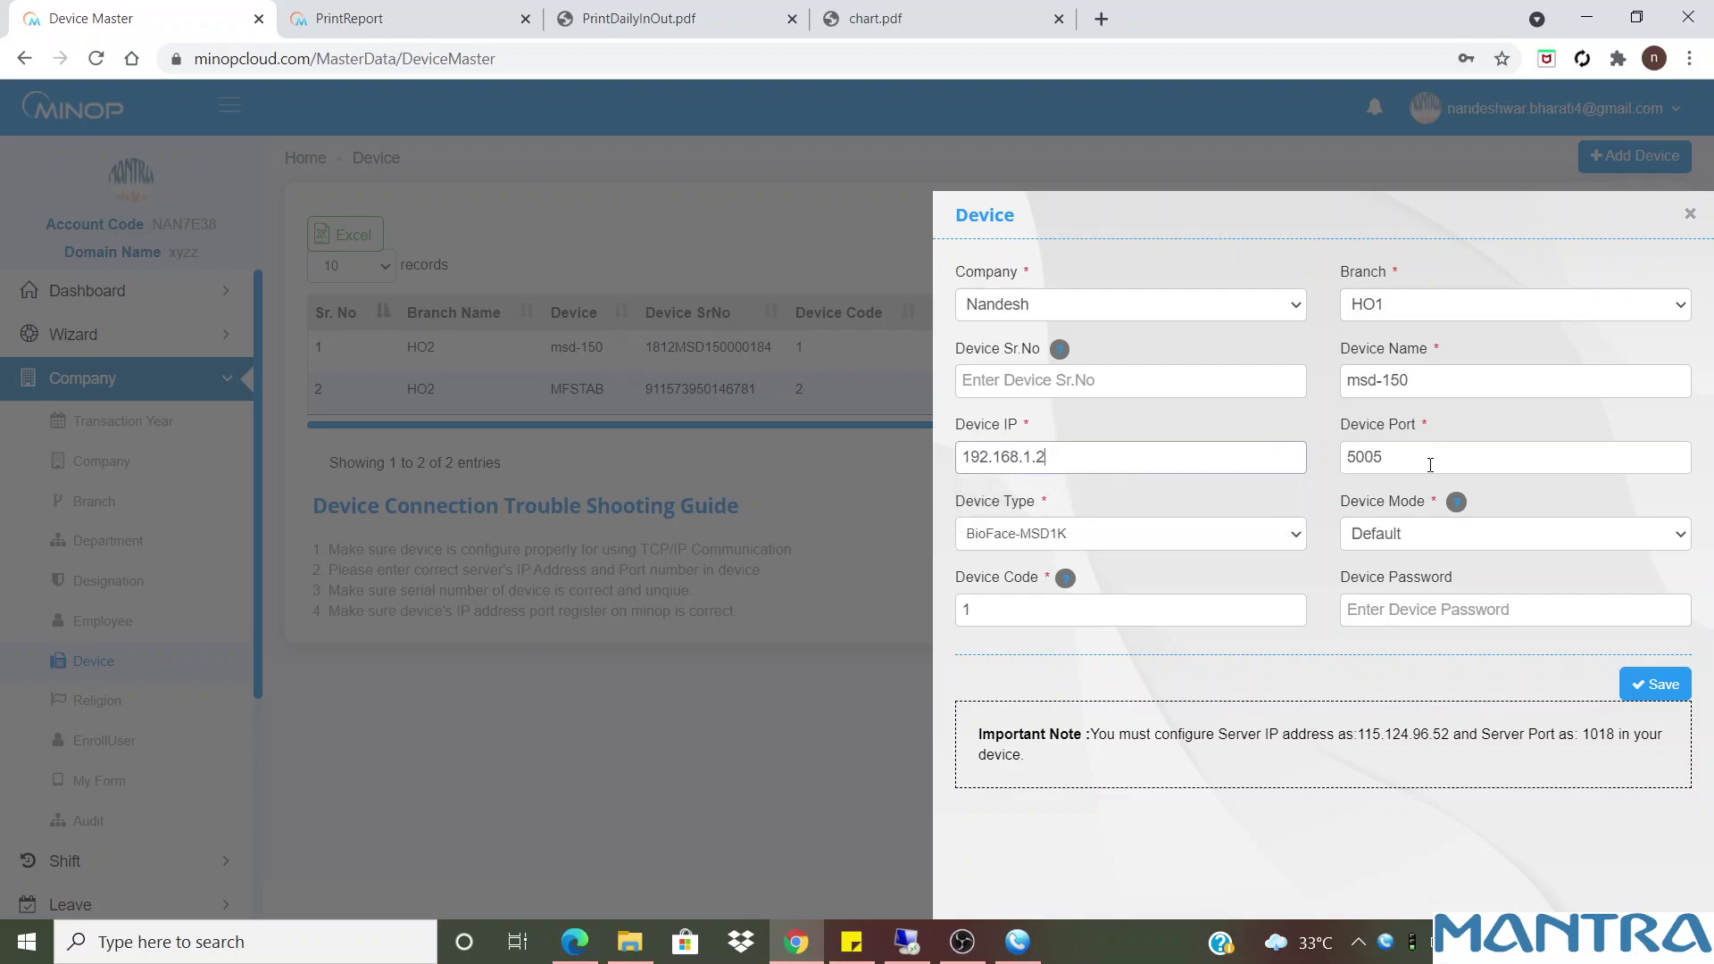
pyautogui.click(1167, 534)
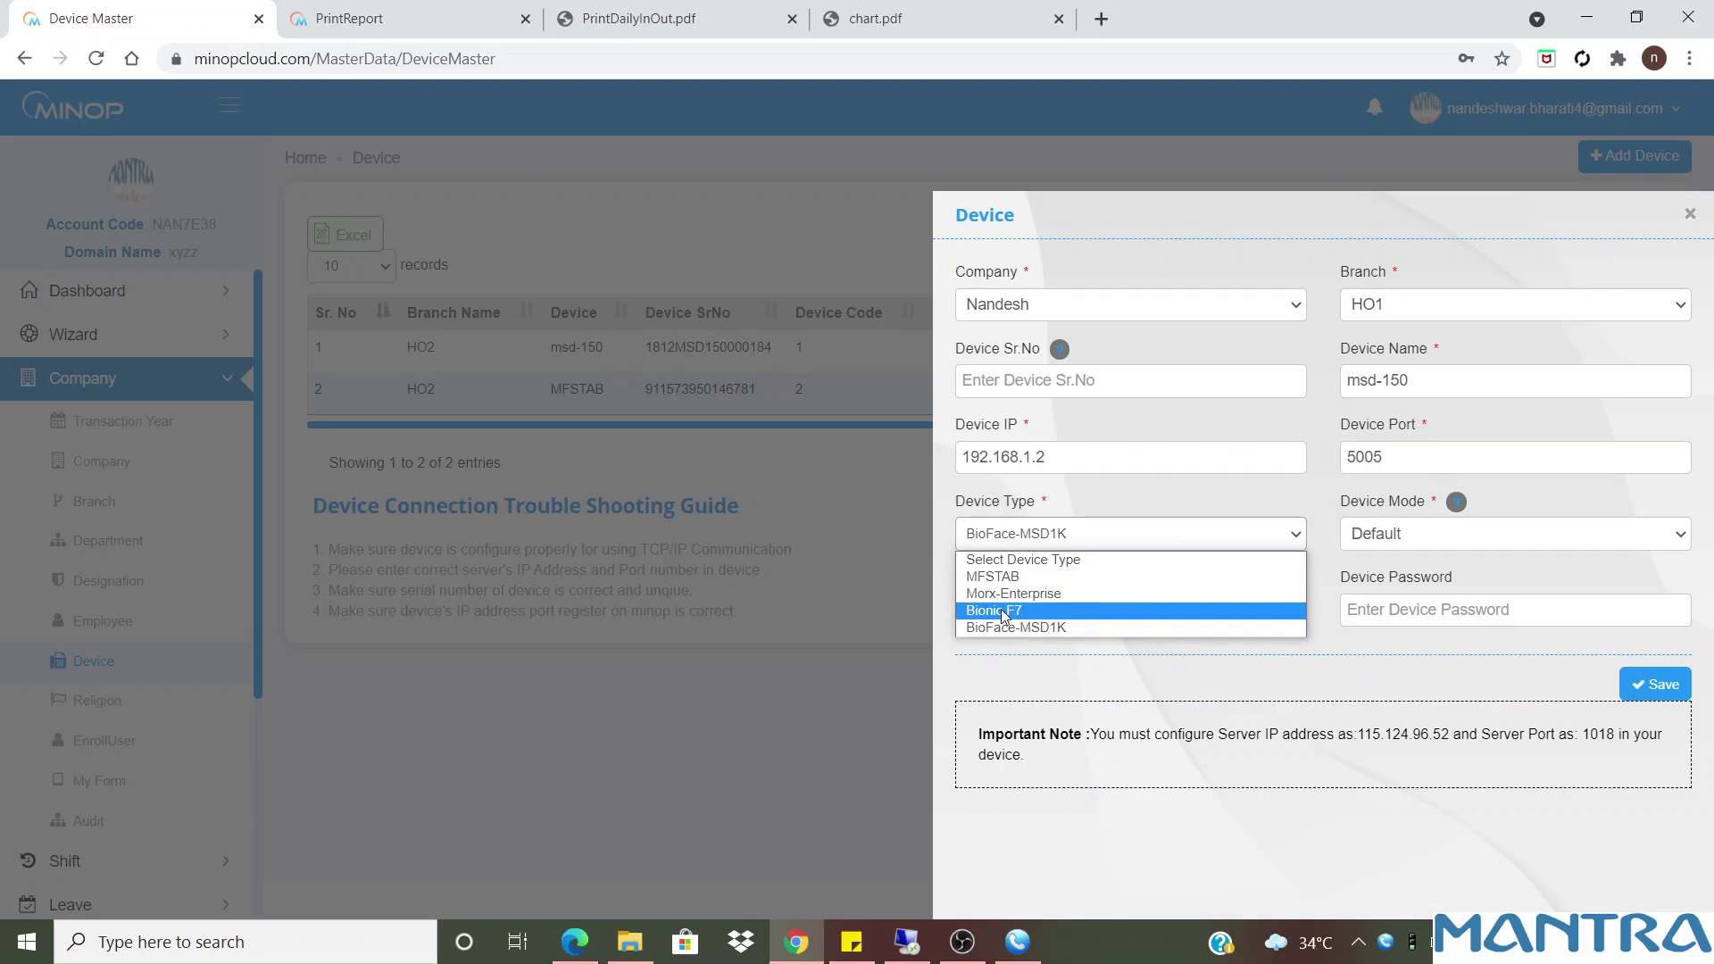
pyautogui.click(1038, 629)
pyautogui.click(1388, 535)
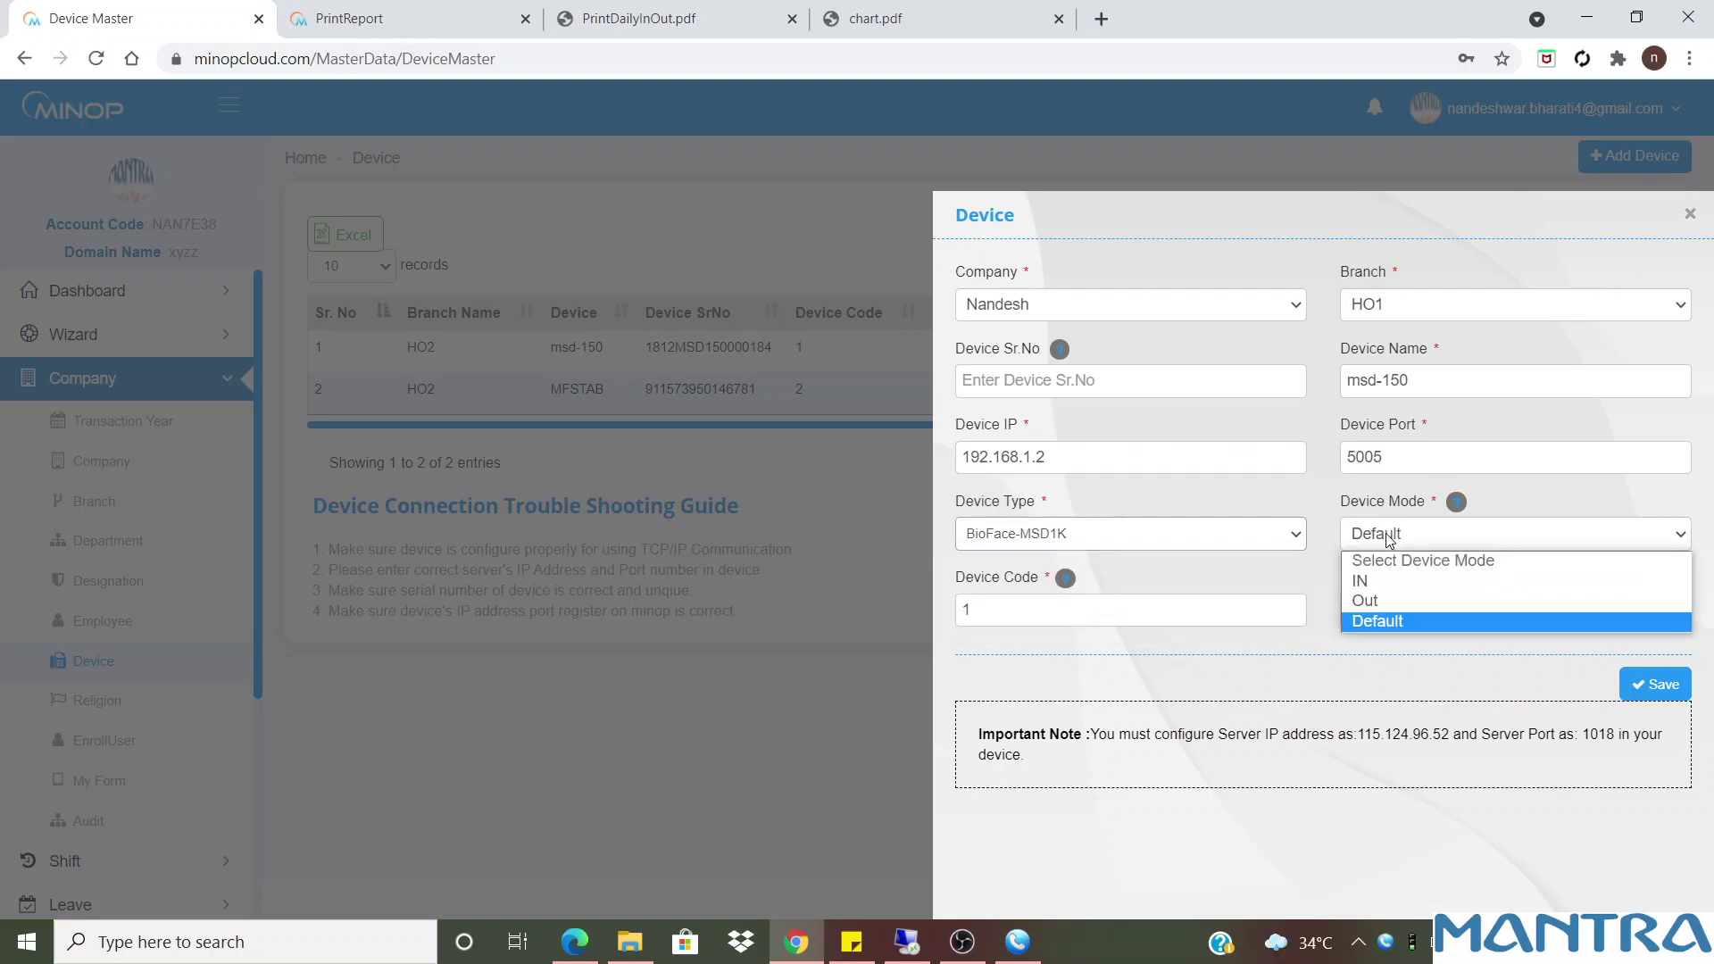
pyautogui.click(1382, 620)
# Change the device code to 1, read the server settings note, and close without saving
pyautogui.click(1162, 609)
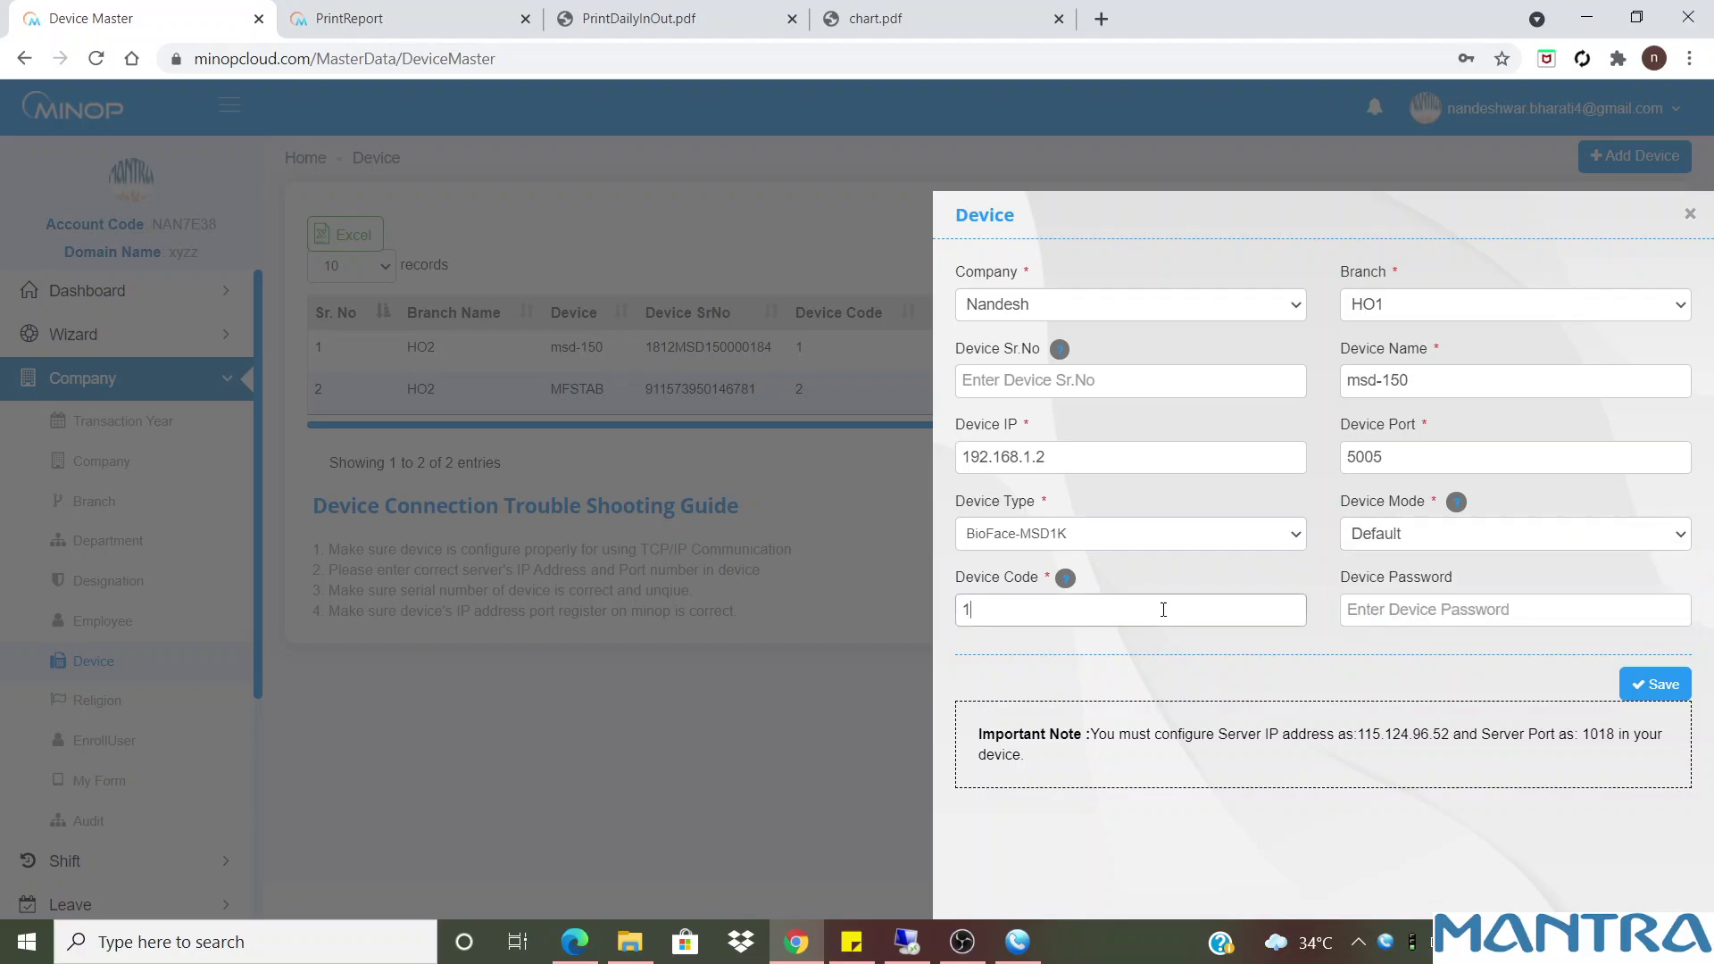
pyautogui.press('BackSpace')
pyautogui.write('2')
pyautogui.press('BackSpace')
pyautogui.write('3')
pyautogui.press('BackSpace')
pyautogui.write('1')
pyautogui.moveTo(1091, 737); pyautogui.dragTo(1023, 757)
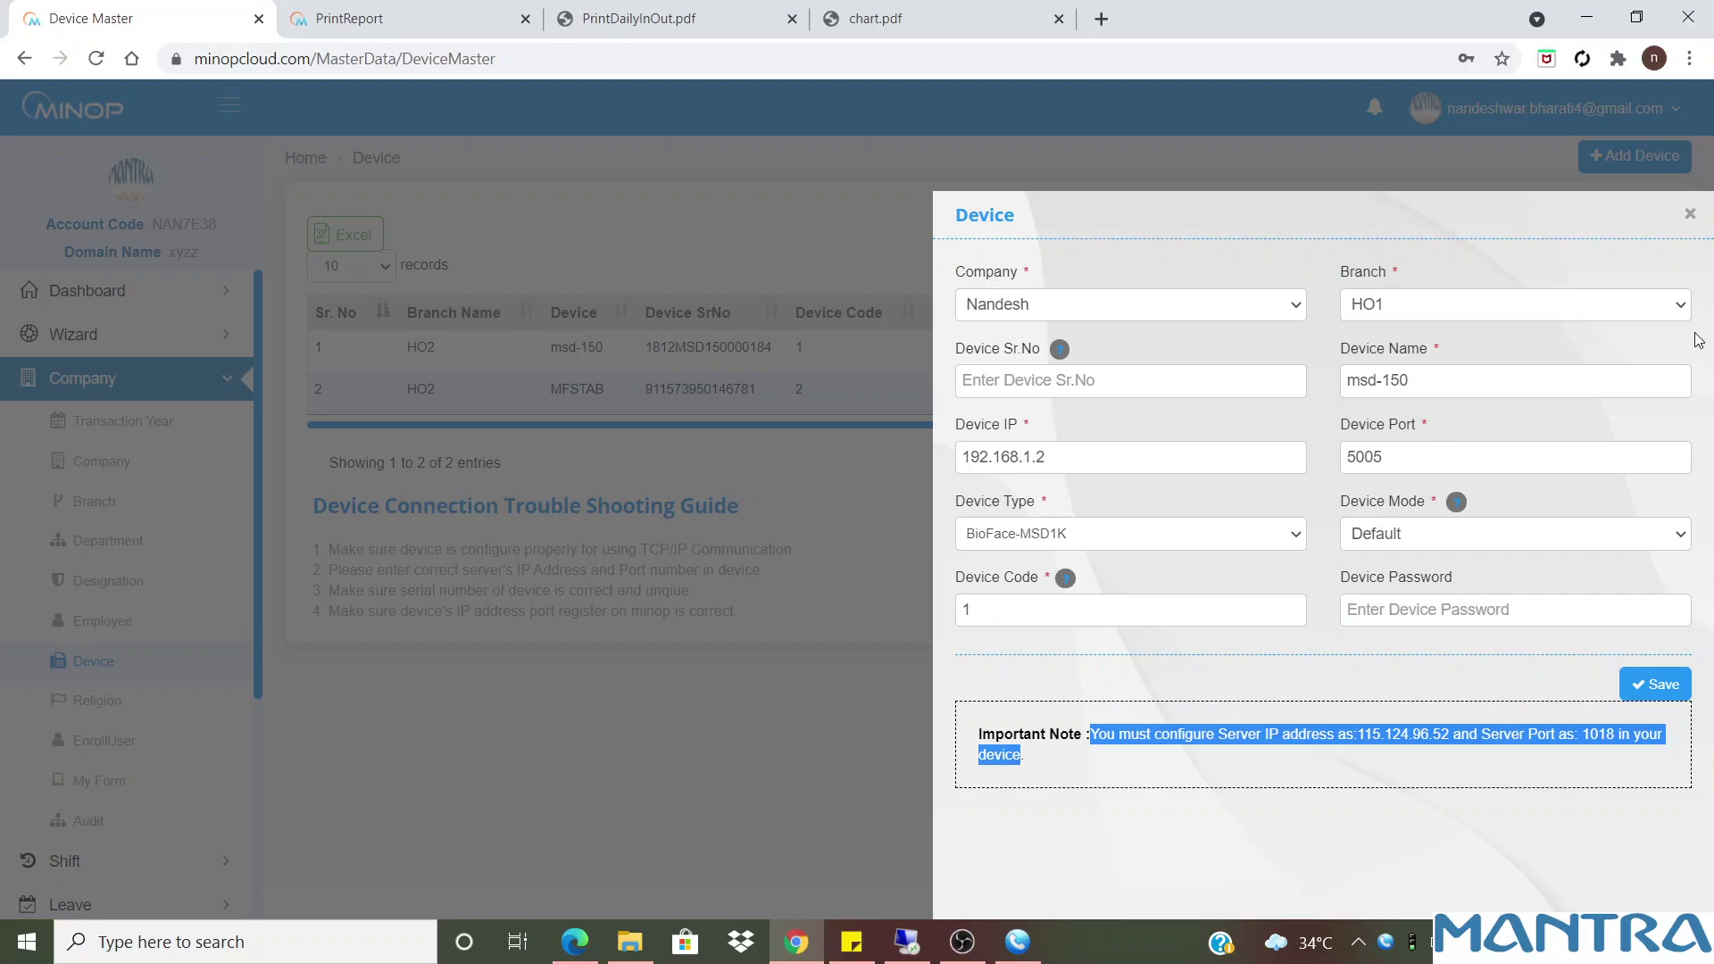
pyautogui.click(1691, 217)
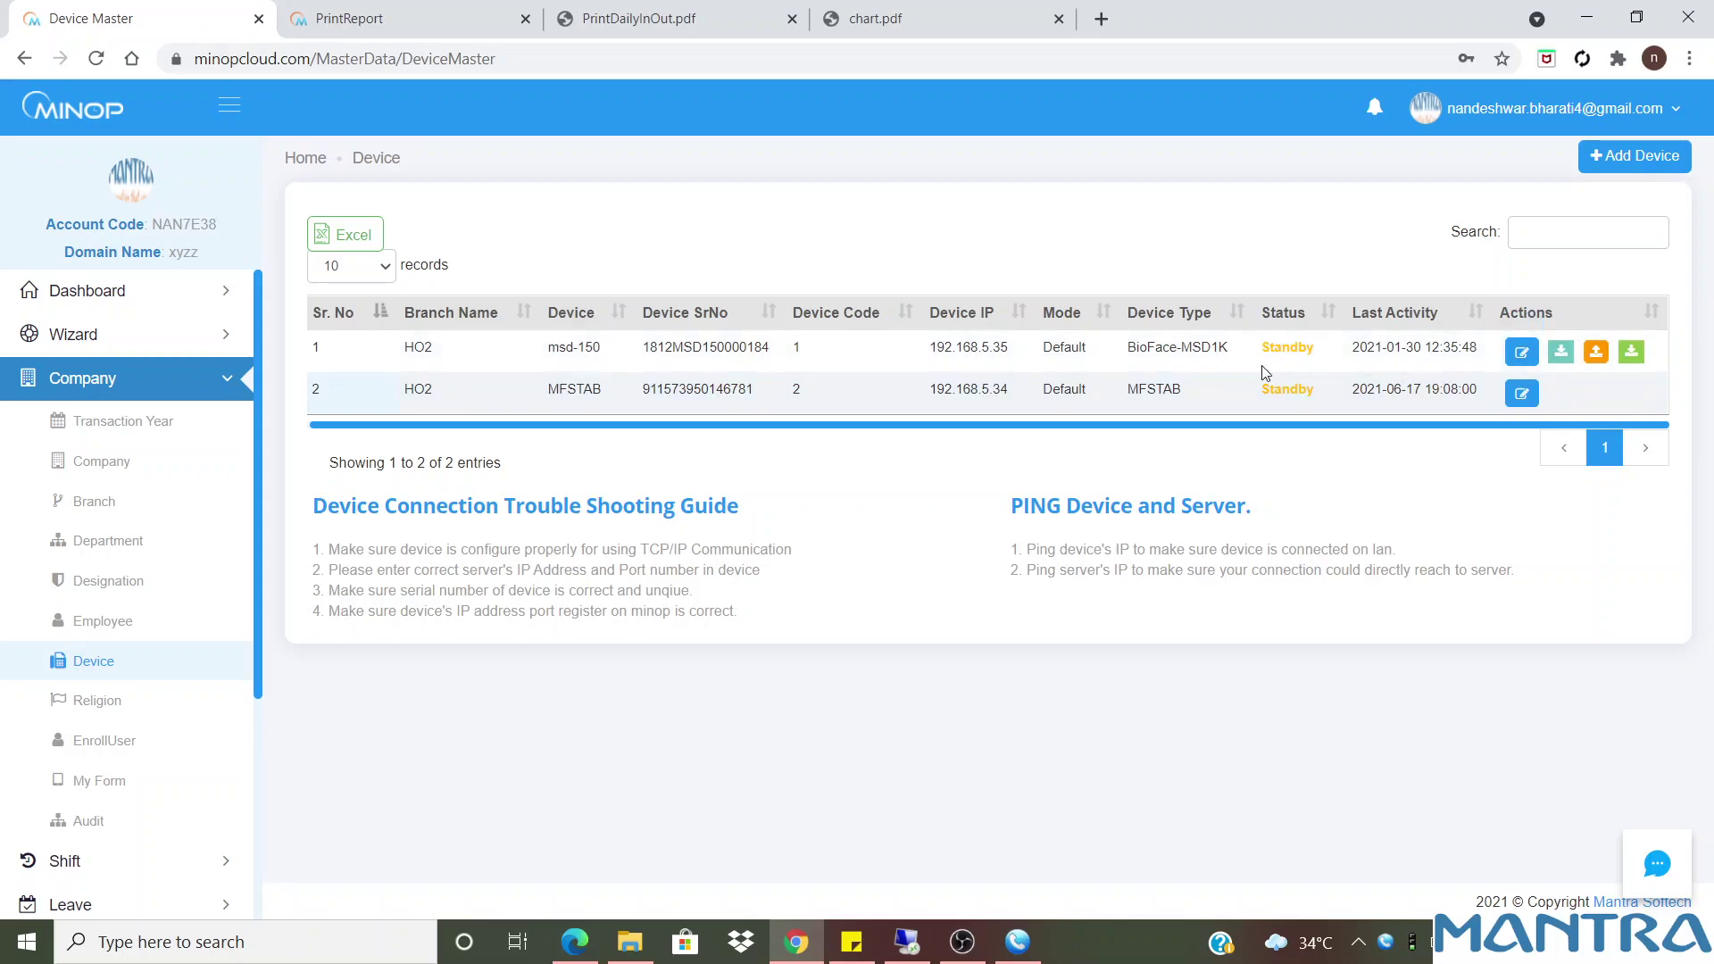
pyautogui.moveTo(311, 508); pyautogui.dragTo(773, 623)
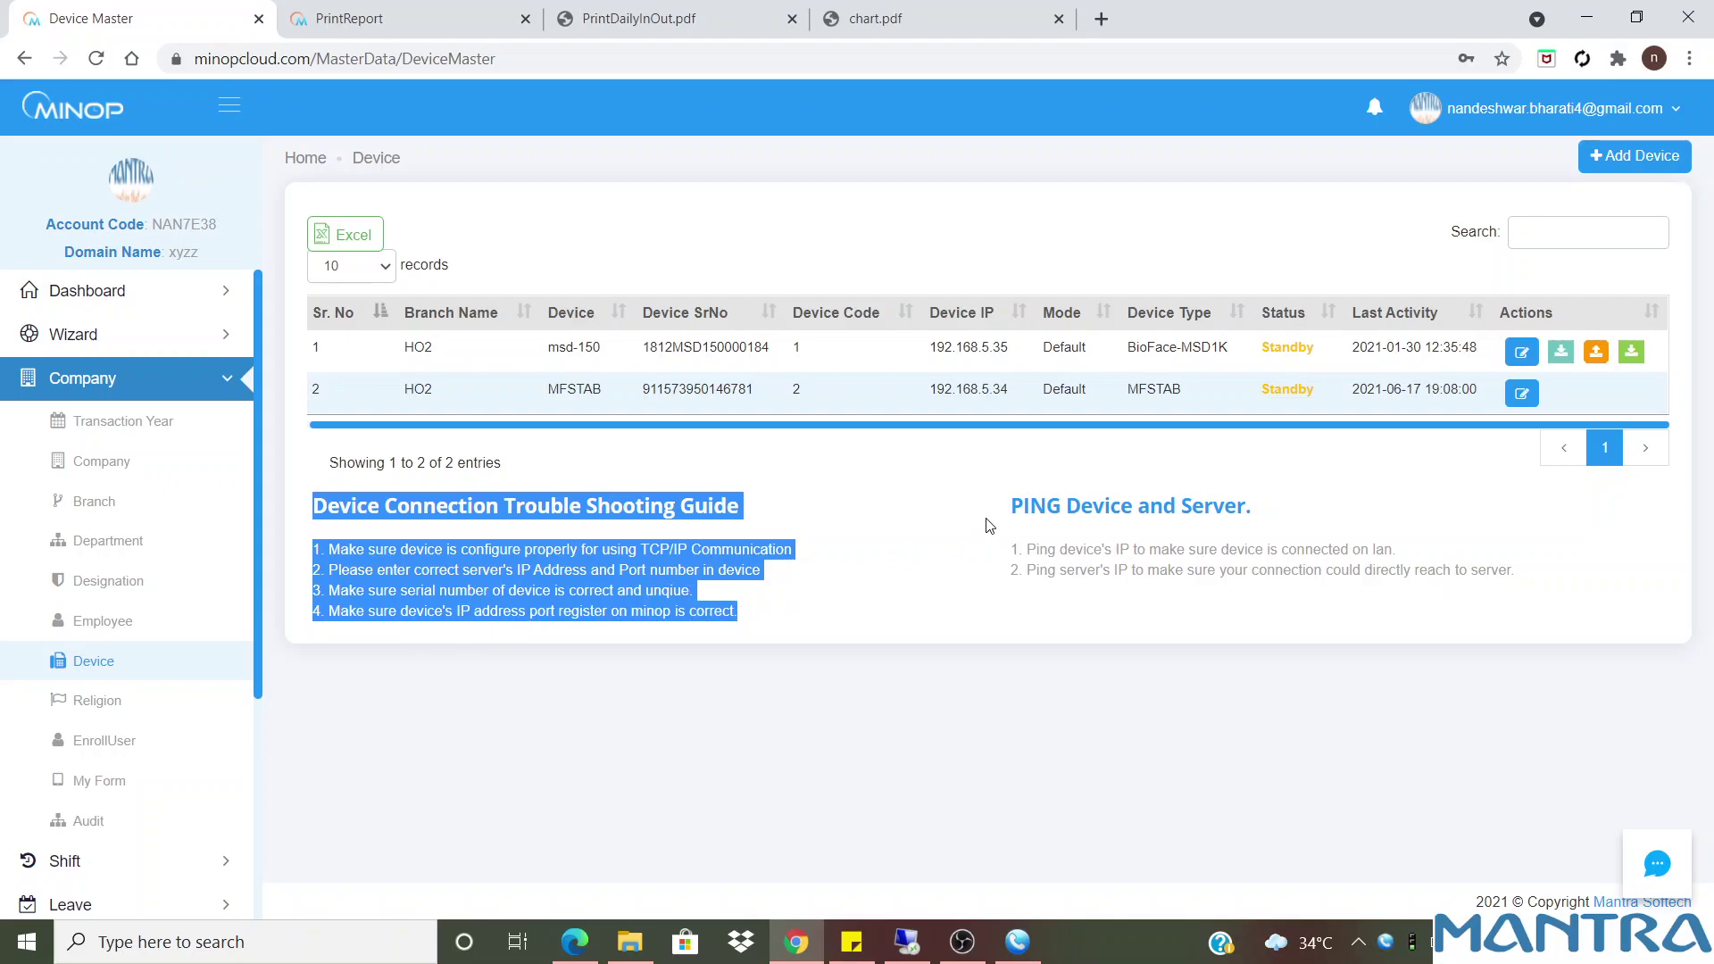
pyautogui.click(1009, 512)
pyautogui.moveTo(1014, 506); pyautogui.dragTo(1518, 569)
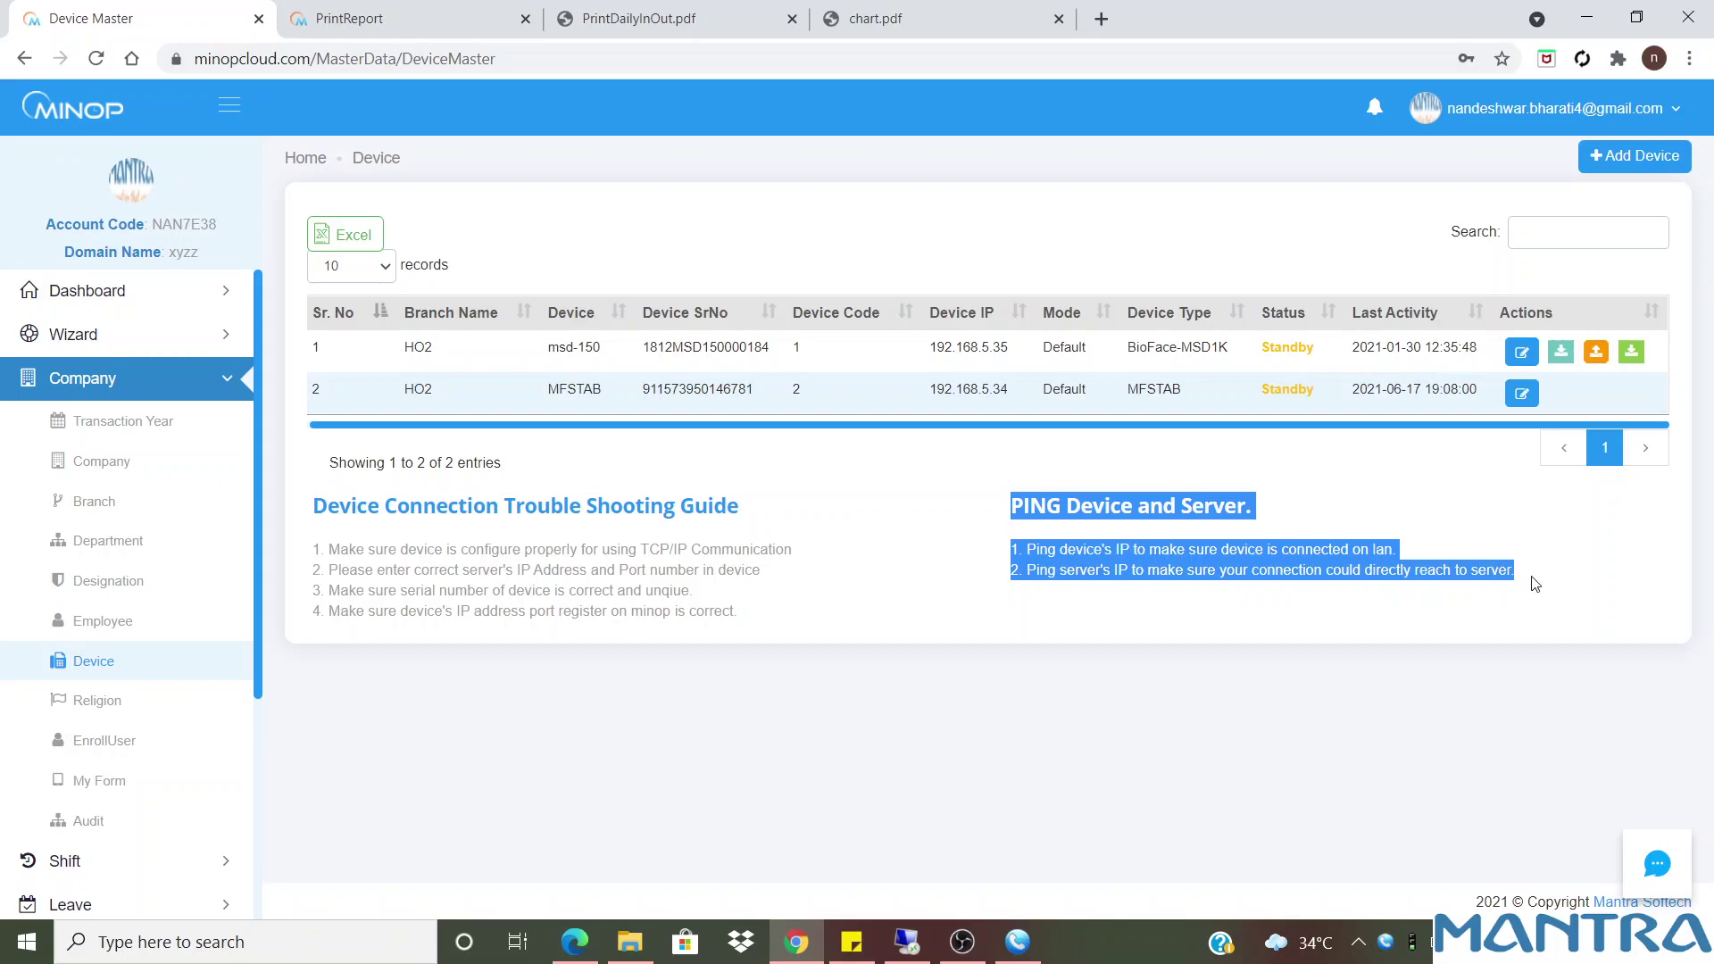
pyautogui.click(950, 565)
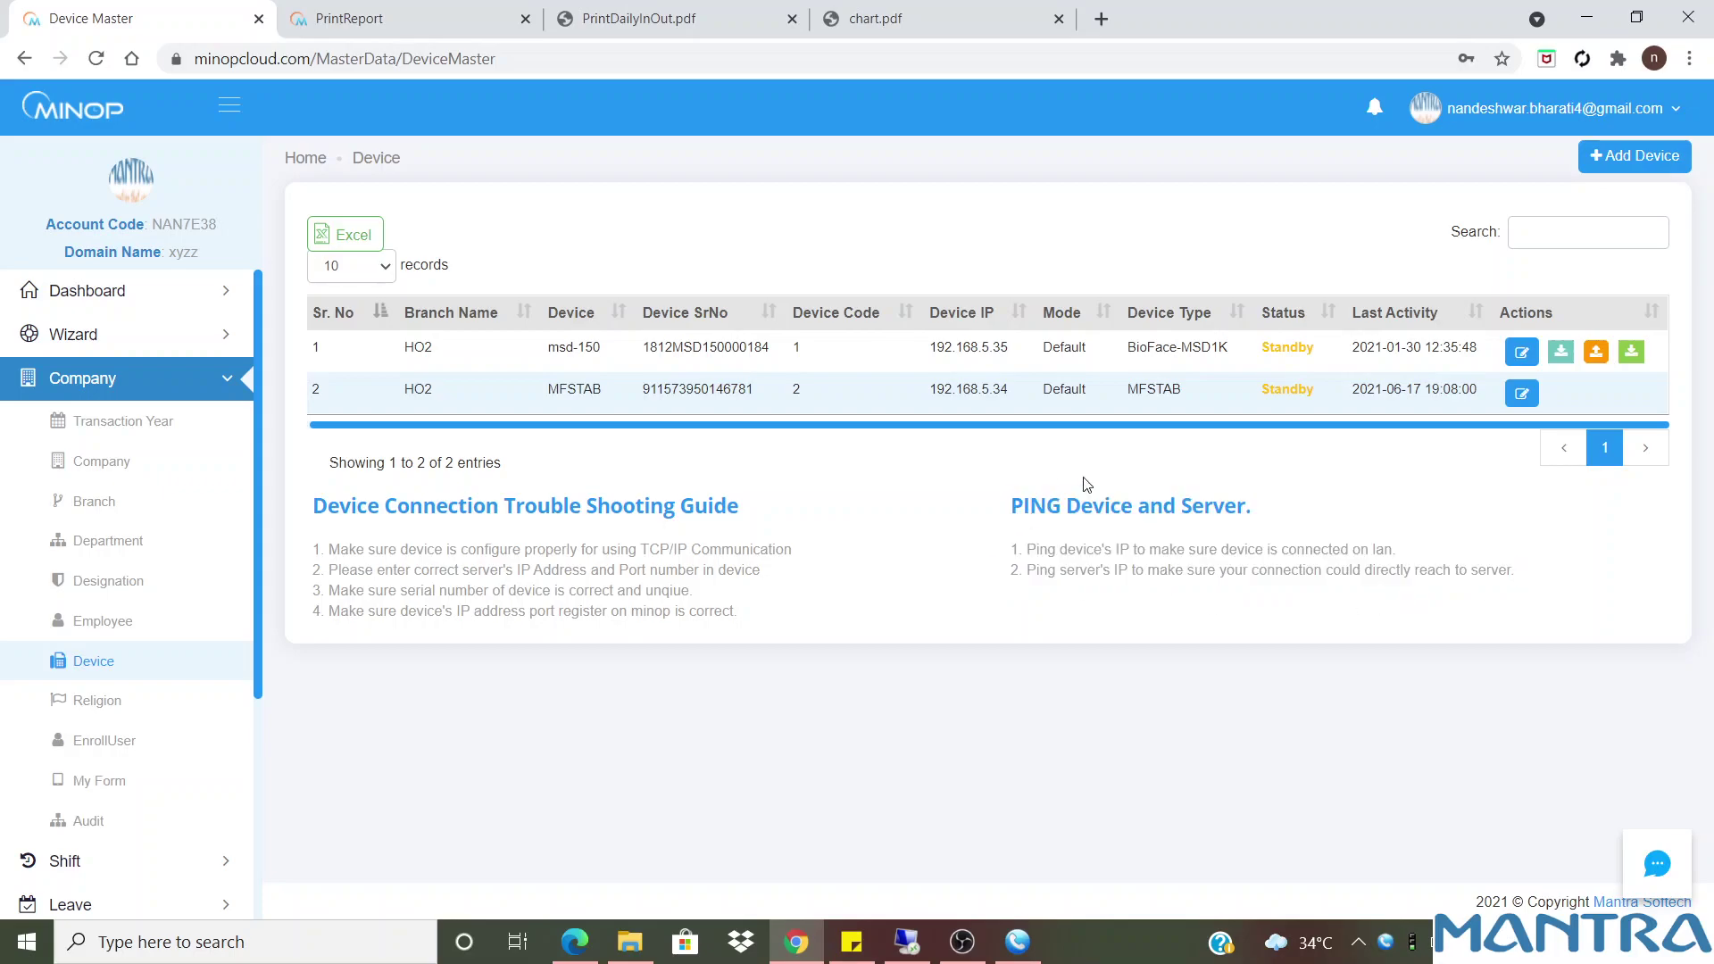
pyautogui.click(1657, 864)
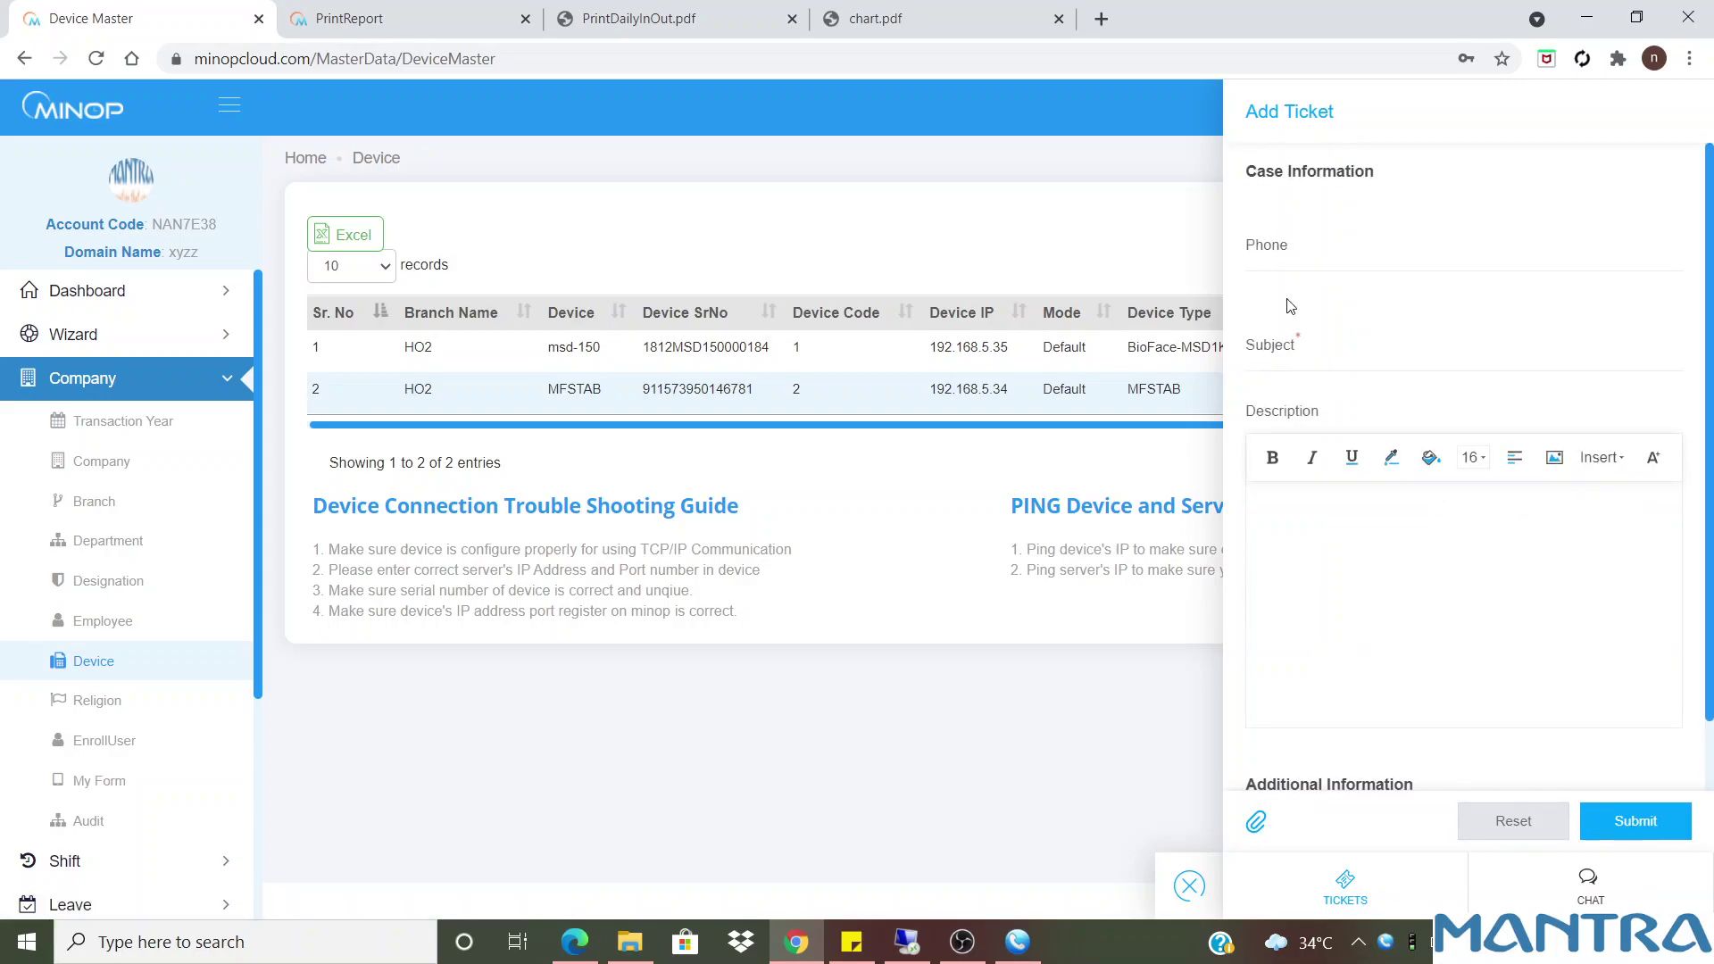
pyautogui.click(1292, 256)
pyautogui.click(1309, 329)
pyautogui.click(1308, 328)
pyautogui.click(1280, 419)
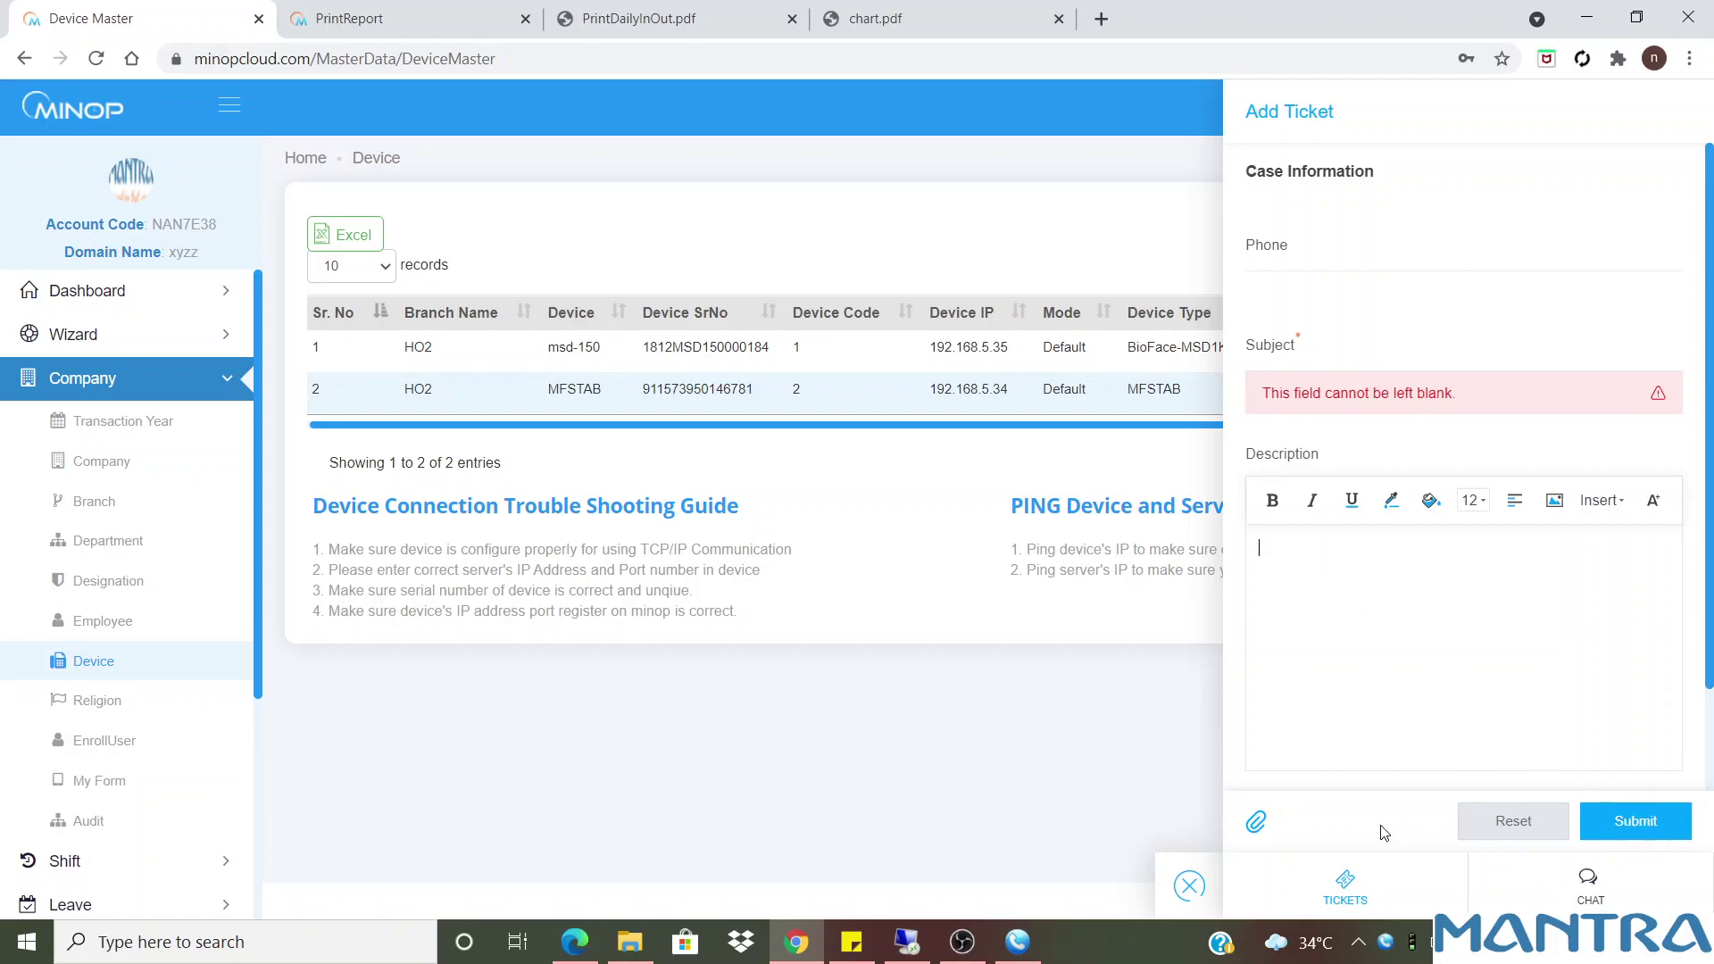
pyautogui.click(1190, 888)
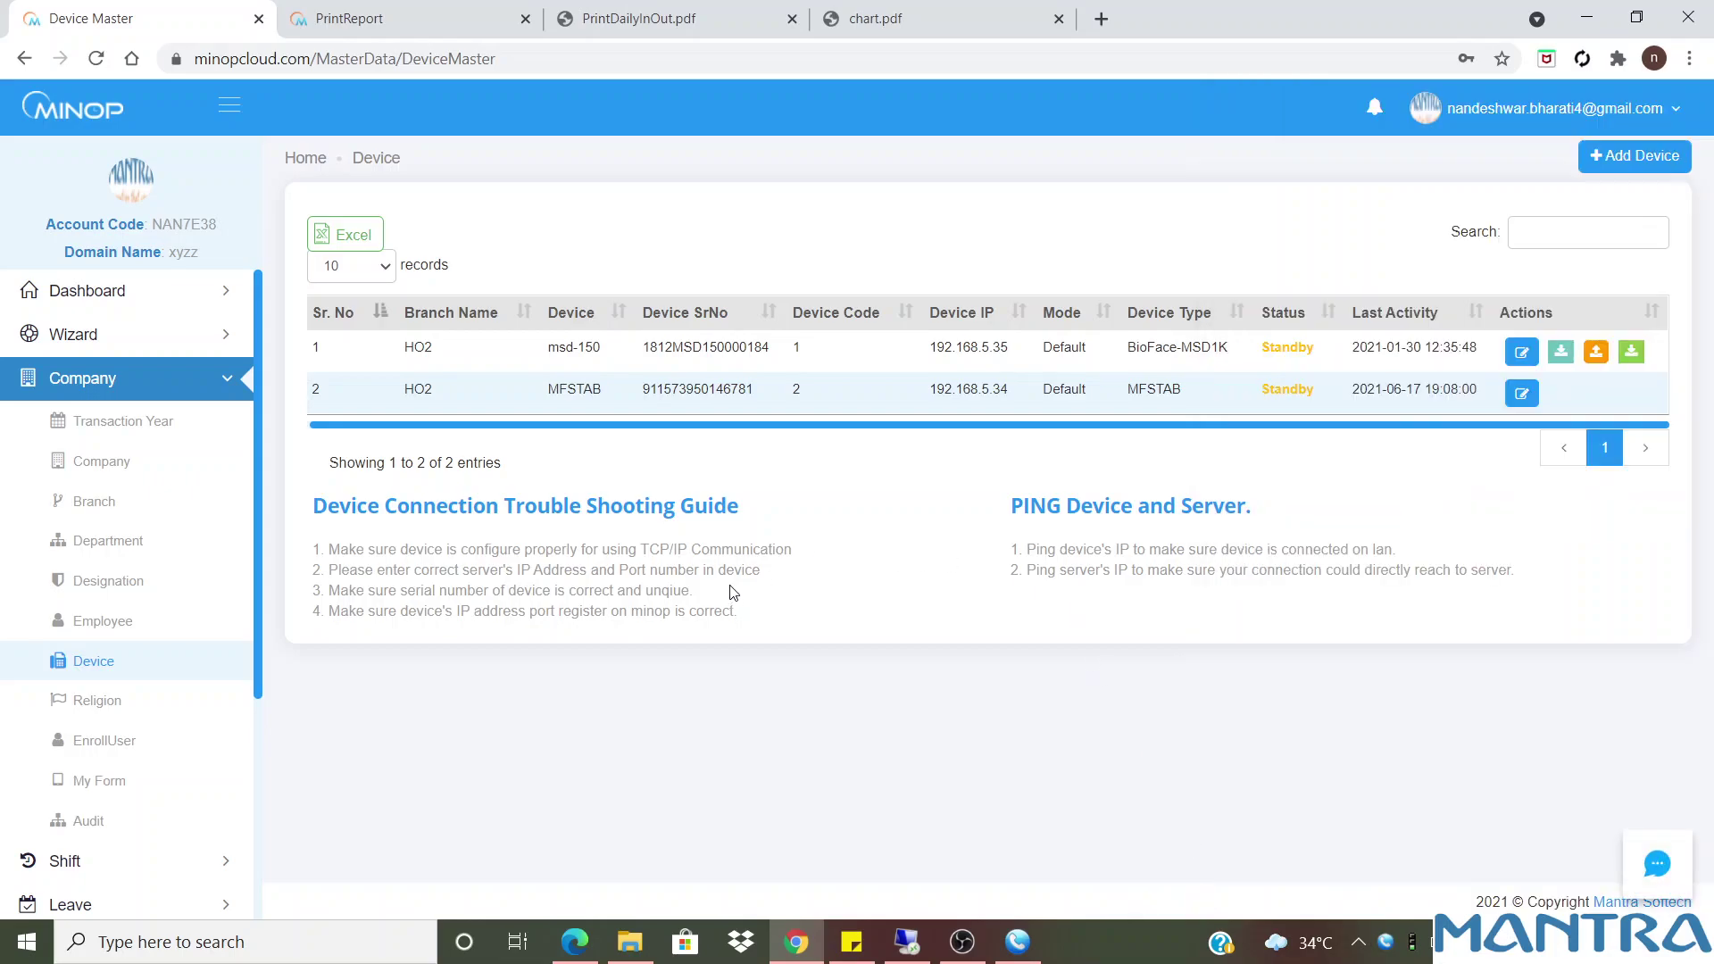
# Type and edit sample note text in the Device list search box, then trim it back
pyautogui.click(1552, 231)
pyautogui.write('In c')
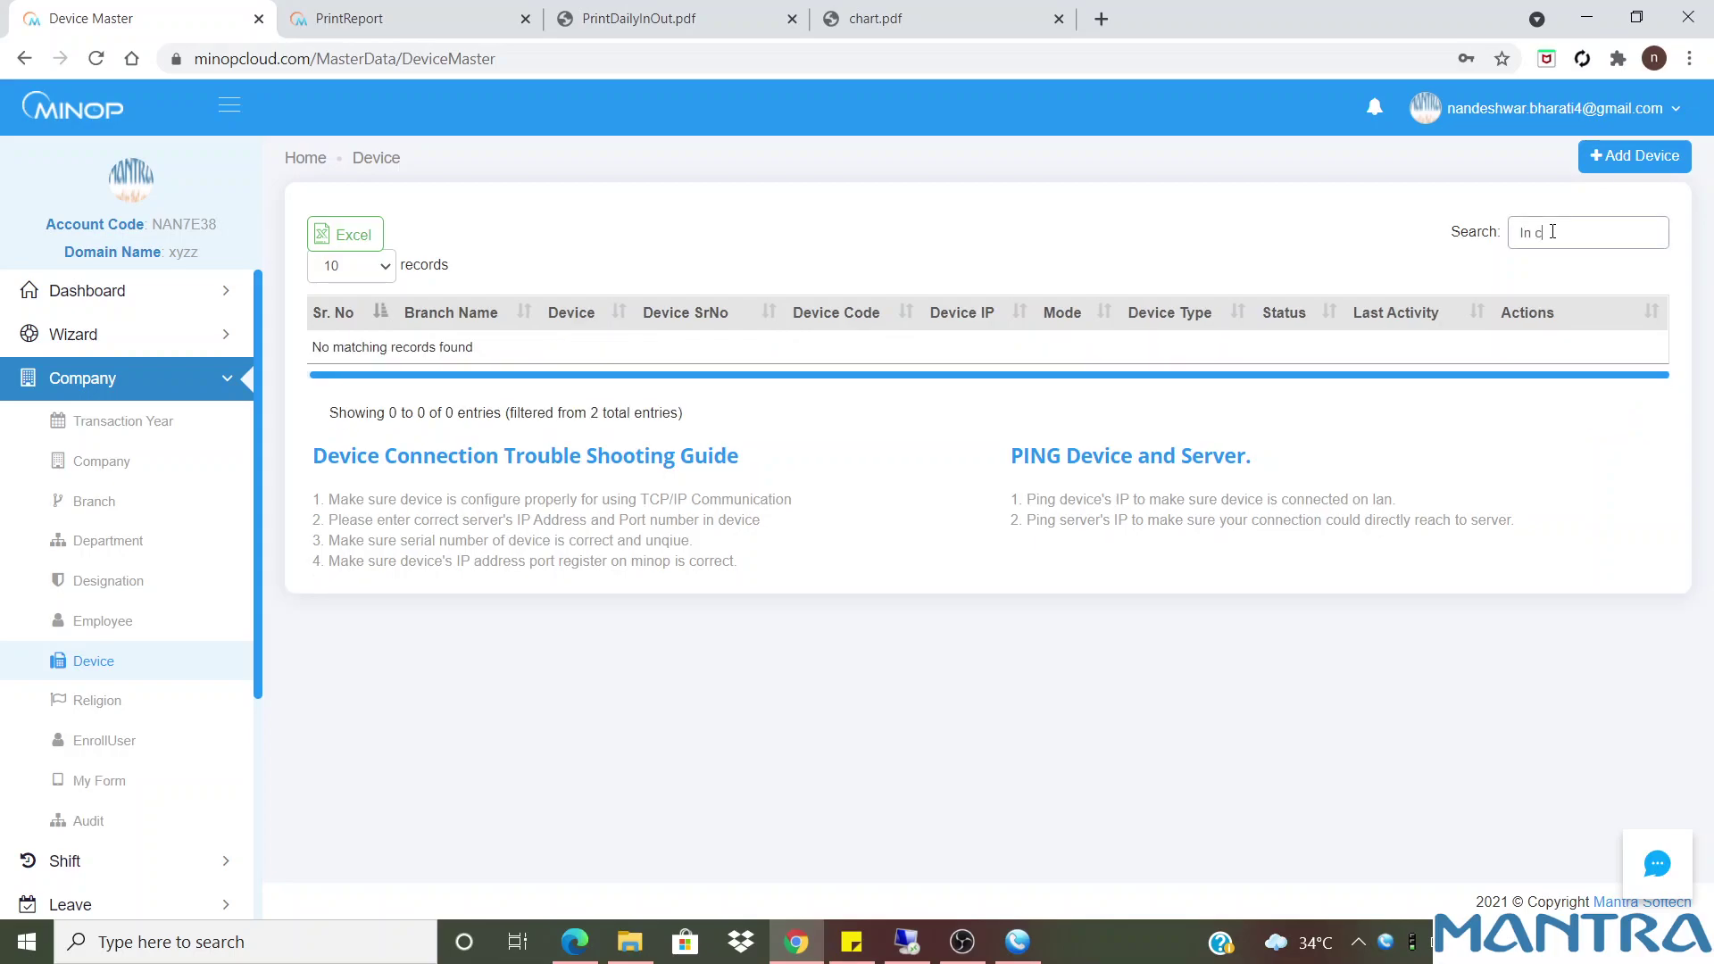
pyautogui.write('ase of any')
pyautogui.write(' other')
pyautogui.write(' issue')
pyautogui.write(' raise a')
pyautogui.write(' New T')
pyautogui.write('icket')
pyautogui.moveTo(1648, 236); pyautogui.dragTo(1438, 243)
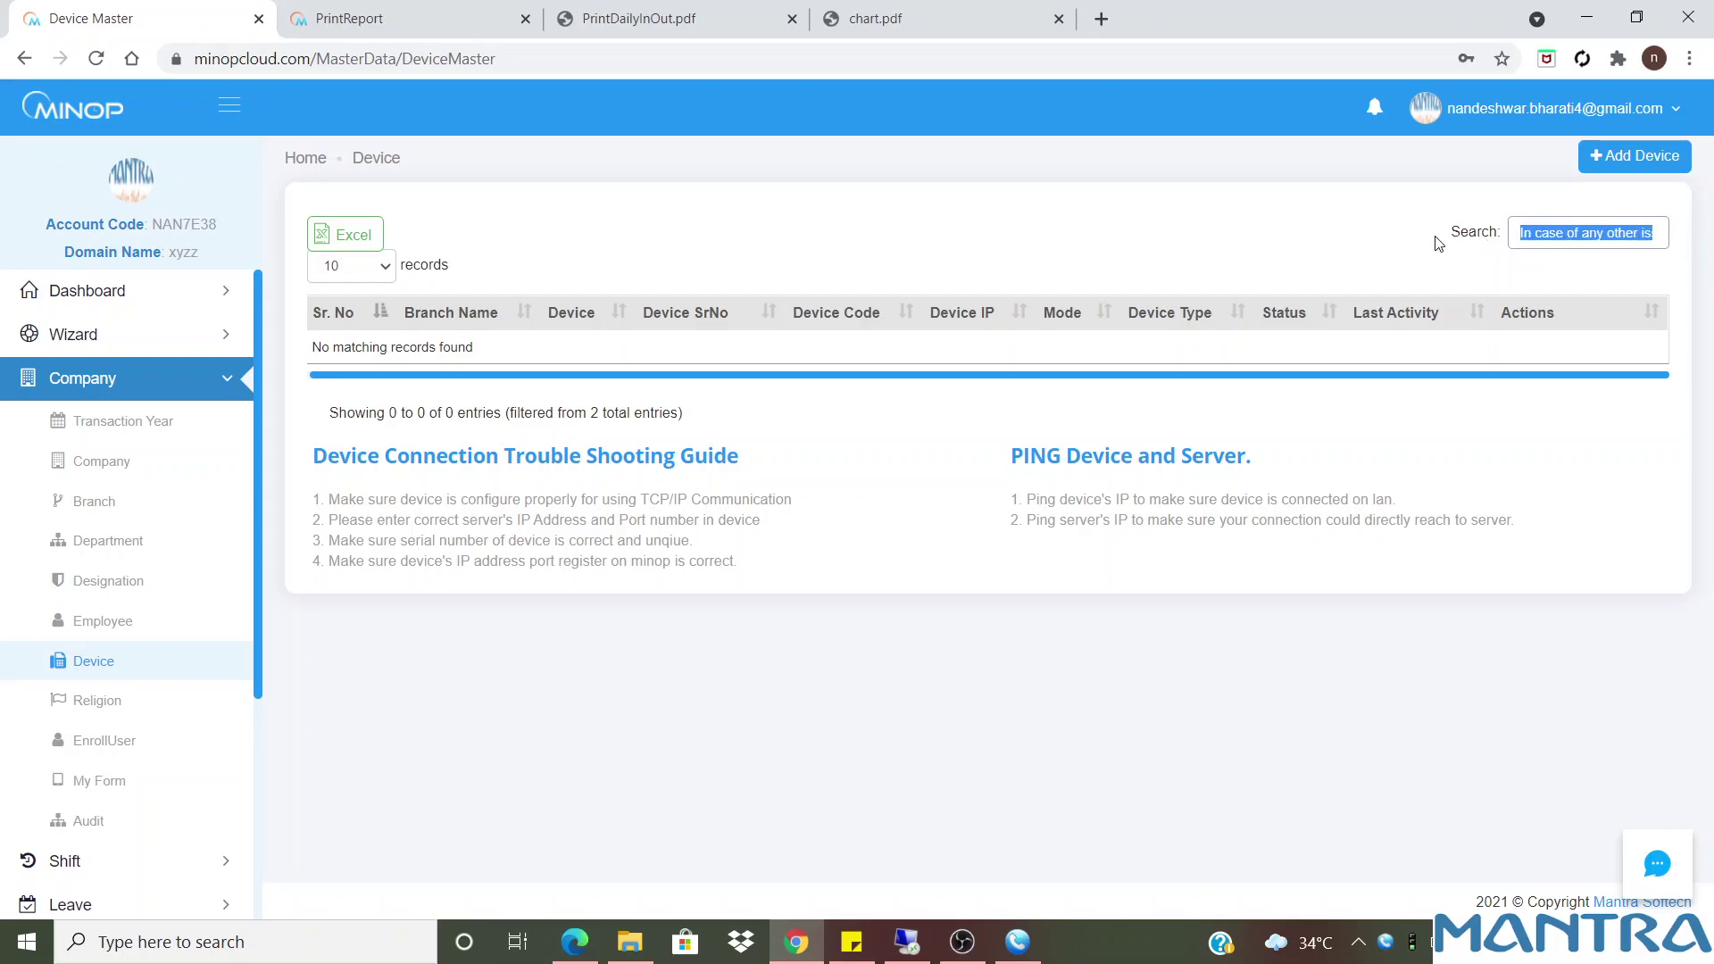
pyautogui.press('BackSpace')
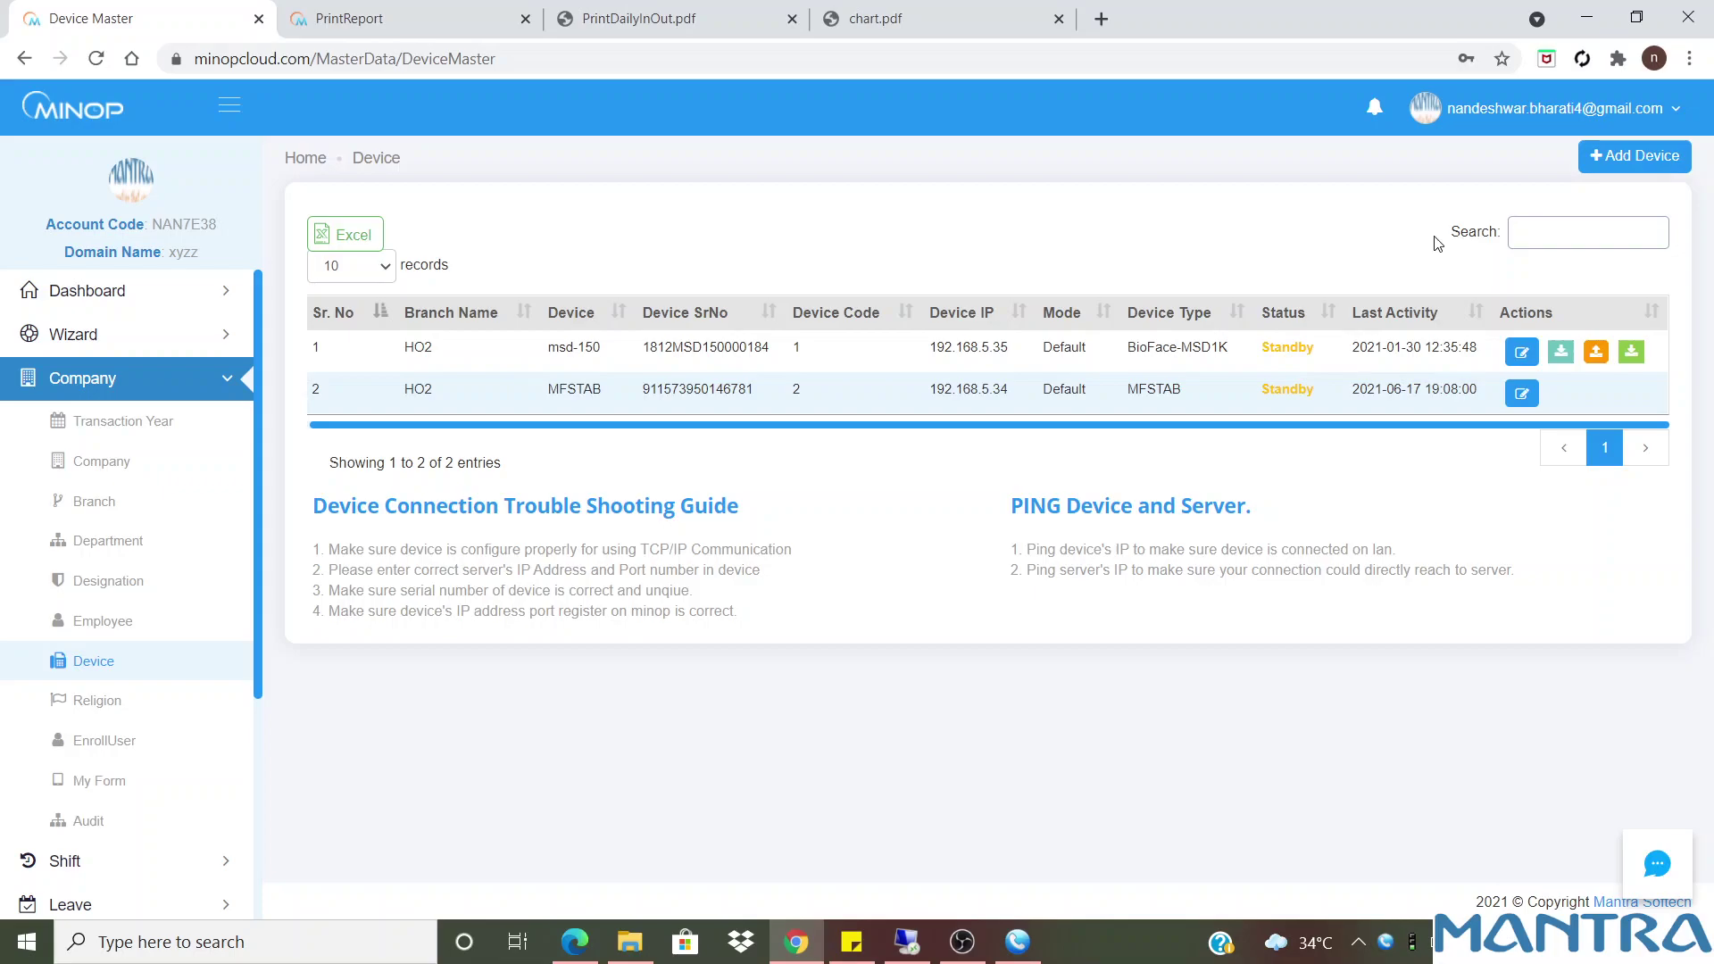
pyautogui.write('same configu')
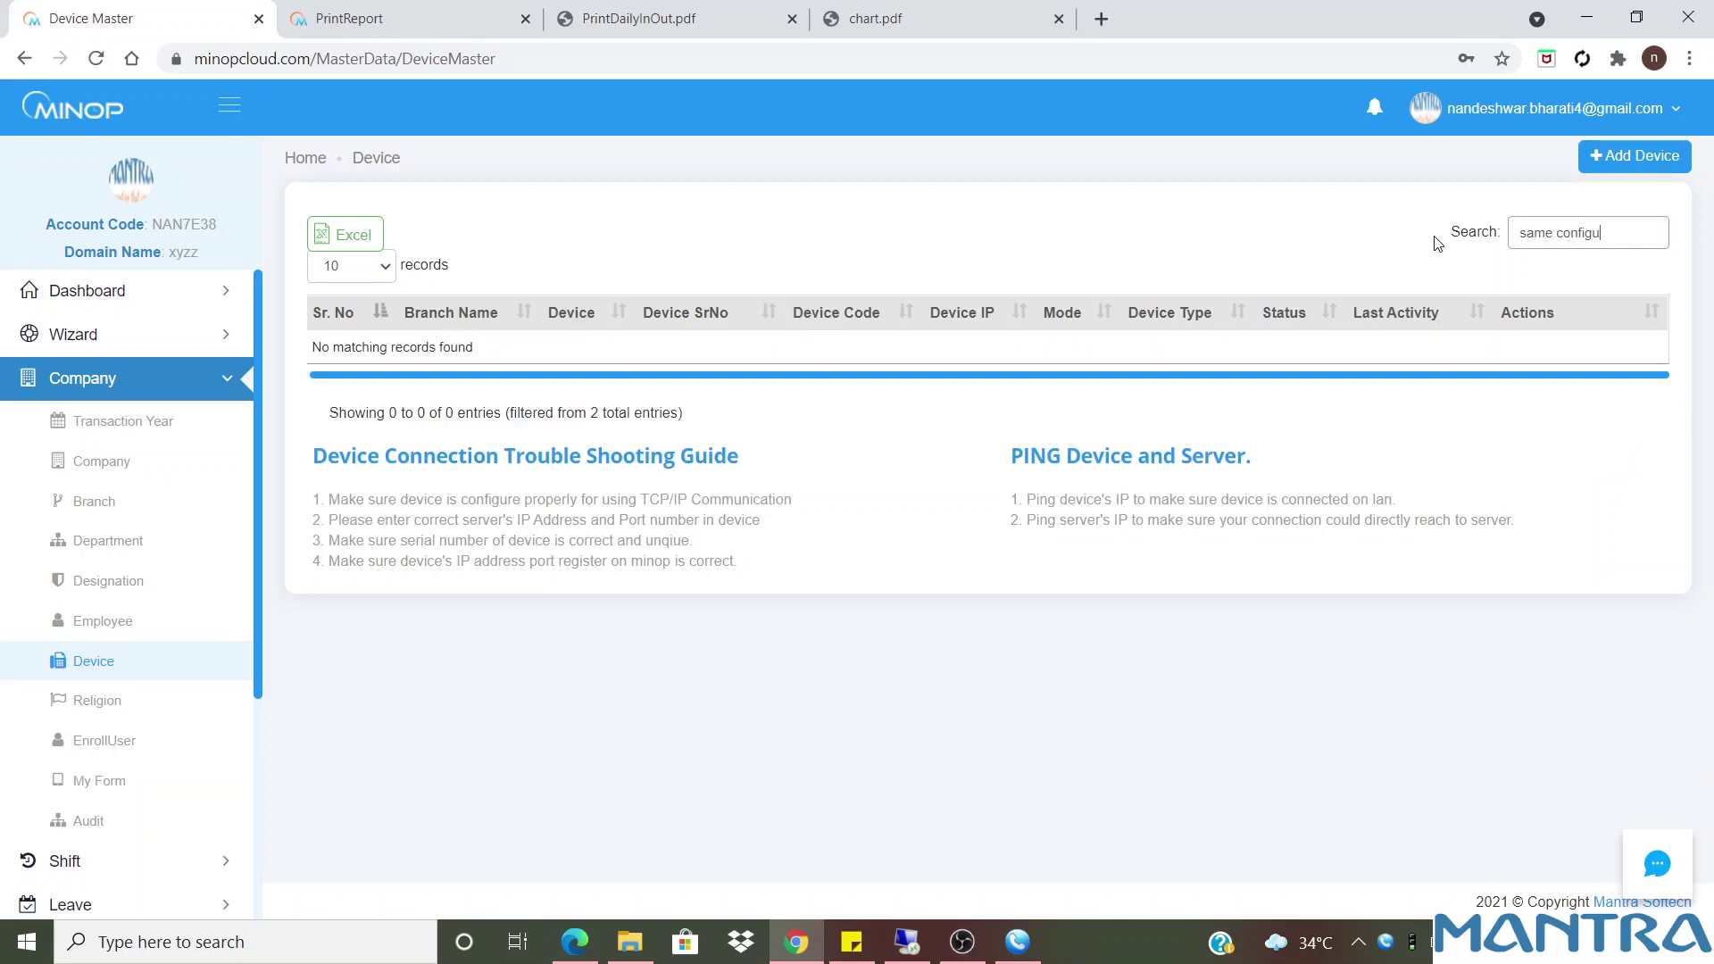
pyautogui.write('ration need to do in hardware device also')
pyautogui.moveTo(1659, 235); pyautogui.dragTo(1476, 237)
pyautogui.write('with IP confi')
pyautogui.write('on section')
pyautogui.moveTo(1660, 236)
pyautogui.mouseDown()
pyautogui.moveTo(1443, 244)
pyautogui.moveTo(1666, 246)
pyautogui.mouseUp()
pyautogui.press('BackSpace')
pyautogui.press('BackSpace')
pyautogui.press('BackSpace')
pyautogui.press('BackSpace')
pyautogui.press('BackSpace')
pyautogui.press('BackSpace')
pyautogui.press('BackSpace')
pyautogui.press('BackSpace')
pyautogui.press('BackSpace')
pyautogui.press('BackSpace')
pyautogui.press('BackSpace')
pyautogui.press('BackSpace')
pyautogui.press('BackSpace')
pyautogui.press('BackSpace')
pyautogui.press('BackSpace')
pyautogui.press('BackSpace')
pyautogui.press('BackSpace')
pyautogui.press('BackSpace')
pyautogui.press('BackSpace')
pyautogui.press('BackSpace')
pyautogui.press('BackSpace')
pyautogui.press('BackSpace')
pyautogui.press('BackSpace')
pyautogui.press('BackSpace')
pyautogui.press('BackSpace')
pyautogui.press('BackSpace')
pyautogui.press('BackSpace')
pyautogui.press('BackSpace')
pyautogui.press('BackSpace')
pyautogui.press('BackSpace')
pyautogui.press('BackSpace')
pyautogui.press('BackSpace')
pyautogui.press('BackSpace')
pyautogui.press('BackSpace')
pyautogui.press('BackSpace')
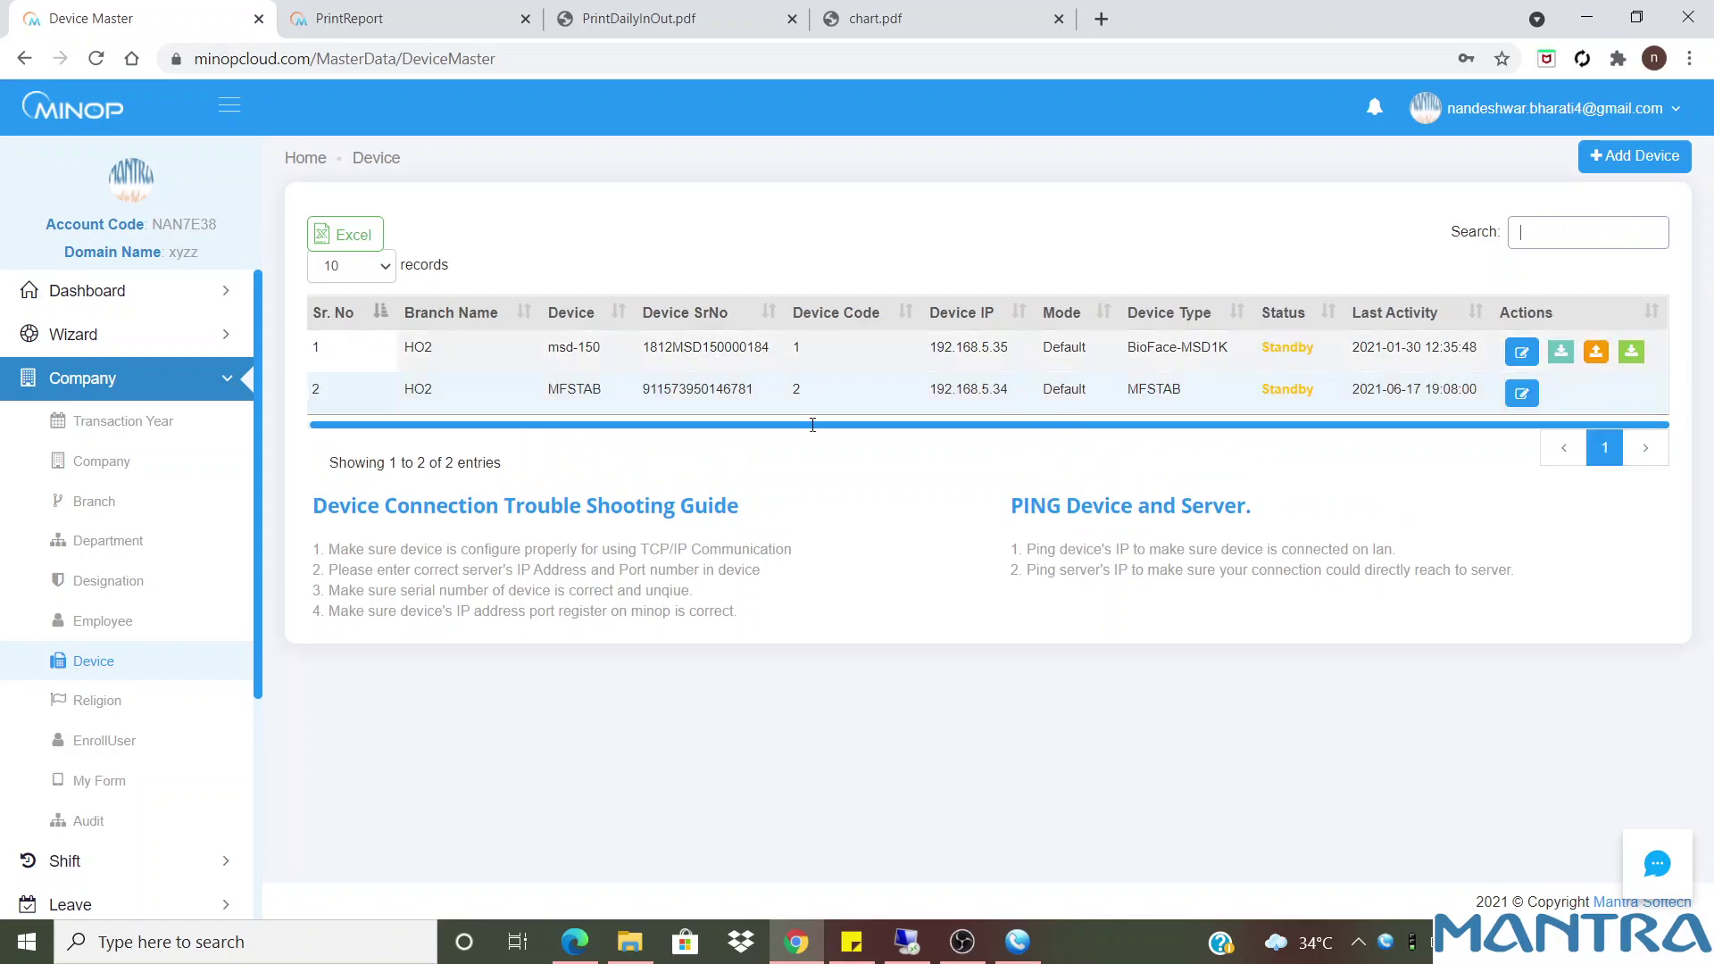
# View the Religion list, cancel the Add Religion form, then go to EnrollUser
pyautogui.click(97, 700)
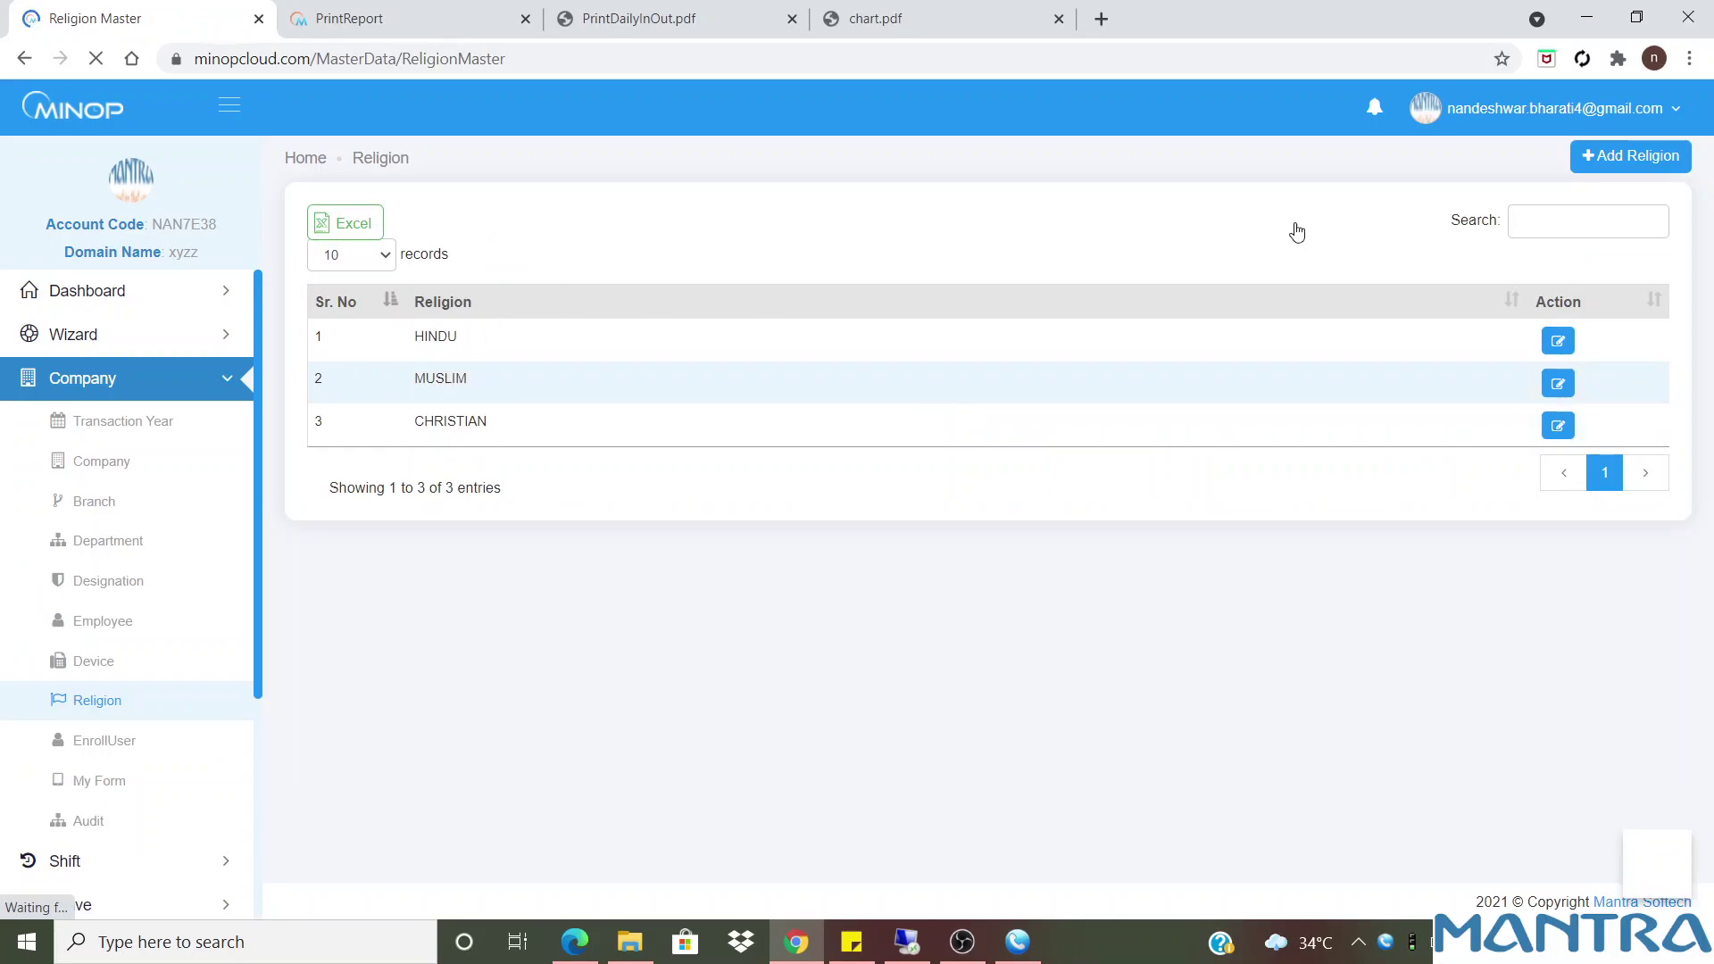
pyautogui.click(1620, 159)
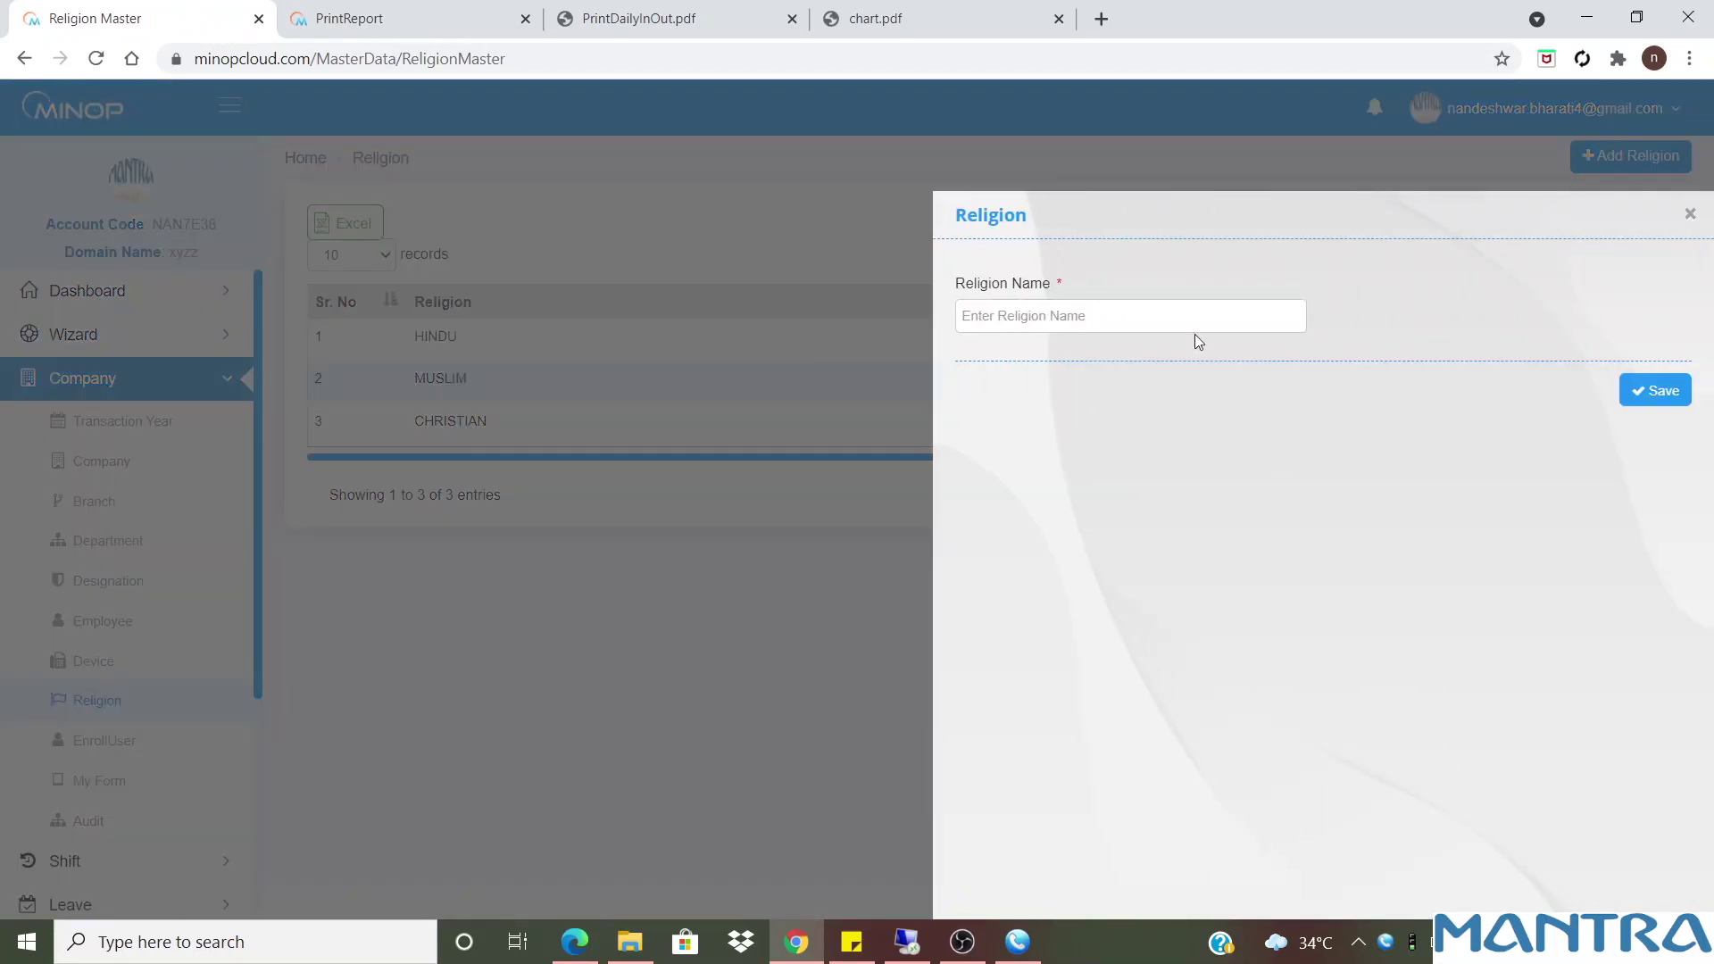
pyautogui.click(1689, 217)
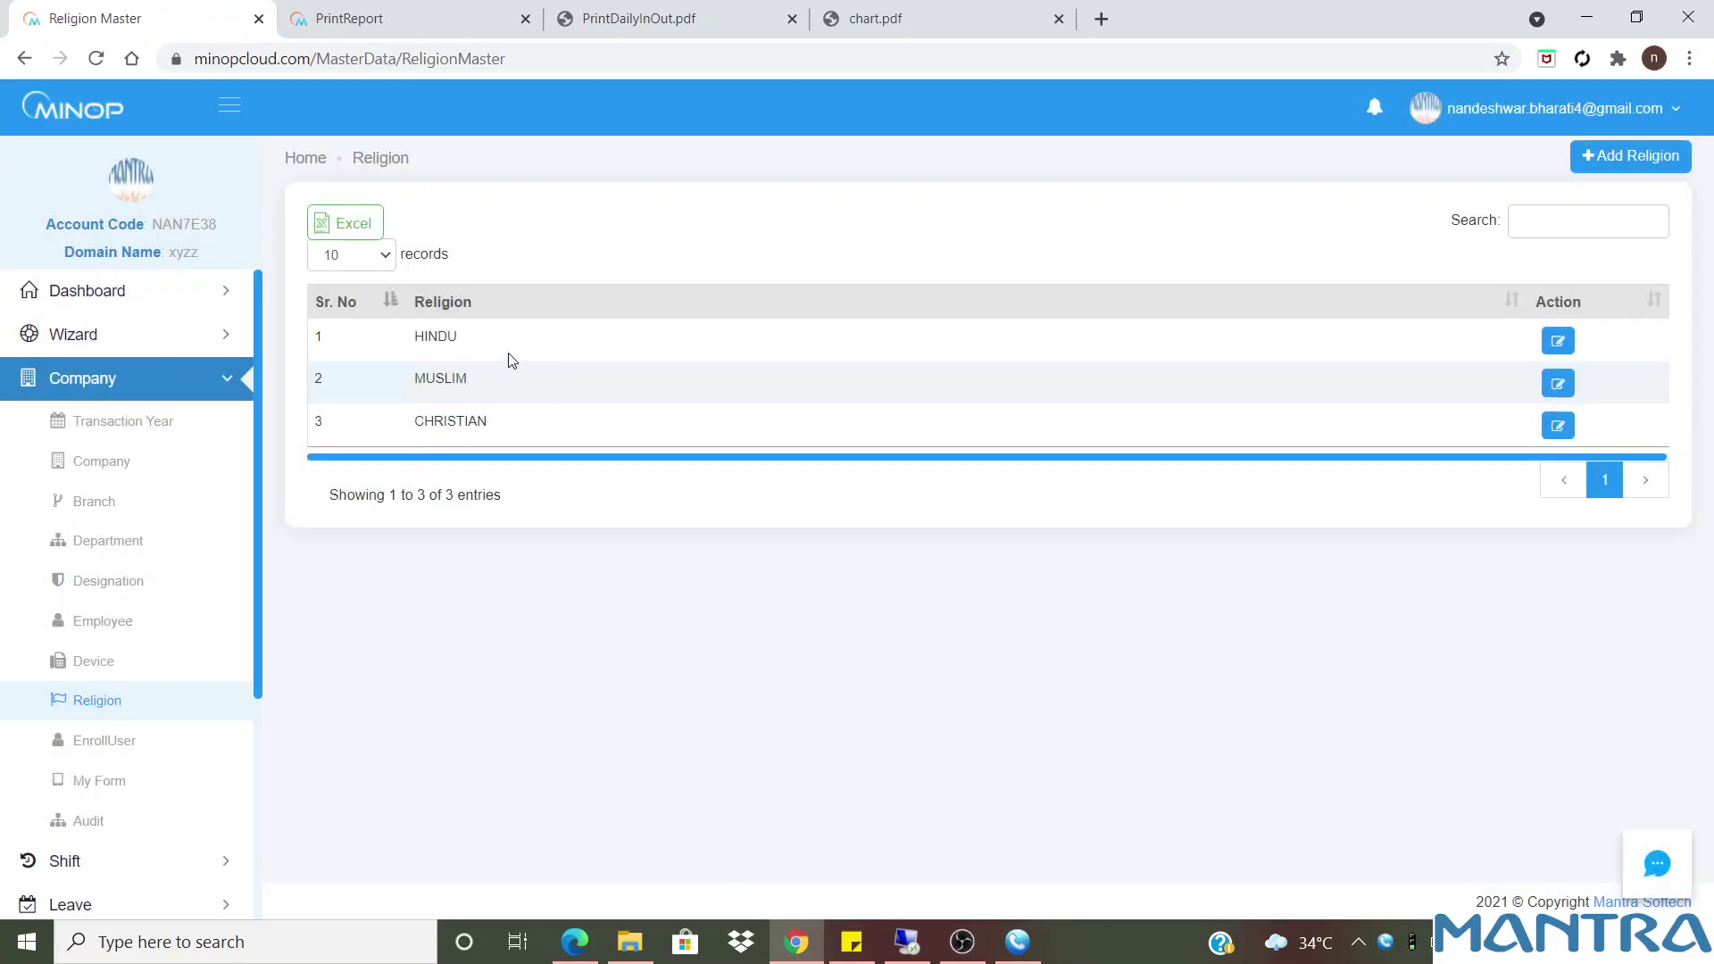
pyautogui.click(95, 753)
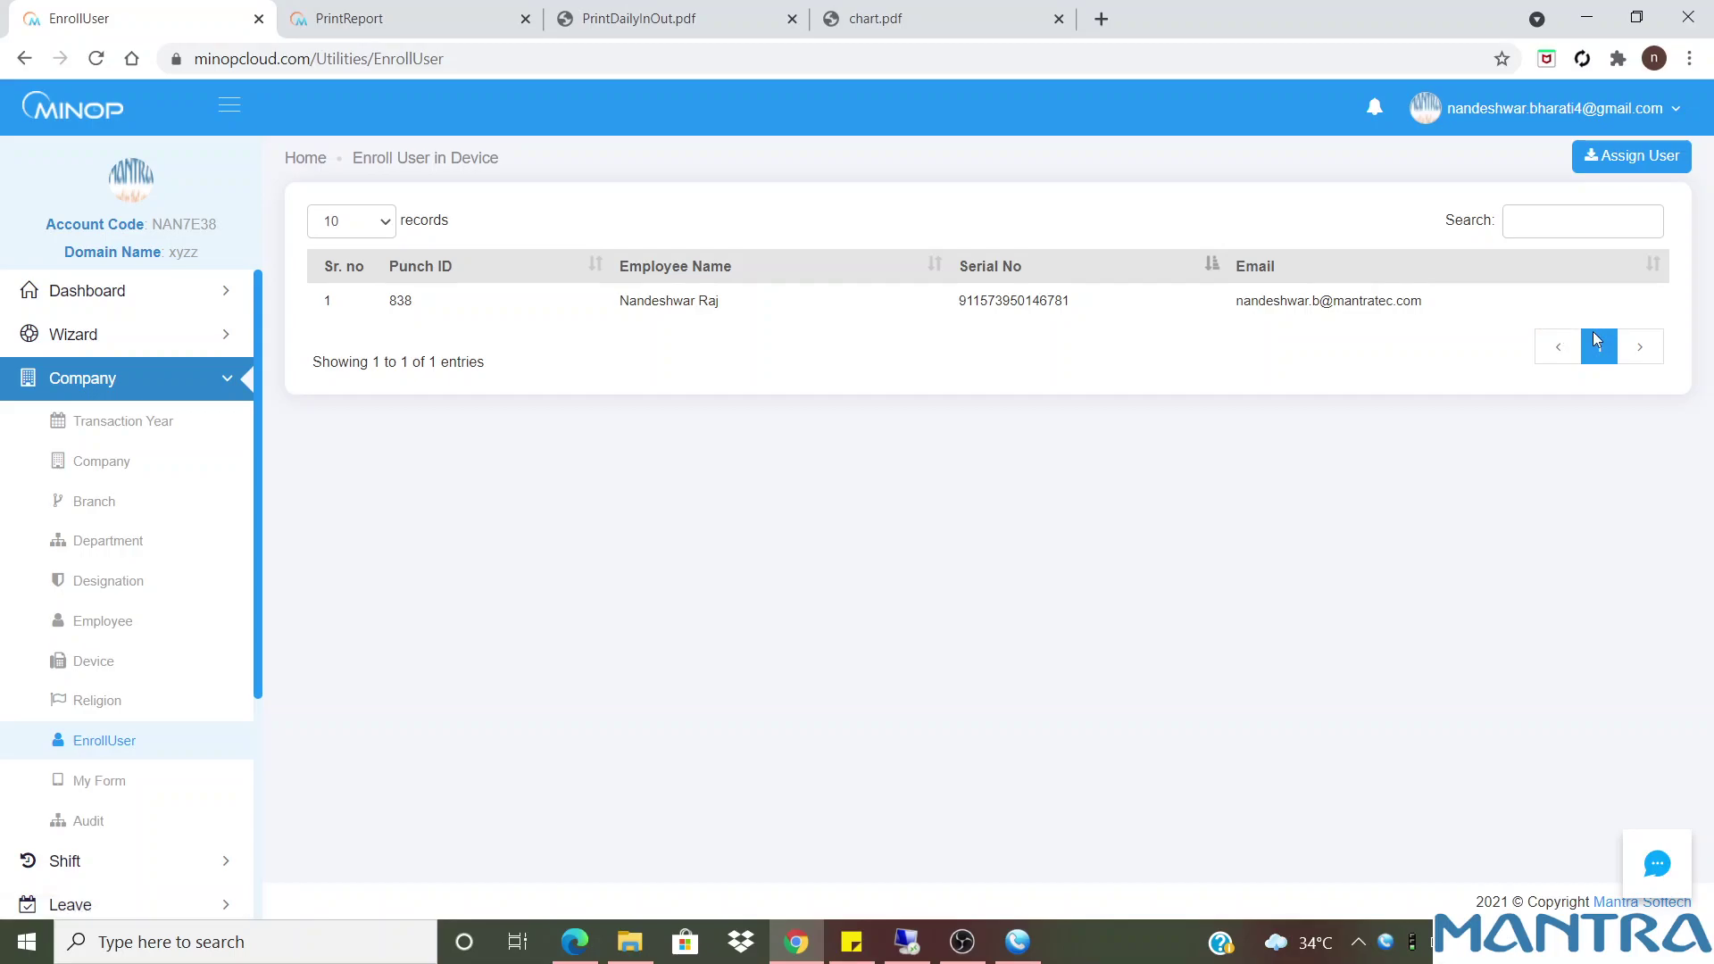
pyautogui.click(1648, 159)
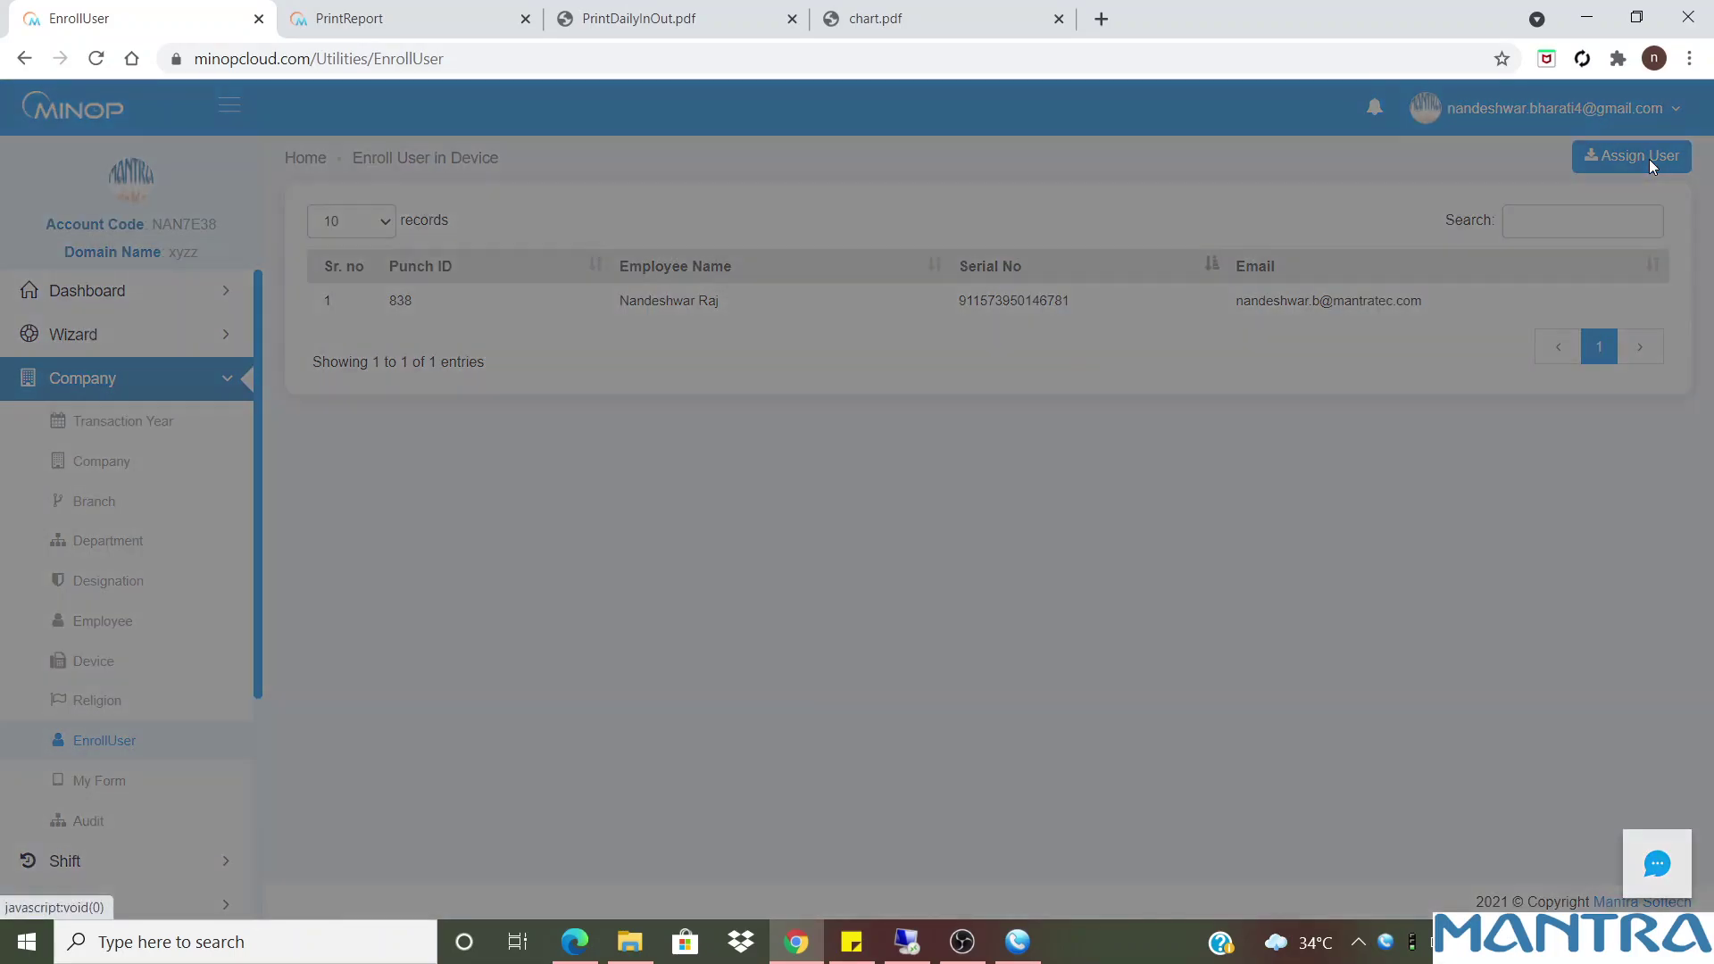
pyautogui.click(1690, 214)
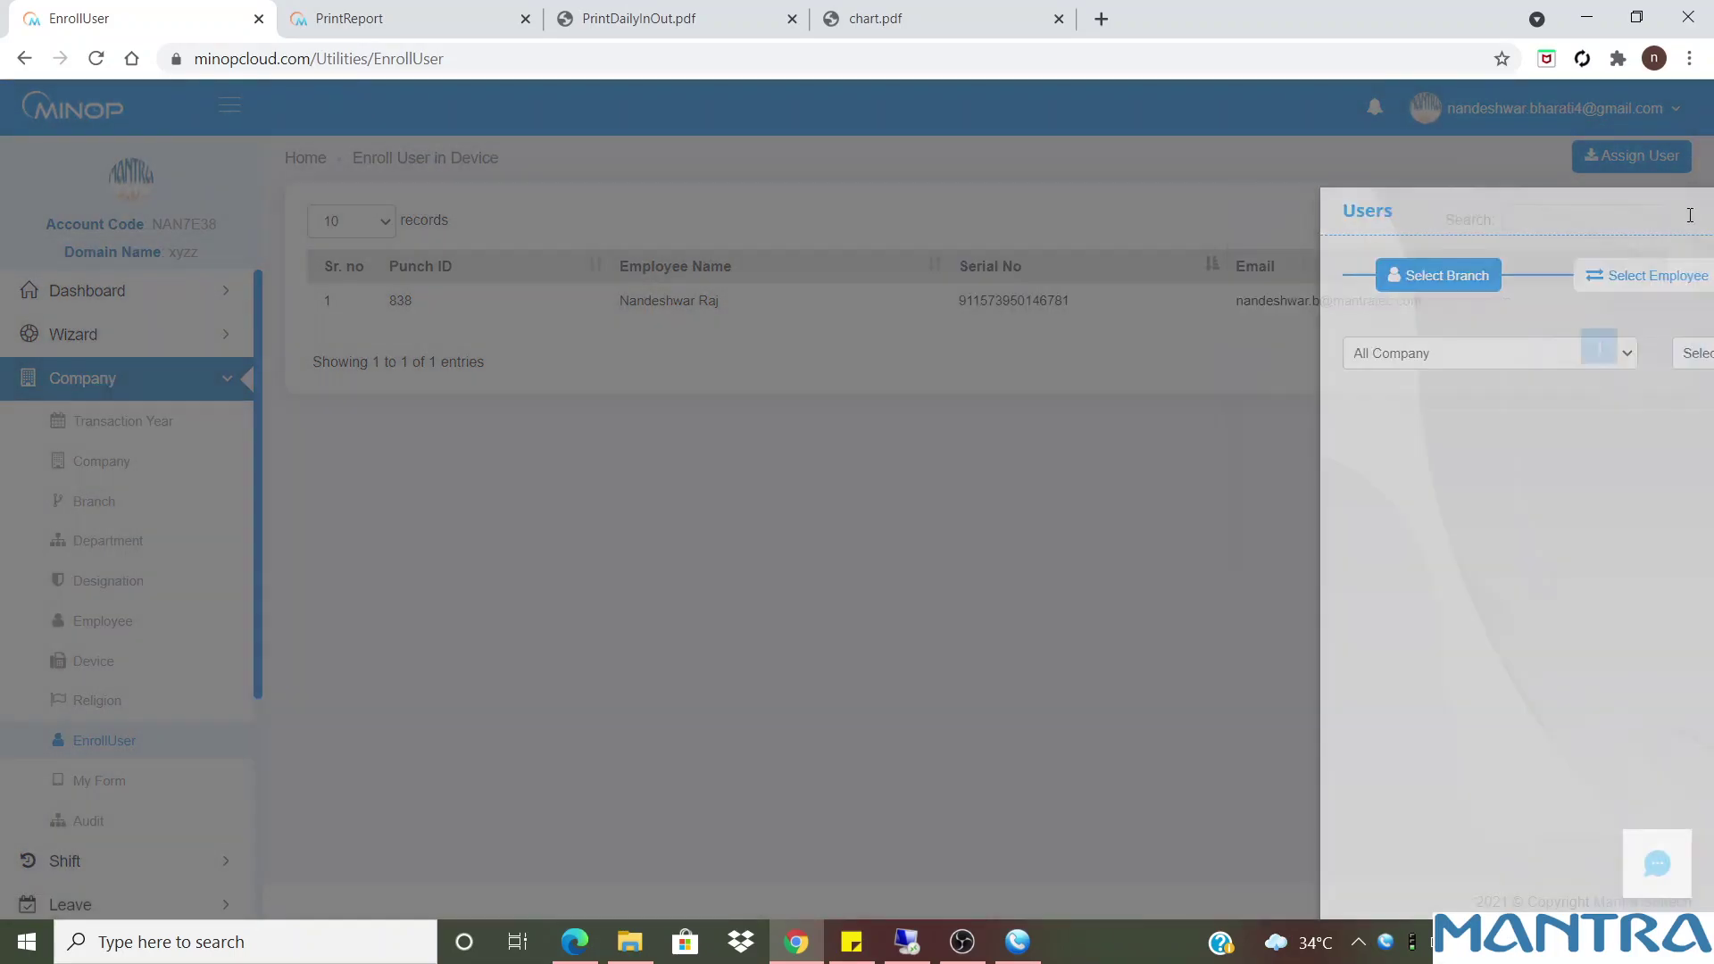
pyautogui.click(1657, 172)
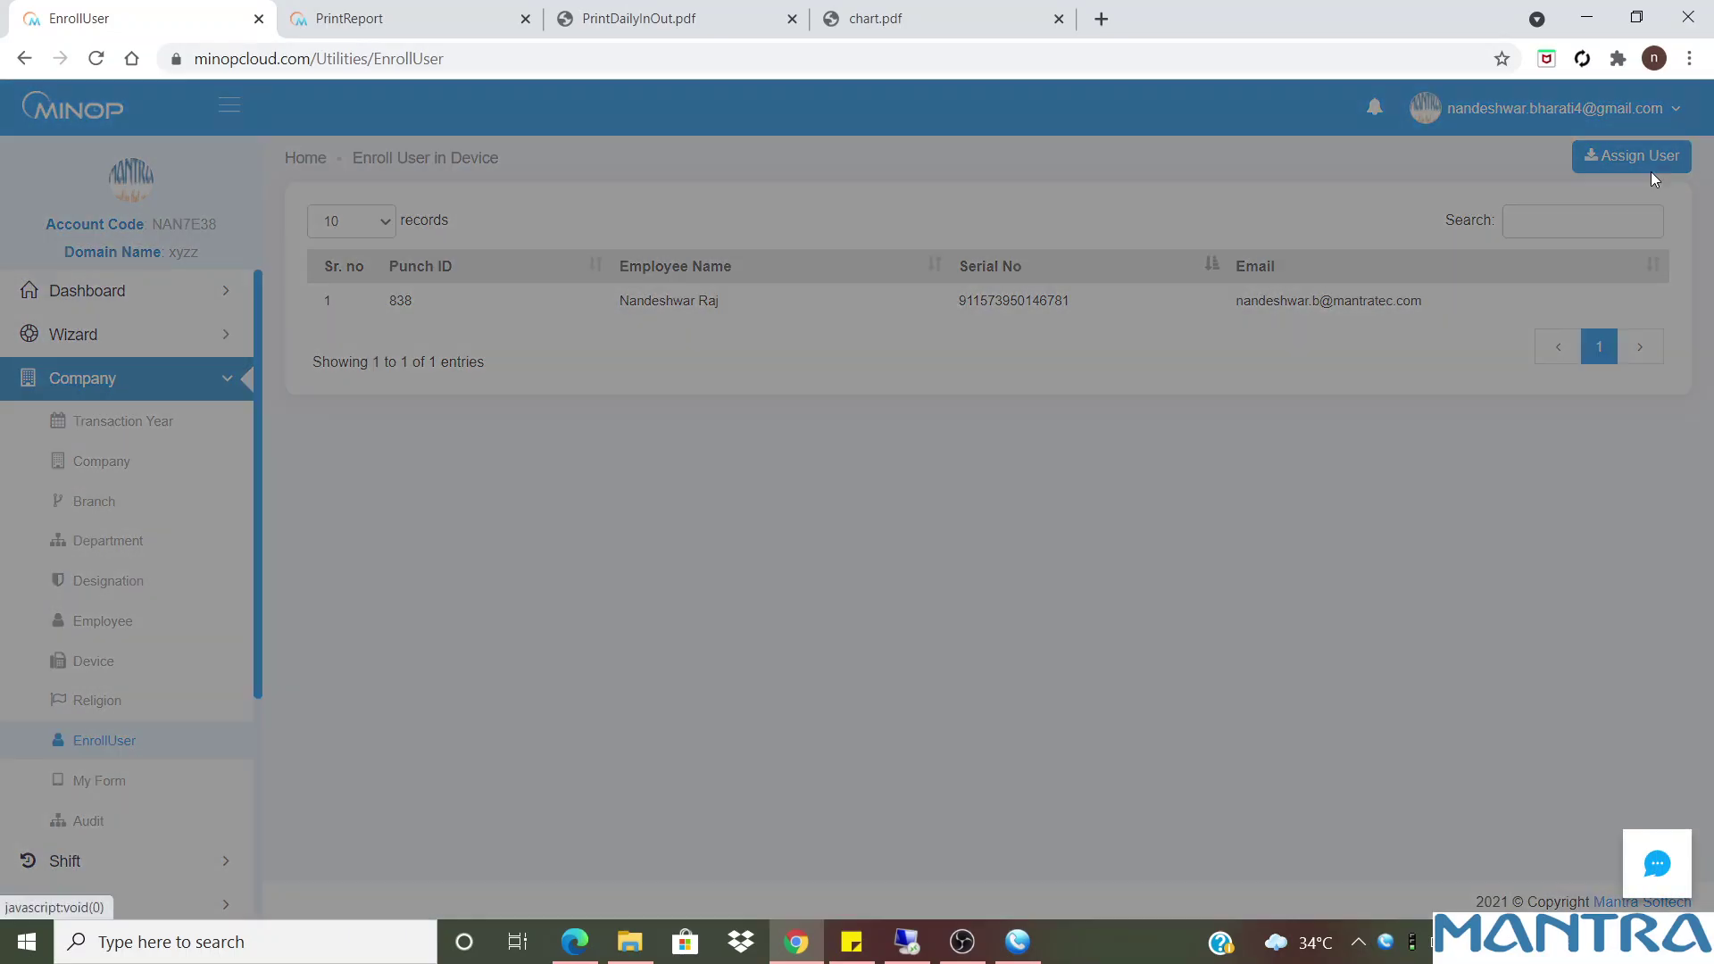
pyautogui.click(1083, 367)
pyautogui.click(1062, 400)
pyautogui.click(1394, 358)
pyautogui.click(1392, 398)
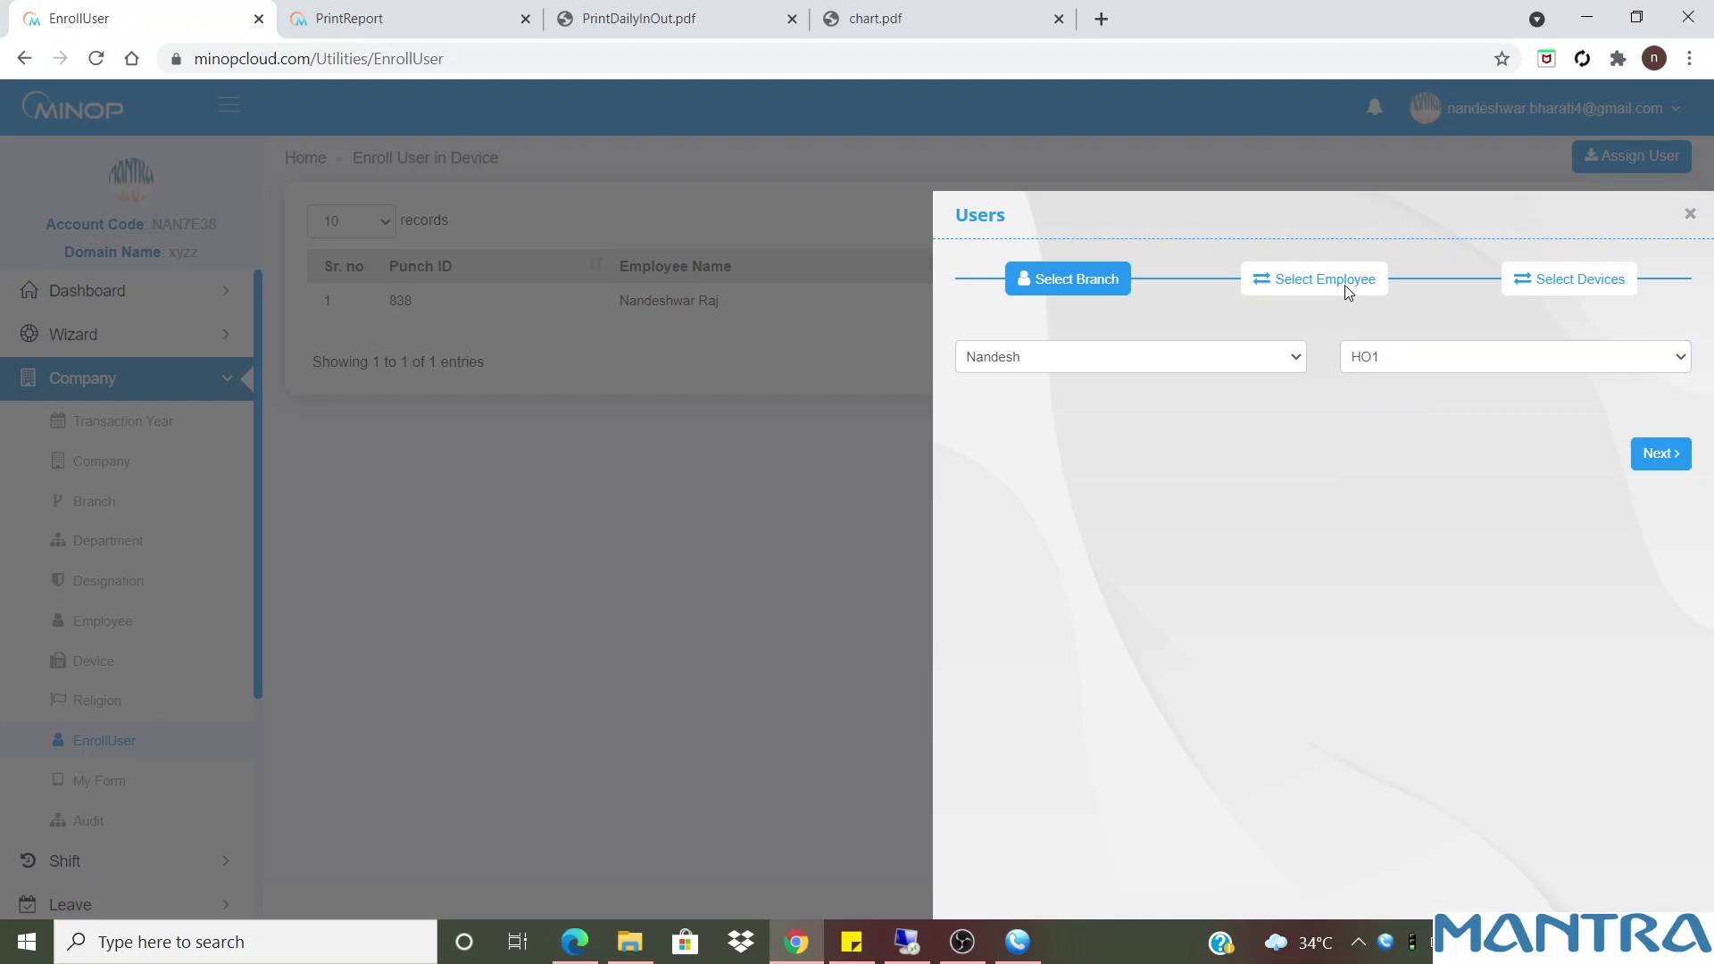
pyautogui.click(1632, 451)
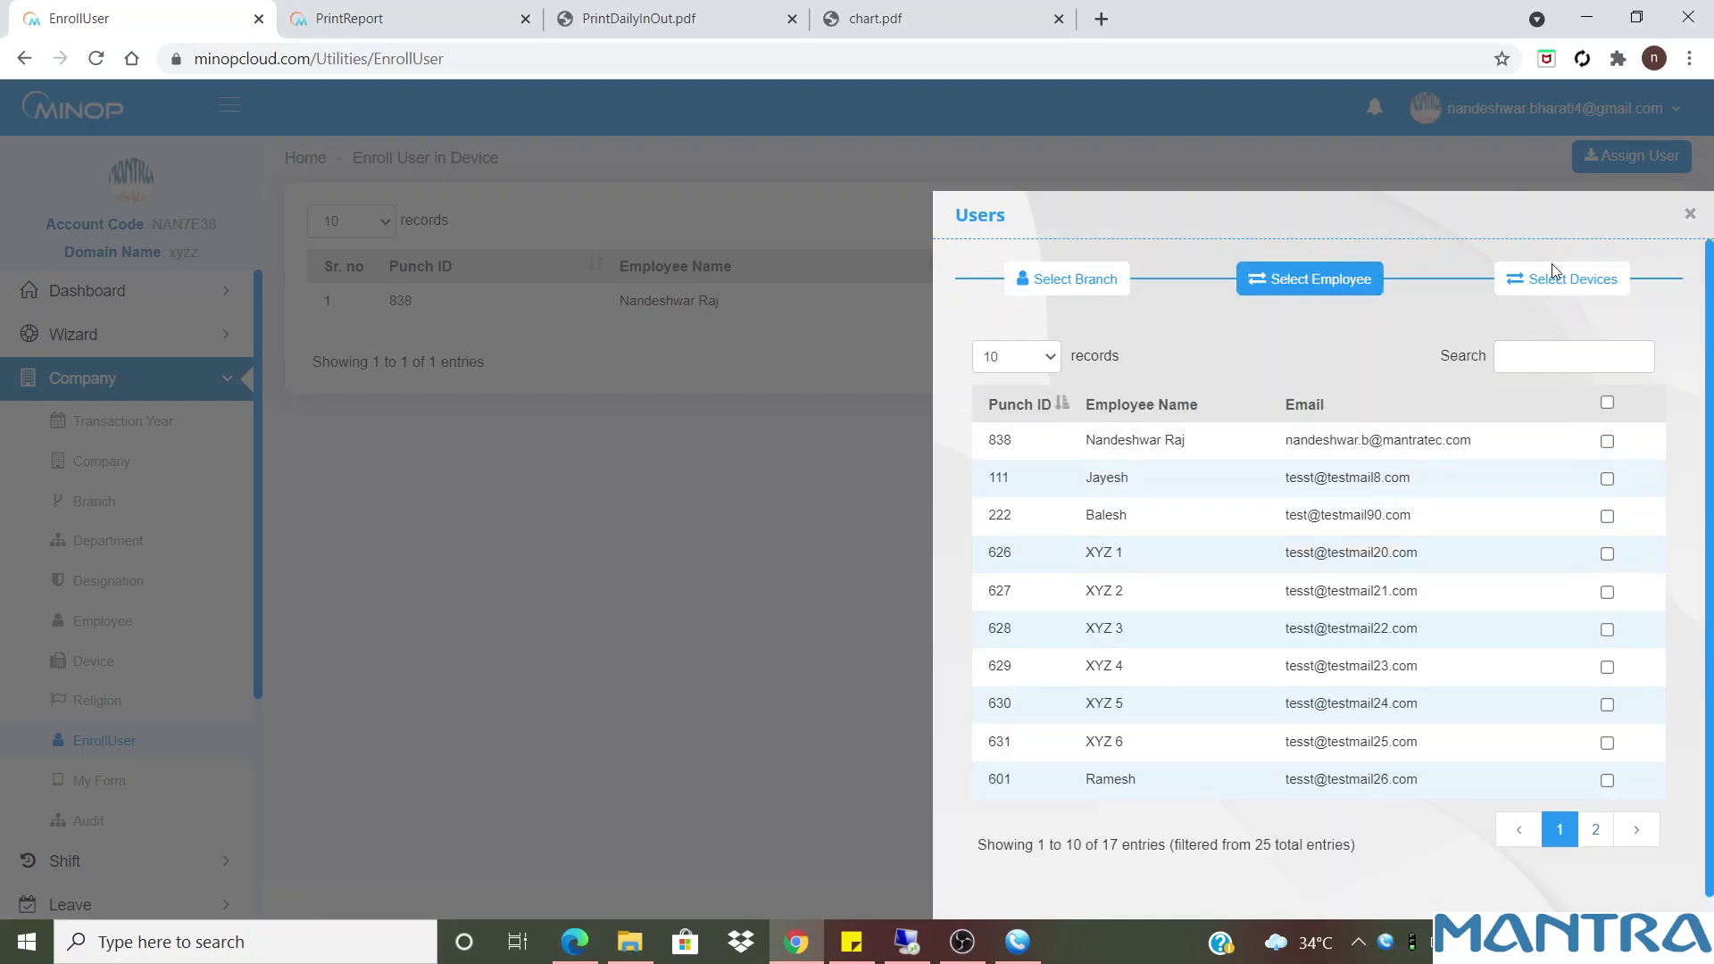
pyautogui.click(1594, 839)
pyautogui.click(1607, 441)
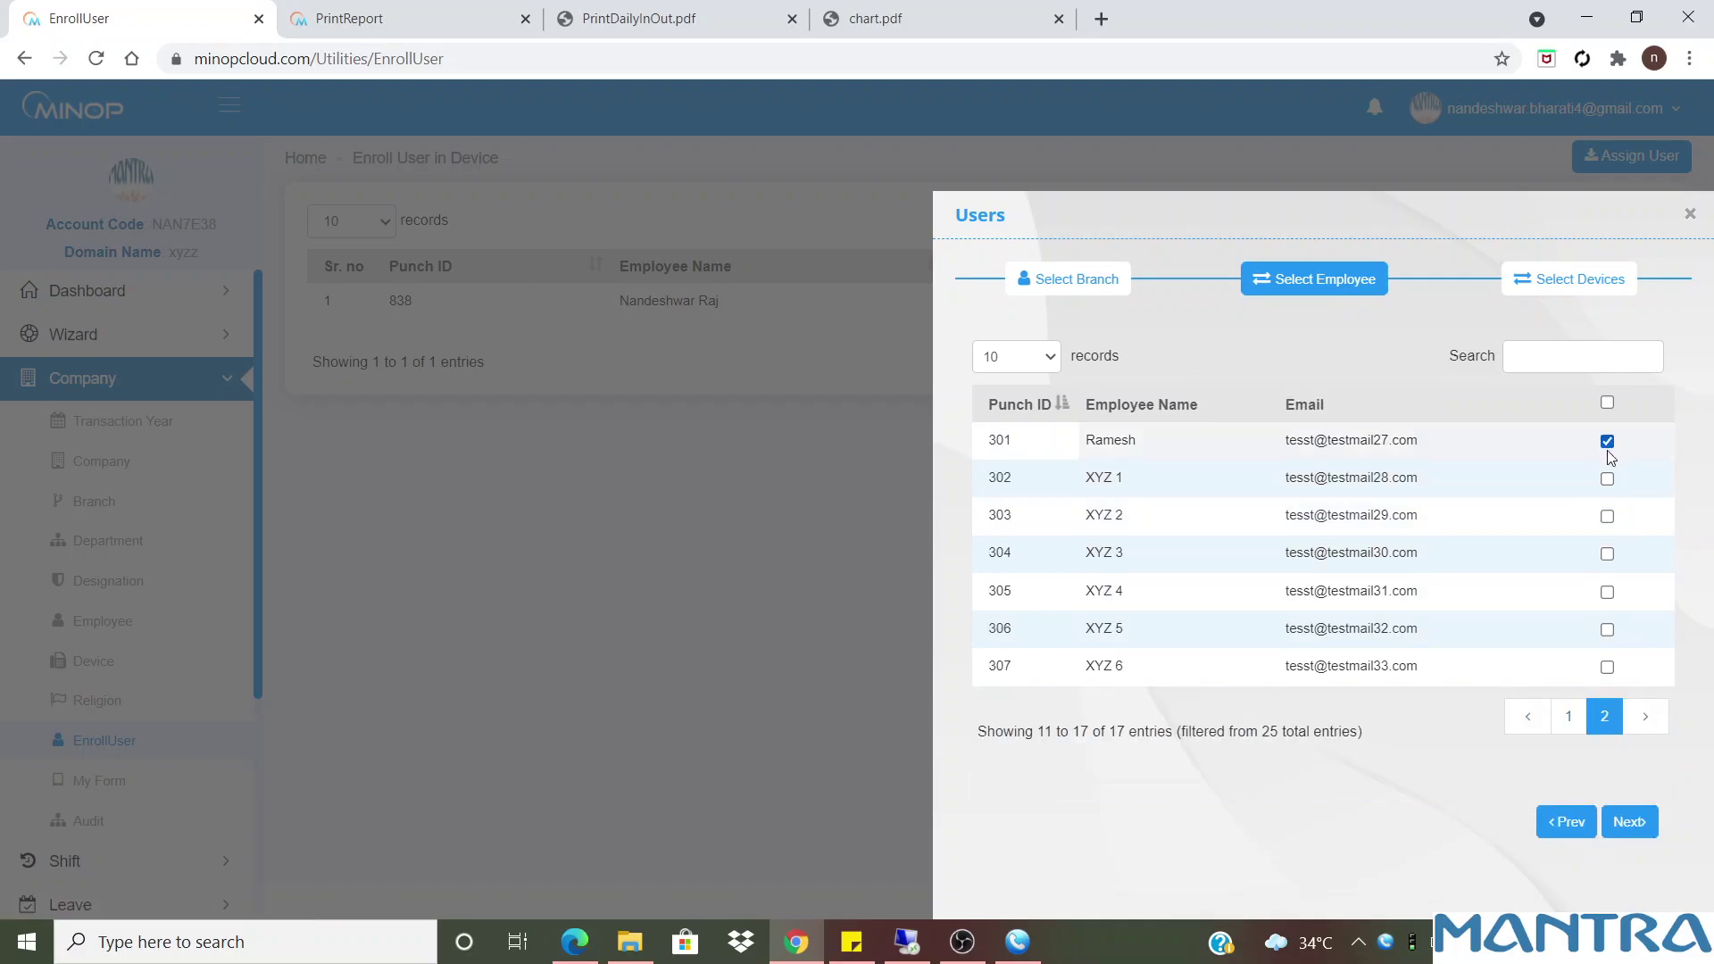
pyautogui.click(1607, 479)
pyautogui.click(1638, 823)
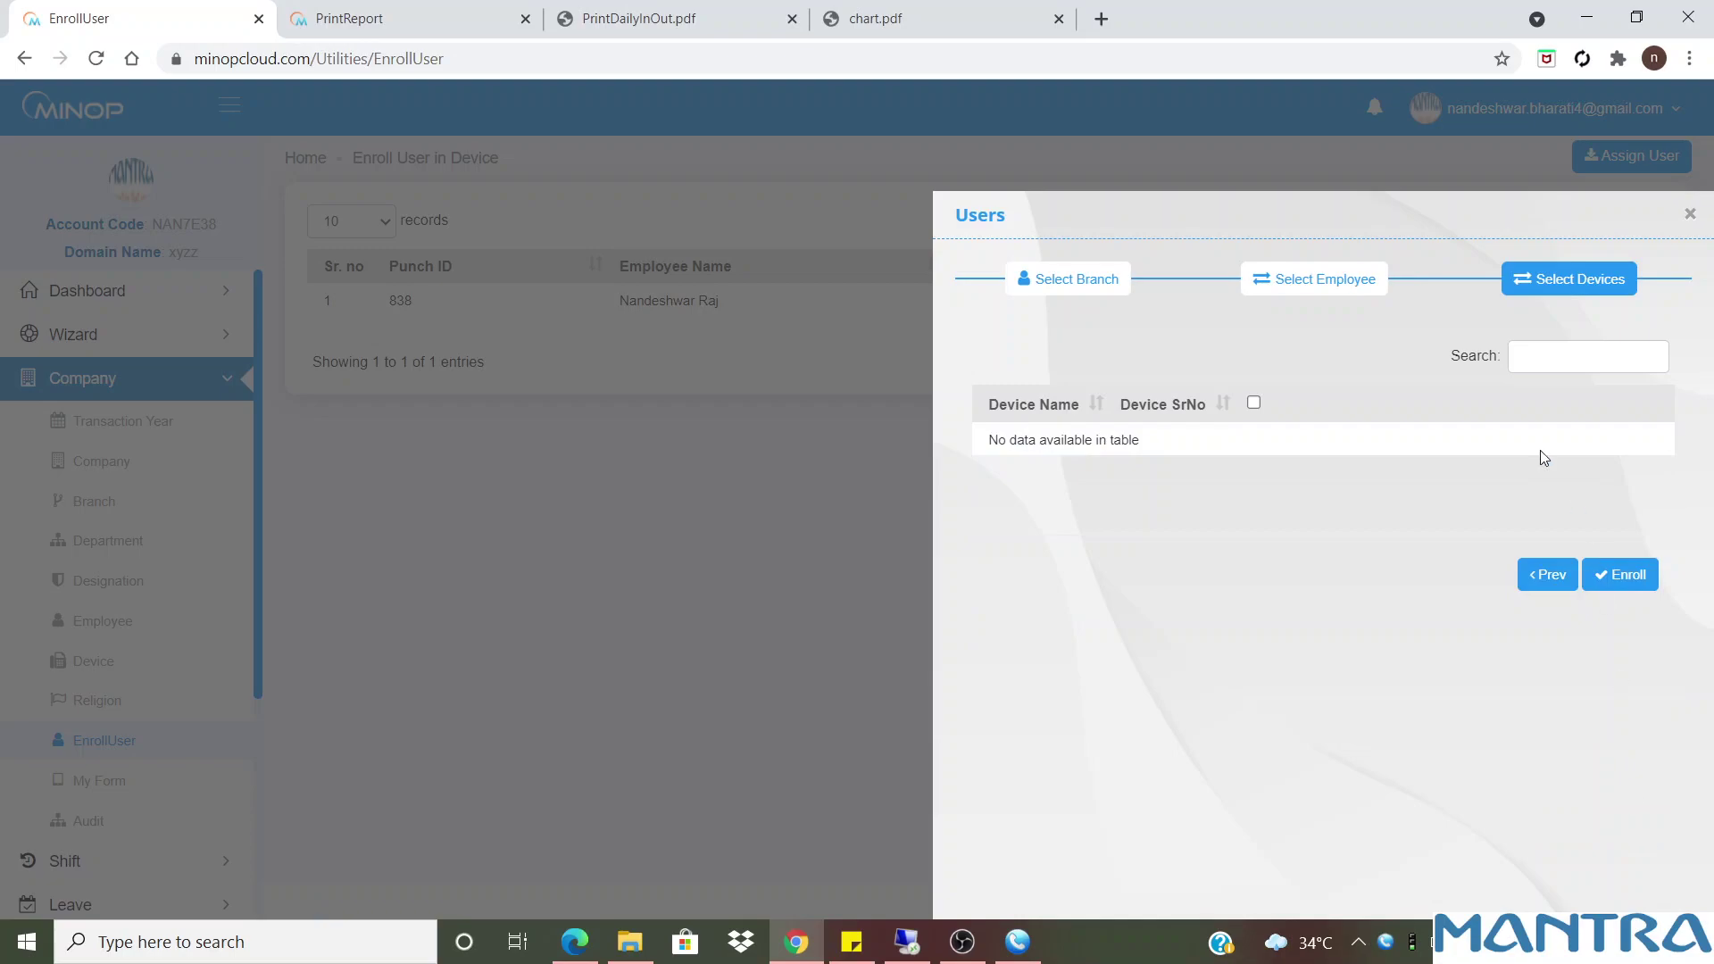
pyautogui.click(1253, 402)
pyautogui.click(1689, 217)
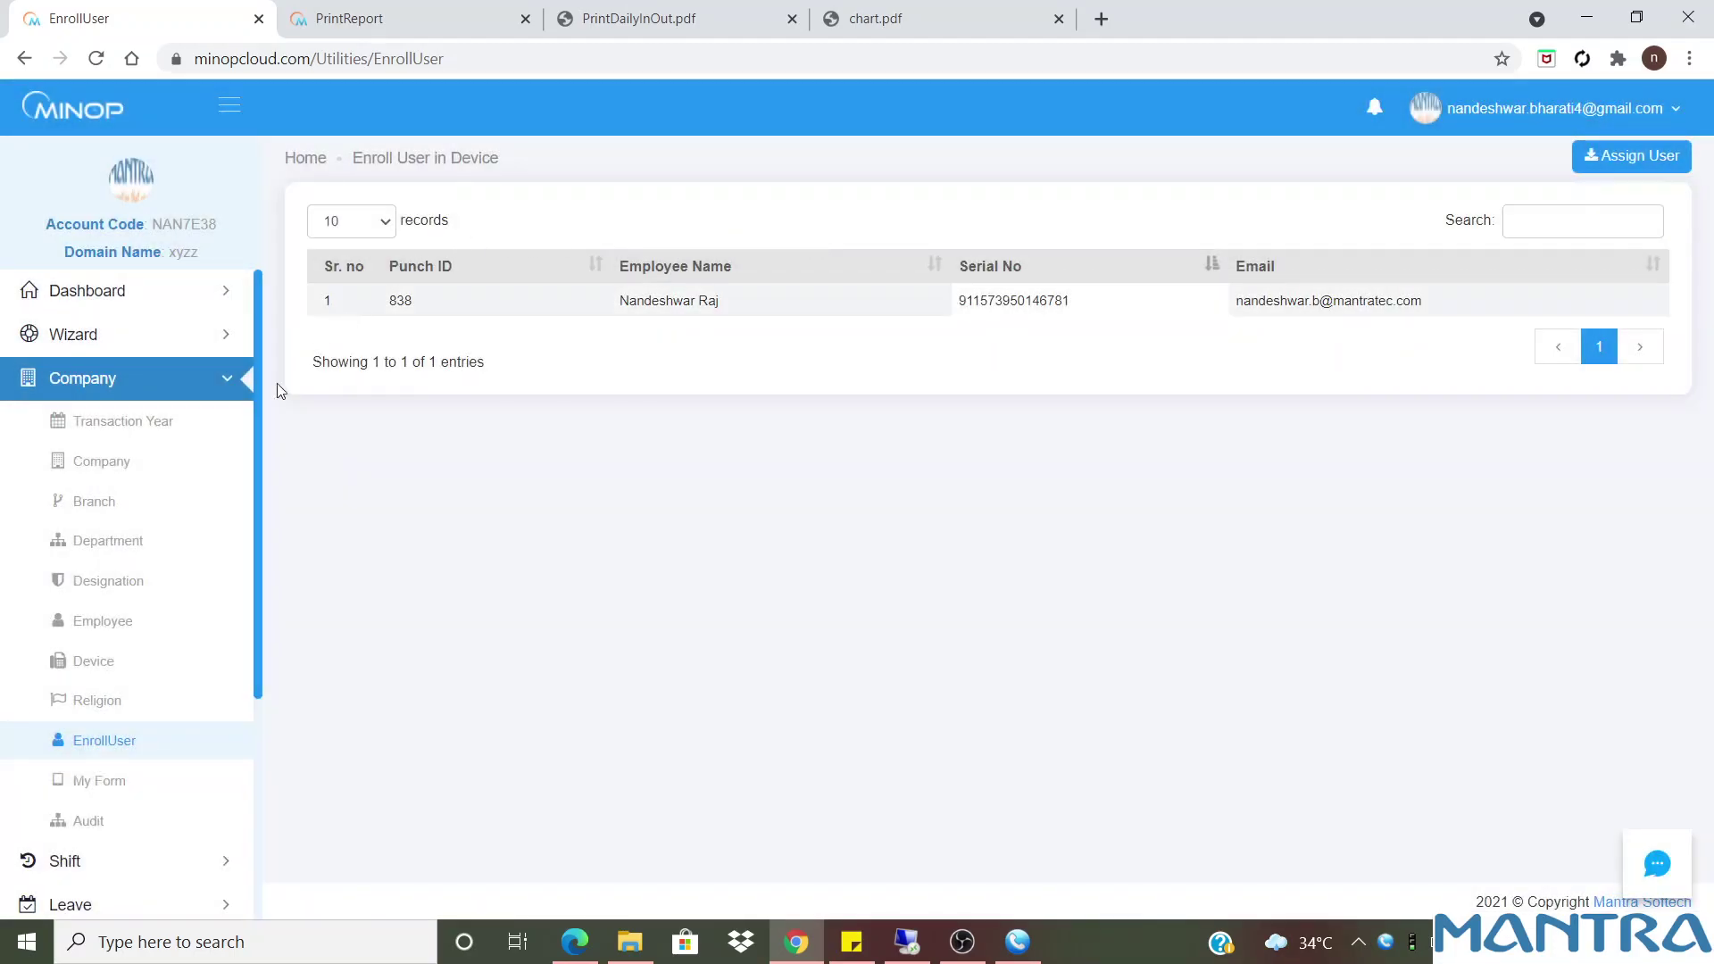
# Switch off Require GPS for MFSTAB in the System Setting Wizard's Company Setting and finish
pyautogui.click(102, 332)
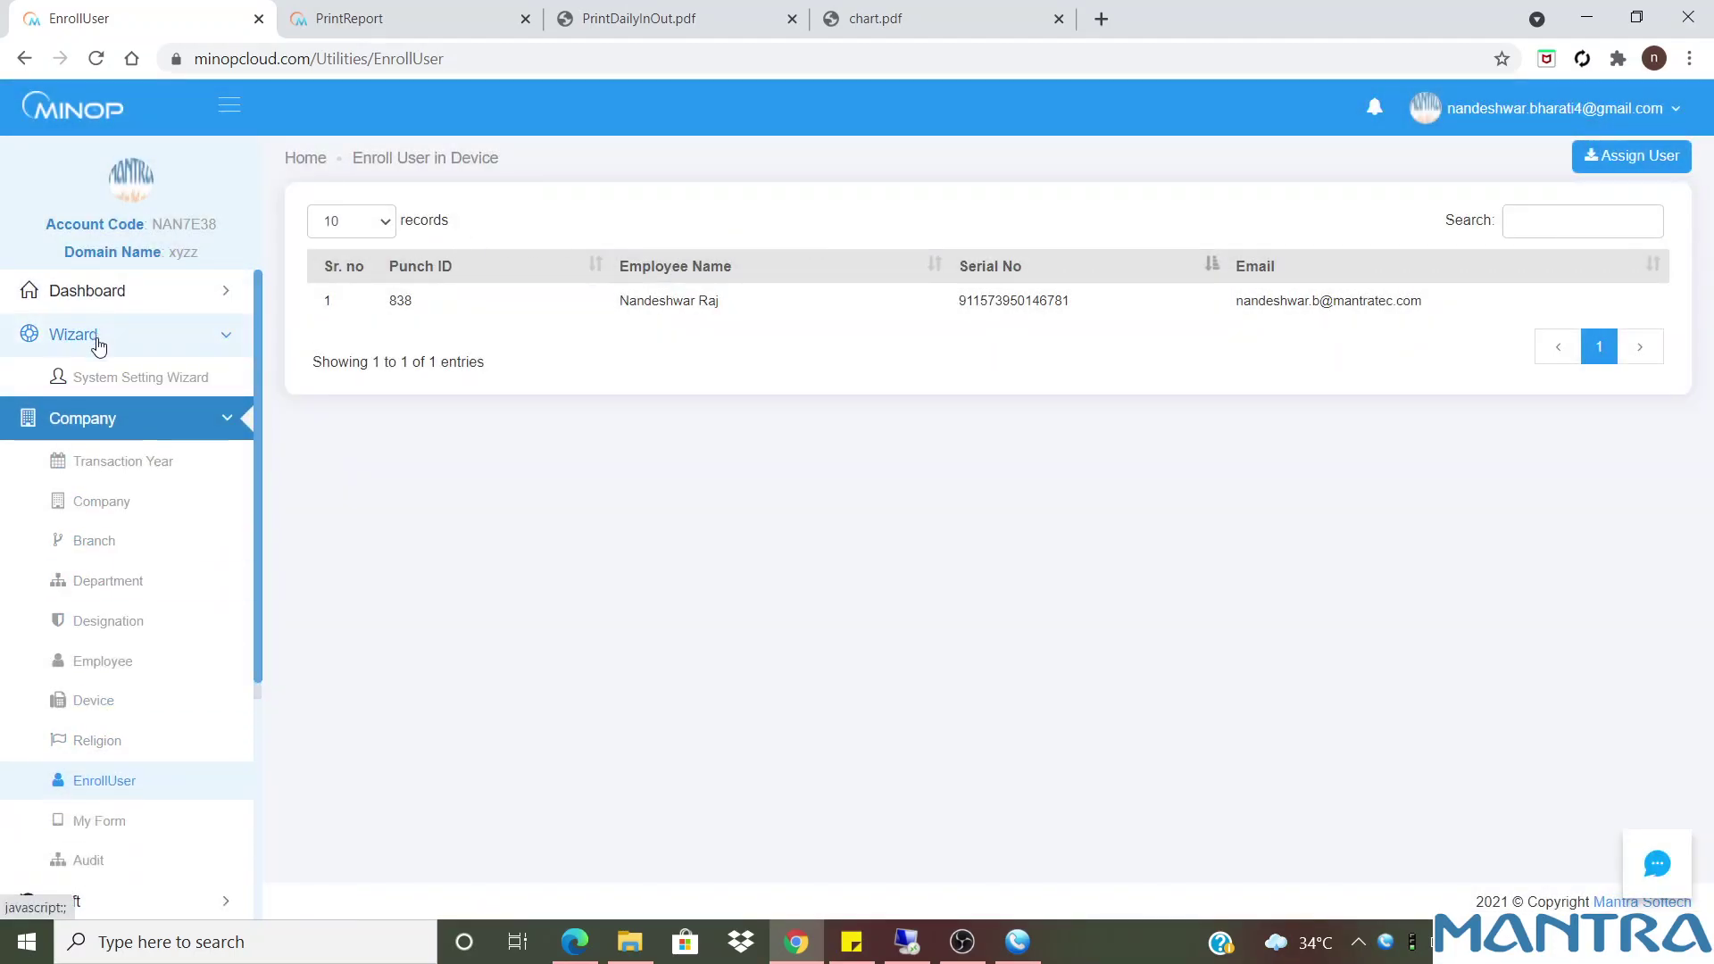
pyautogui.click(123, 343)
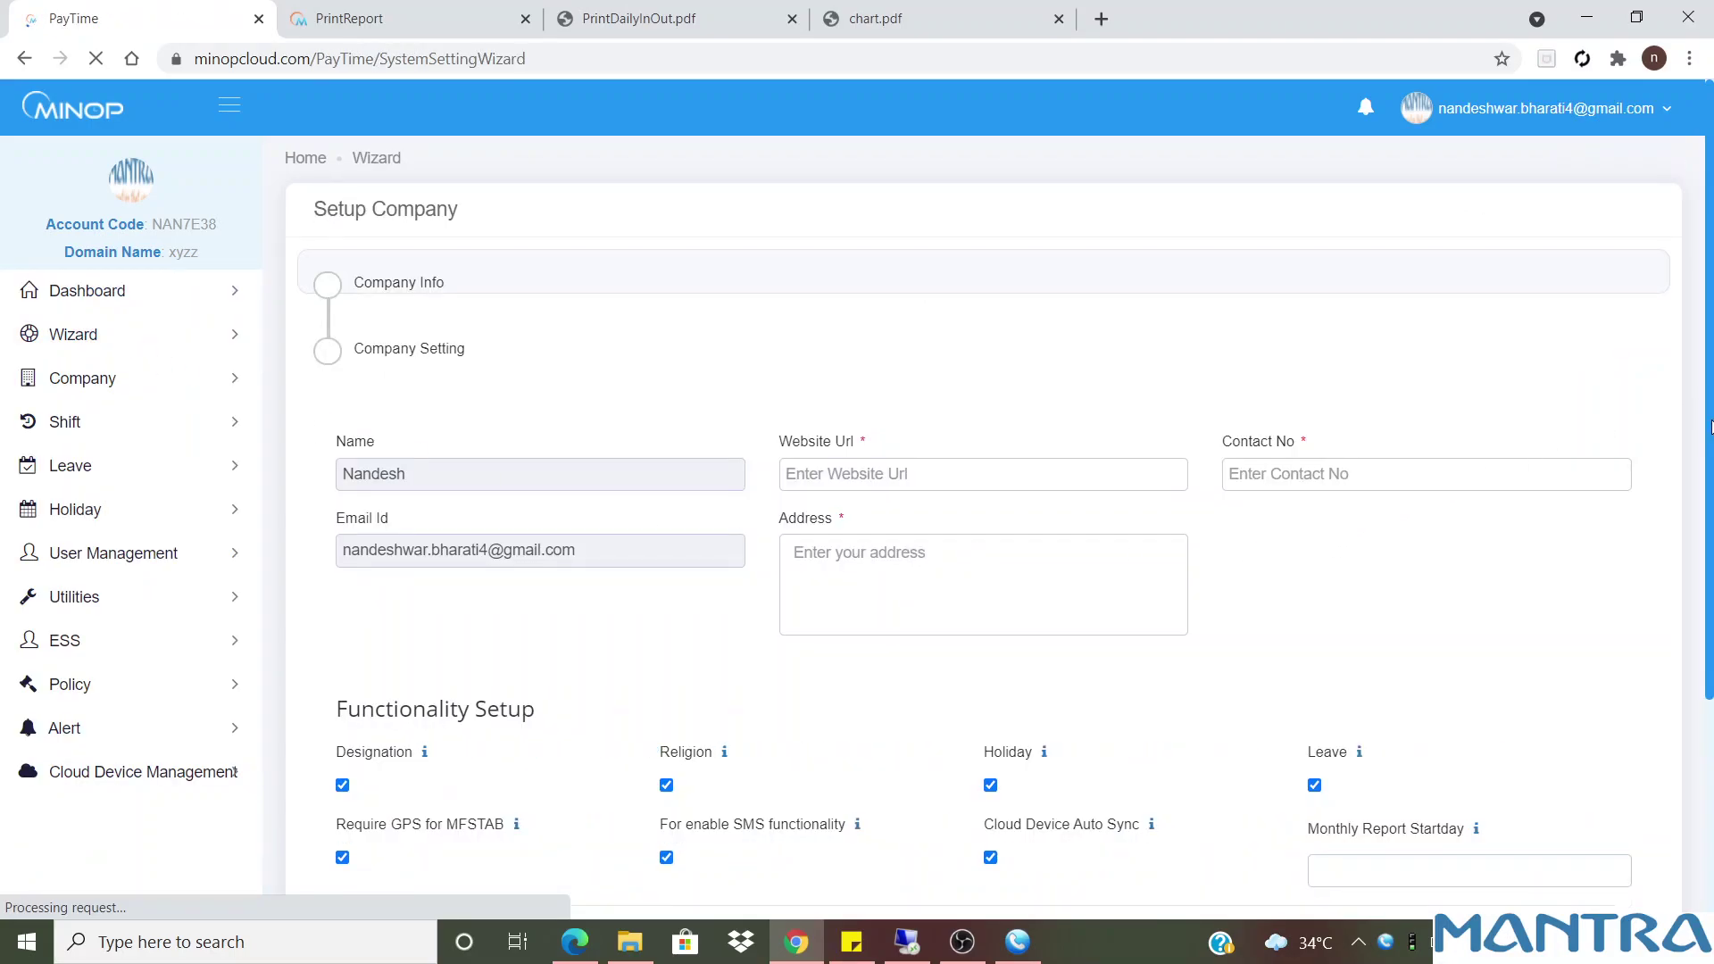
pyautogui.click(1651, 683)
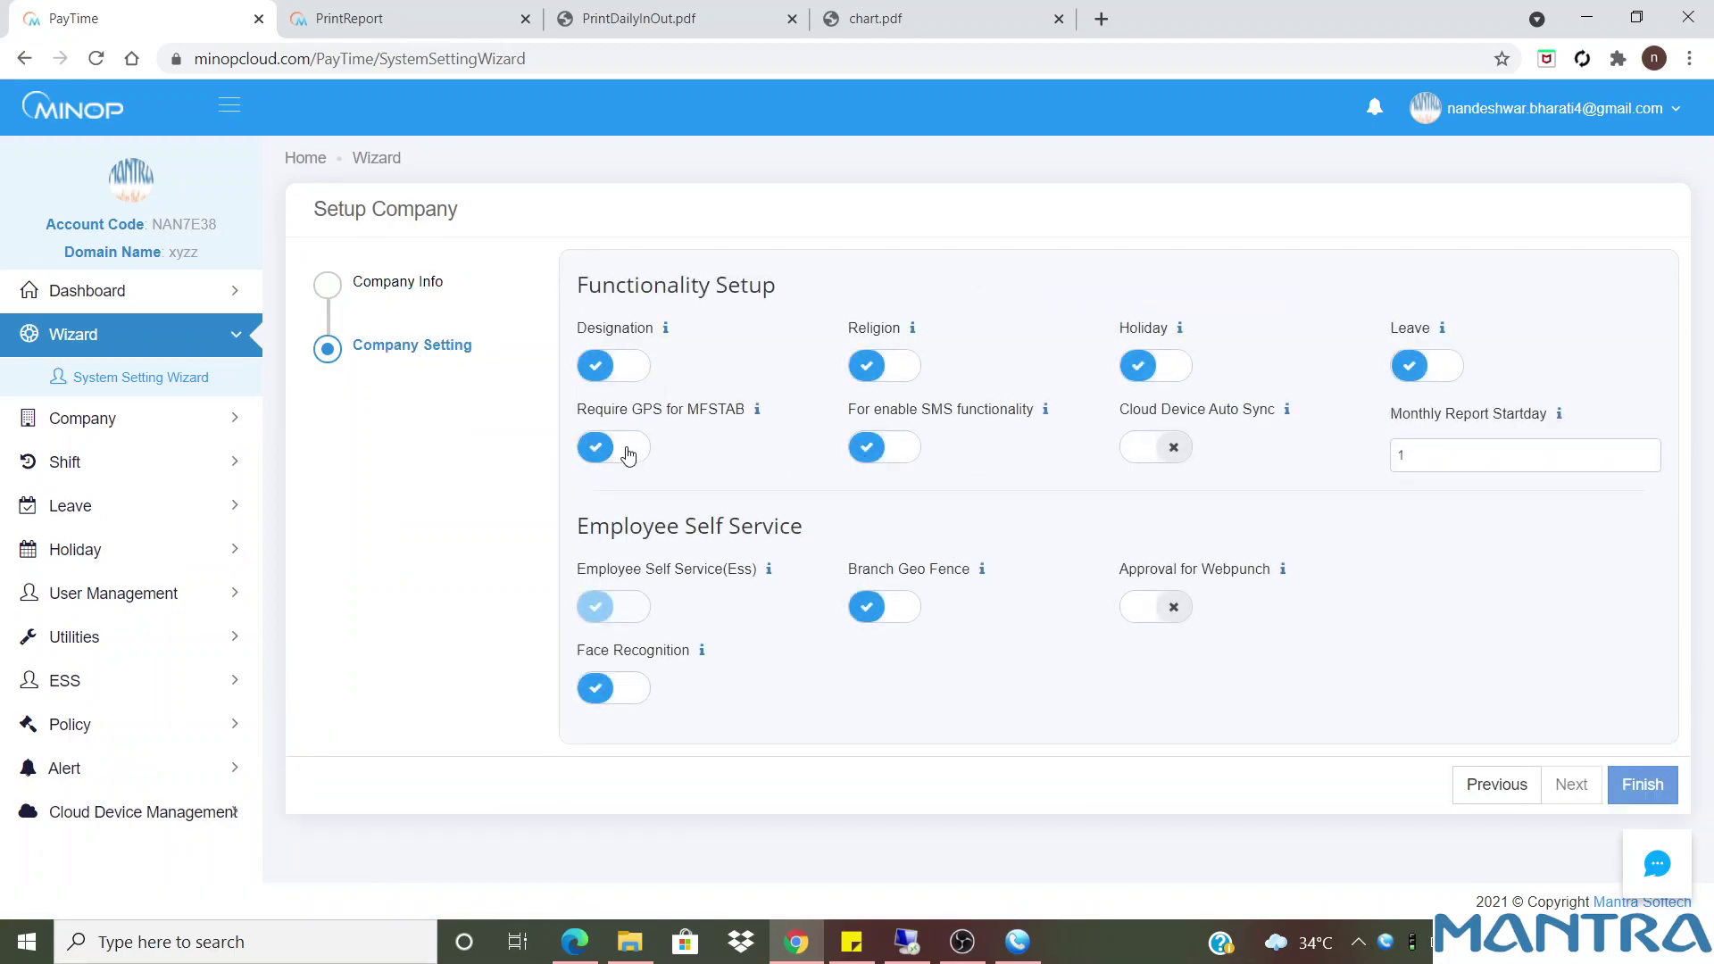
pyautogui.click(628, 456)
pyautogui.click(1650, 793)
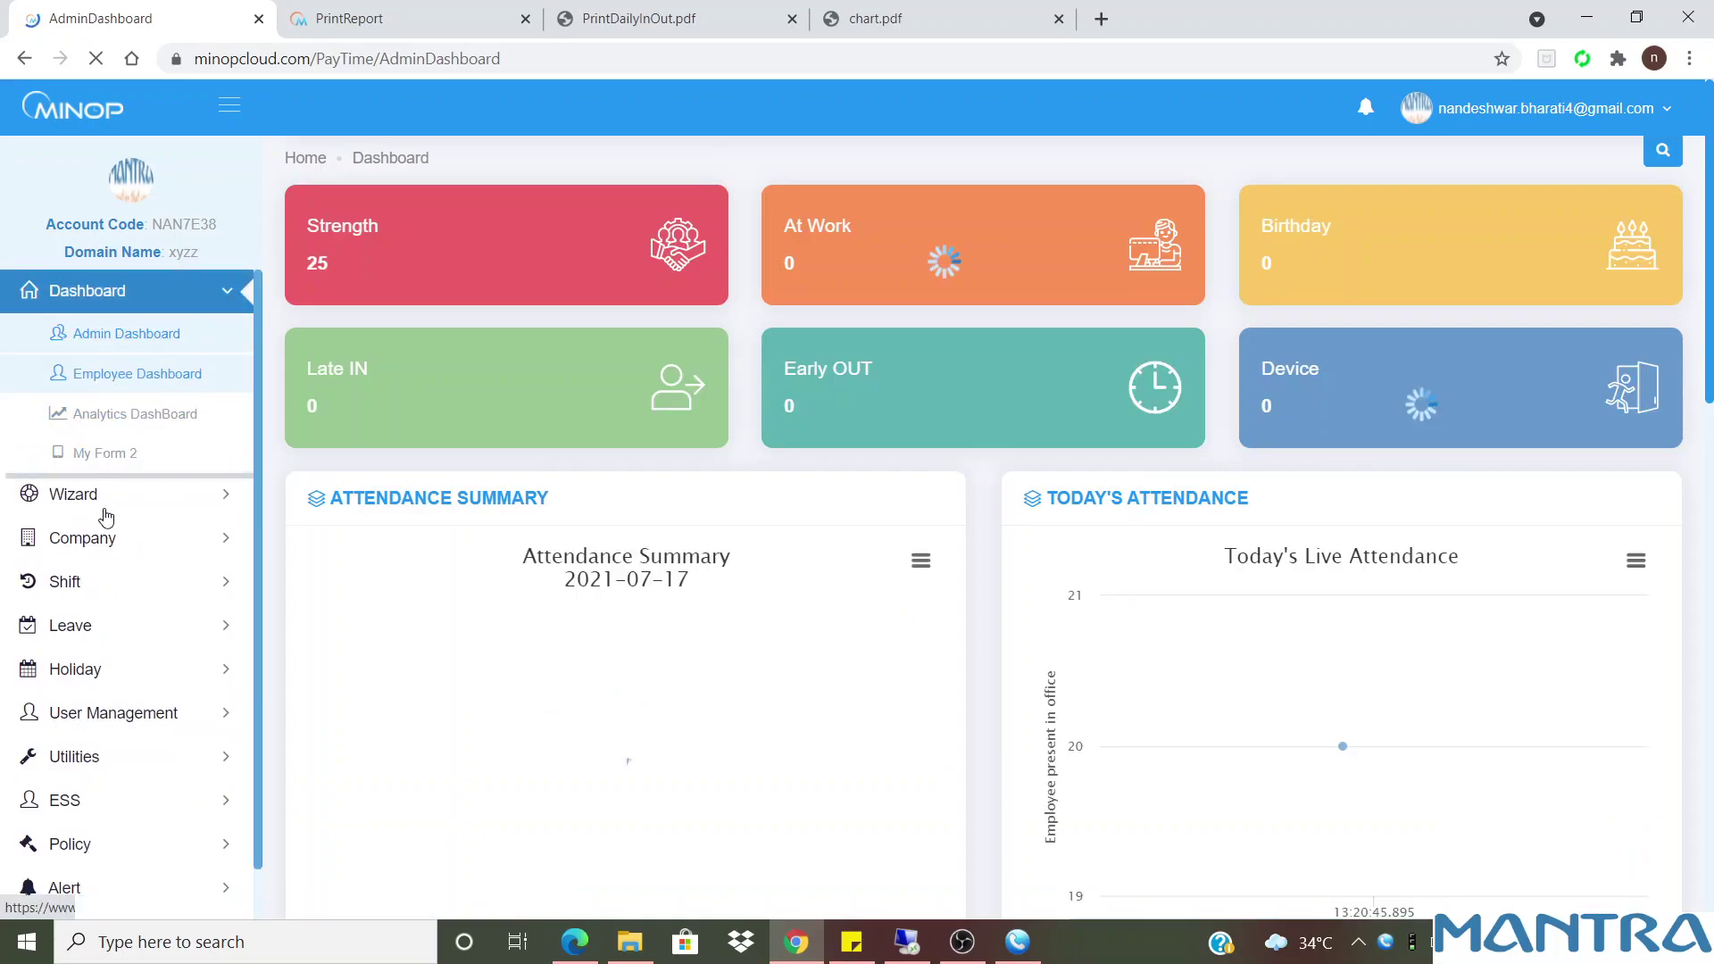
# Return to the Enroll User in Device list from the Company menu
pyautogui.click(102, 538)
pyautogui.scroll(-1, 103, 538)
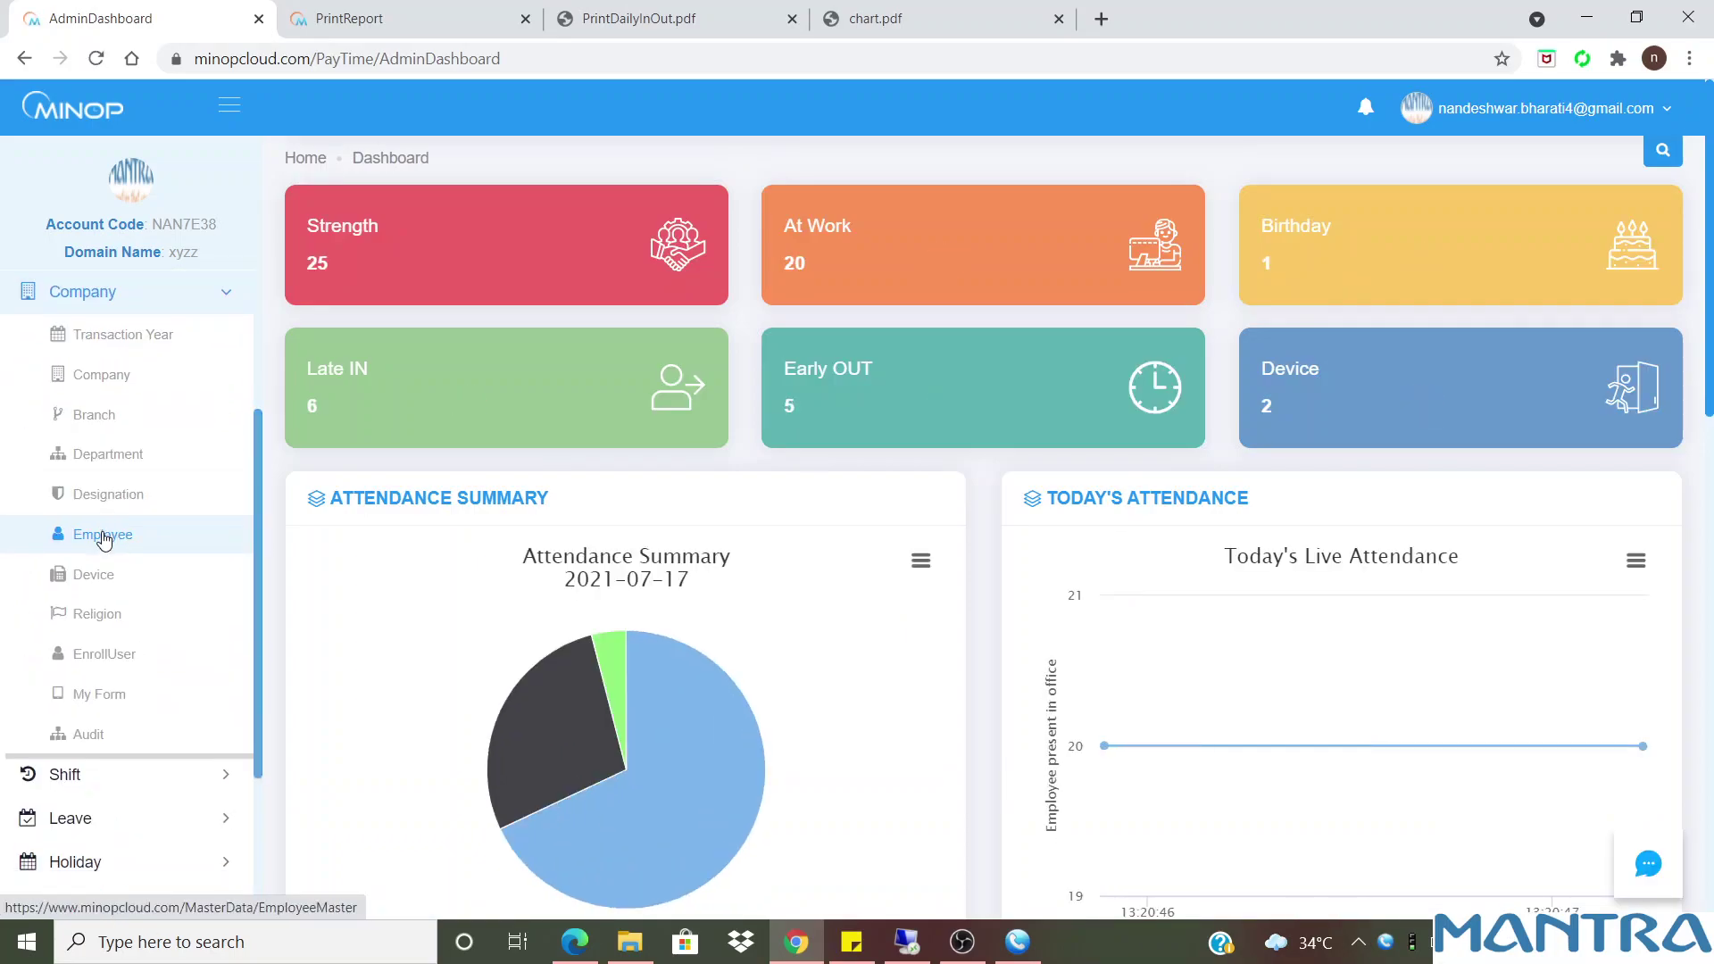
pyautogui.click(104, 656)
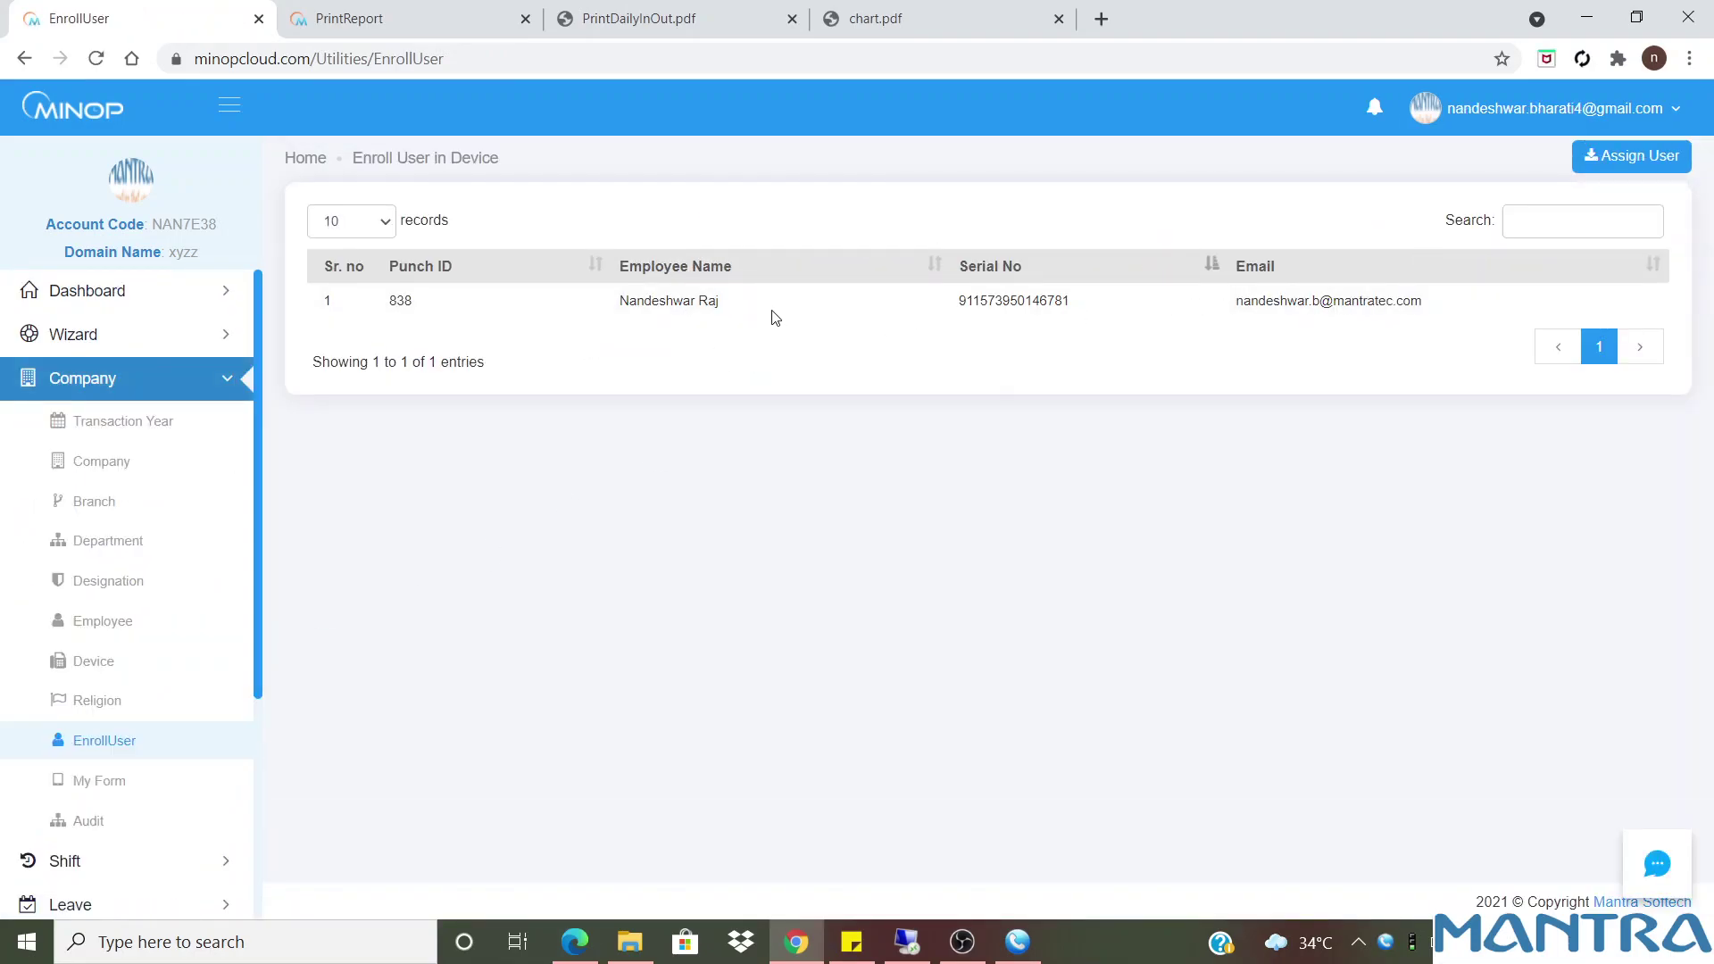
pyautogui.moveTo(517, 164); pyautogui.dragTo(275, 154)
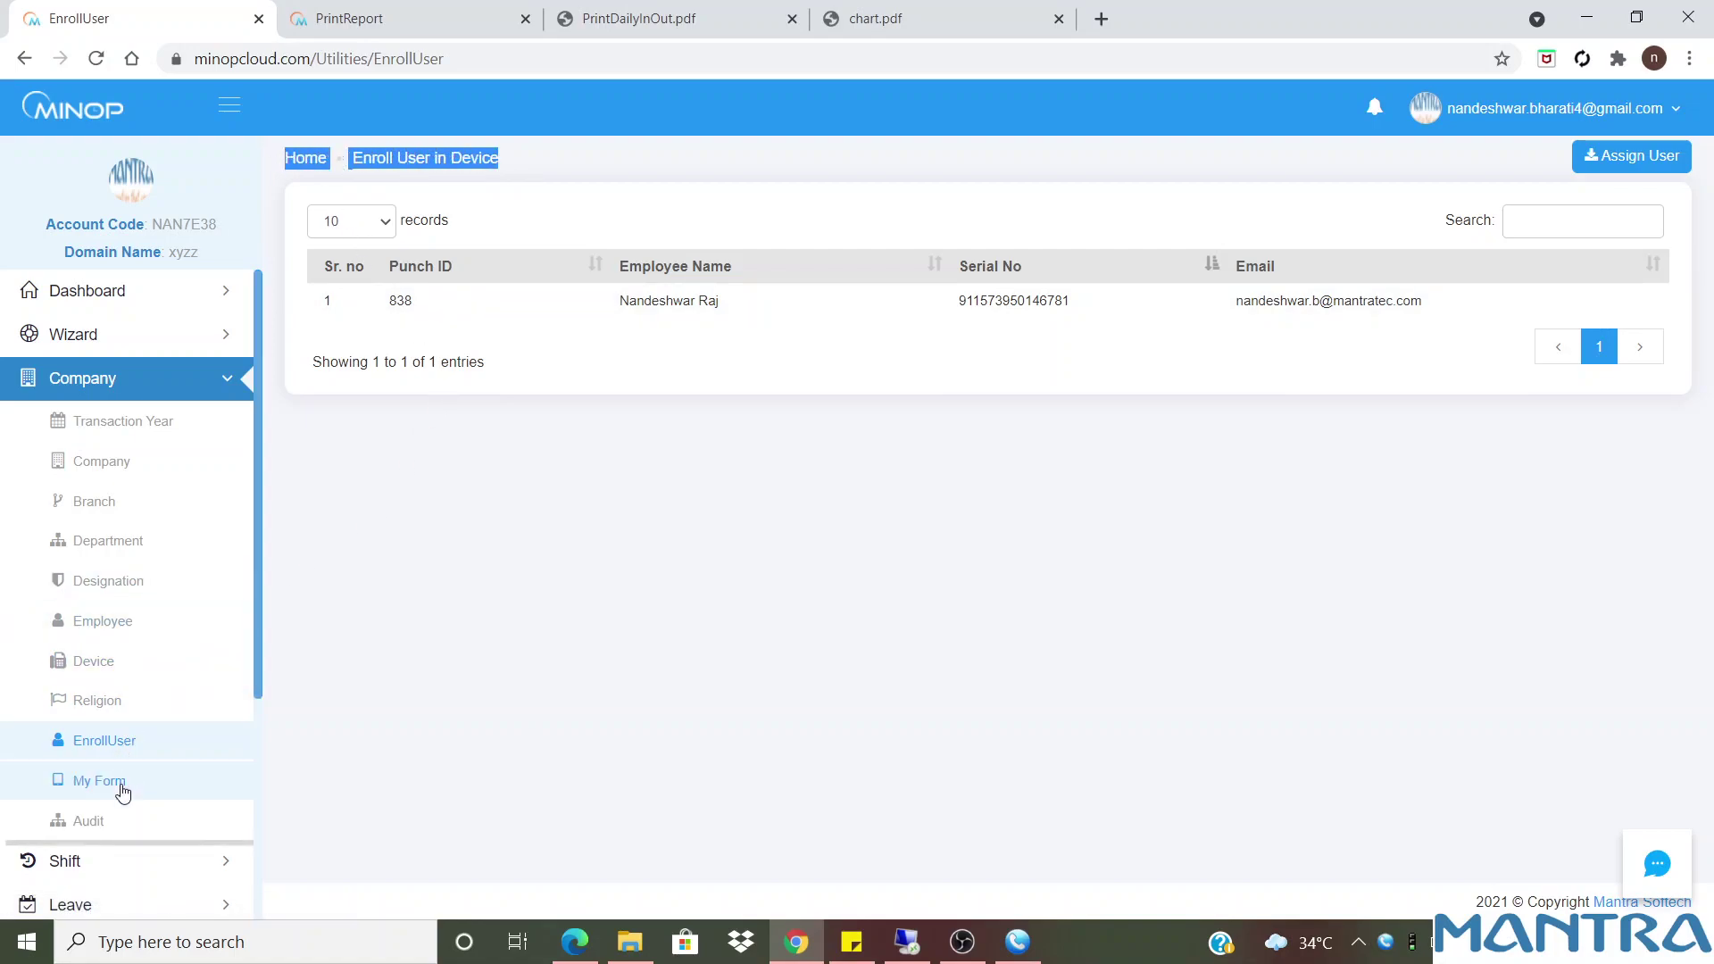
pyautogui.click(1585, 220)
pyautogui.write('R')
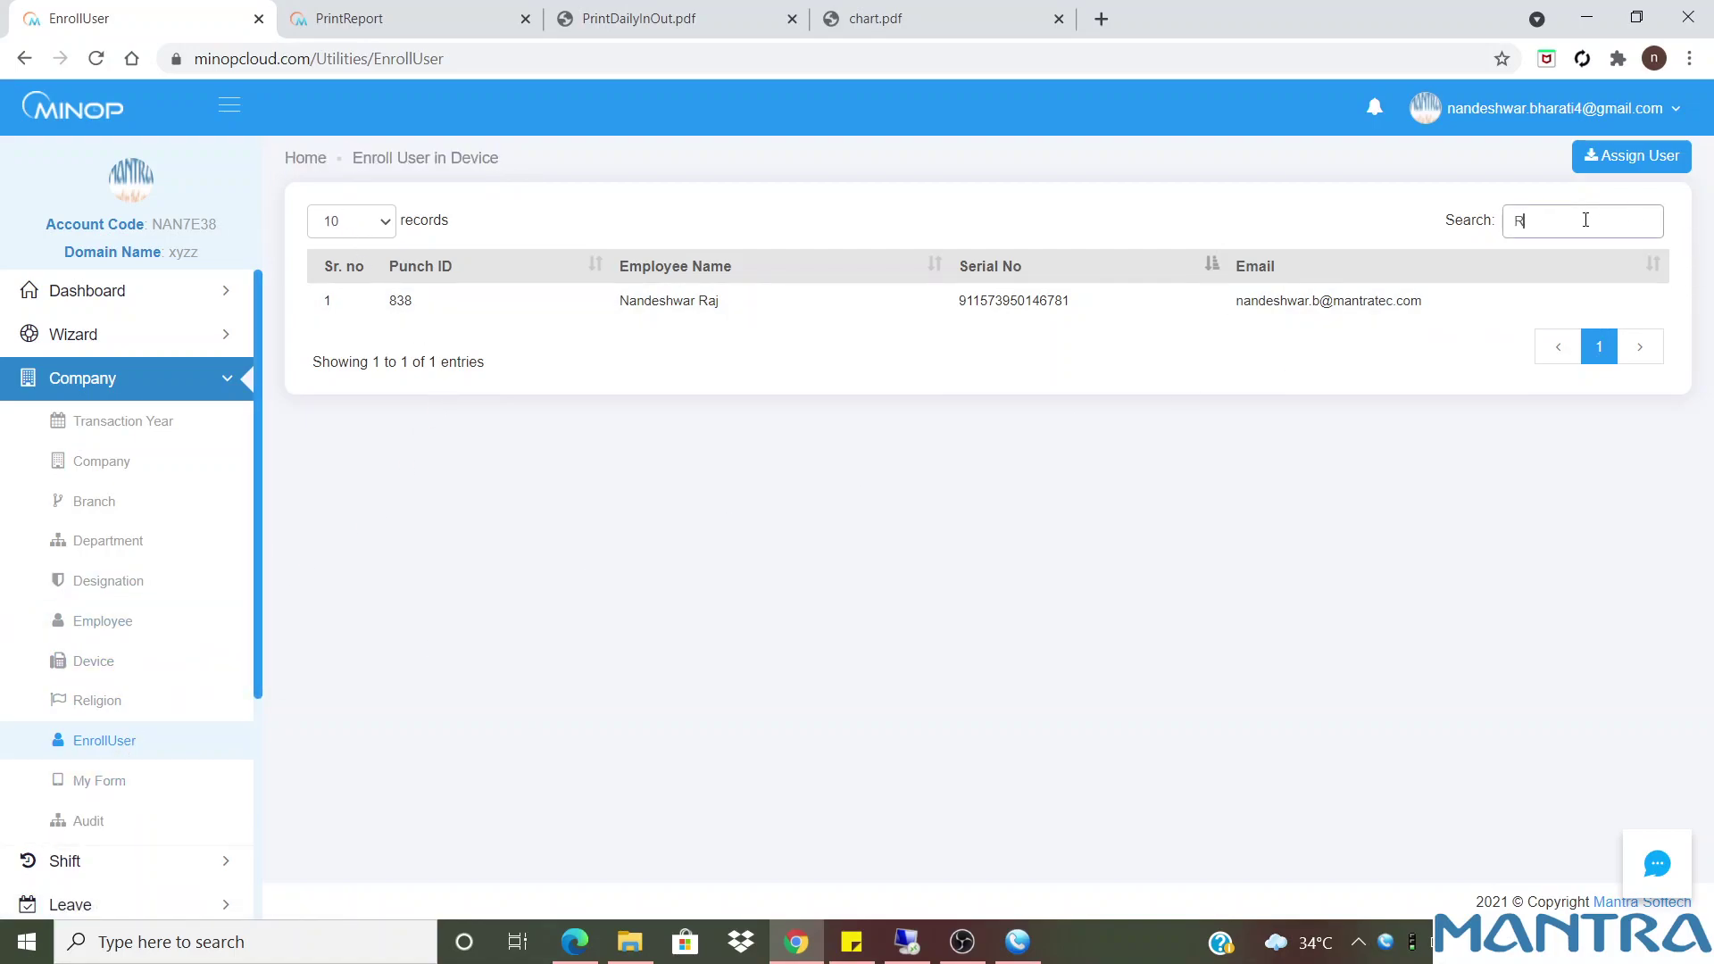
pyautogui.write('elated to MFS')
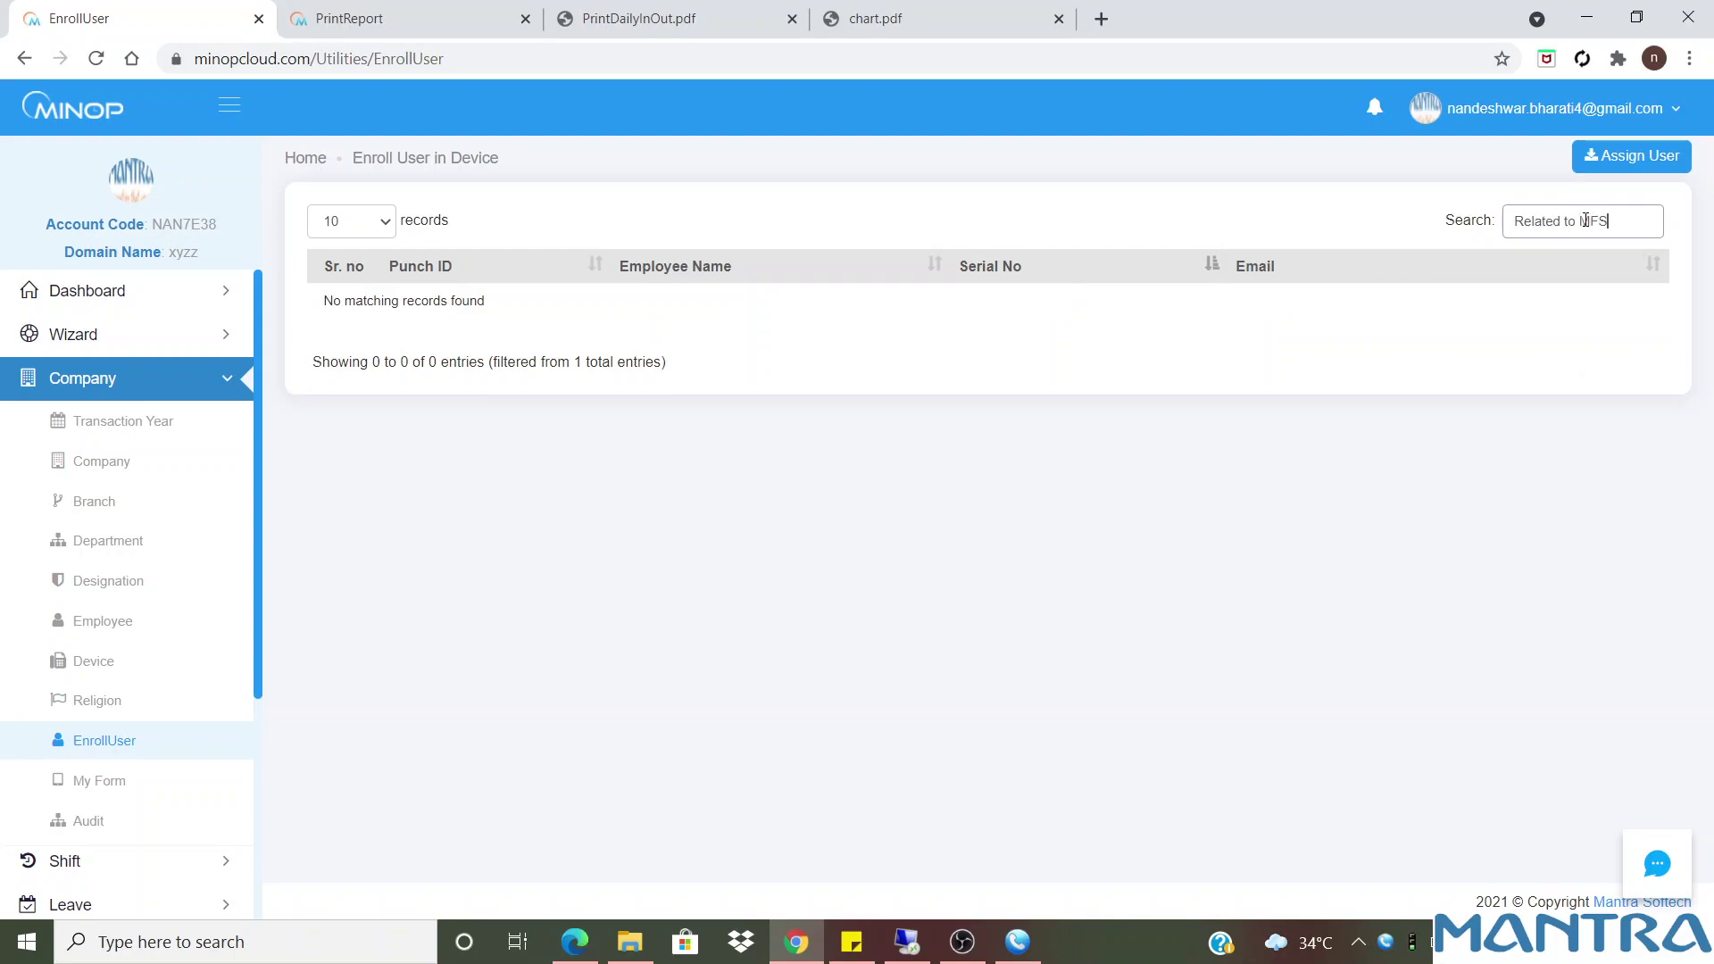
pyautogui.write(' tab users only')
pyautogui.moveTo(1656, 220); pyautogui.dragTo(1457, 225)
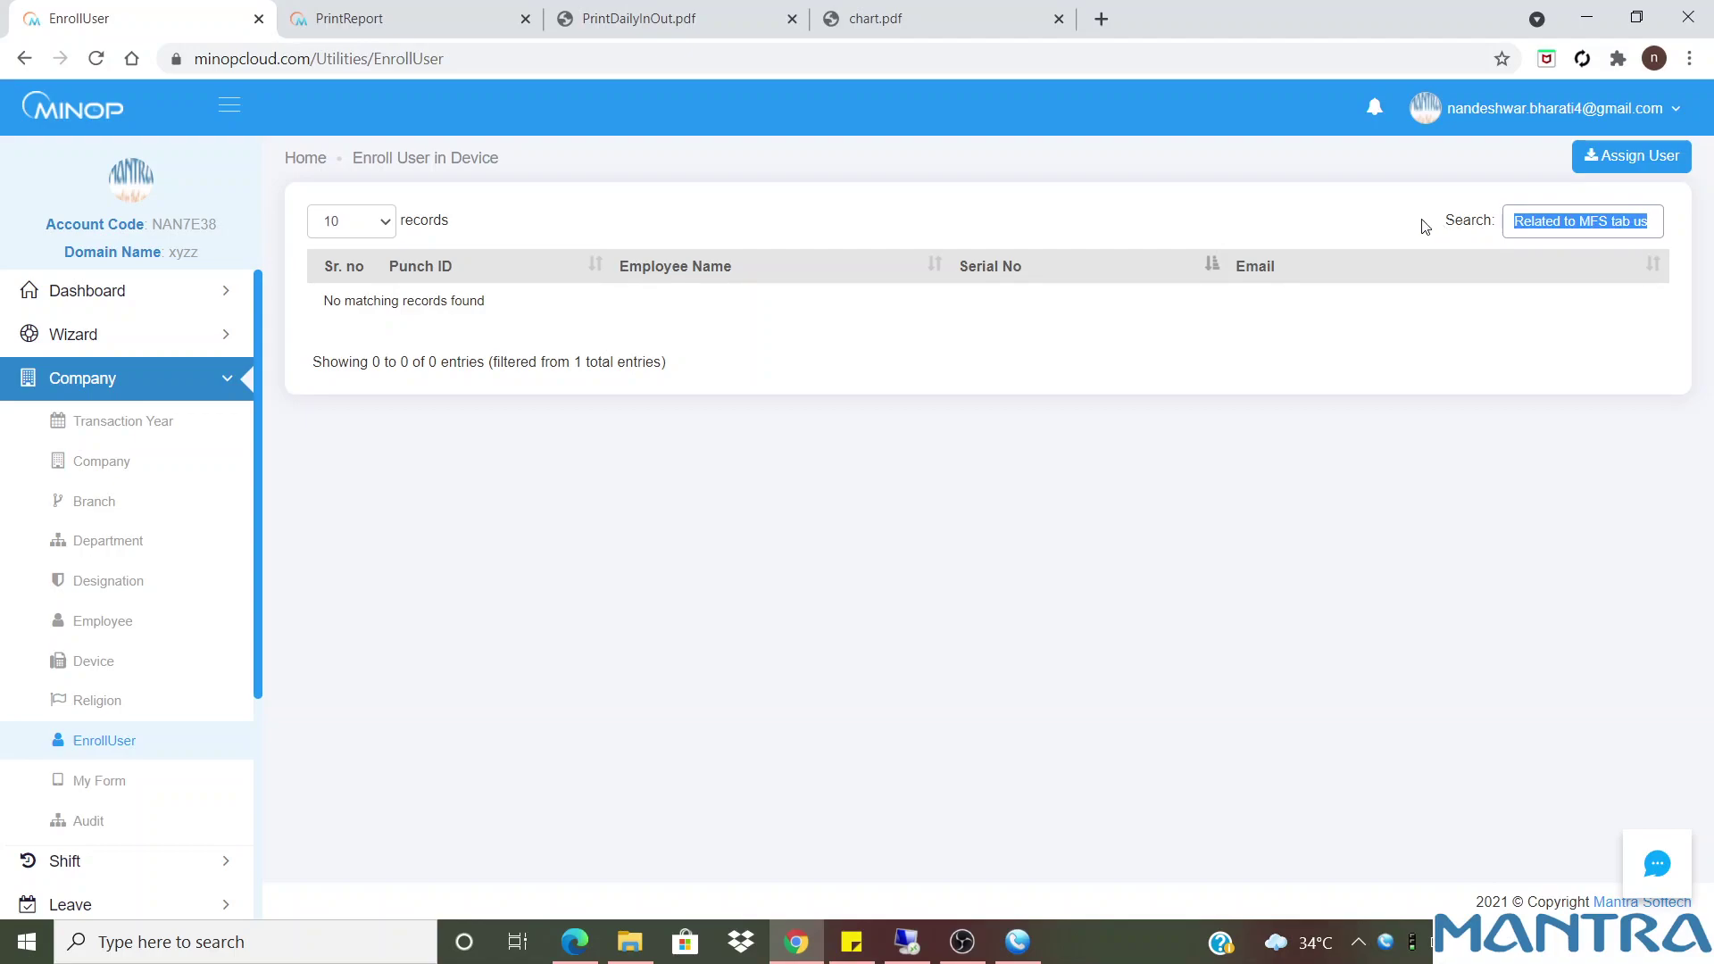
pyautogui.press('BackSpace')
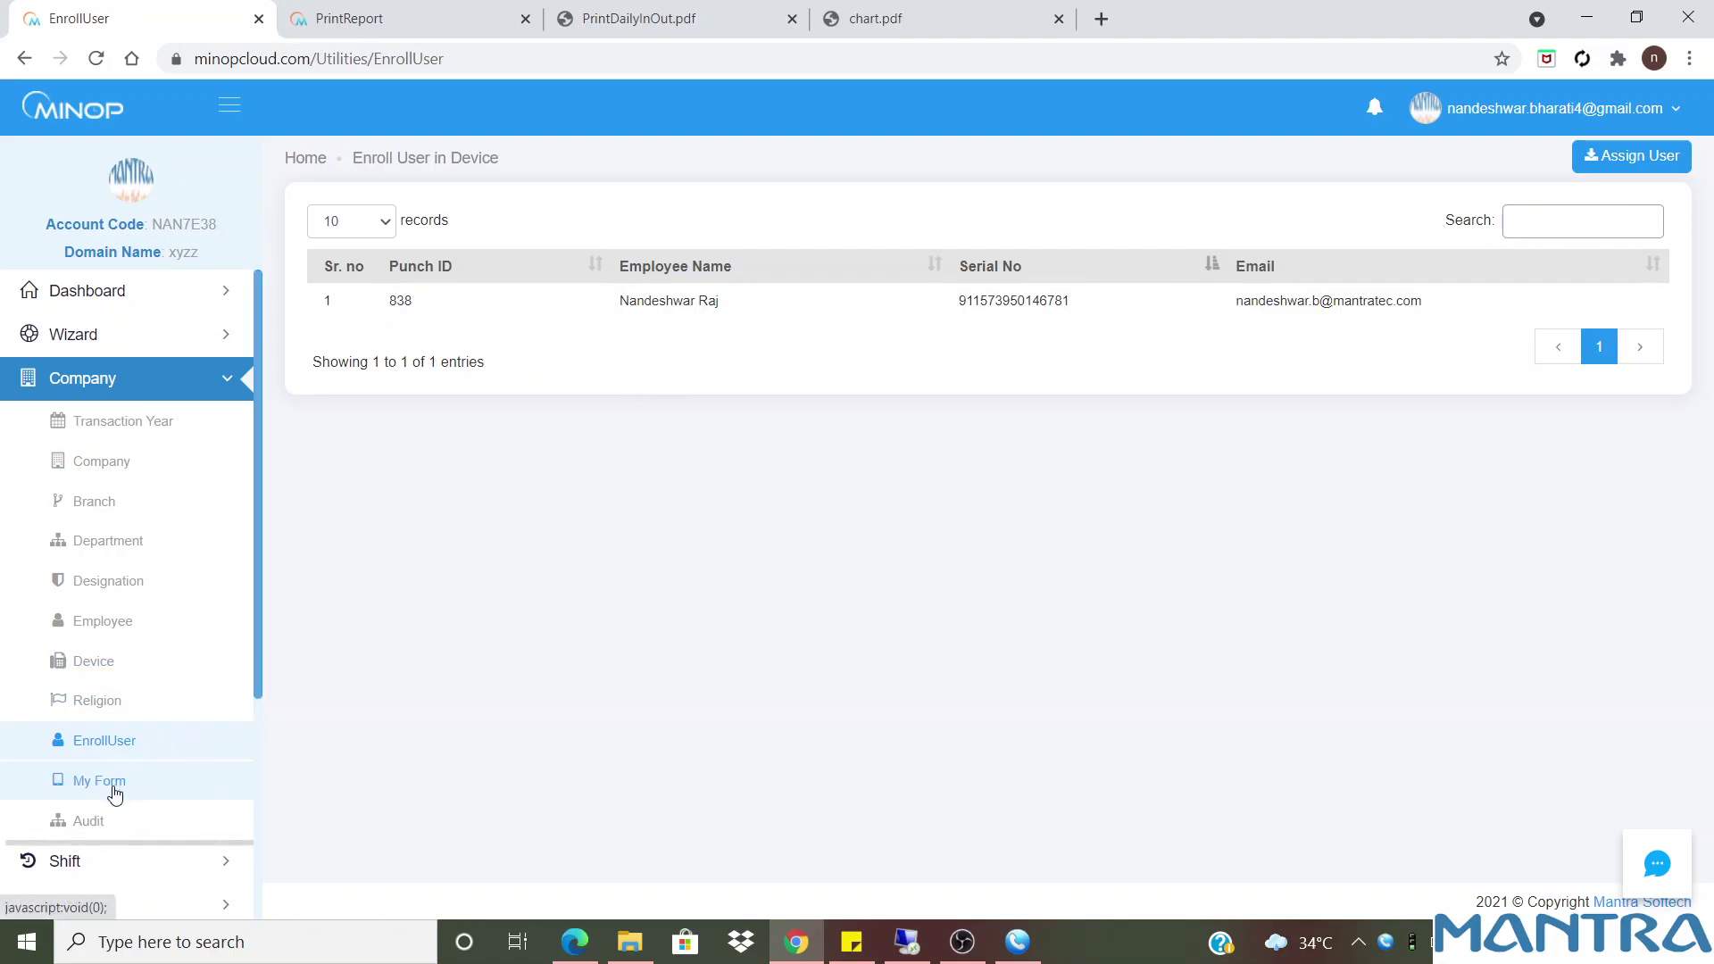
pyautogui.click(118, 789)
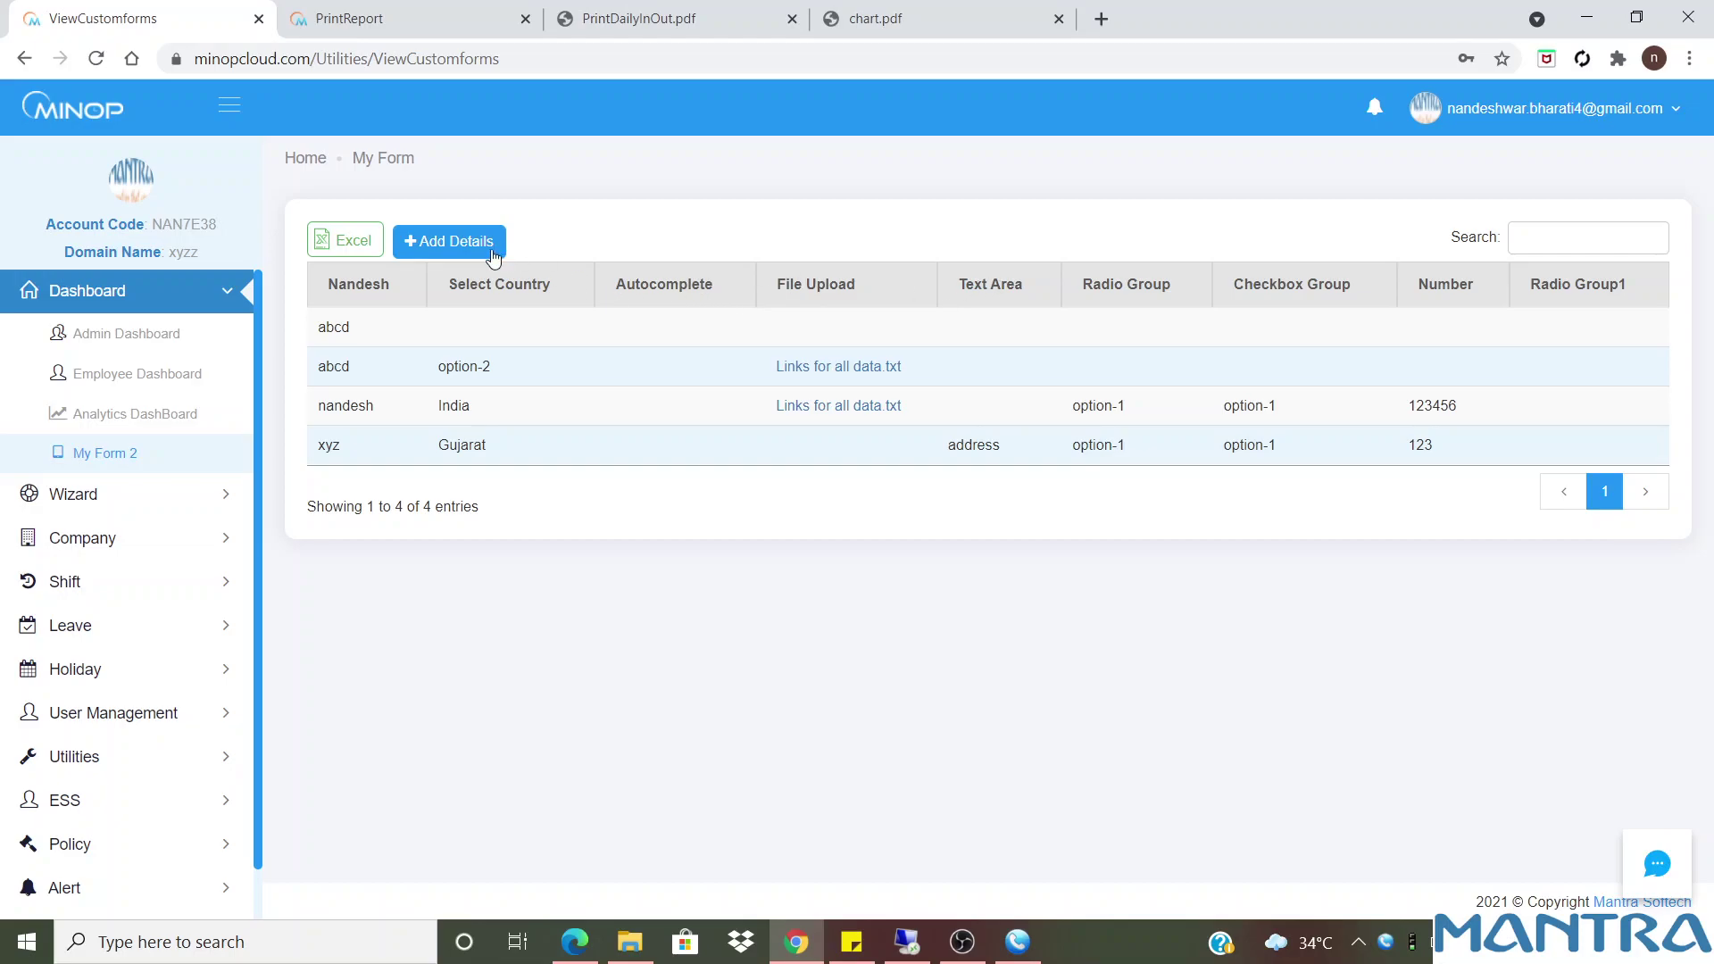
# Open a blank My Form entry, untick Option 1, and return to the entries list
pyautogui.click(462, 239)
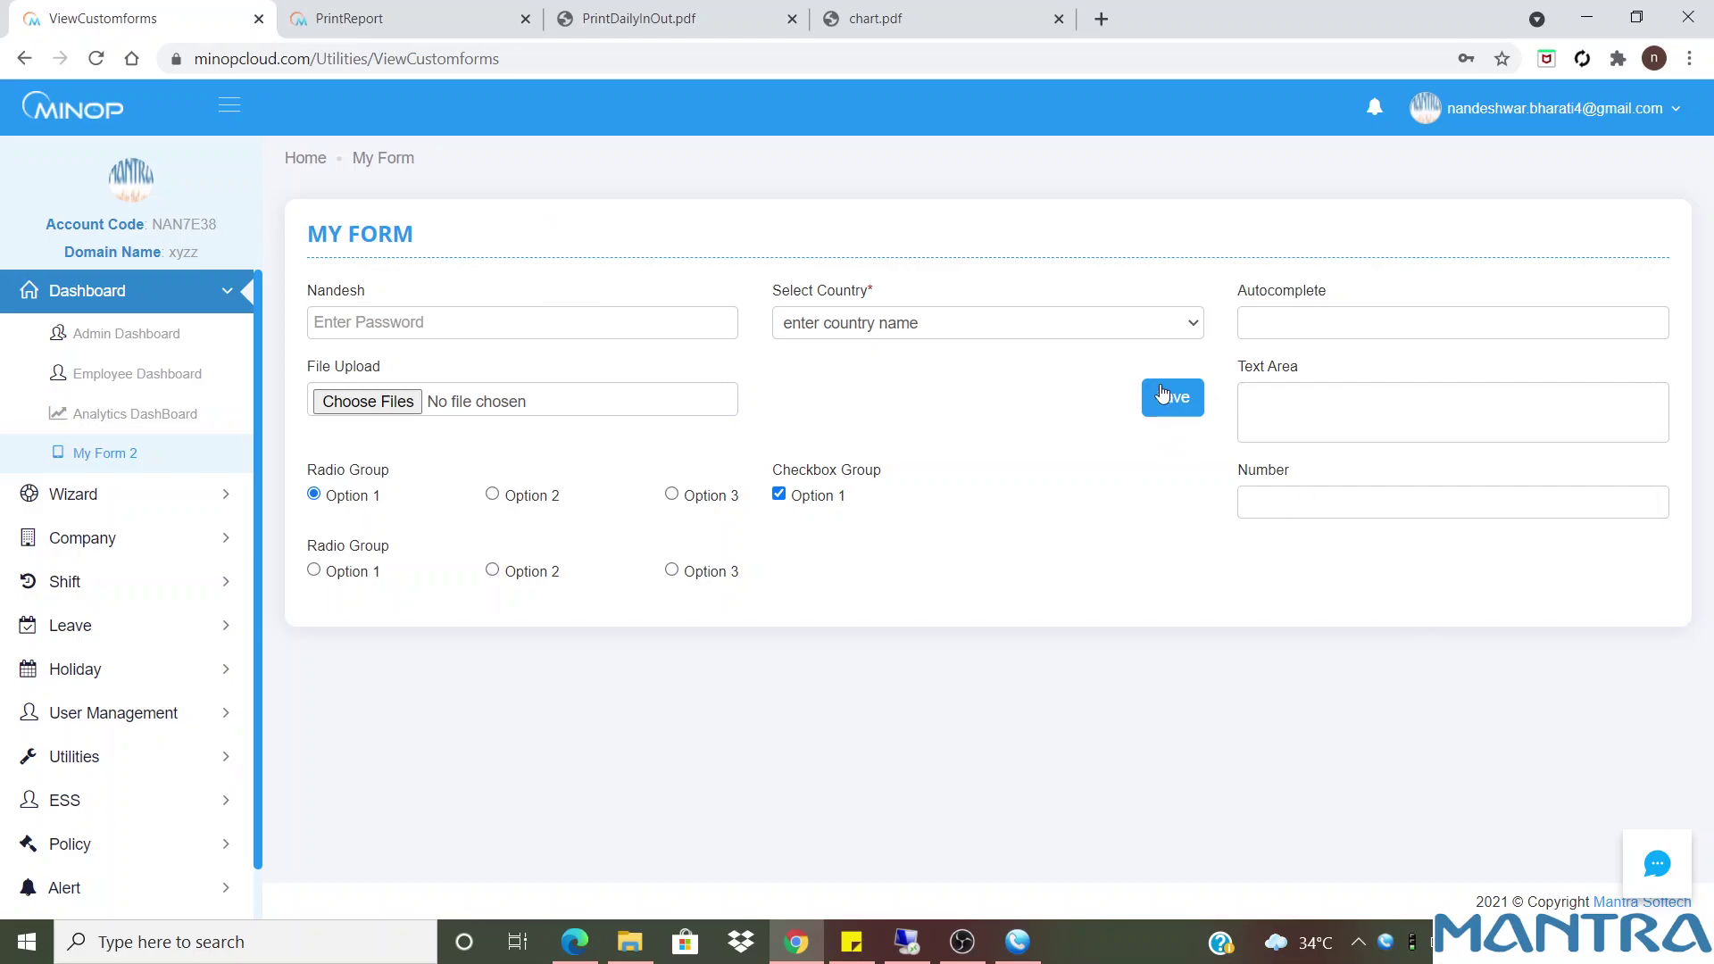
pyautogui.click(828, 504)
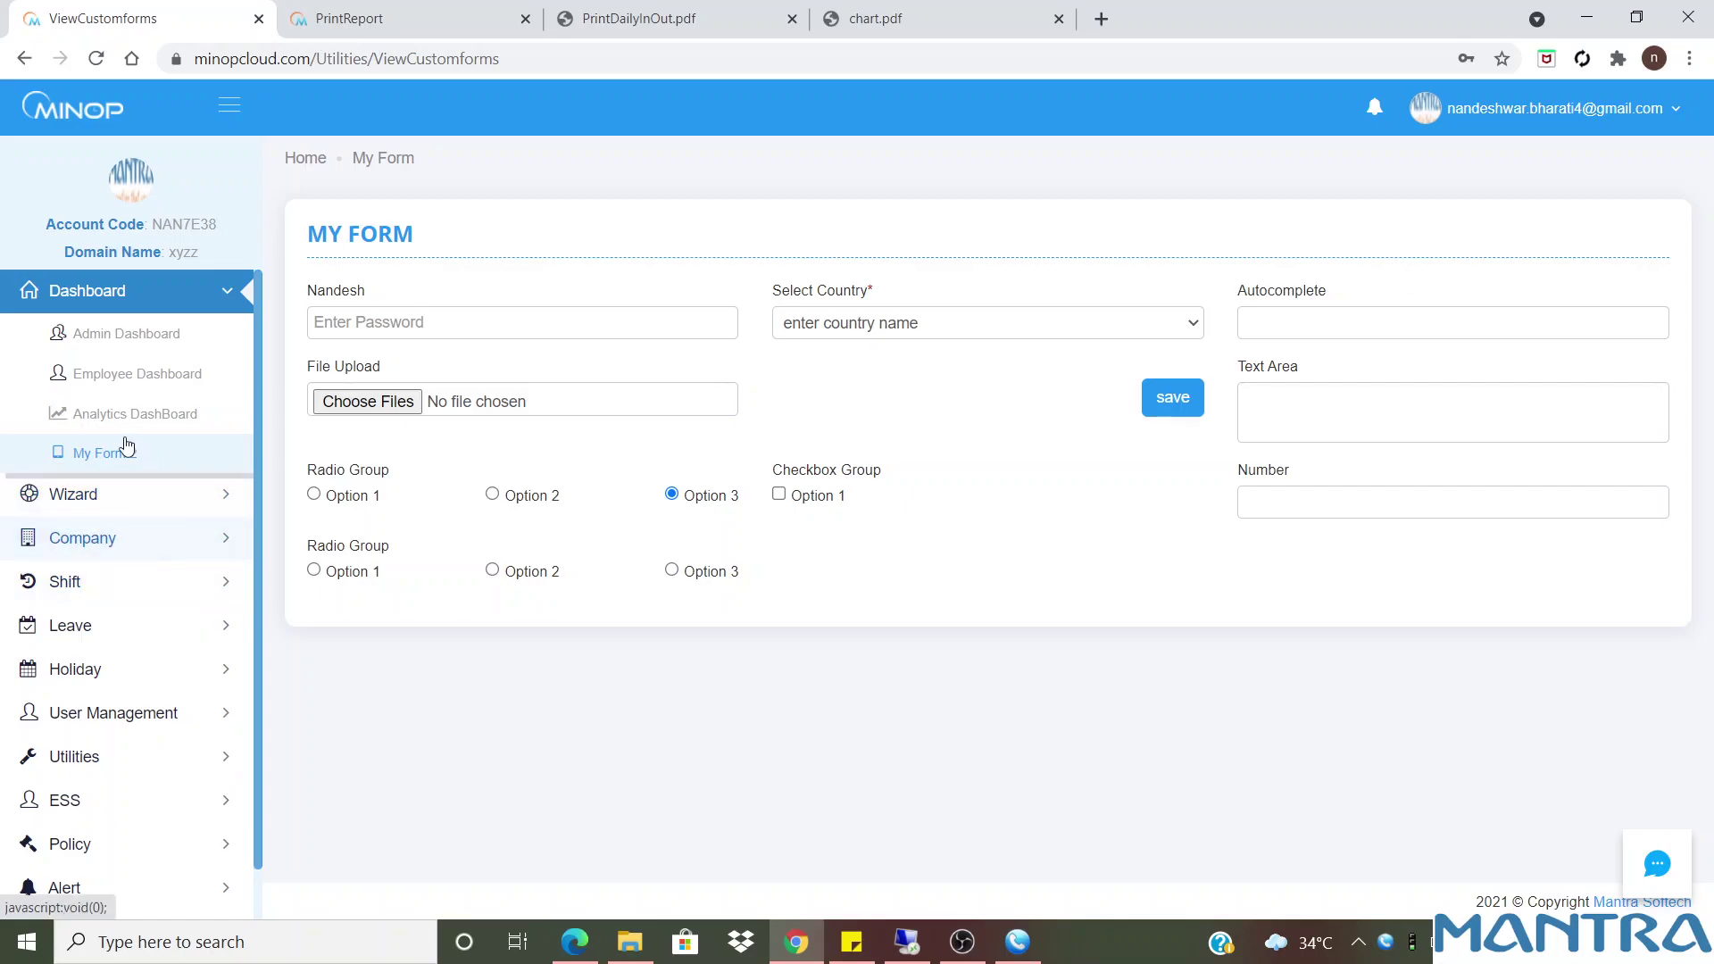
pyautogui.click(120, 541)
pyautogui.scroll(-3, 116, 625)
pyautogui.click(123, 697)
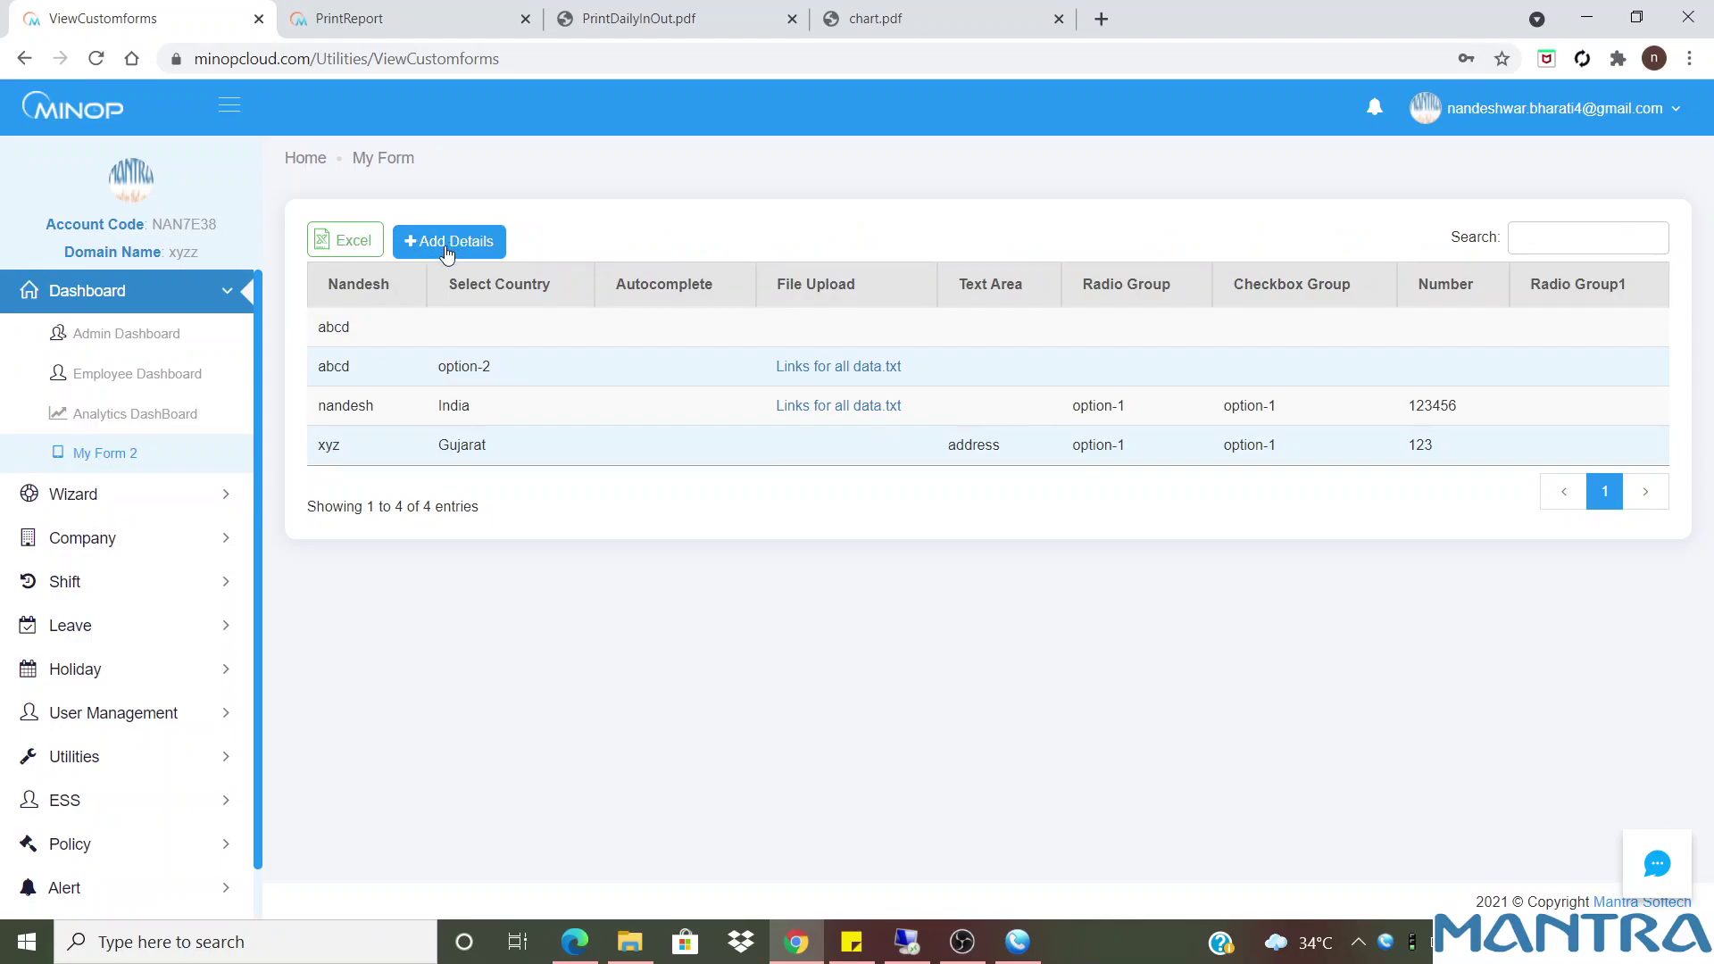
# Highlight the four My Form entries and expand the Utilities section
pyautogui.moveTo(323, 324); pyautogui.dragTo(1575, 446)
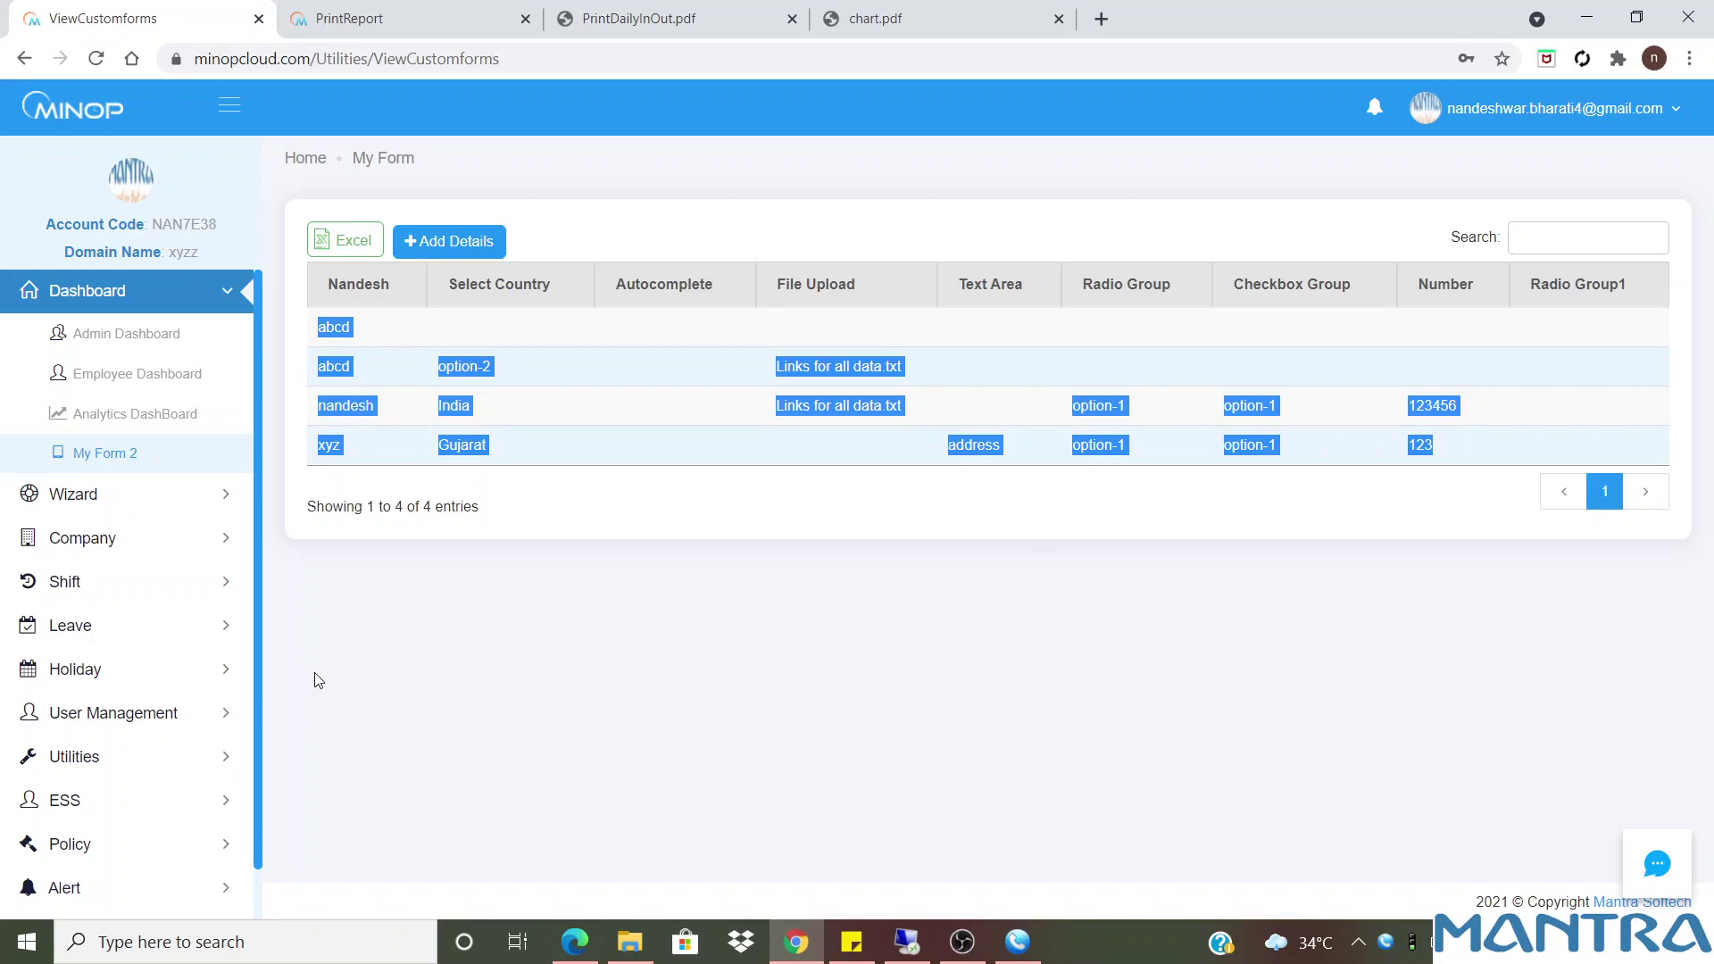
pyautogui.click(85, 776)
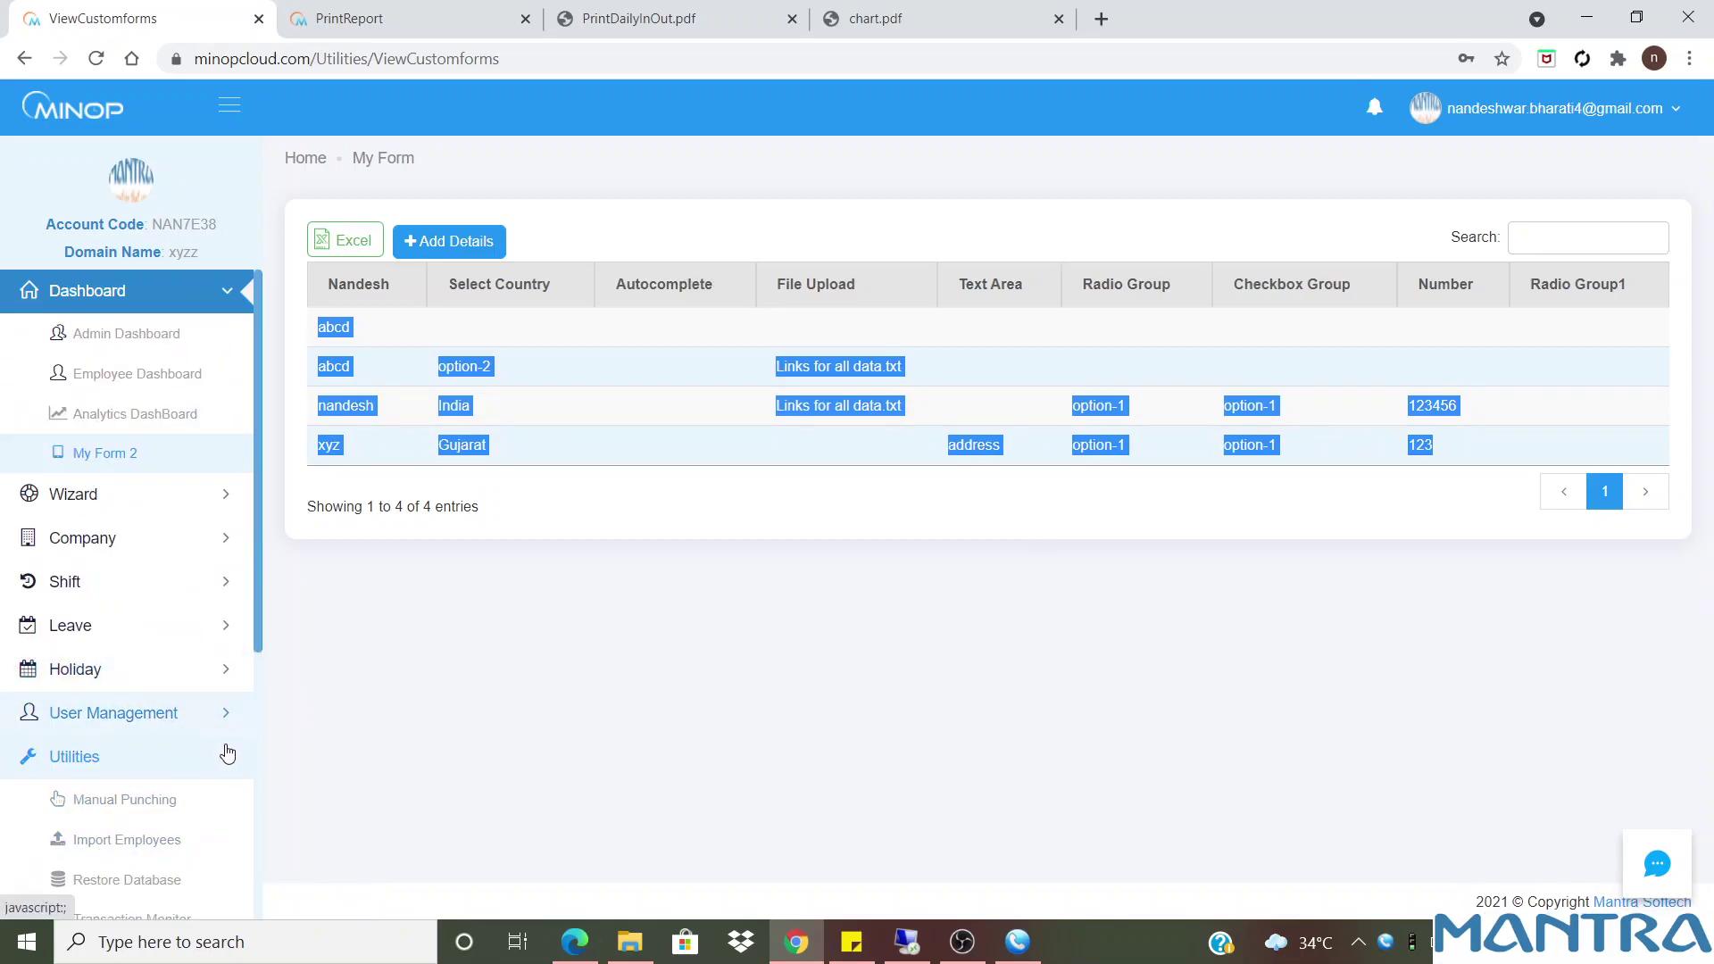
pyautogui.scroll(-2, 253, 857)
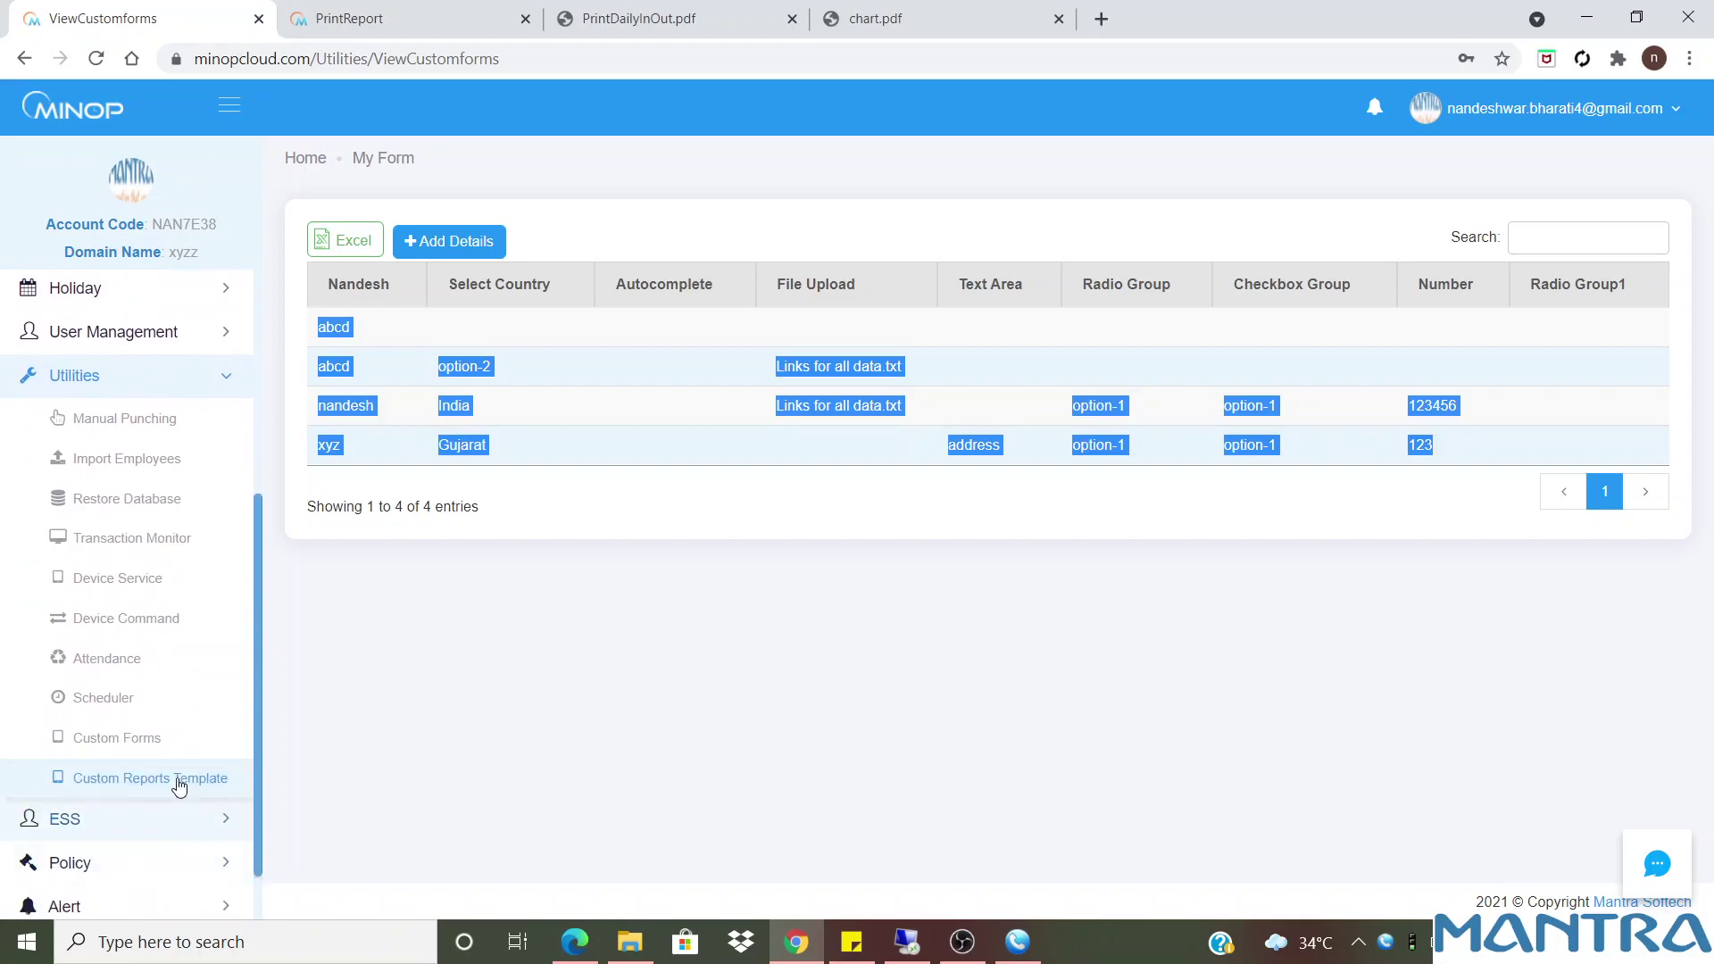
# Open My Form in the custom forms builder, keeping Company as its parent menu
pyautogui.click(134, 748)
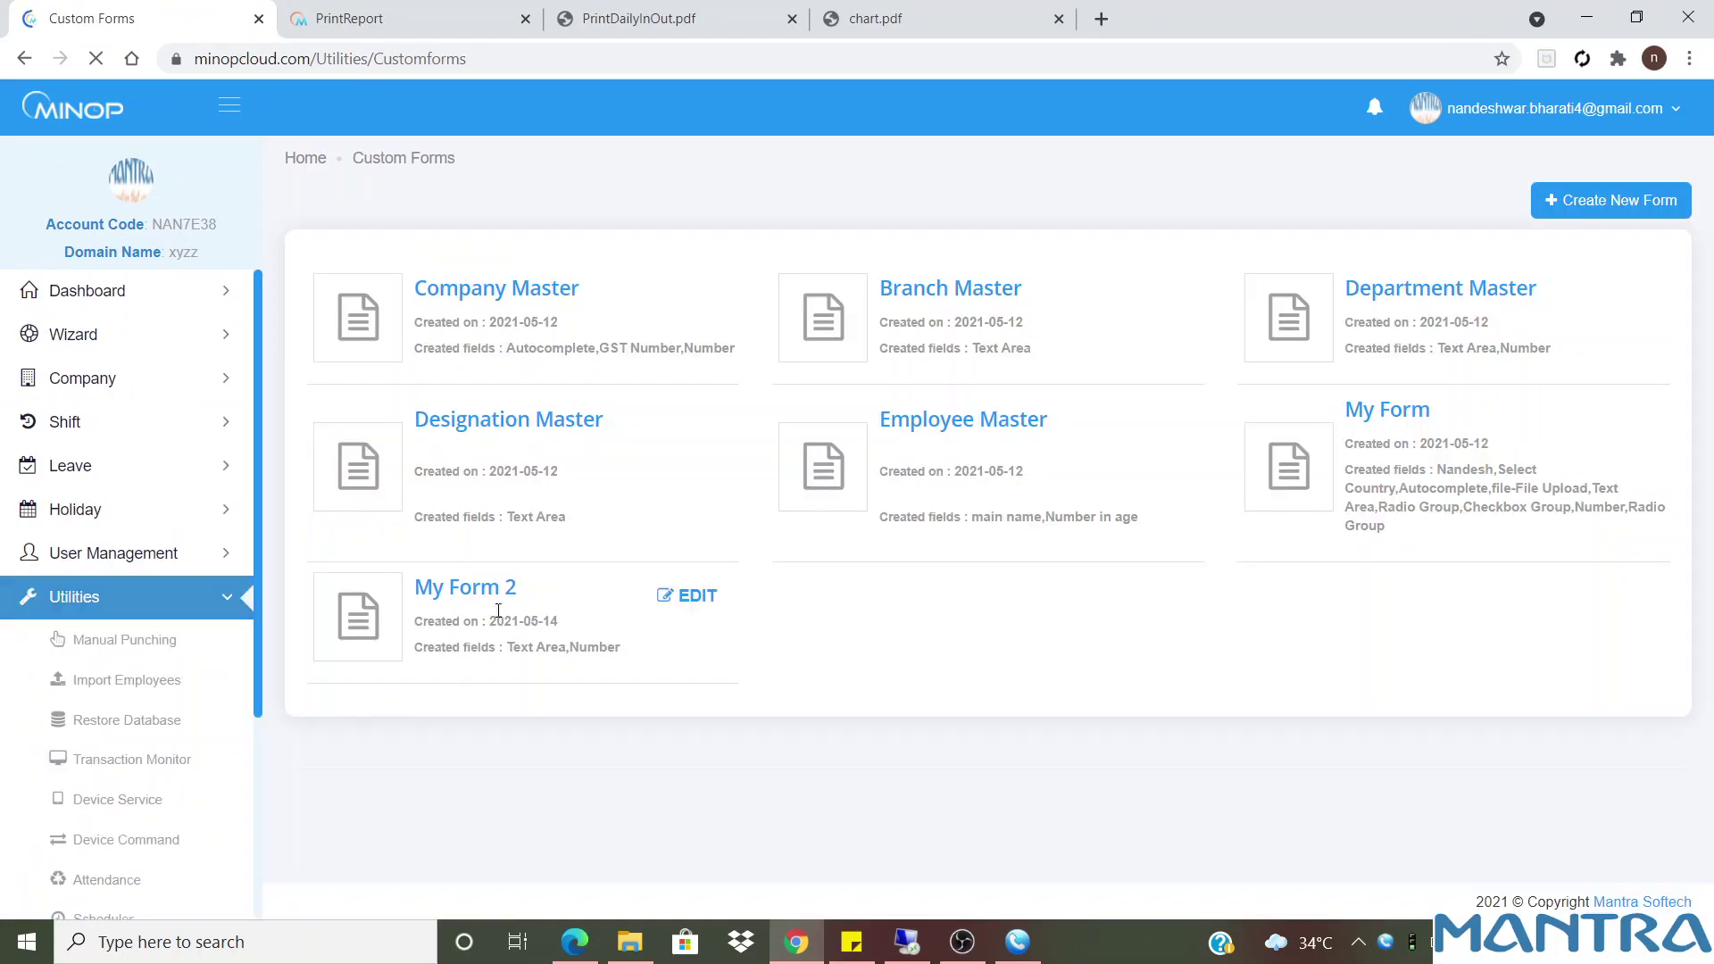
pyautogui.moveTo(1439, 416); pyautogui.dragTo(1336, 418)
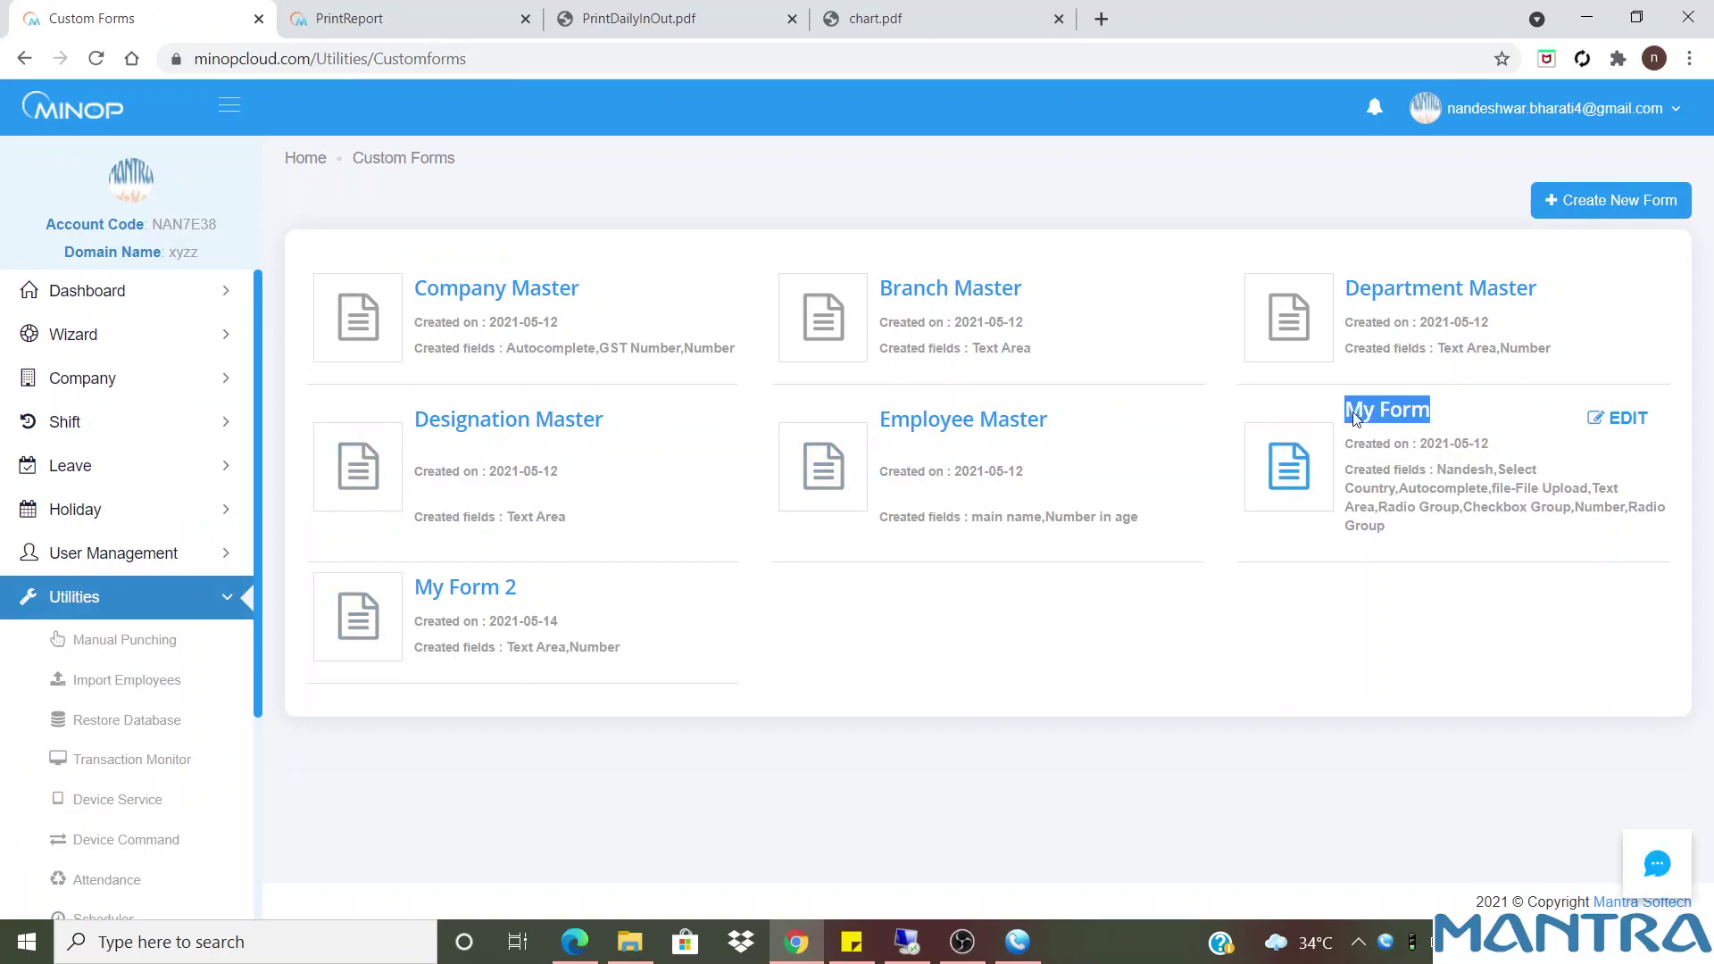
pyautogui.click(1612, 423)
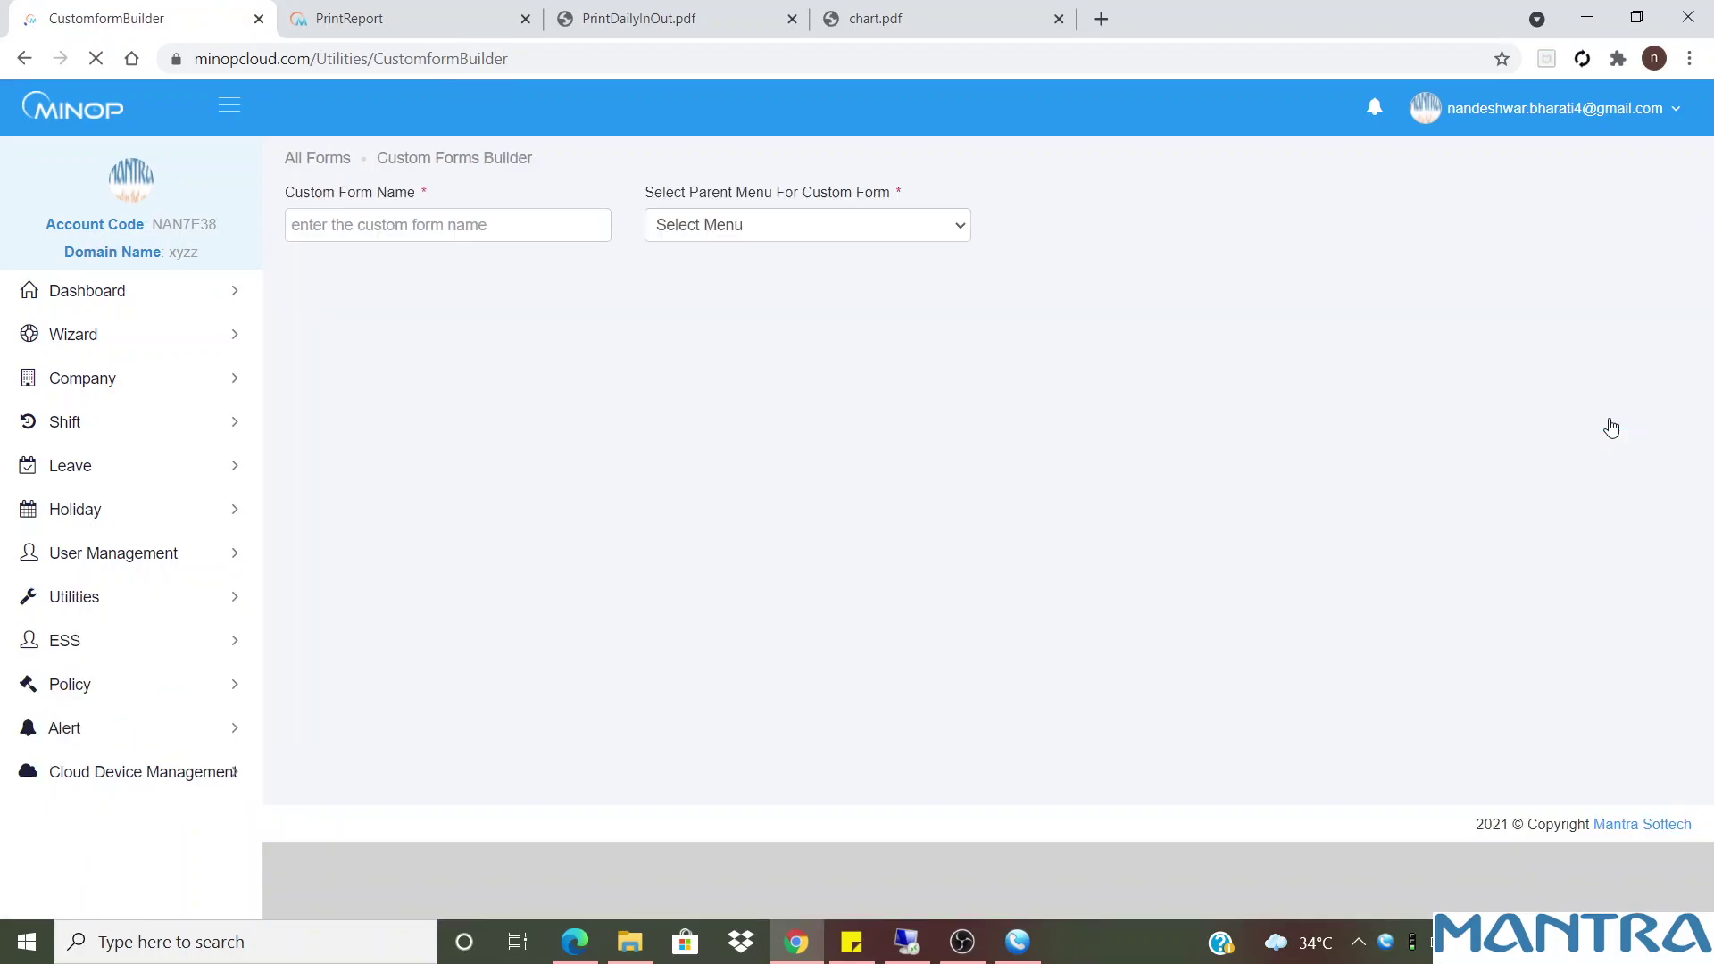
pyautogui.click(750, 226)
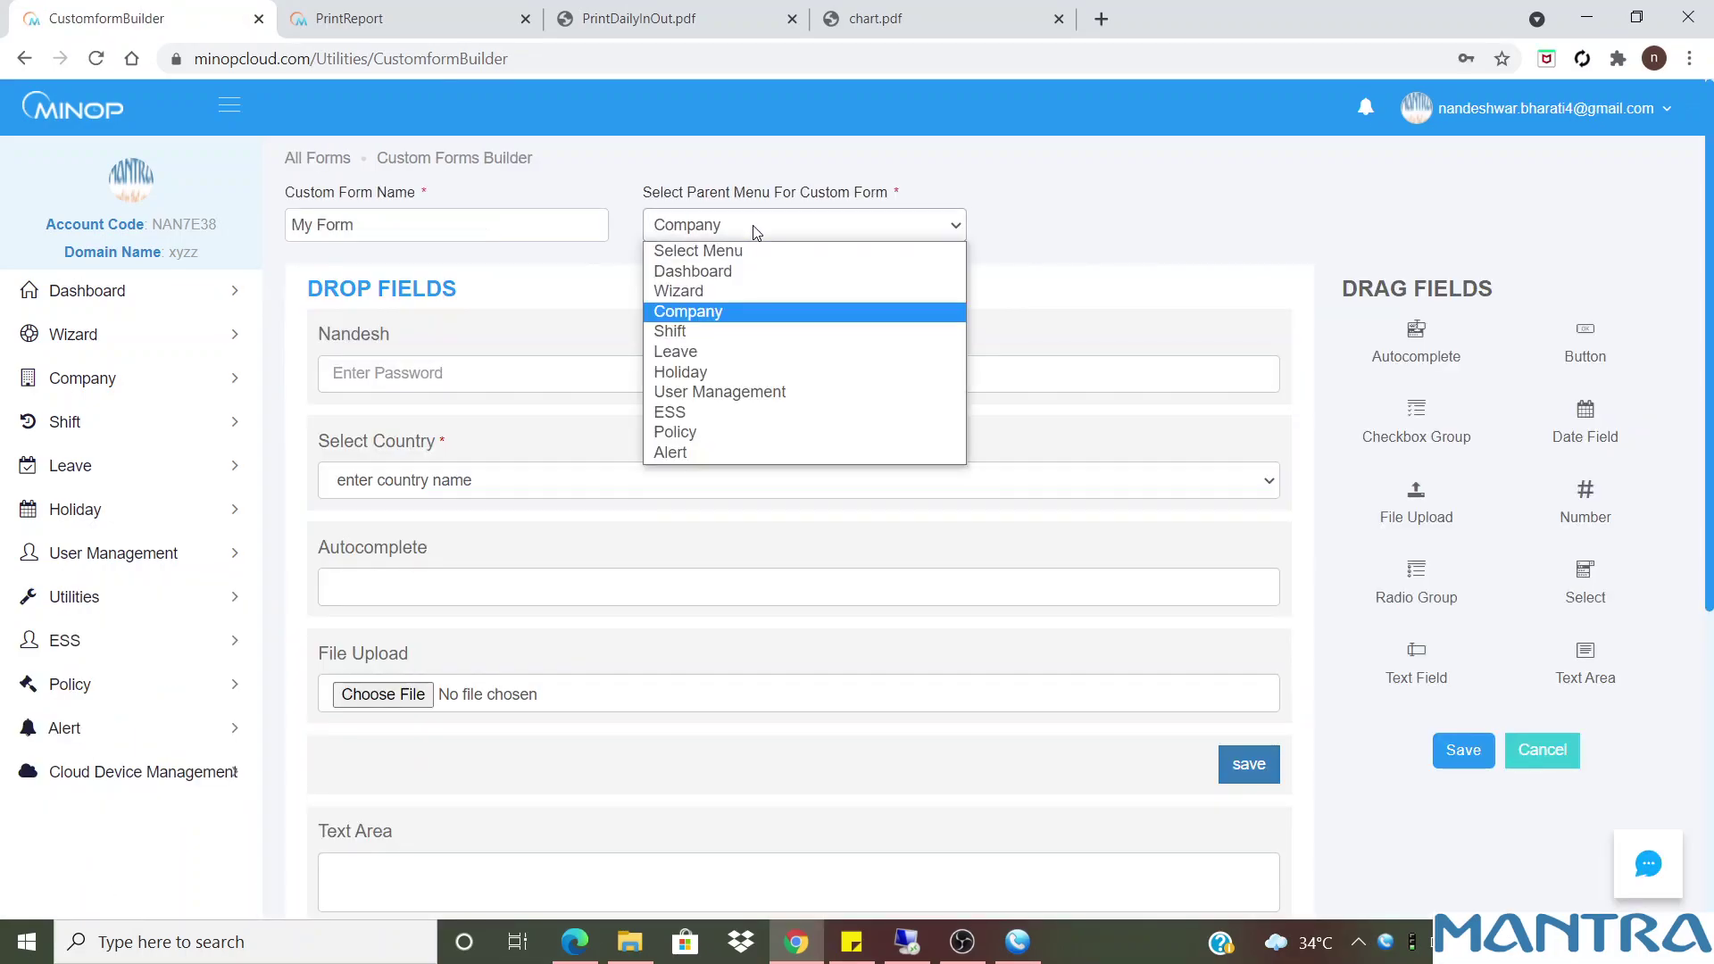
pyautogui.click(700, 230)
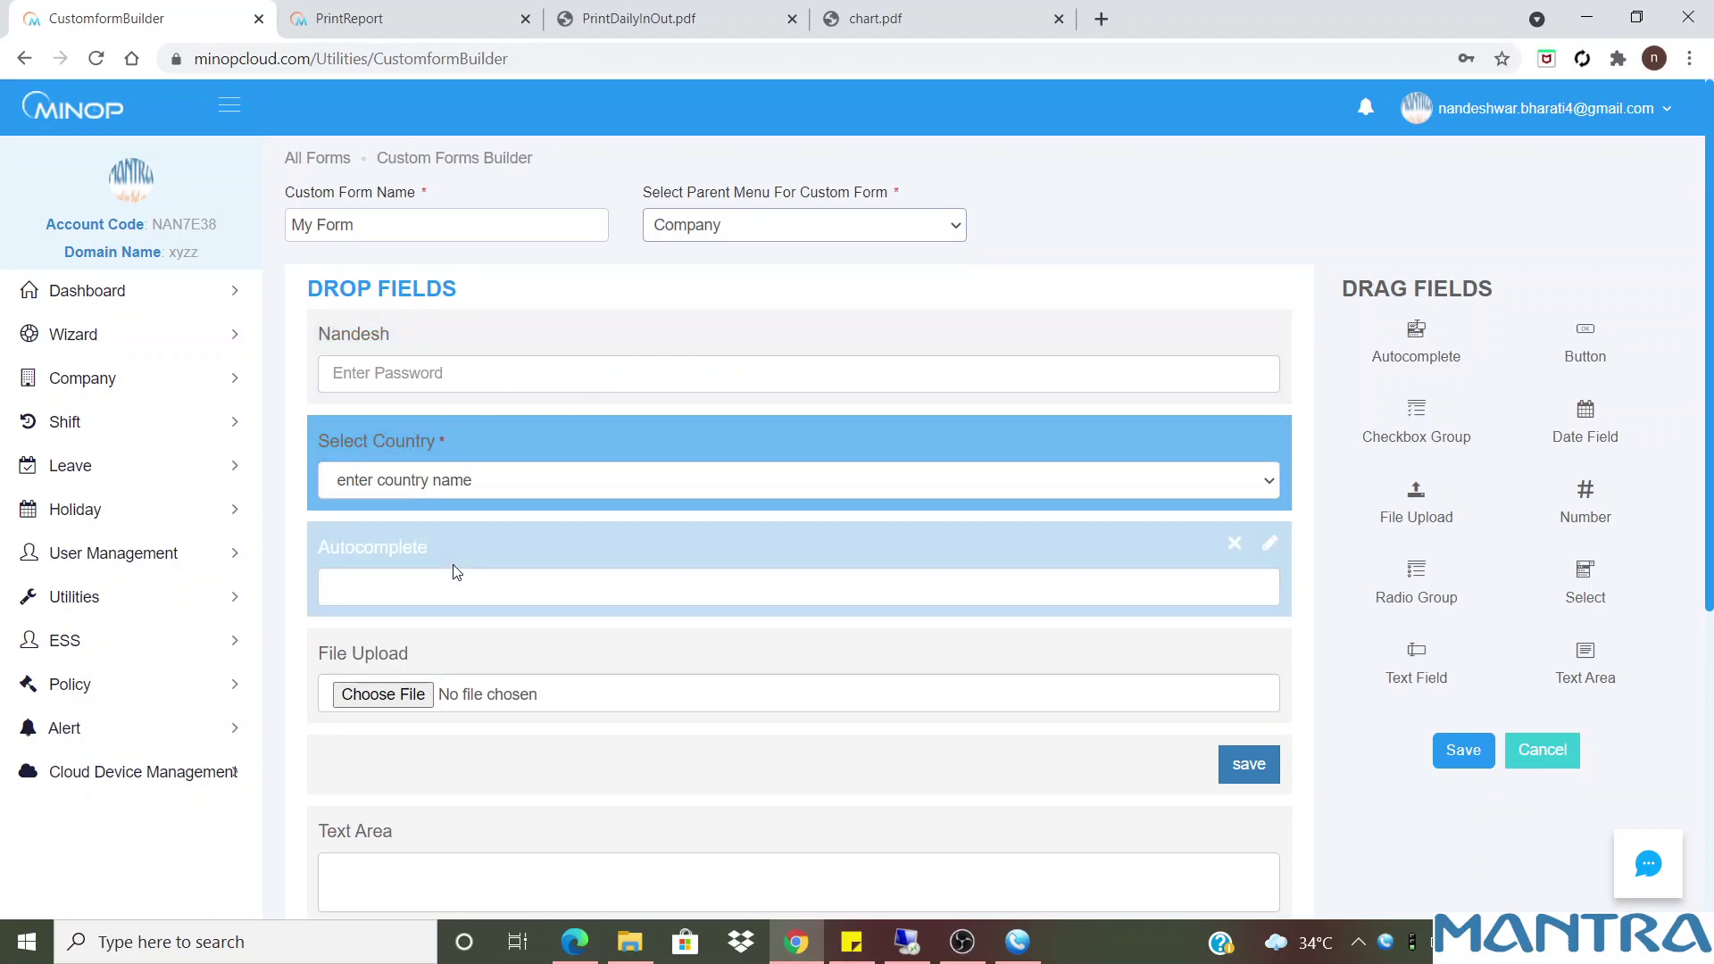
# Remove the Autocomplete and File Upload fields from My Form, confirming each removal
pyautogui.click(1235, 545)
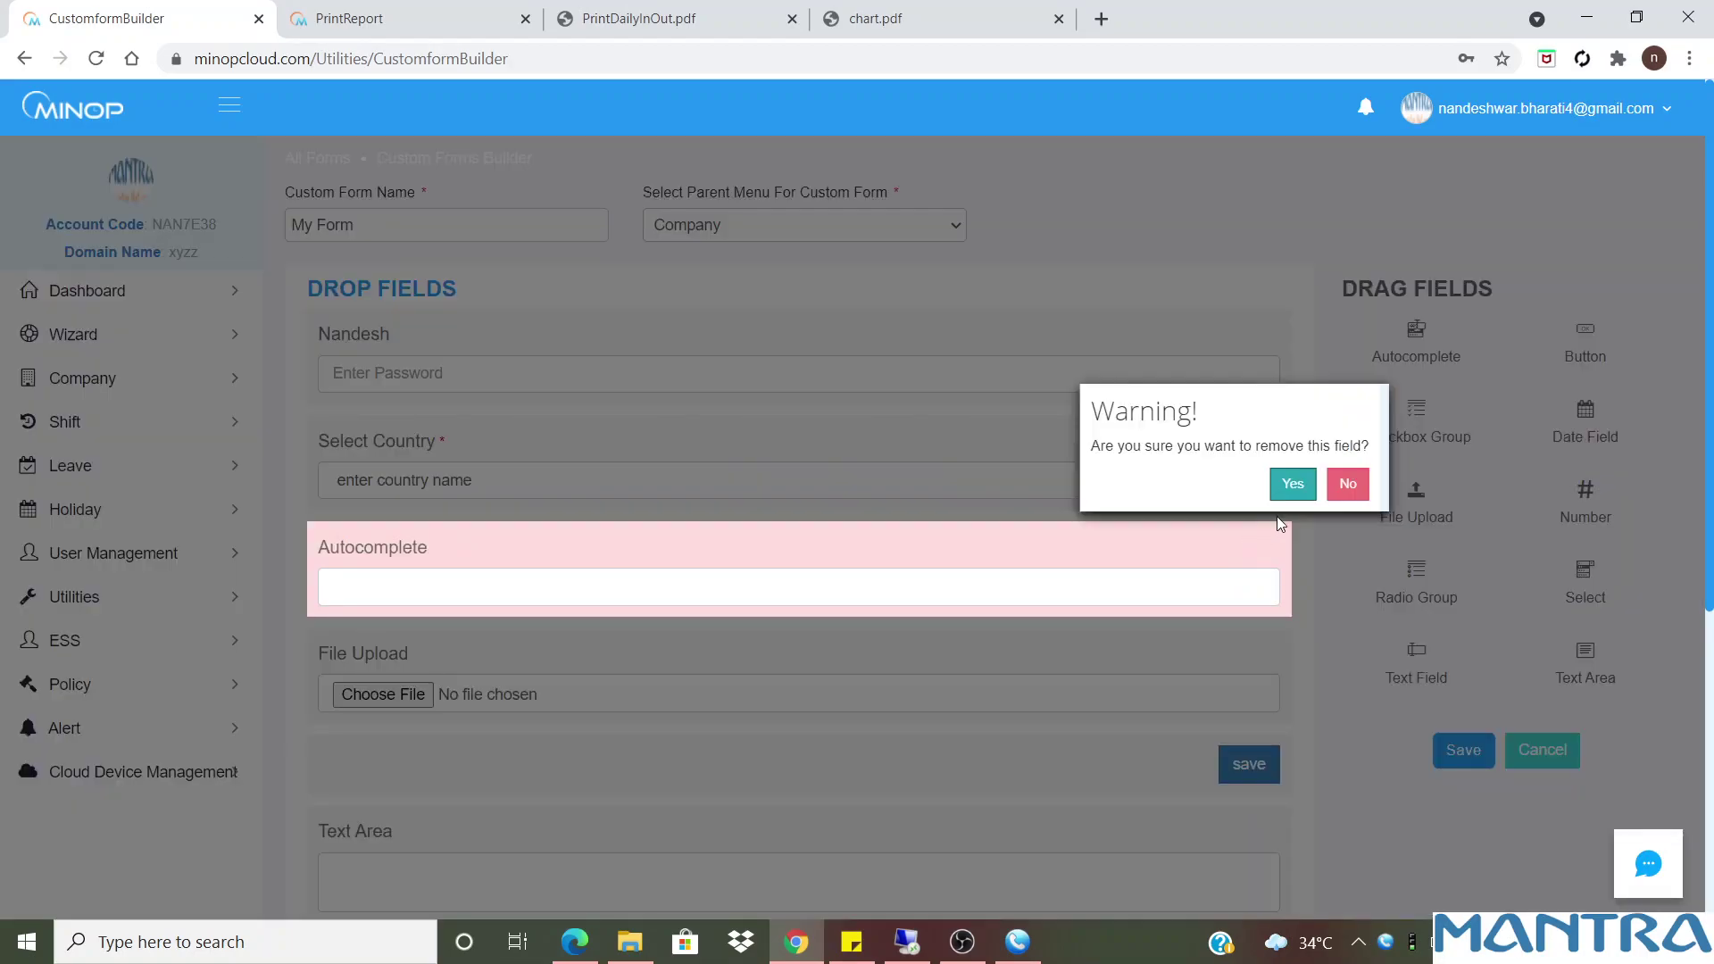
pyautogui.click(1291, 484)
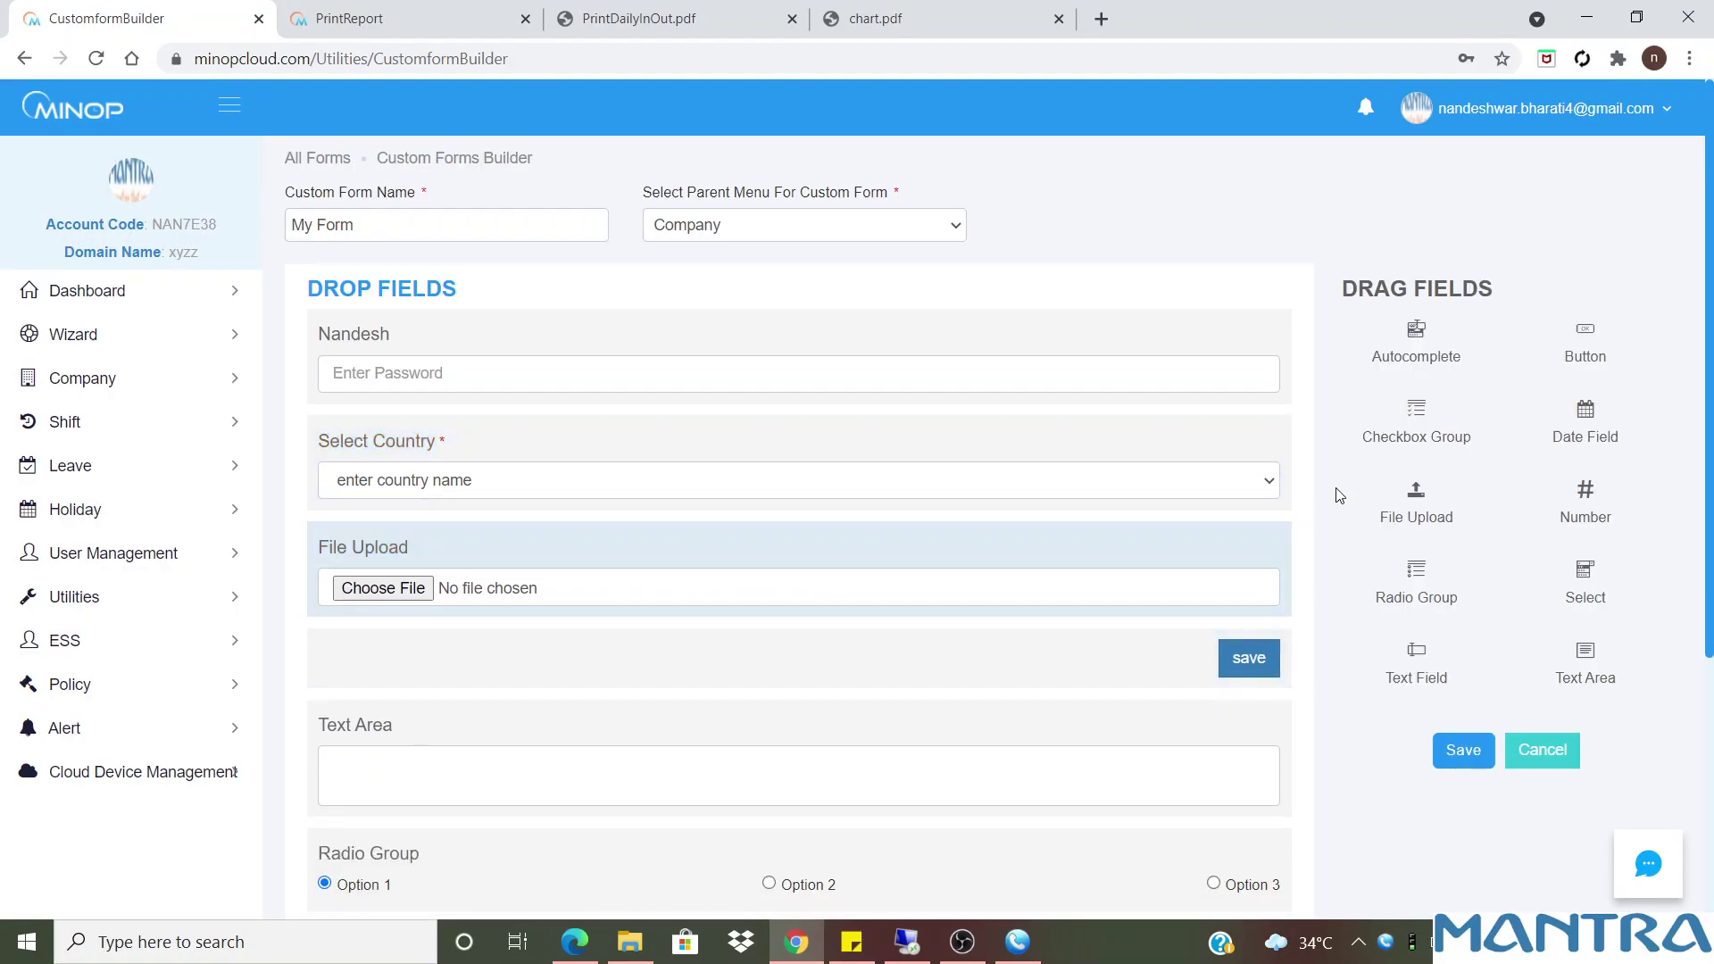
pyautogui.click(1235, 544)
pyautogui.click(1291, 484)
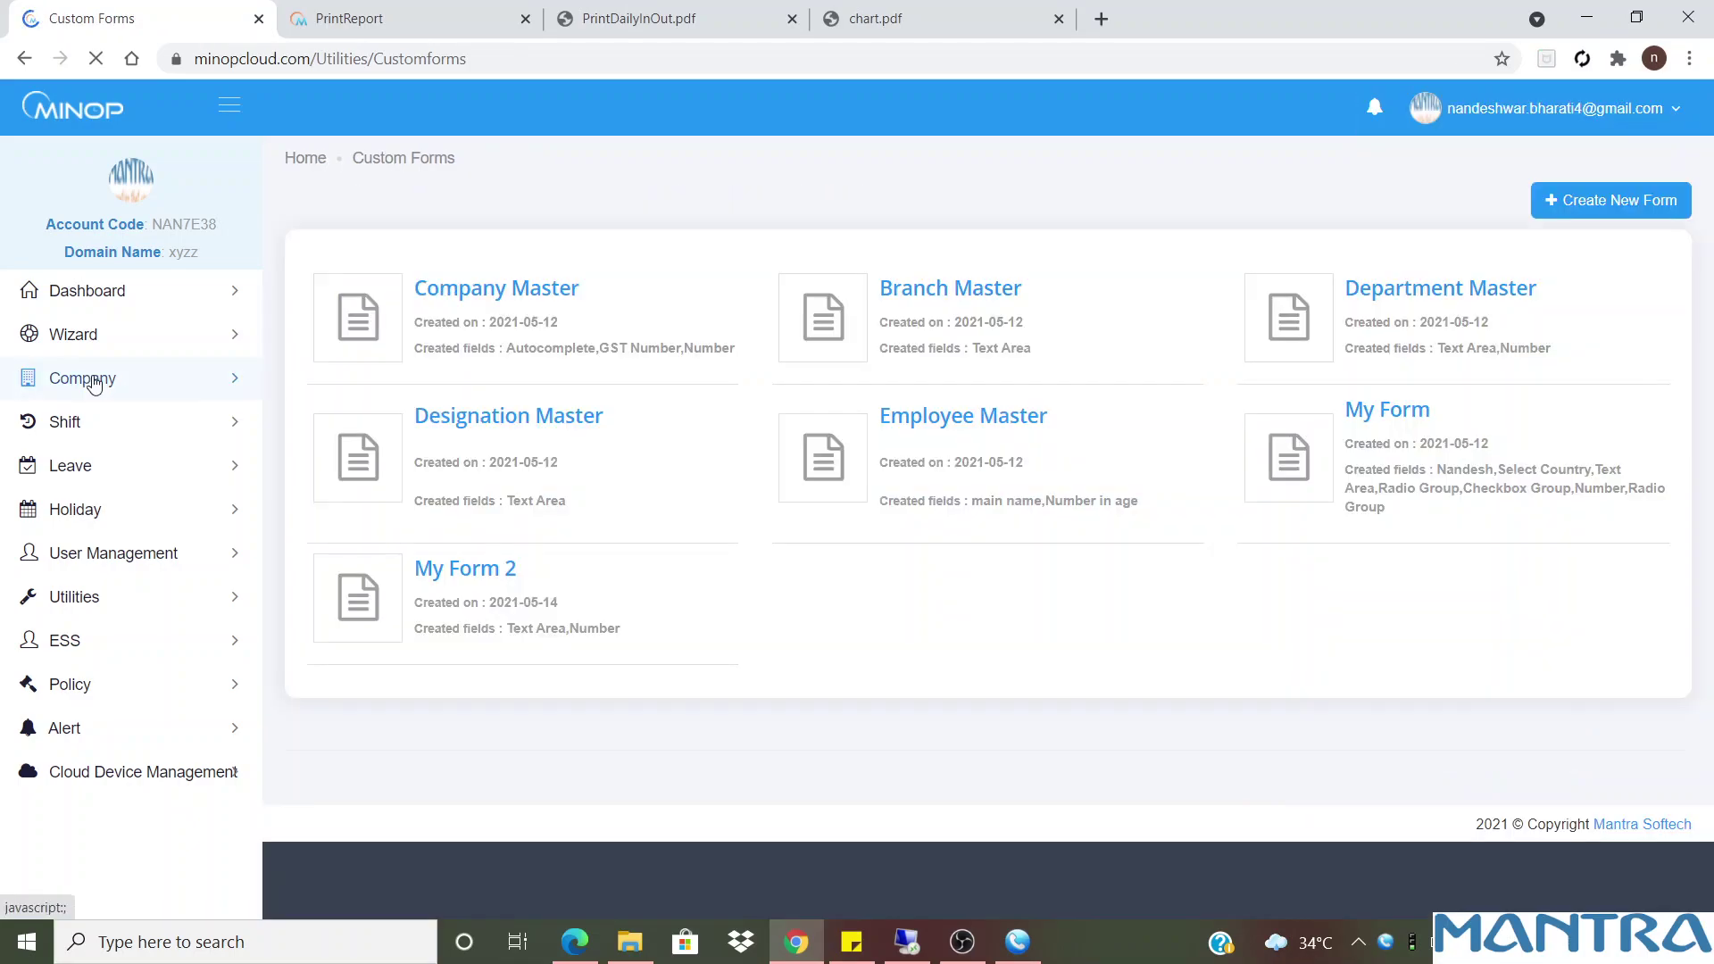
# Go to Company > My Form, view the existing entries, and open a blank Add Details form
pyautogui.click(98, 379)
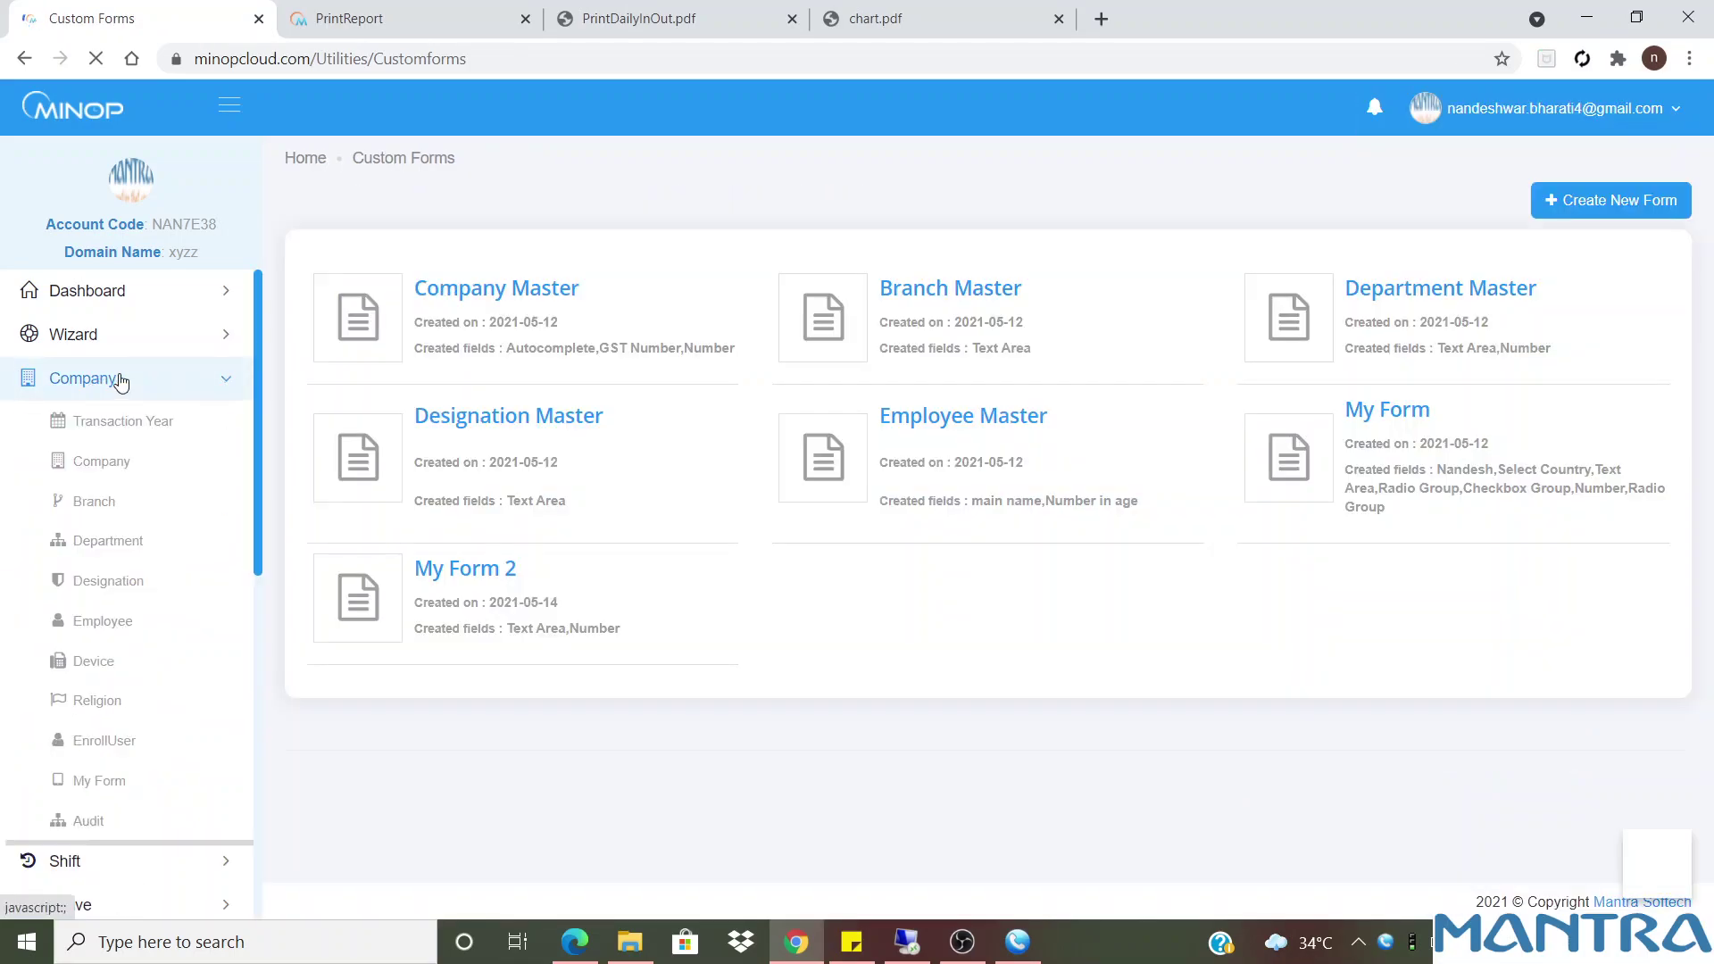
pyautogui.click(104, 735)
pyautogui.click(589, 623)
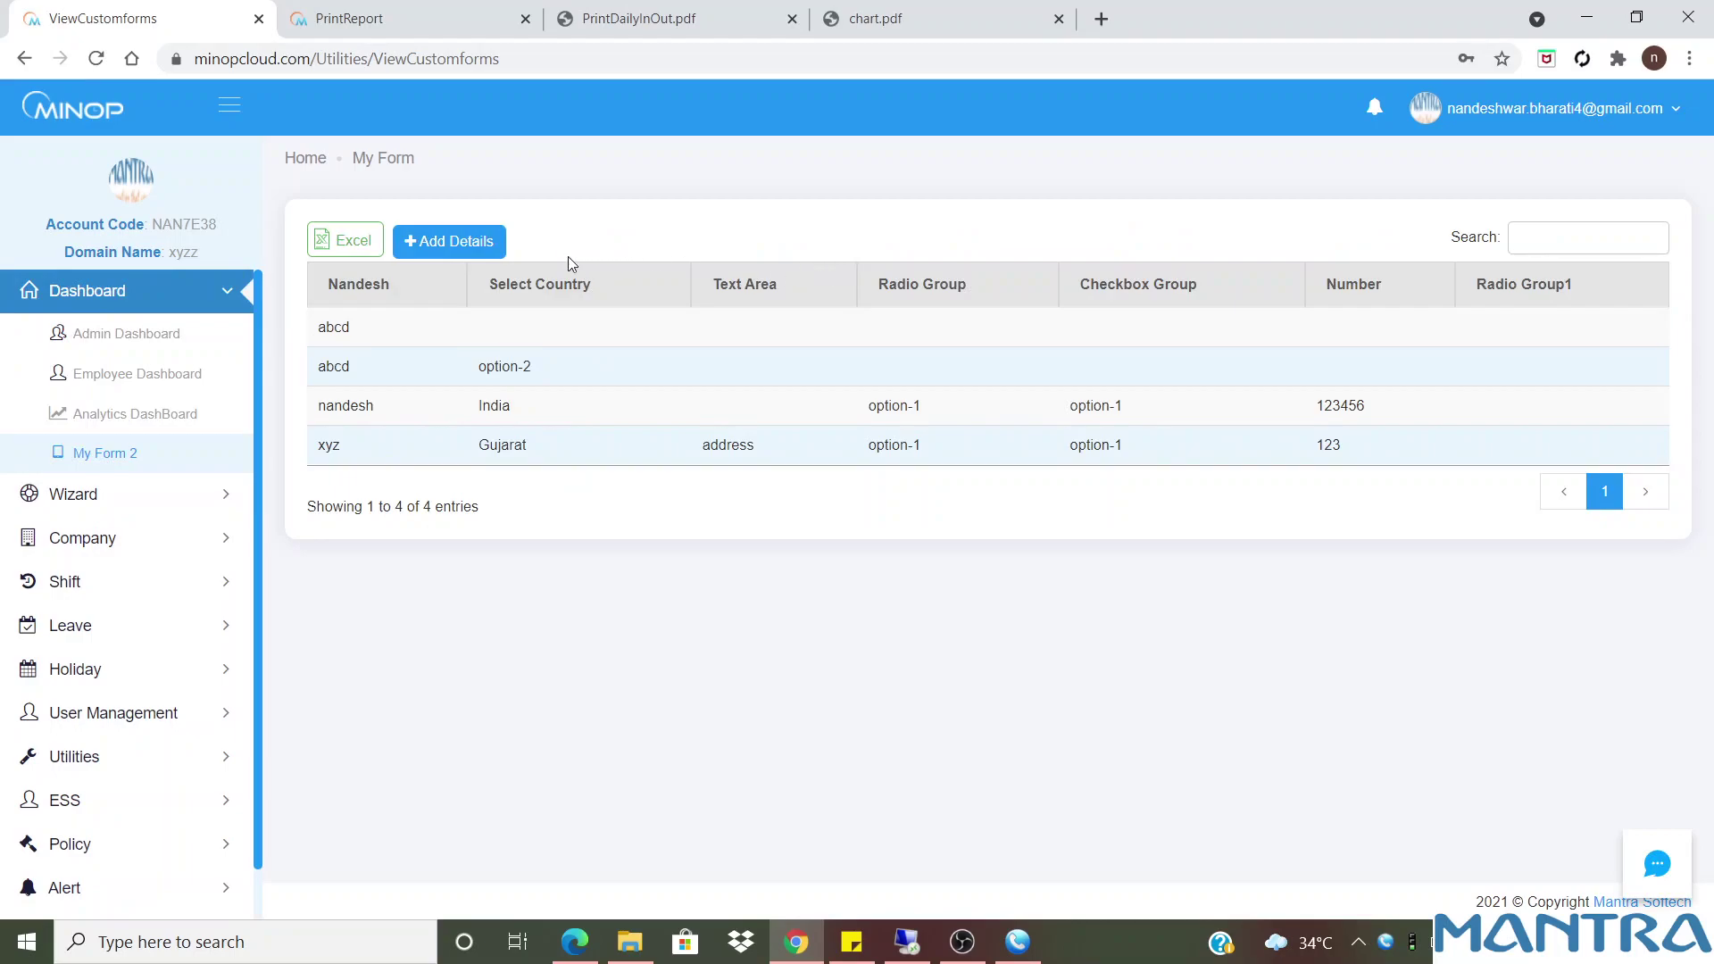
pyautogui.click(459, 242)
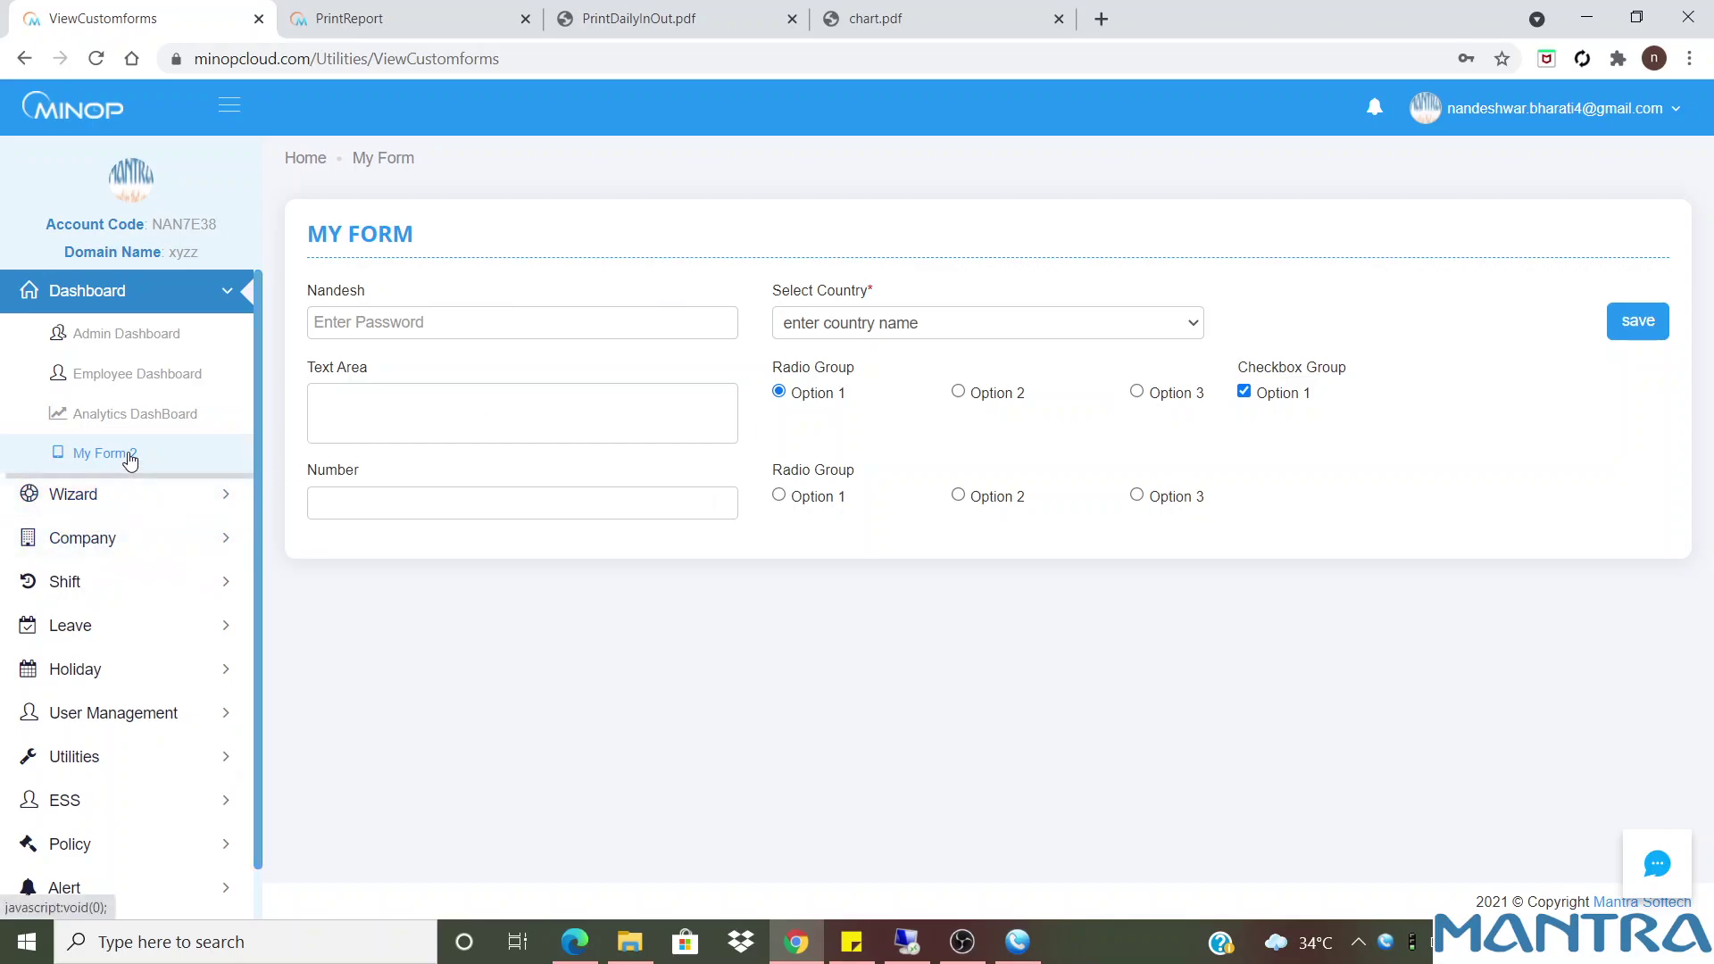
pyautogui.click(100, 538)
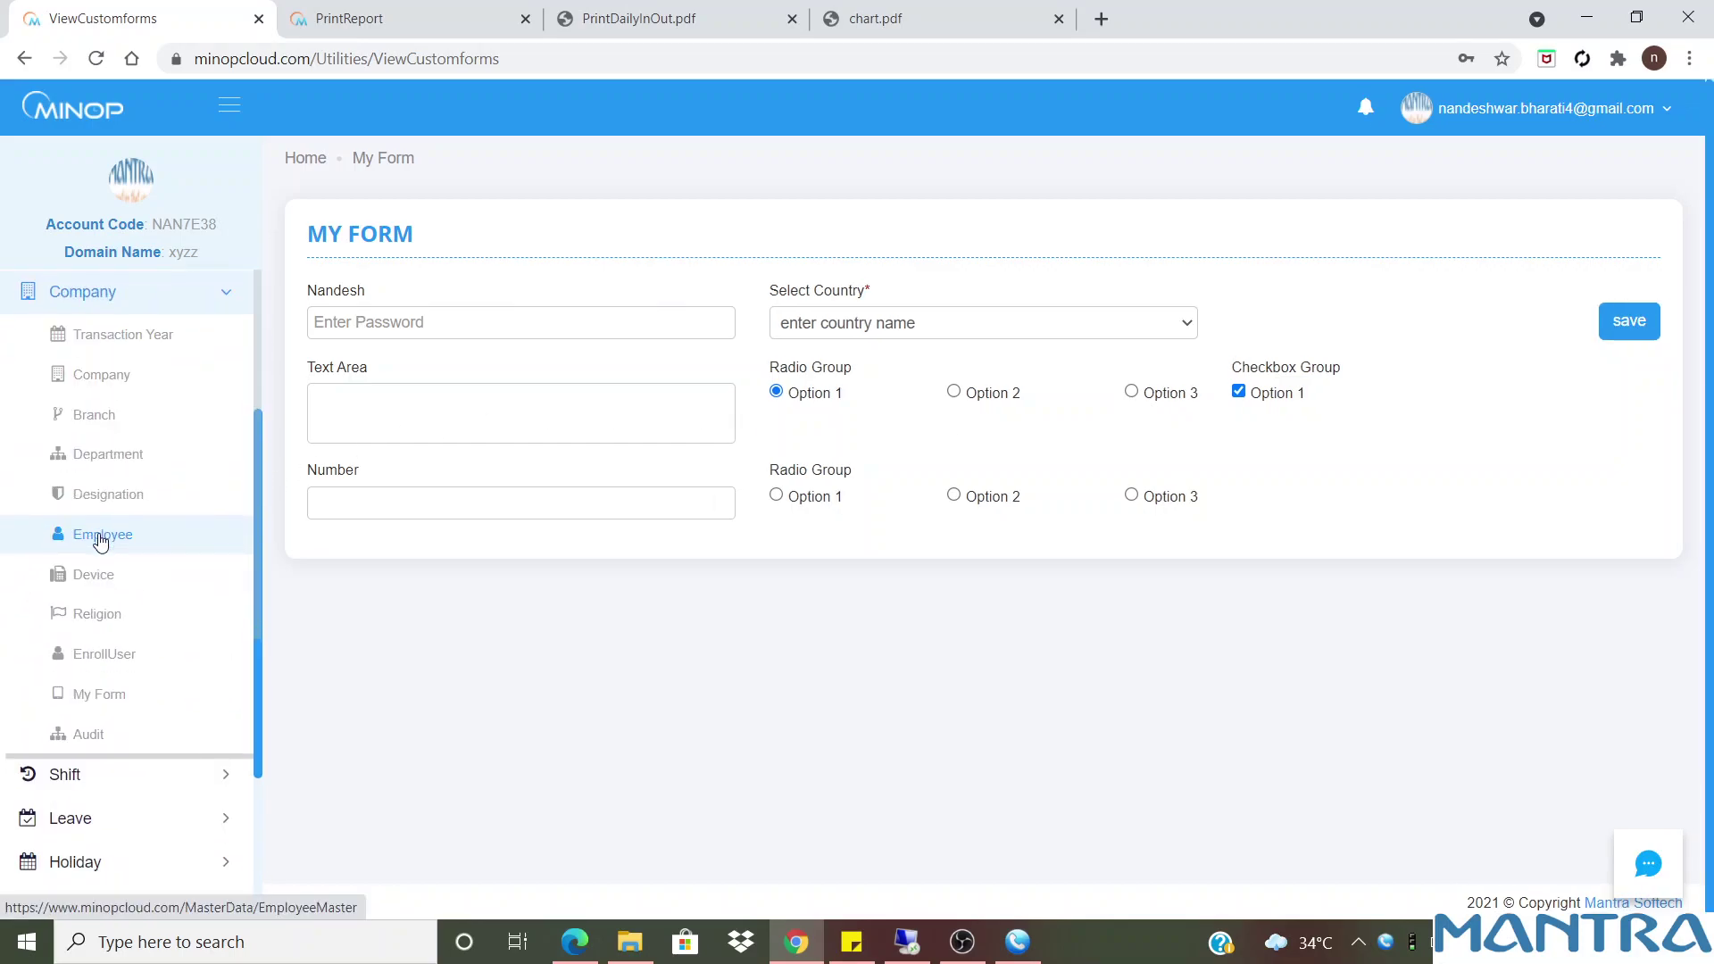
# Open the Company Audit page and select the Policy audit log
pyautogui.click(128, 738)
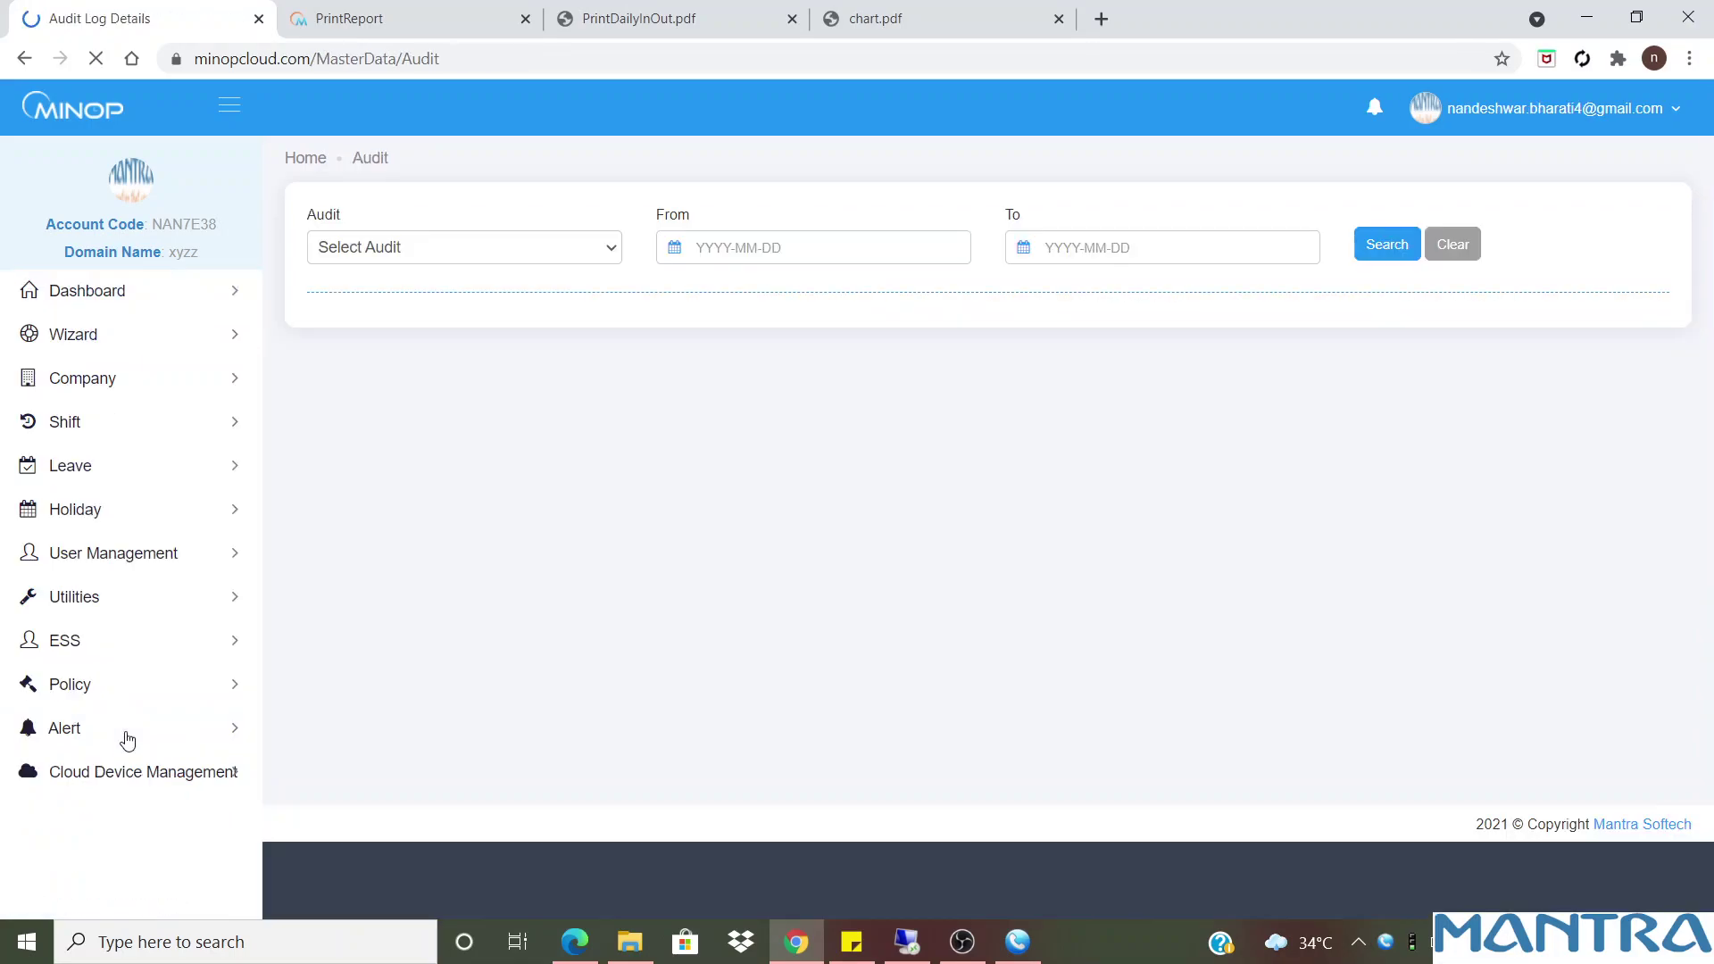
pyautogui.moveTo(402, 169); pyautogui.dragTo(287, 166)
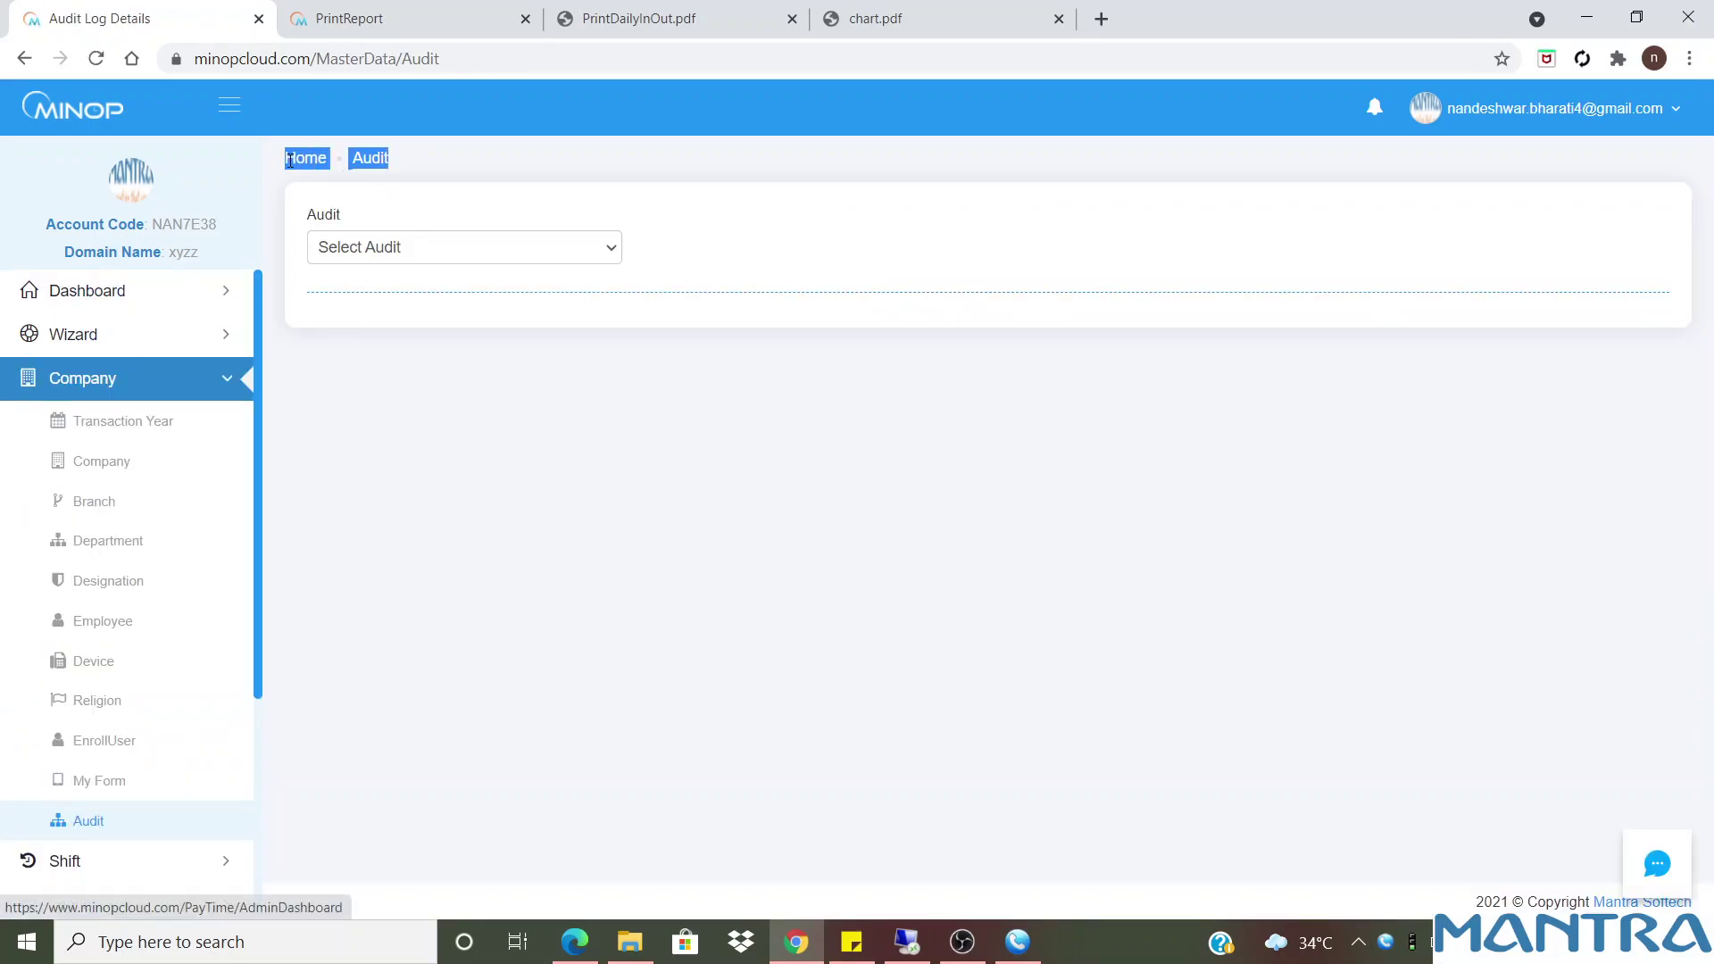
pyautogui.click(441, 259)
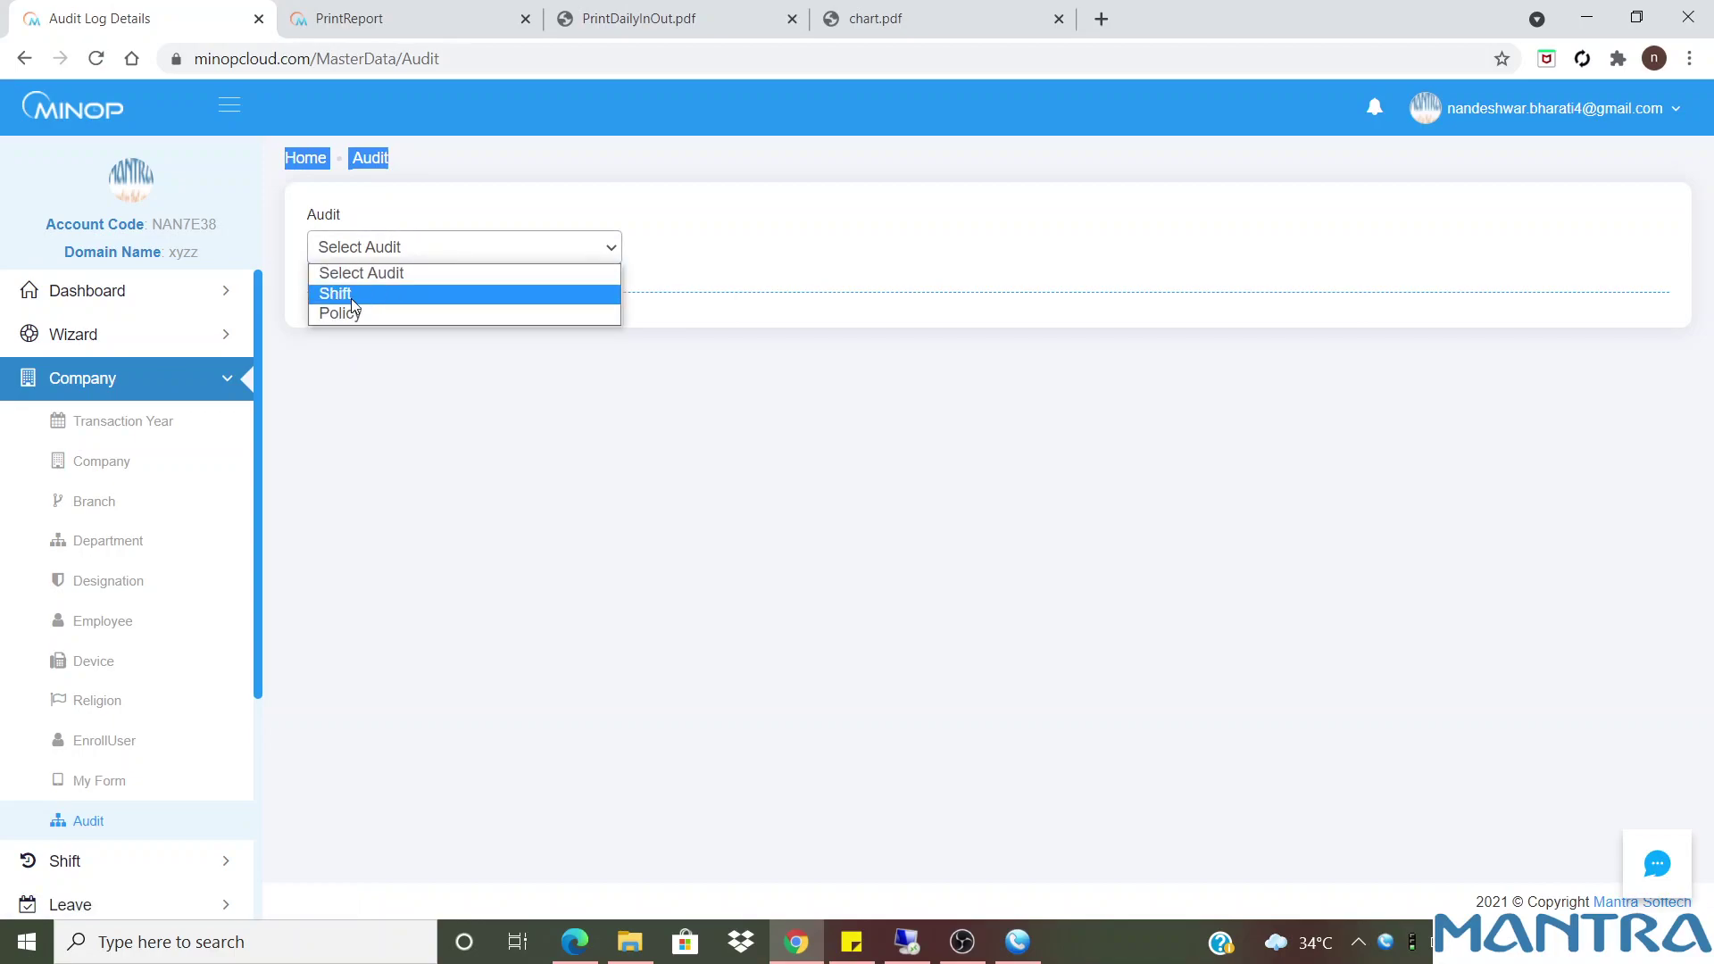
pyautogui.click(348, 314)
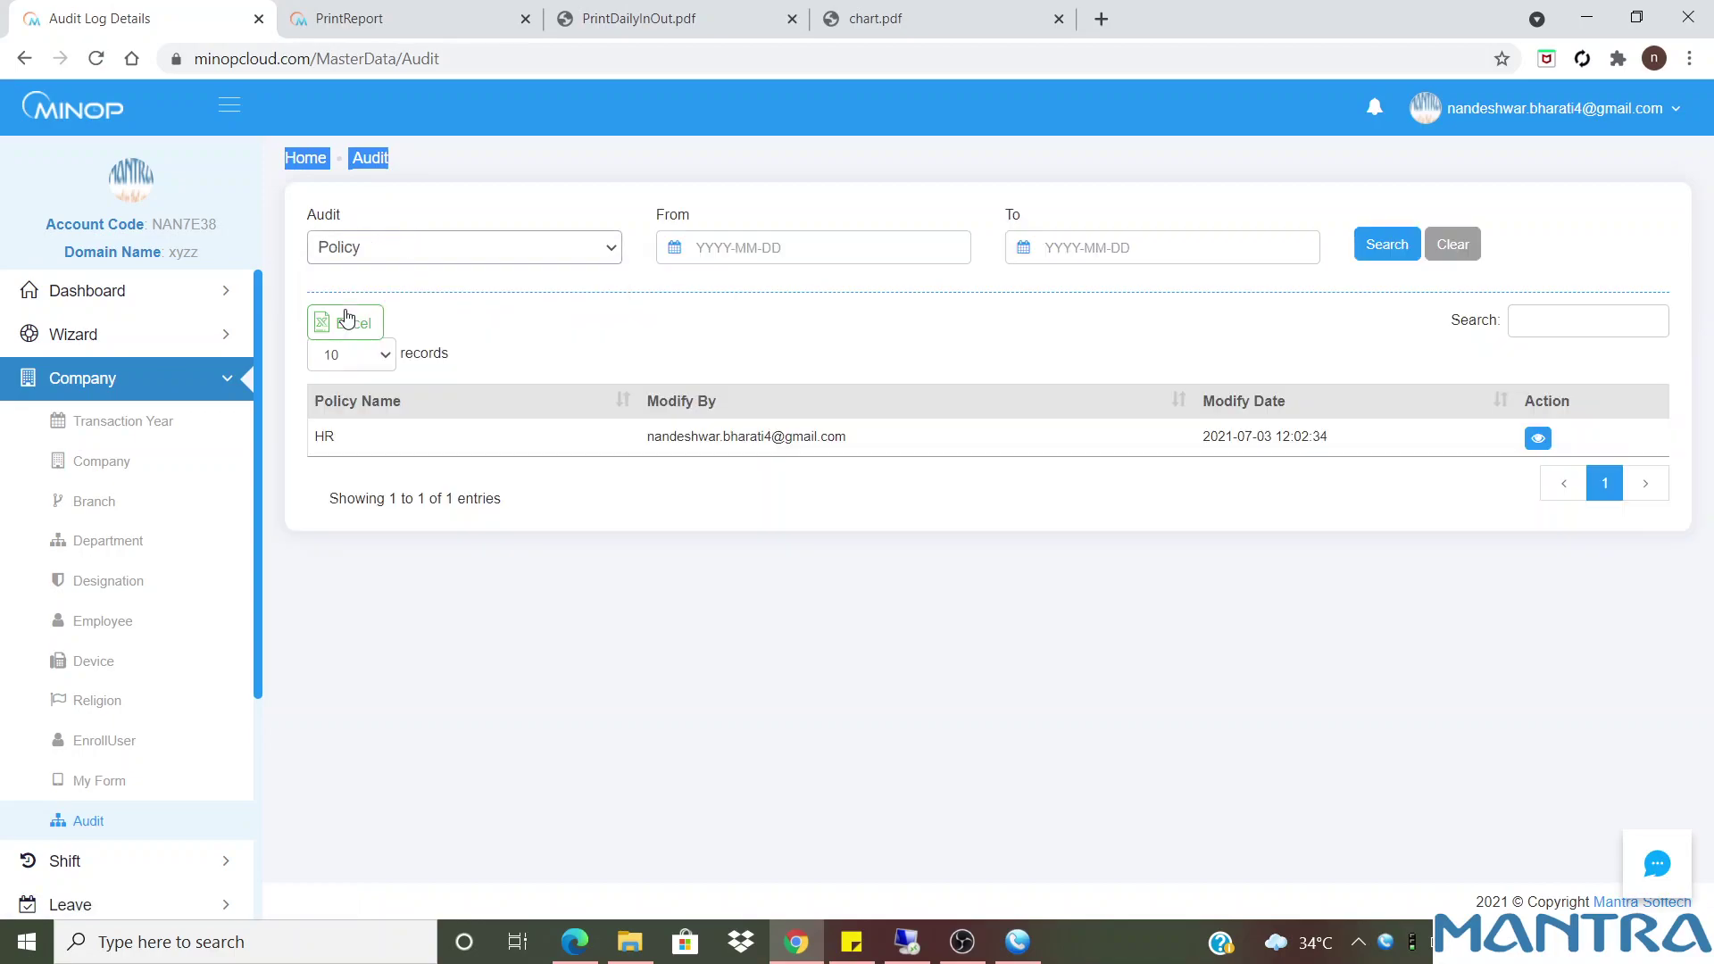
# Filter the Policy audit log from 2021-07-01 to 2021-07-17
pyautogui.click(778, 250)
pyautogui.click(850, 203)
pyautogui.click(804, 245)
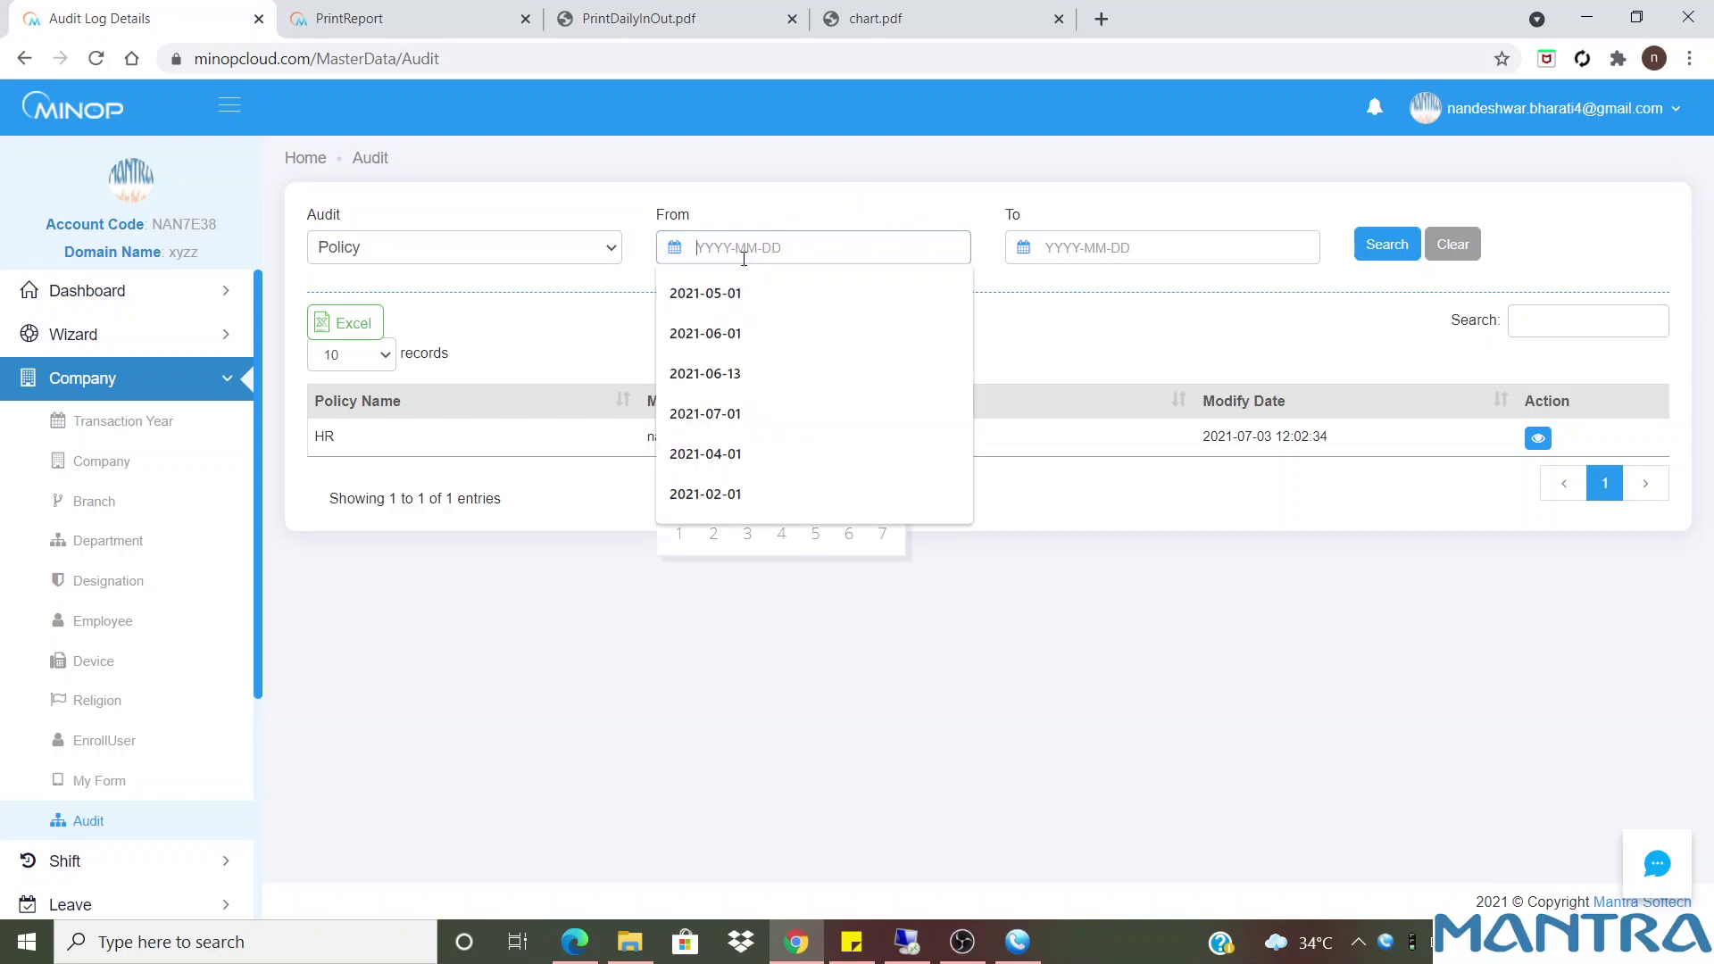
pyautogui.click(739, 231)
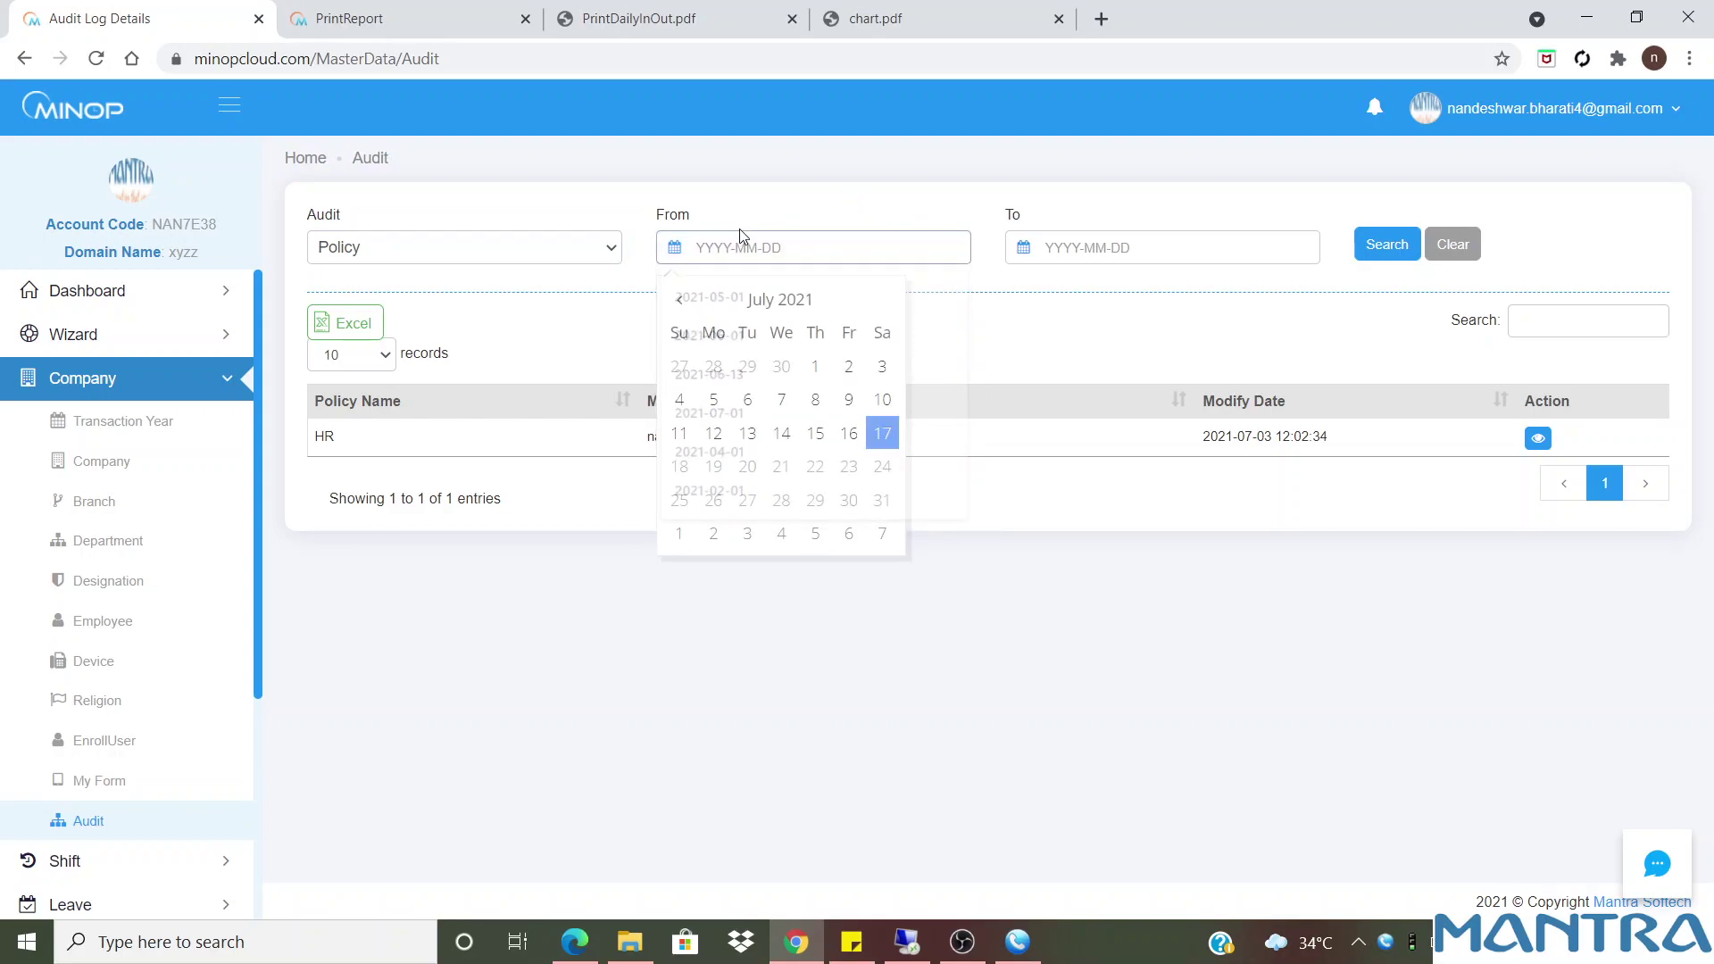
pyautogui.click(813, 368)
pyautogui.click(1094, 248)
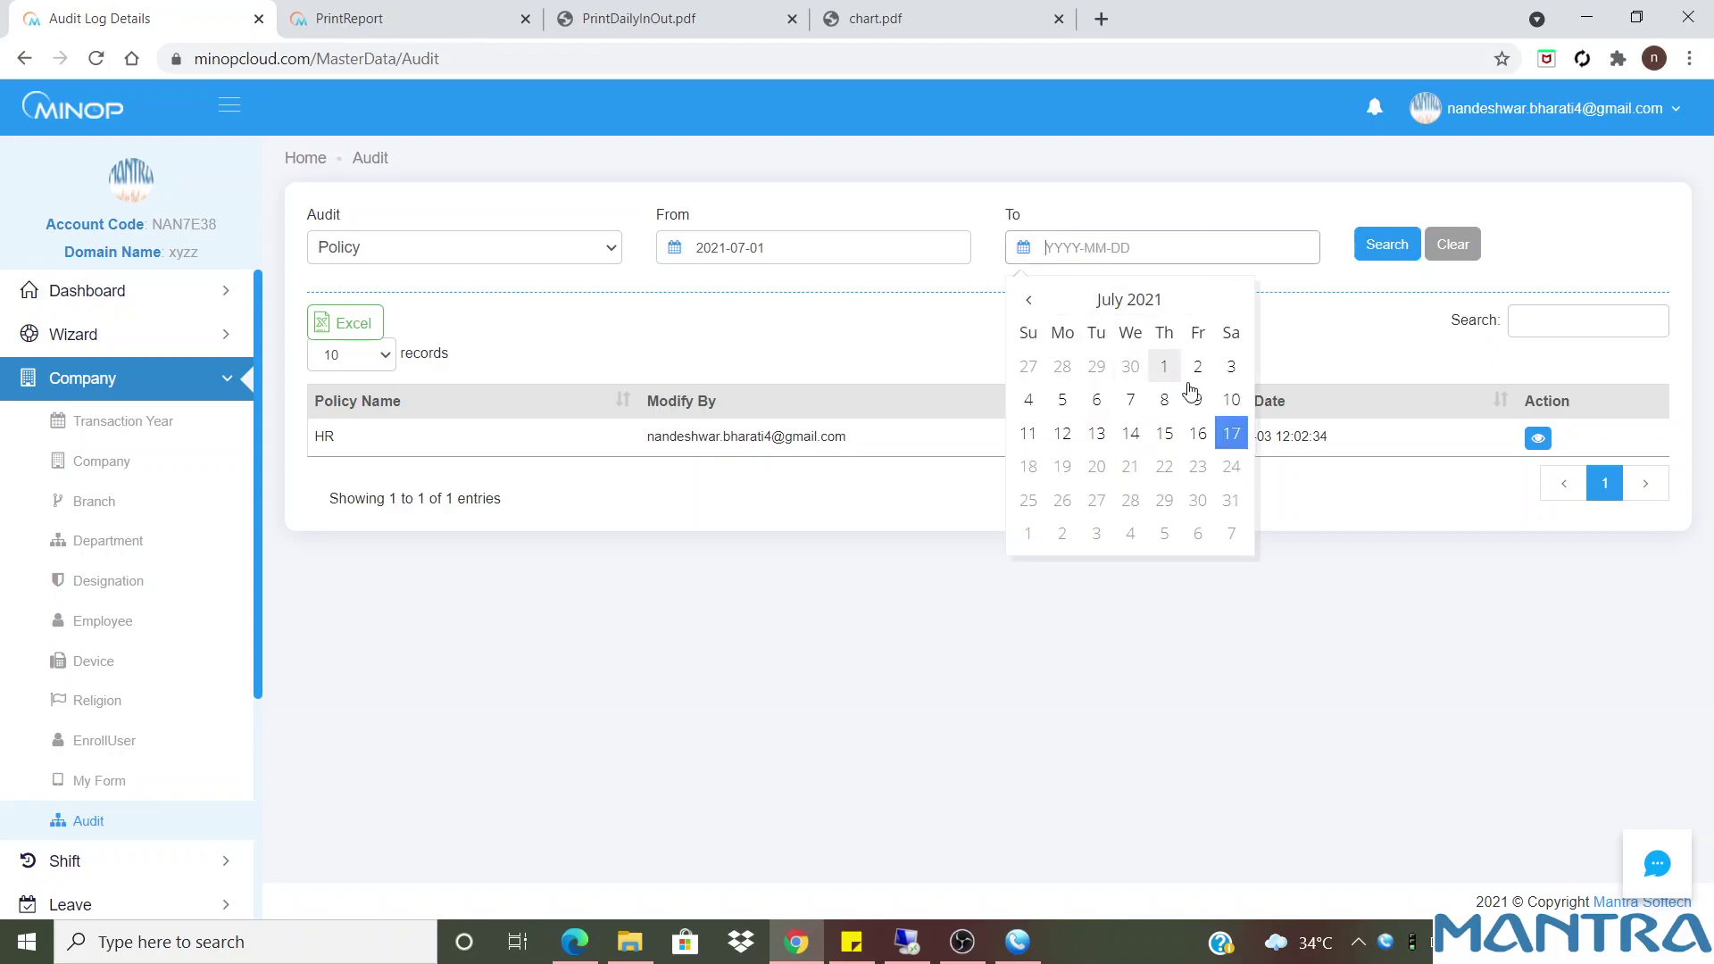
pyautogui.click(1226, 431)
pyautogui.click(1379, 253)
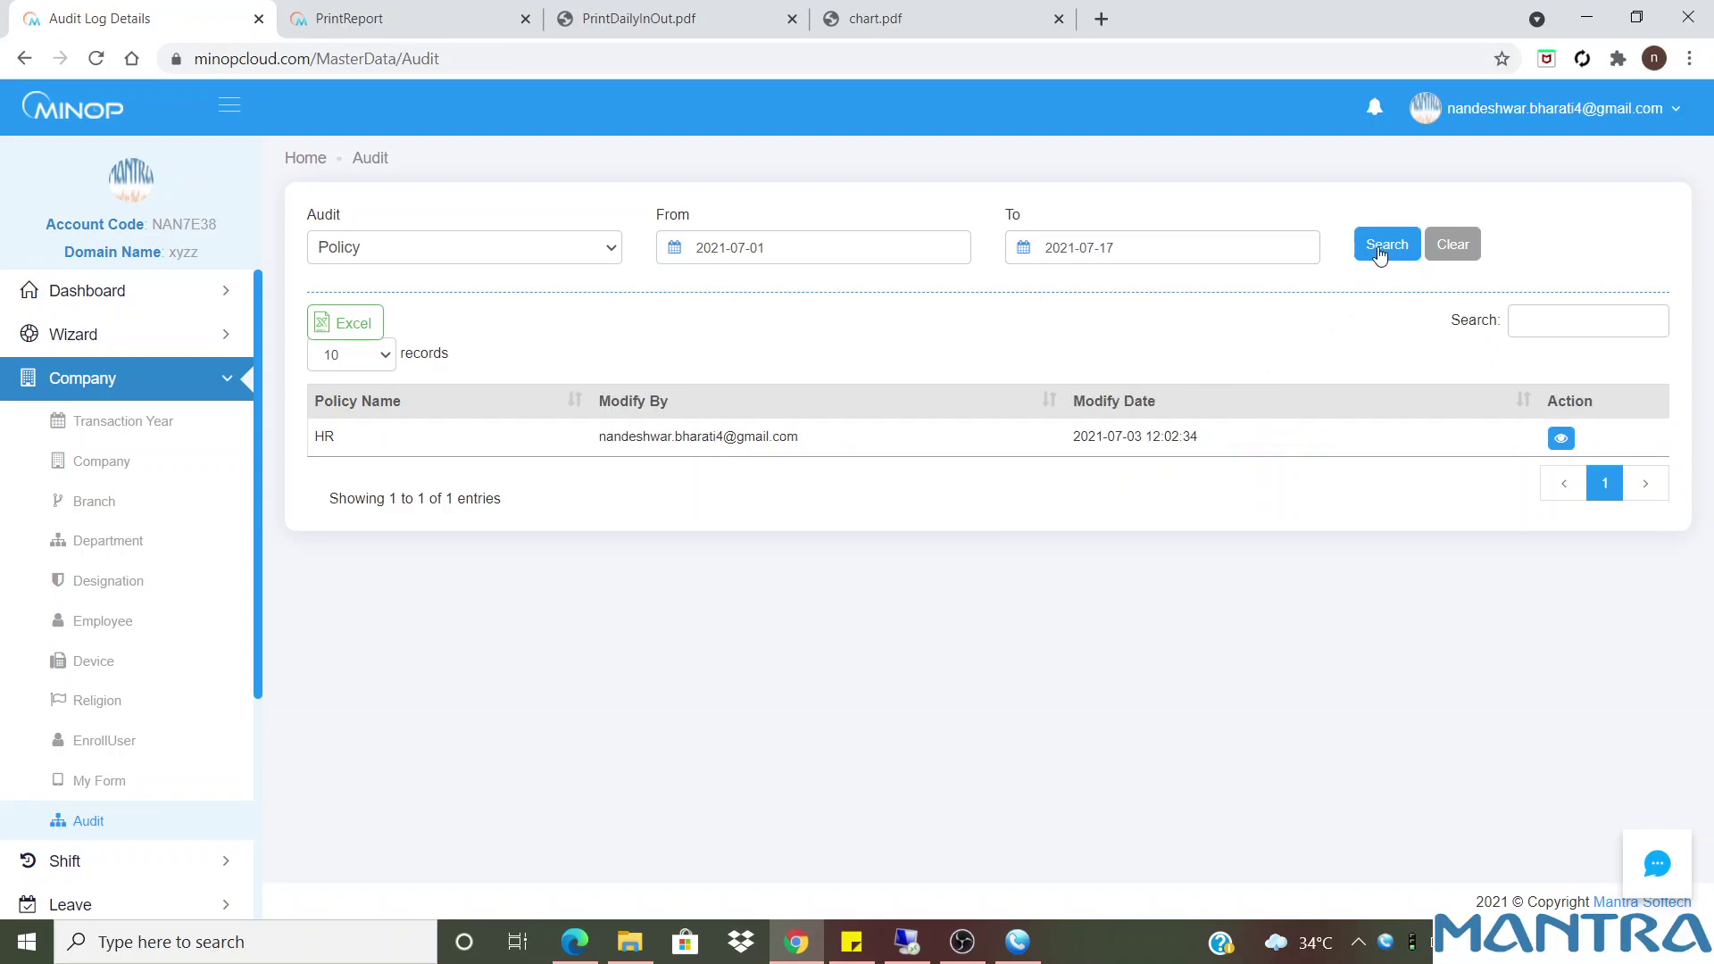
# Highlight the HR entry's modify date, view notifications, and focus the table search box
pyautogui.moveTo(1221, 436); pyautogui.dragTo(1071, 438)
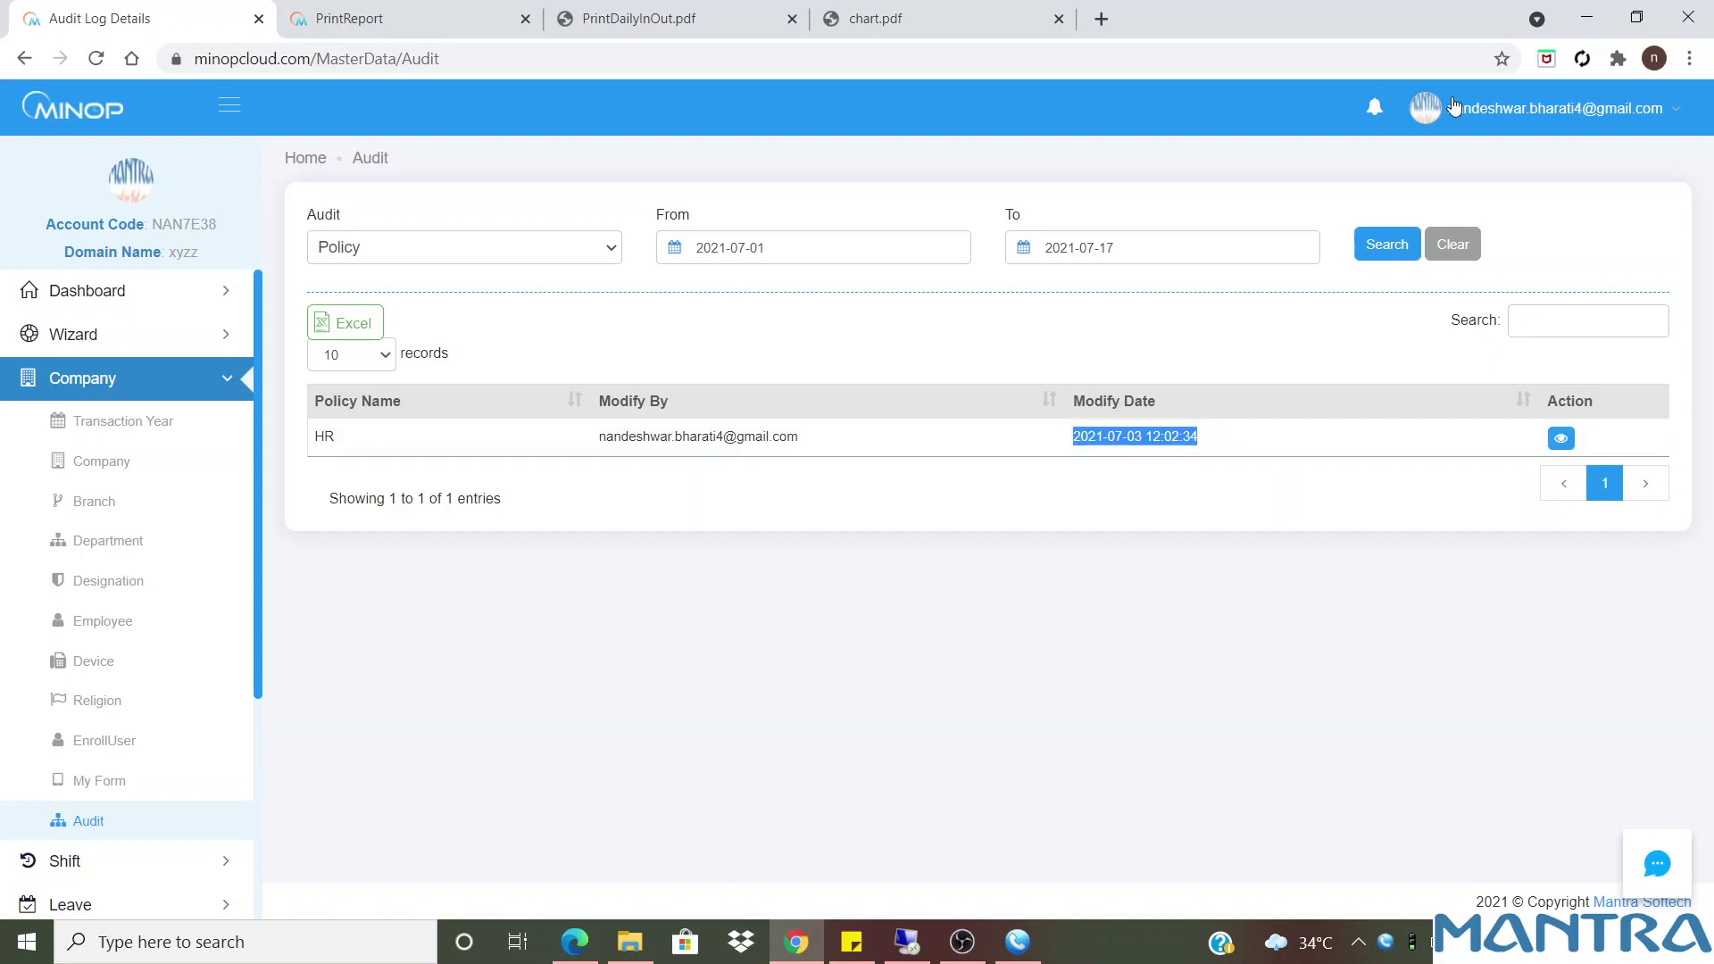
pyautogui.click(1378, 110)
pyautogui.click(1284, 184)
pyautogui.moveTo(1285, 185); pyautogui.dragTo(1191, 169)
pyautogui.click(1169, 304)
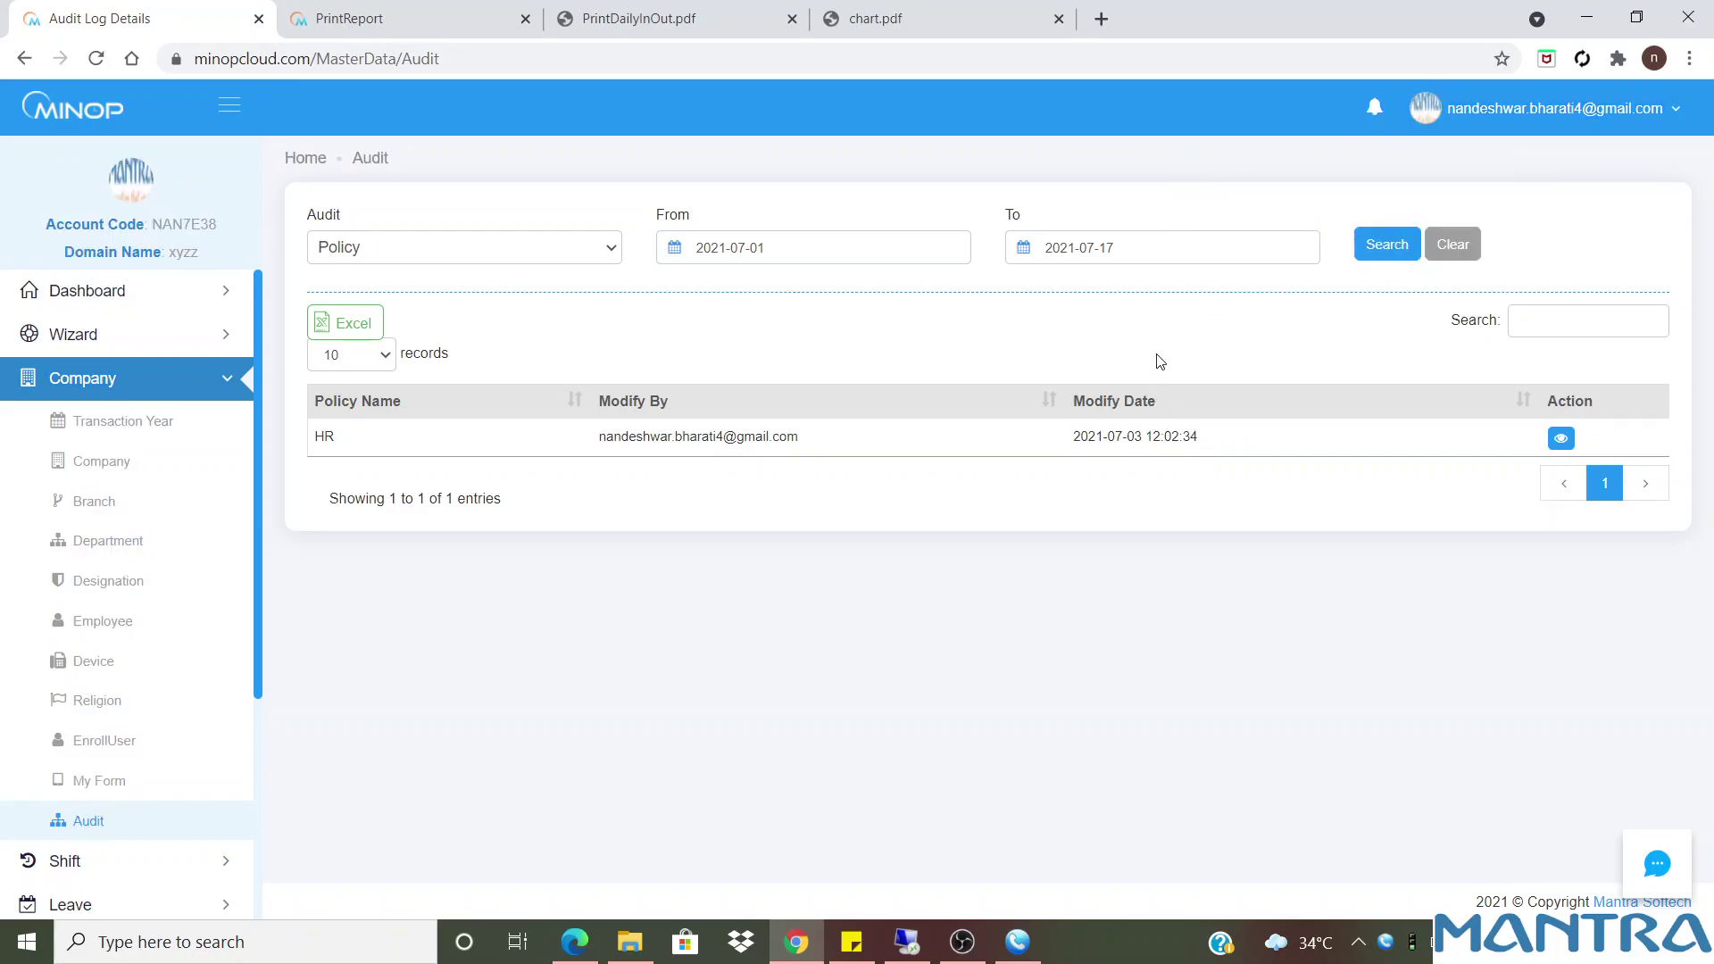
pyautogui.click(1535, 324)
# Type 'It pill show notification if any', 'itor or to', 'maintain records' into the audit search box
pyautogui.write('It pill ')
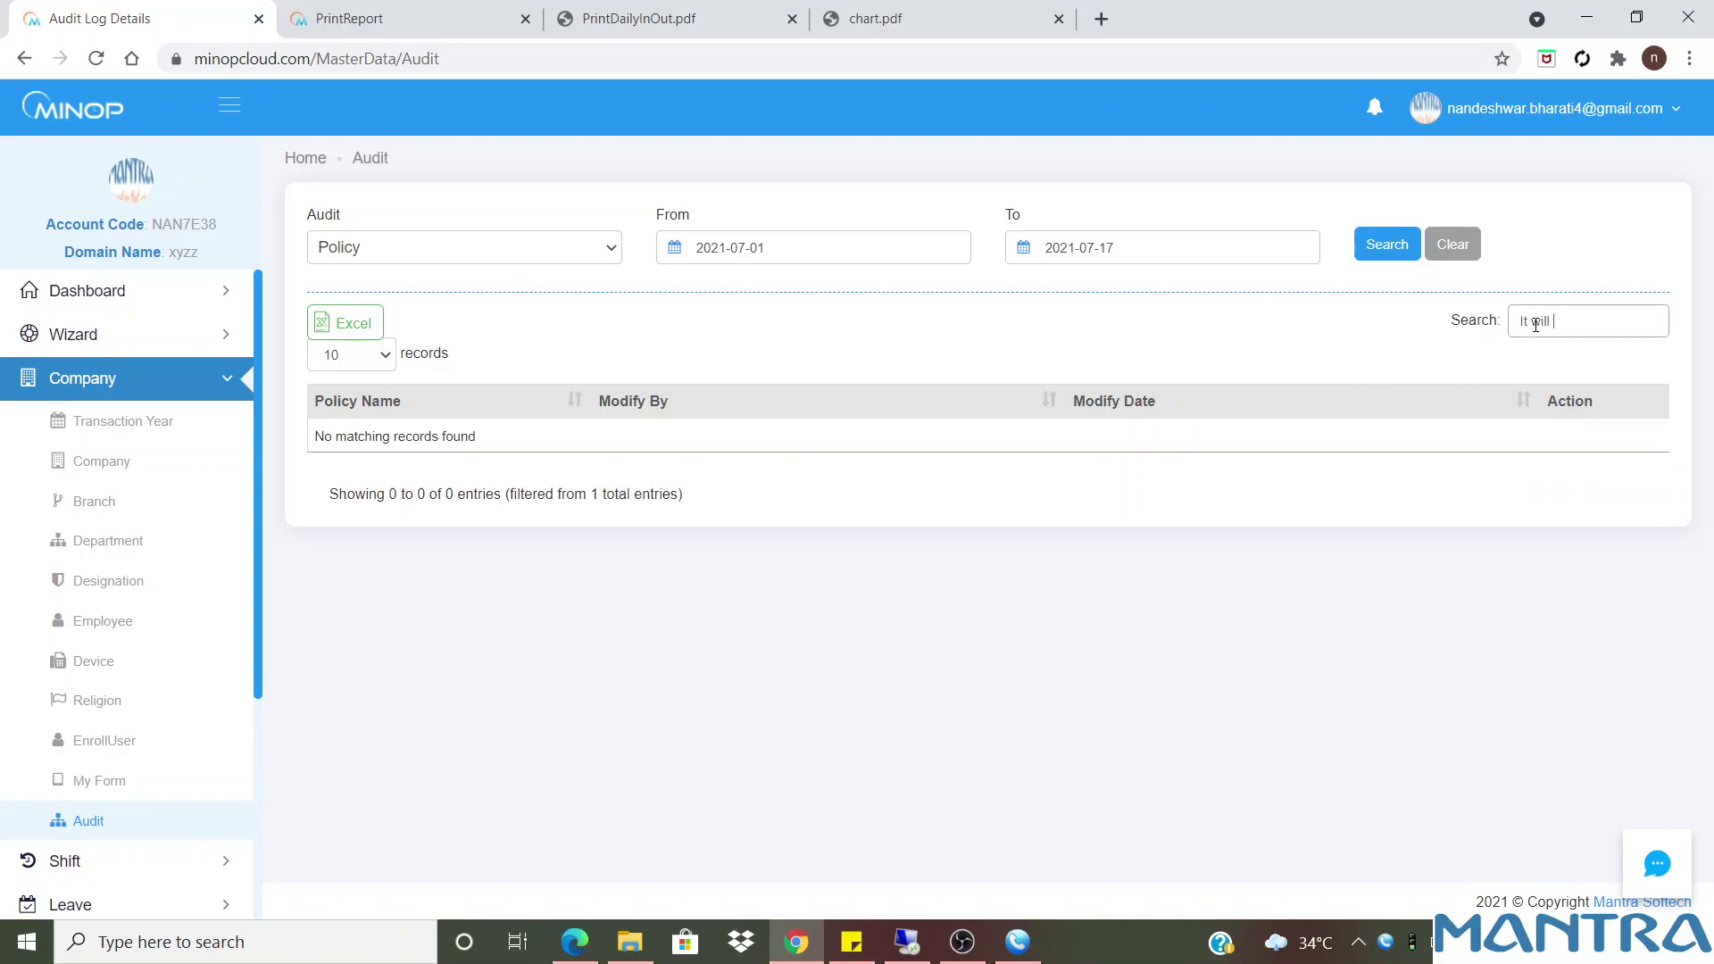
pyautogui.write('show noti')
pyautogui.write('fication if a')
pyautogui.write('ny')
pyautogui.write('itor')
pyautogui.write(' or to')
pyautogui.write('maintain')
pyautogui.write(' record')
pyautogui.write('s')
# Clear the search text, collapse Company in the sidebar, and switch to OBS Studio
pyautogui.moveTo(1629, 310); pyautogui.dragTo(1404, 321)
pyautogui.press('BackSpace')
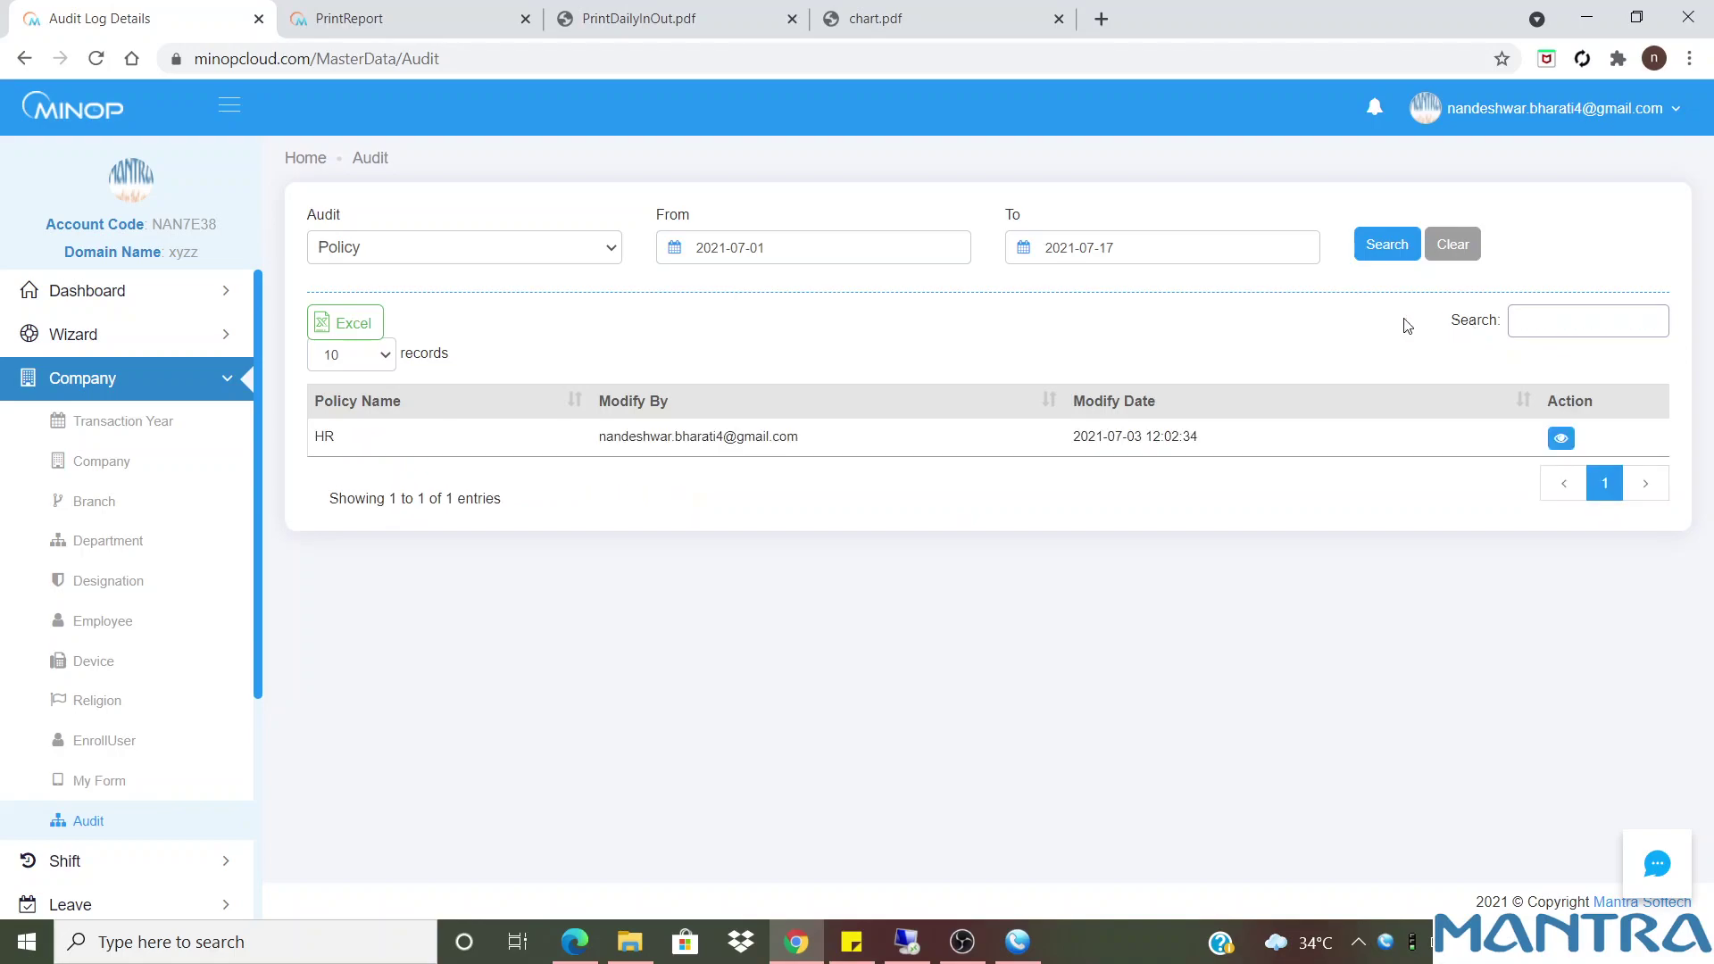
pyautogui.click(225, 390)
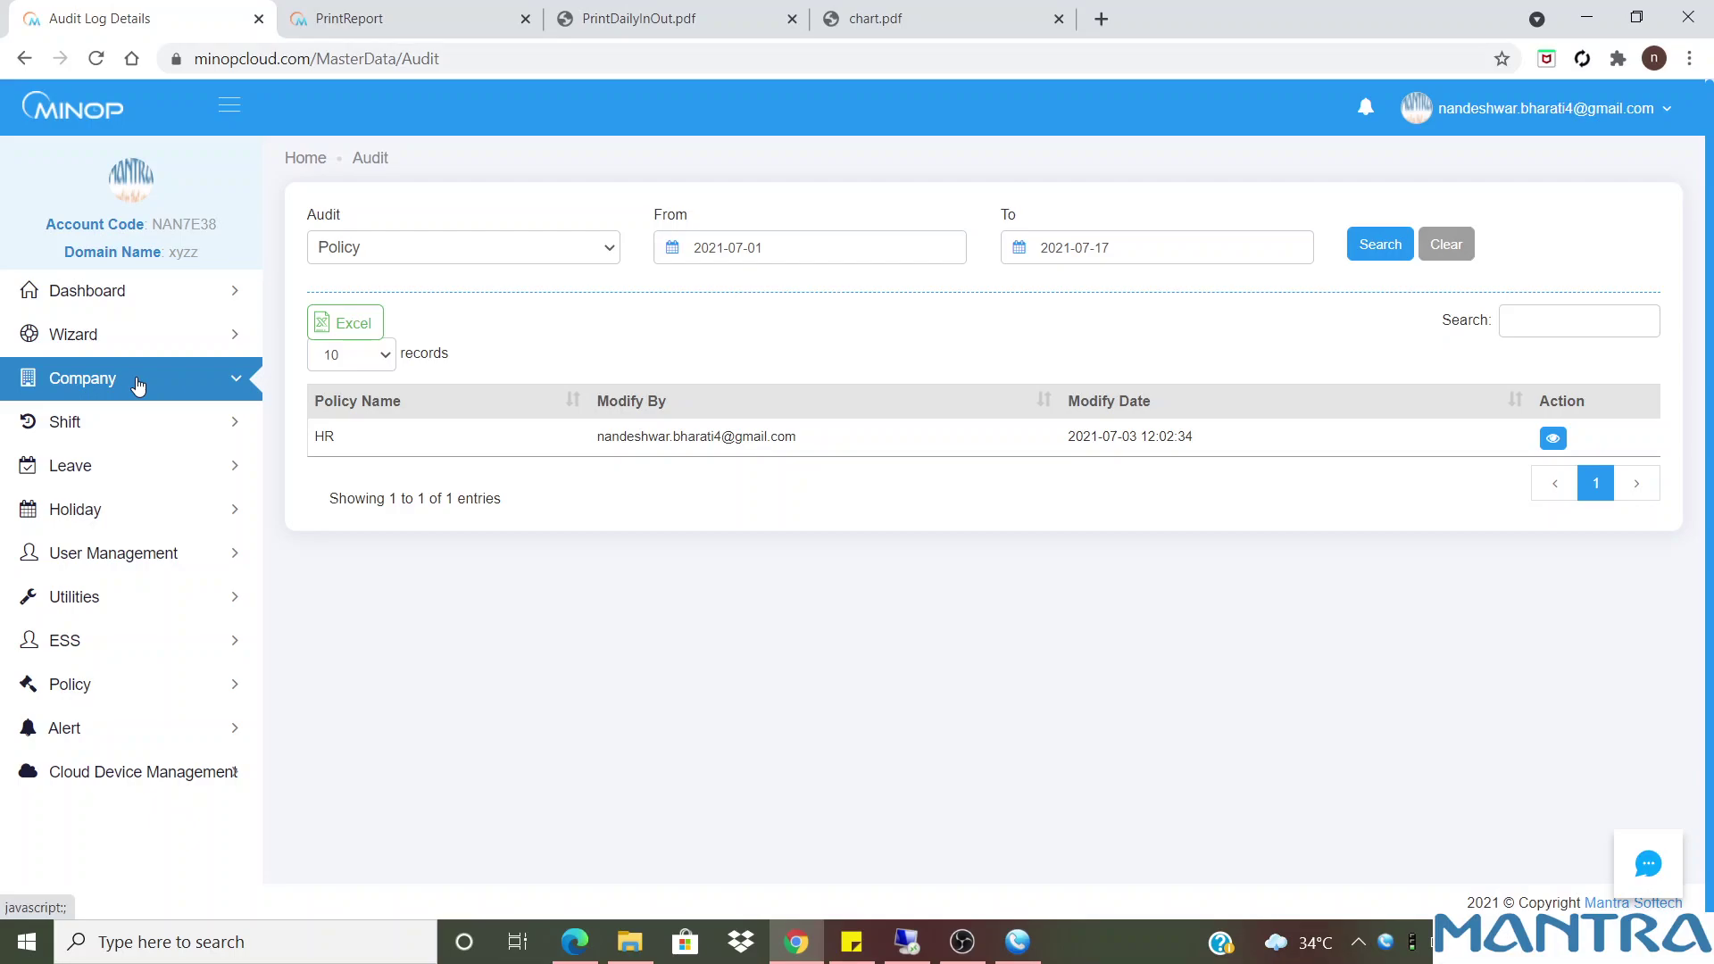
pyautogui.click(961, 942)
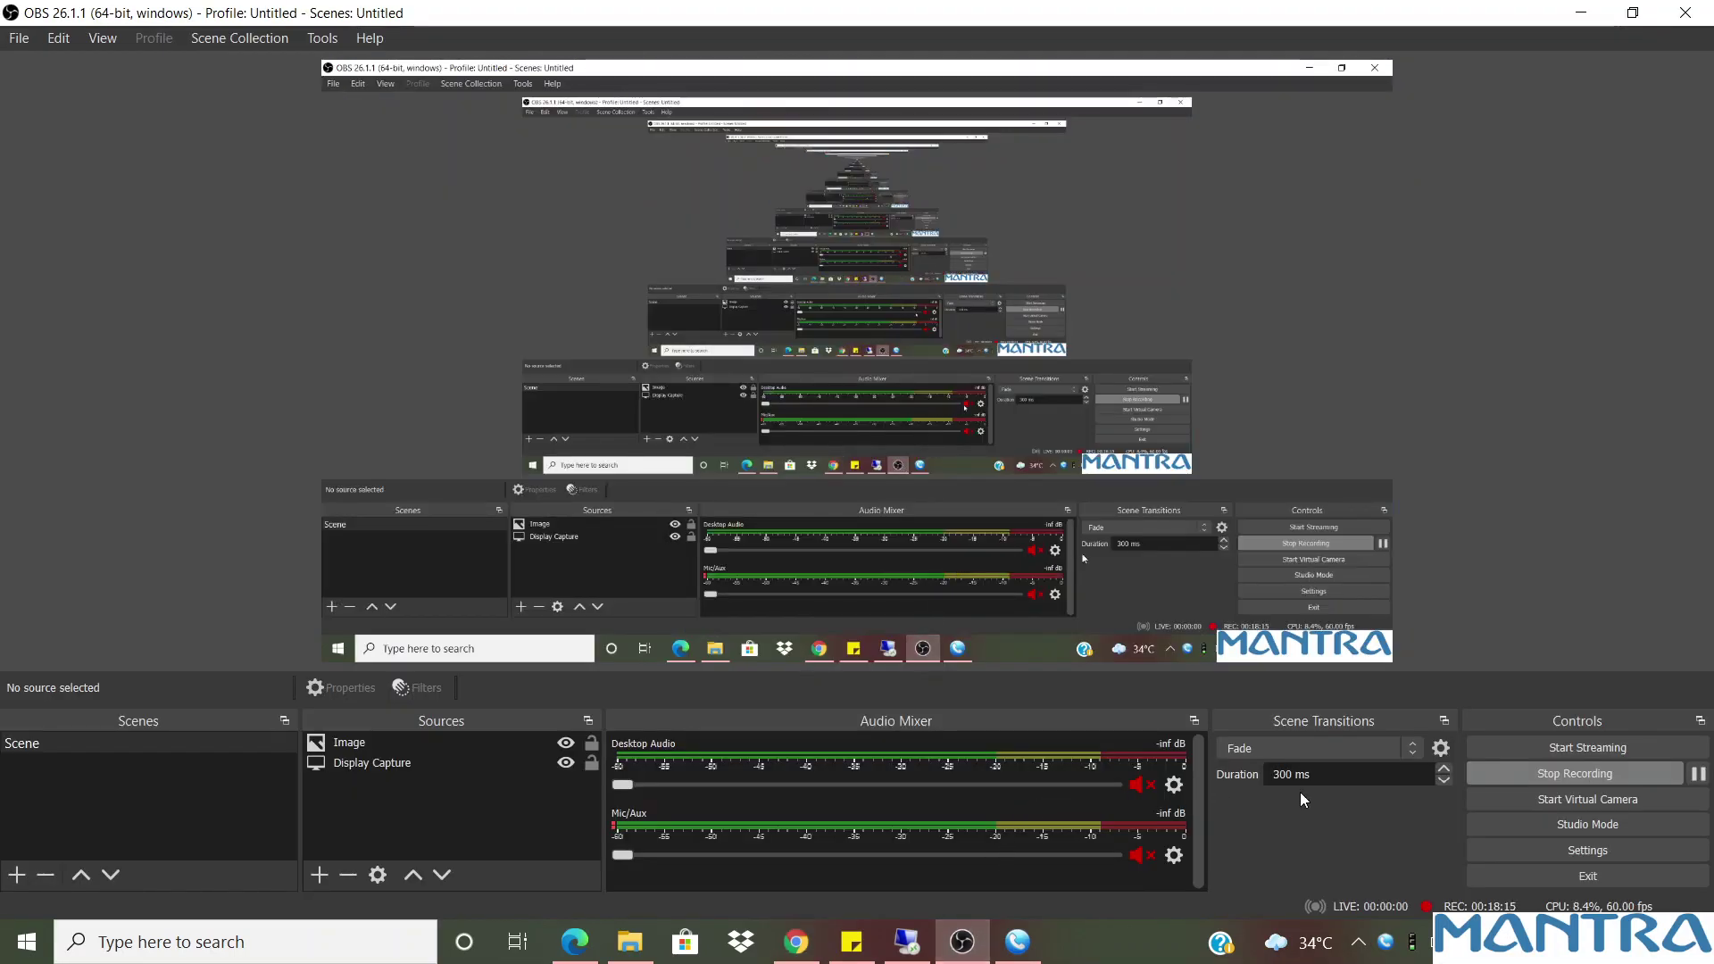